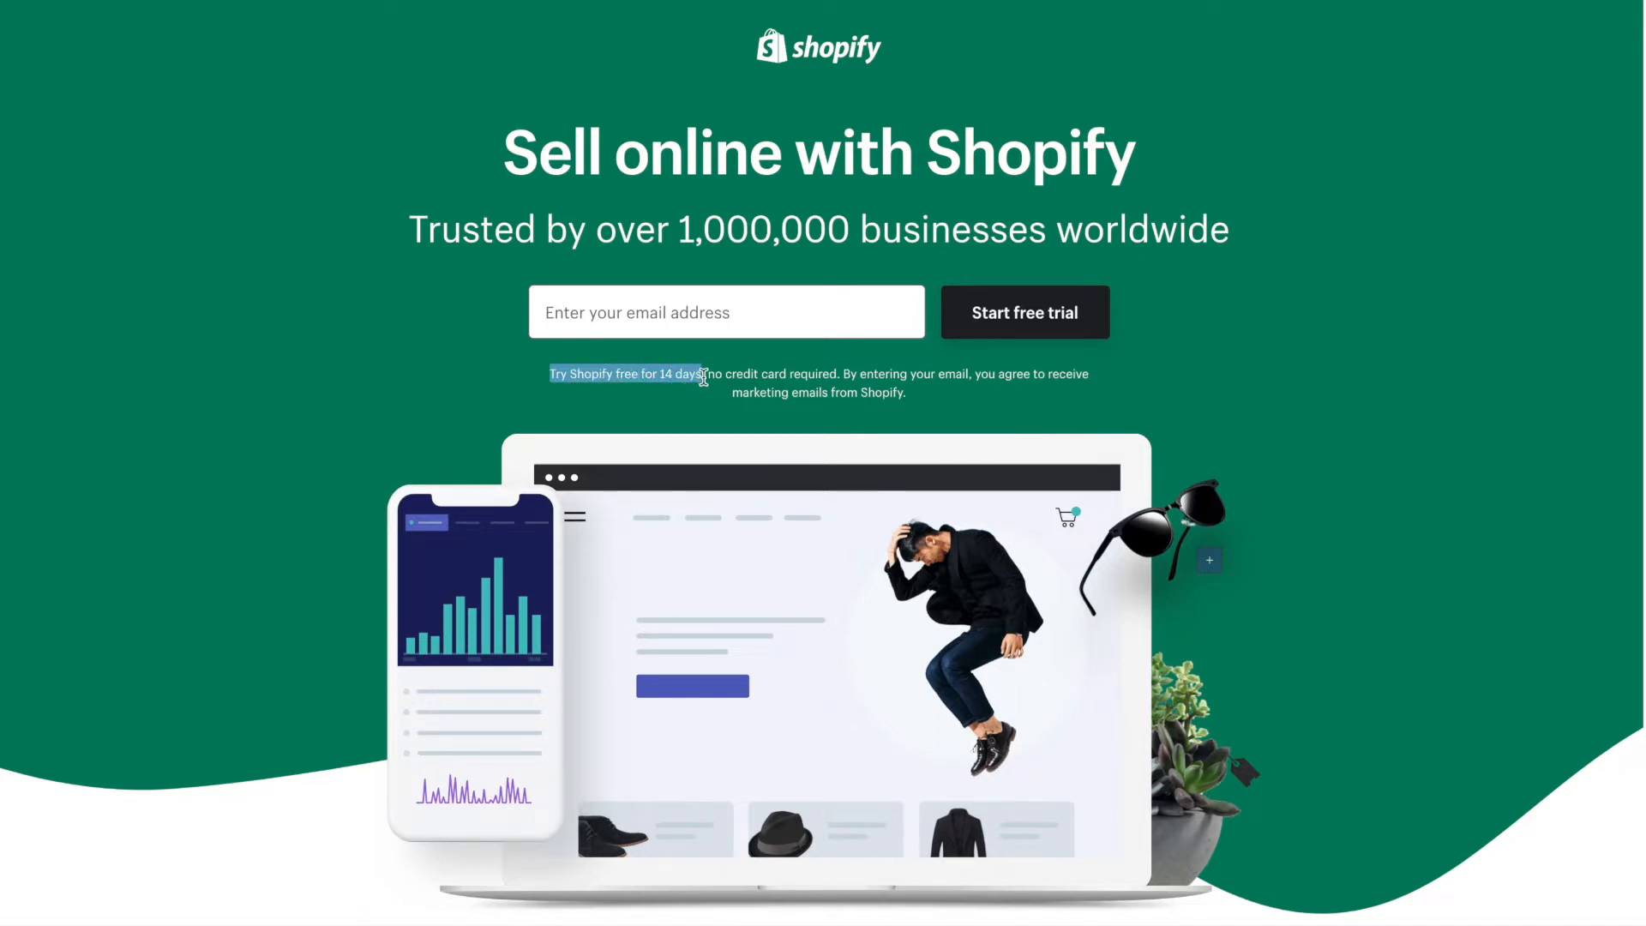
Start the free 14-day Shopify trial with the account e-mail address and enter the account password.
click(703, 377)
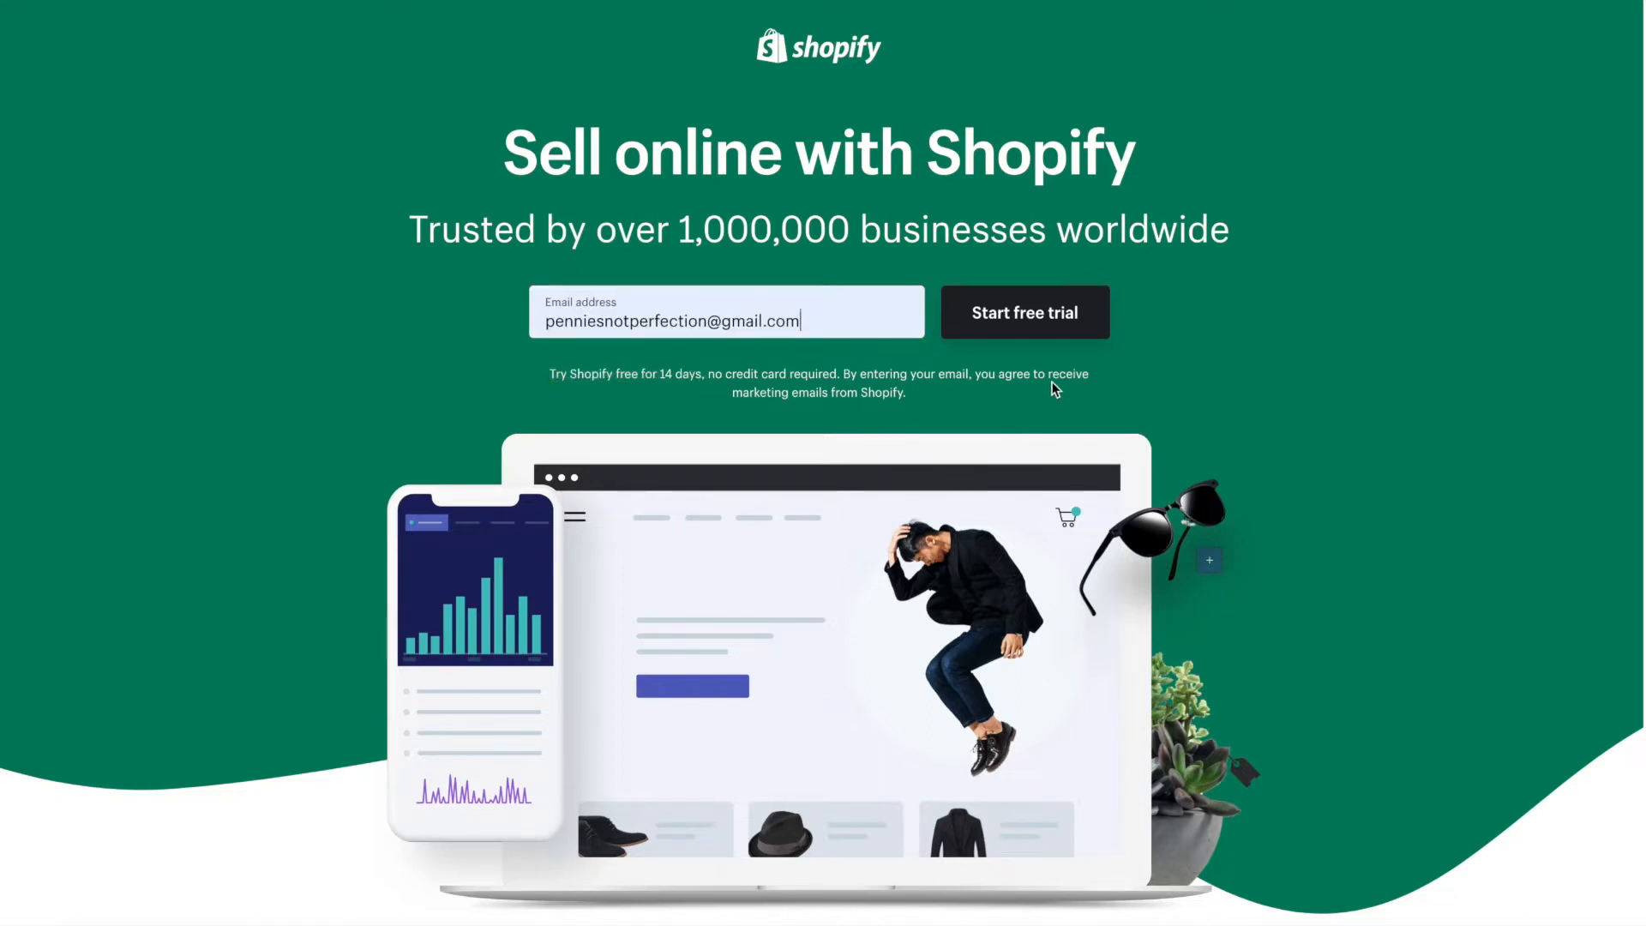
click(1070, 317)
click(947, 343)
text(********)
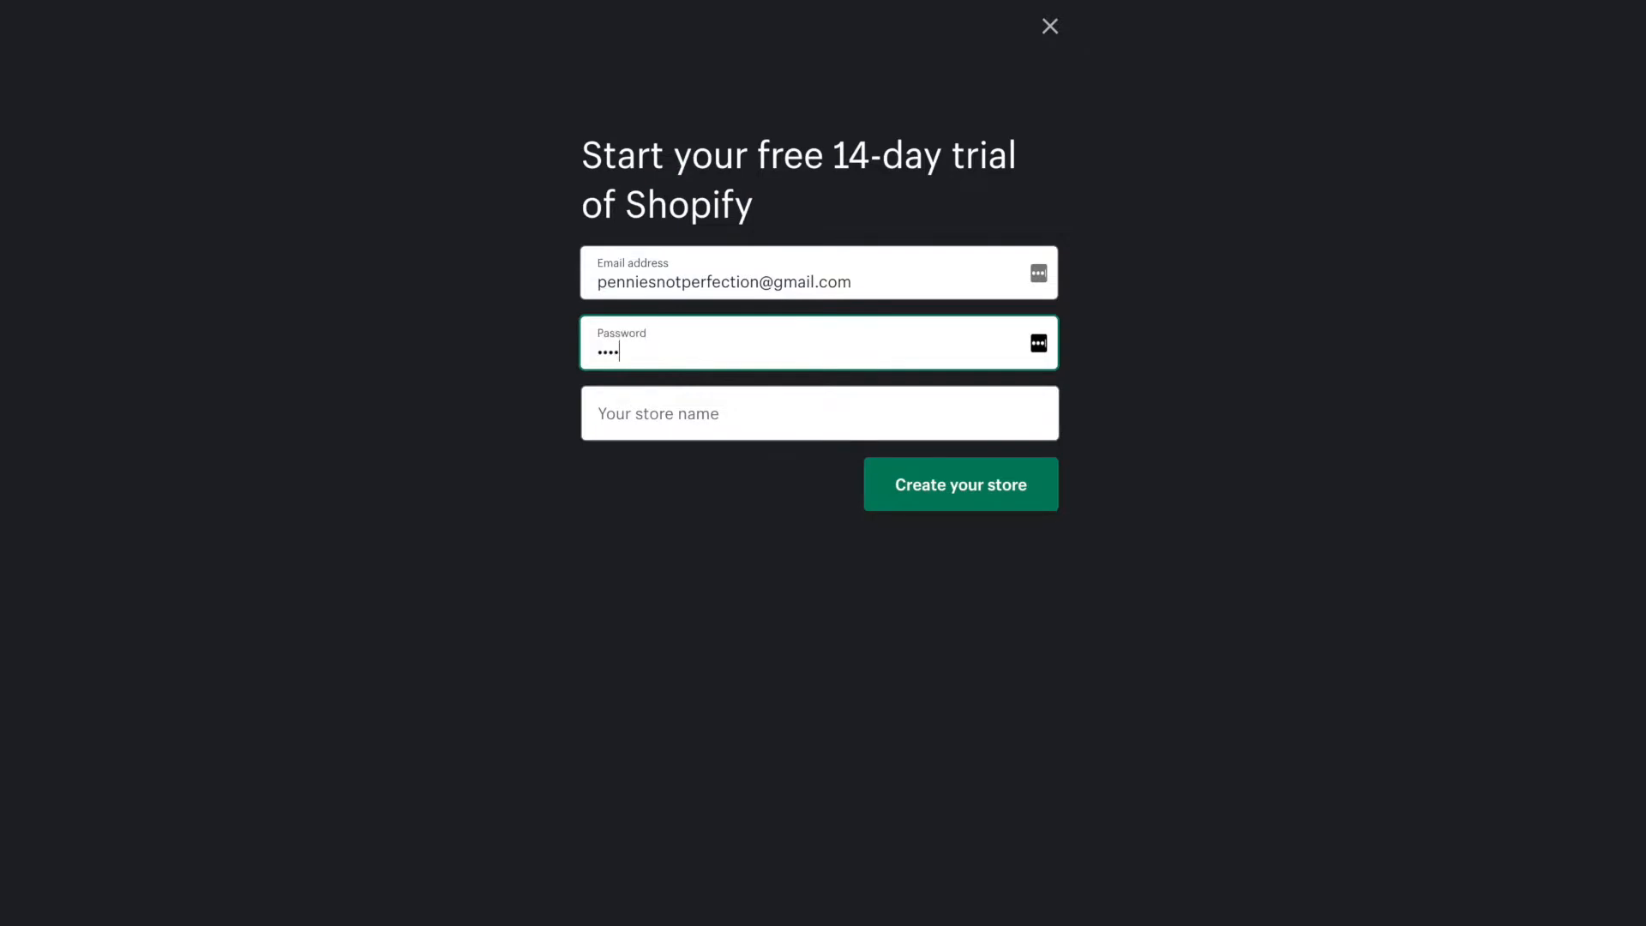
Name the store "Create With Pennies Not Perfection" and create it.
key(Tab)
text(Create W)
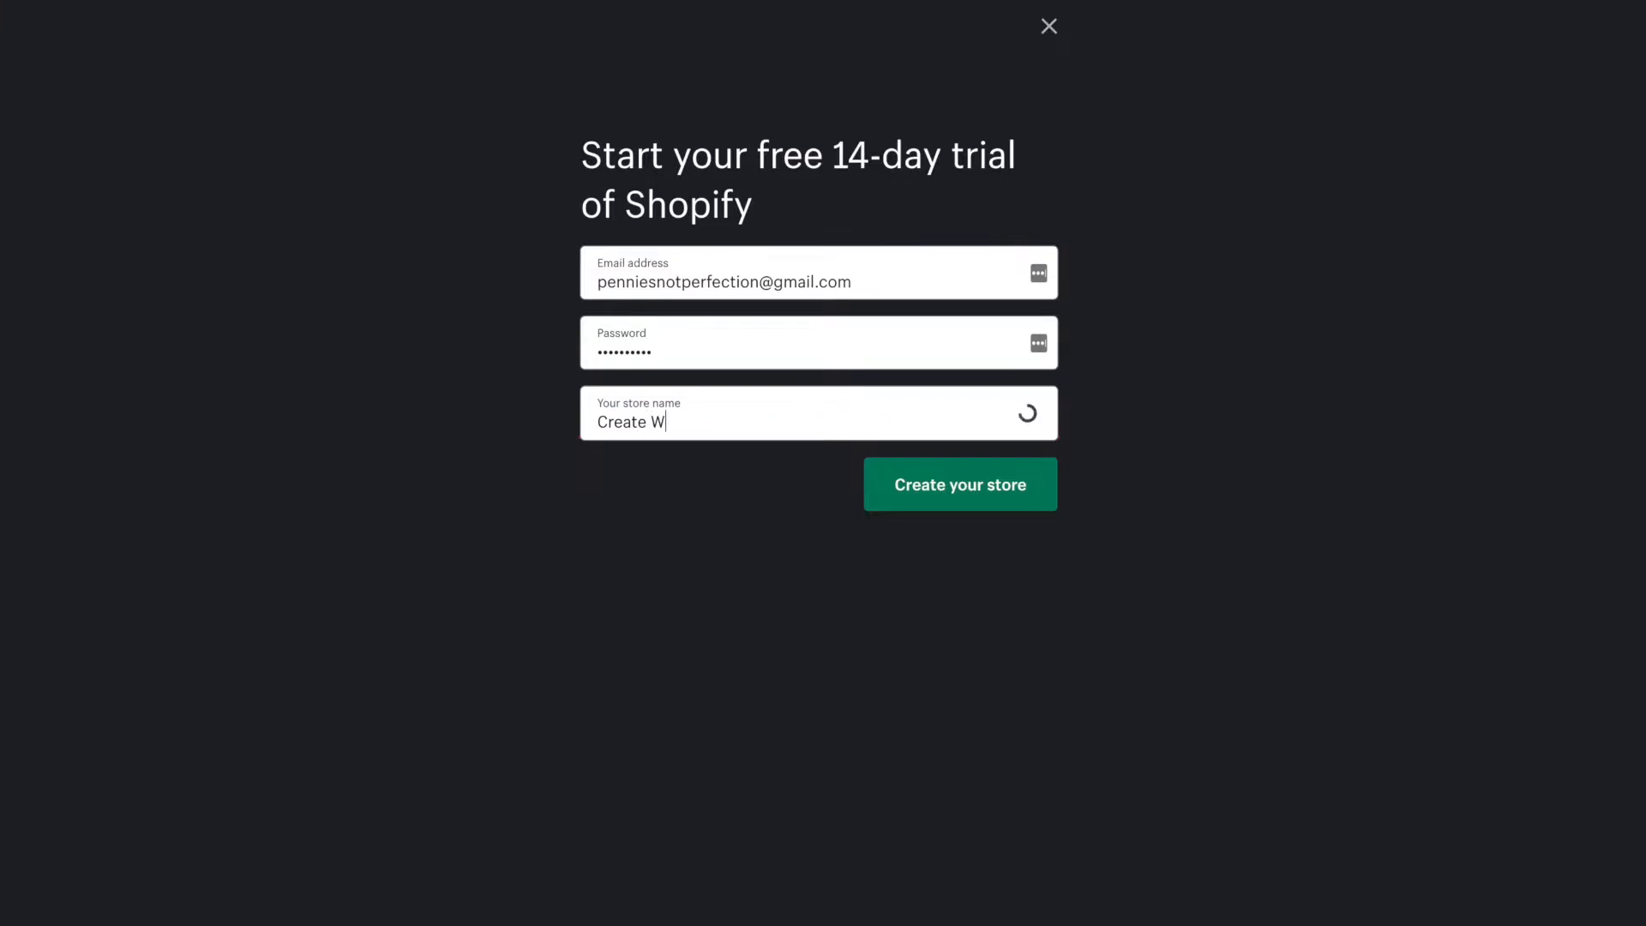
text(ith Pennies Not Perfections)
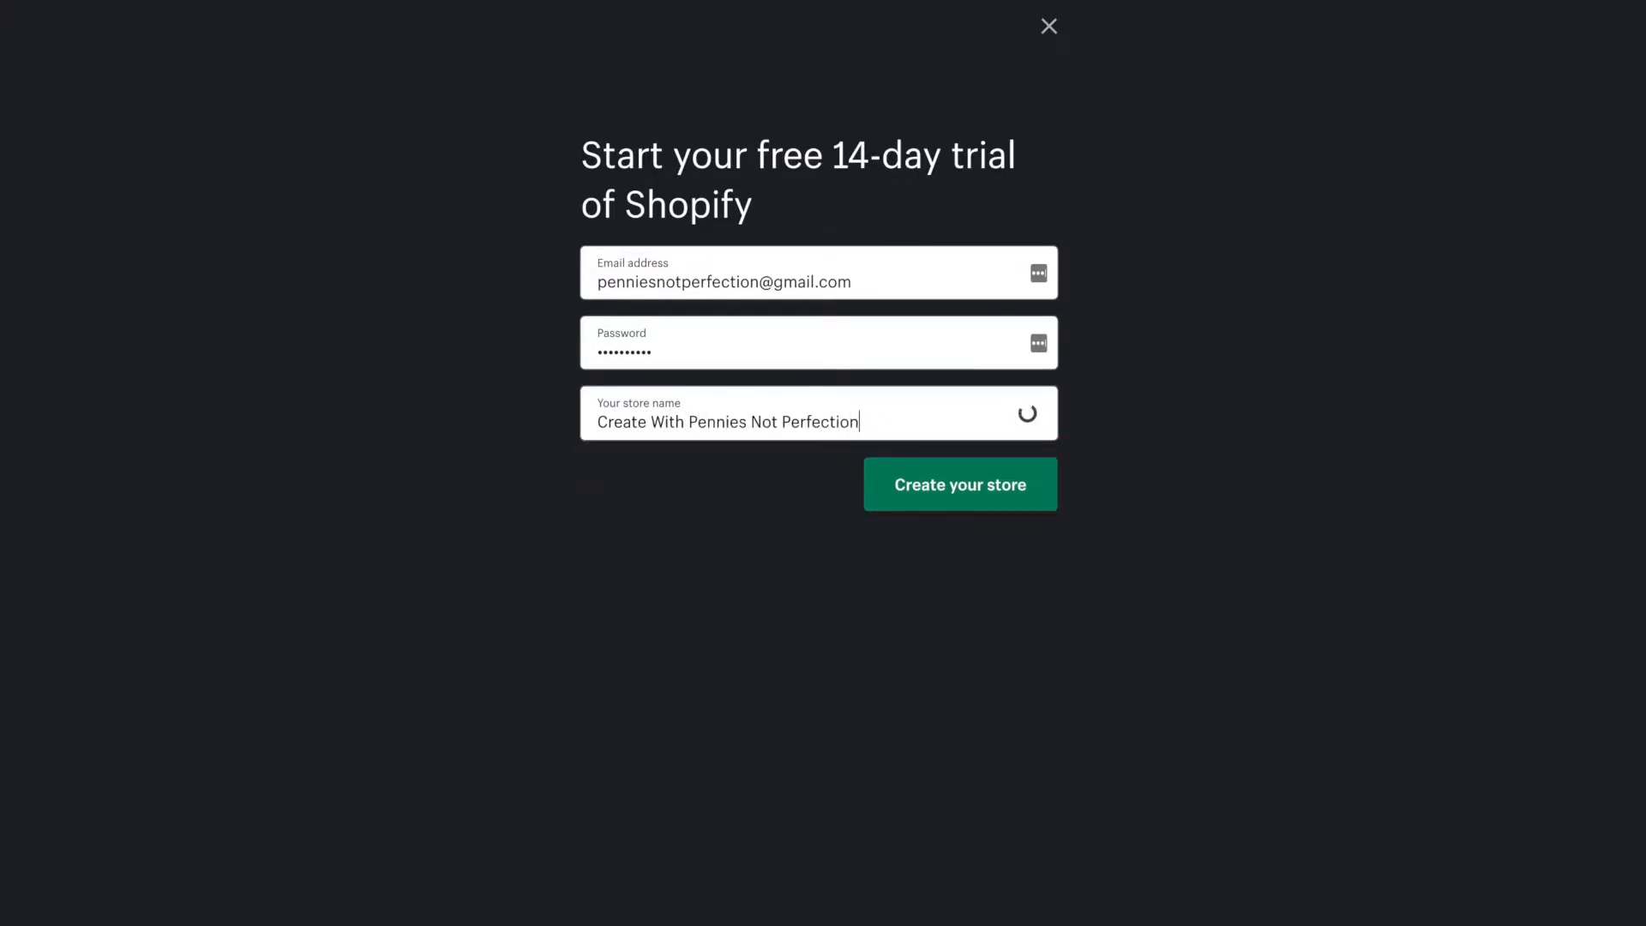
click(971, 486)
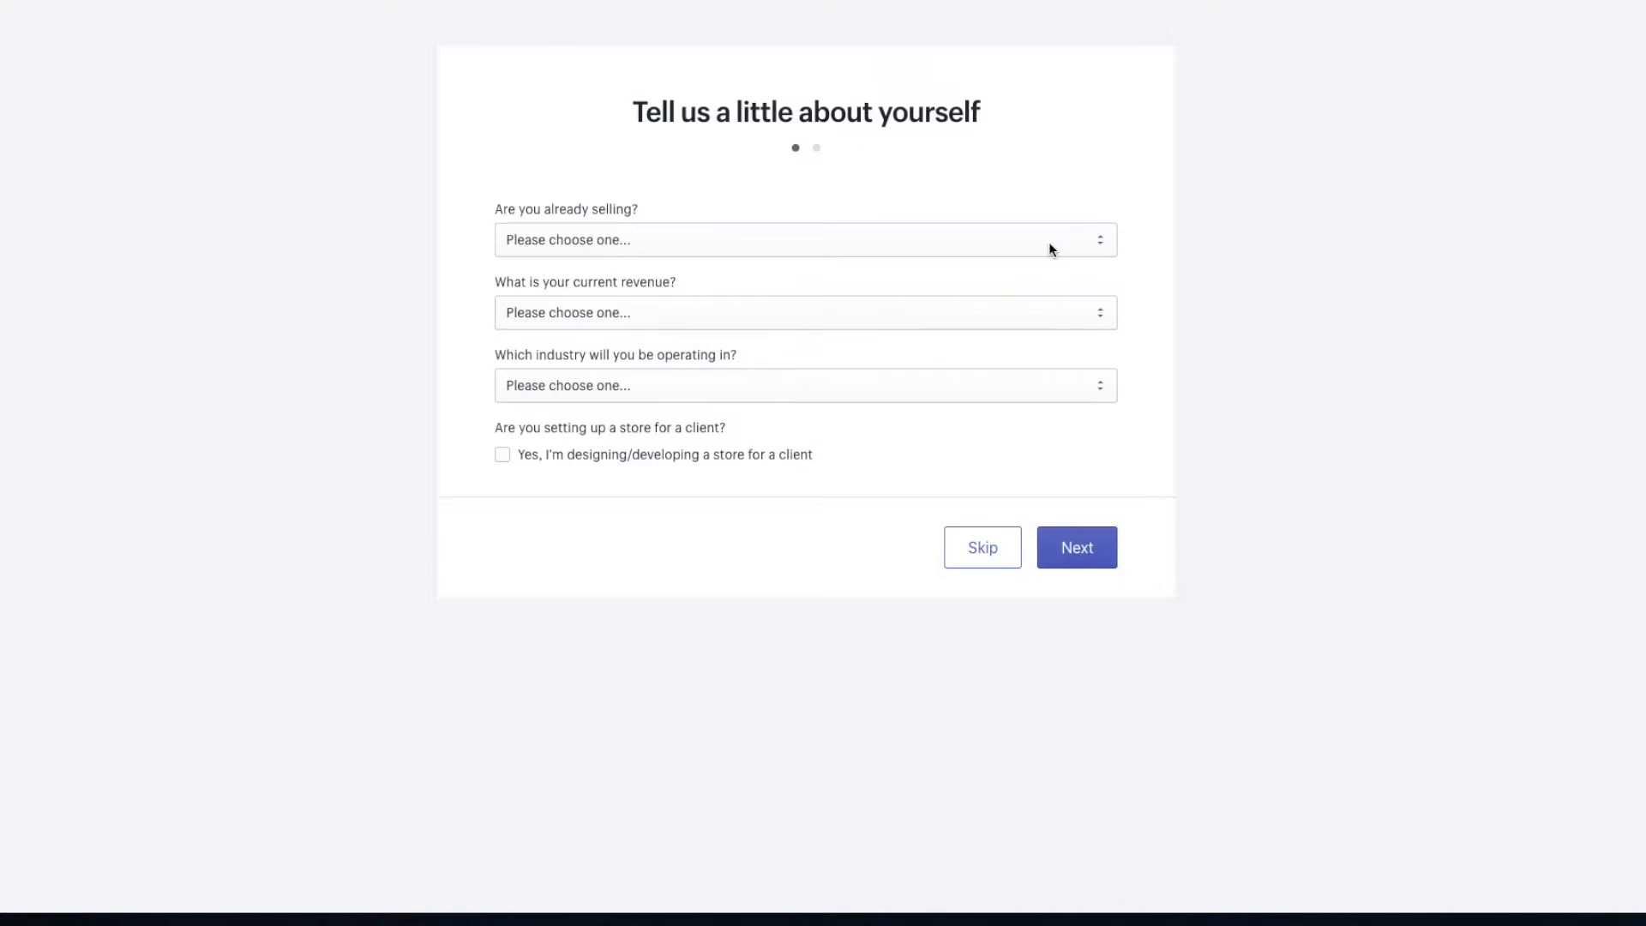
Answer the selling questions with "I'm not selling products yet", "No, I'm just playing around with Shopify" and "$0 USD (I'm just getting started)".
click(1051, 249)
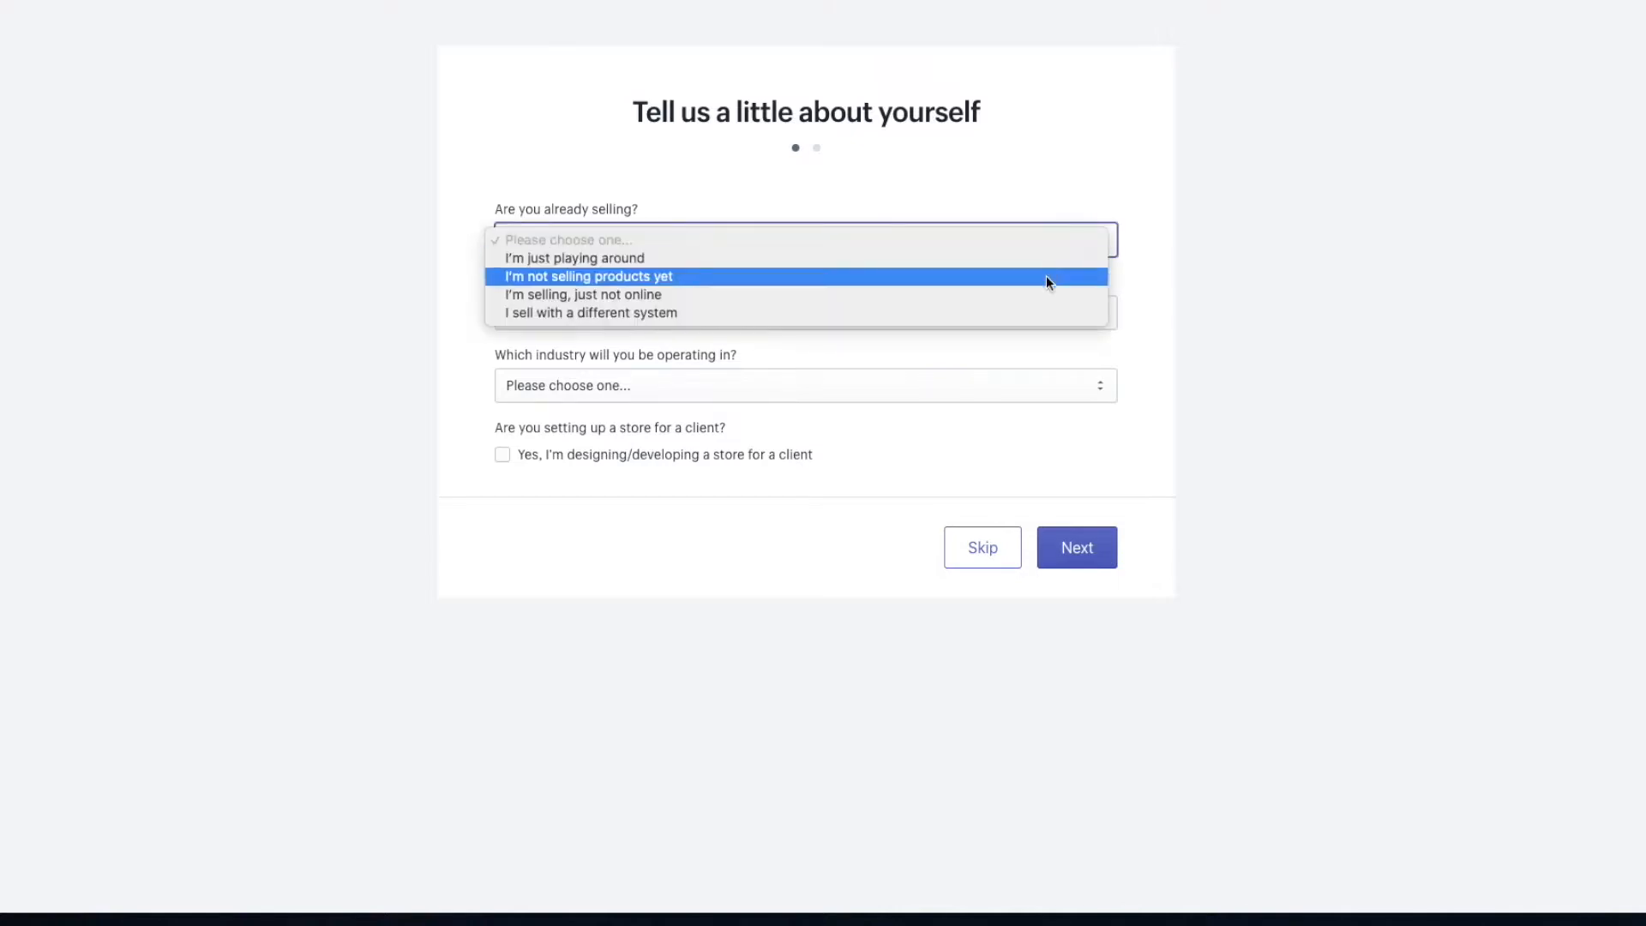
click(1046, 275)
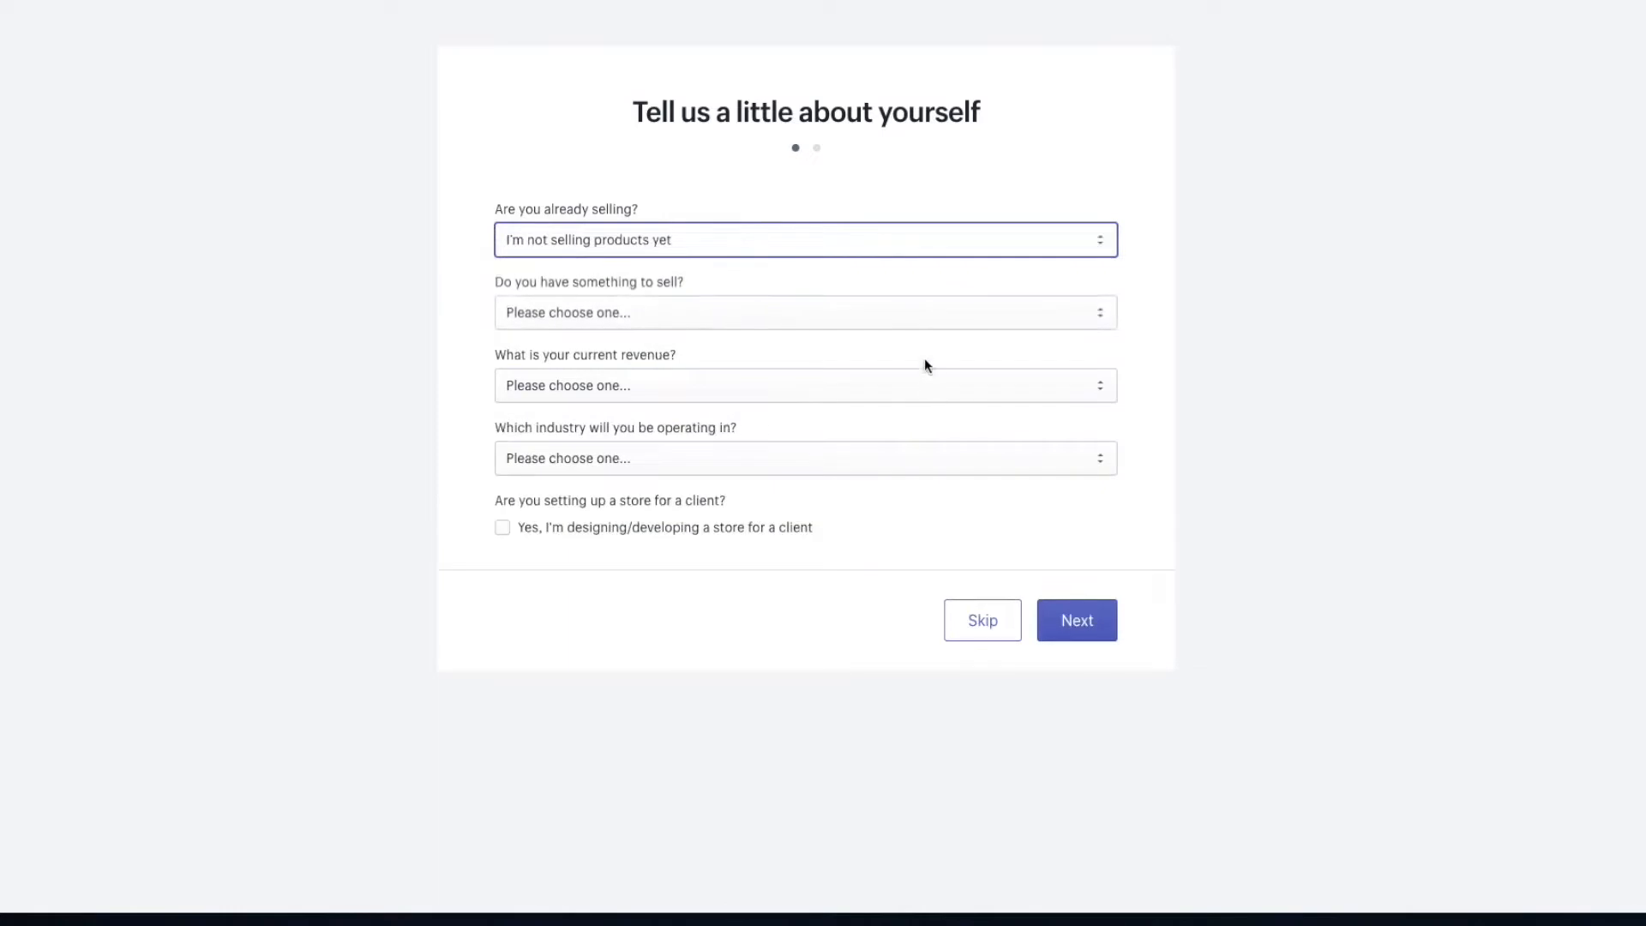
click(876, 307)
click(877, 332)
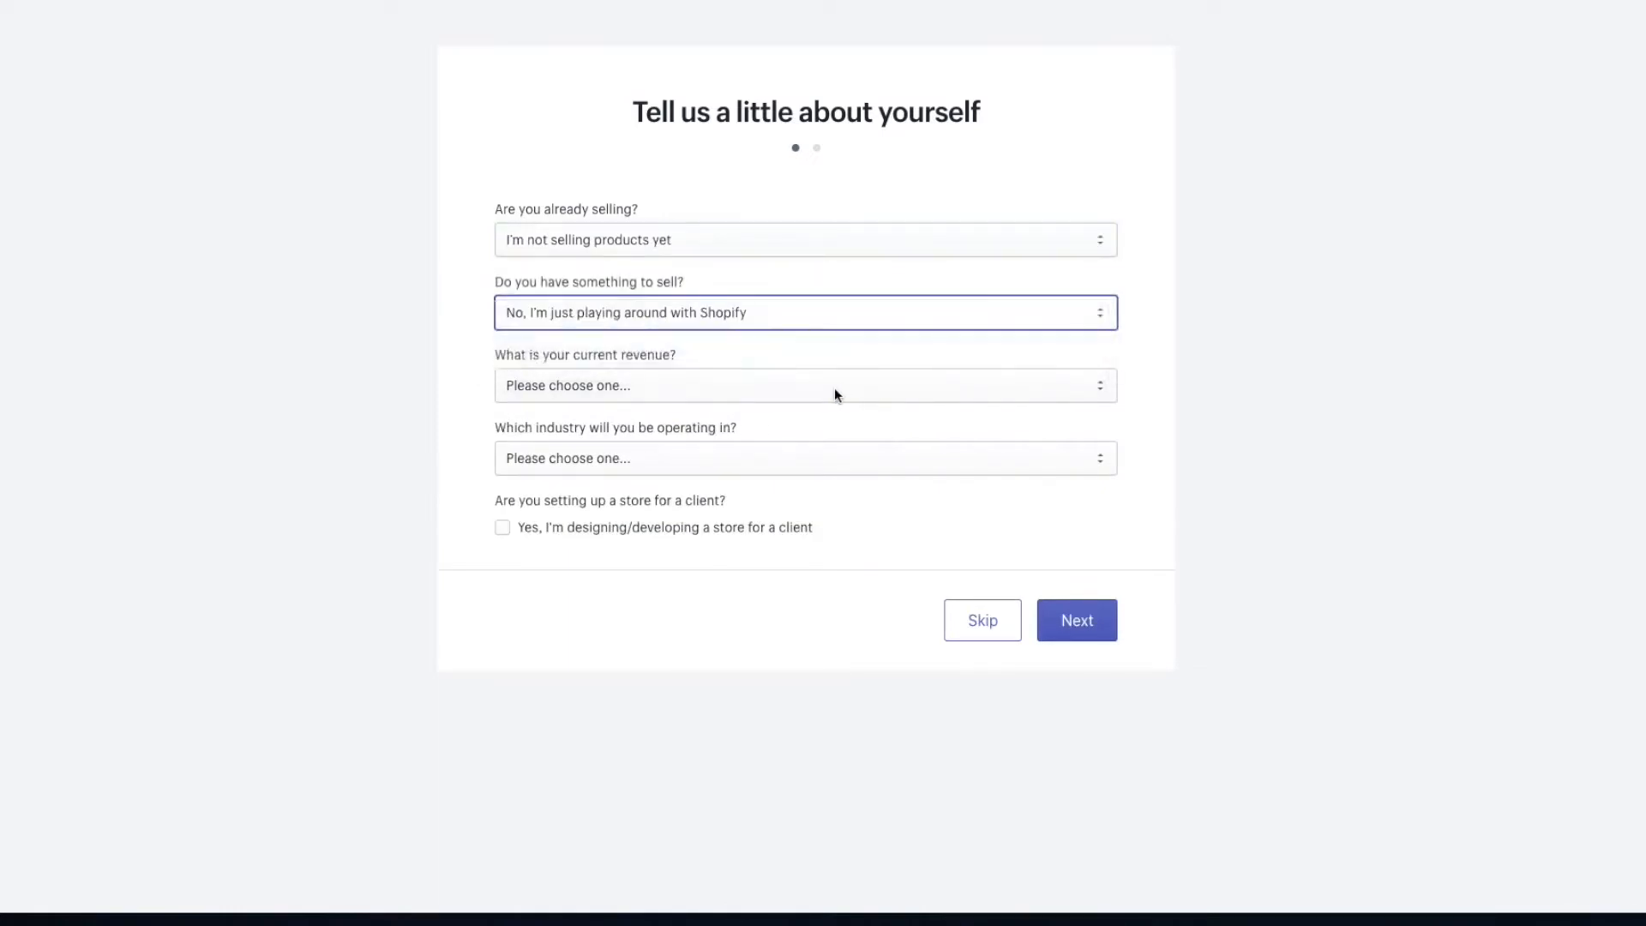
click(835, 386)
click(831, 410)
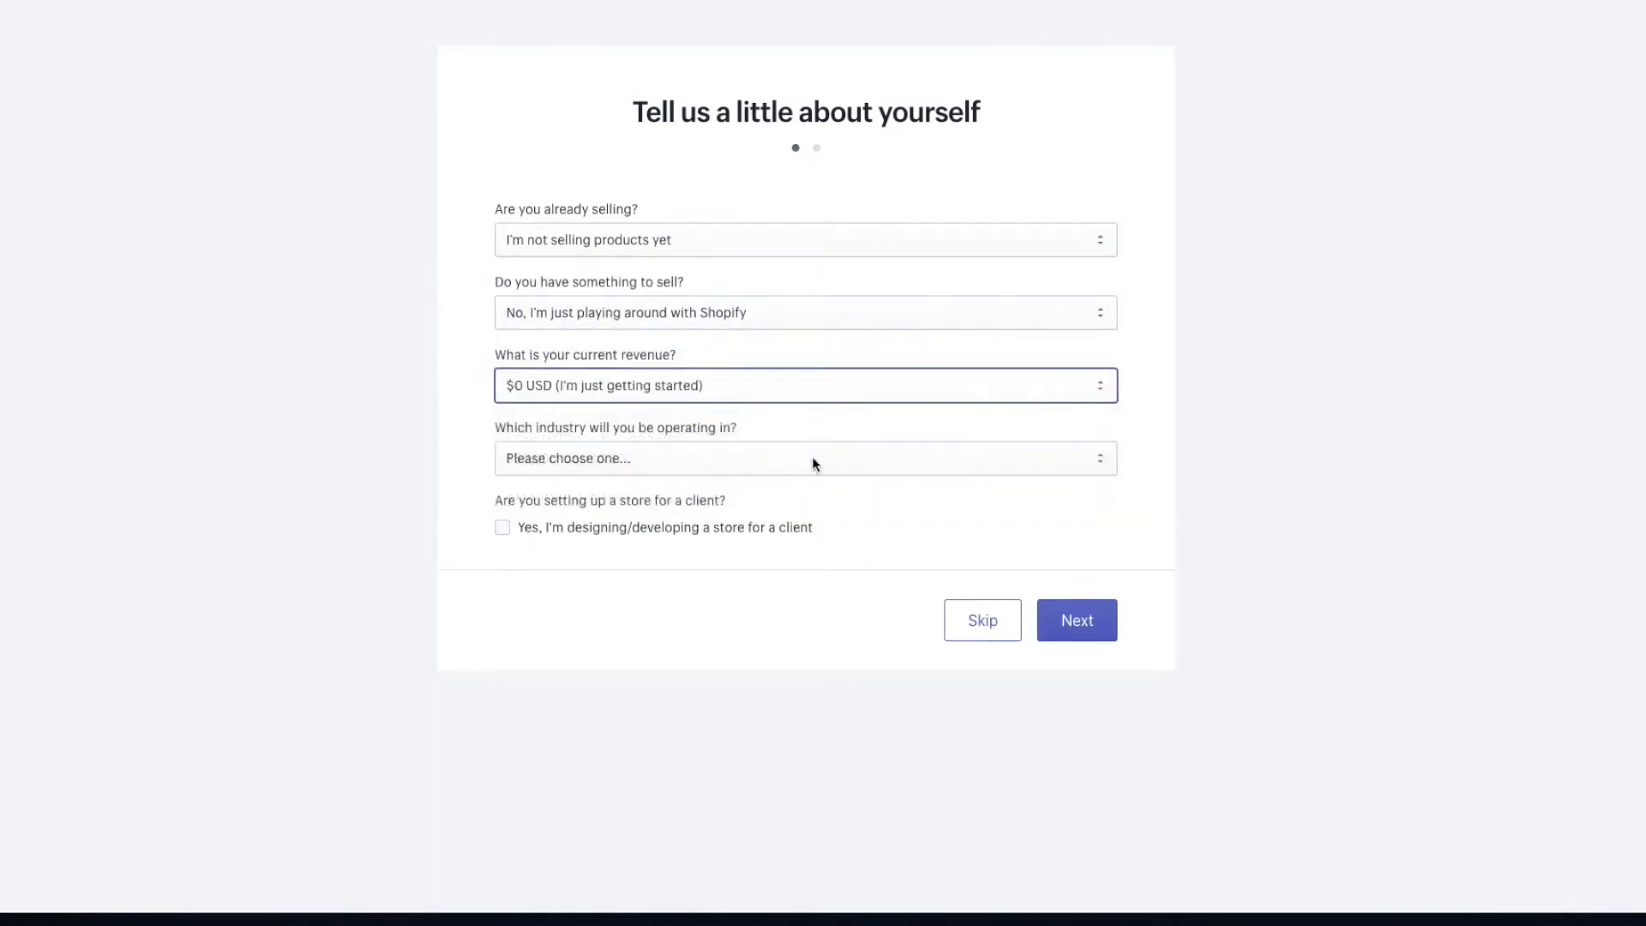
Choose Handcrafts as the store's industry and continue to the business address form.
click(814, 454)
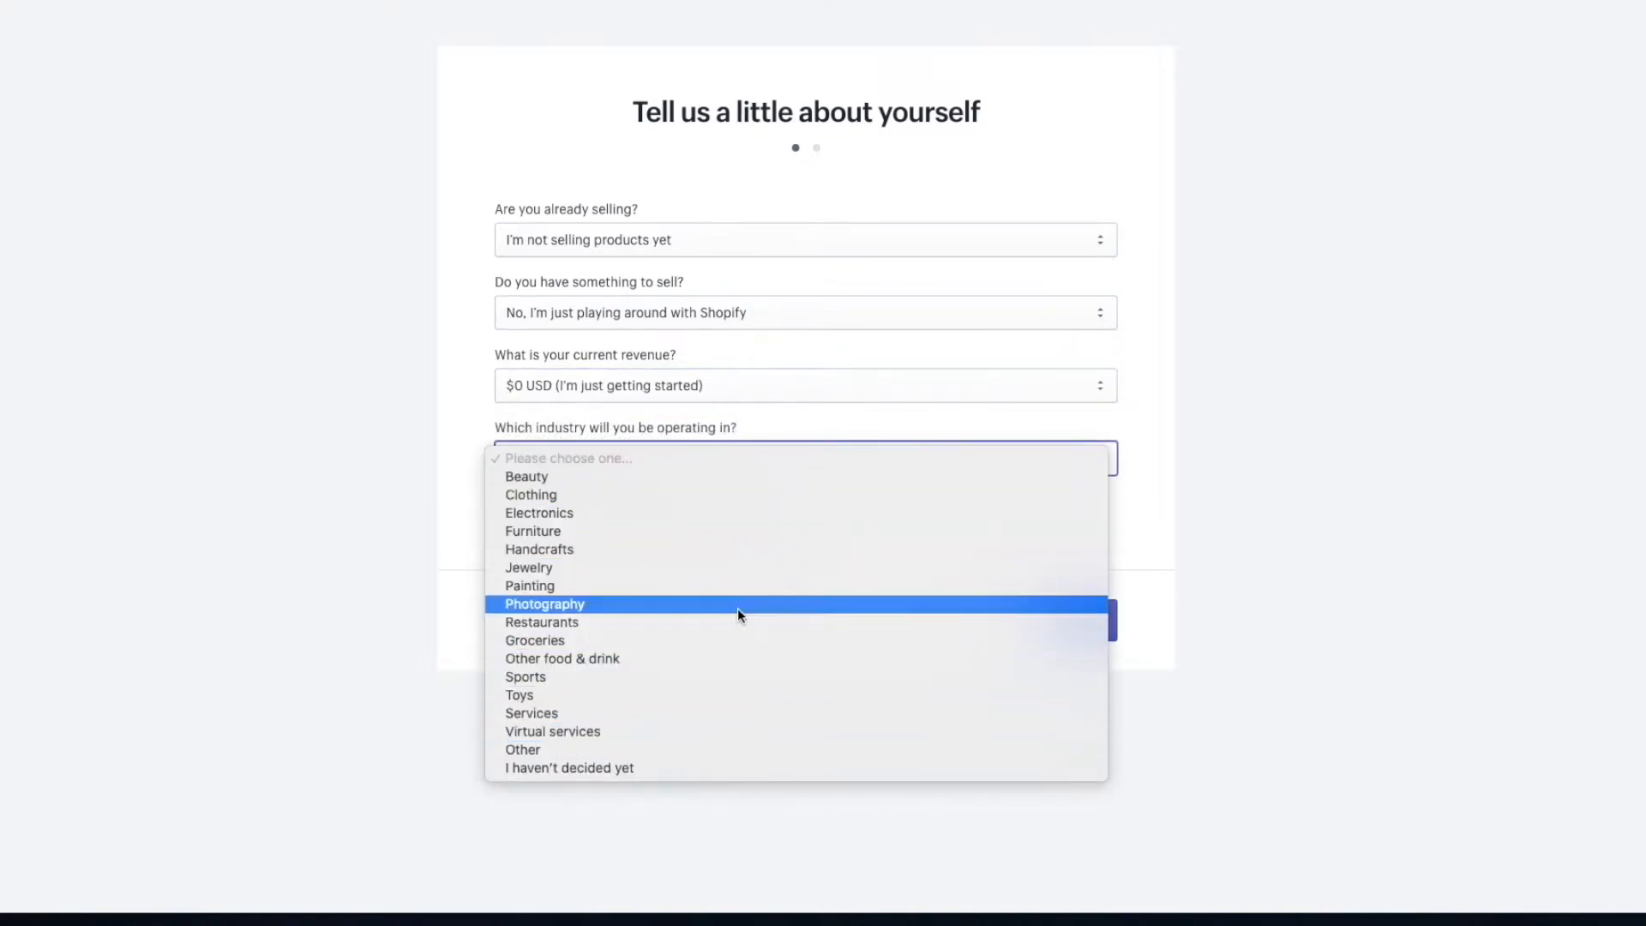
click(738, 556)
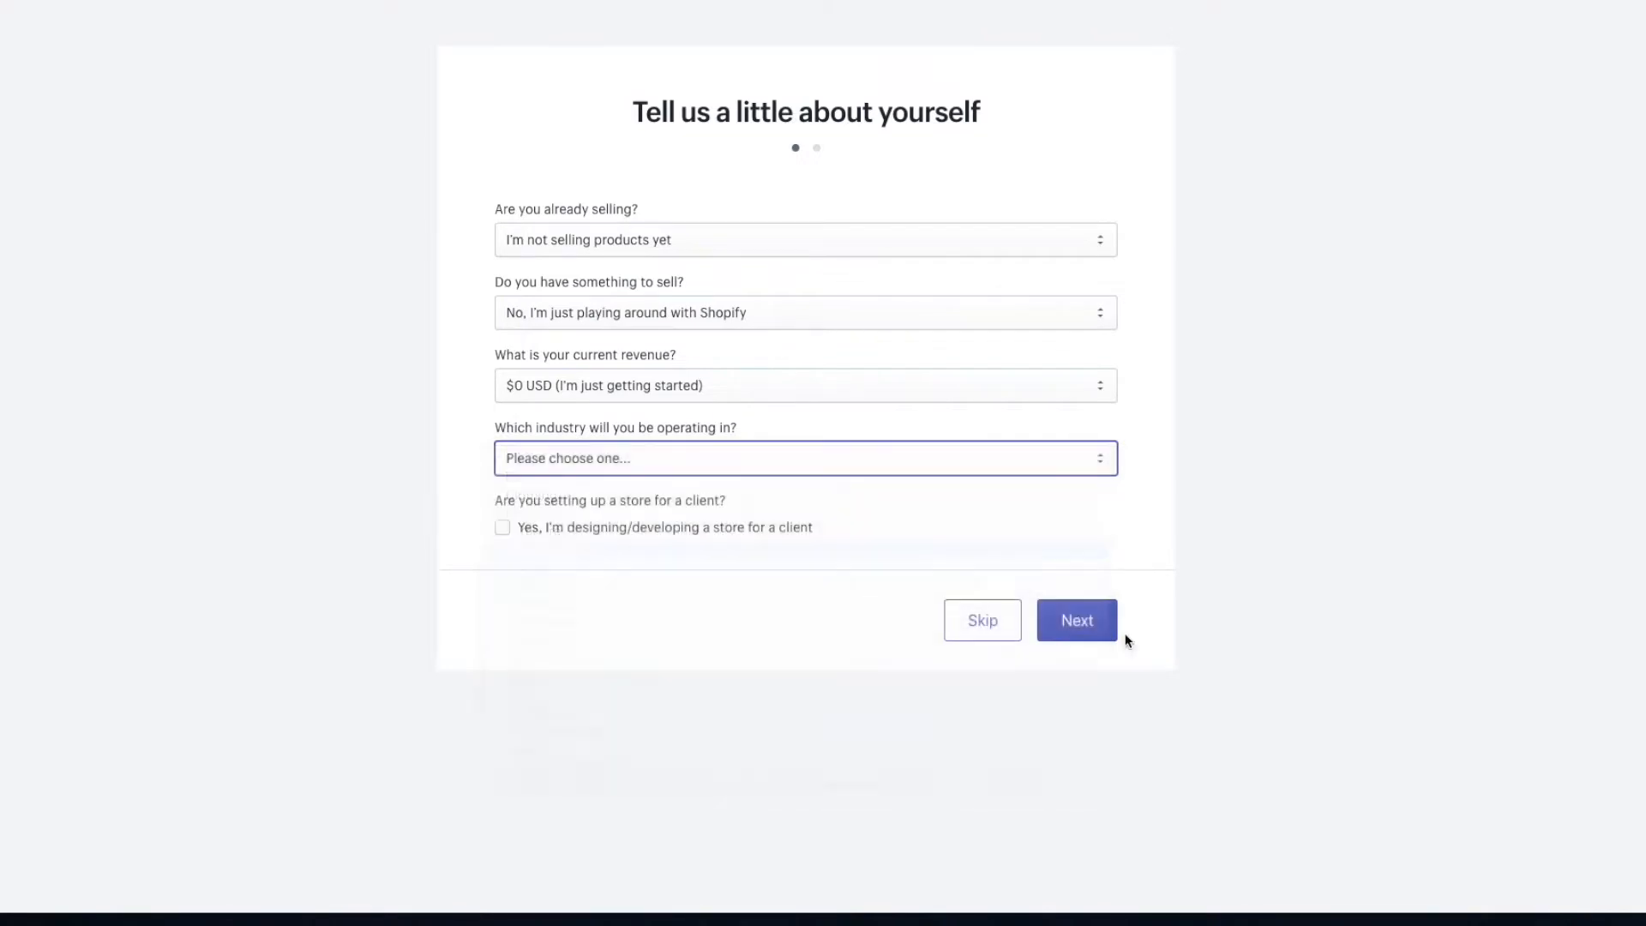
click(1080, 622)
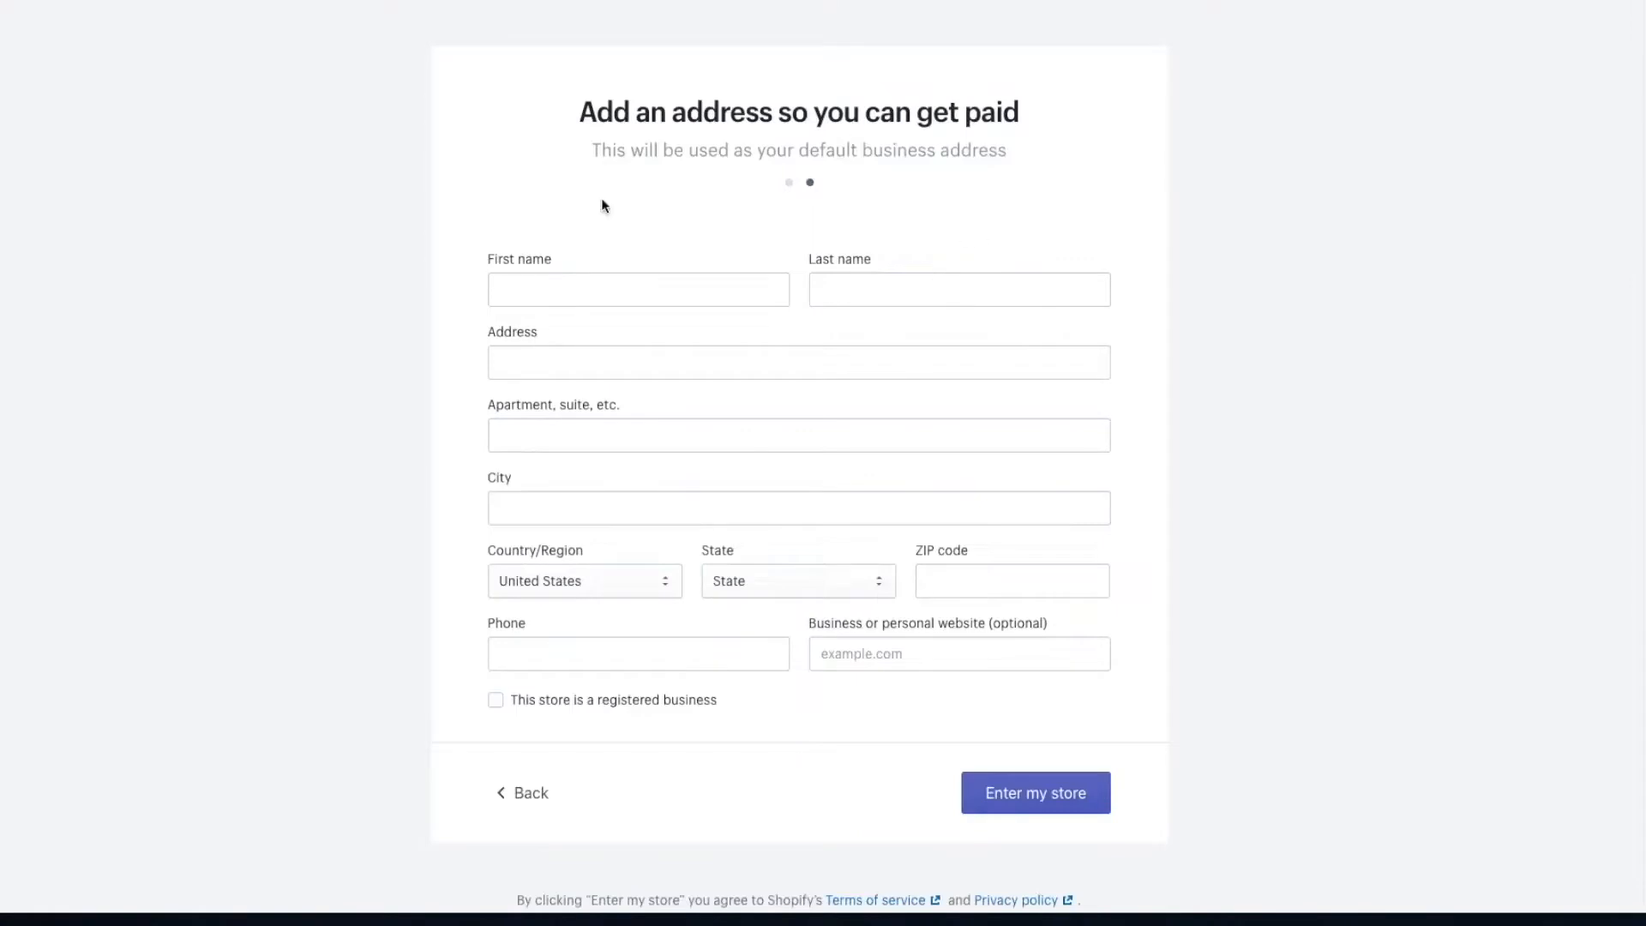
click(552, 707)
click(536, 704)
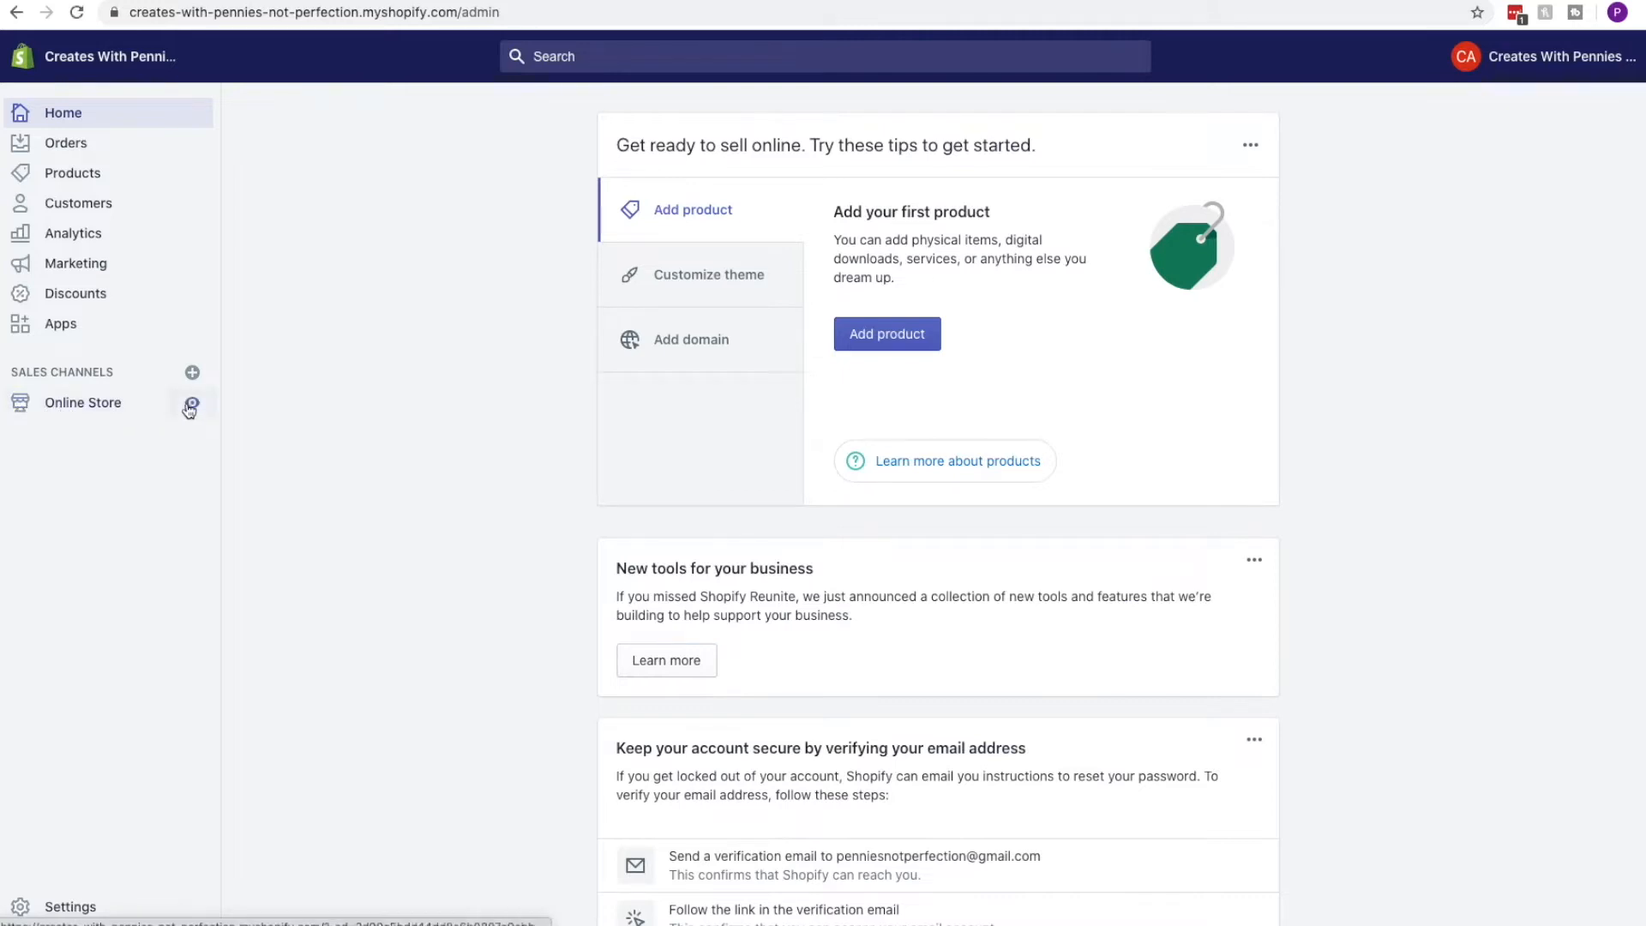
View the online store's storefront and examine its home page layout down to the footer, returning to the Themes page.
click(116, 406)
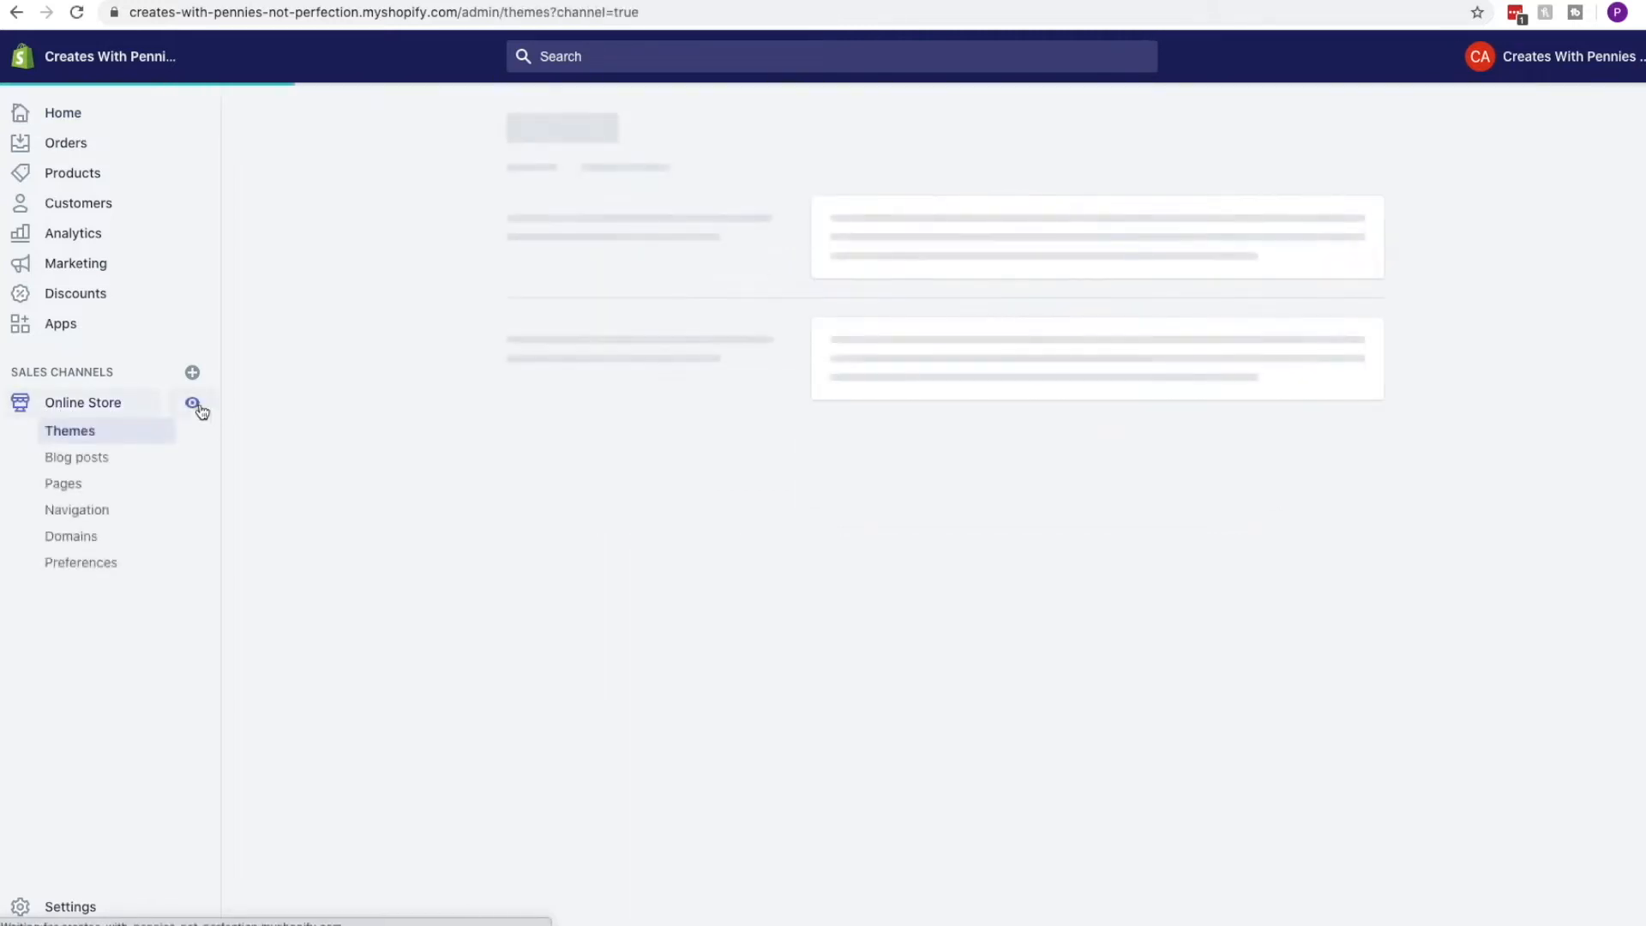
click(193, 410)
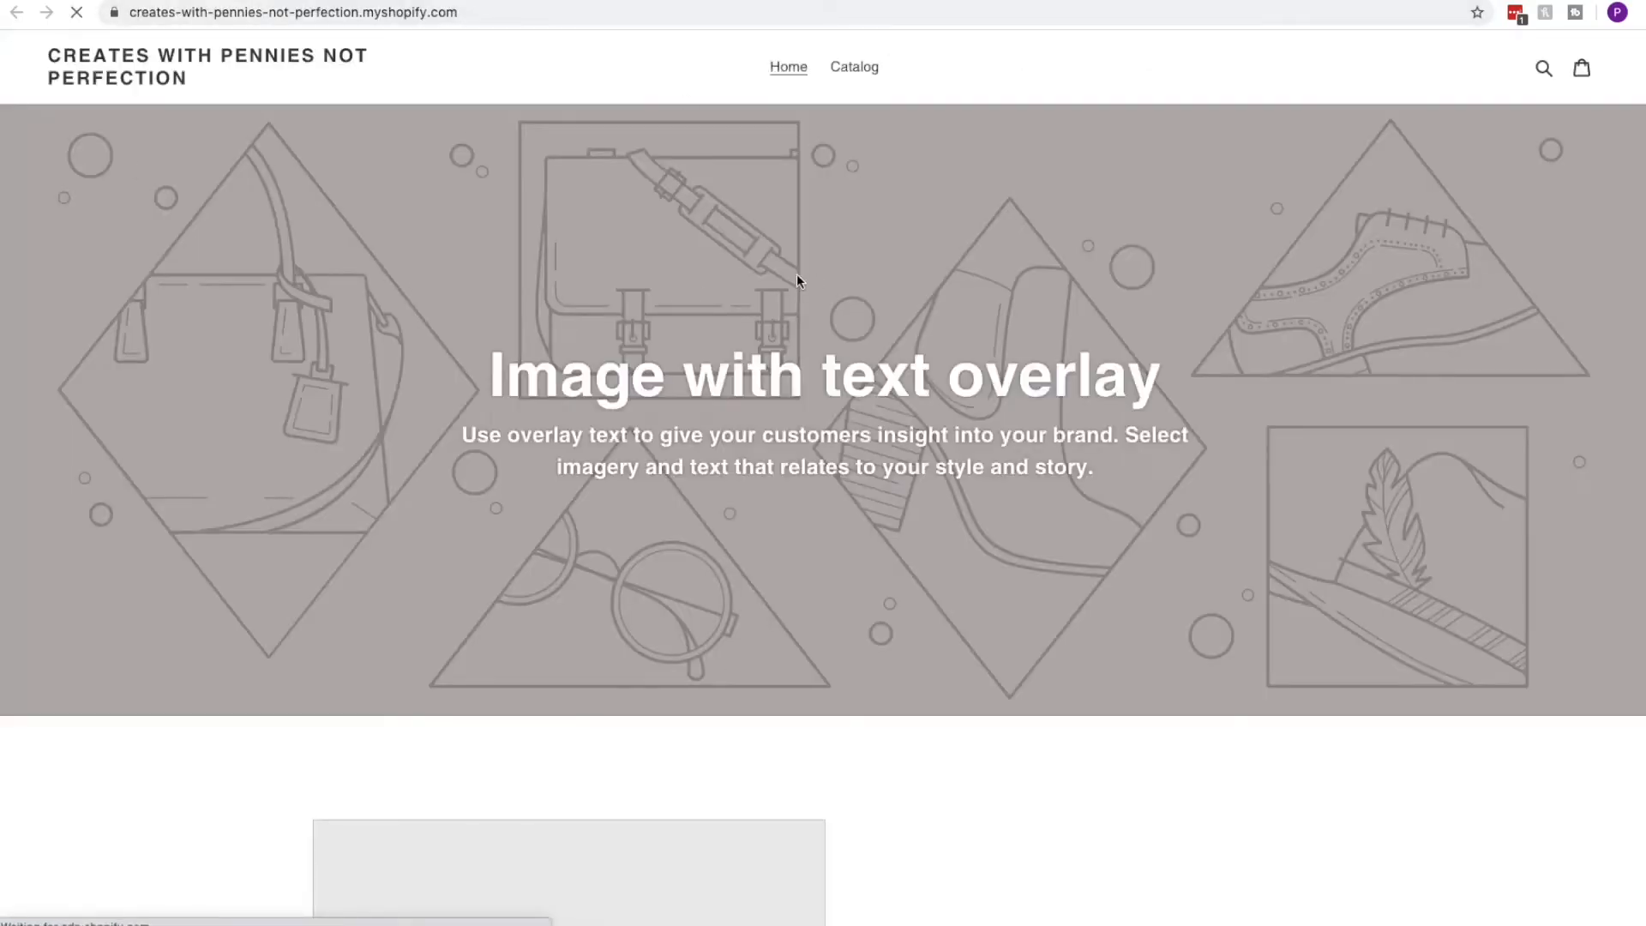
scroll(847, 244, down, 10)
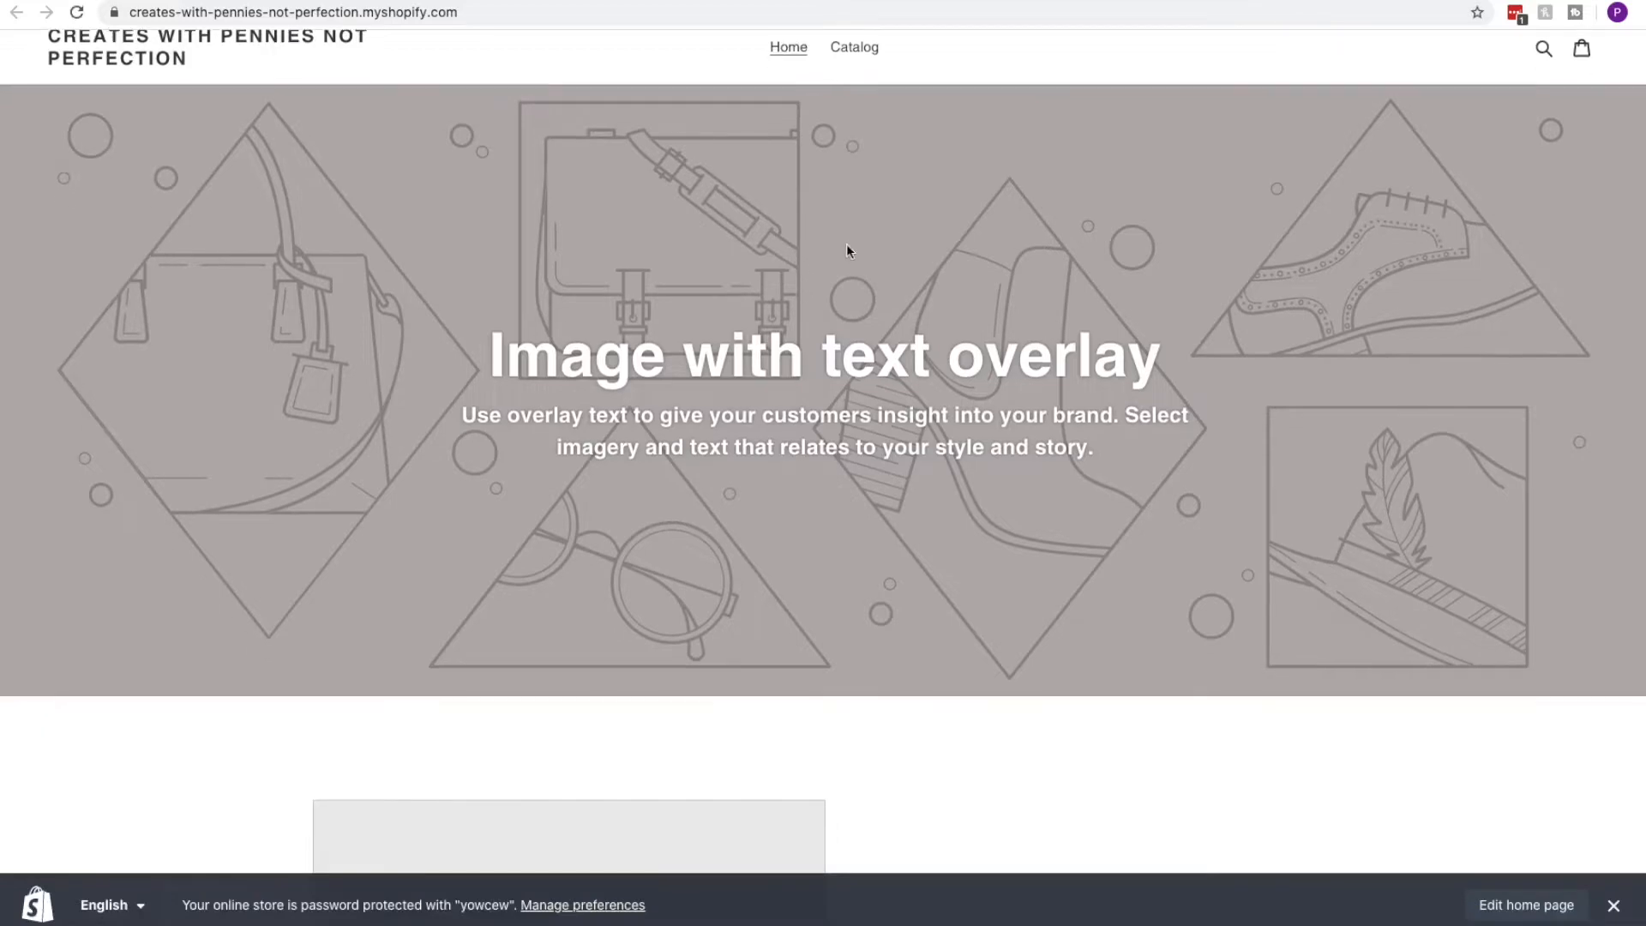
scroll(848, 254, down, 6)
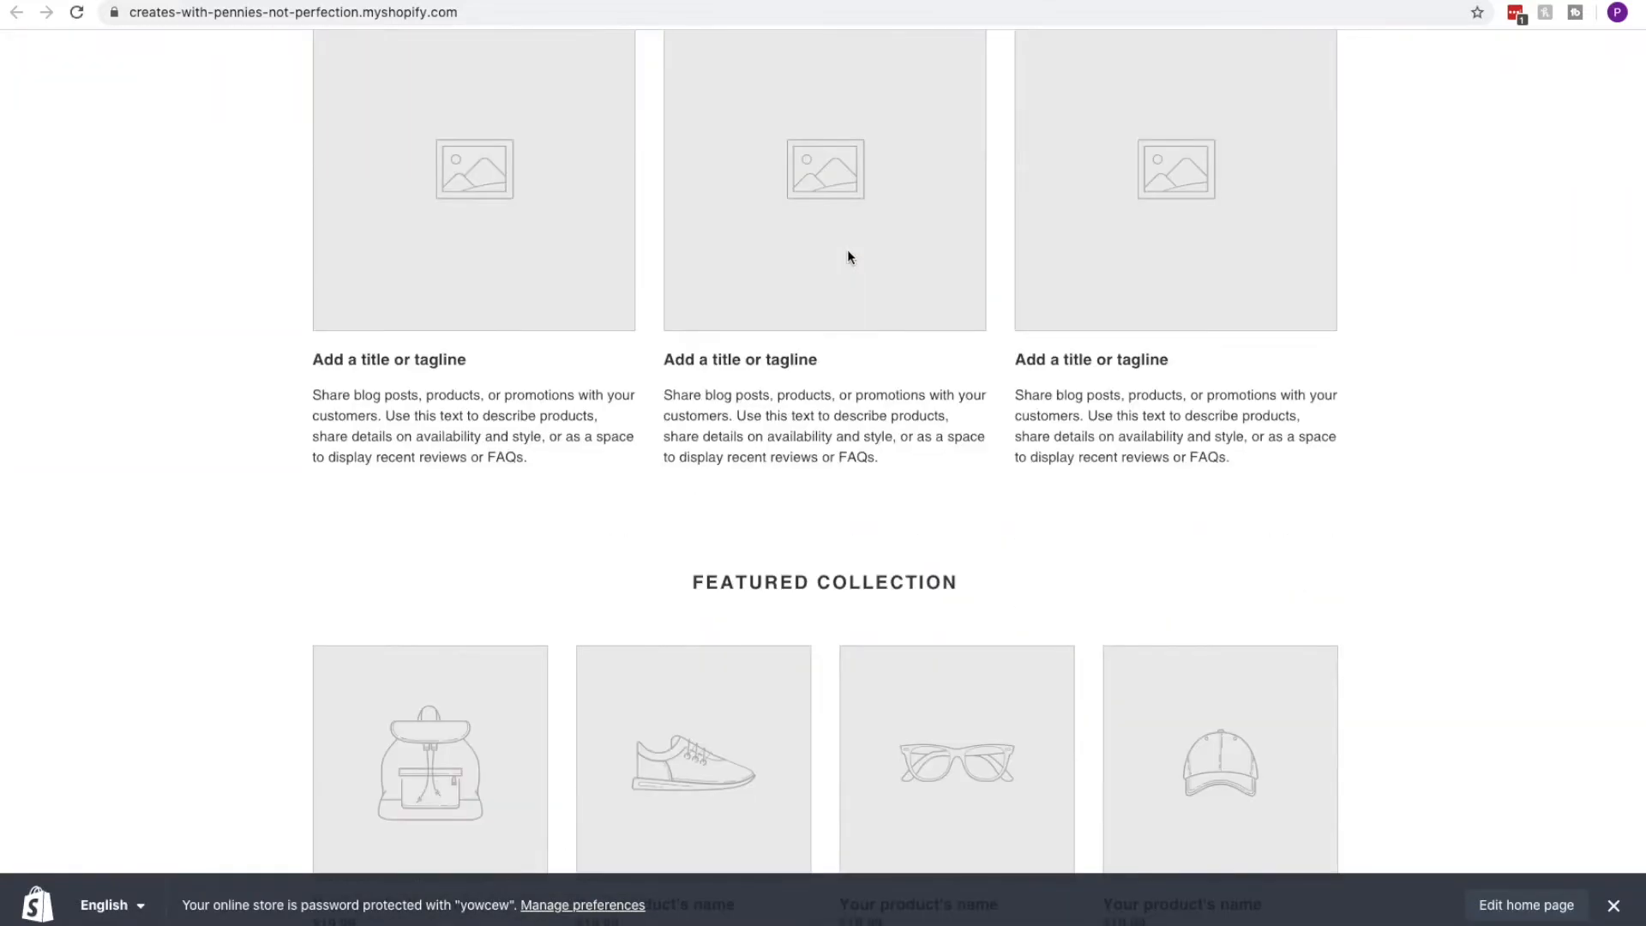
scroll(1225, 362, down, 7)
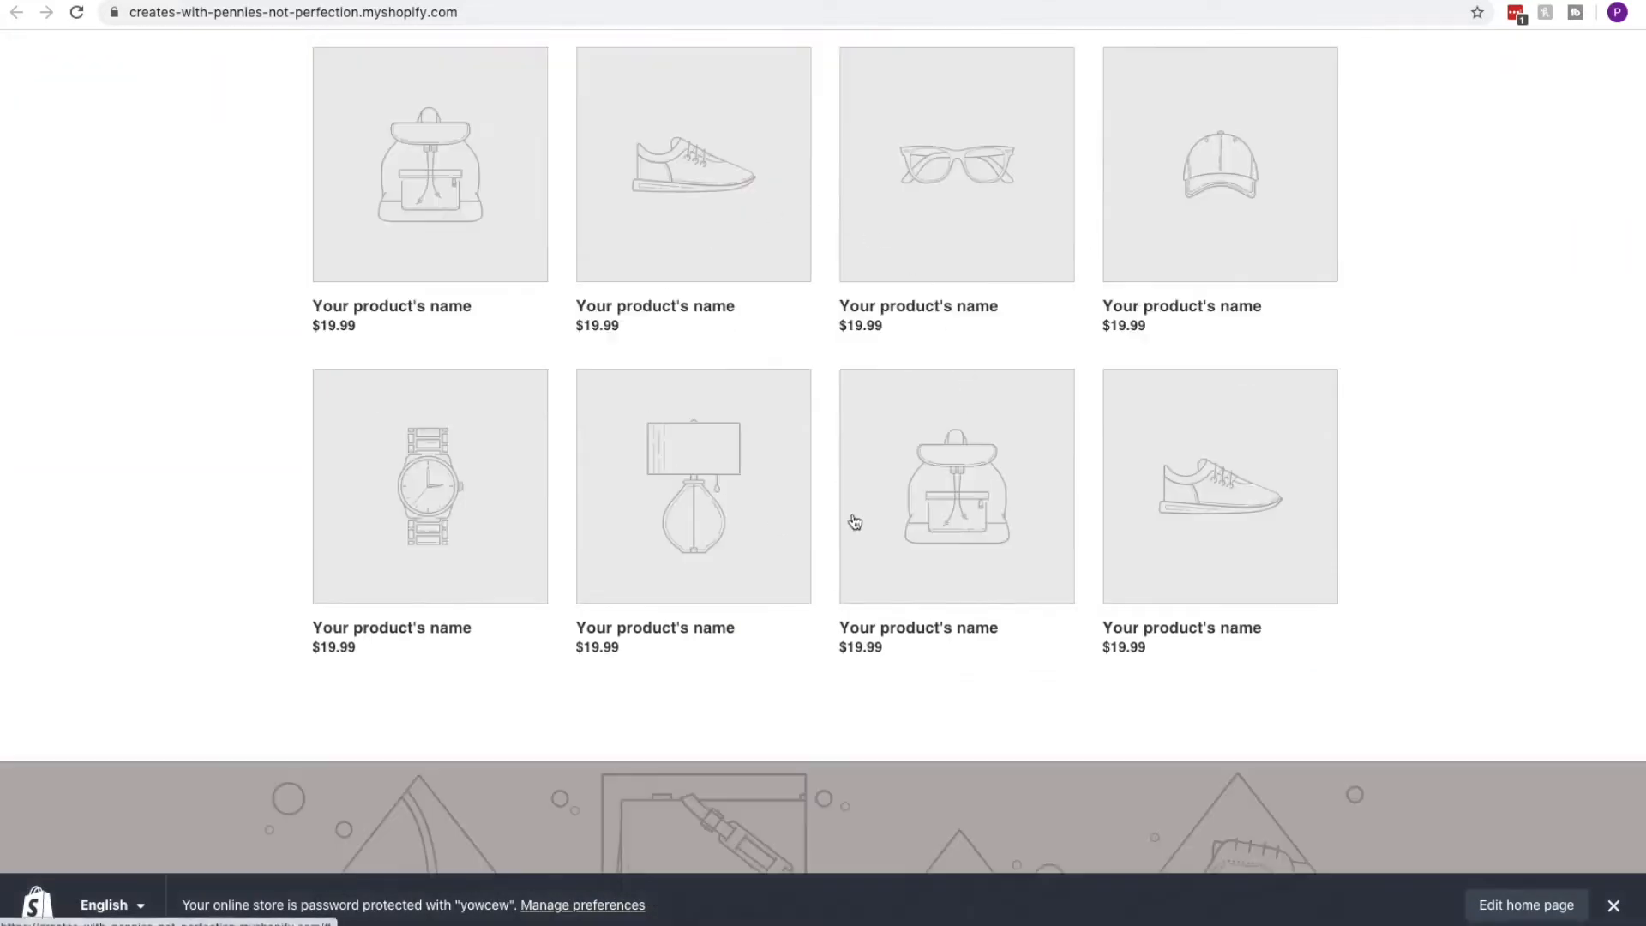
scroll(1235, 380, down, 6)
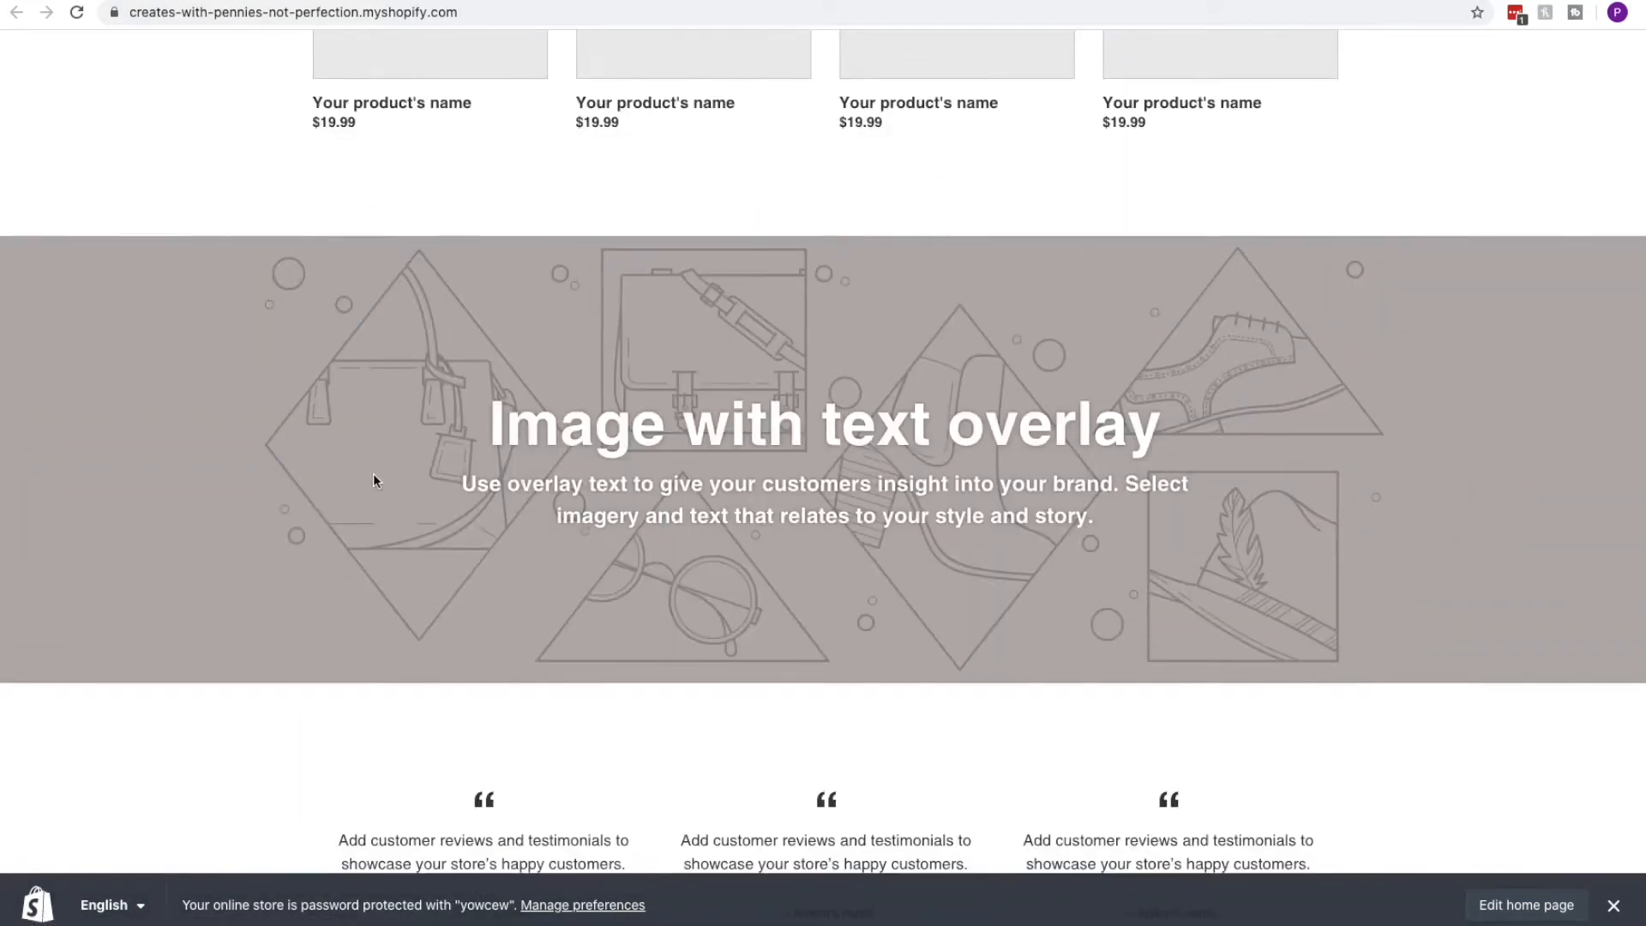
scroll(984, 441, down, 10)
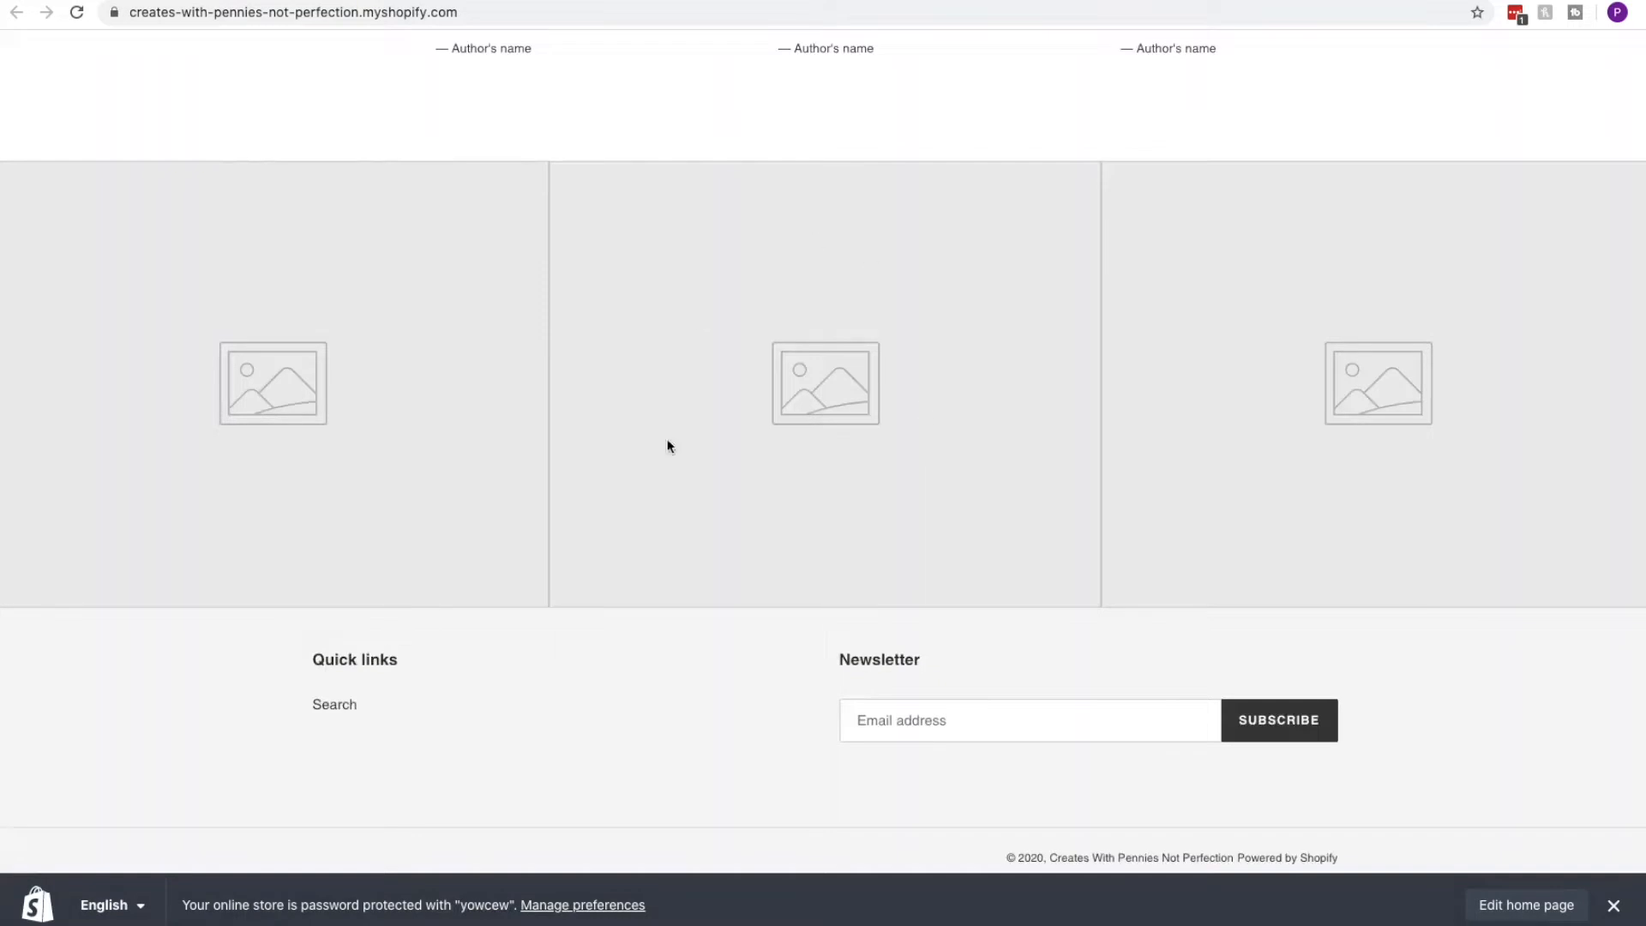
scroll(931, 474, up, 5)
scroll(931, 474, up, 10)
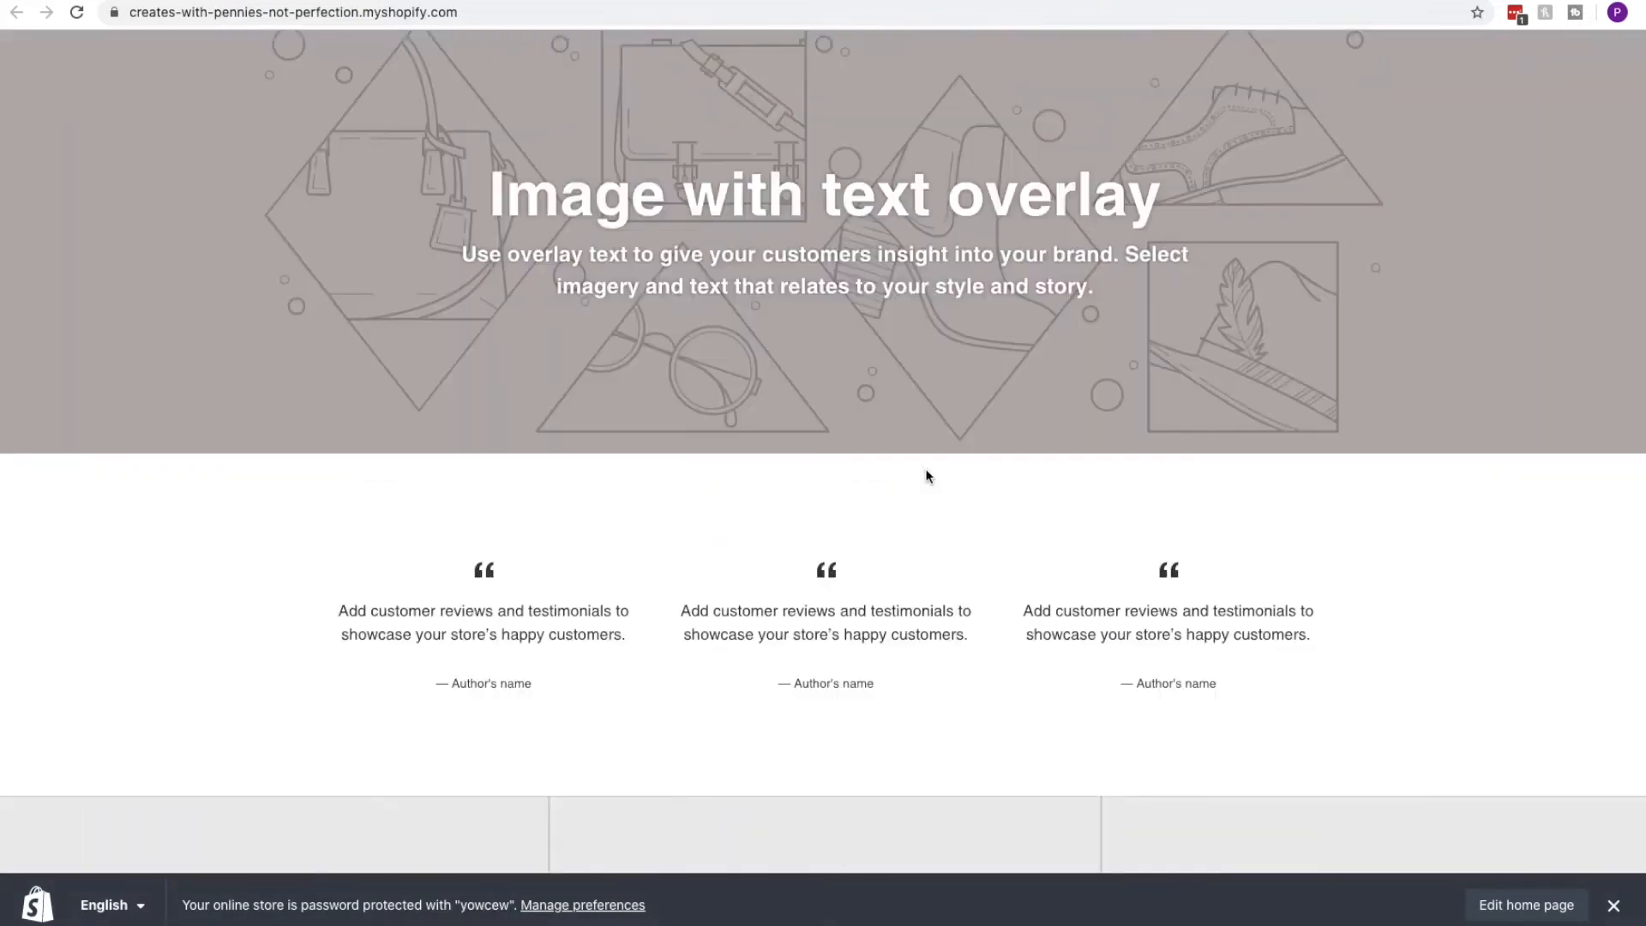
scroll(926, 474, up, 20)
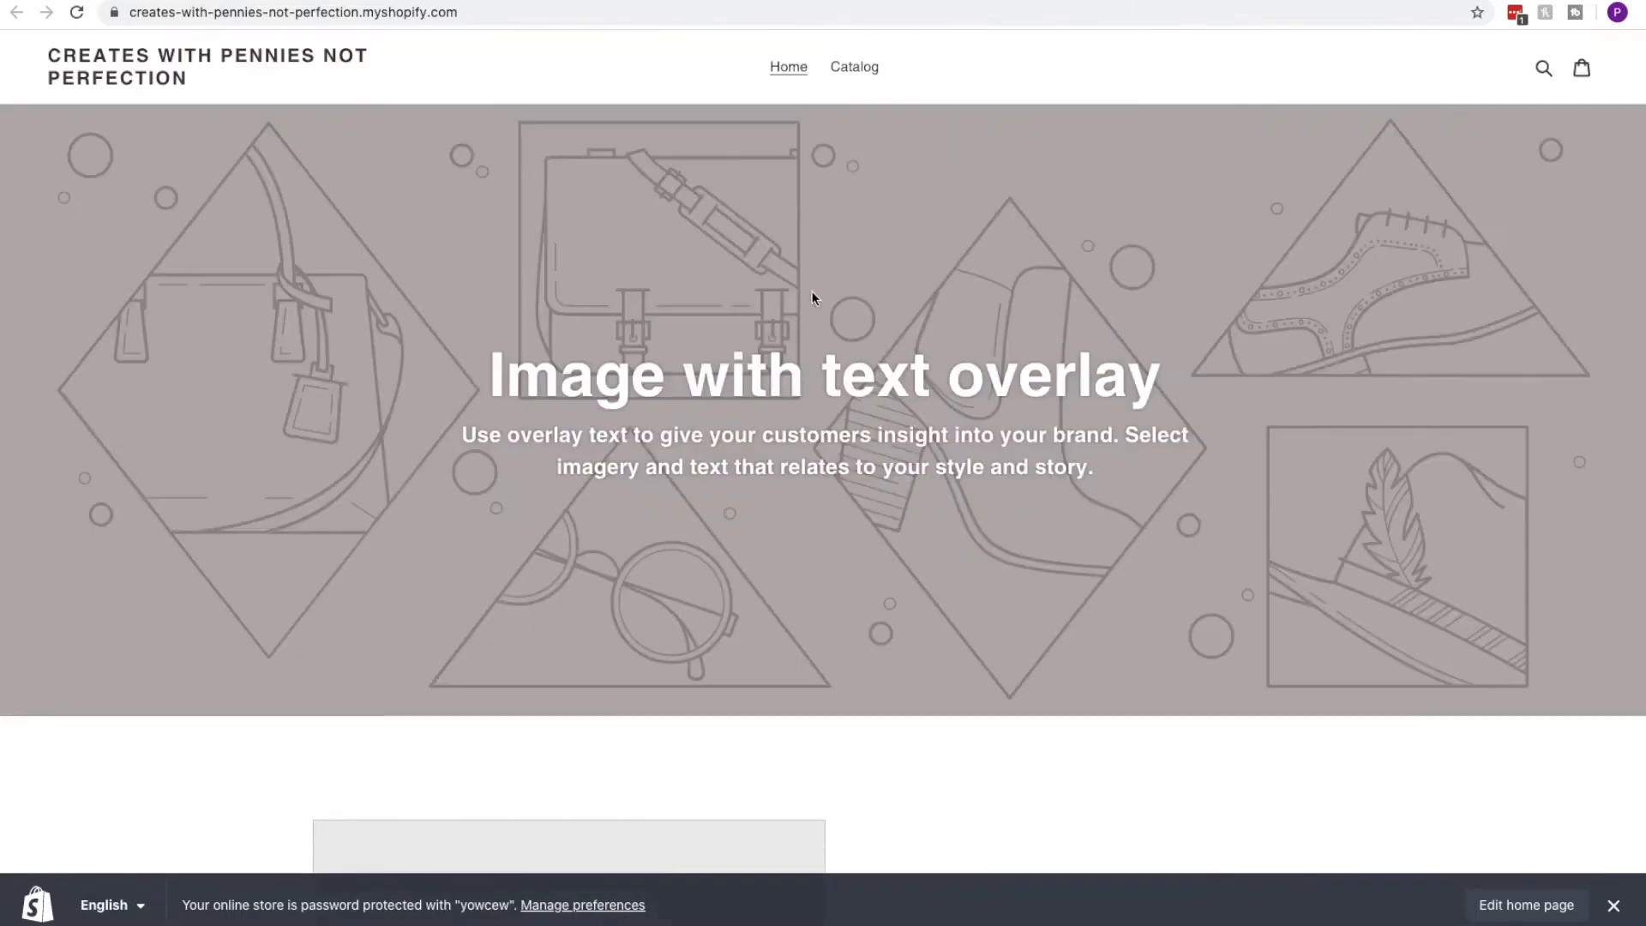
click(223, 0)
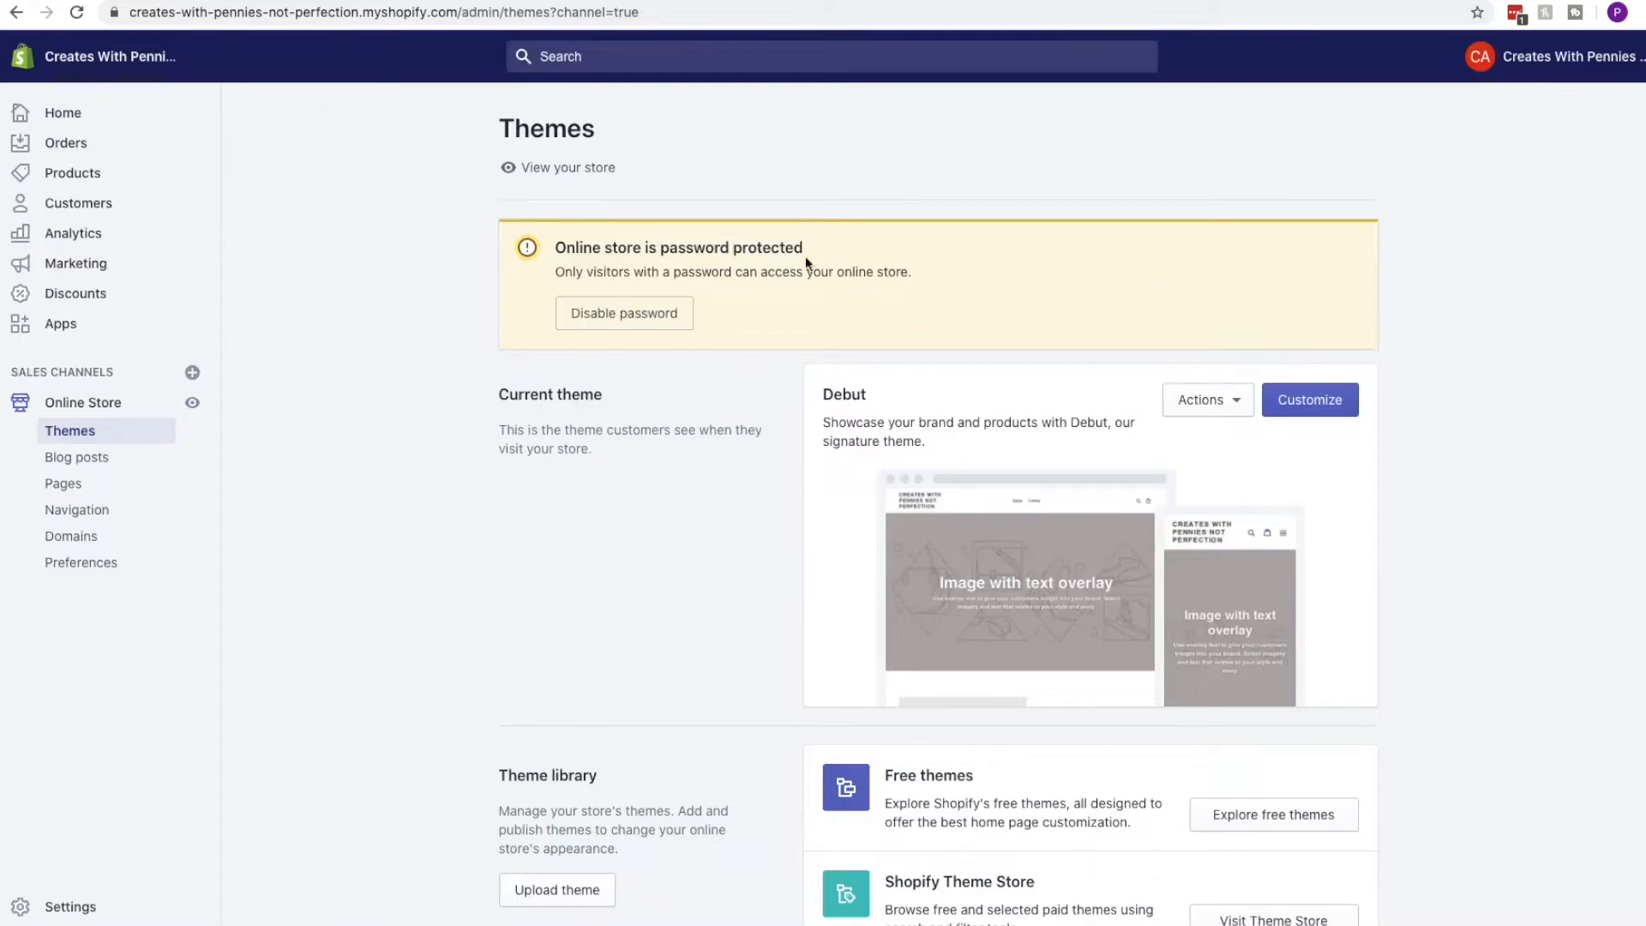
Look over the admin home page and the Orders section, including the order creation form and the abandoned checkouts page.
click(183, 126)
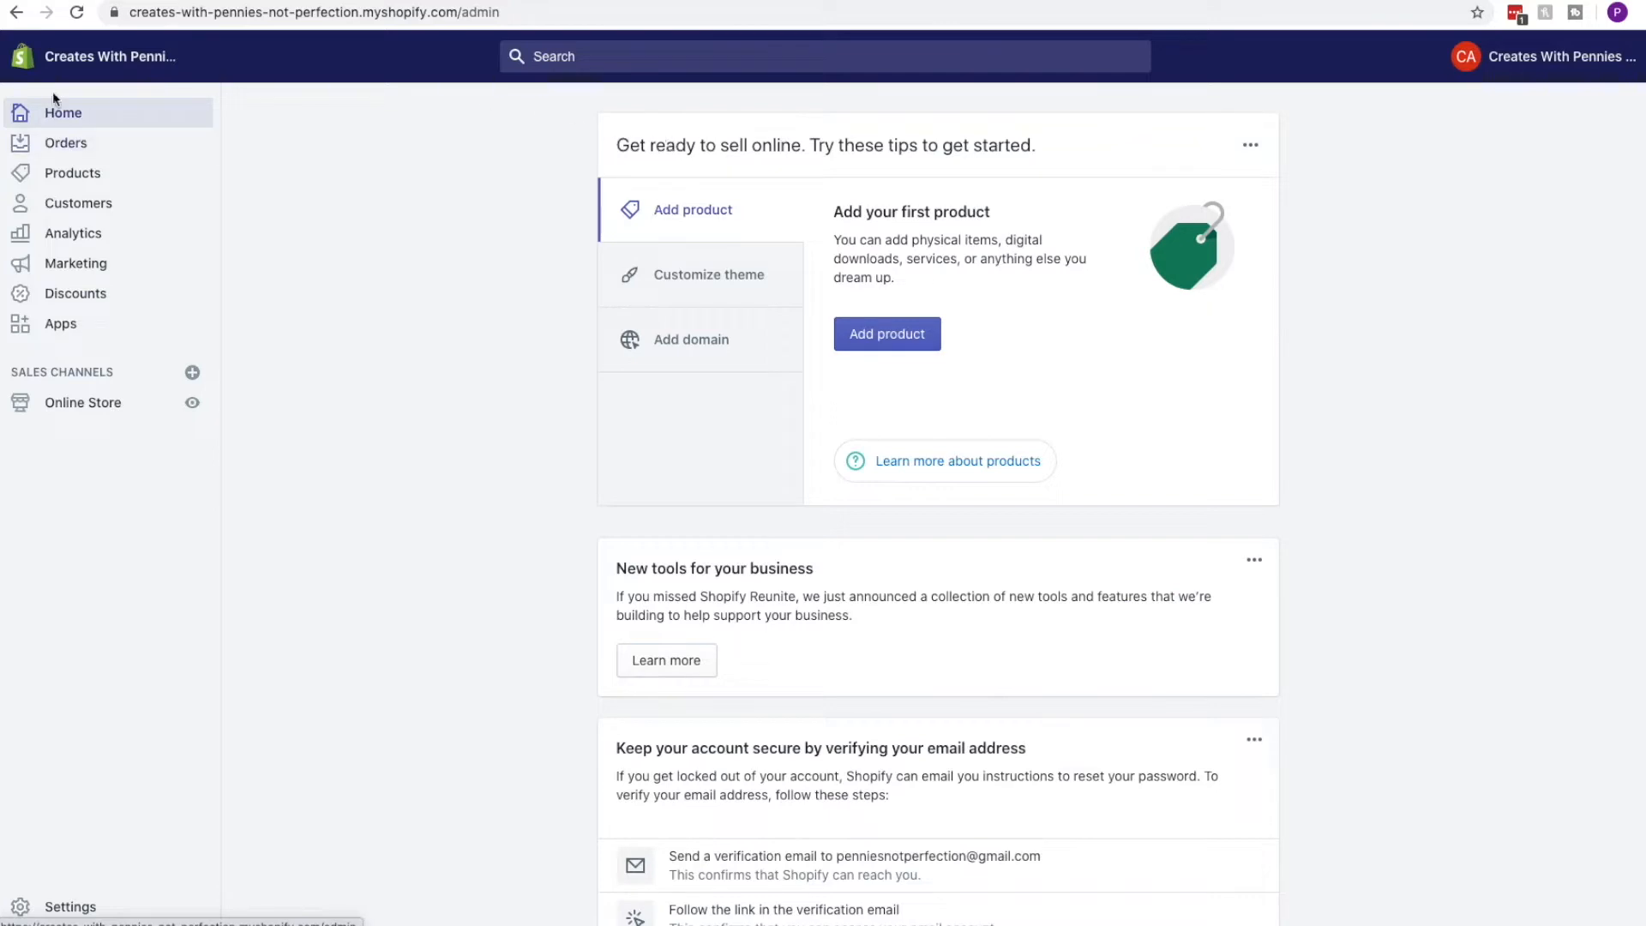
click(67, 148)
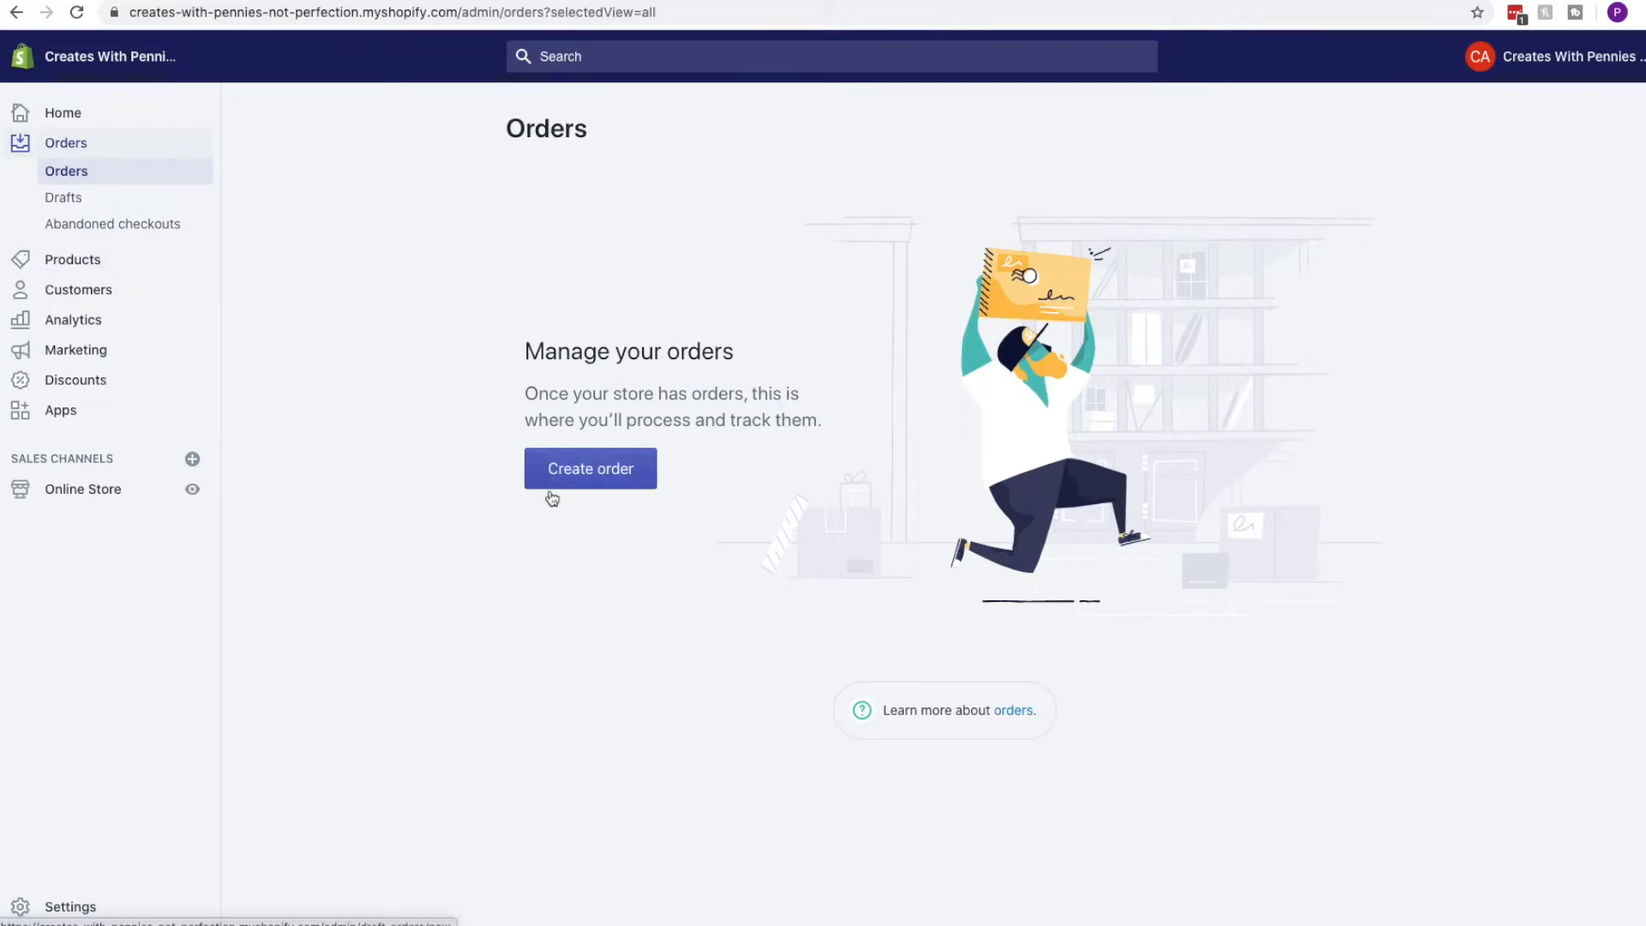
click(589, 485)
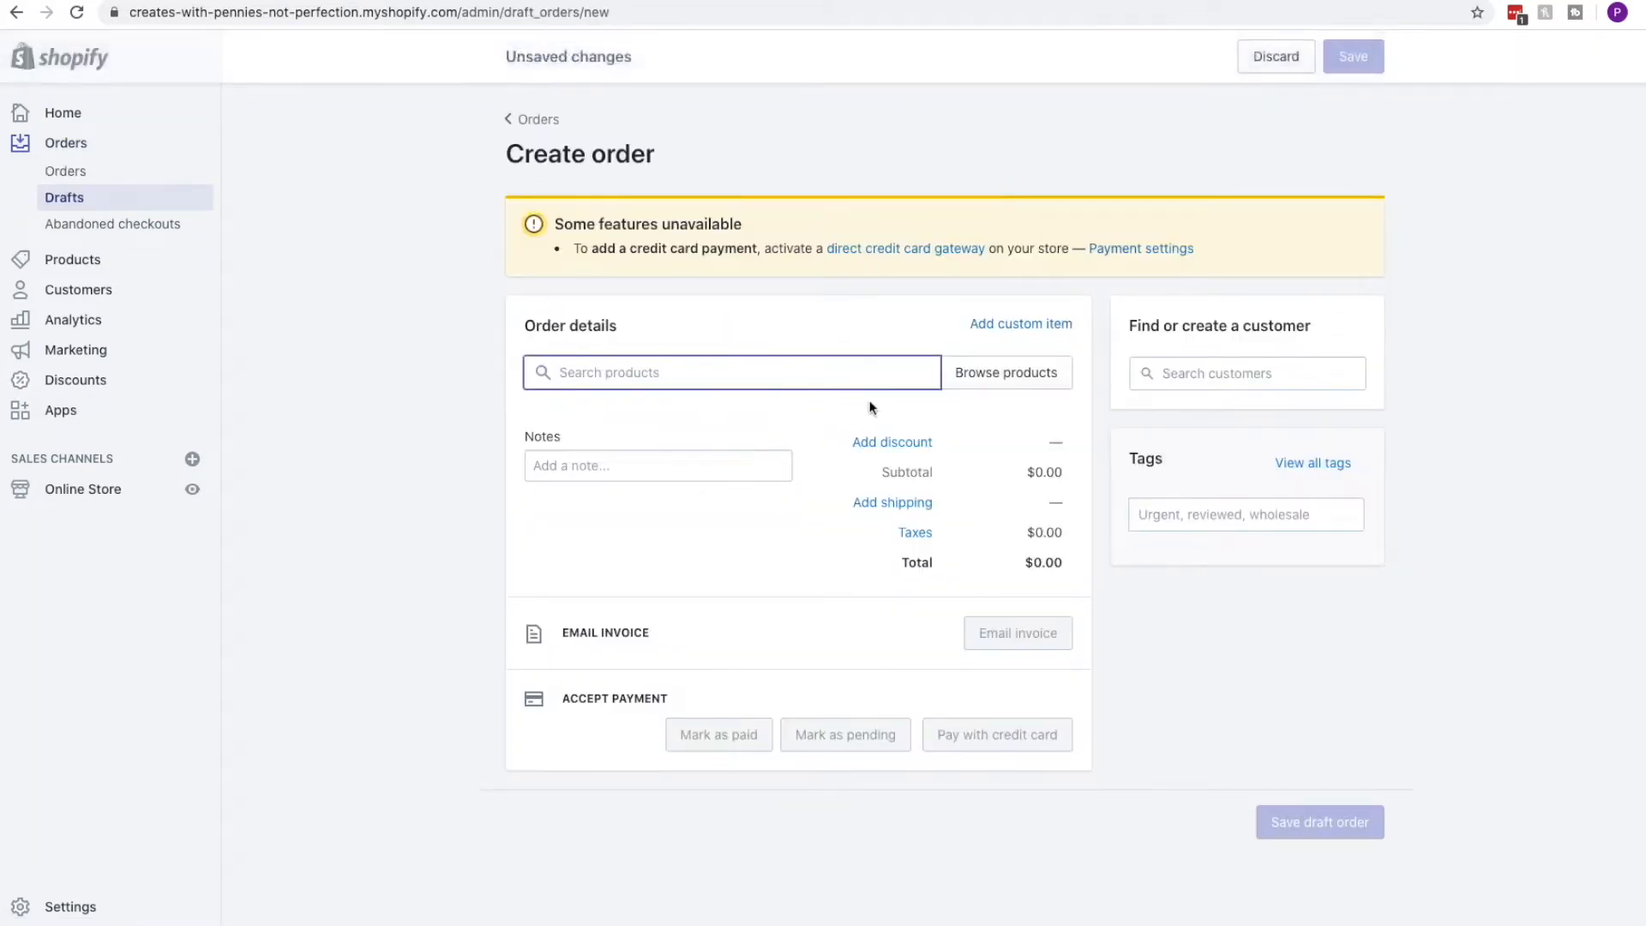
click(519, 122)
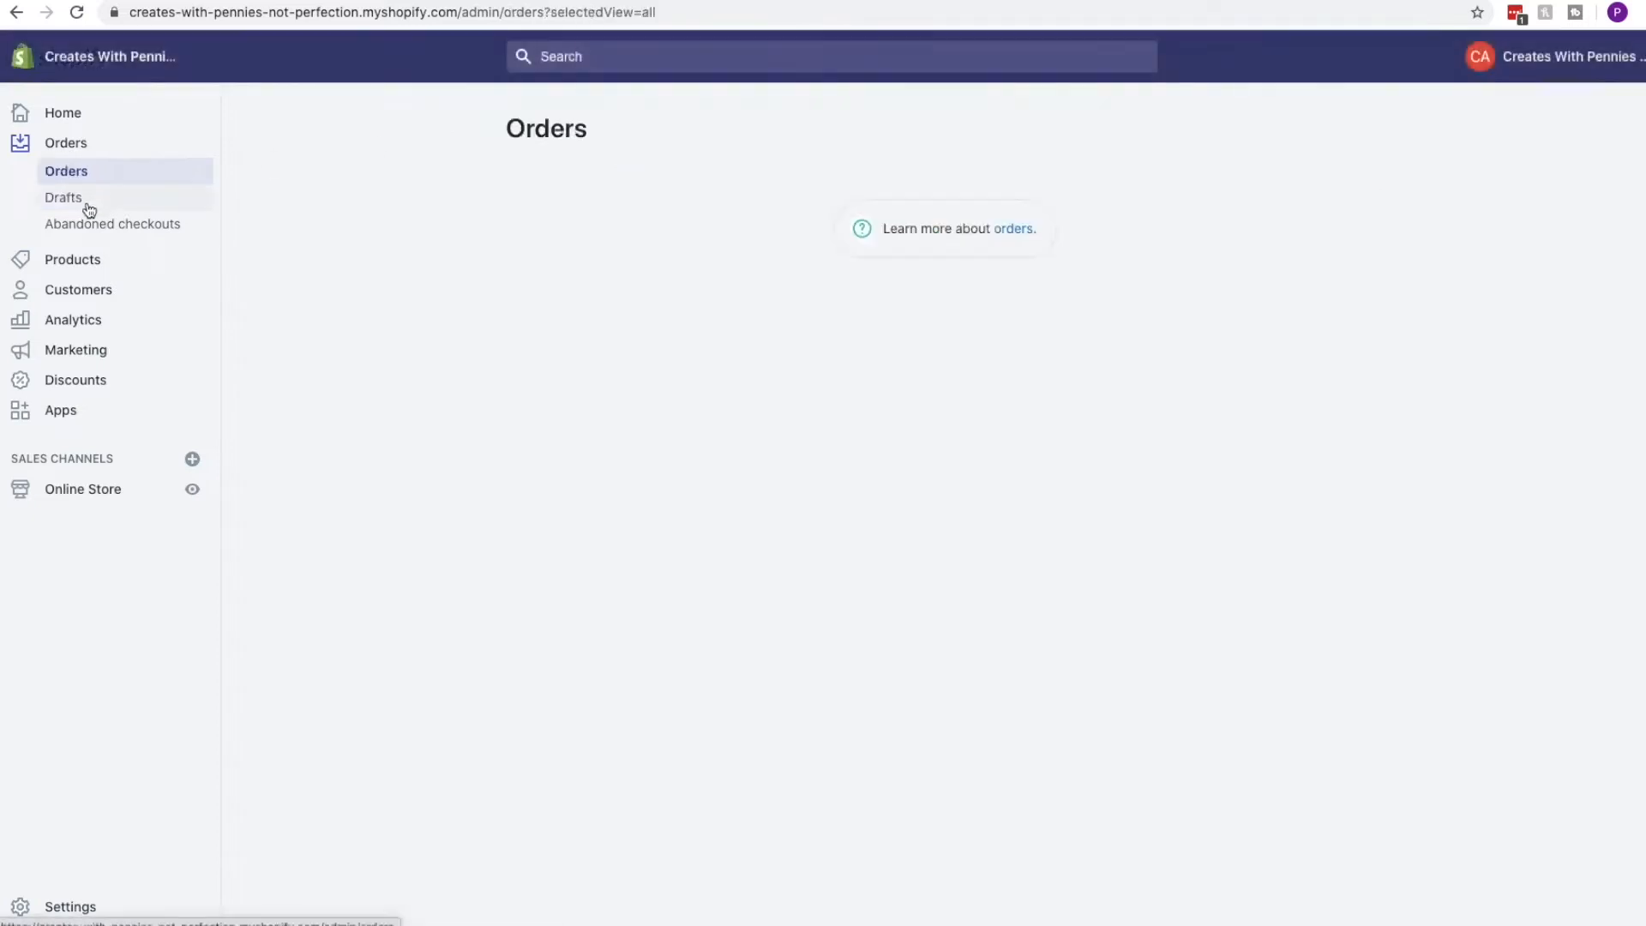
click(83, 227)
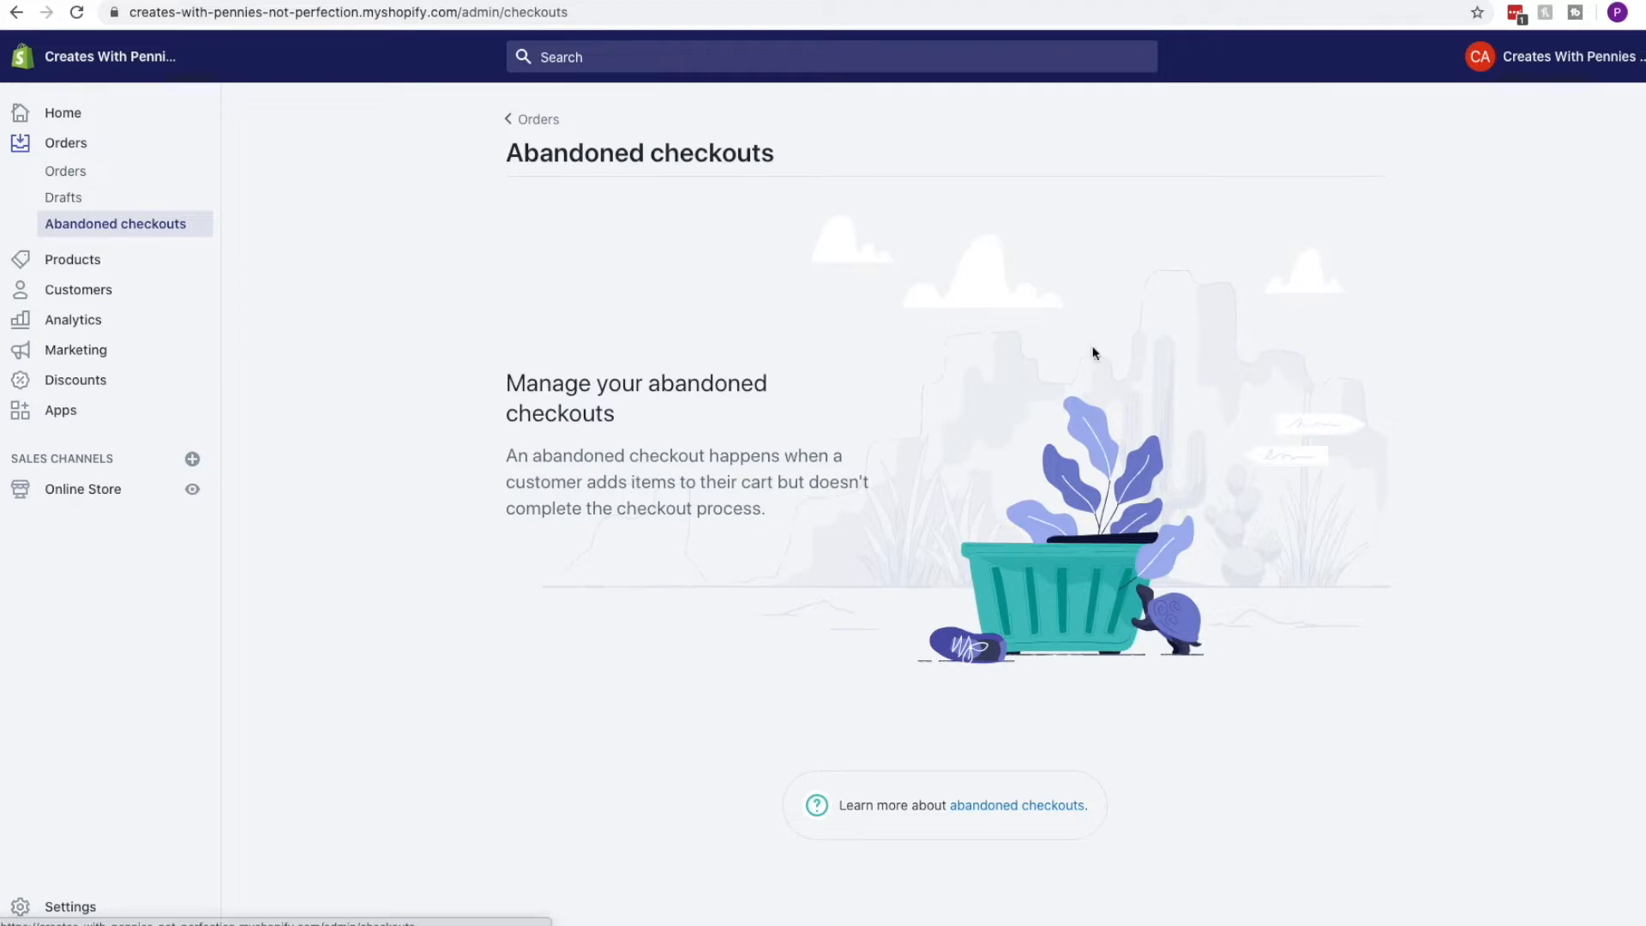
Look through the Products section's inventory, purchase orders, transfers, collections and gift cards pages, and open the Customers page.
click(94, 268)
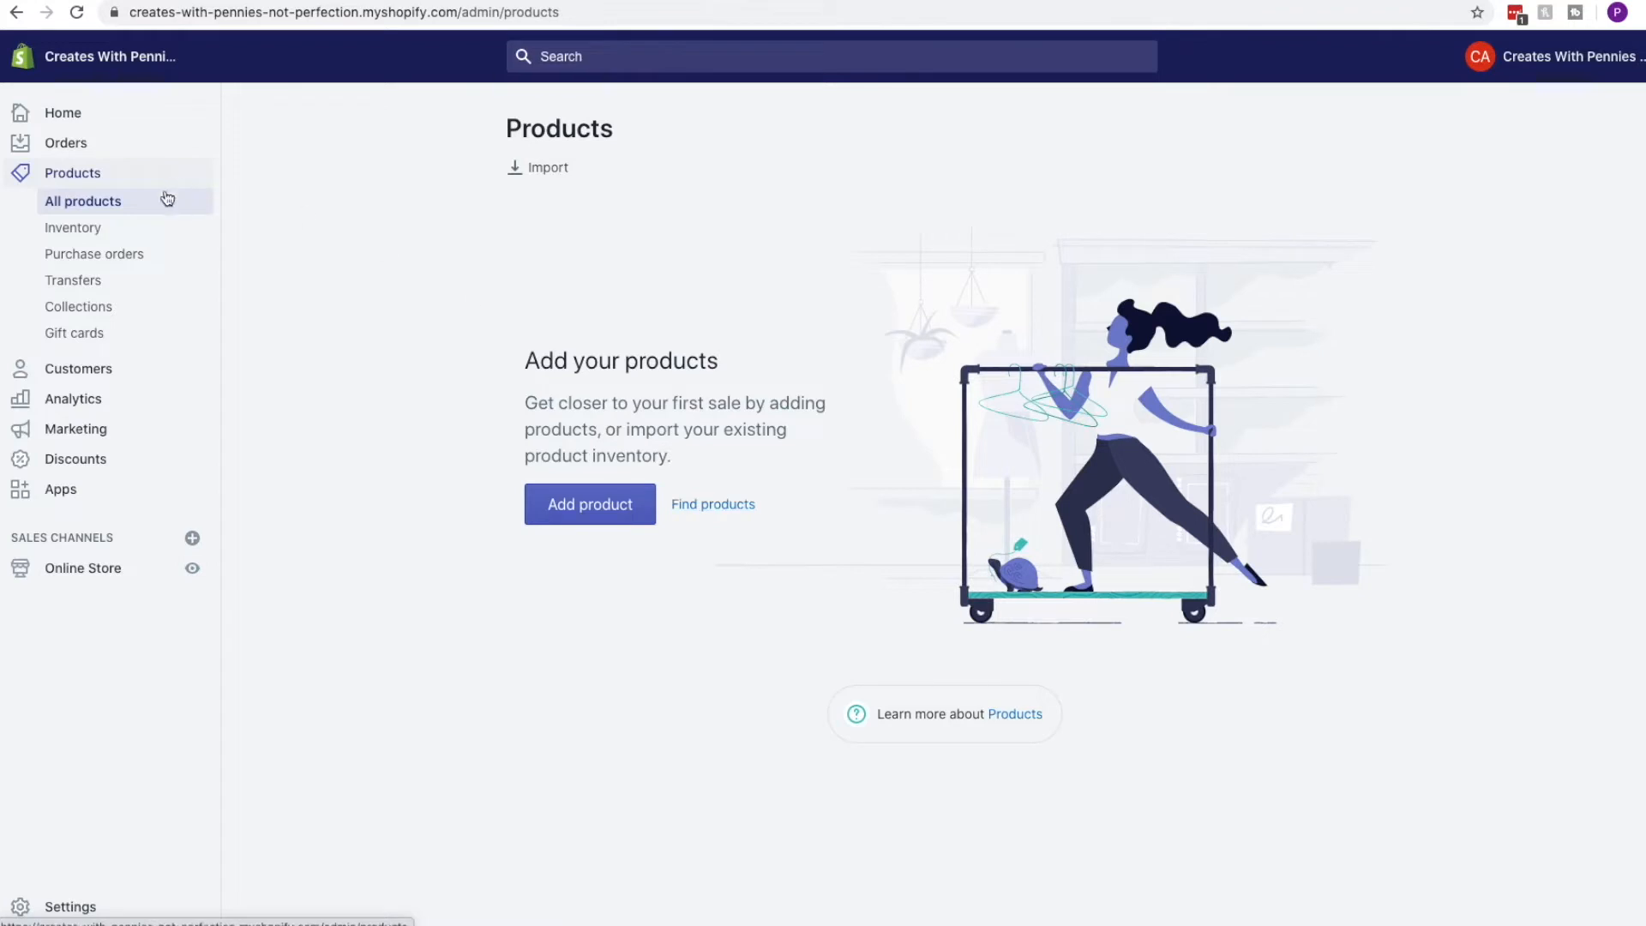
click(96, 236)
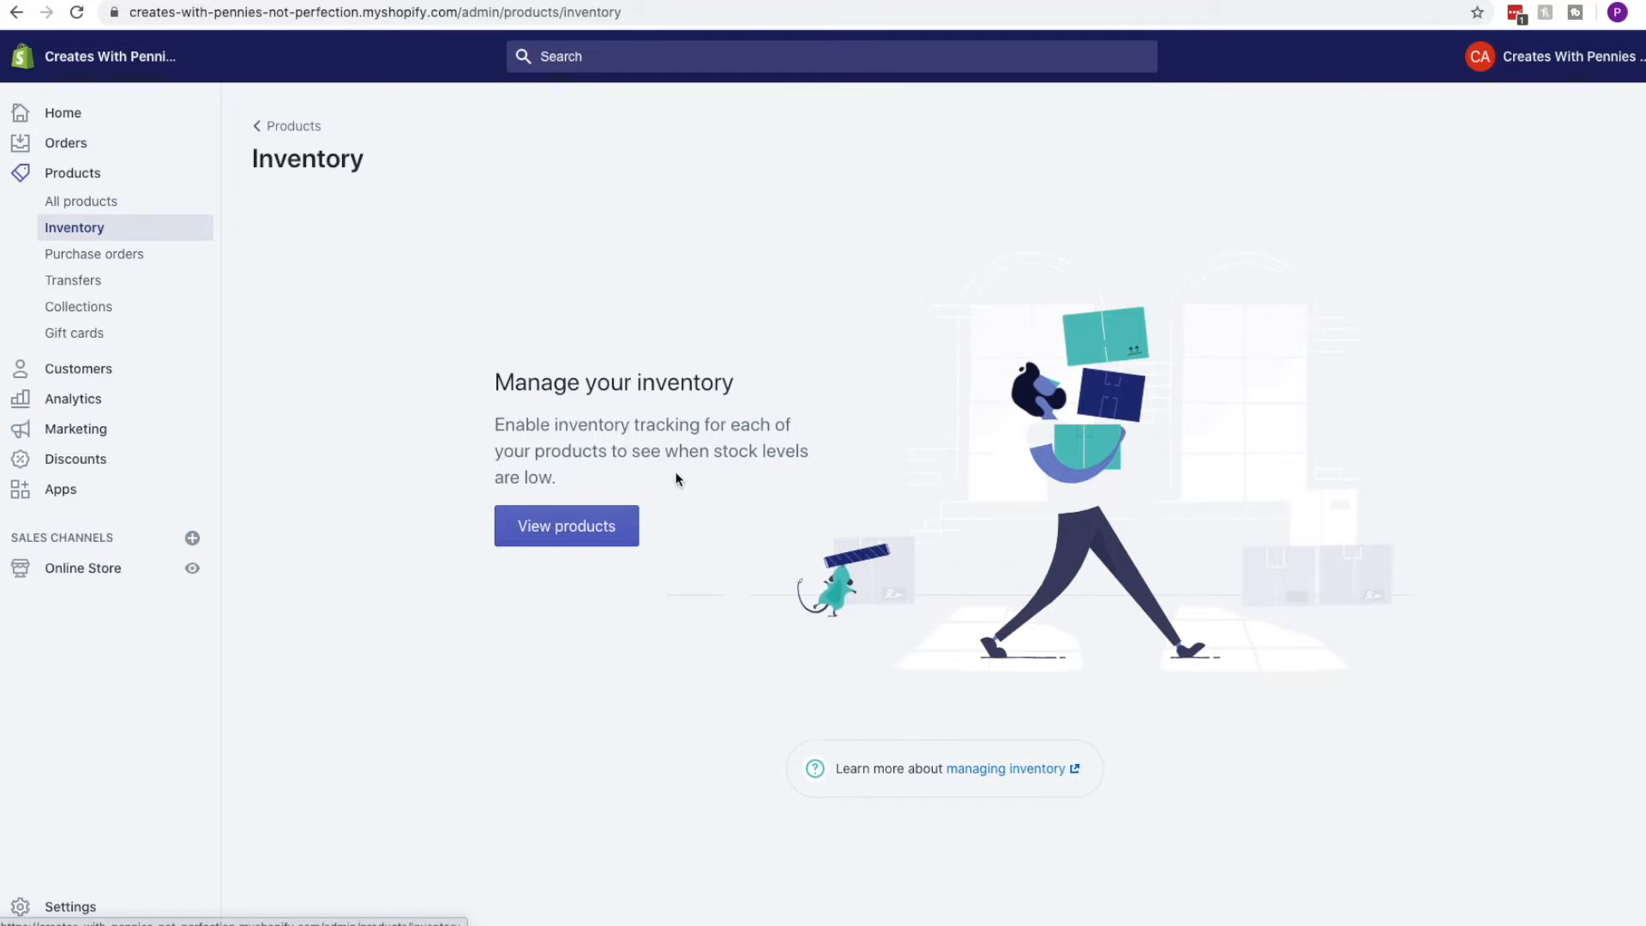
click(142, 264)
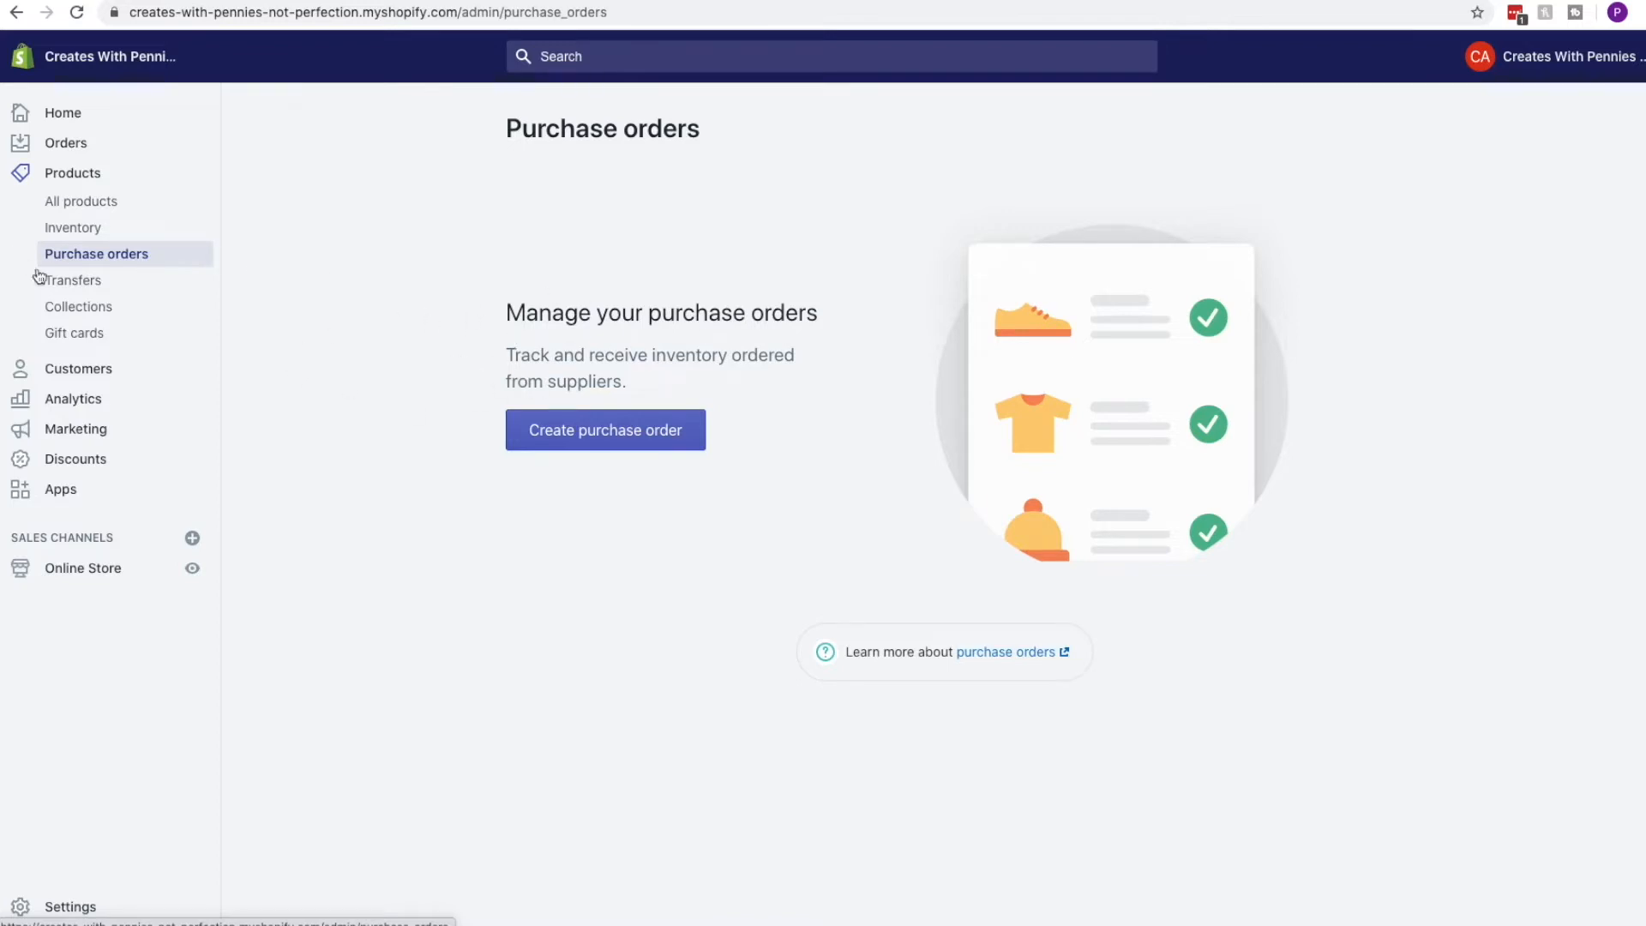
click(74, 283)
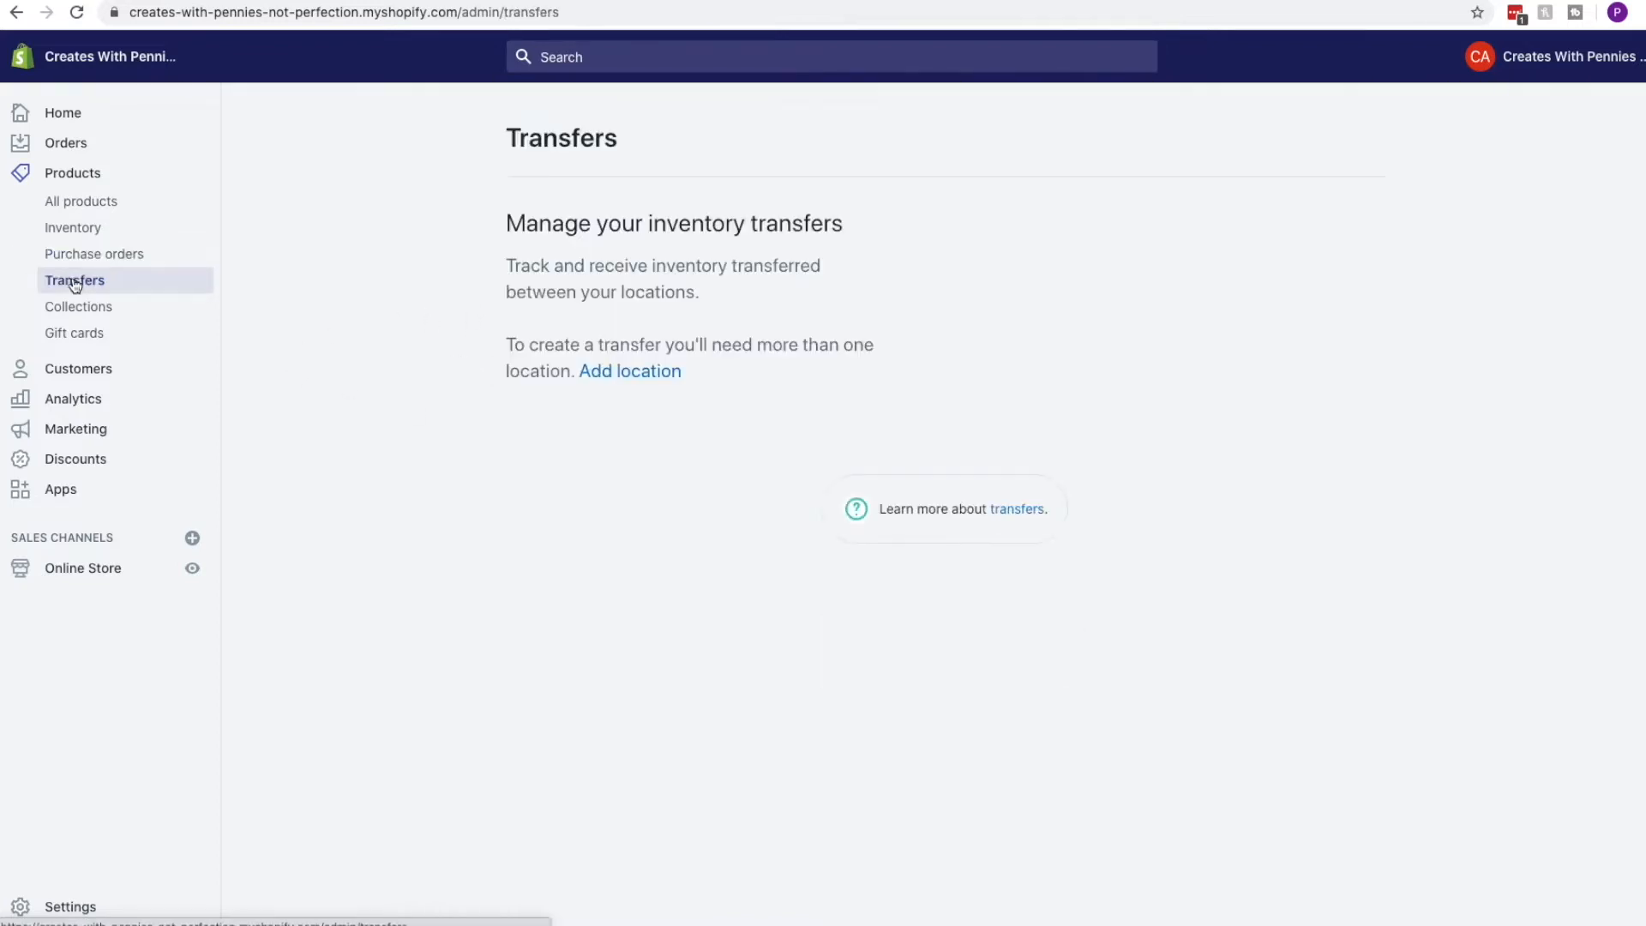
click(109, 305)
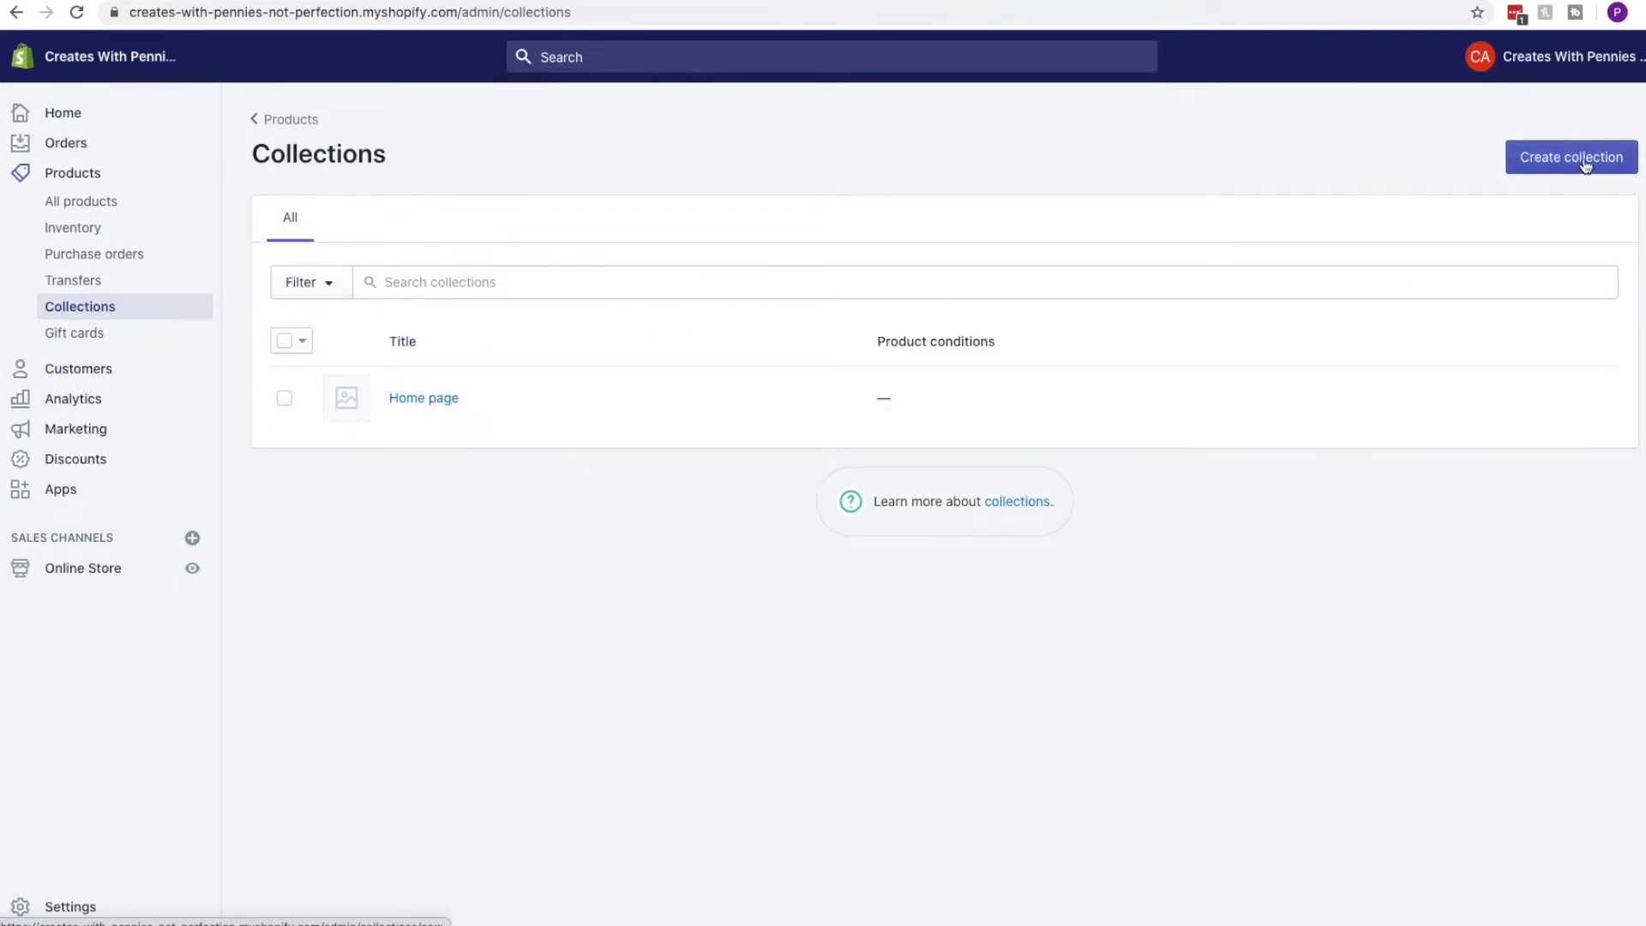
click(101, 334)
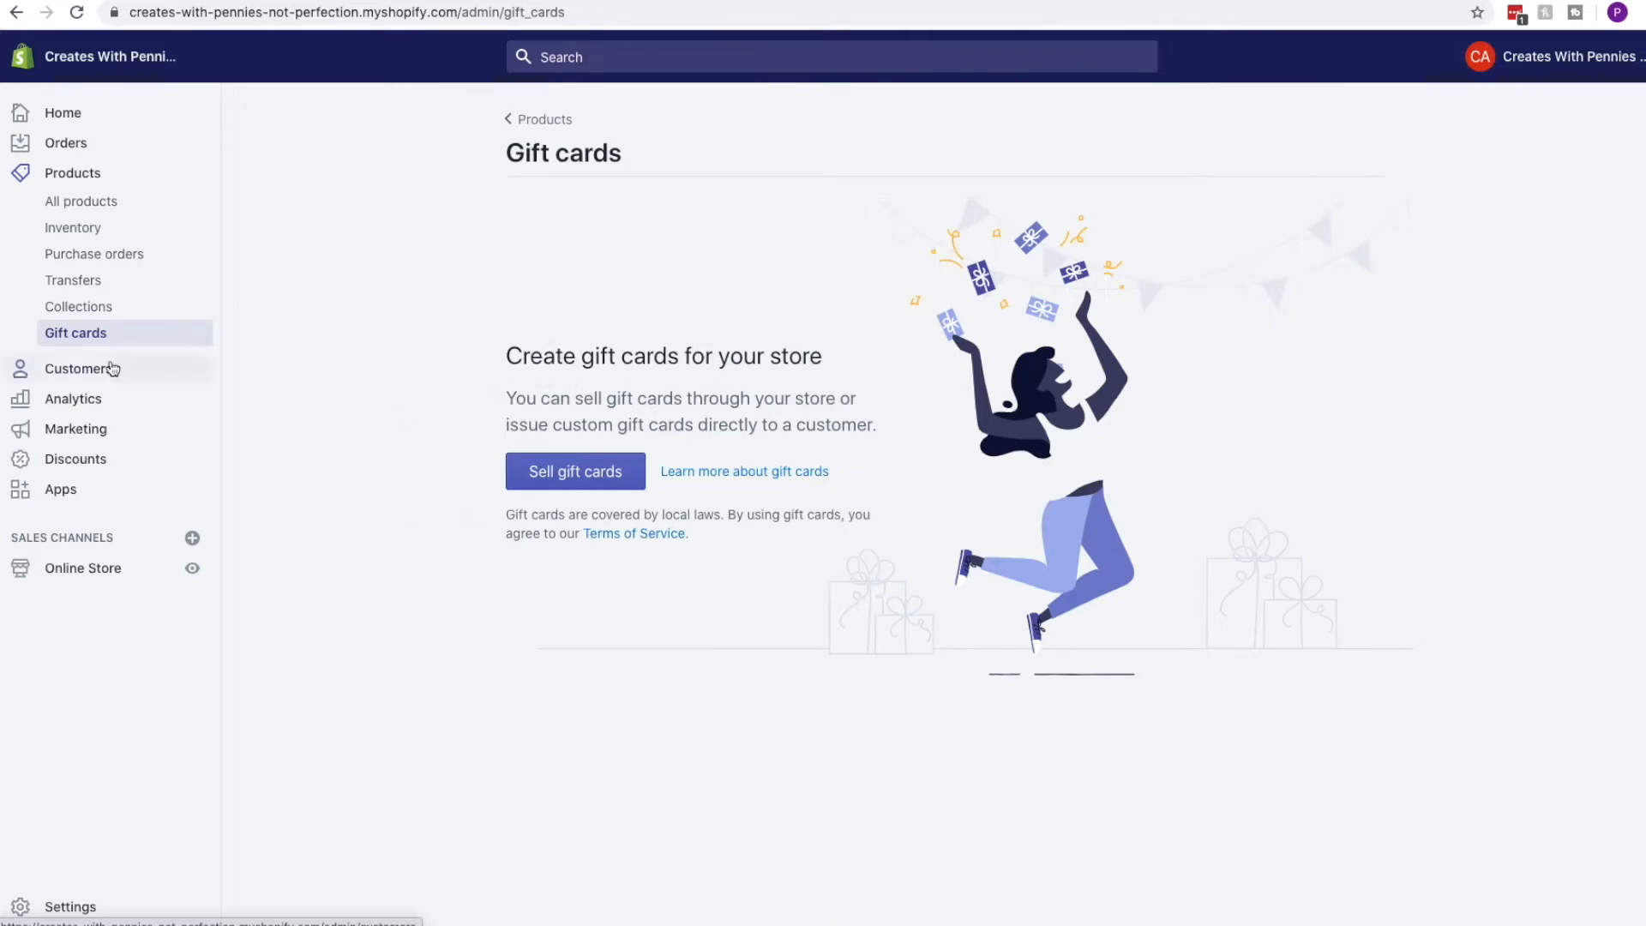
click(109, 367)
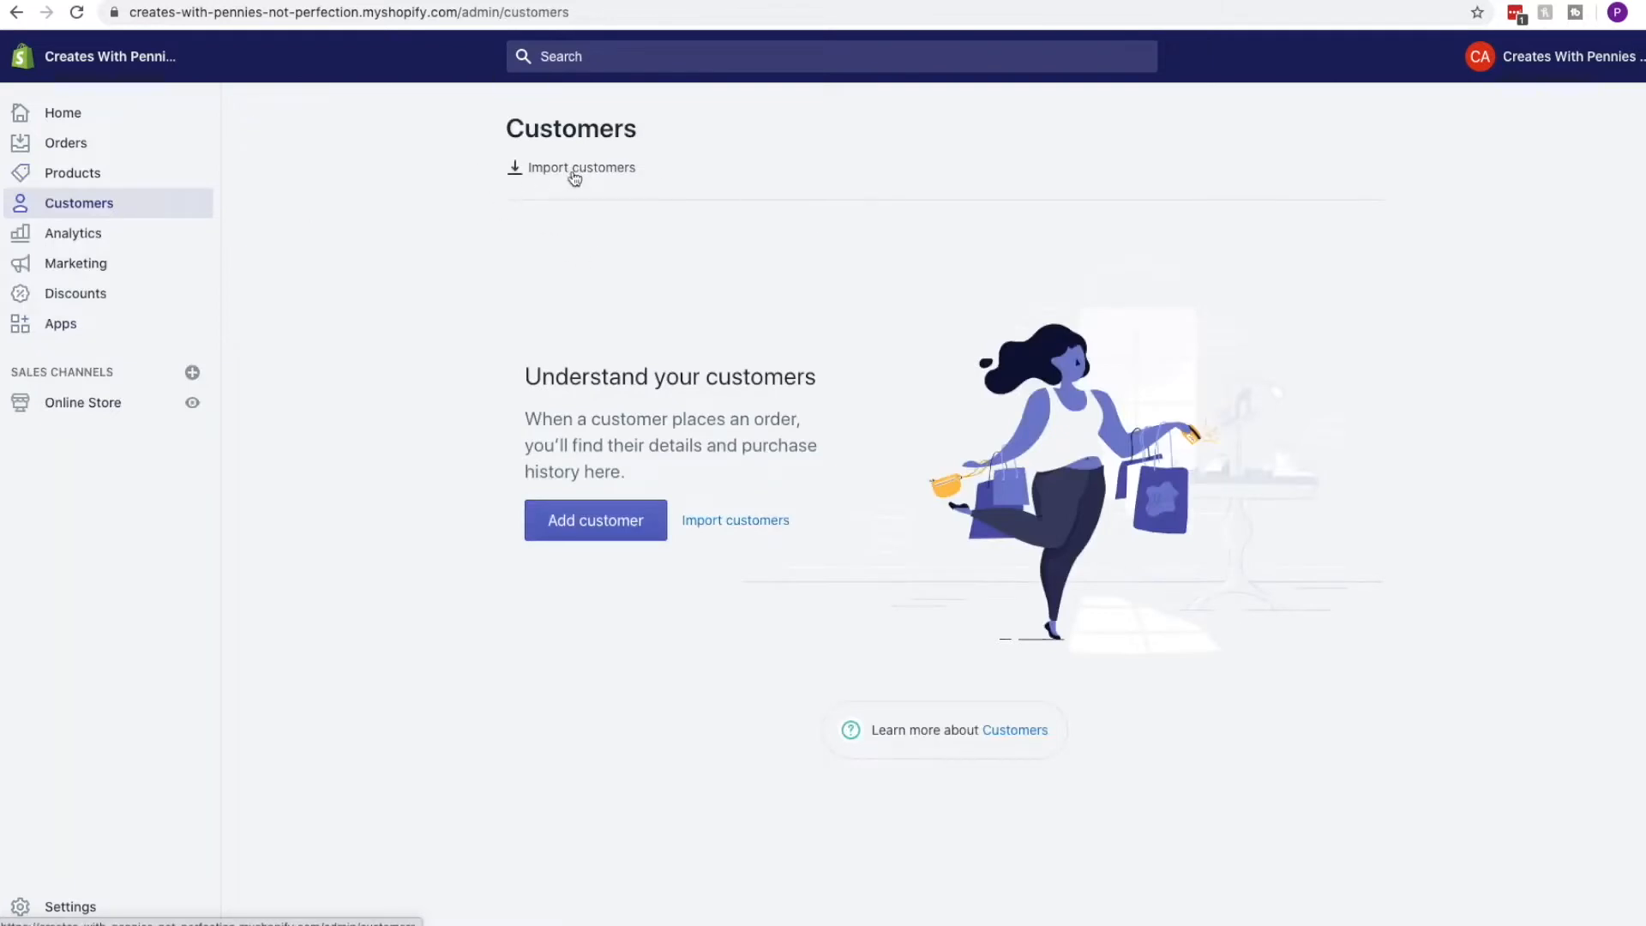
Look over the customer CSV import dialog and the new customer form down to its tags, returning to the Customers page without saving.
click(574, 174)
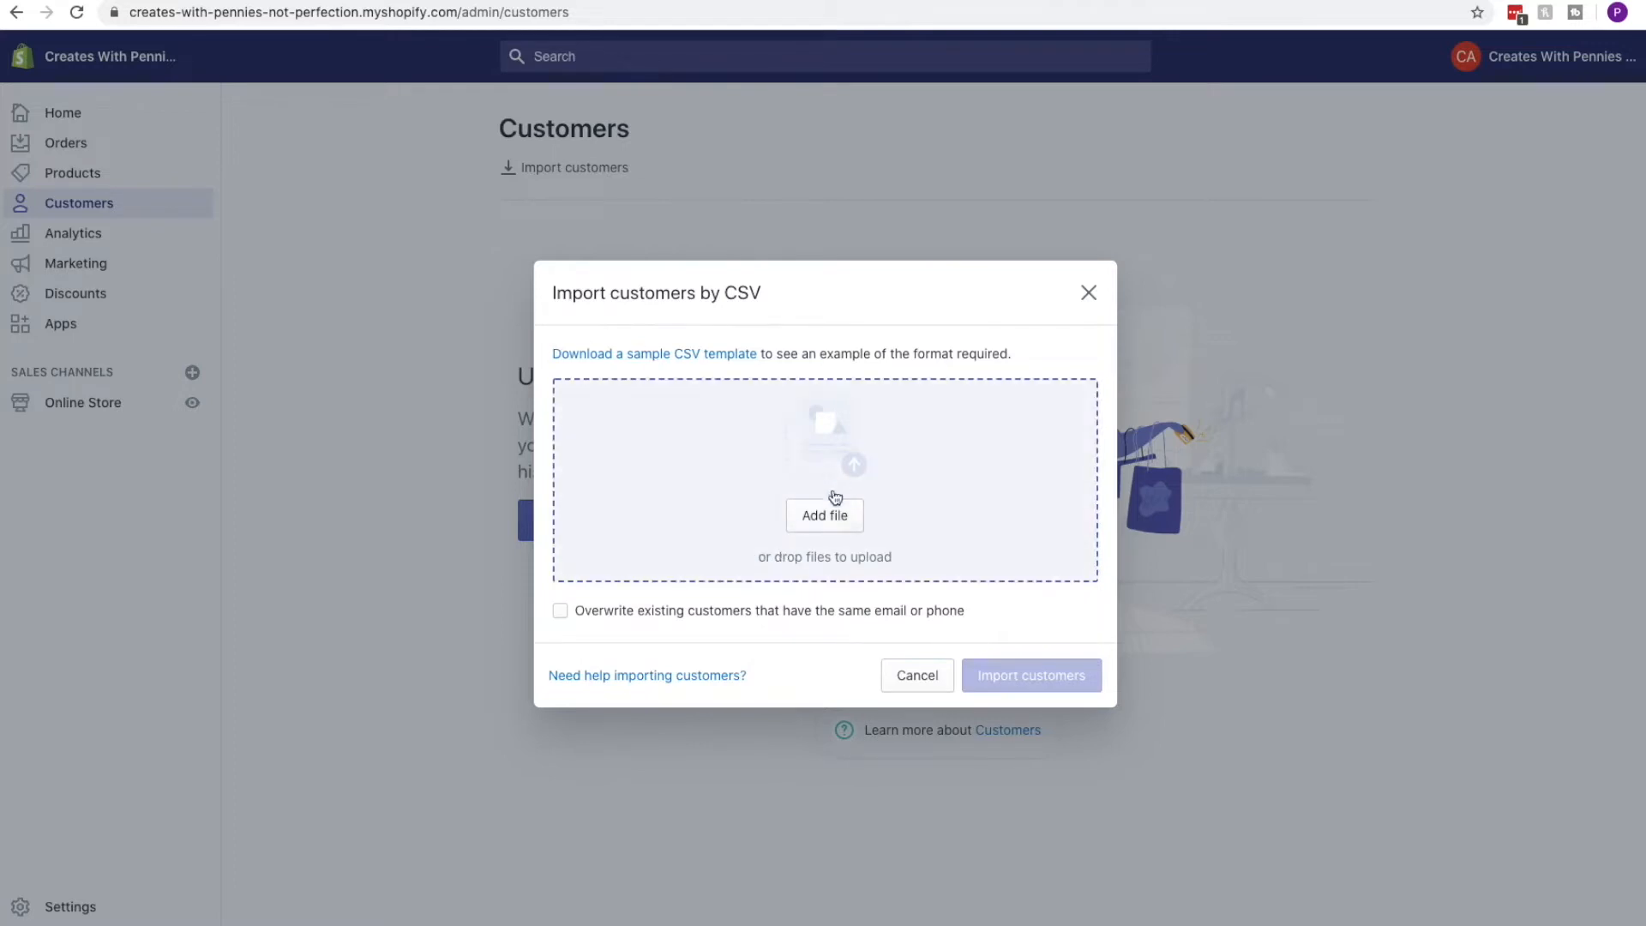
click(1088, 295)
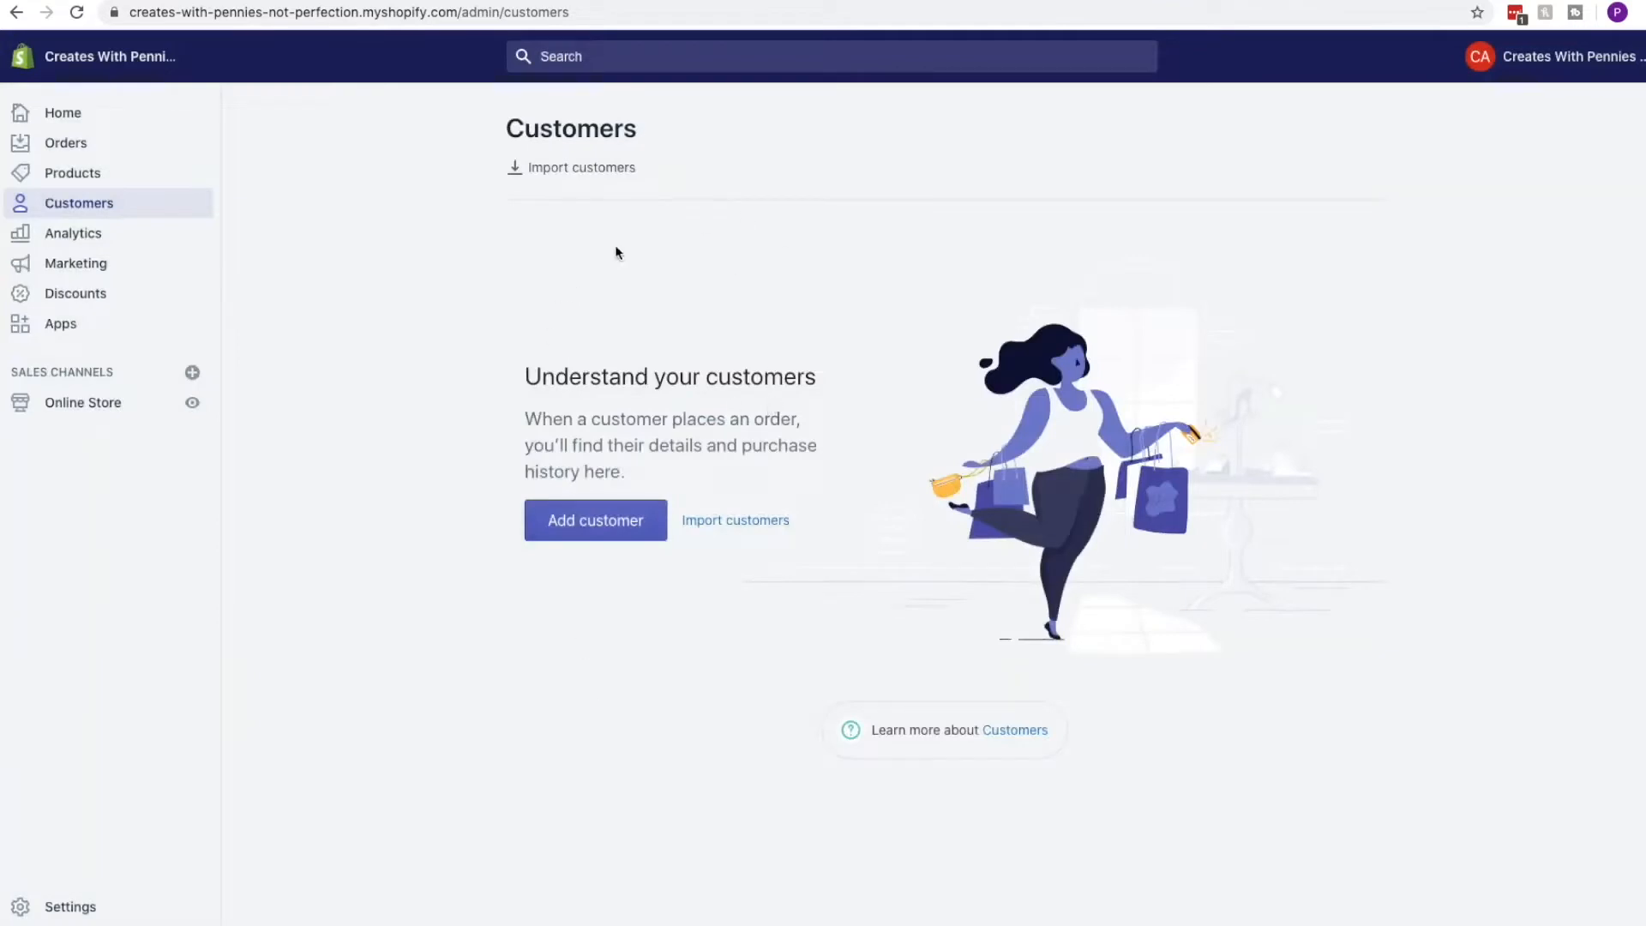
click(564, 527)
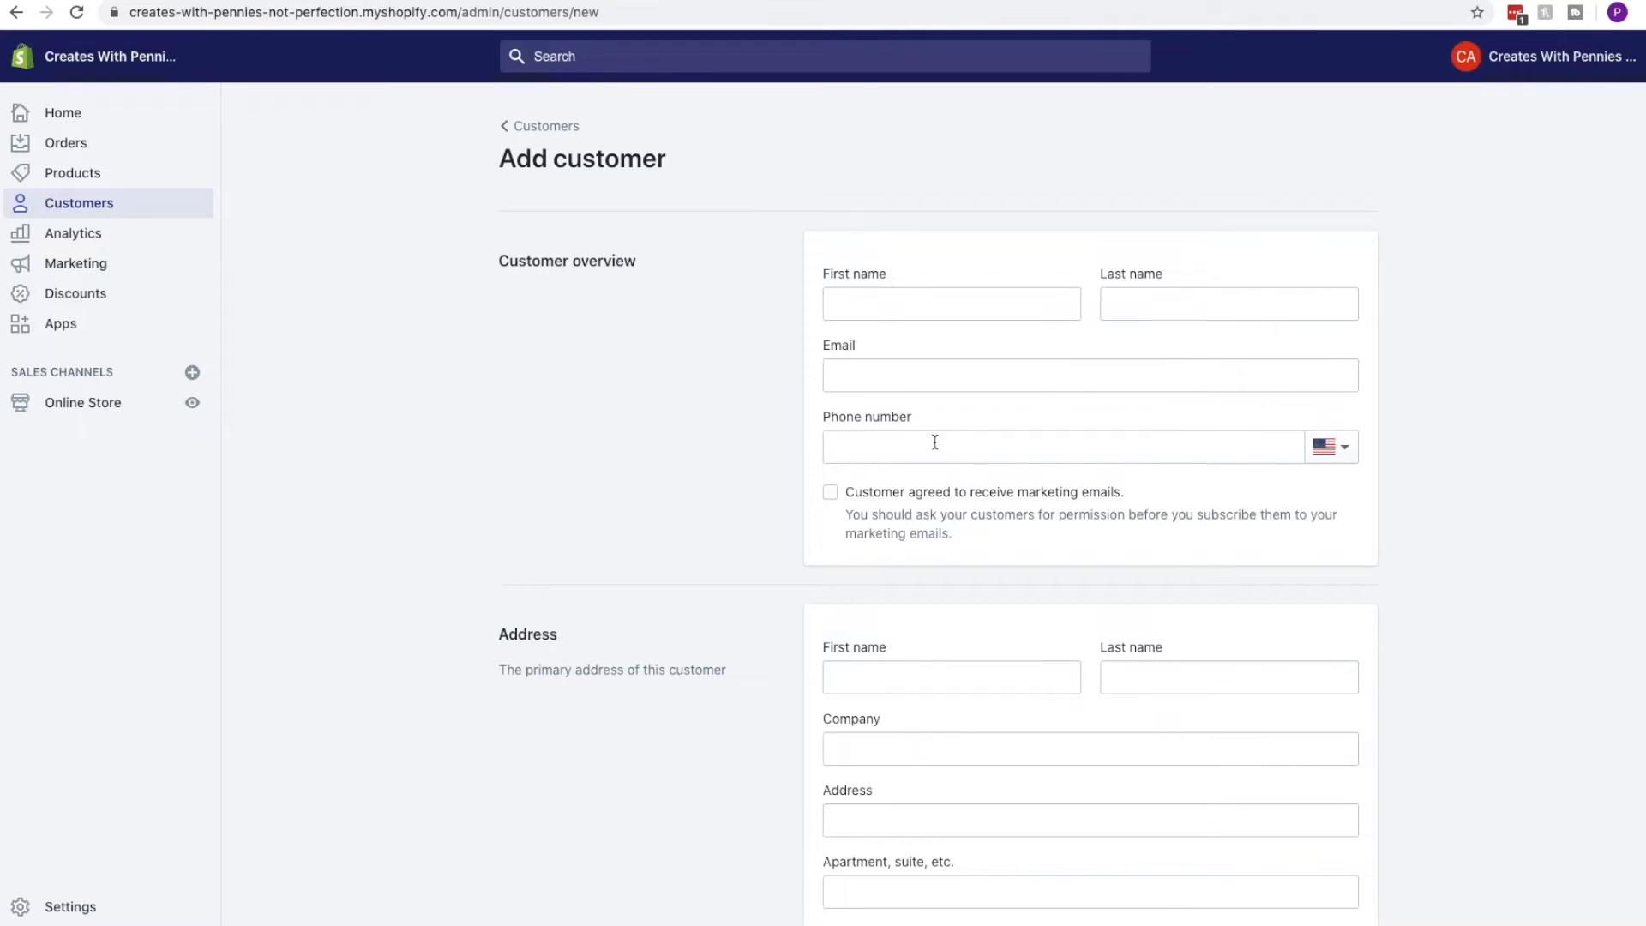
scroll(856, 463, down, 2)
scroll(855, 466, down, 7)
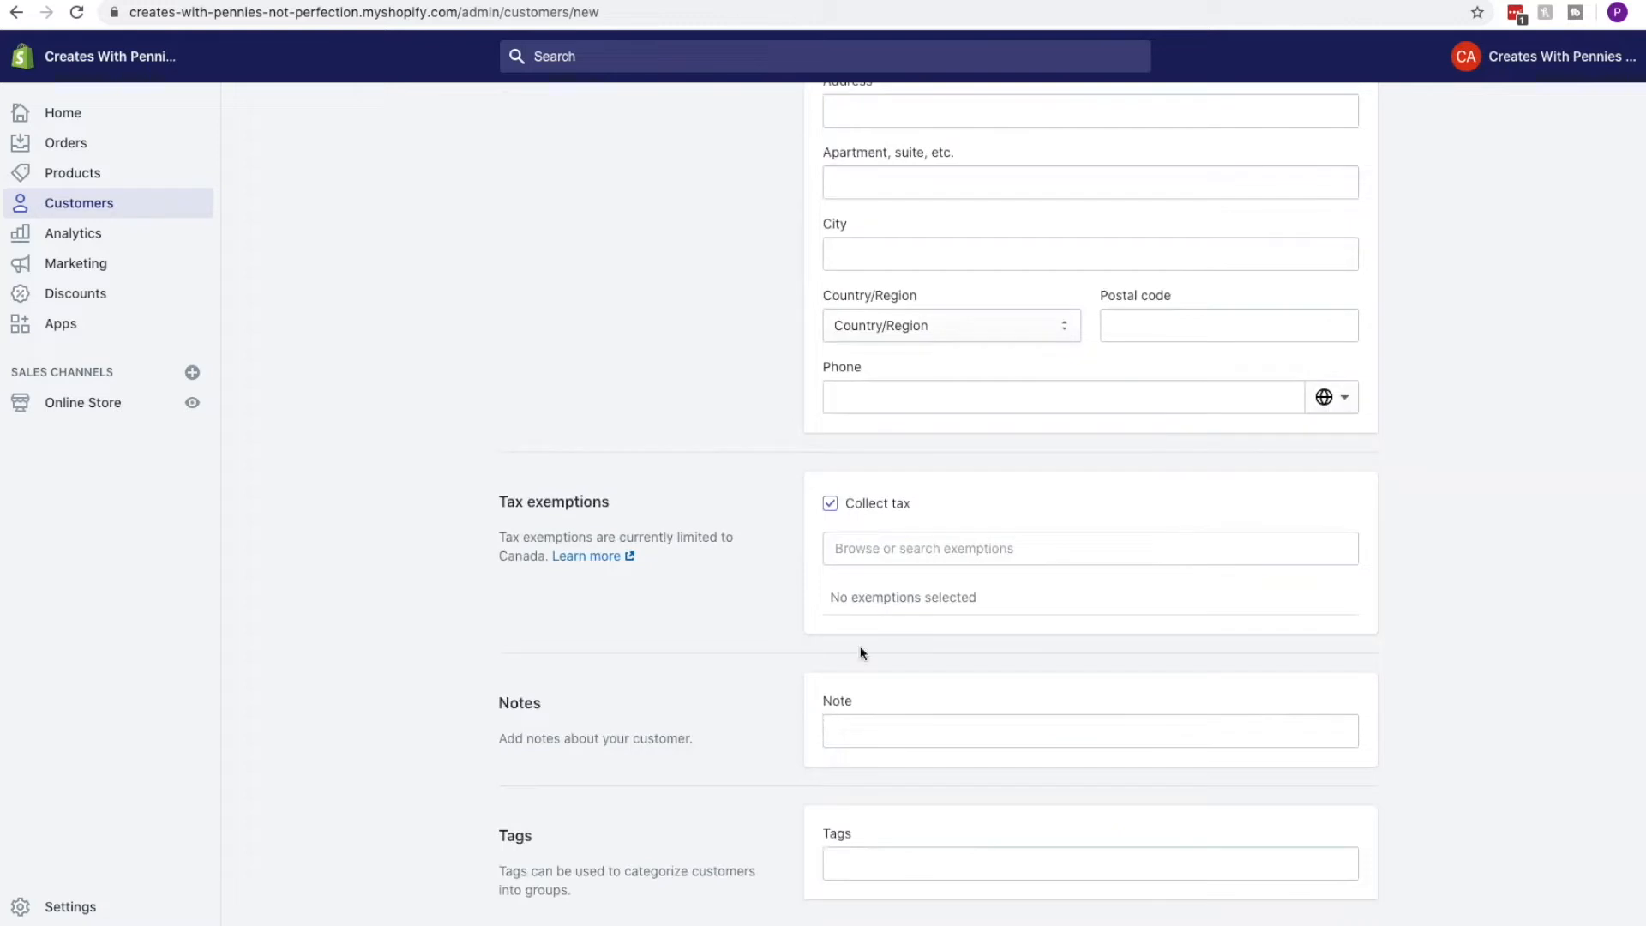
scroll(1077, 537, up, 8)
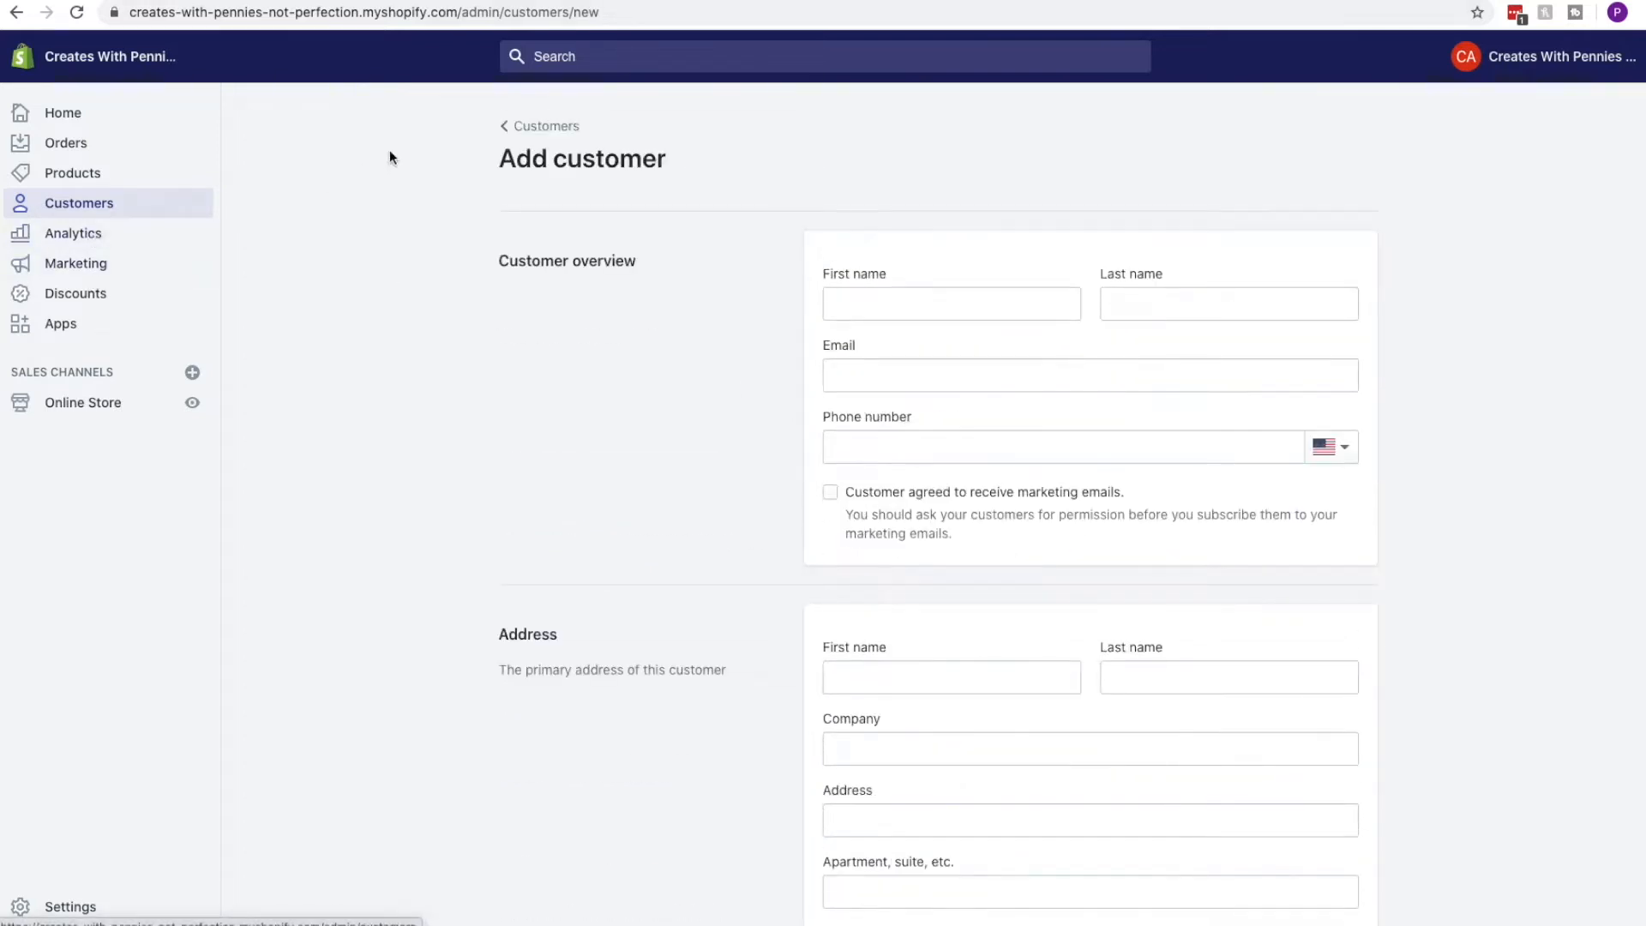
click(533, 128)
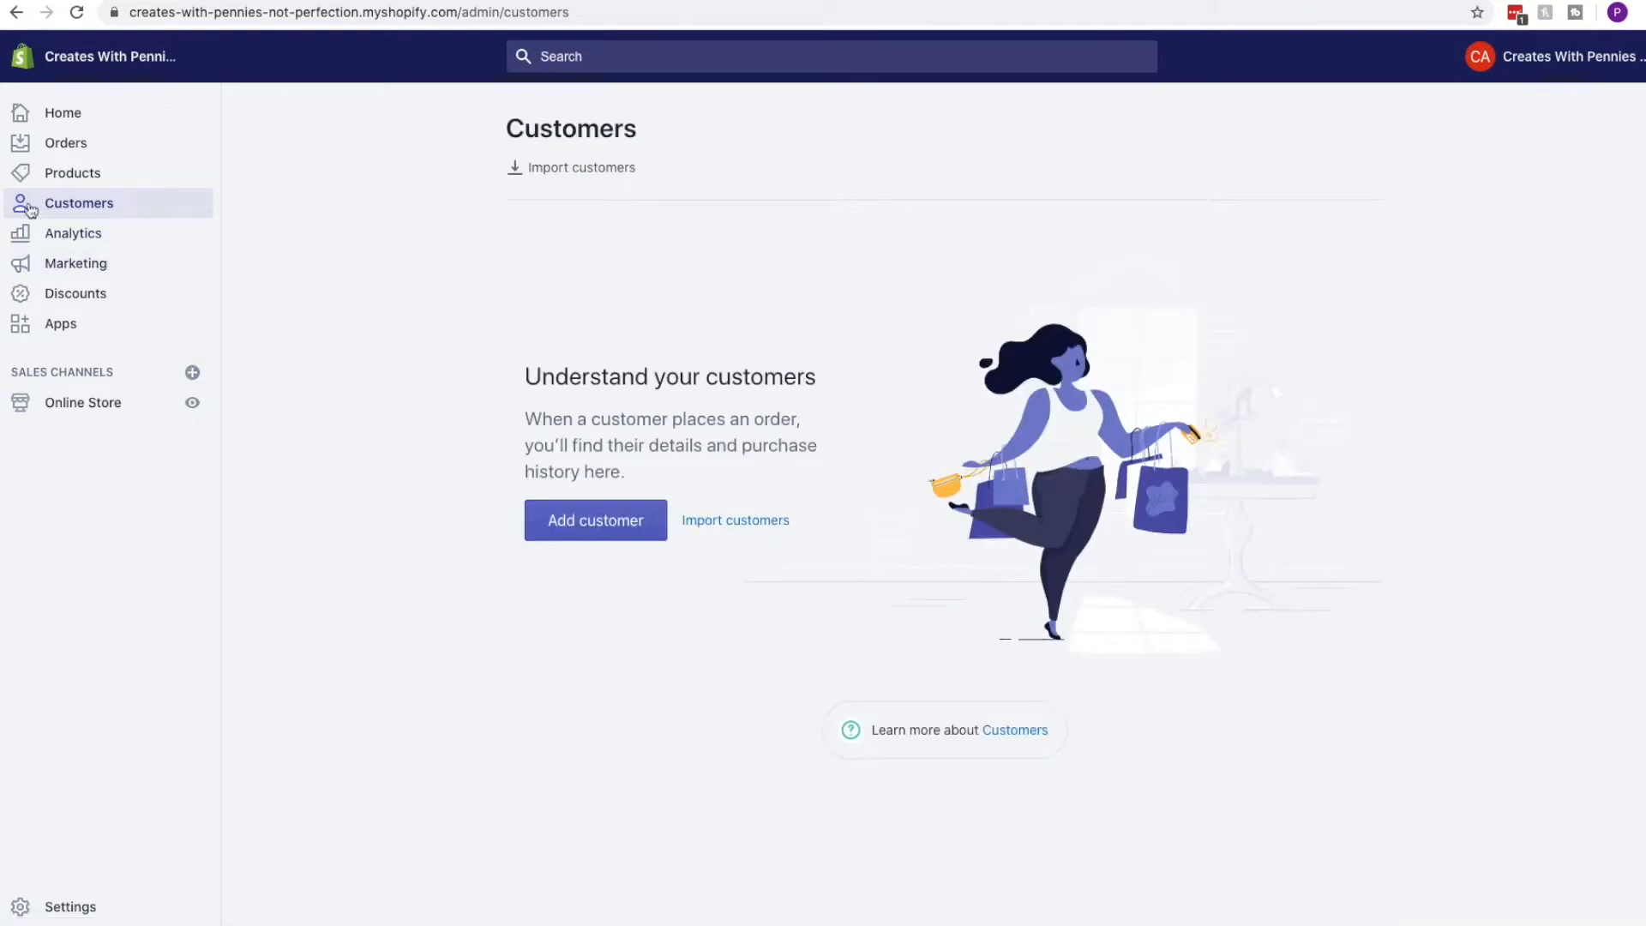
Examine the Analytics overview dashboard's sales, sessions, conversion, order, traffic and marketing cards.
click(97, 233)
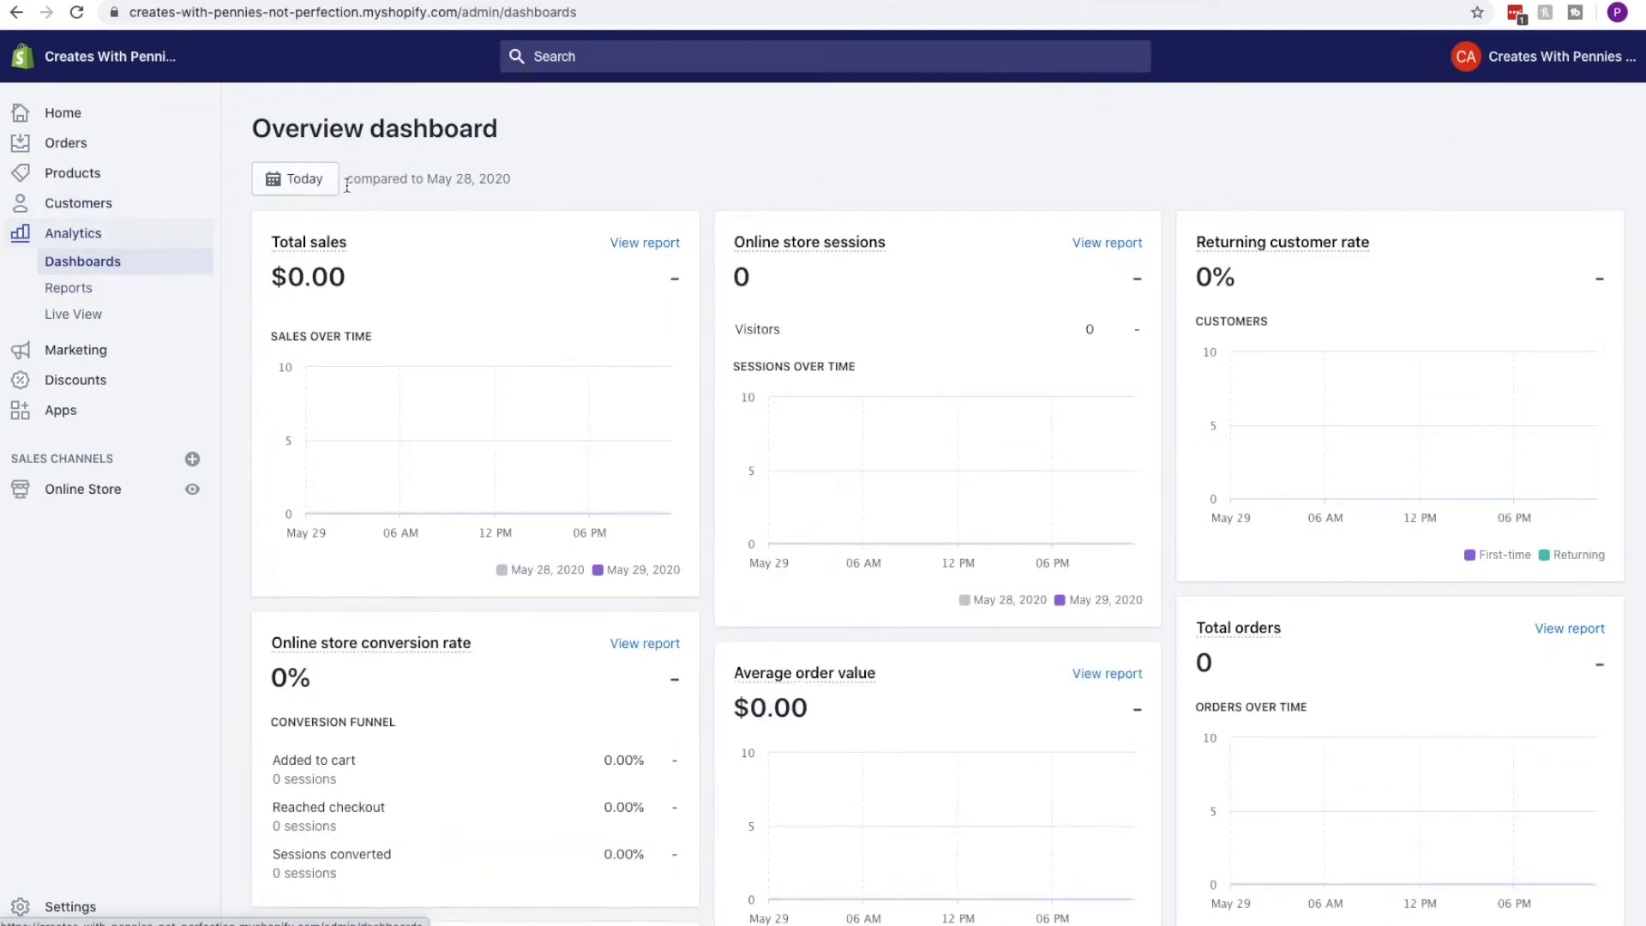
scroll(912, 150, down, 6)
scroll(1029, 498, up, 4)
scroll(964, 462, down, 7)
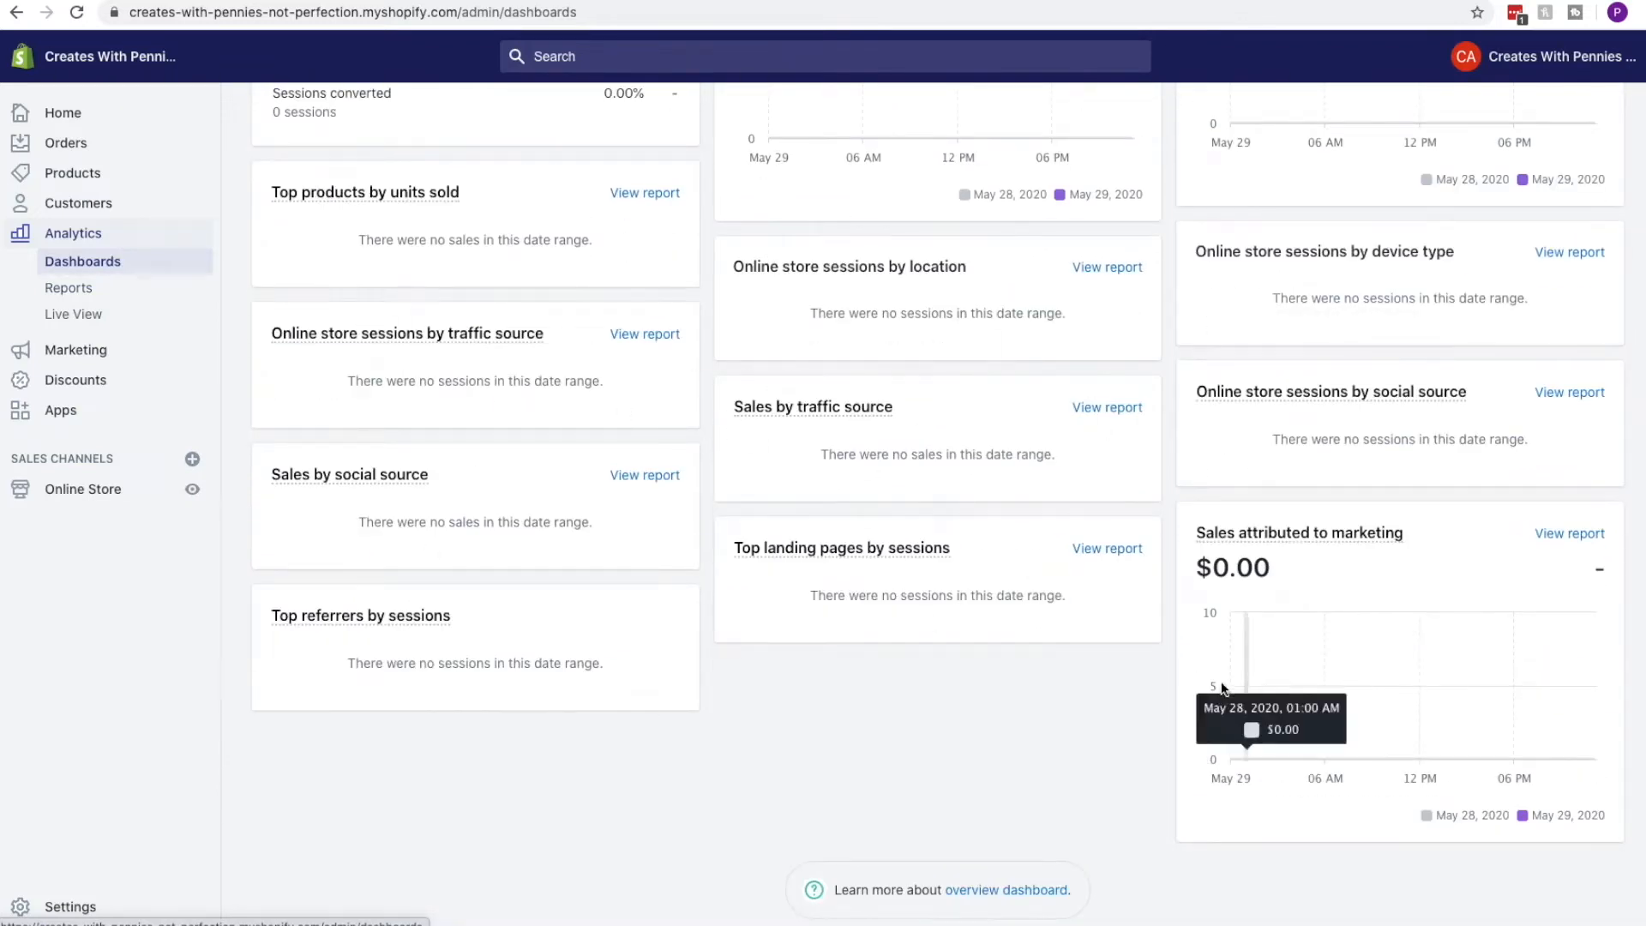
scroll(1159, 511, up, 4)
scroll(1159, 512, up, 4)
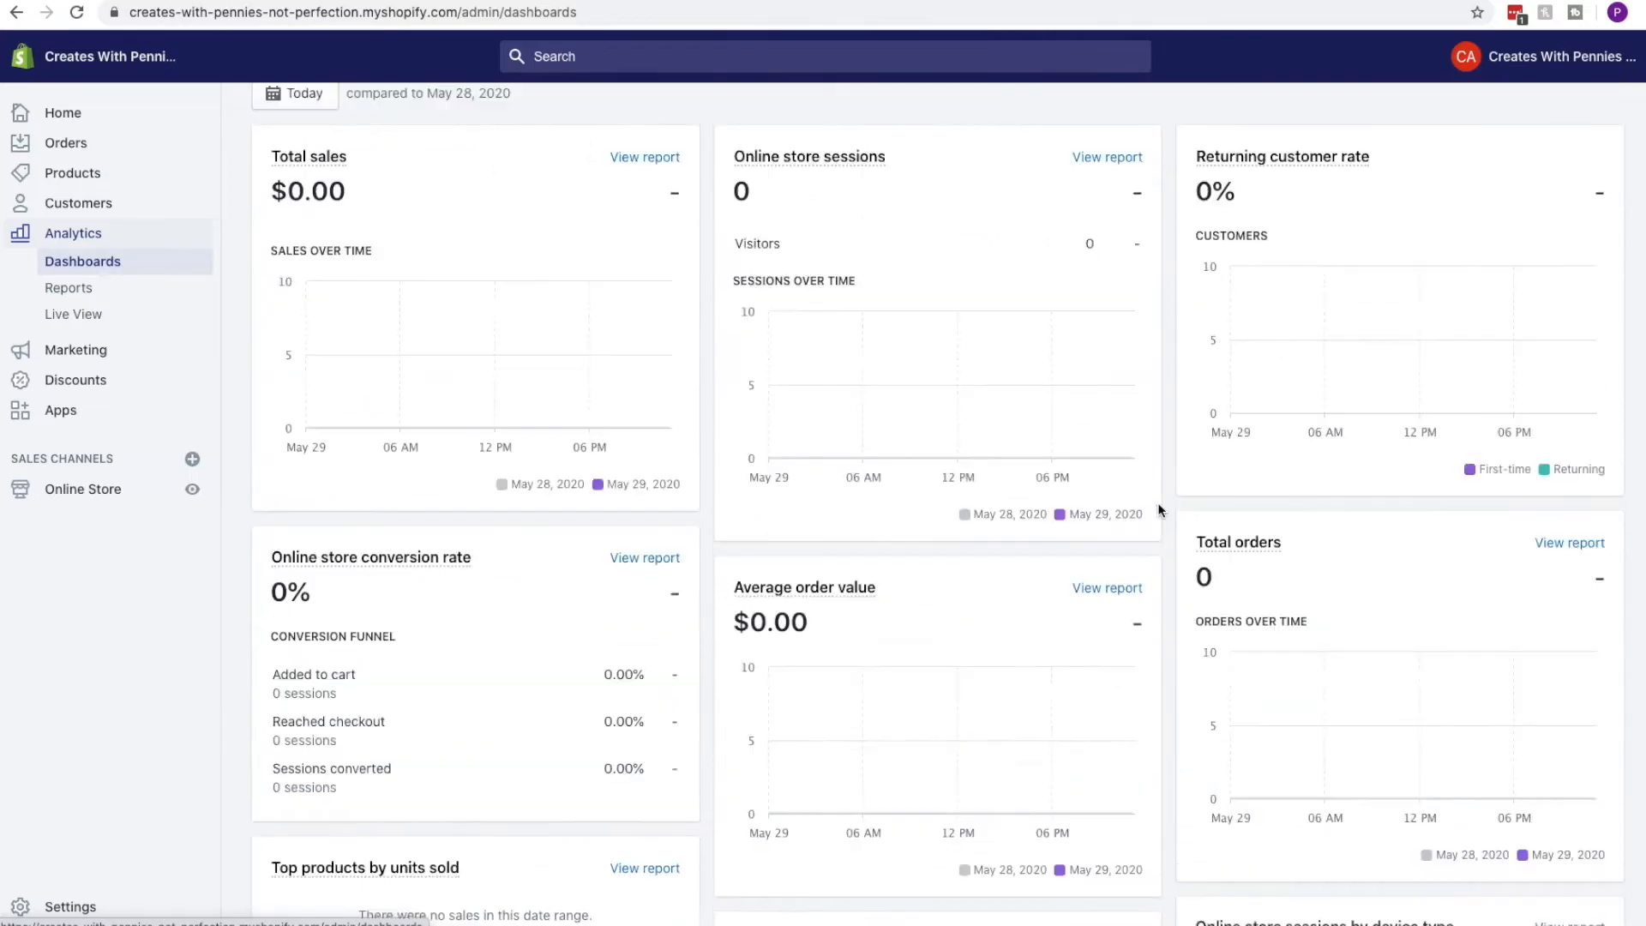
scroll(1196, 443, up, 1)
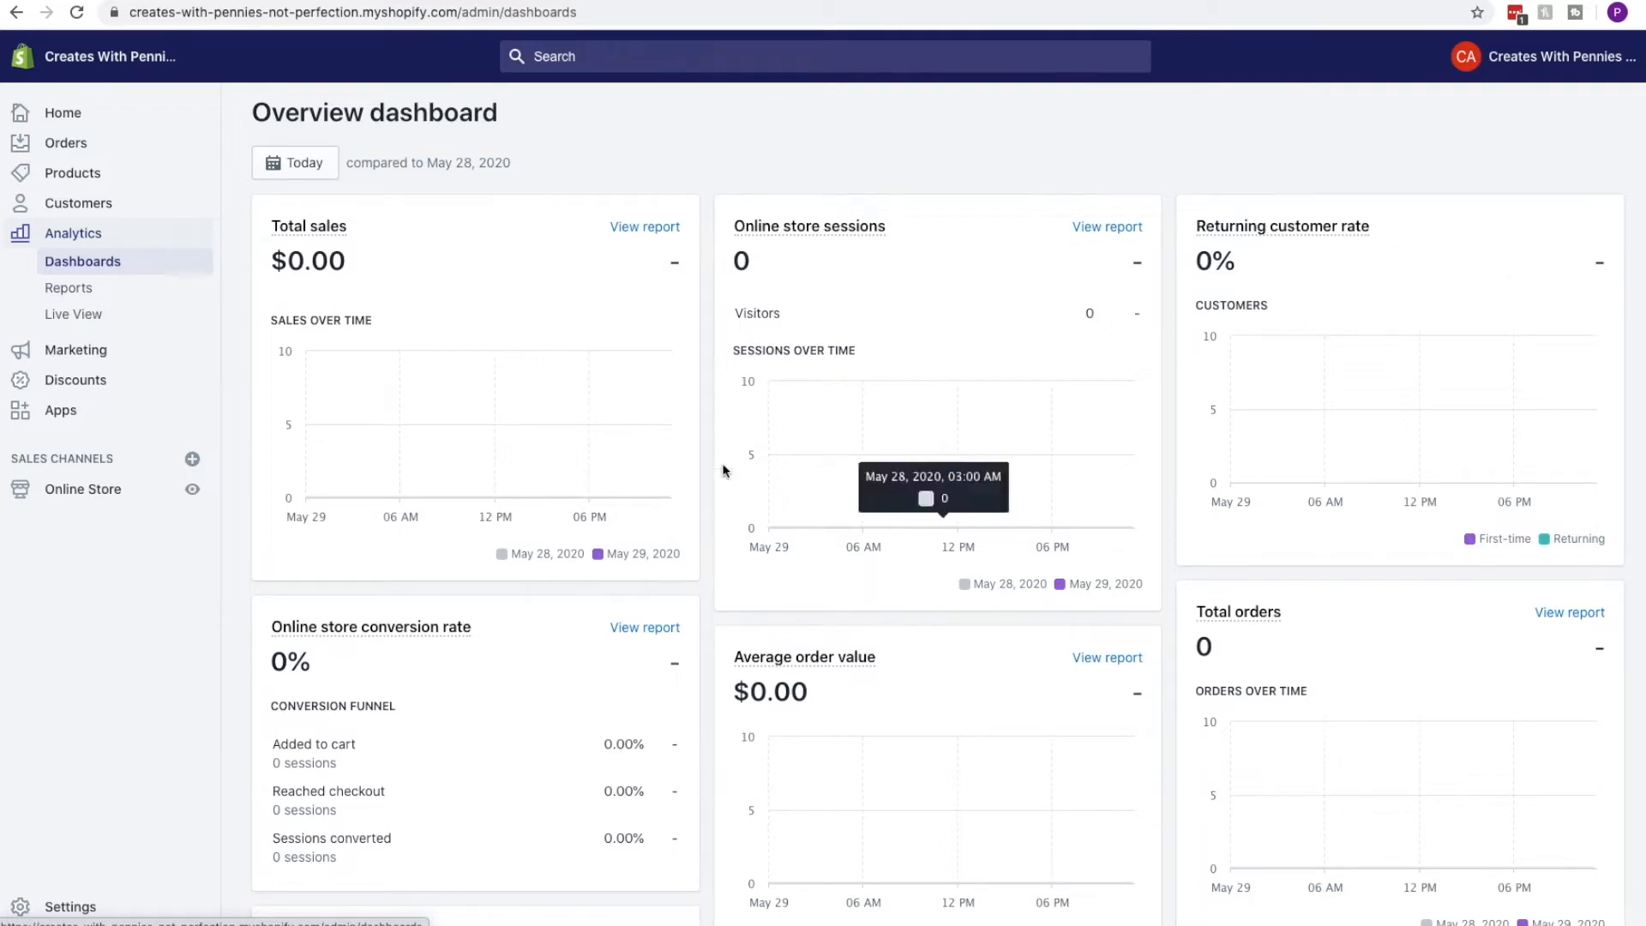
scroll(723, 467, down, 2)
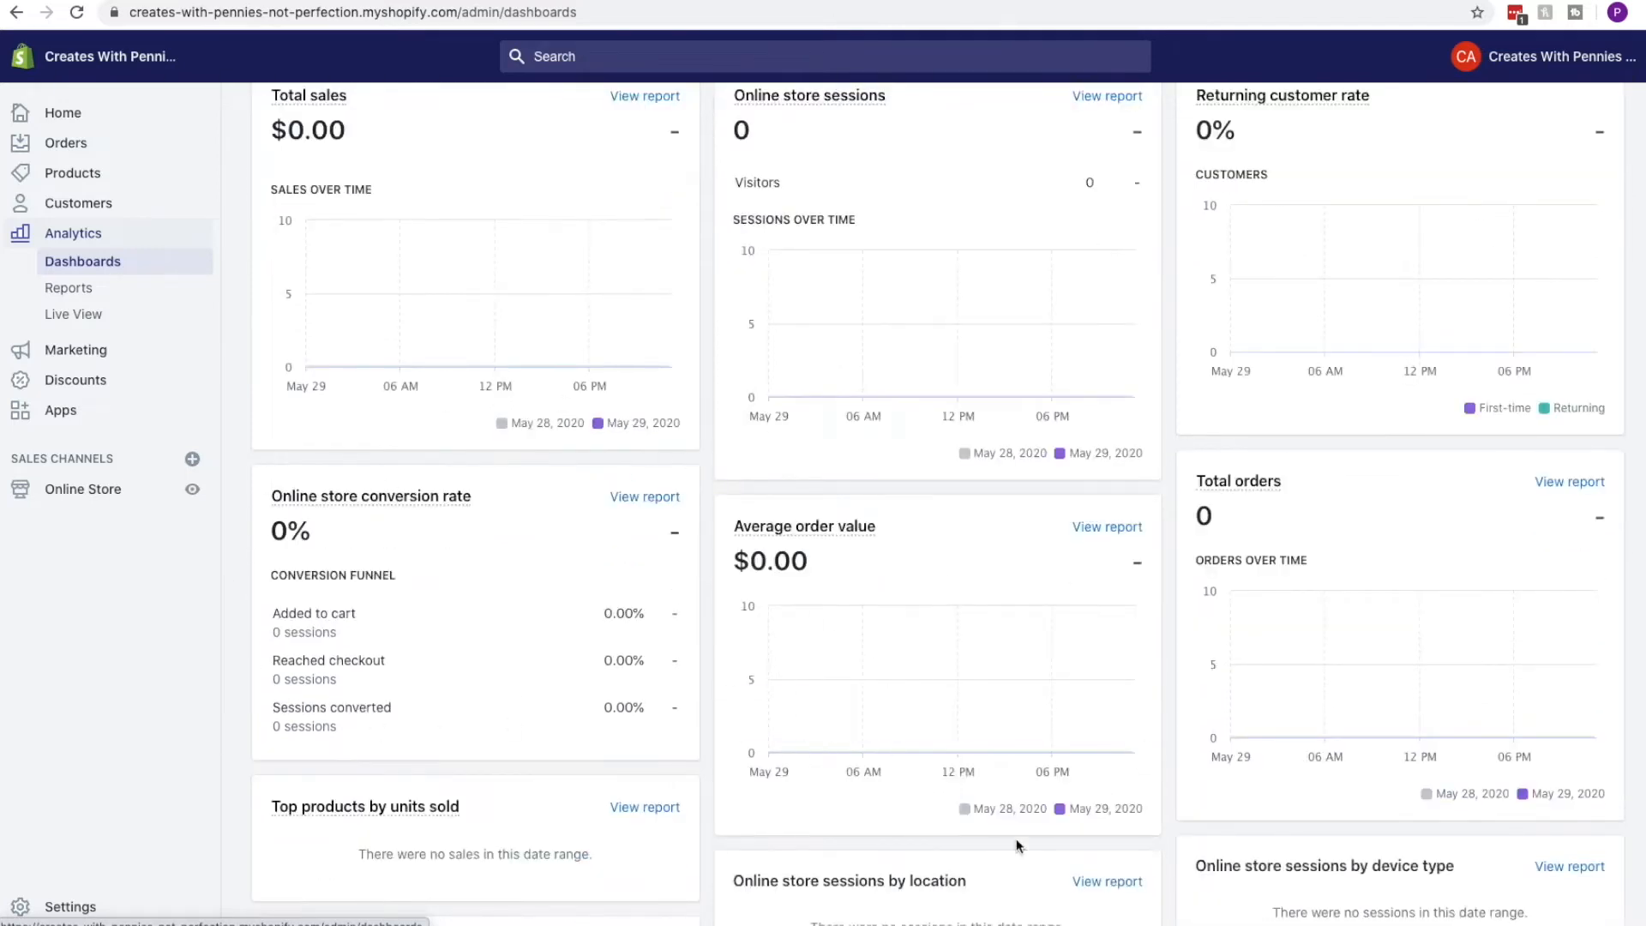
scroll(1360, 536, down, 5)
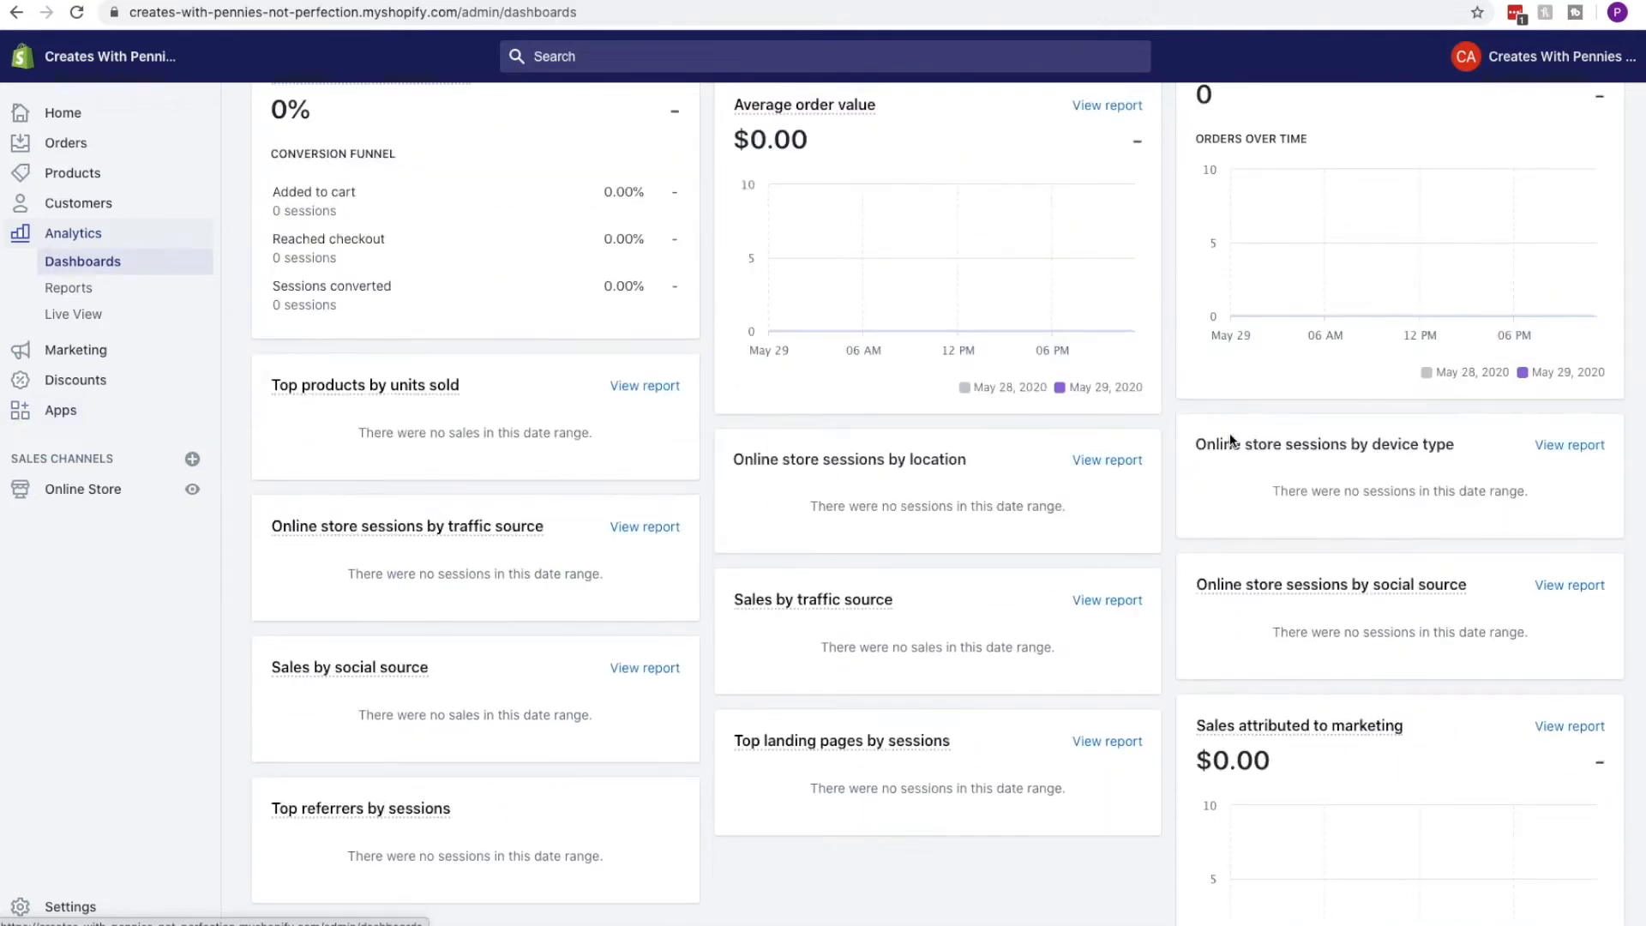
scroll(1230, 438, up, 7)
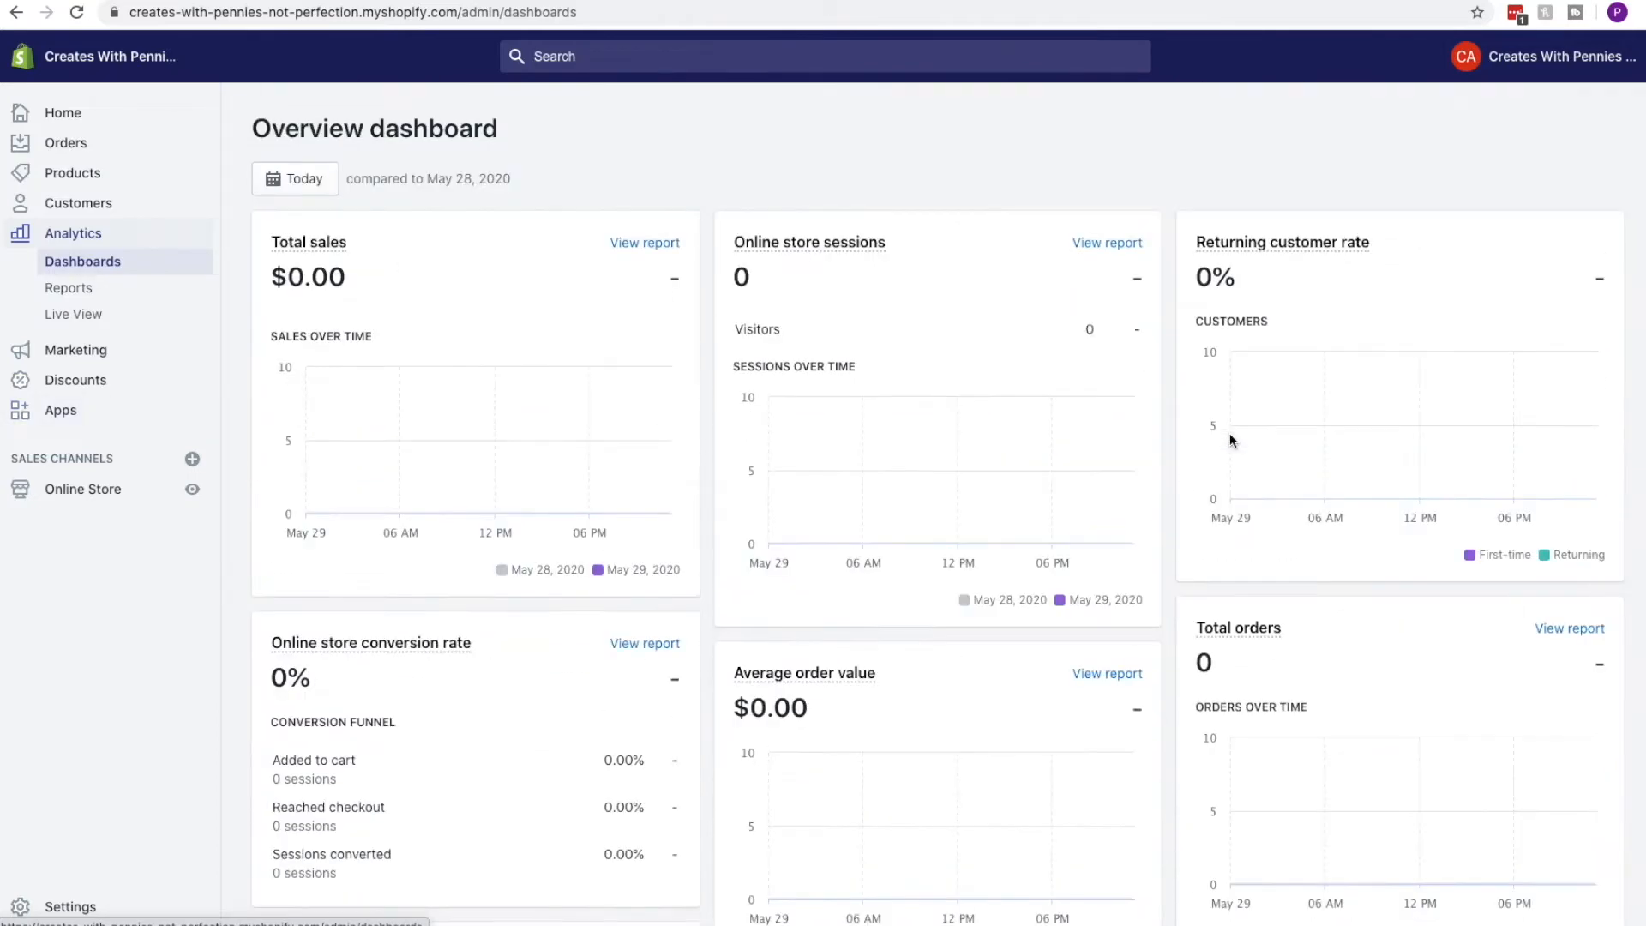
Look through the Analytics reports page, including the custom report templates and all report categories down to custom reports.
click(86, 294)
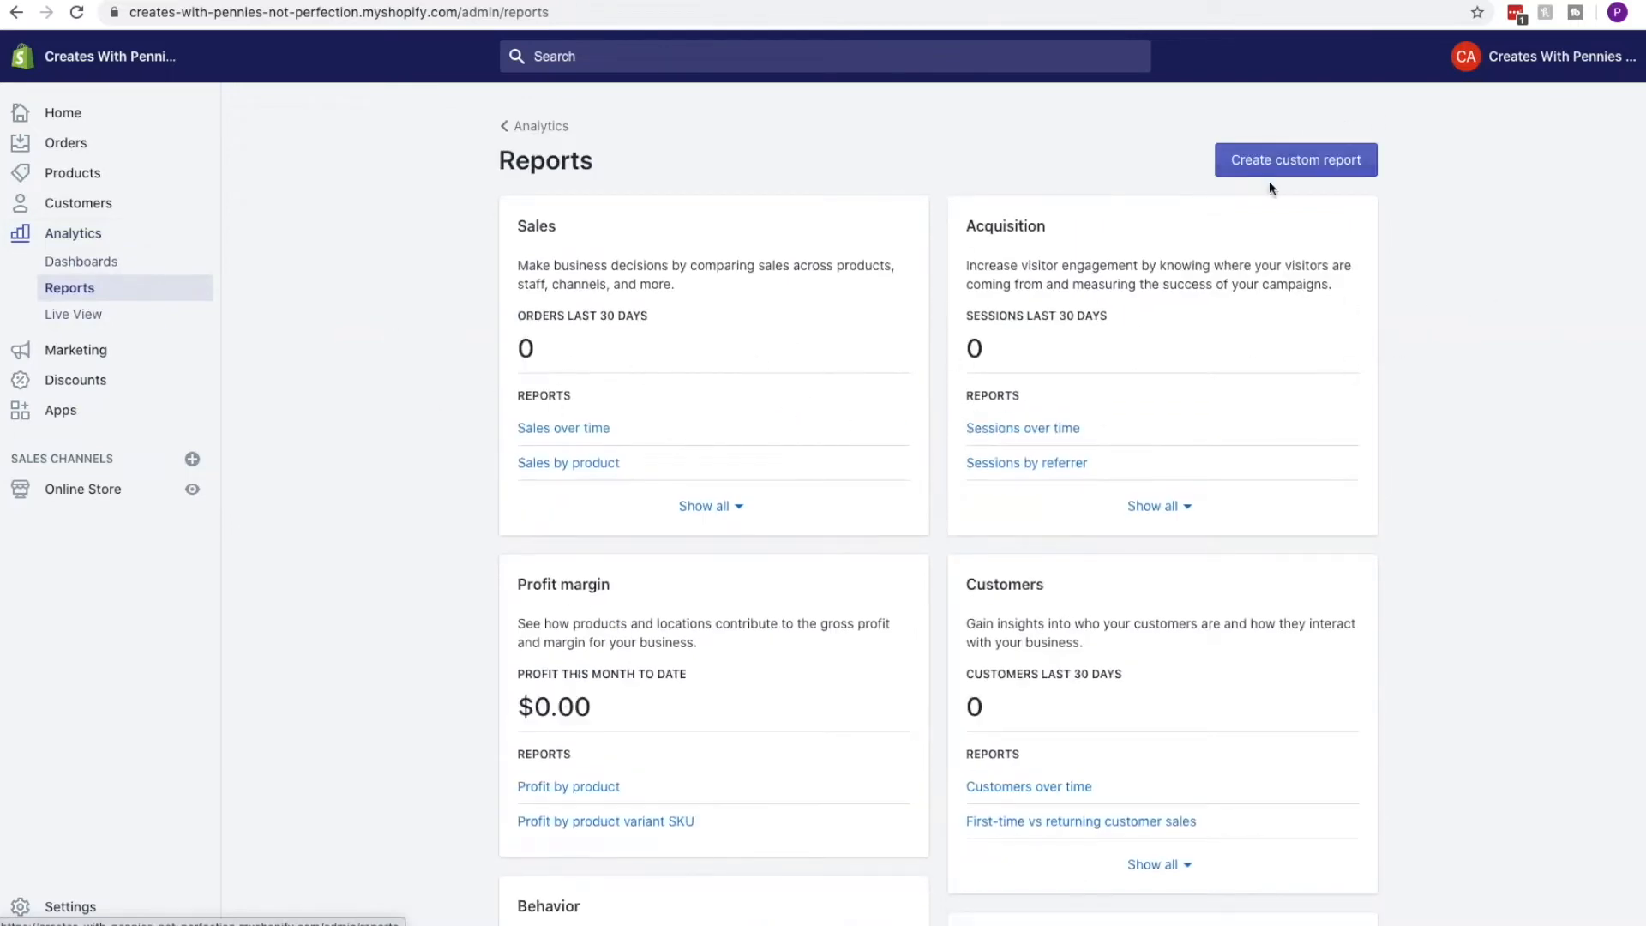
click(1313, 164)
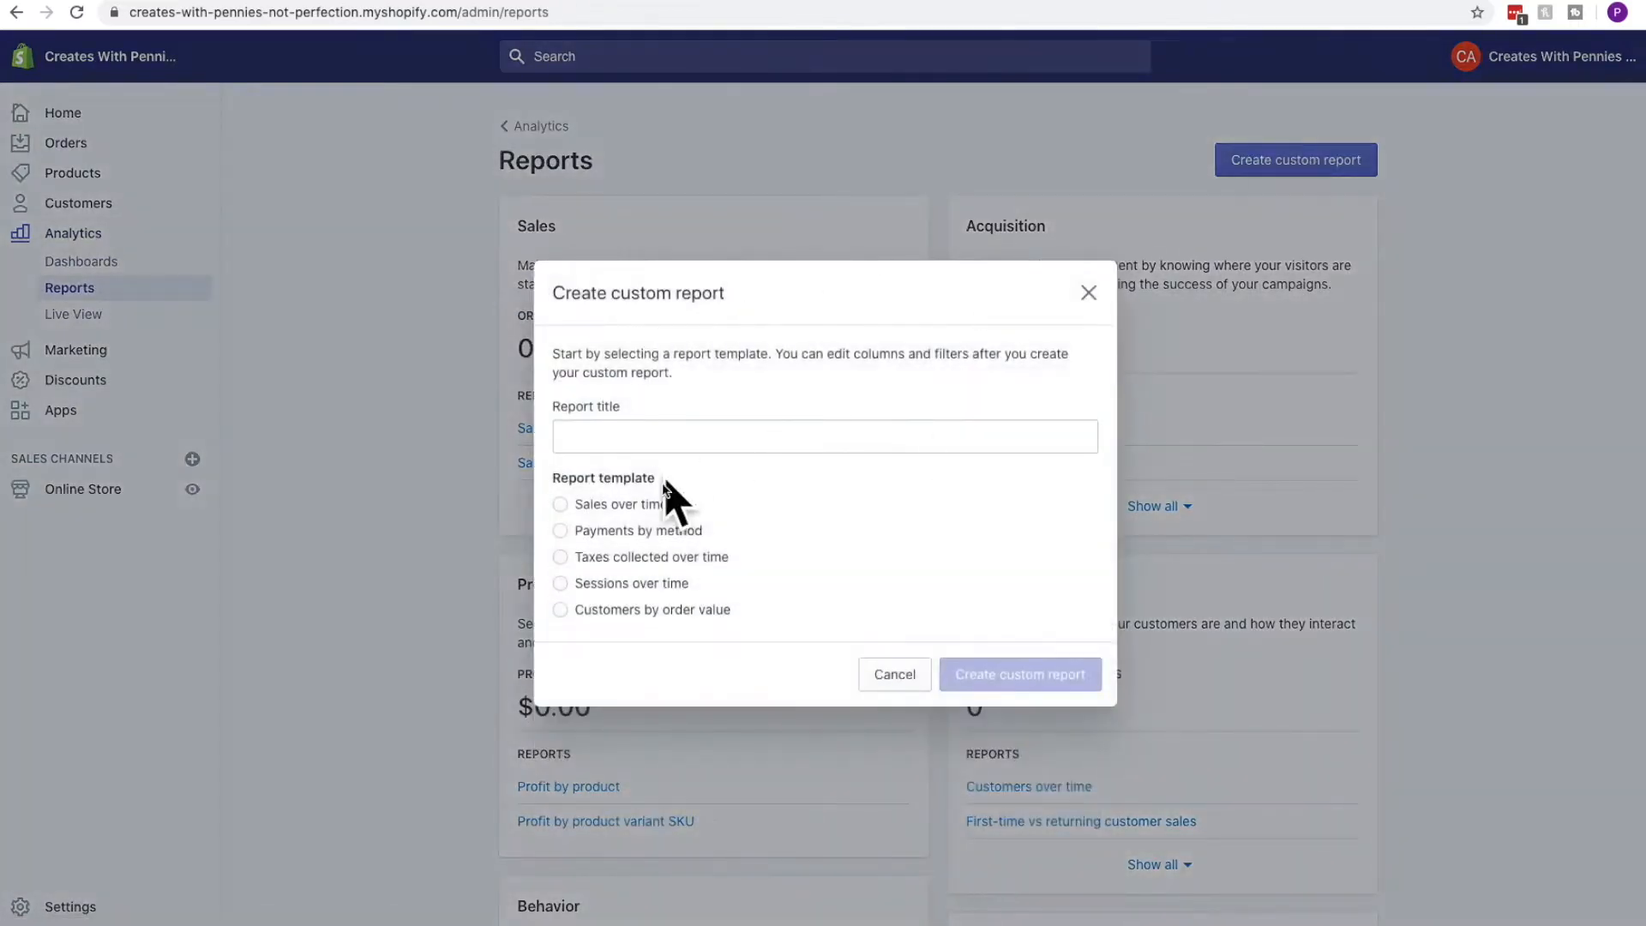
click(1089, 292)
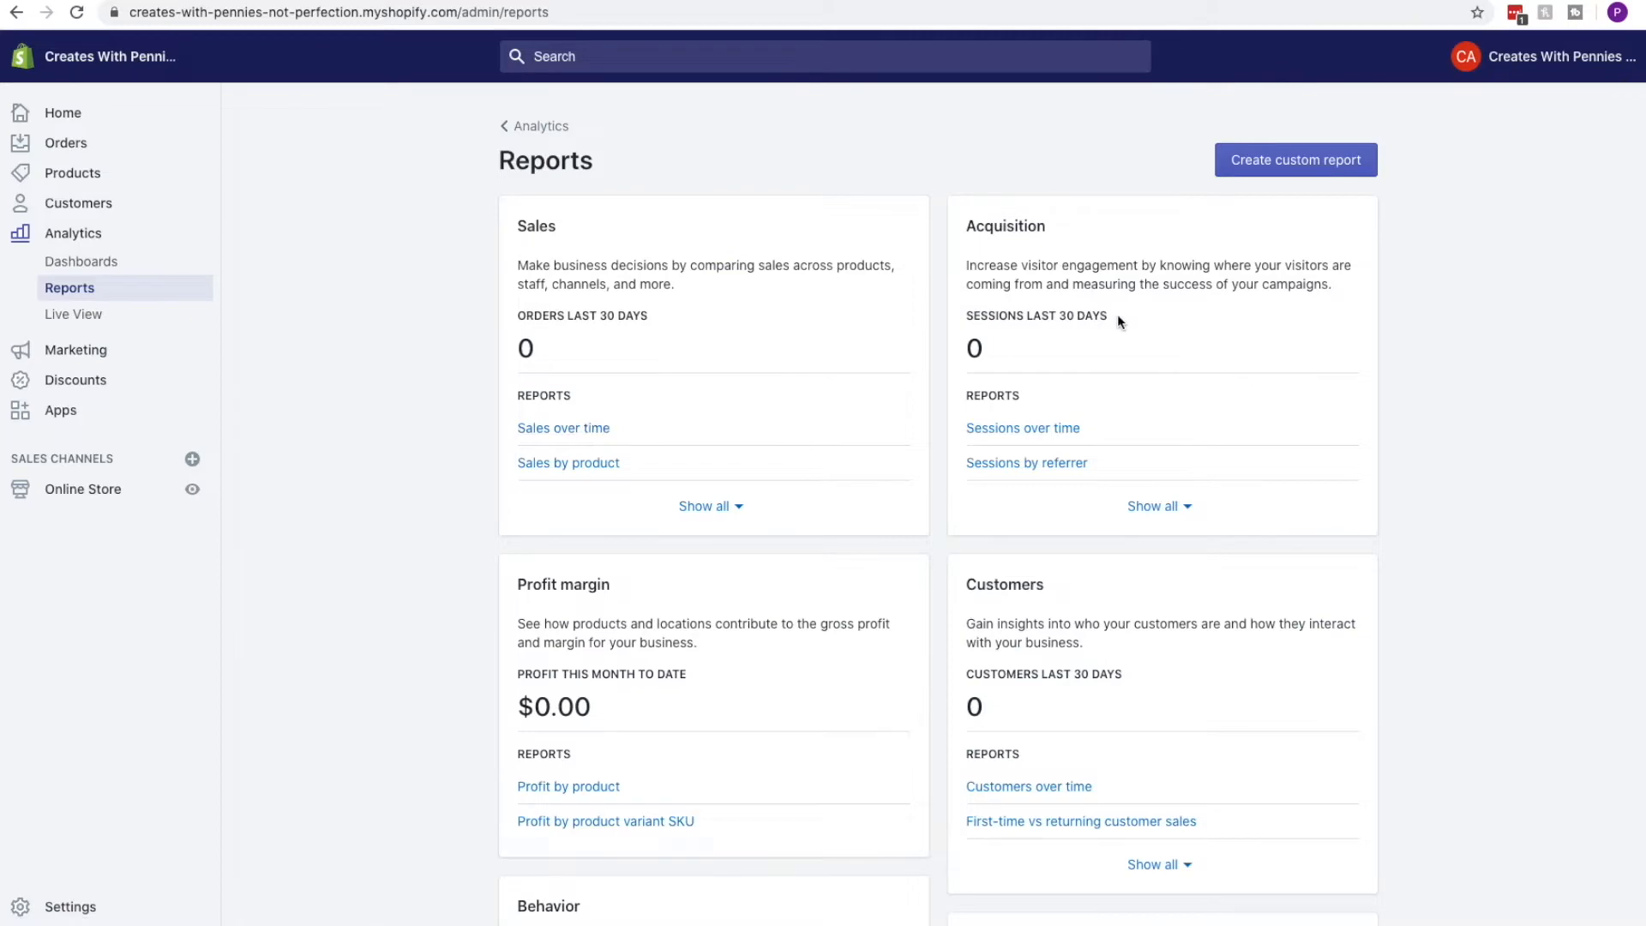
scroll(602, 672, down, 2)
scroll(699, 641, down, 5)
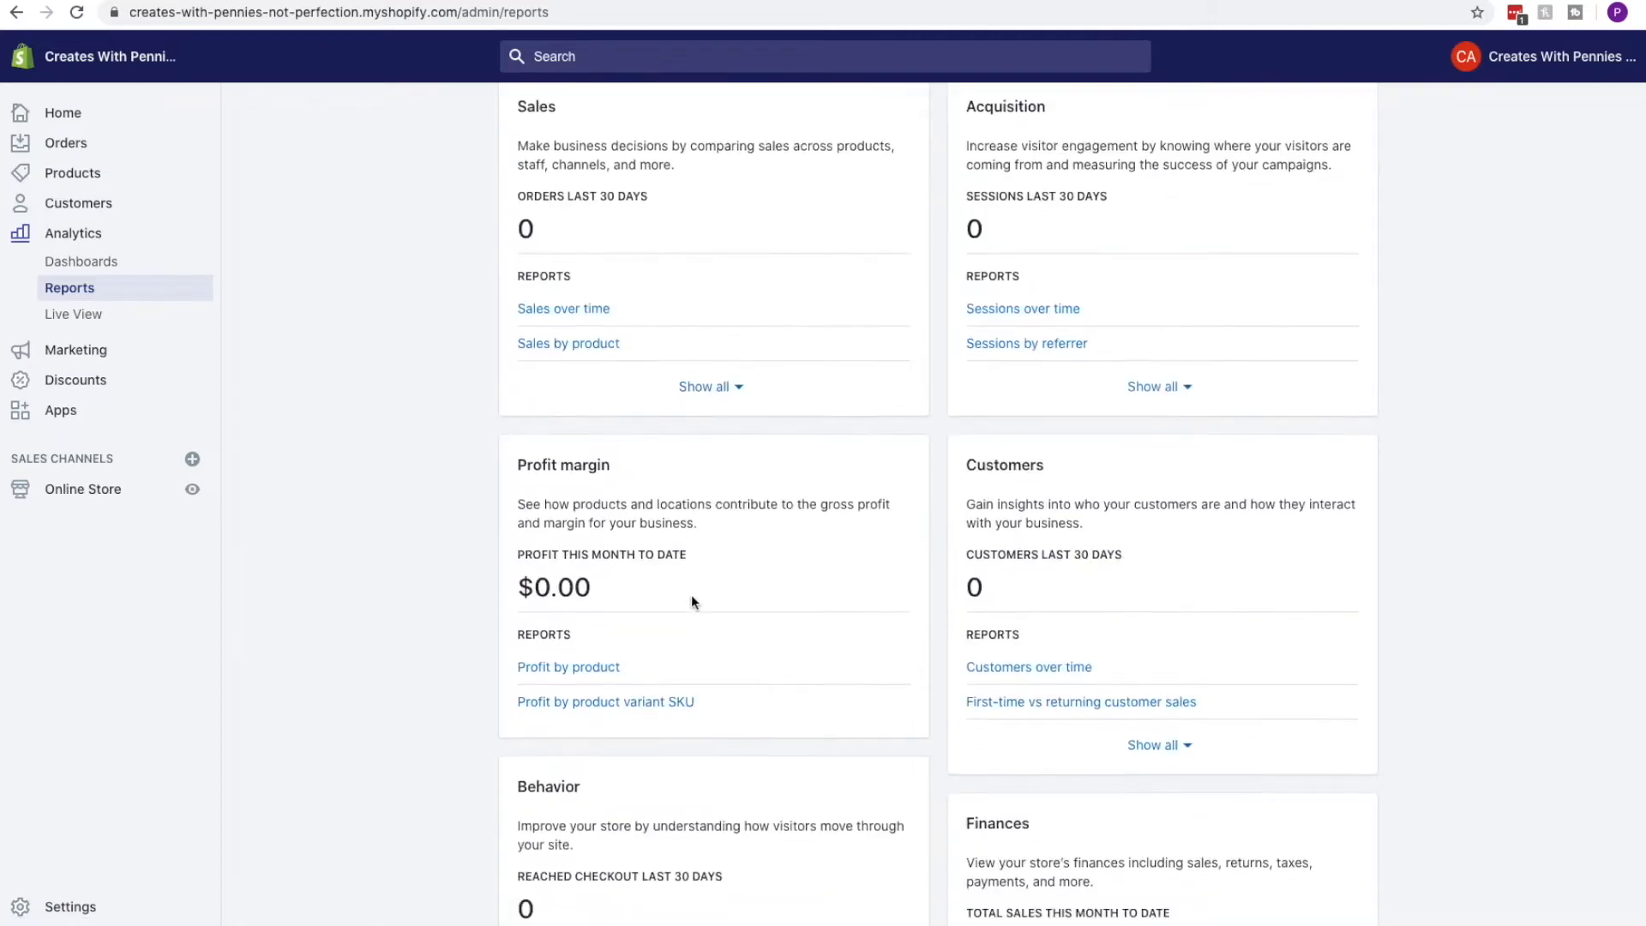
scroll(1077, 629, down, 10)
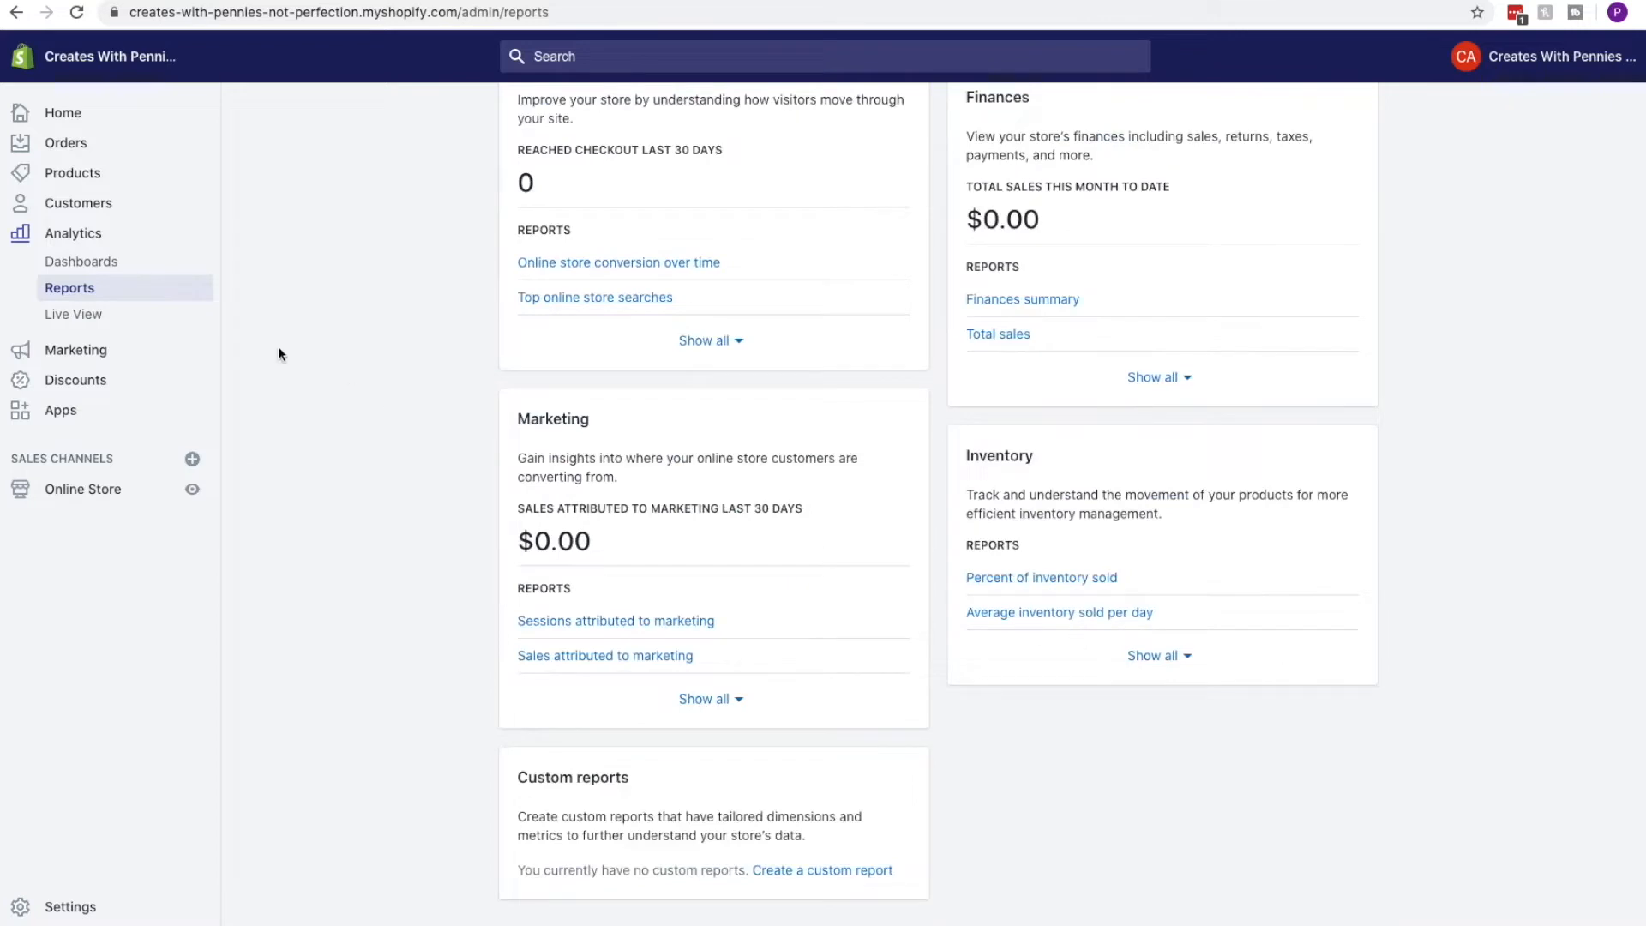
View the Analytics Live View page with its visitor map and real-time store activity.
click(82, 320)
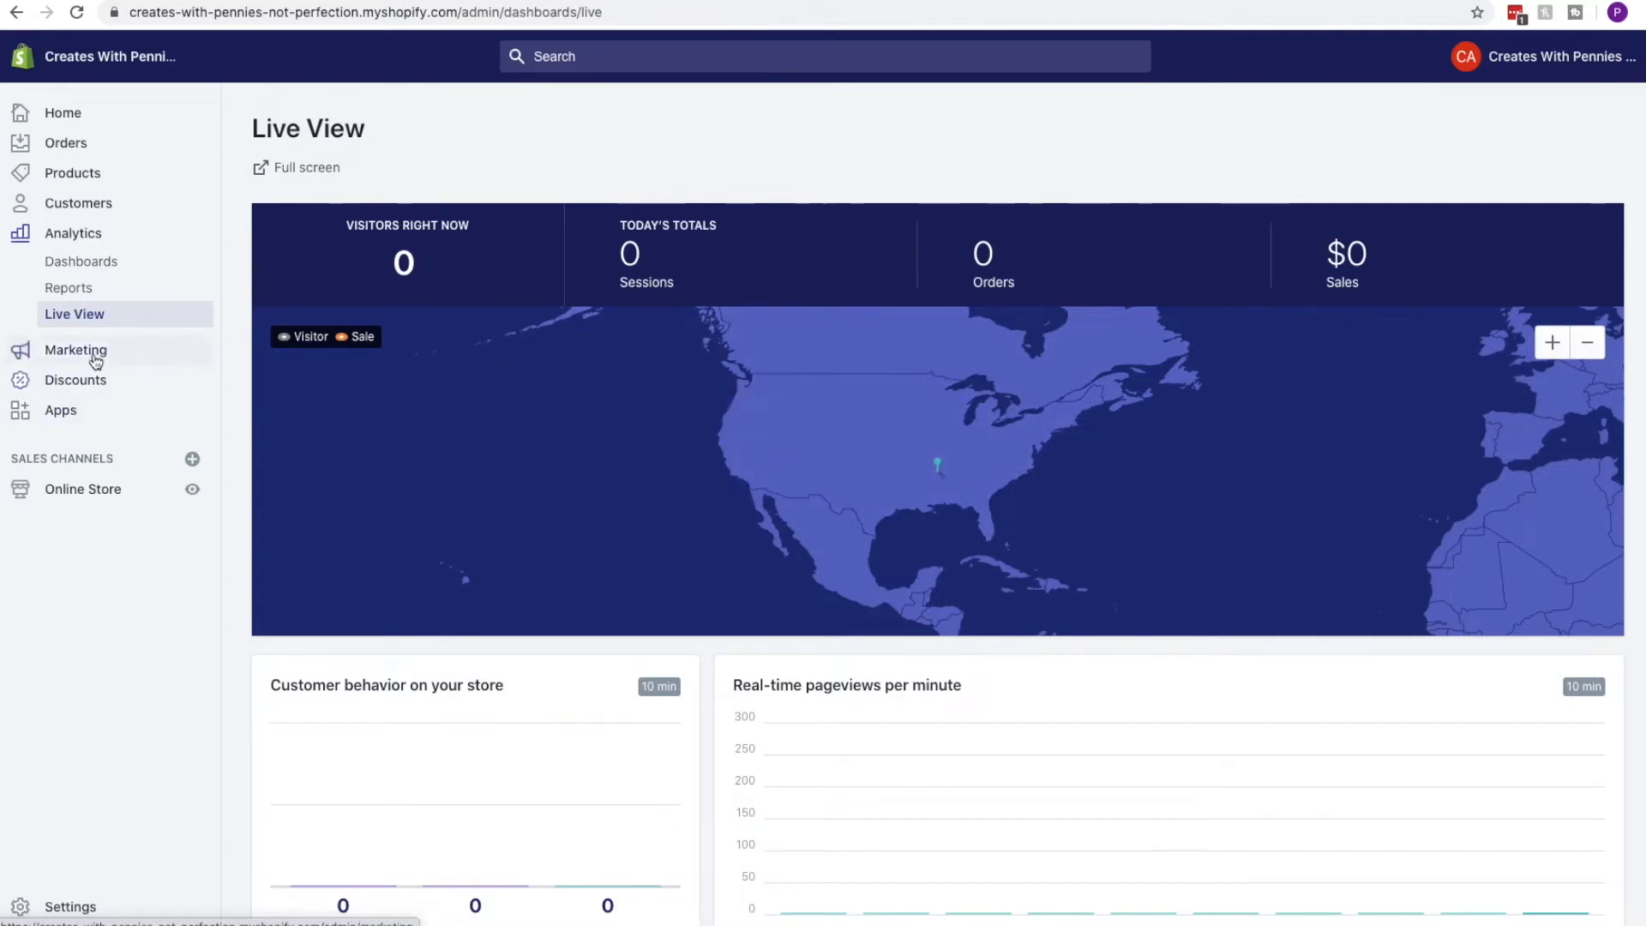
scroll(738, 729, down, 3)
scroll(760, 749, up, 3)
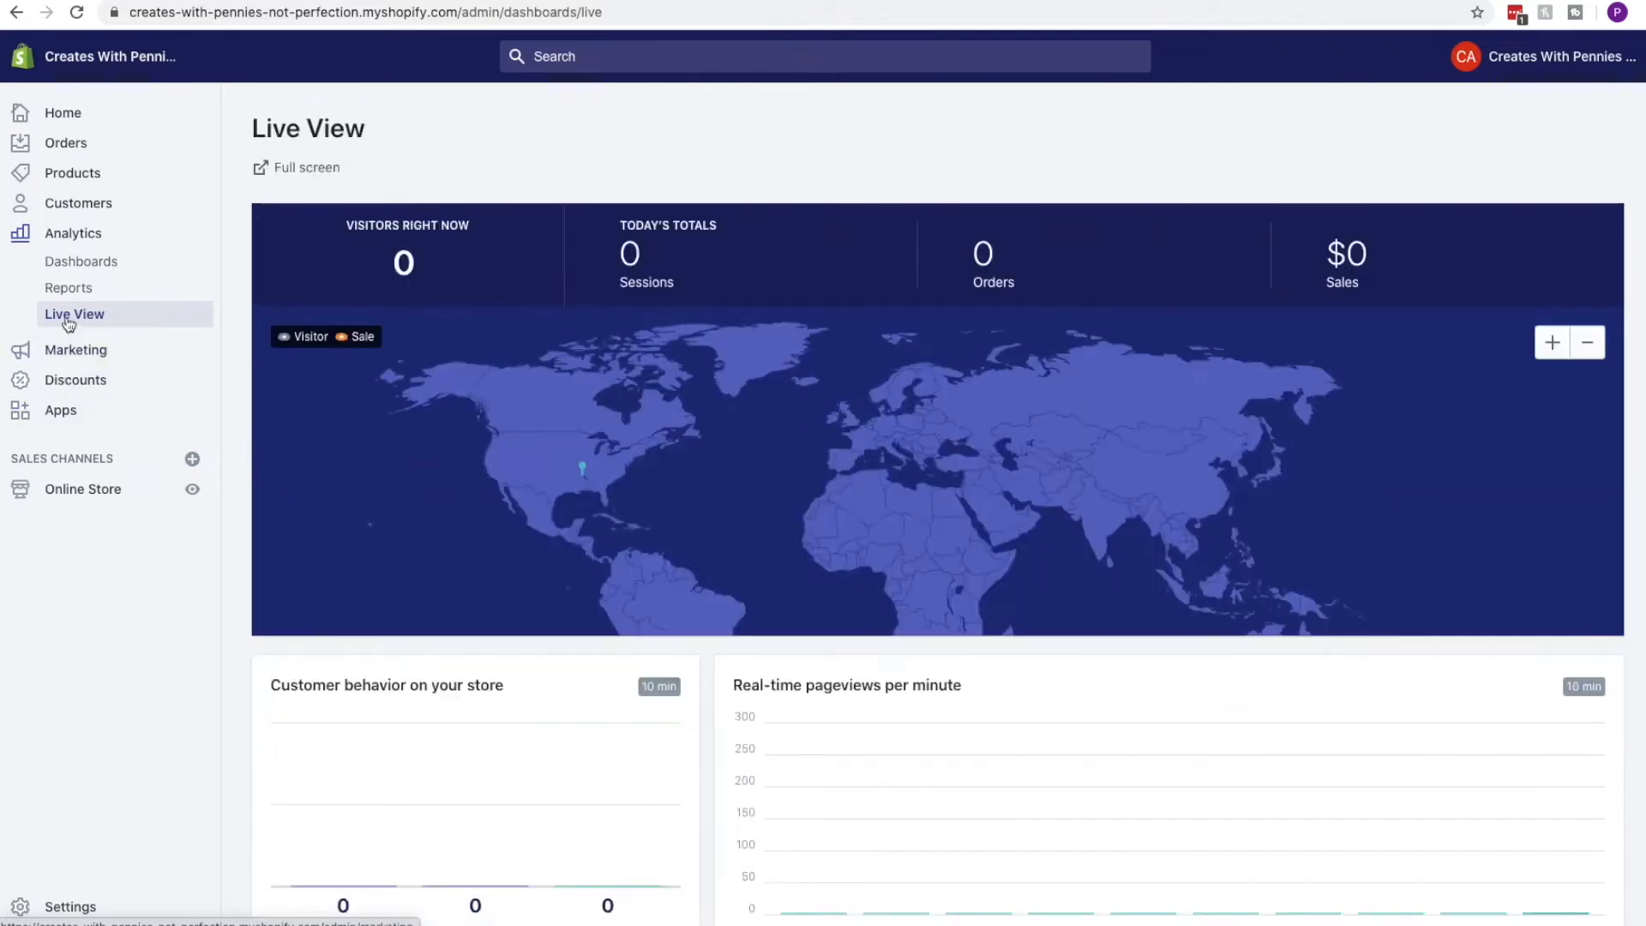
Look over the Marketing overview page and the list of marketing activities offered for a new campaign, leaving without creating one.
click(79, 353)
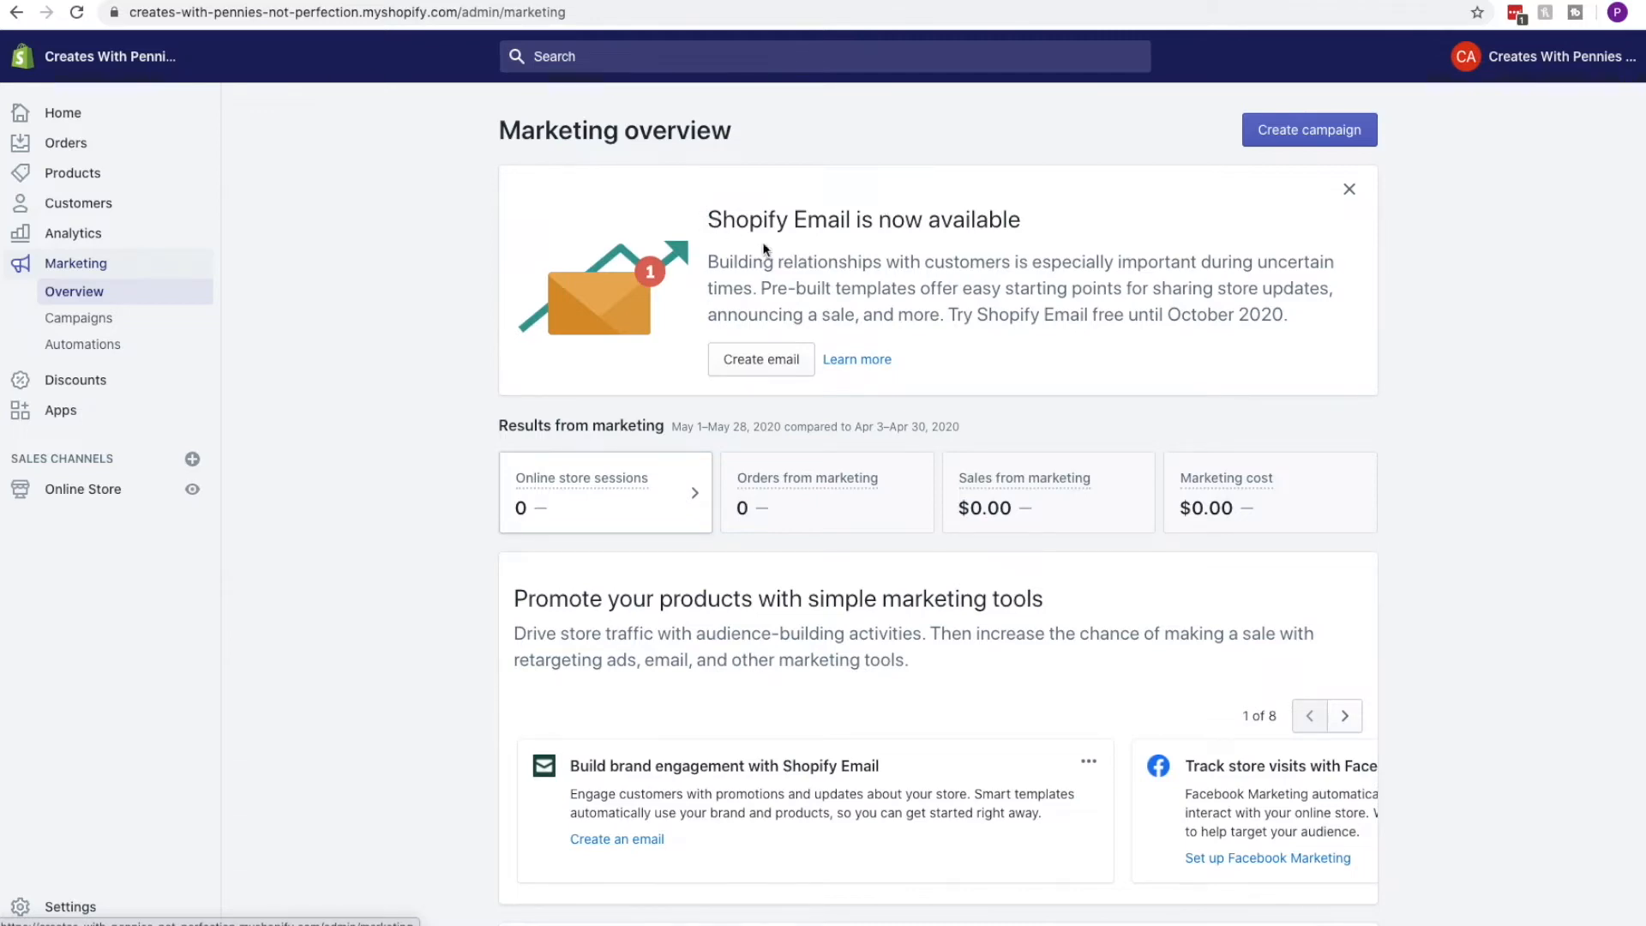
scroll(972, 369, down, 1)
scroll(972, 370, down, 6)
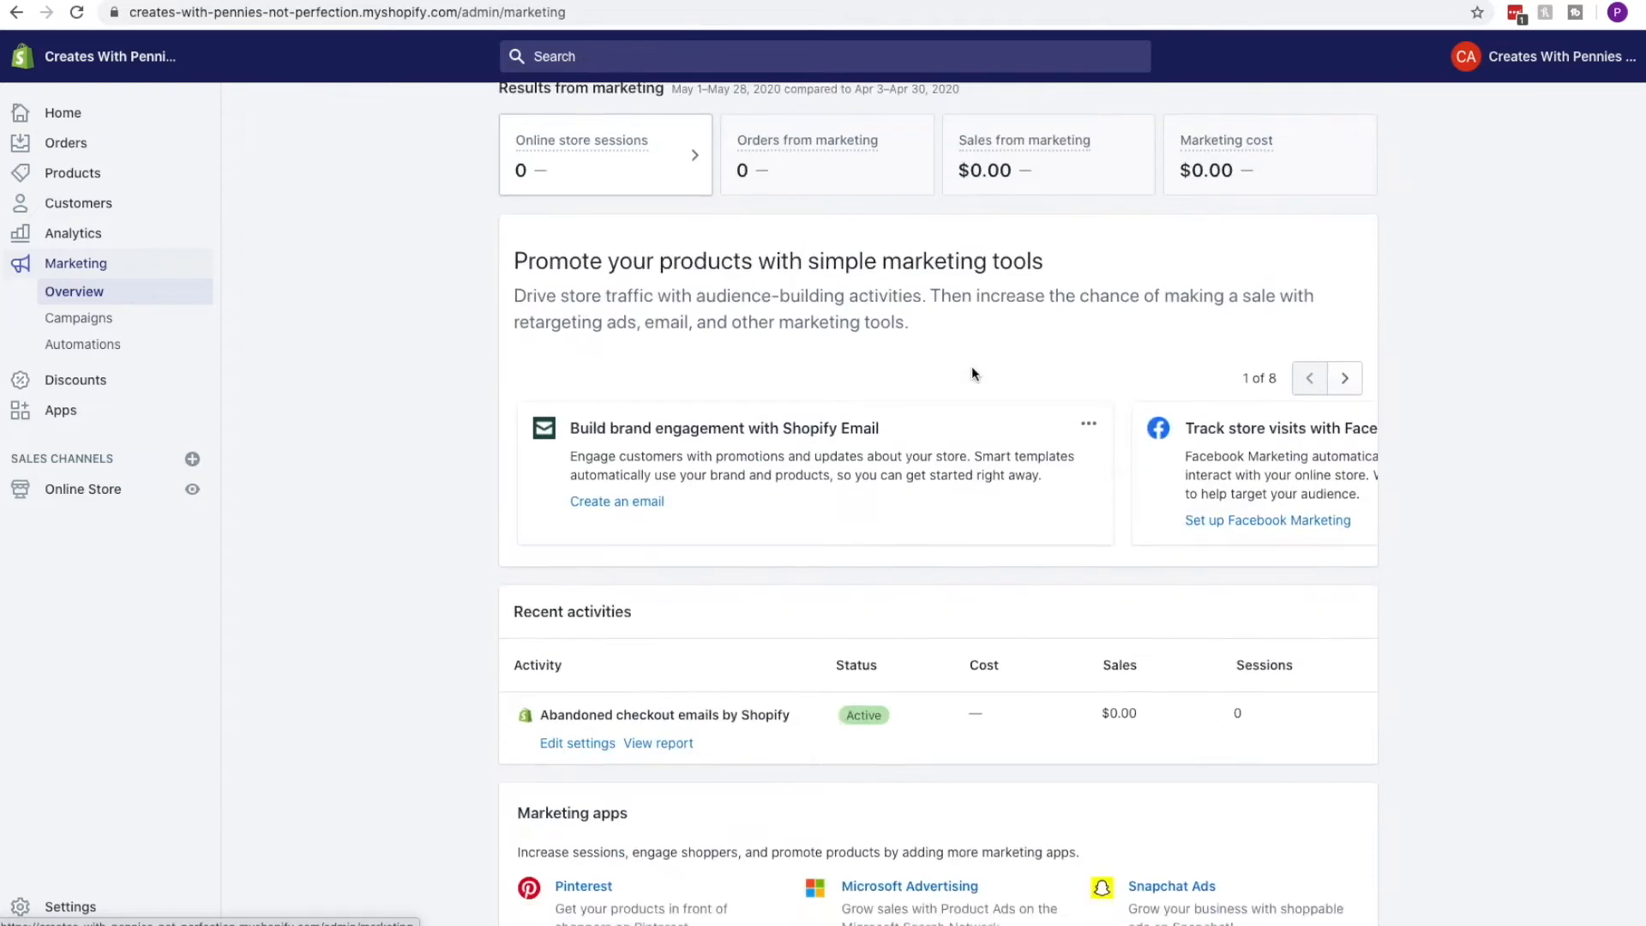
scroll(970, 367, up, 8)
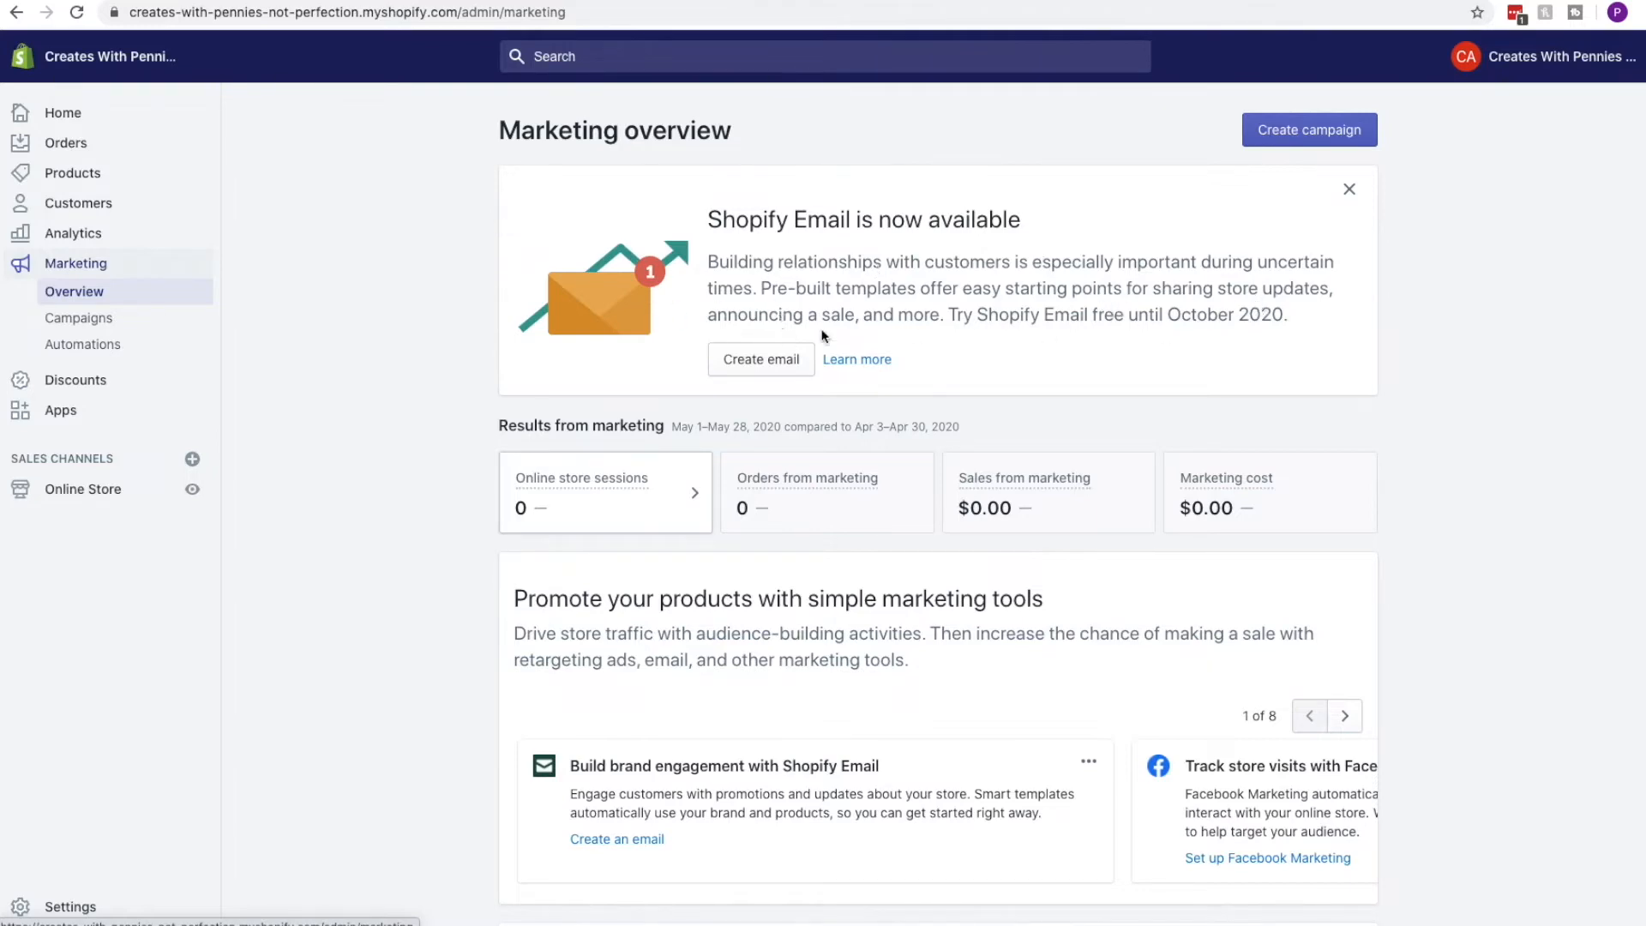
click(1329, 131)
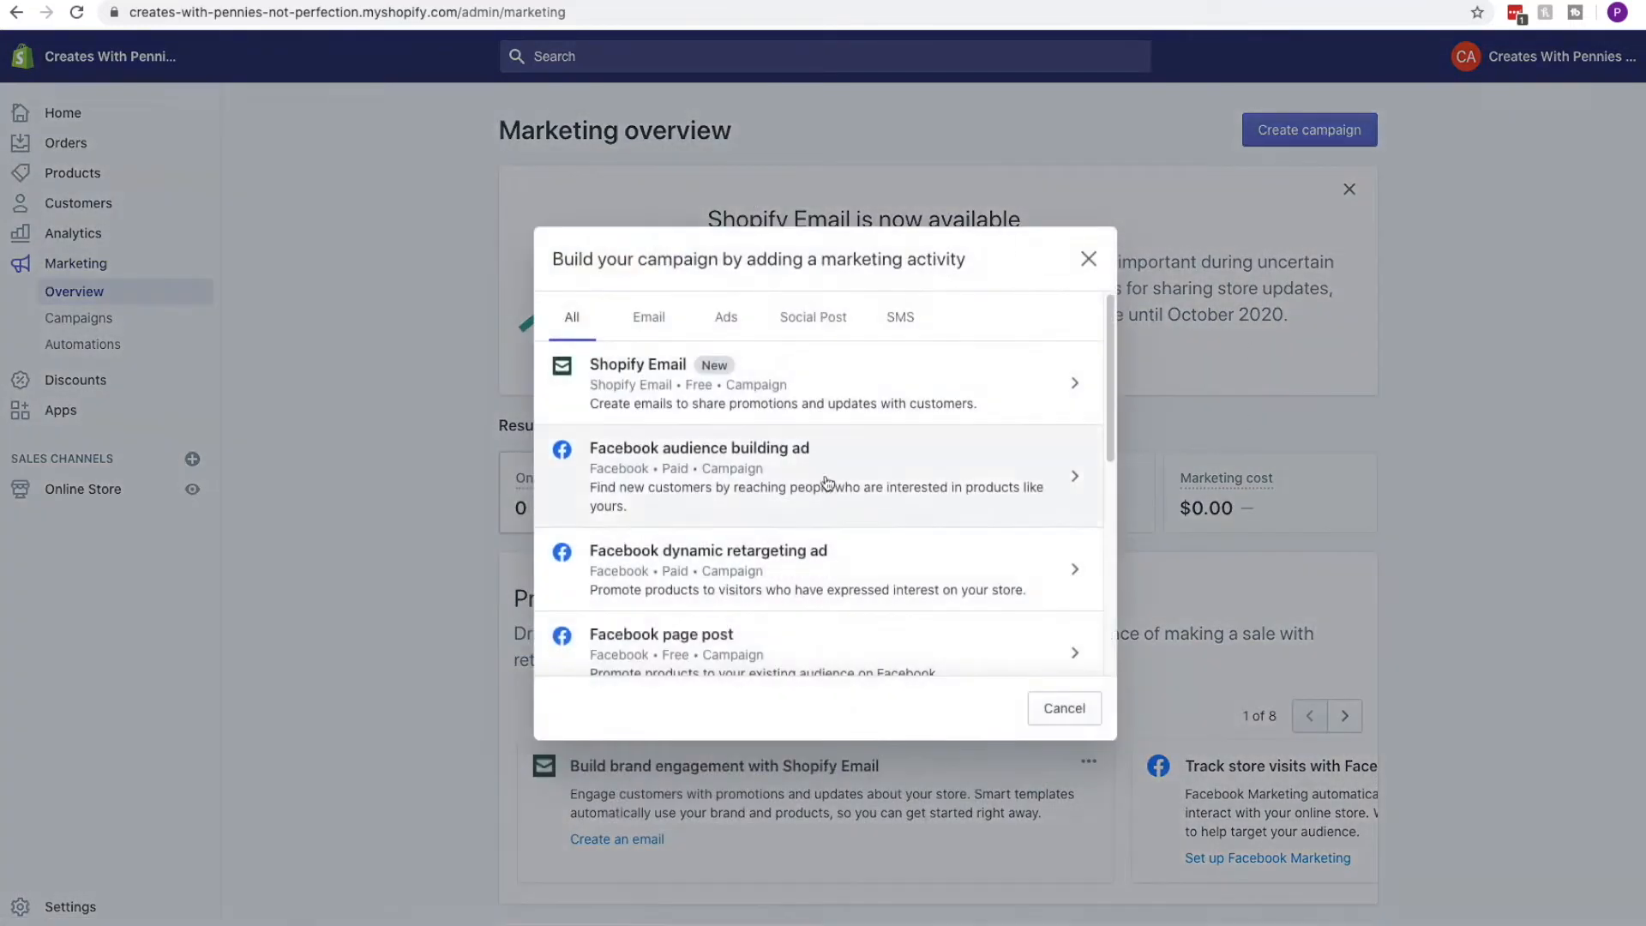
scroll(760, 505, down, 3)
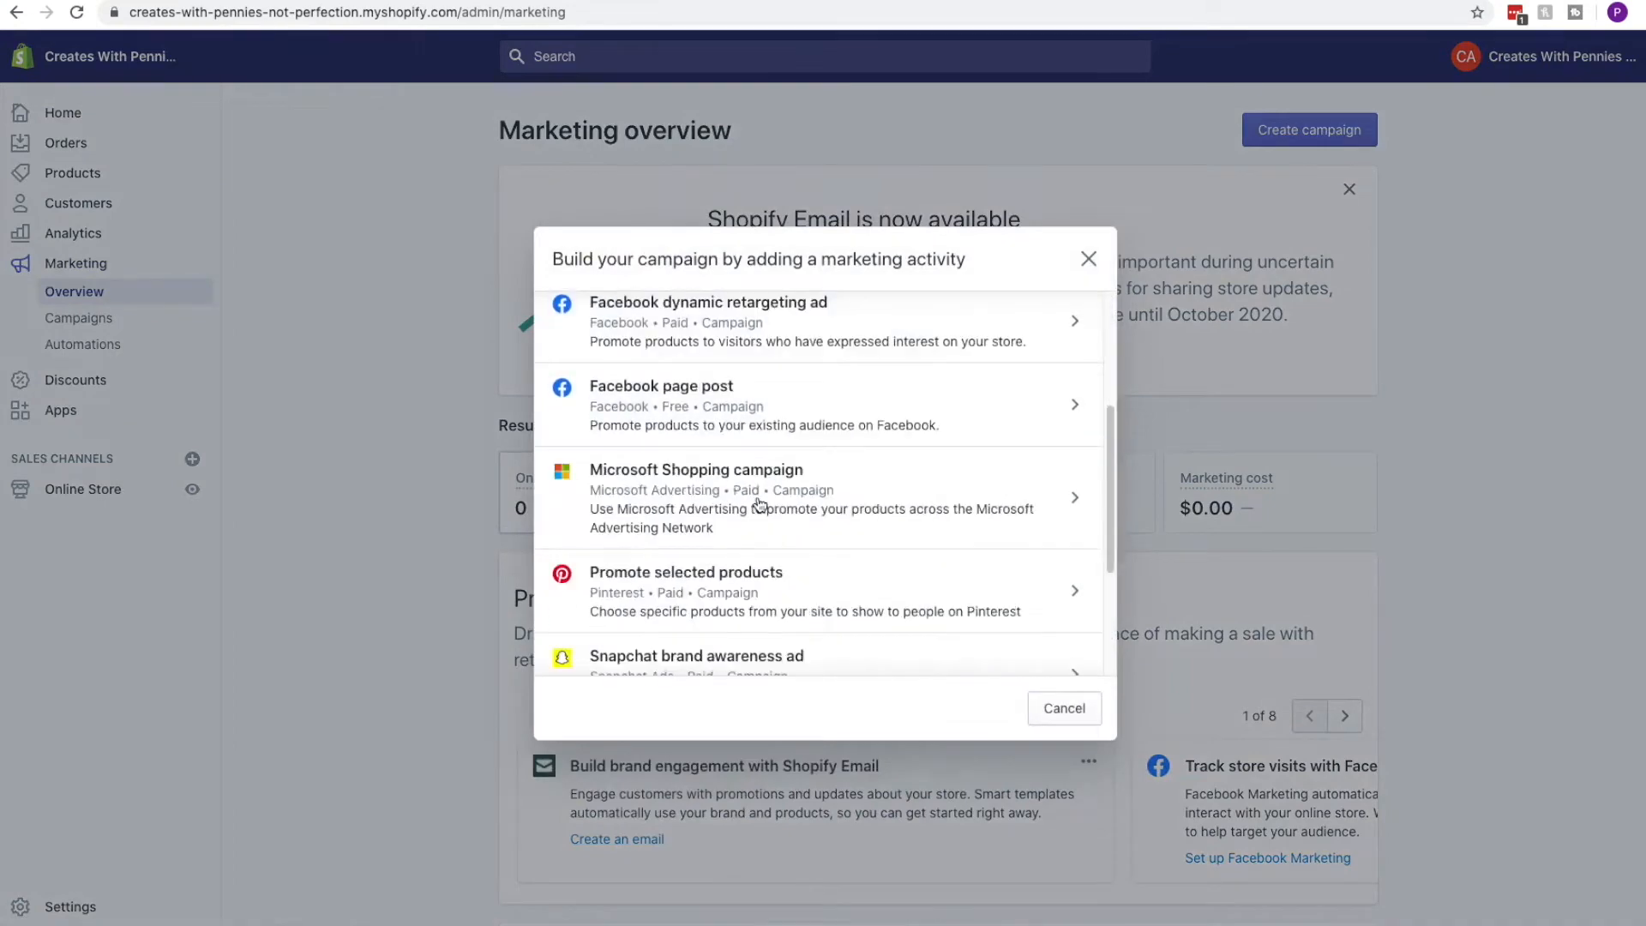
click(1088, 258)
Examine the Marketing overview's second promotion suggestion, recent activities, marketing apps and learning resources.
scroll(943, 429, down, 5)
click(1346, 354)
scroll(1347, 360, down, 1)
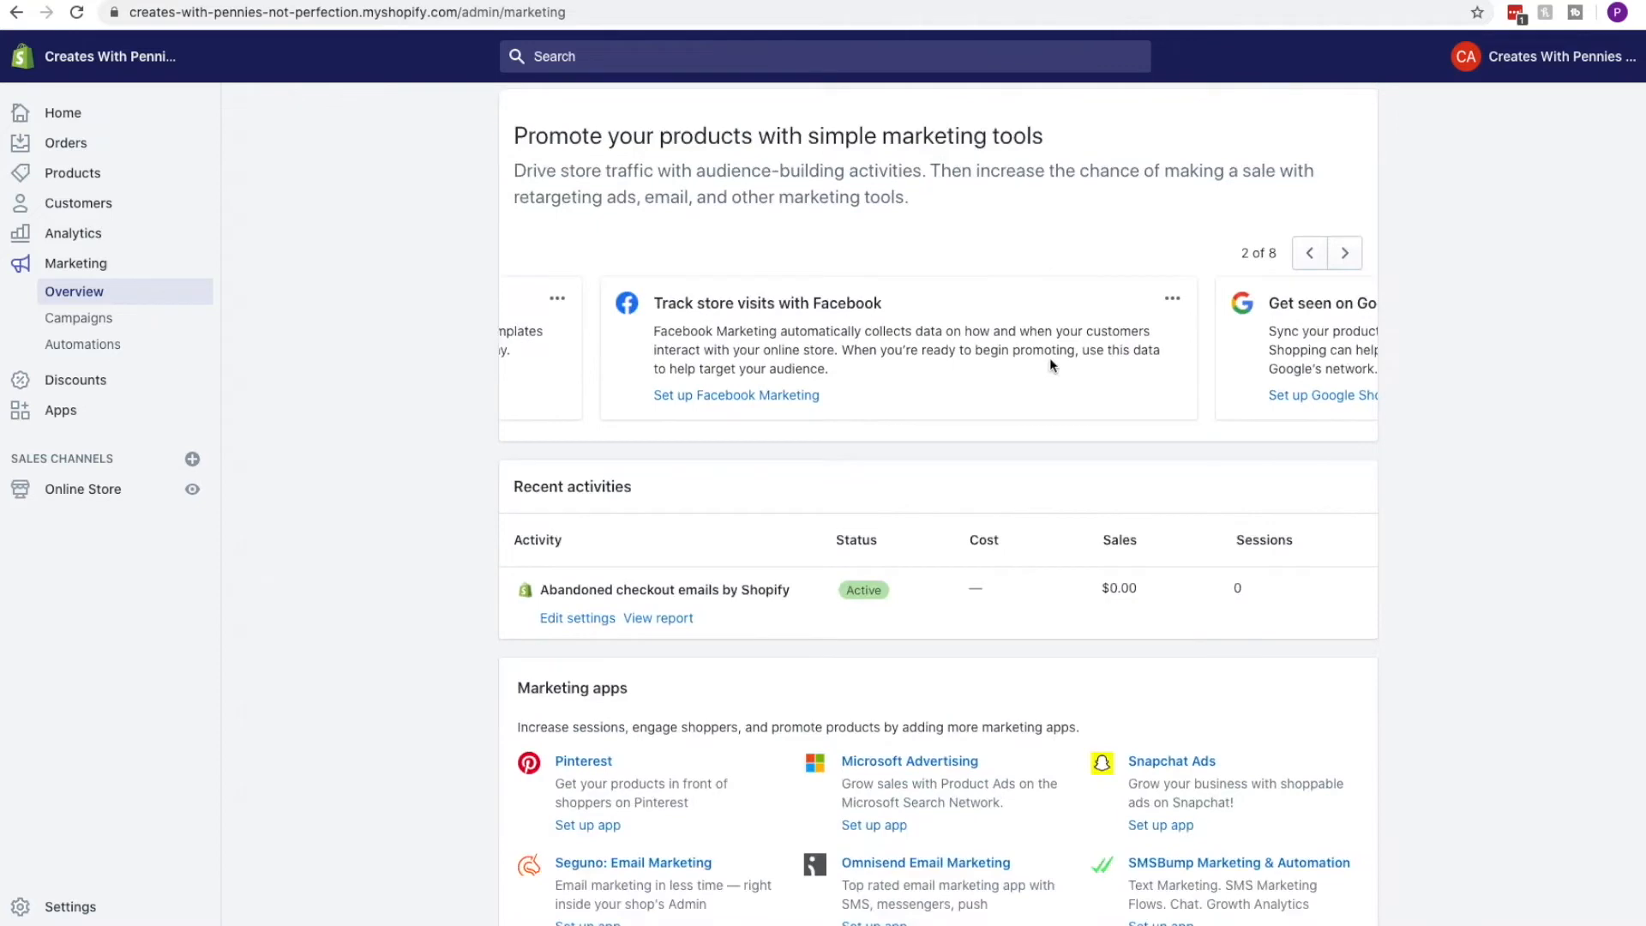
scroll(1093, 369, down, 4)
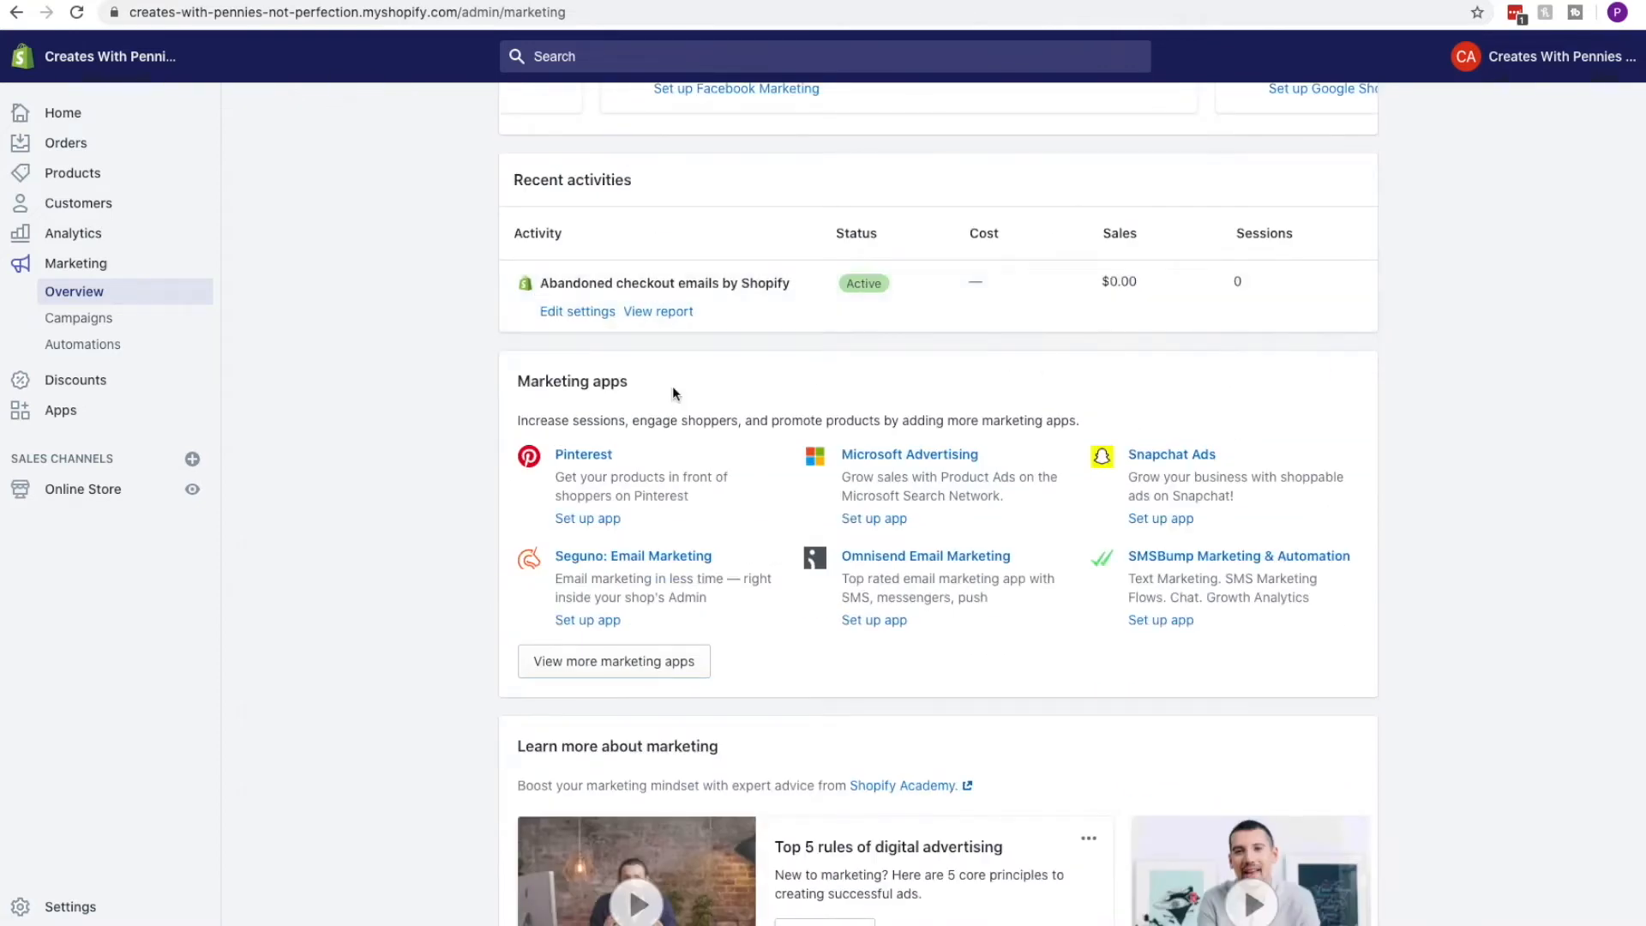
scroll(681, 342, down, 2)
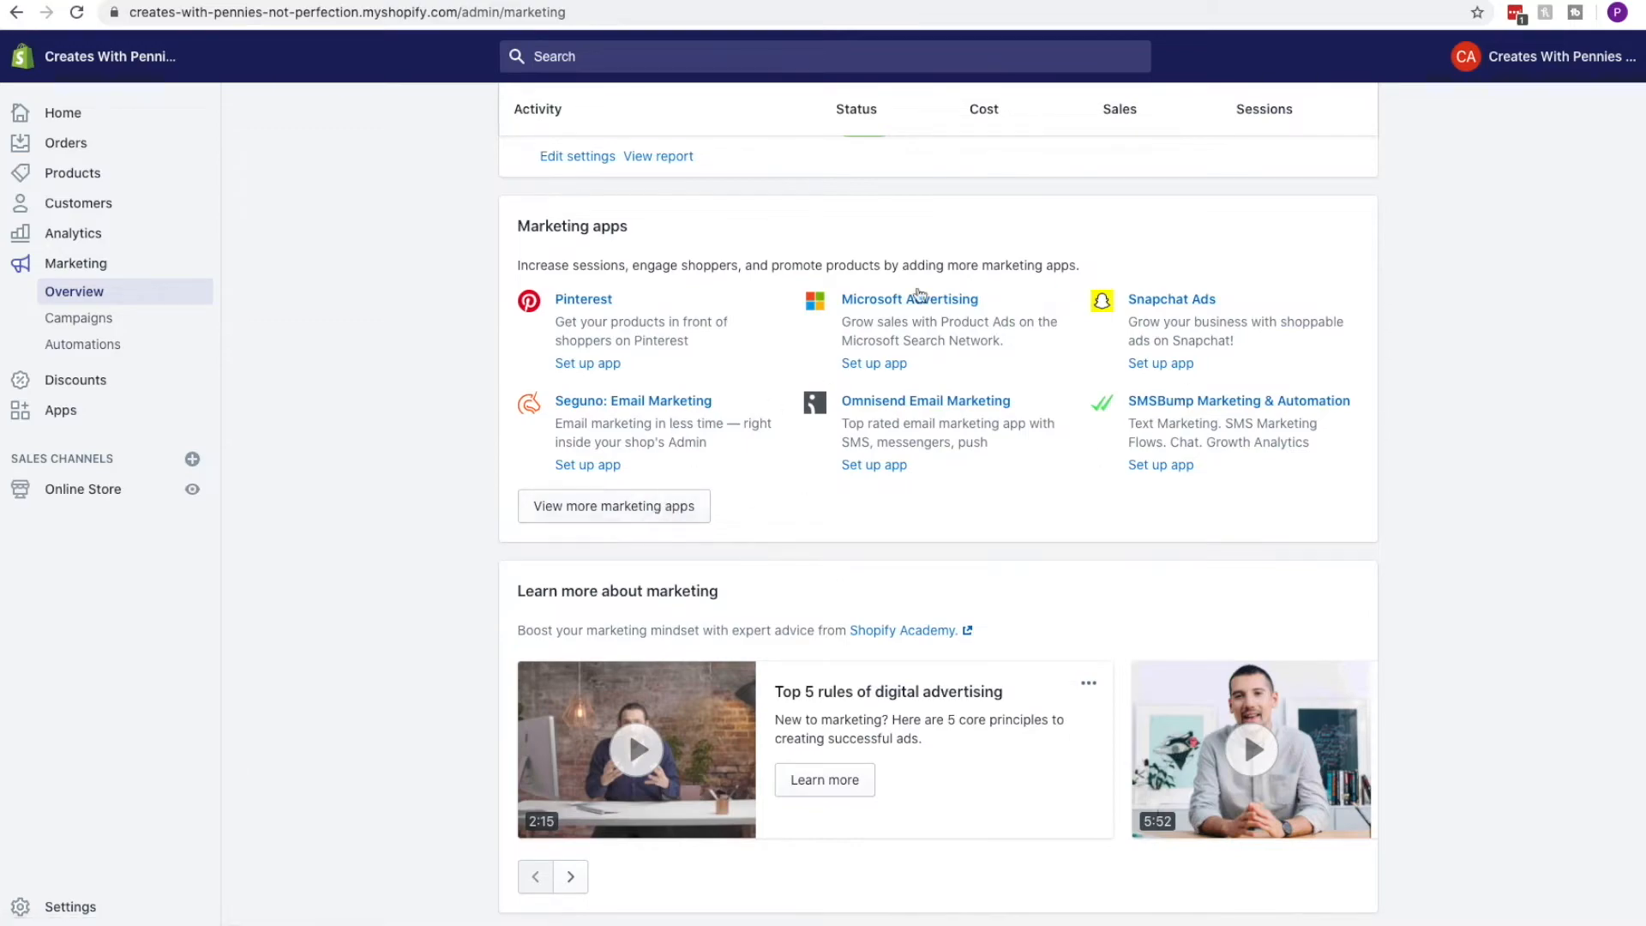
click(631, 508)
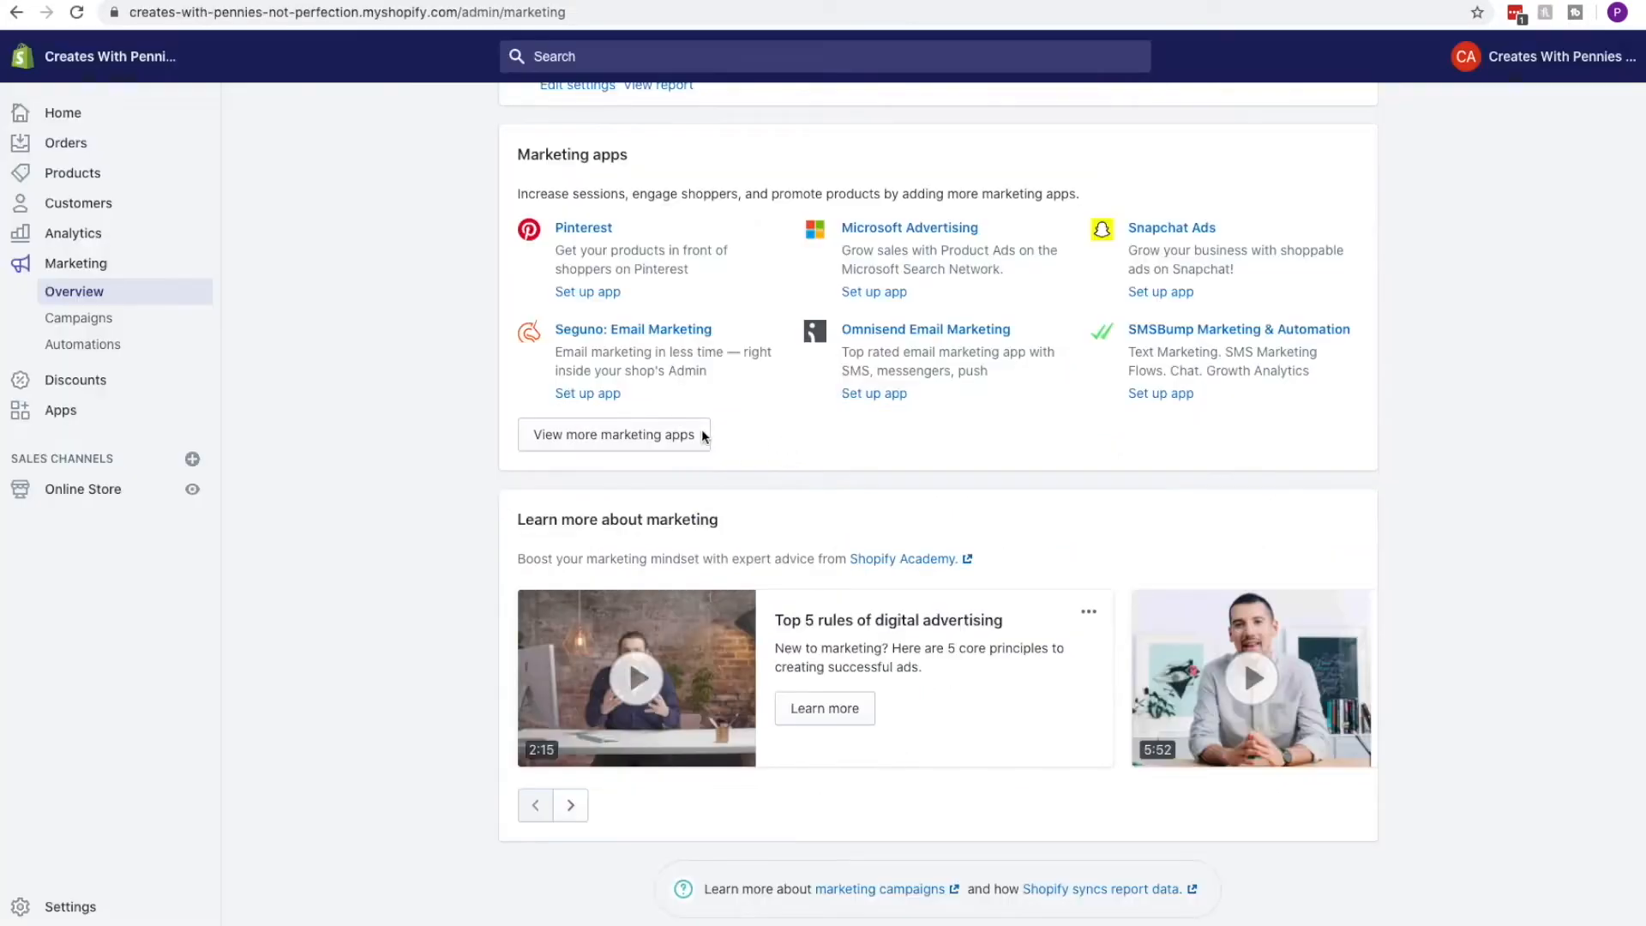
Look through the marketing campaigns page and the marketing automations page.
click(118, 322)
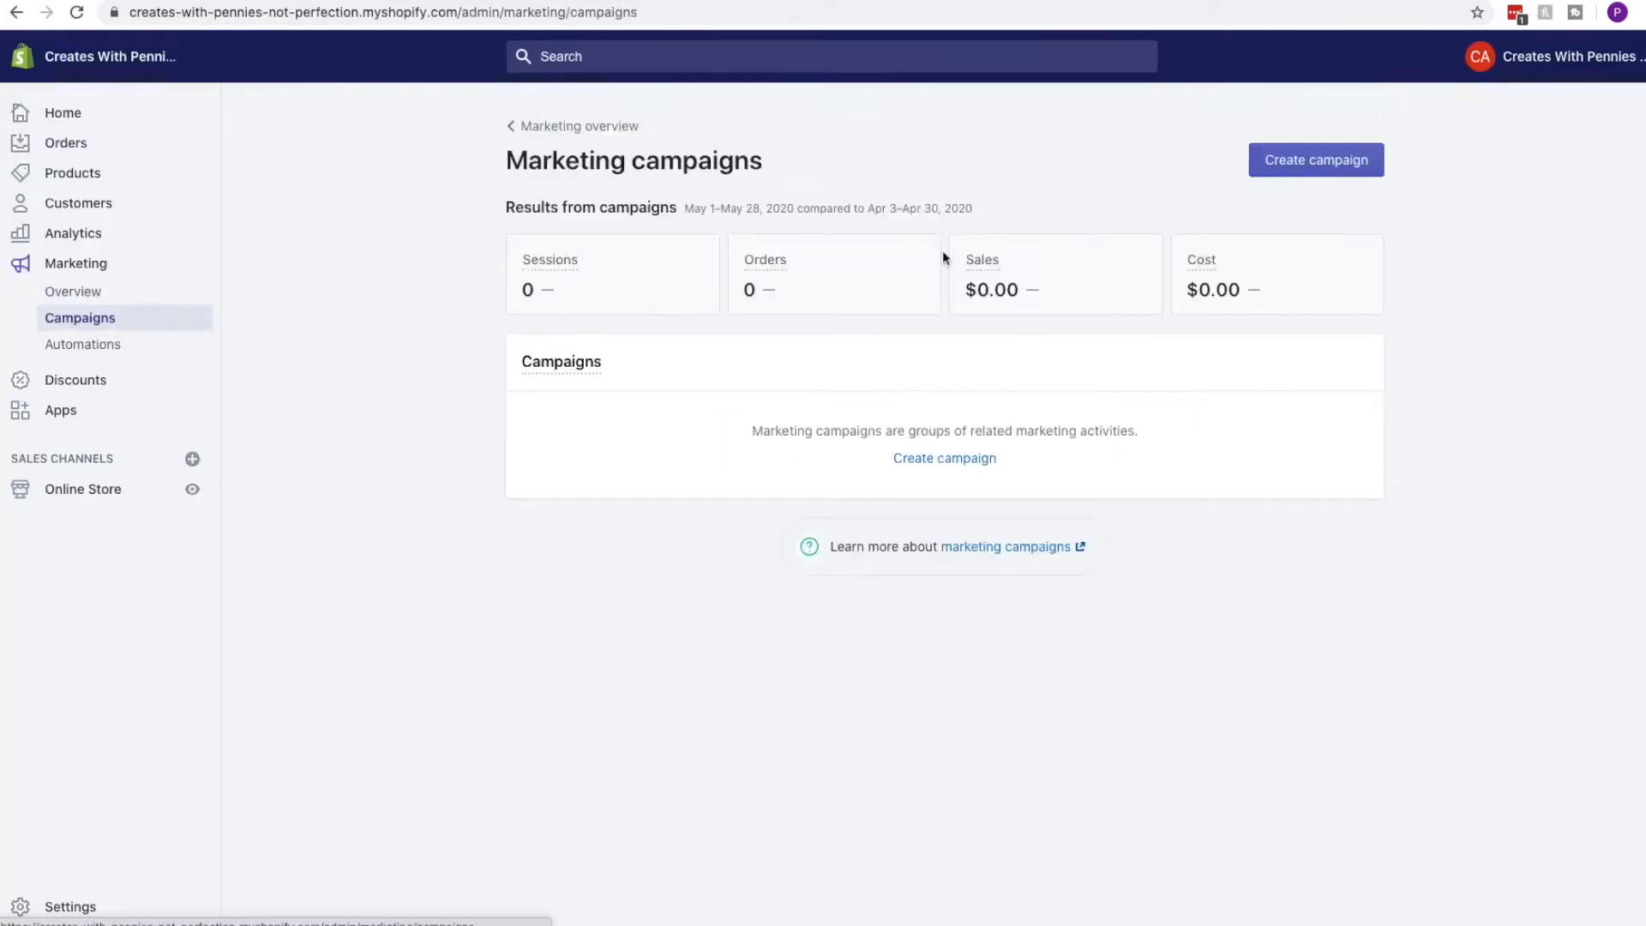
click(120, 350)
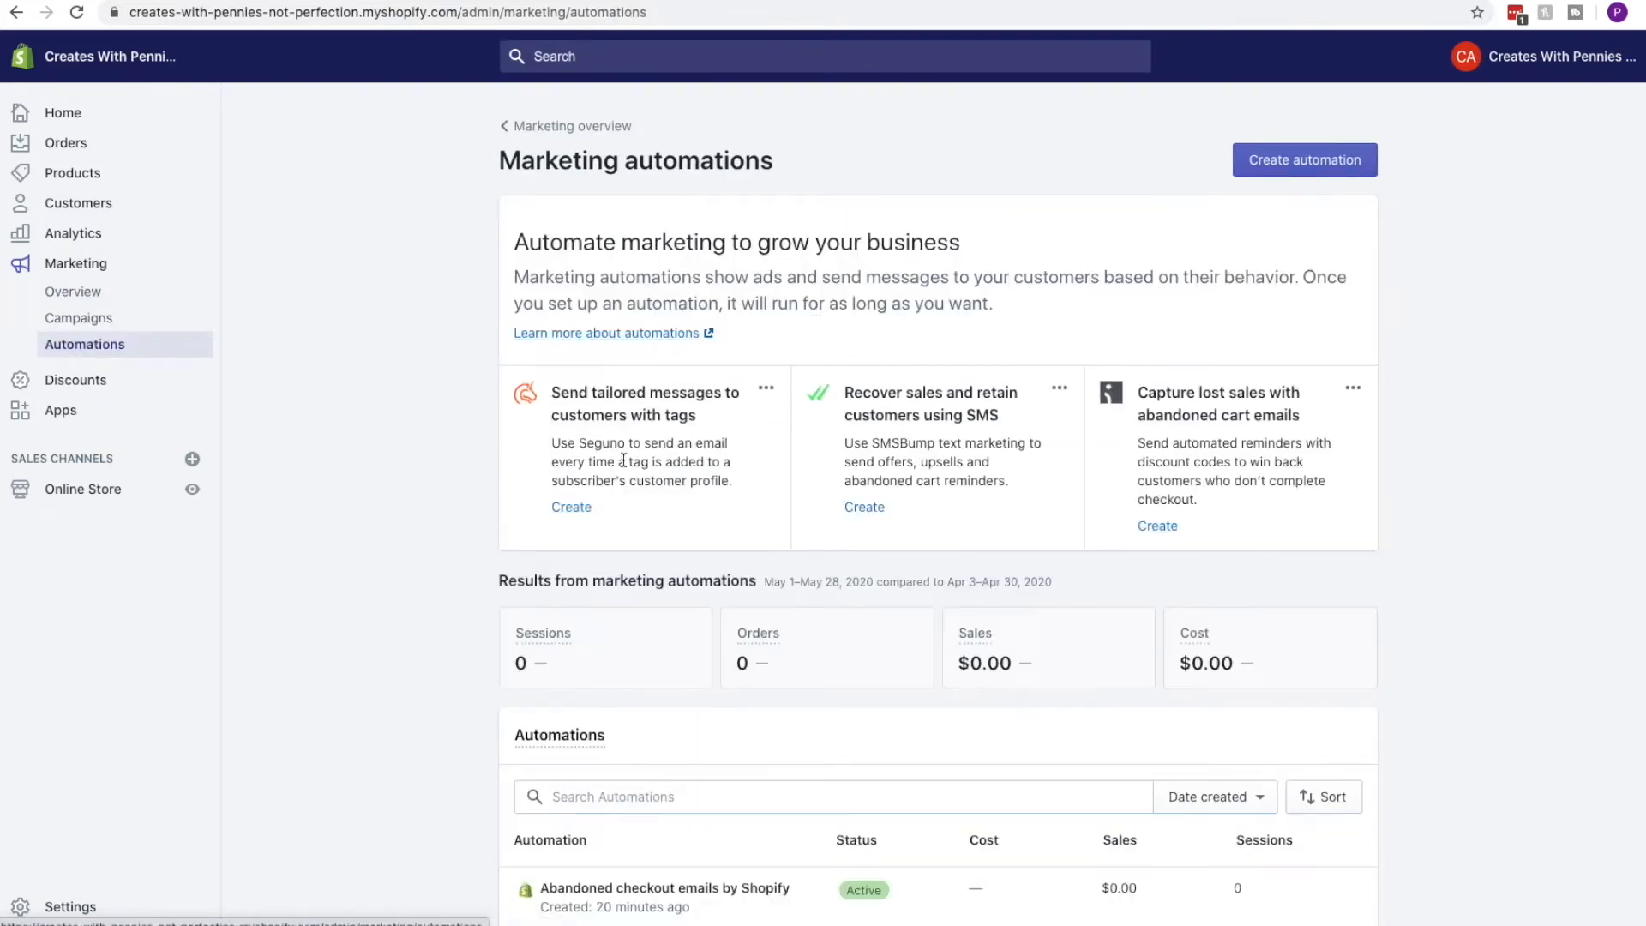
scroll(623, 460, down, 1)
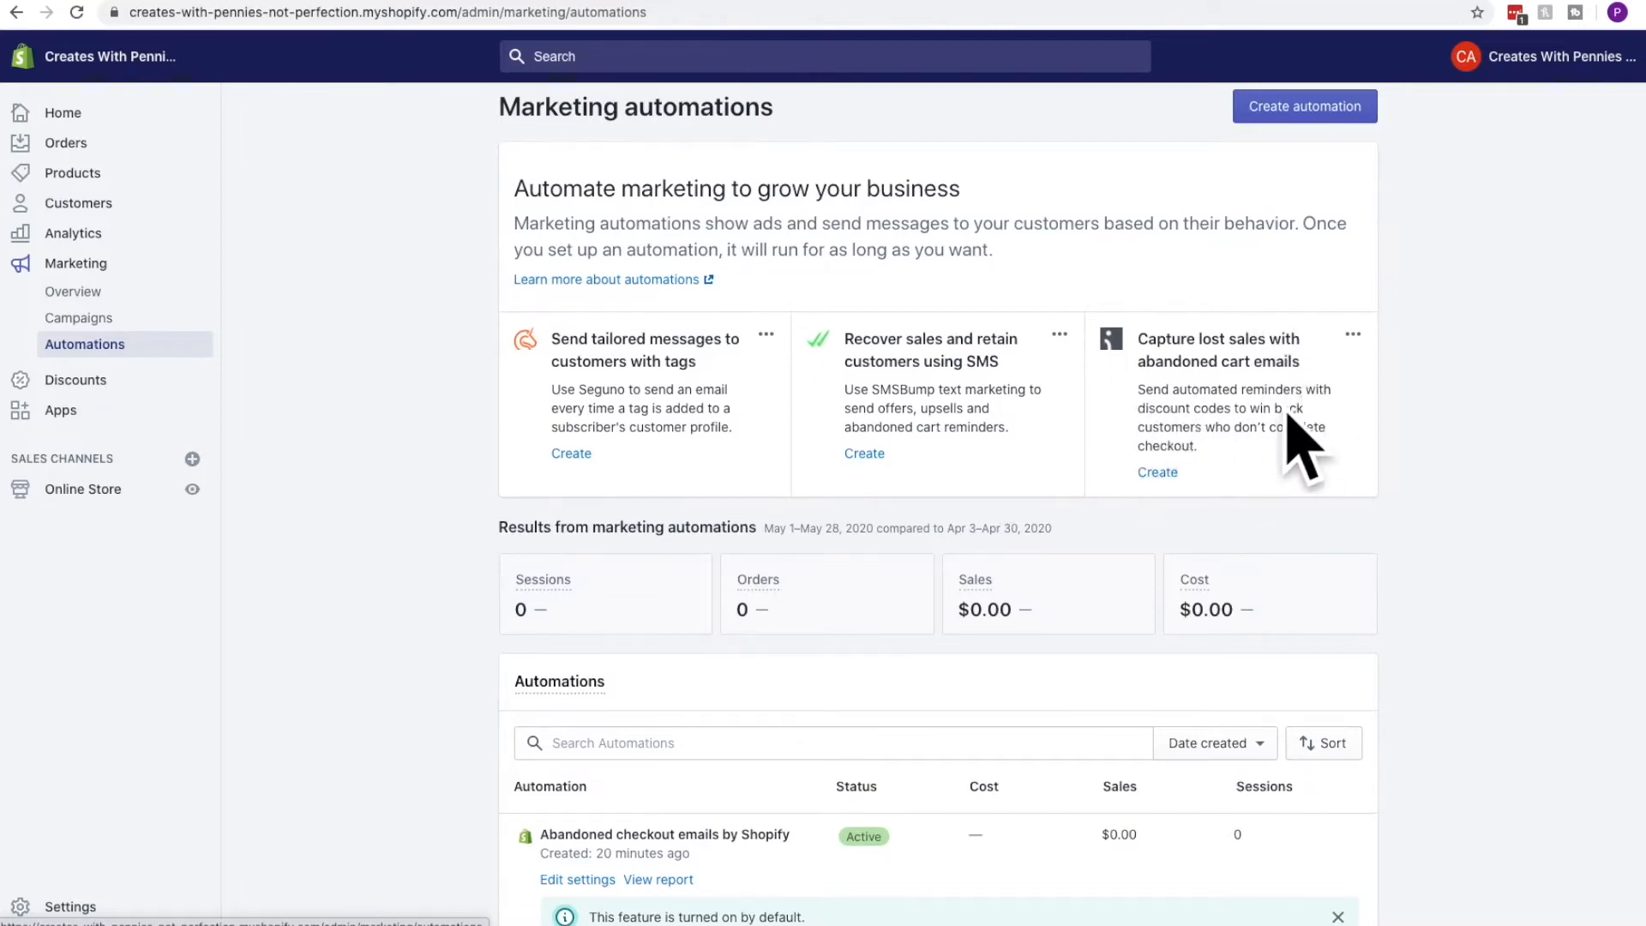
scroll(1225, 429, down, 1)
scroll(1273, 450, up, 3)
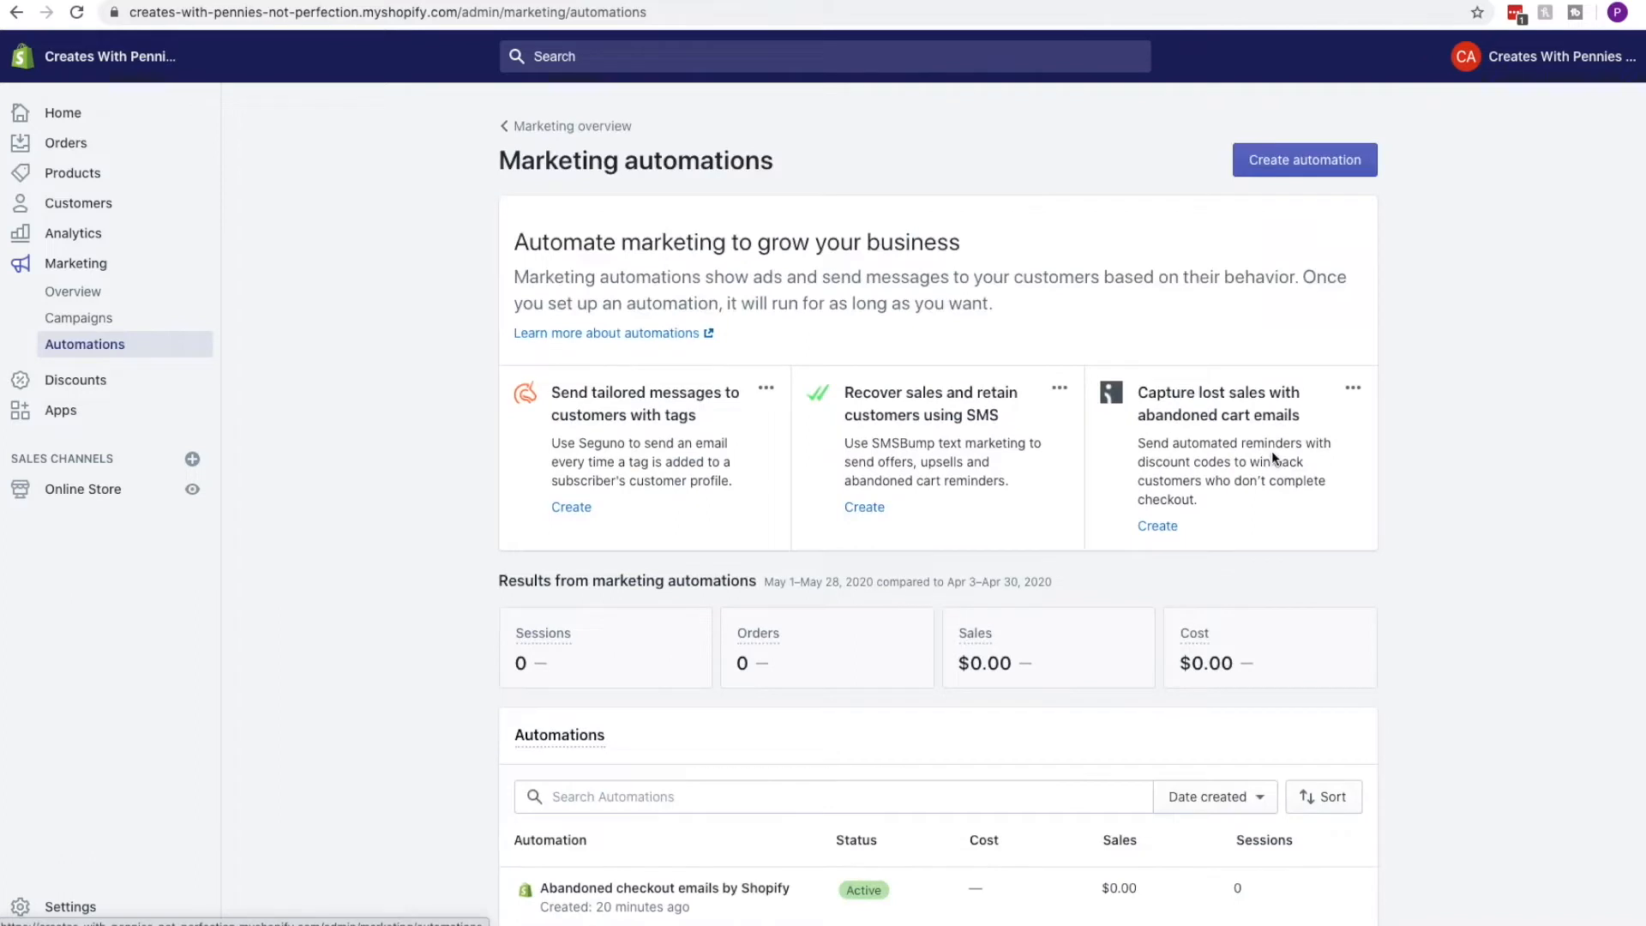
Open the Discounts section and compare its discount codes and automatic discounts pages, ending on automatic discounts.
click(76, 382)
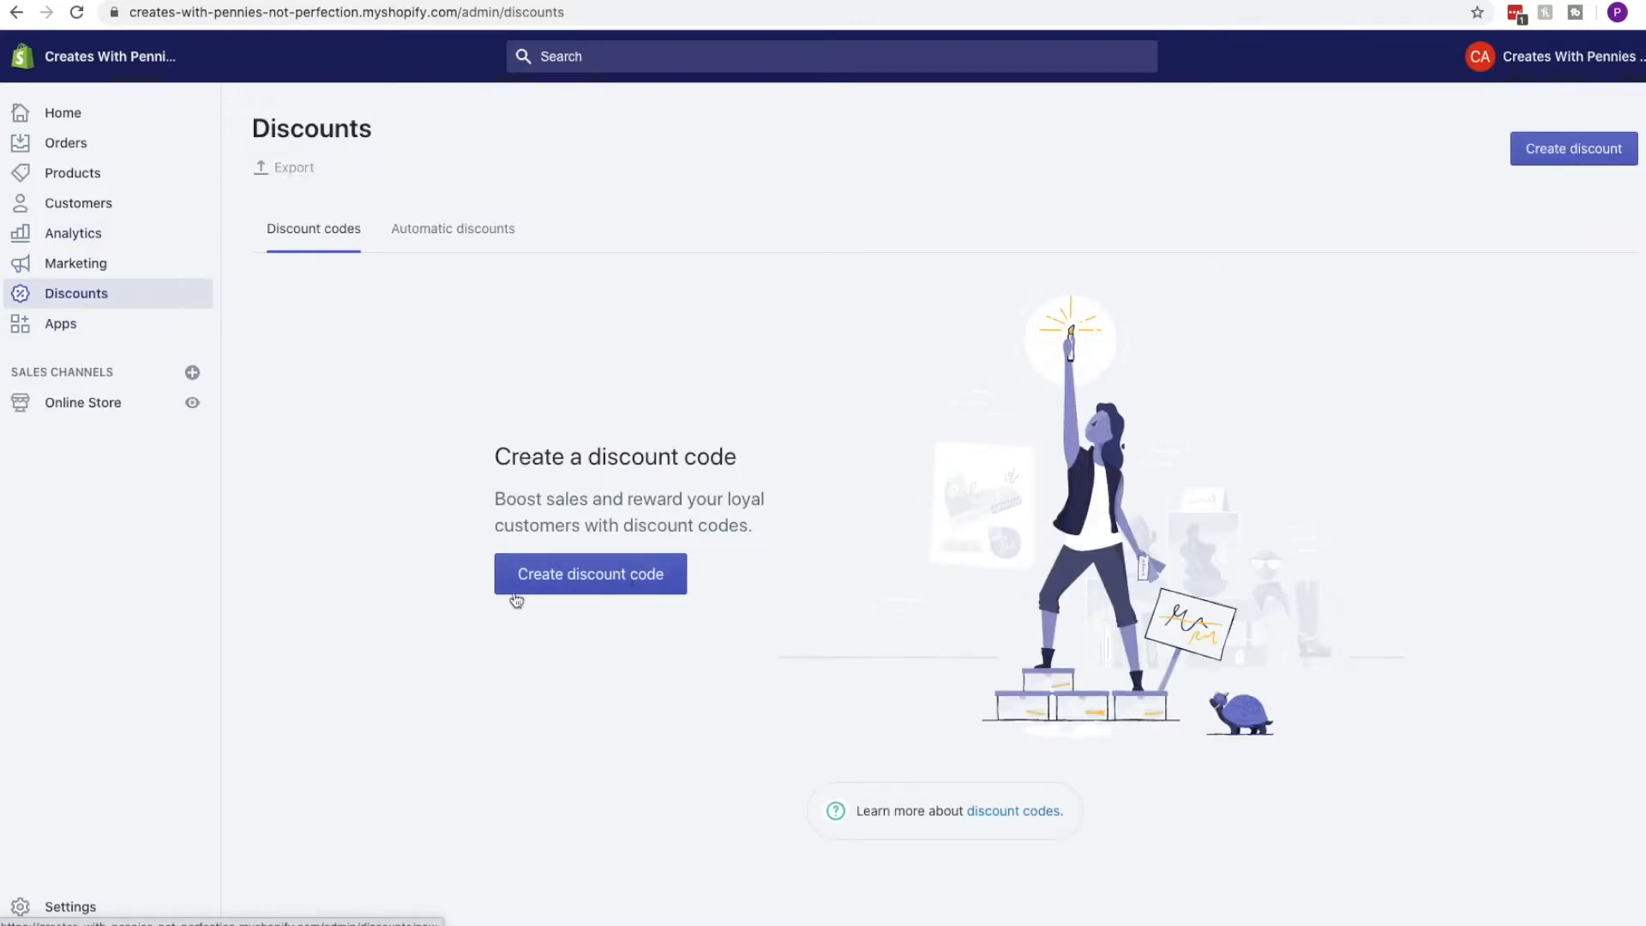
click(436, 229)
click(293, 233)
click(441, 230)
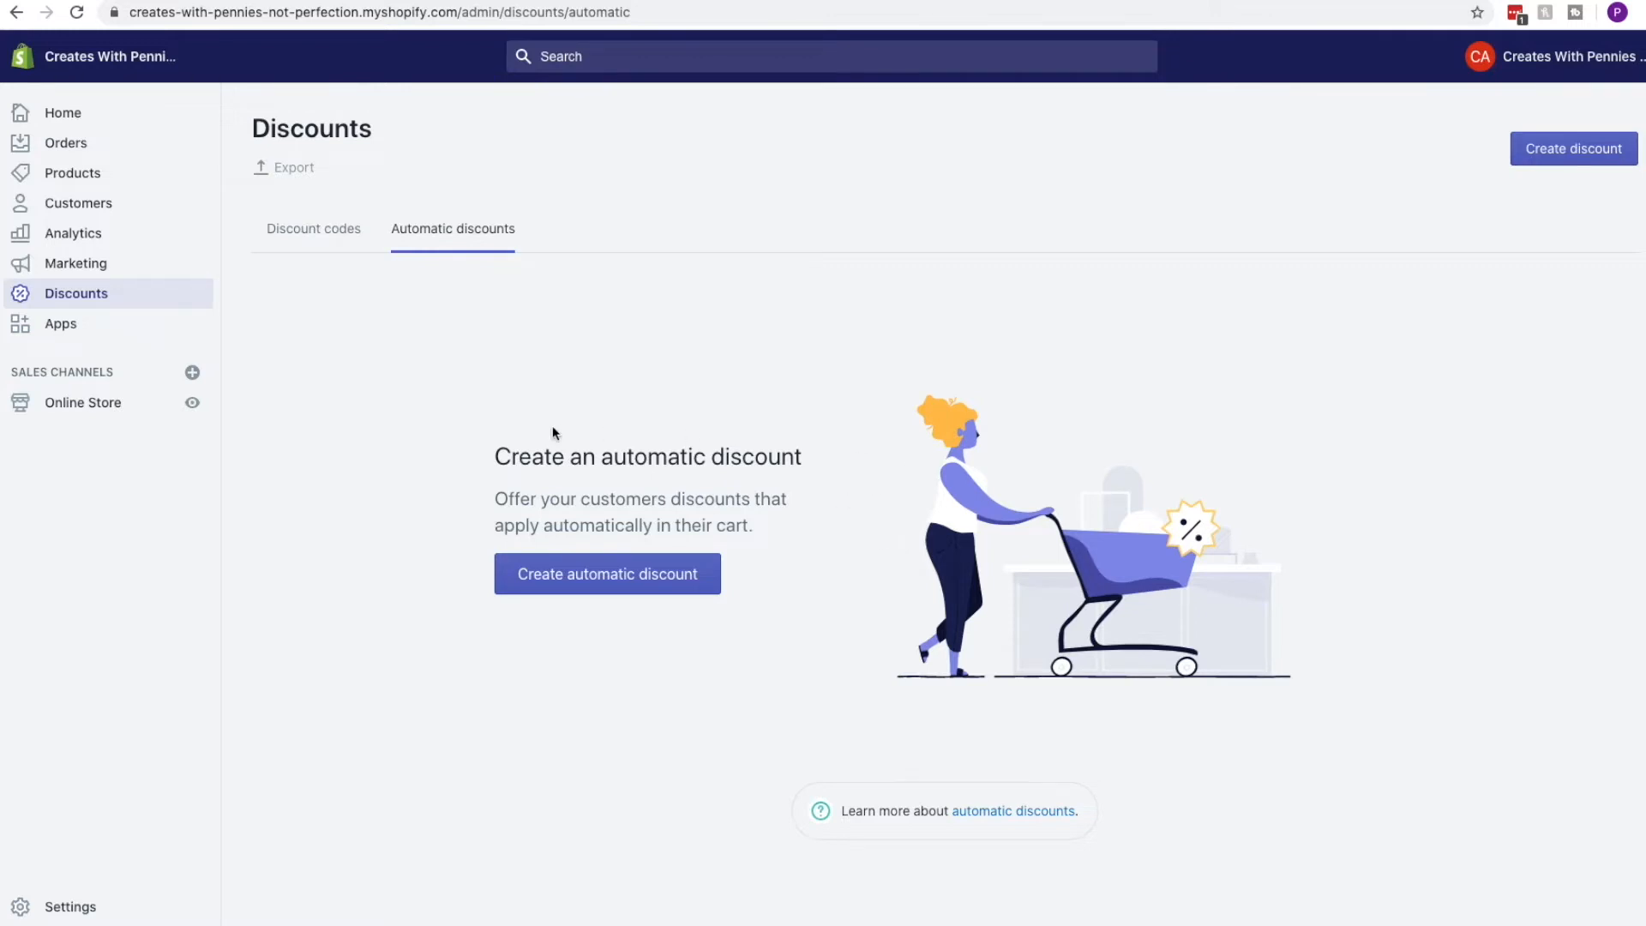
Visit the Shopify App Store from the Apps section and search it for digital downloads.
click(91, 331)
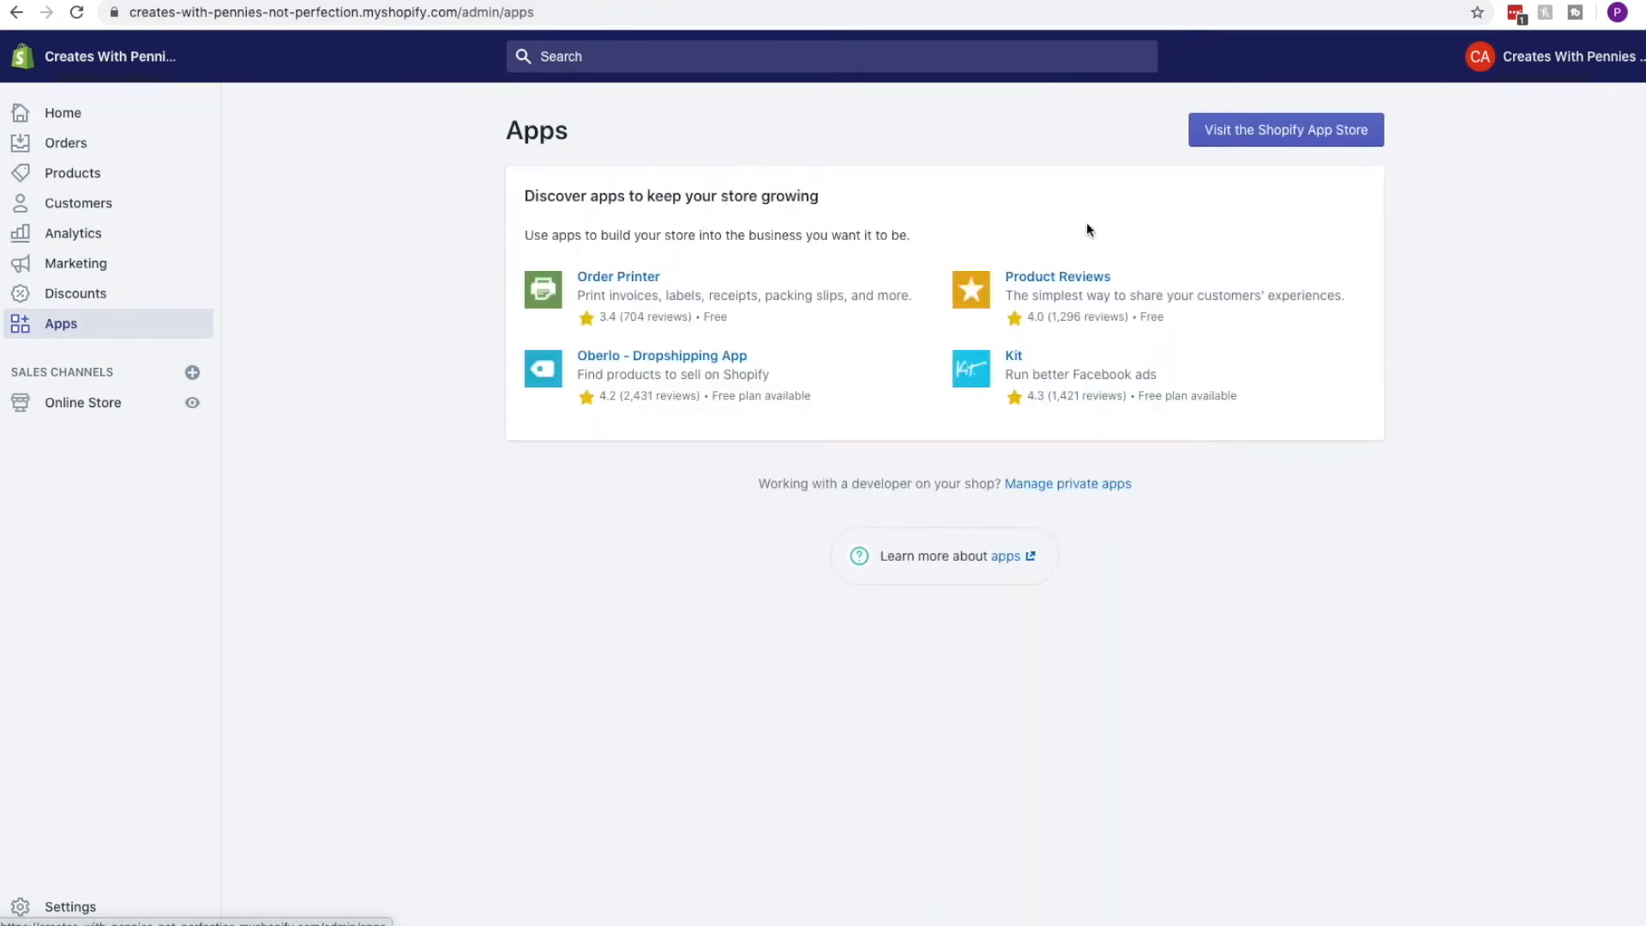
click(1274, 142)
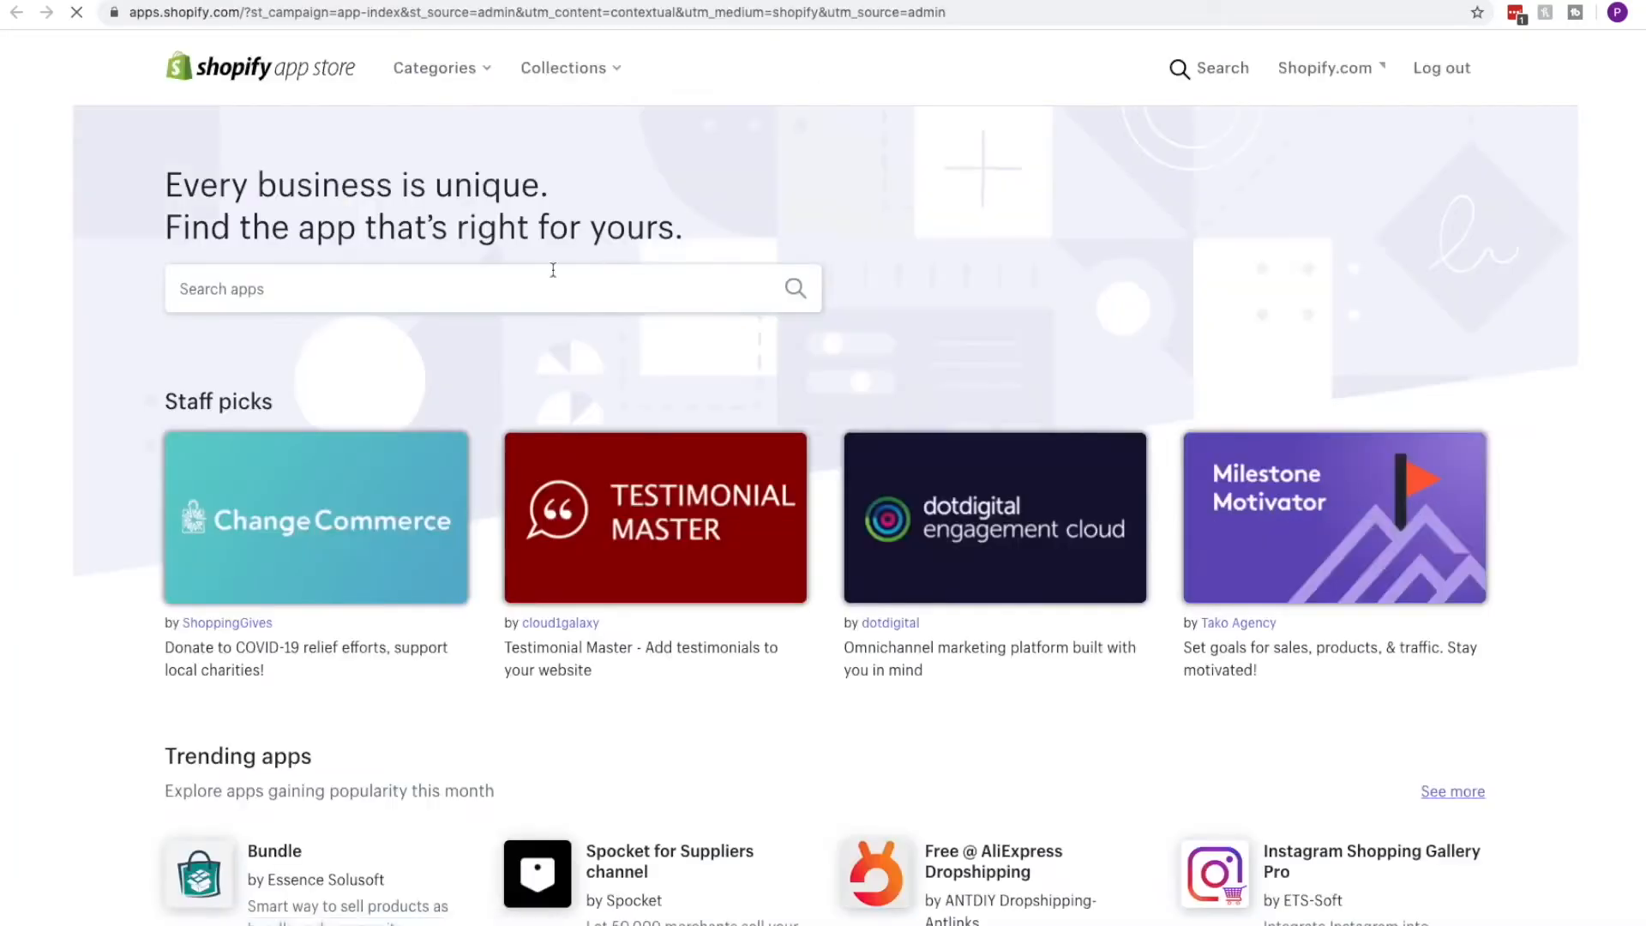
click(548, 290)
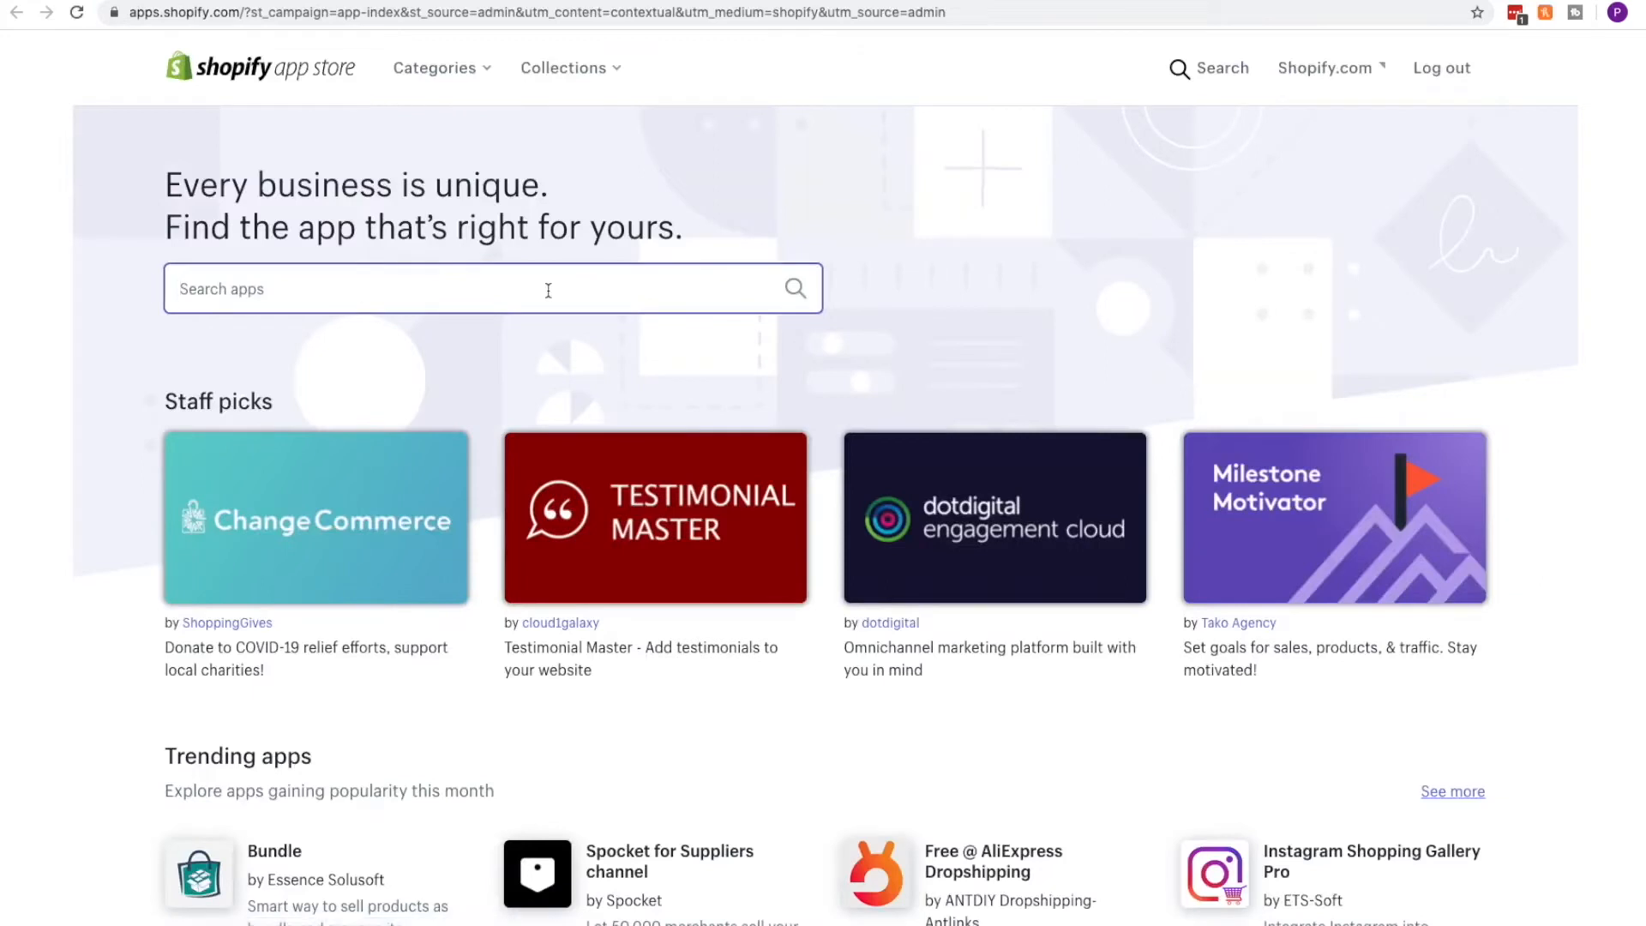
text(digital)
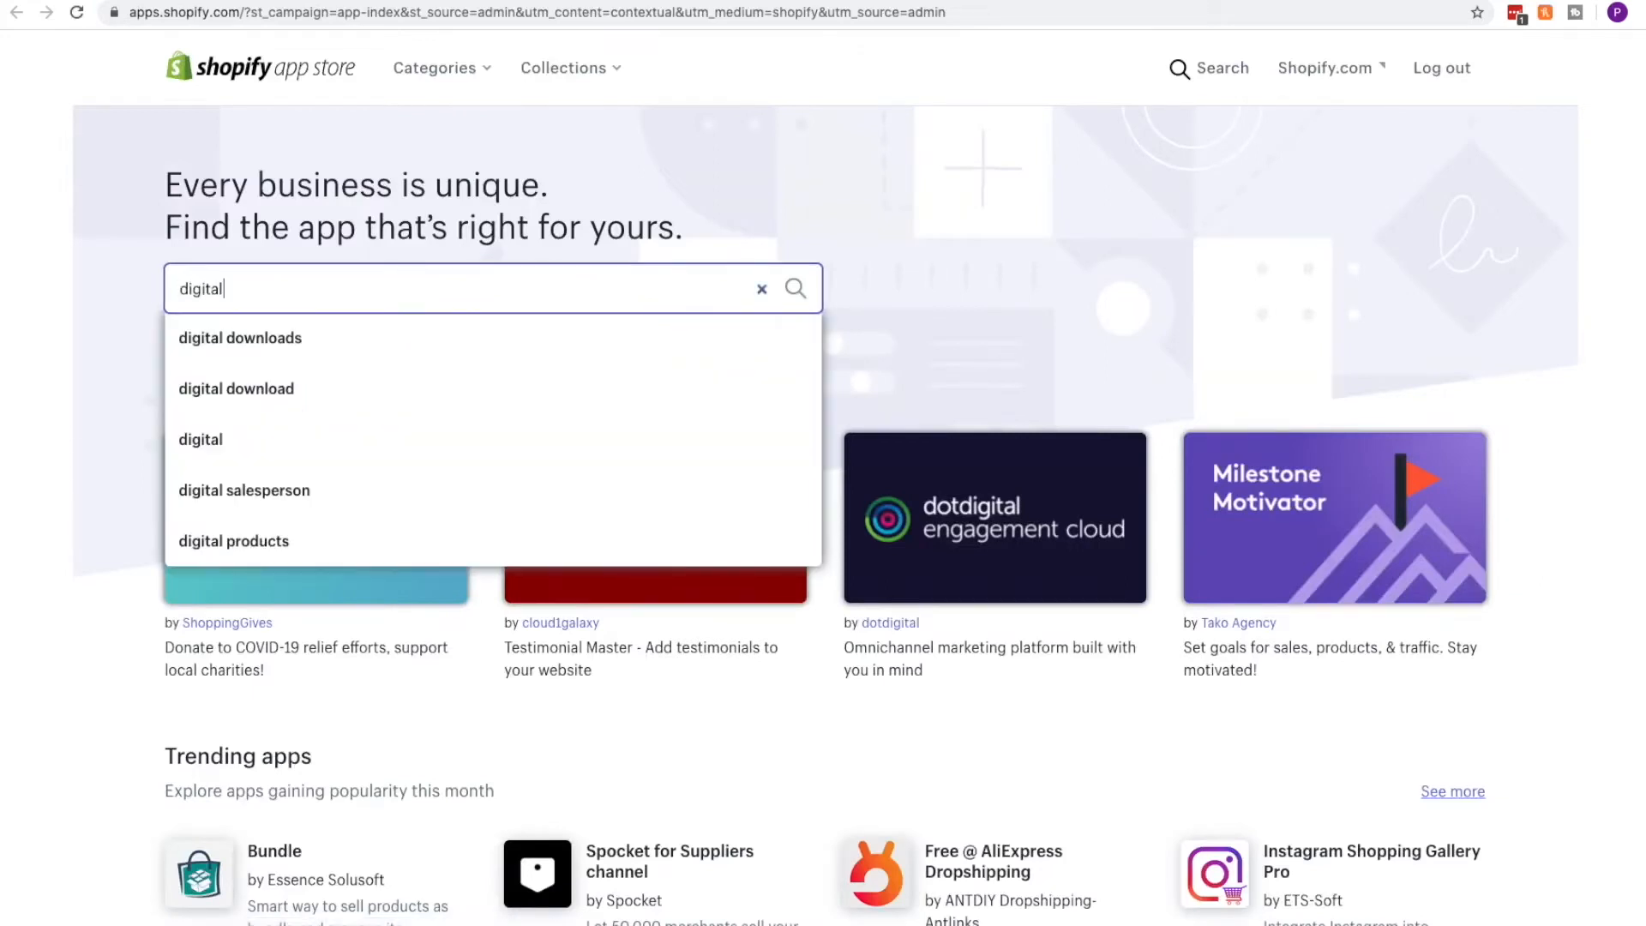
click(316, 355)
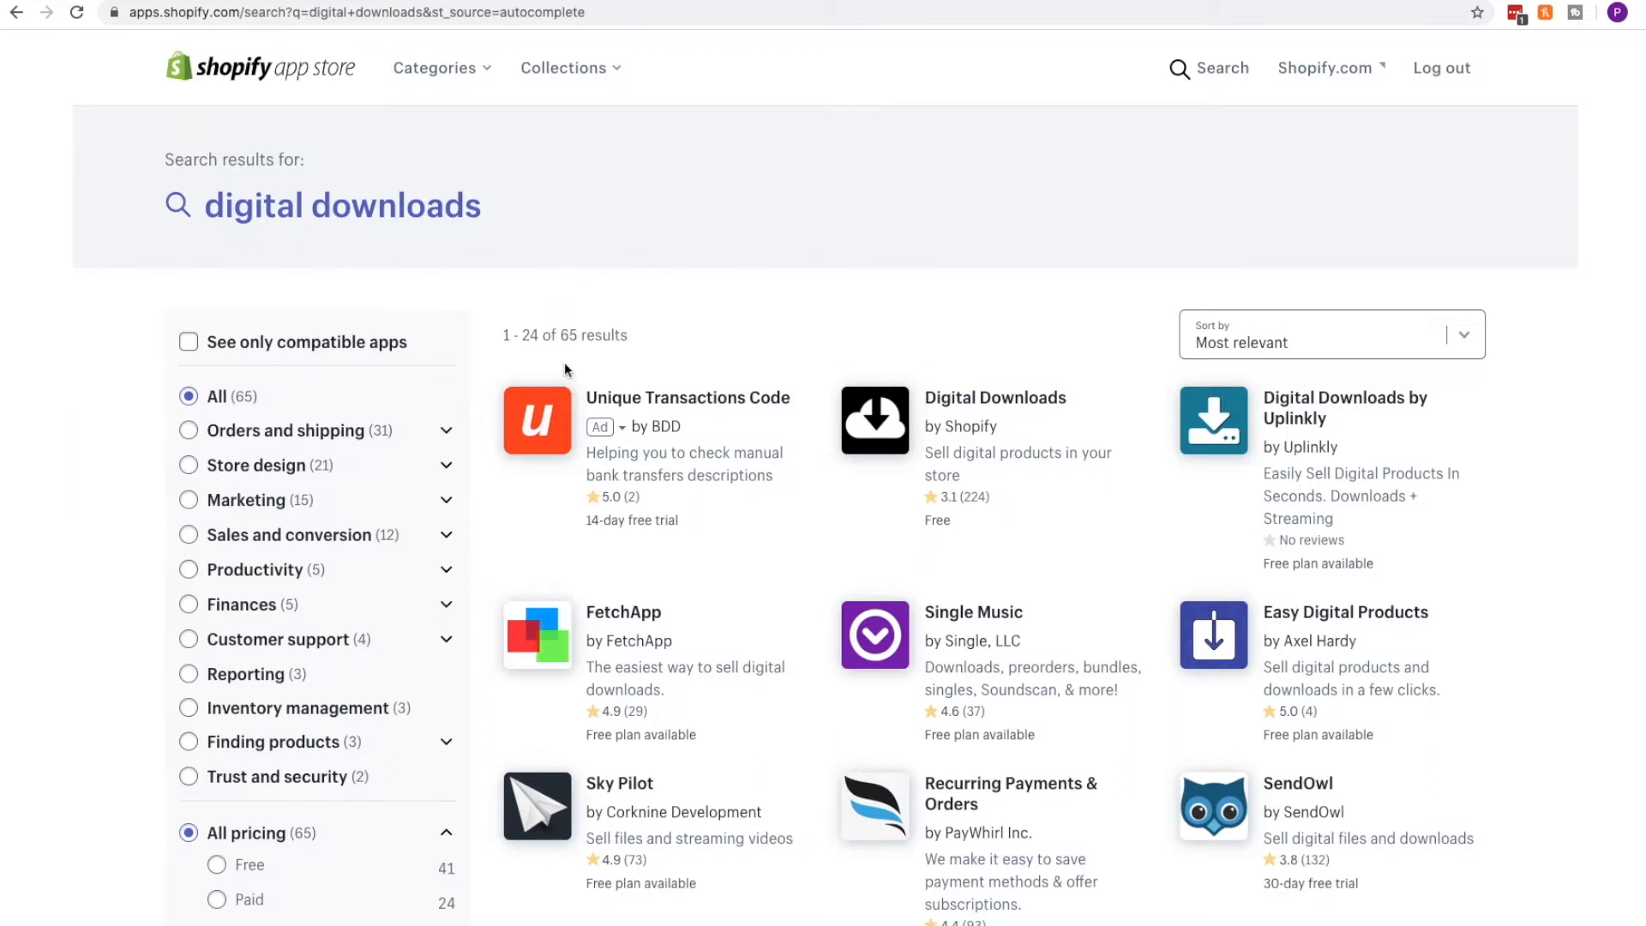
scroll(943, 261, down, 1)
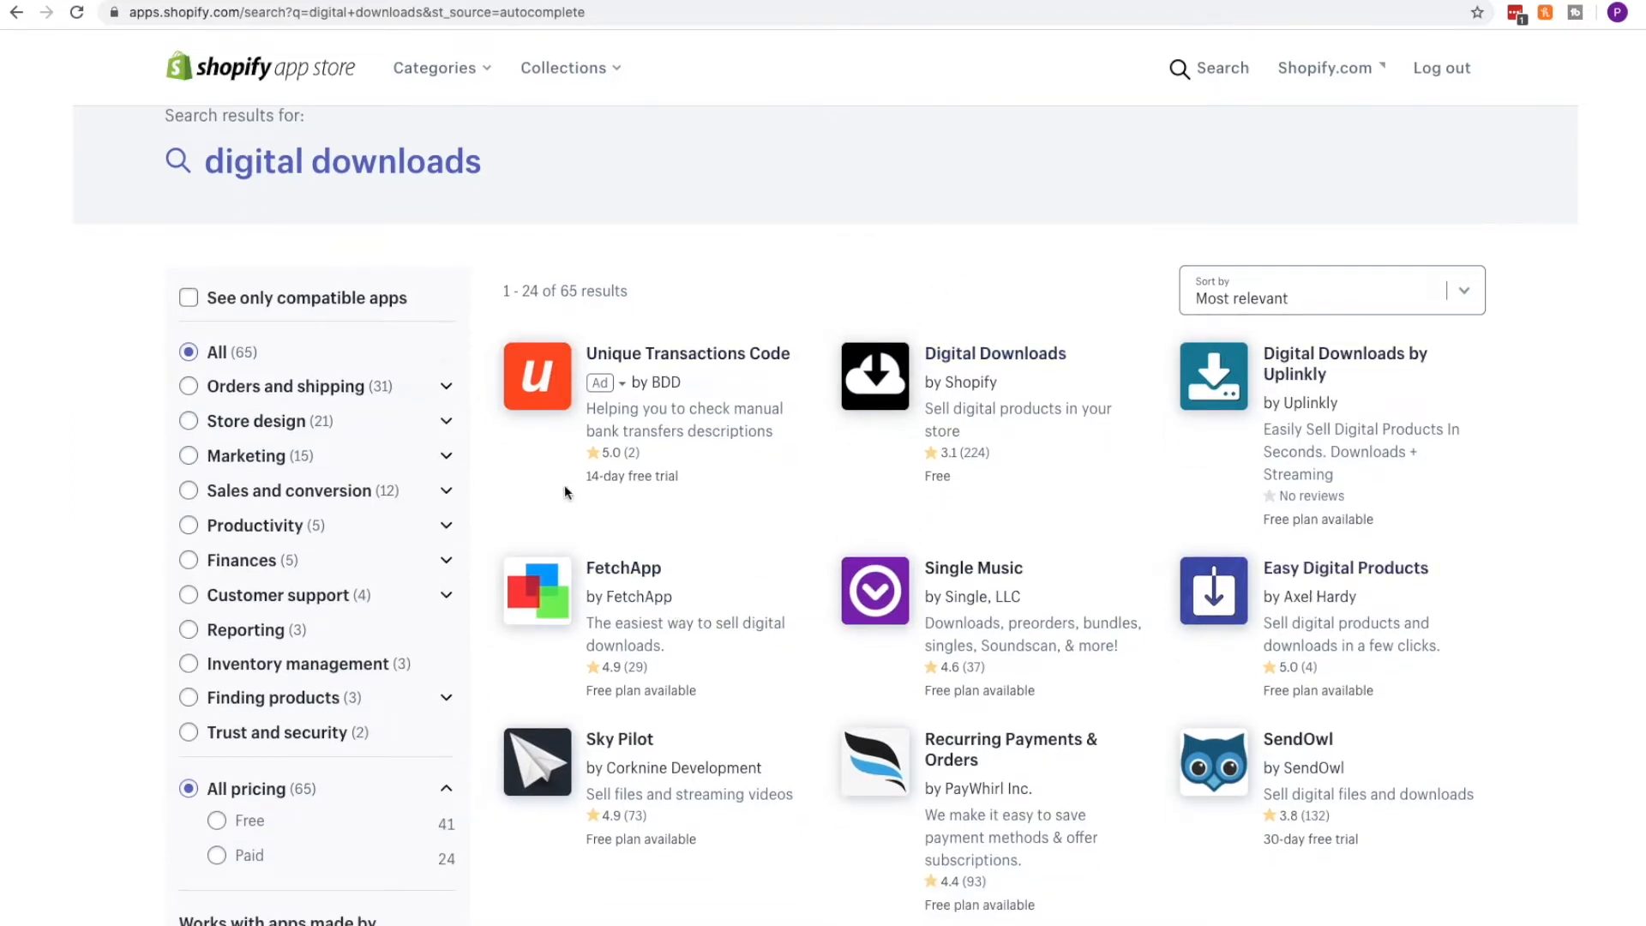
Install the free Digital Downloads app by Shopify on the store.
click(961, 362)
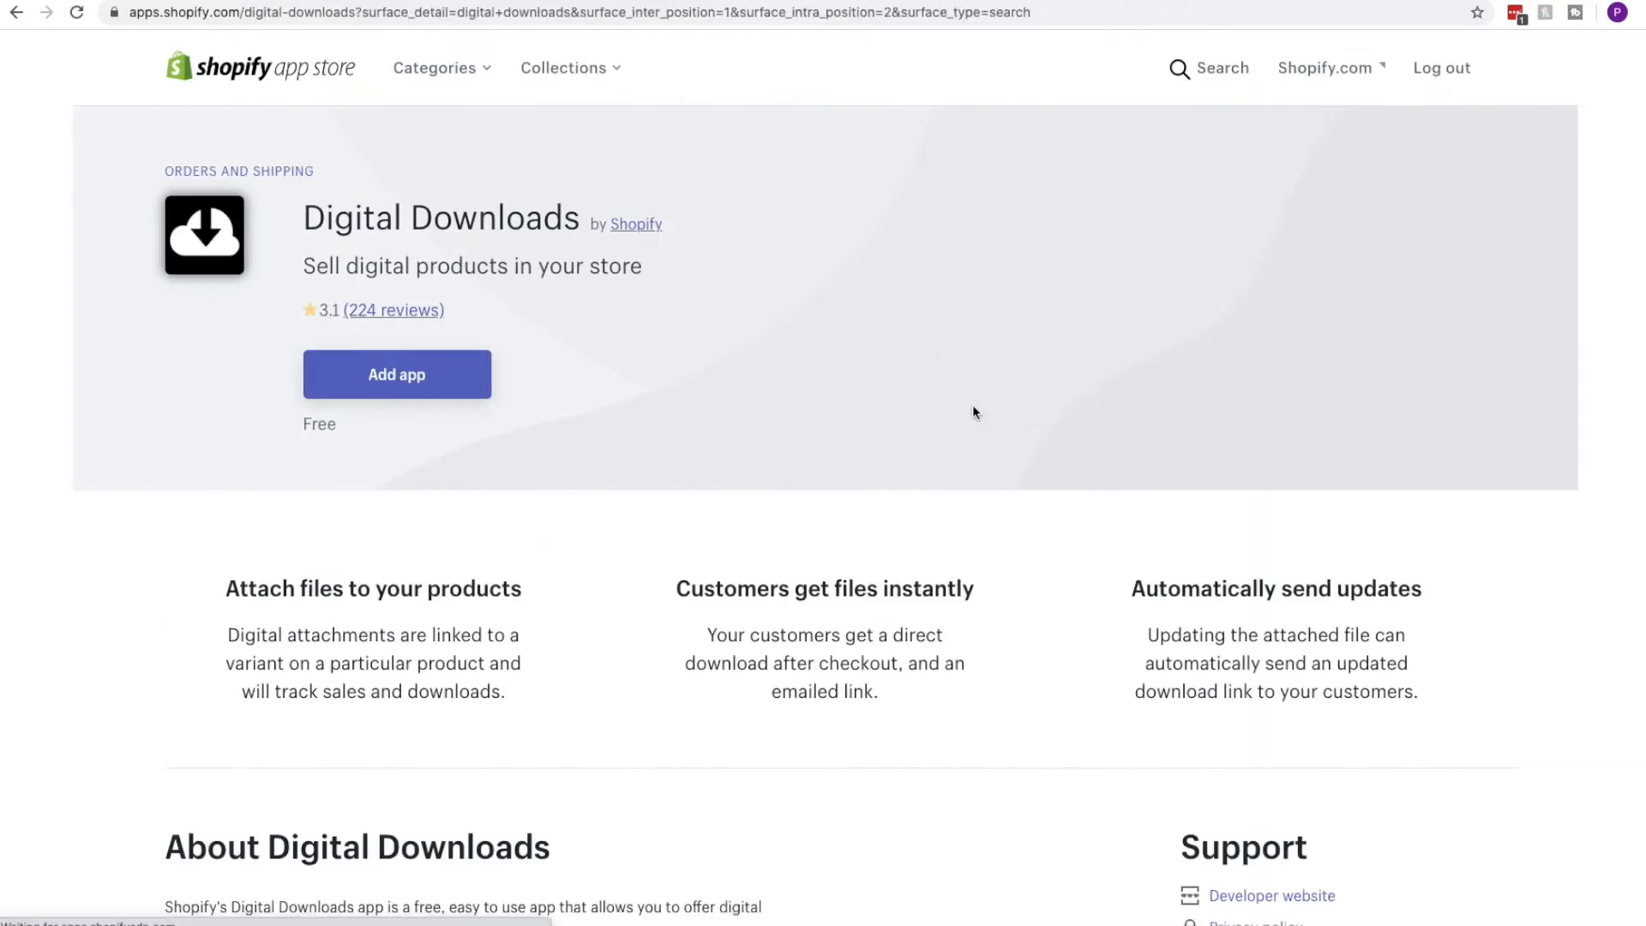
click(406, 384)
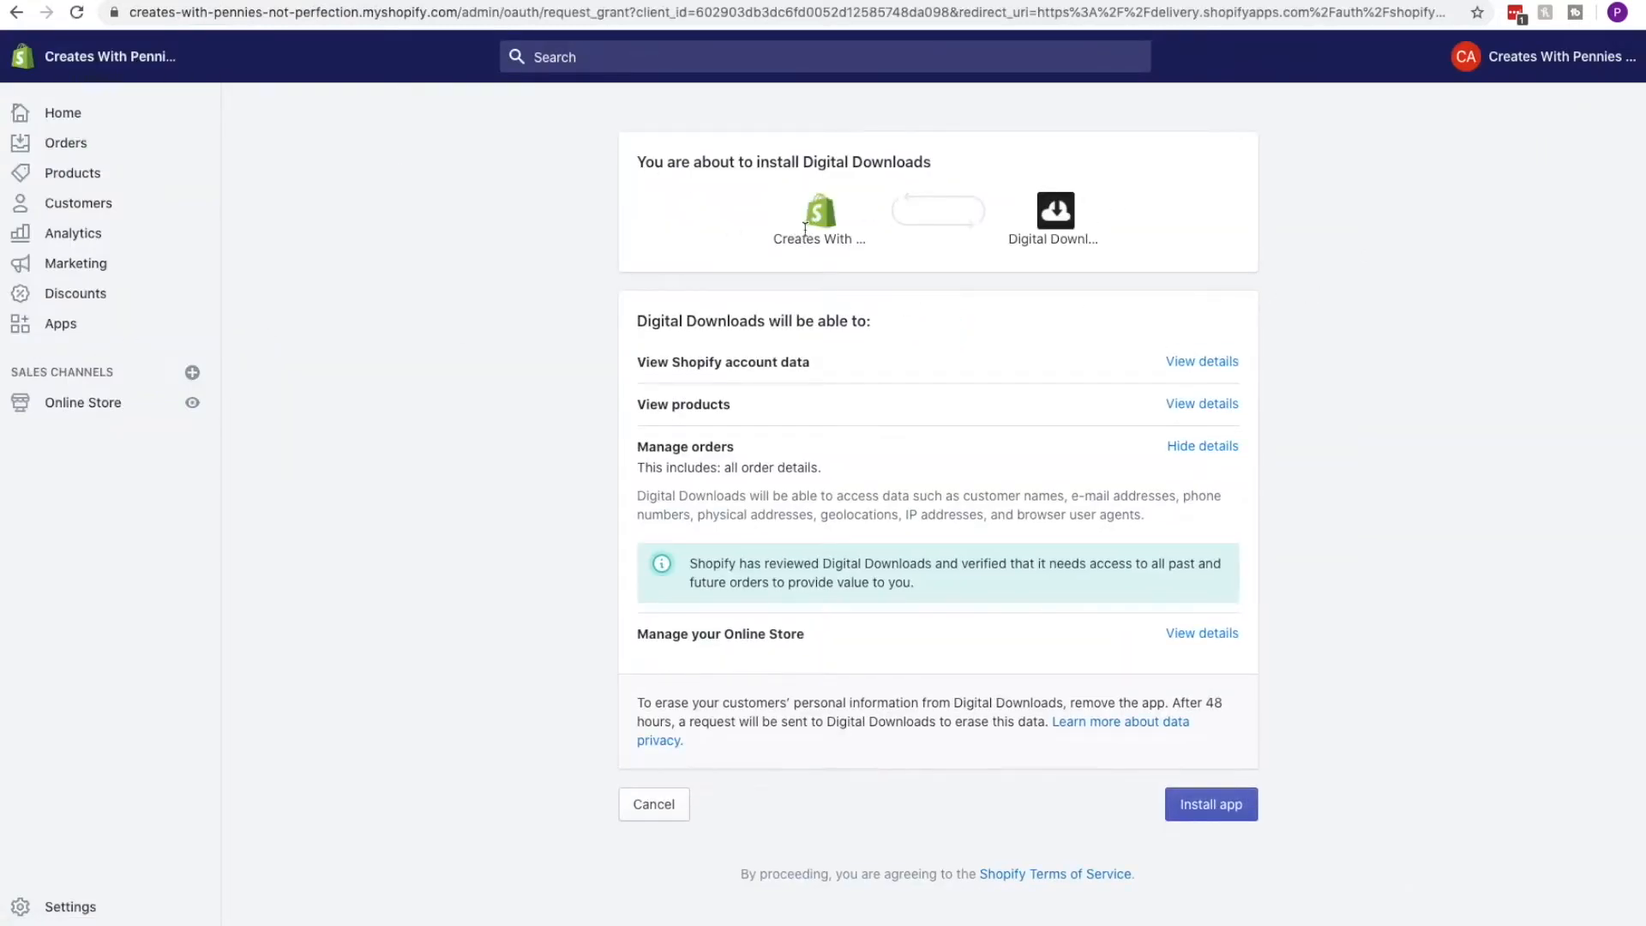
click(1231, 809)
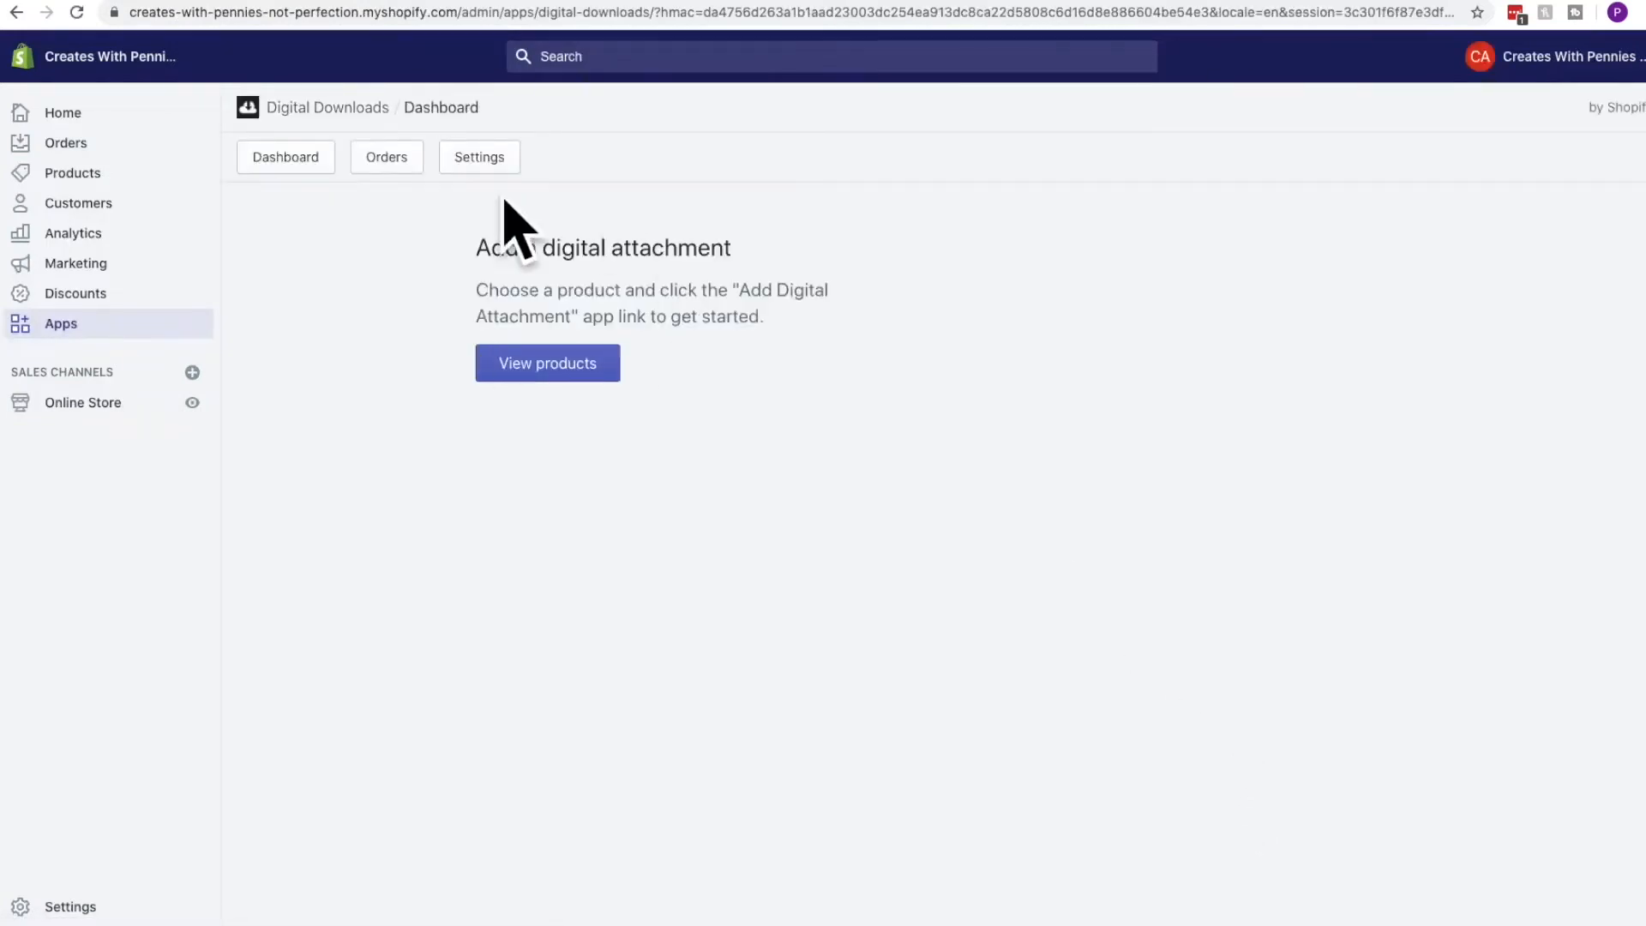
Start a new product in the Products section and title it Credit Report Ebooks.
click(90, 175)
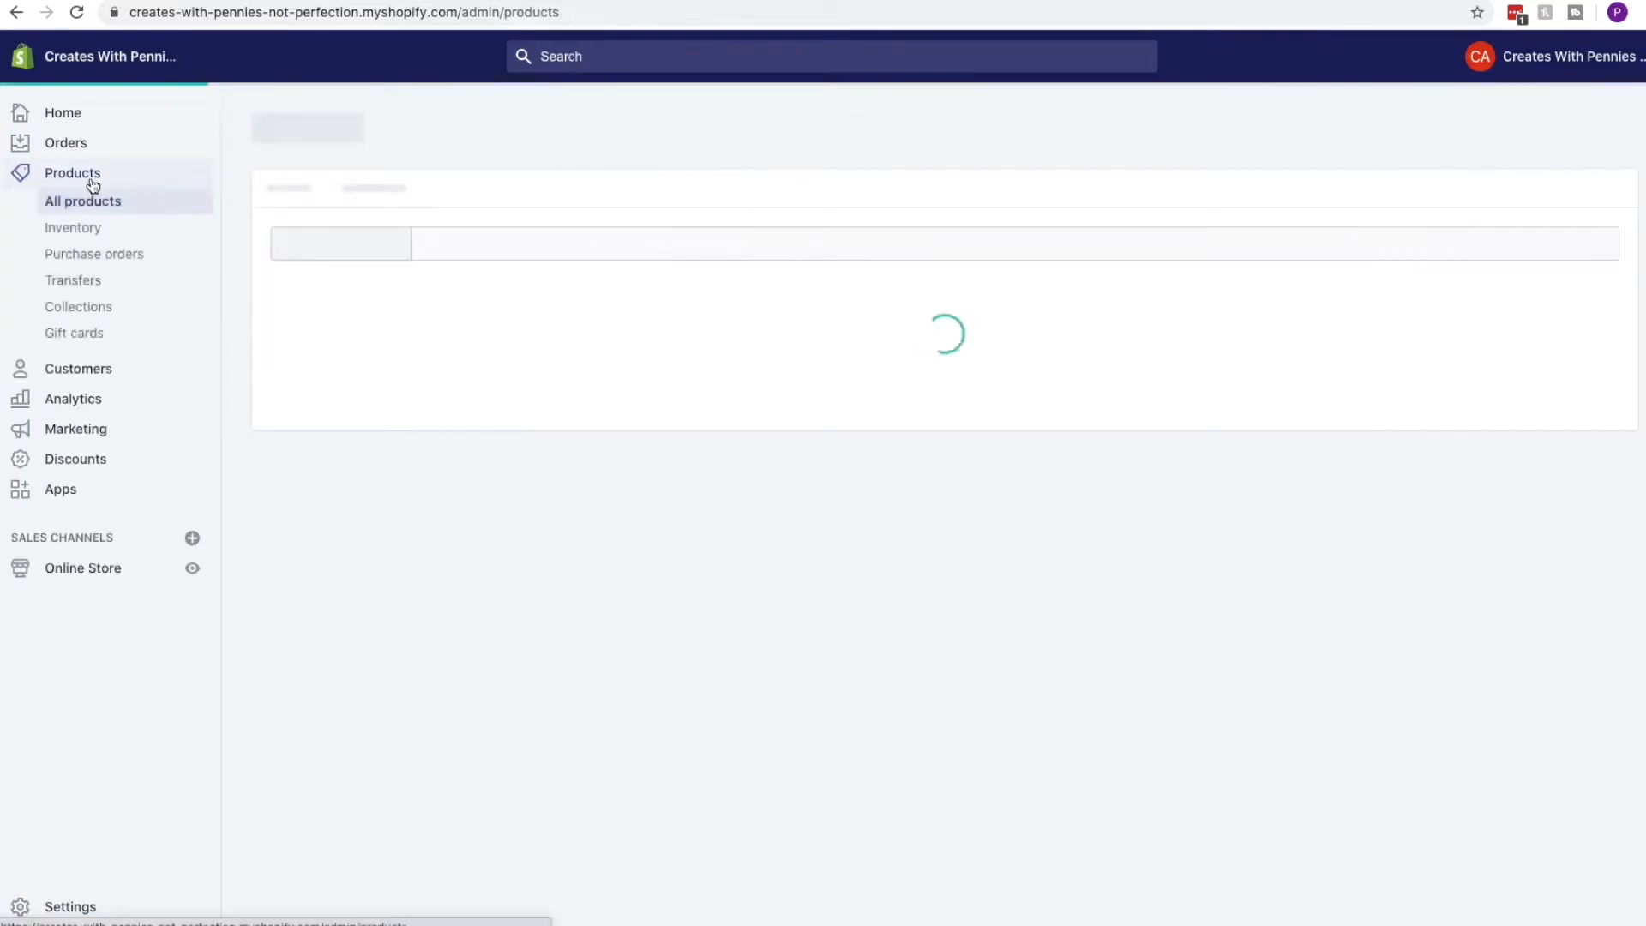
click(614, 506)
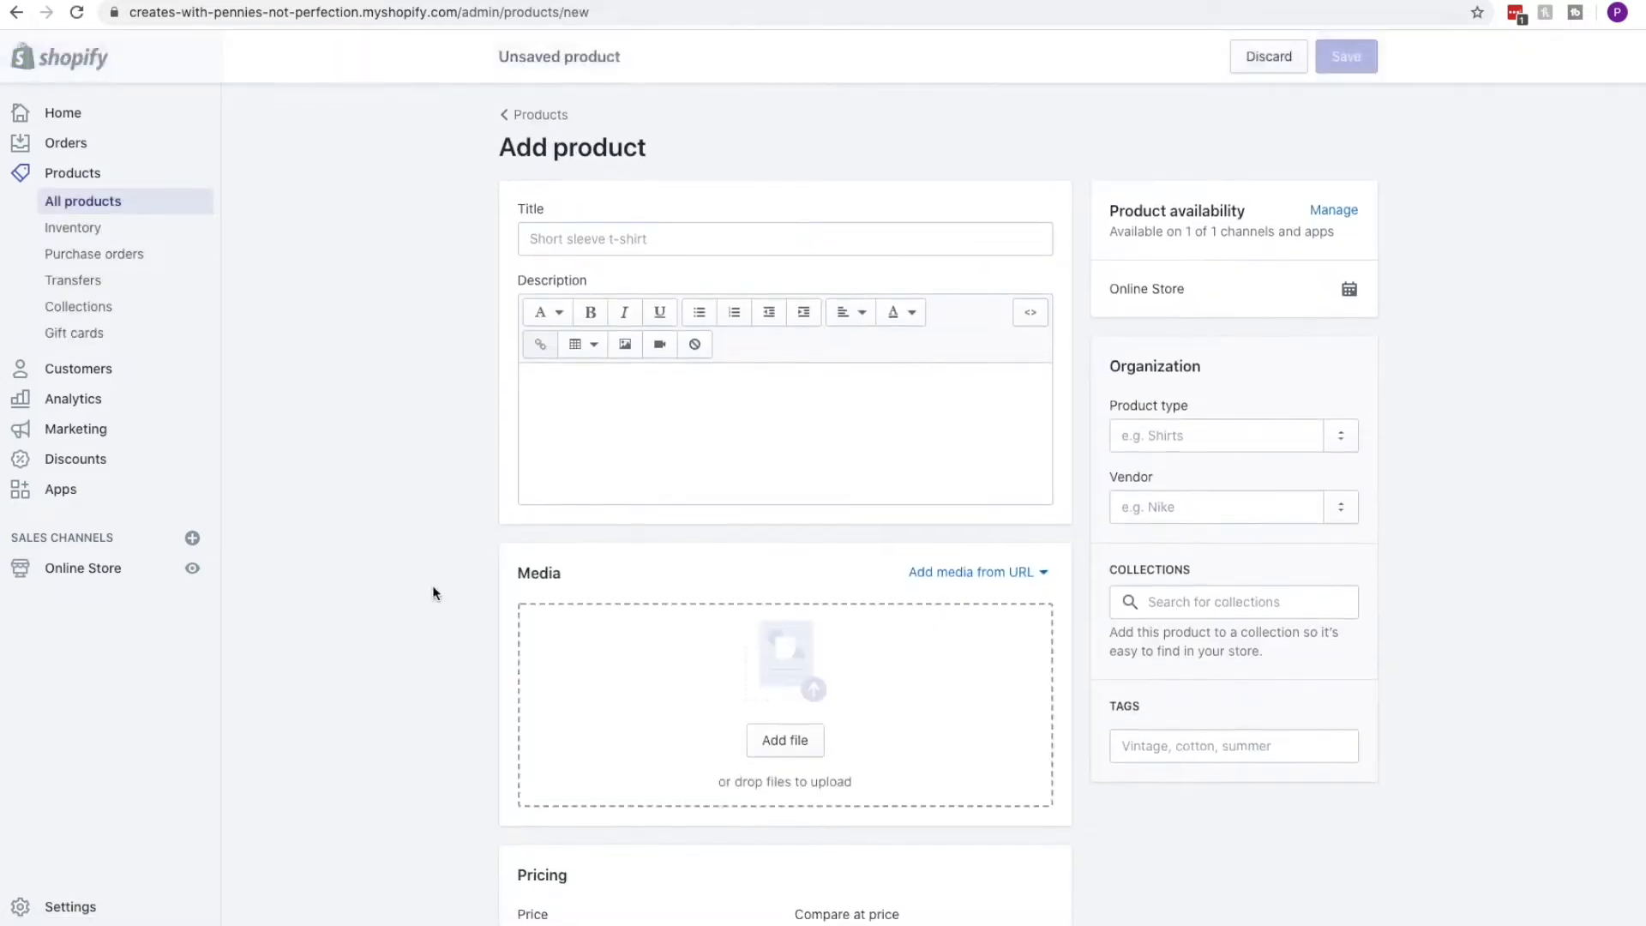
click(573, 245)
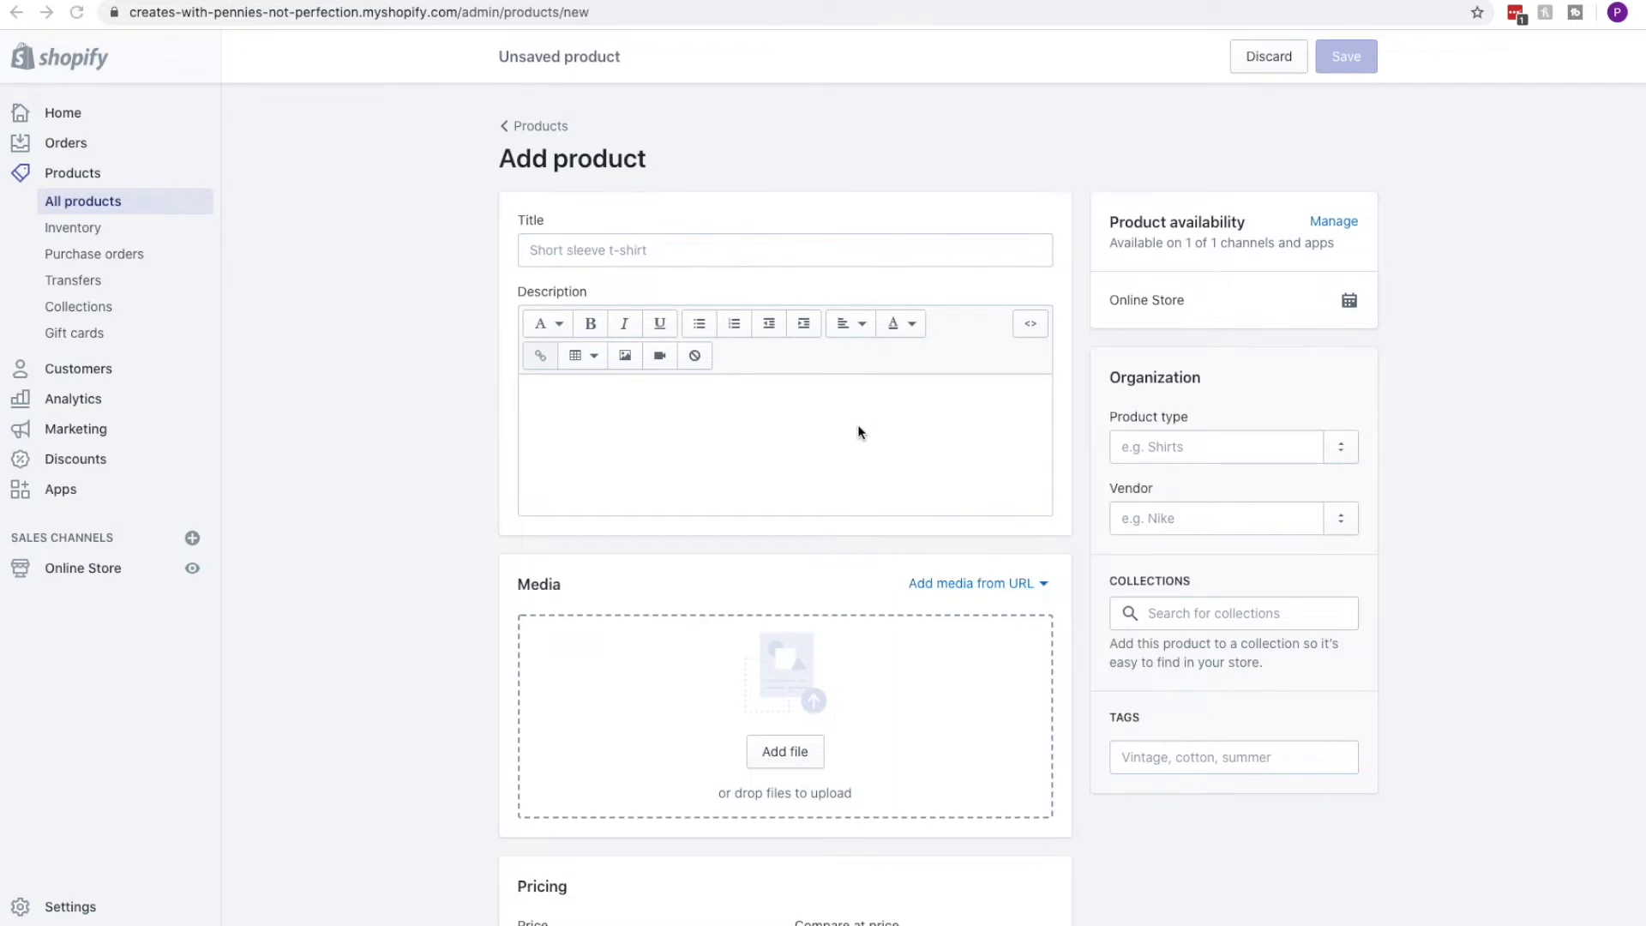
click(816, 251)
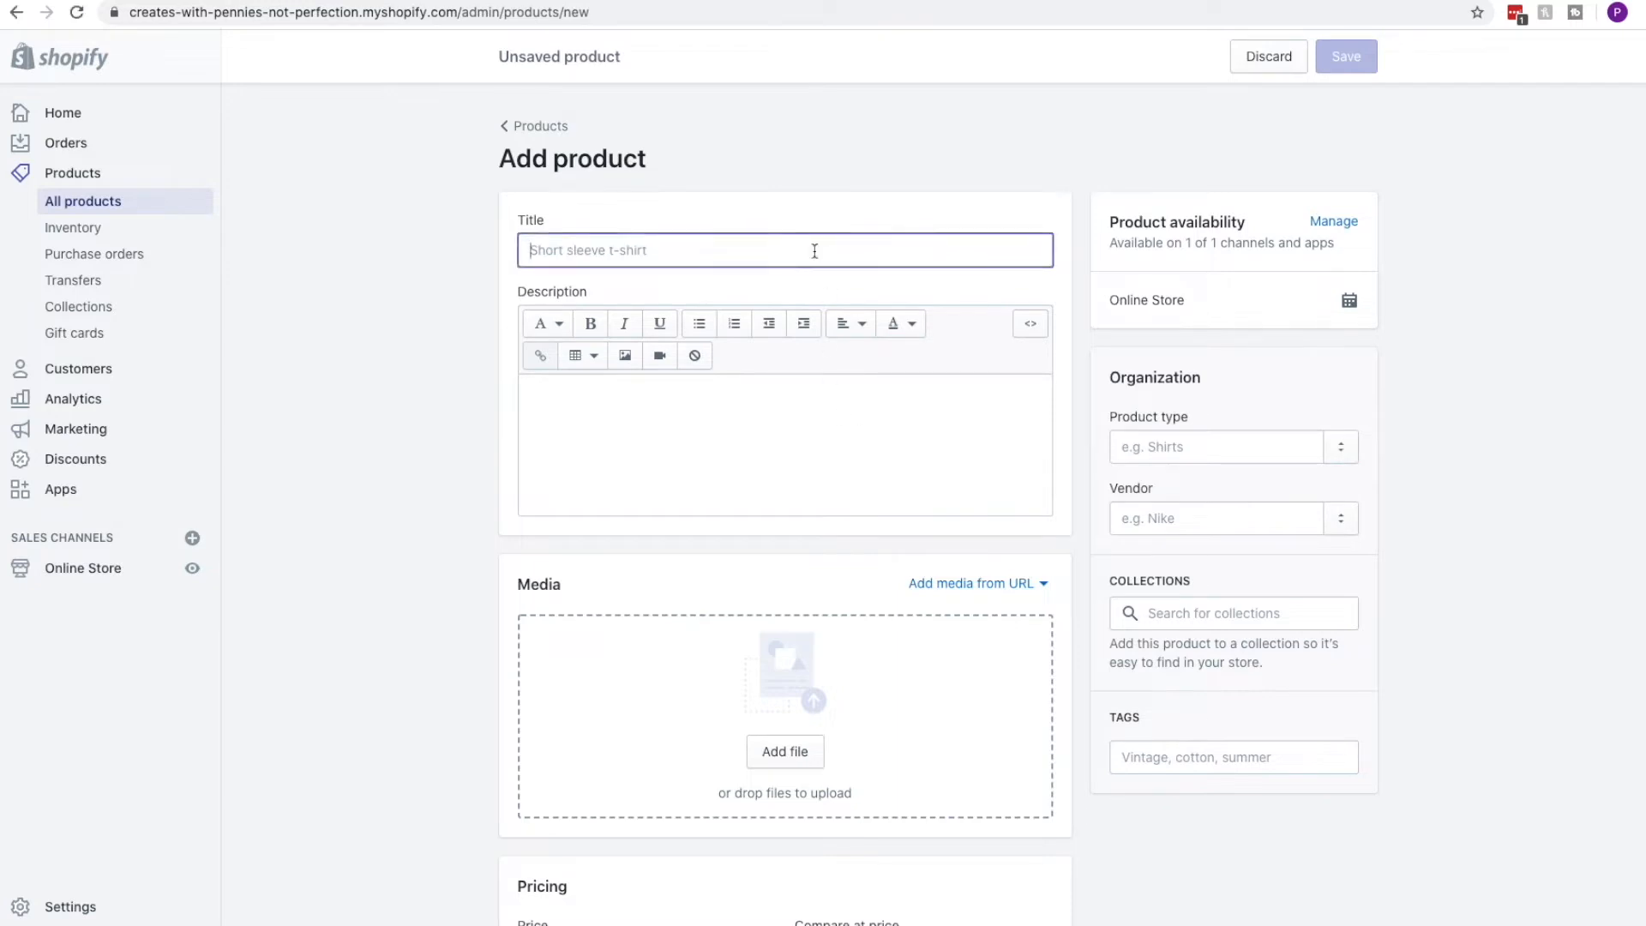
text(Cr)
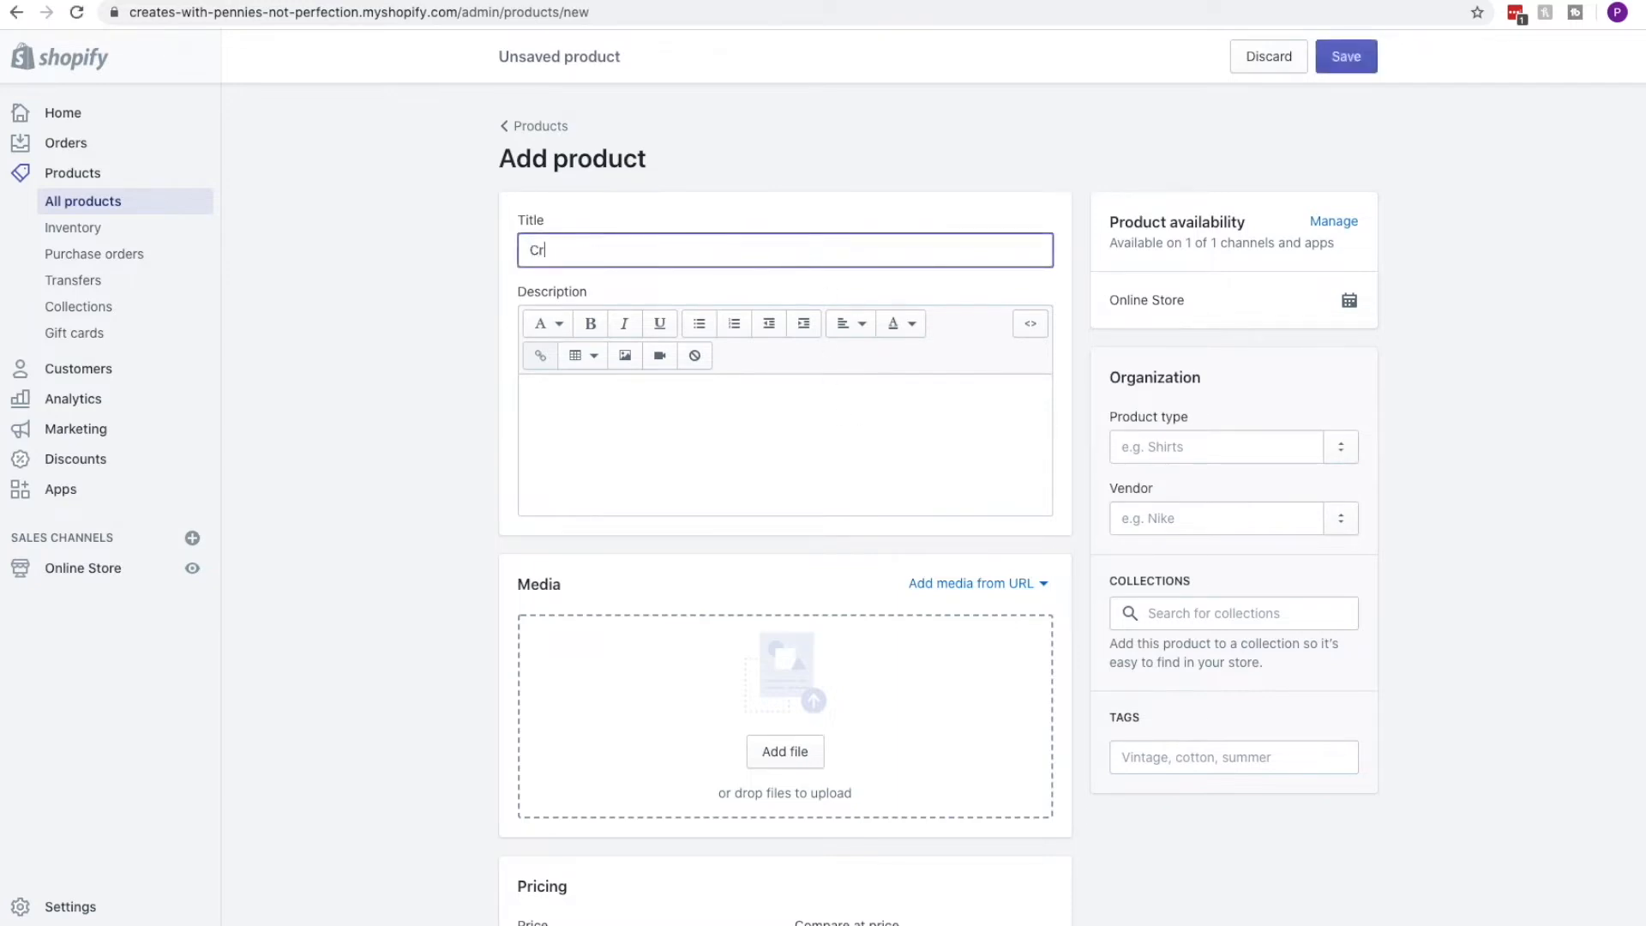
text(edit Report Ebo)
key(Tab)
key(Tab)
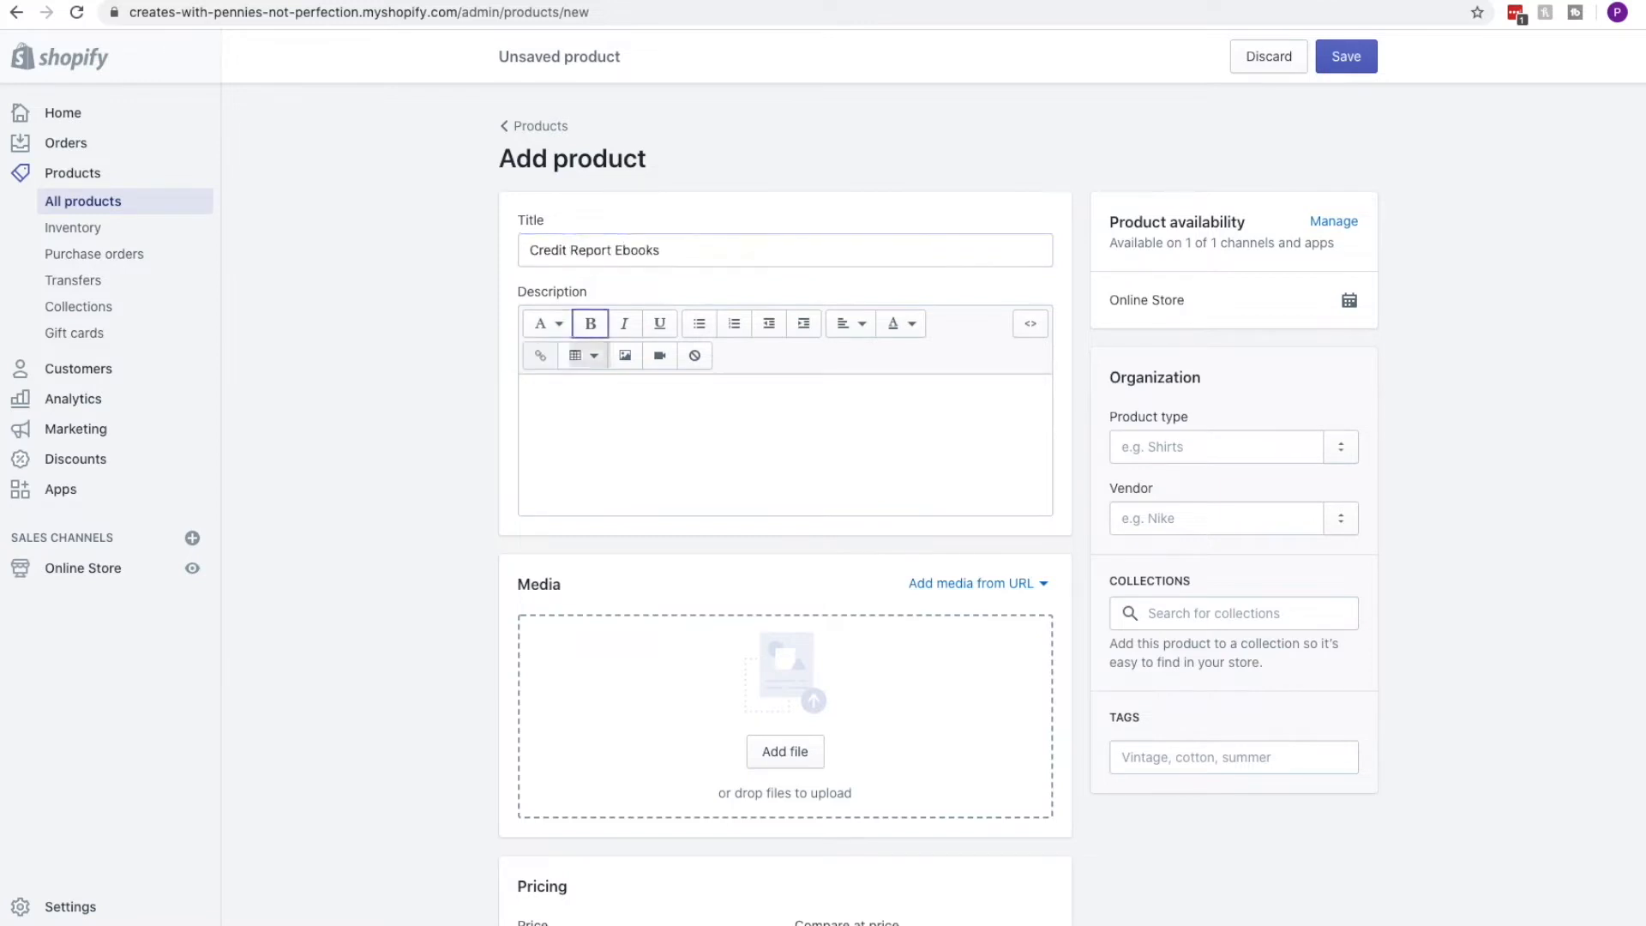
Enter the product description "Understand your credit report with this ebook.".
click(691, 447)
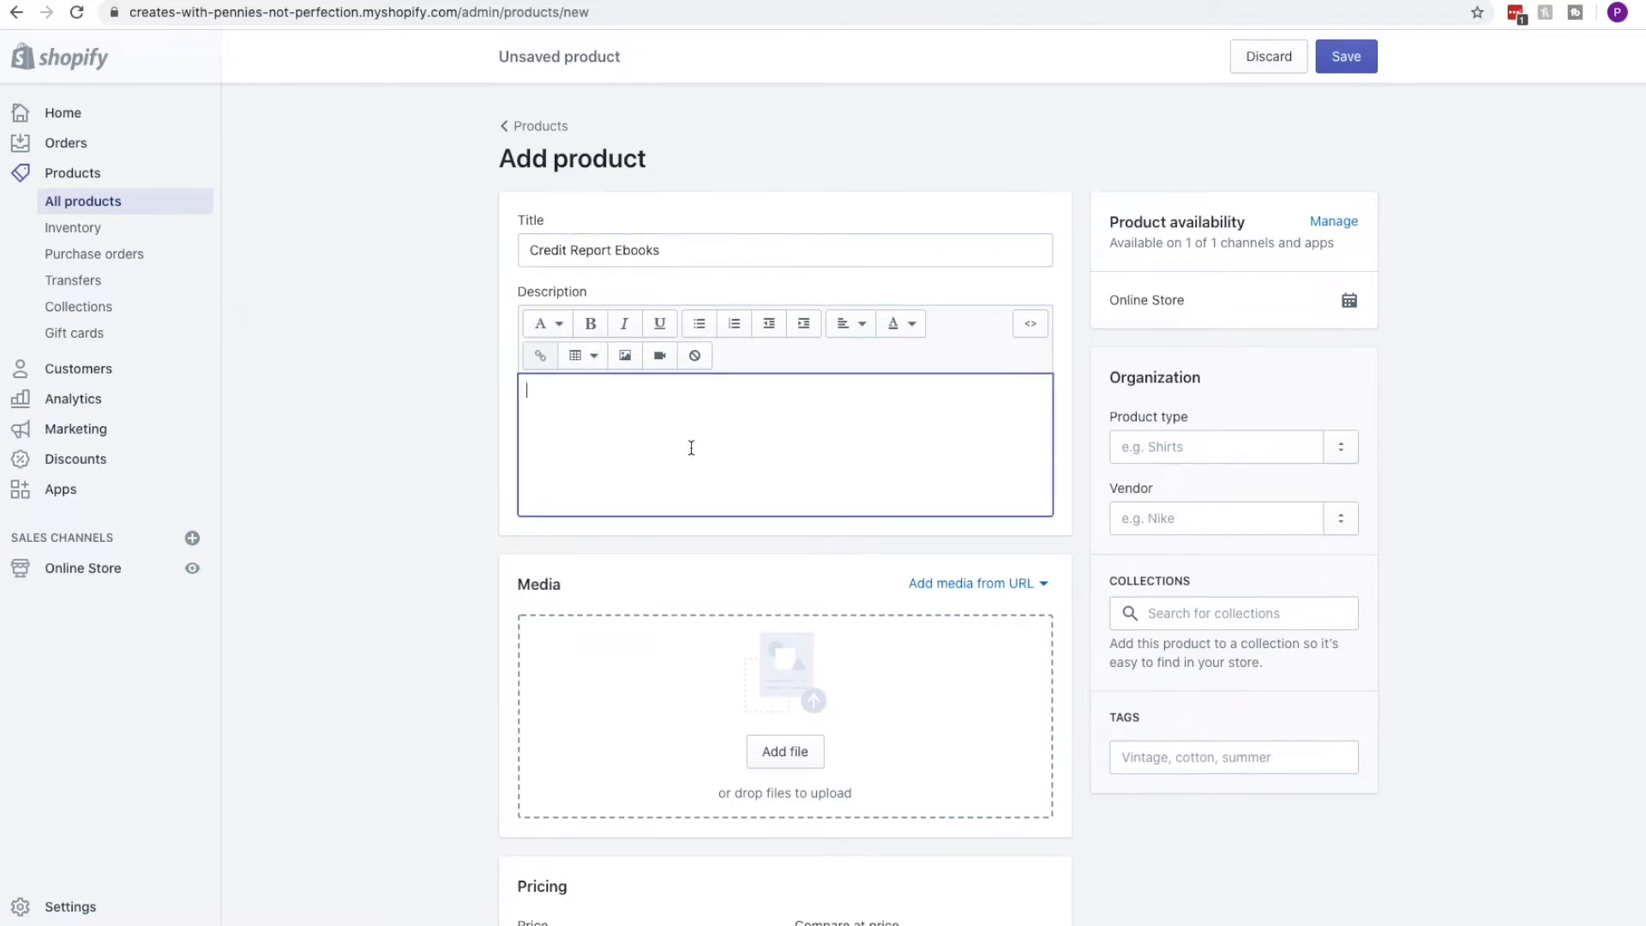
text(Understand your credit report )
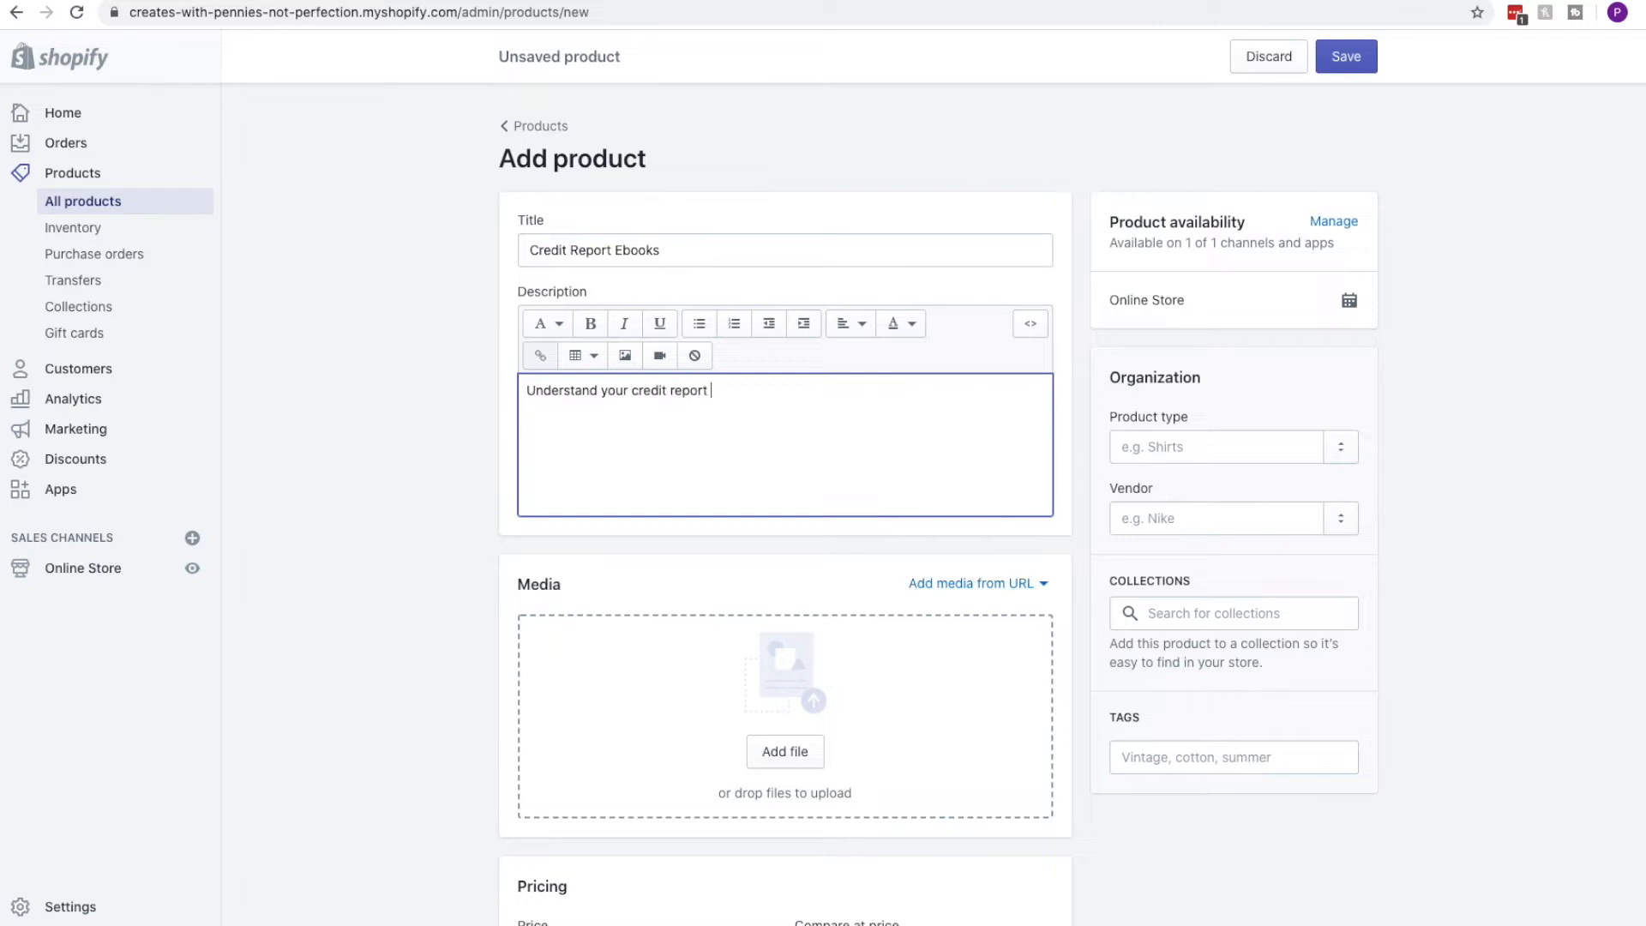
text(with this ebook.)
scroll(864, 503, down, 1)
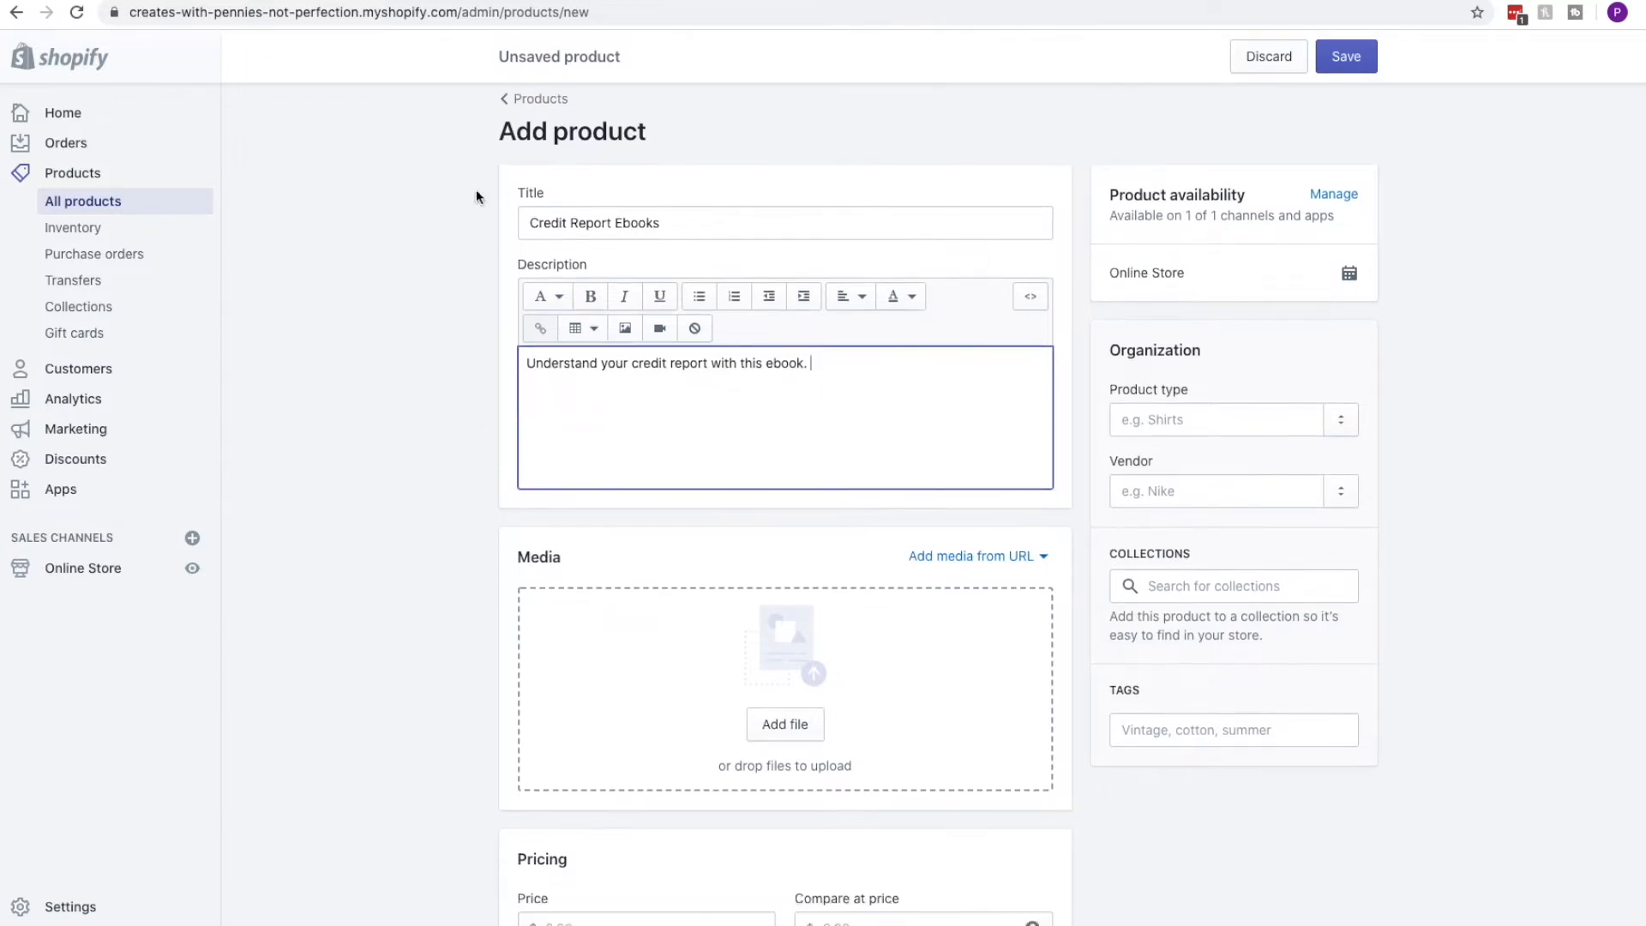
scroll(994, 515, down, 5)
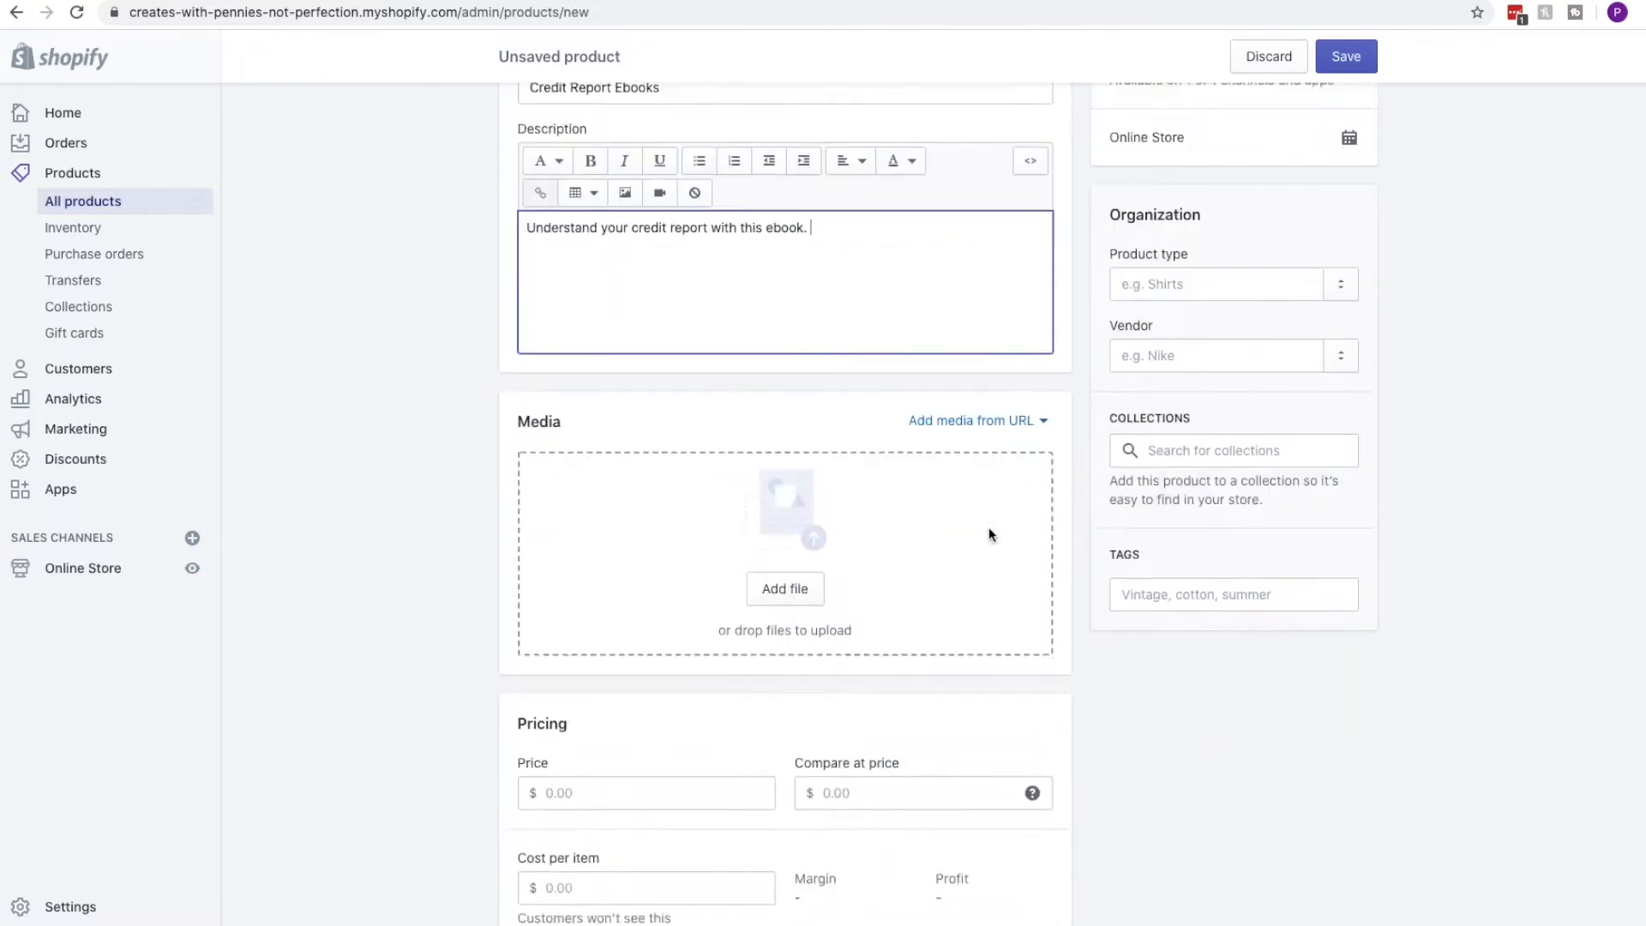
Switch to Pexels in a new browser tab and search its photos for credit report and for ebook.
key(ctrl+t)
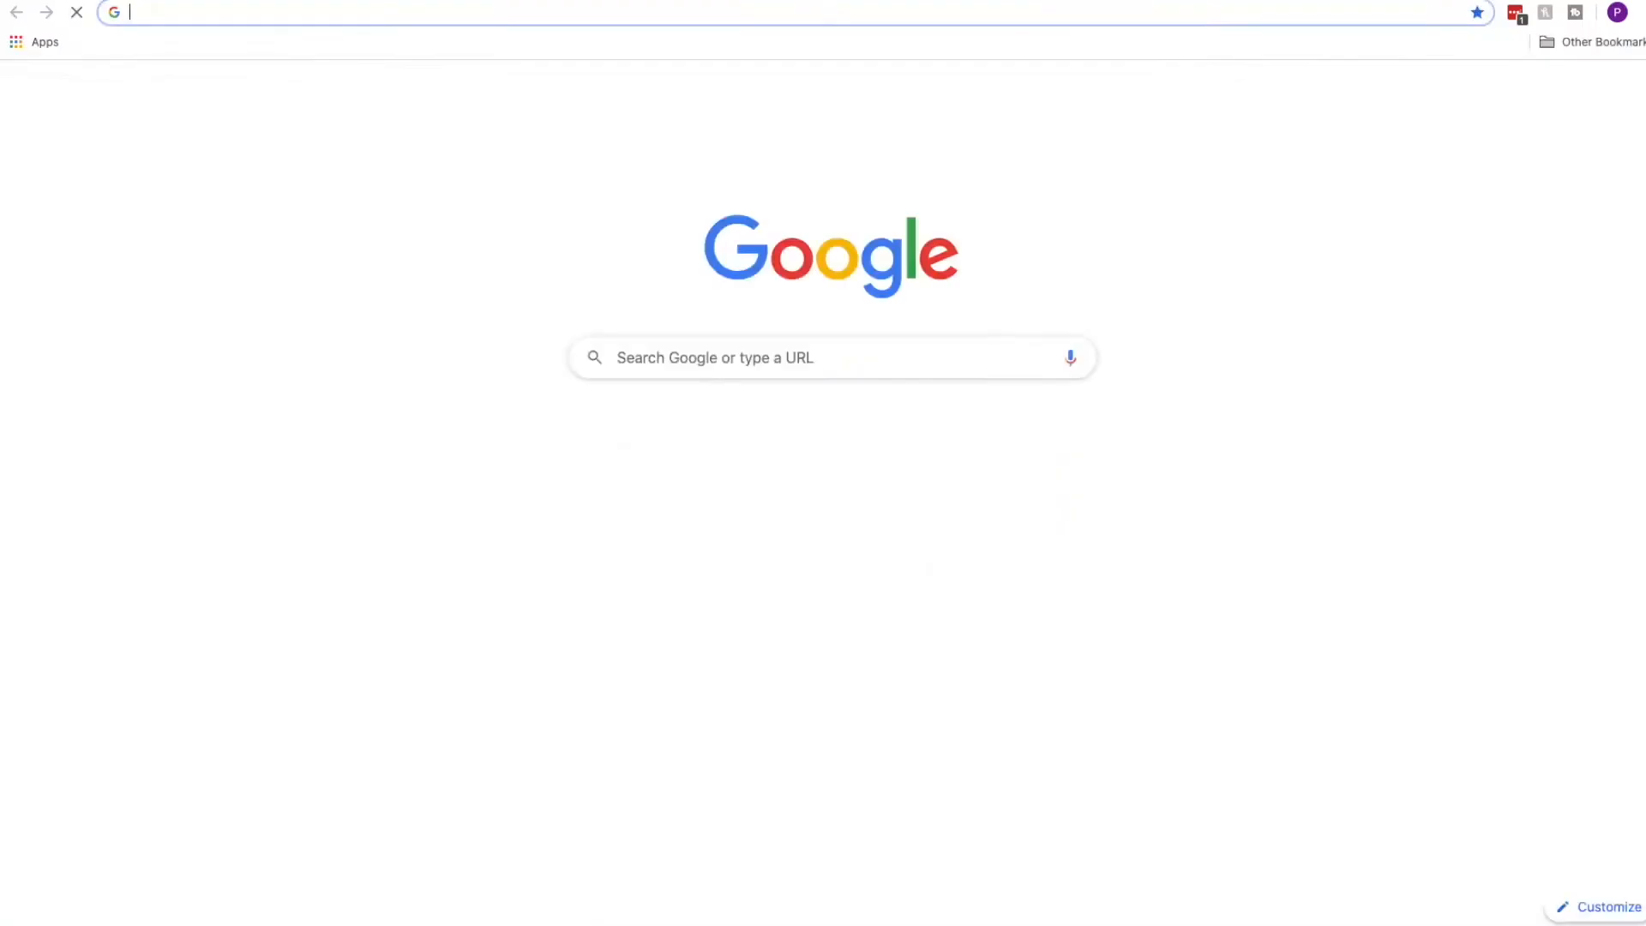
text(pexels.com/search/laptop/)
key(Return)
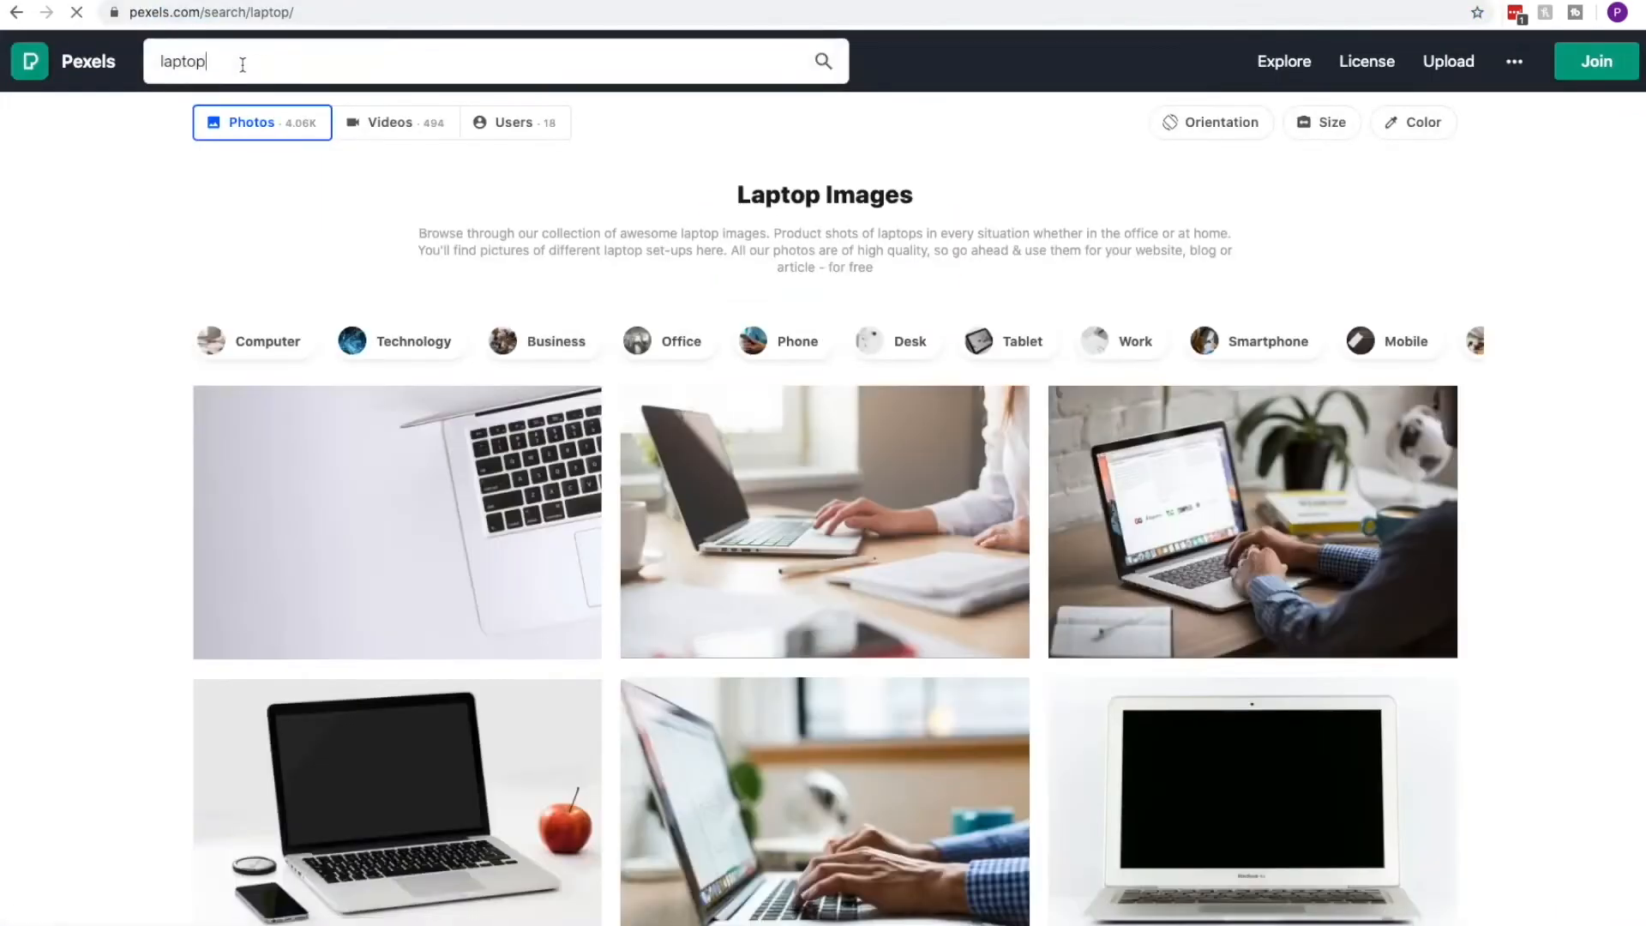
double_click(242, 64)
text(credit report)
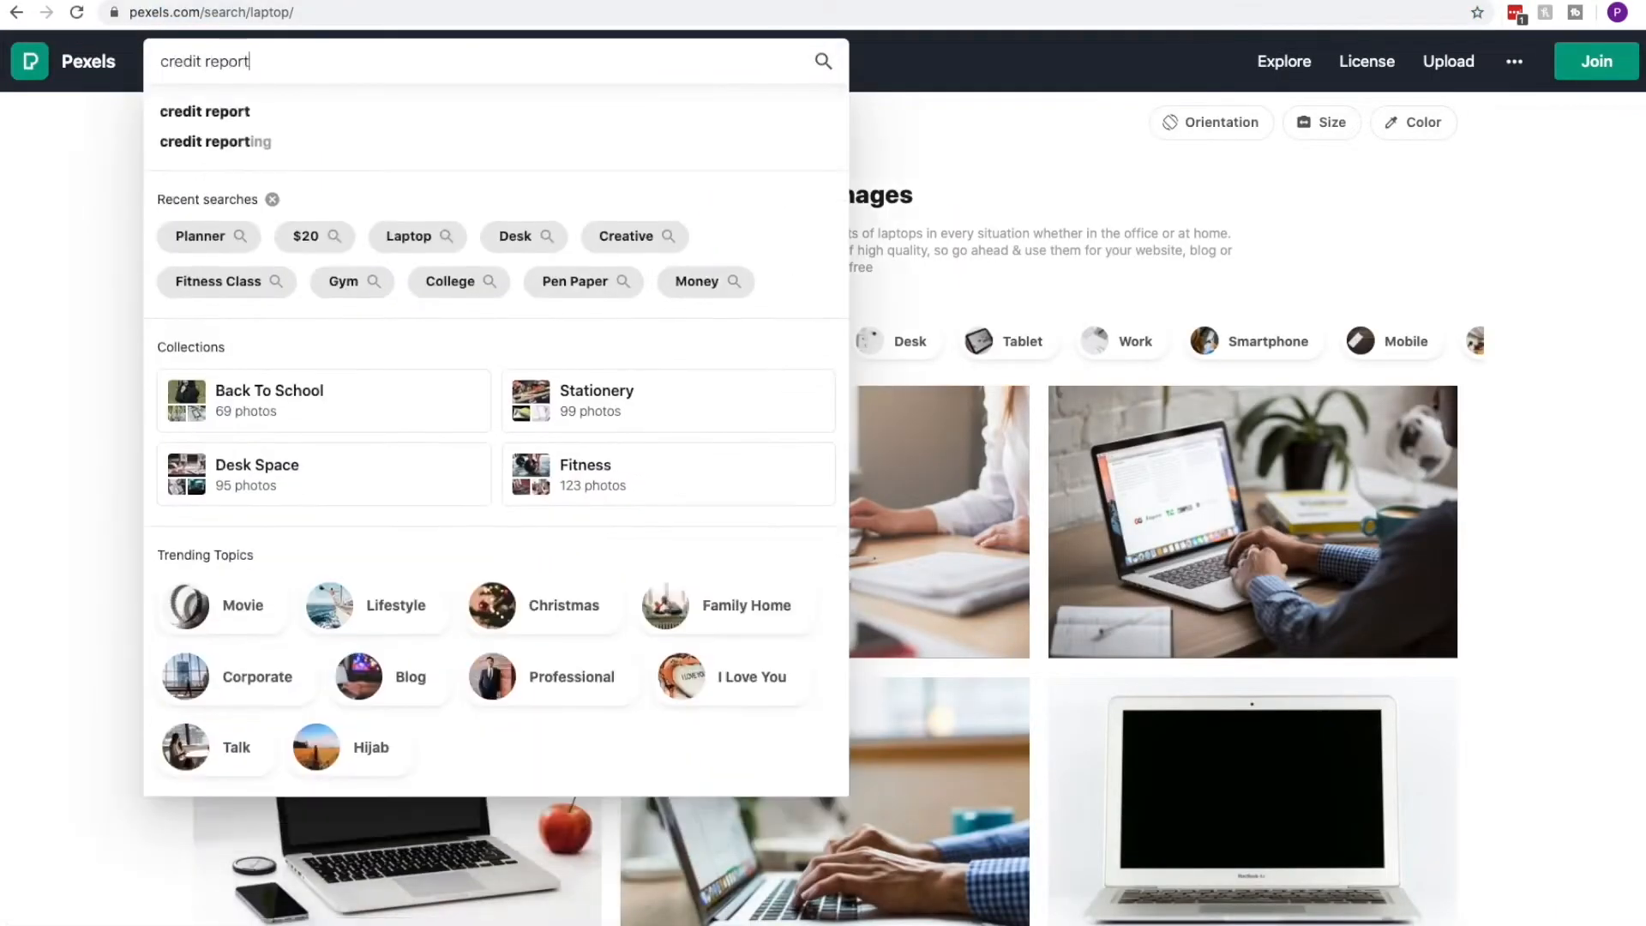
key(Return)
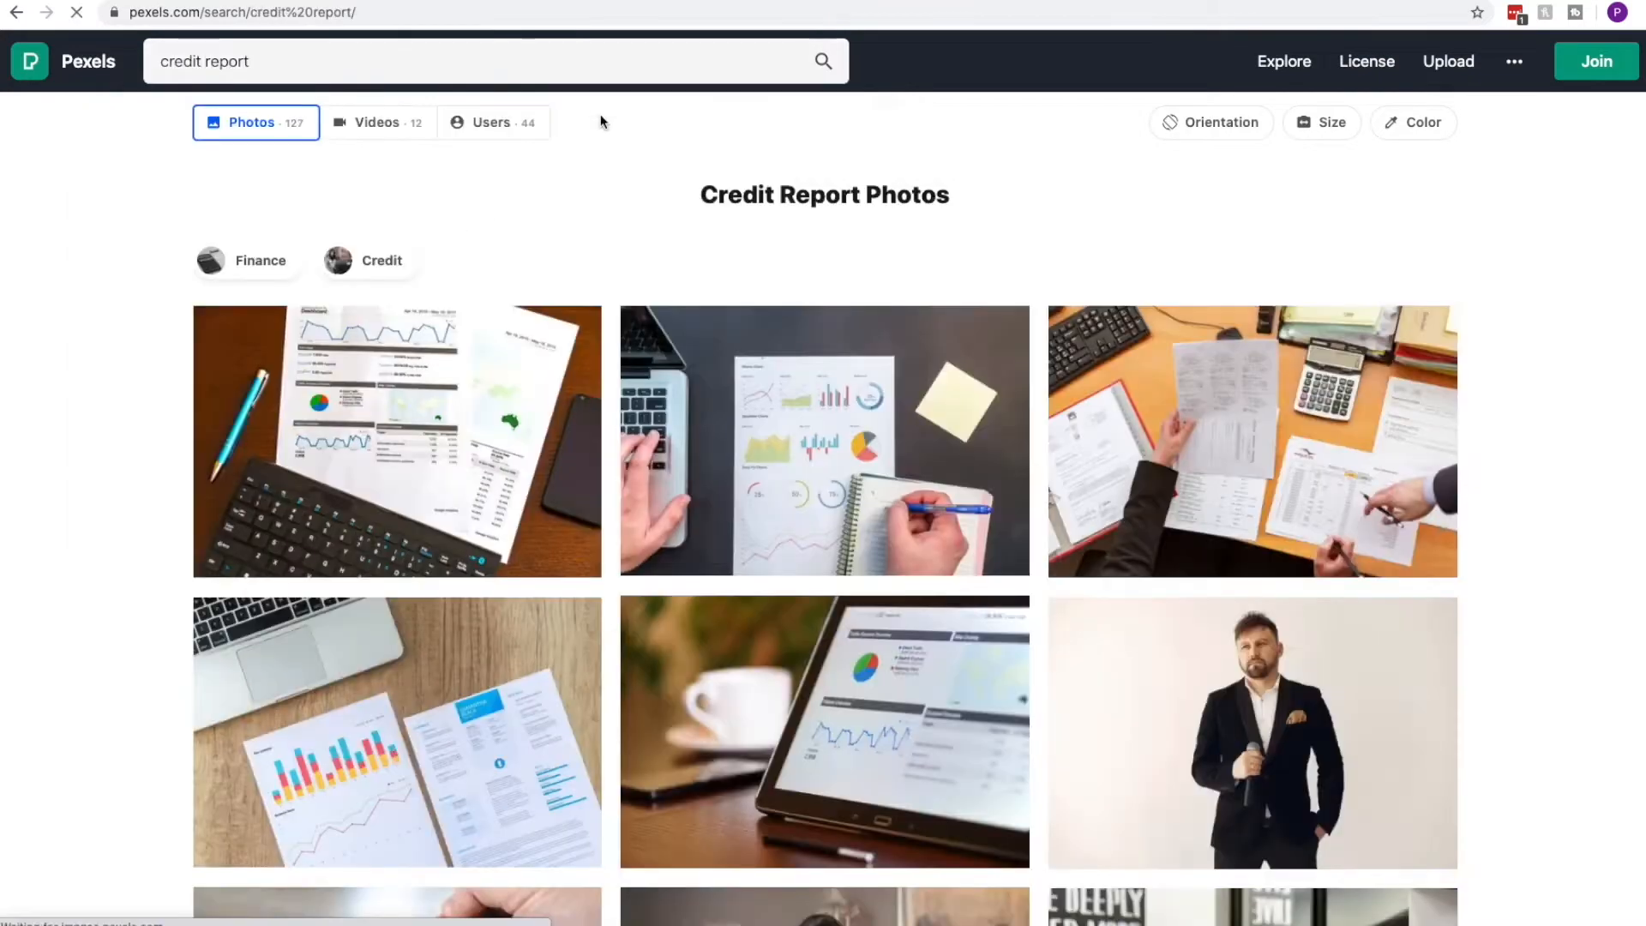
text(ebook)
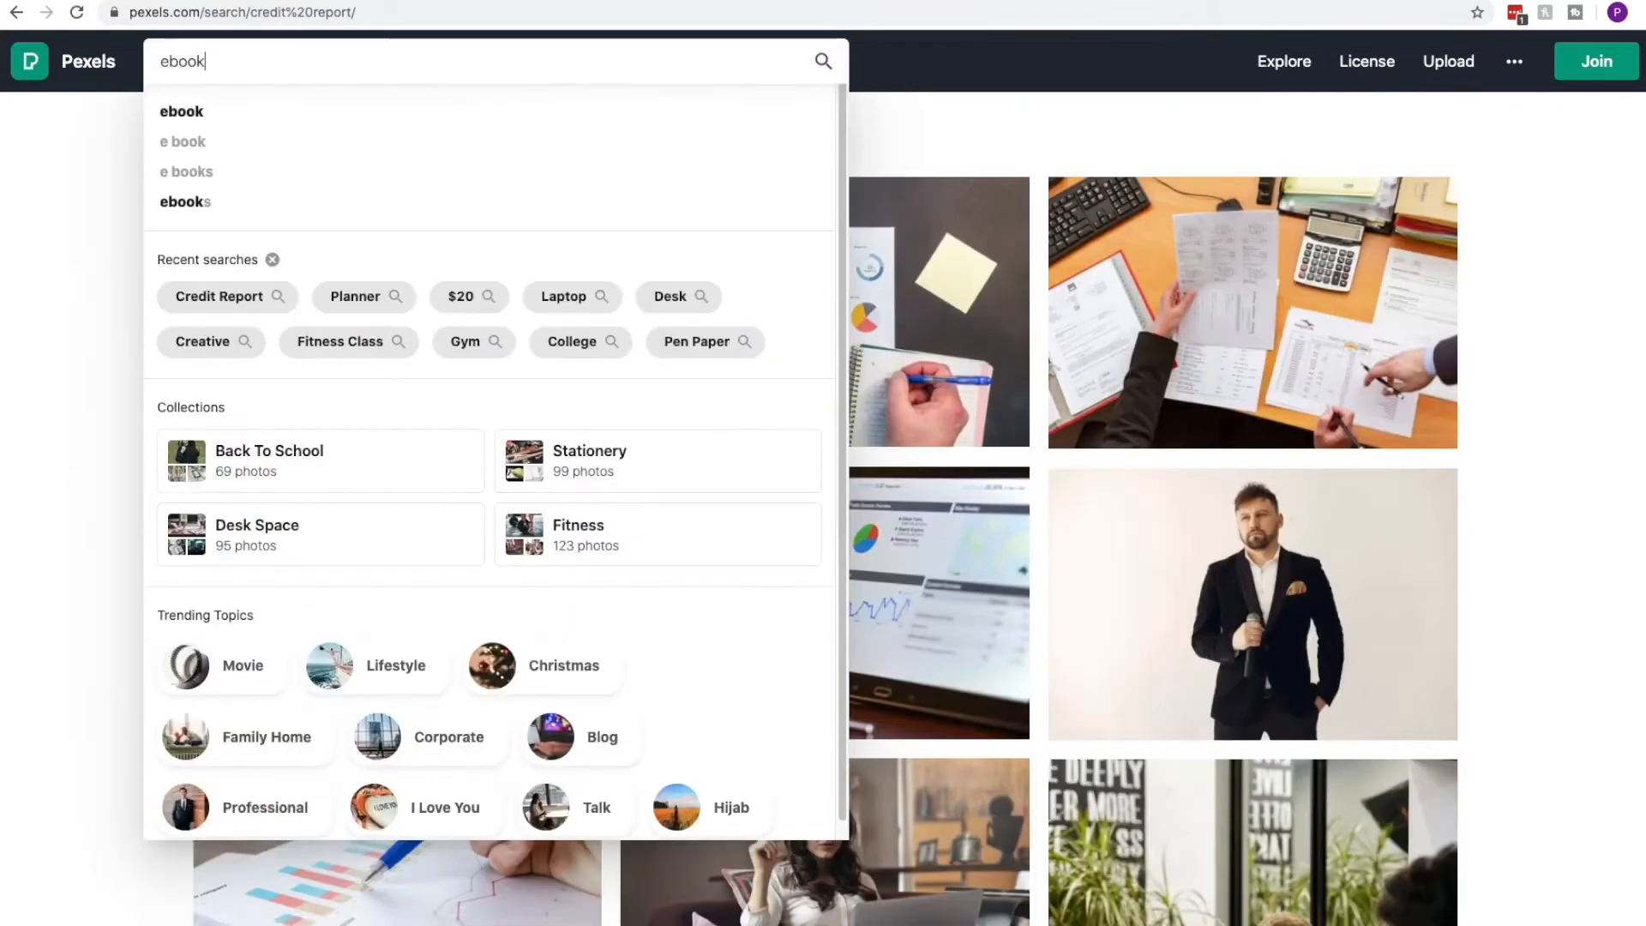
key(Return)
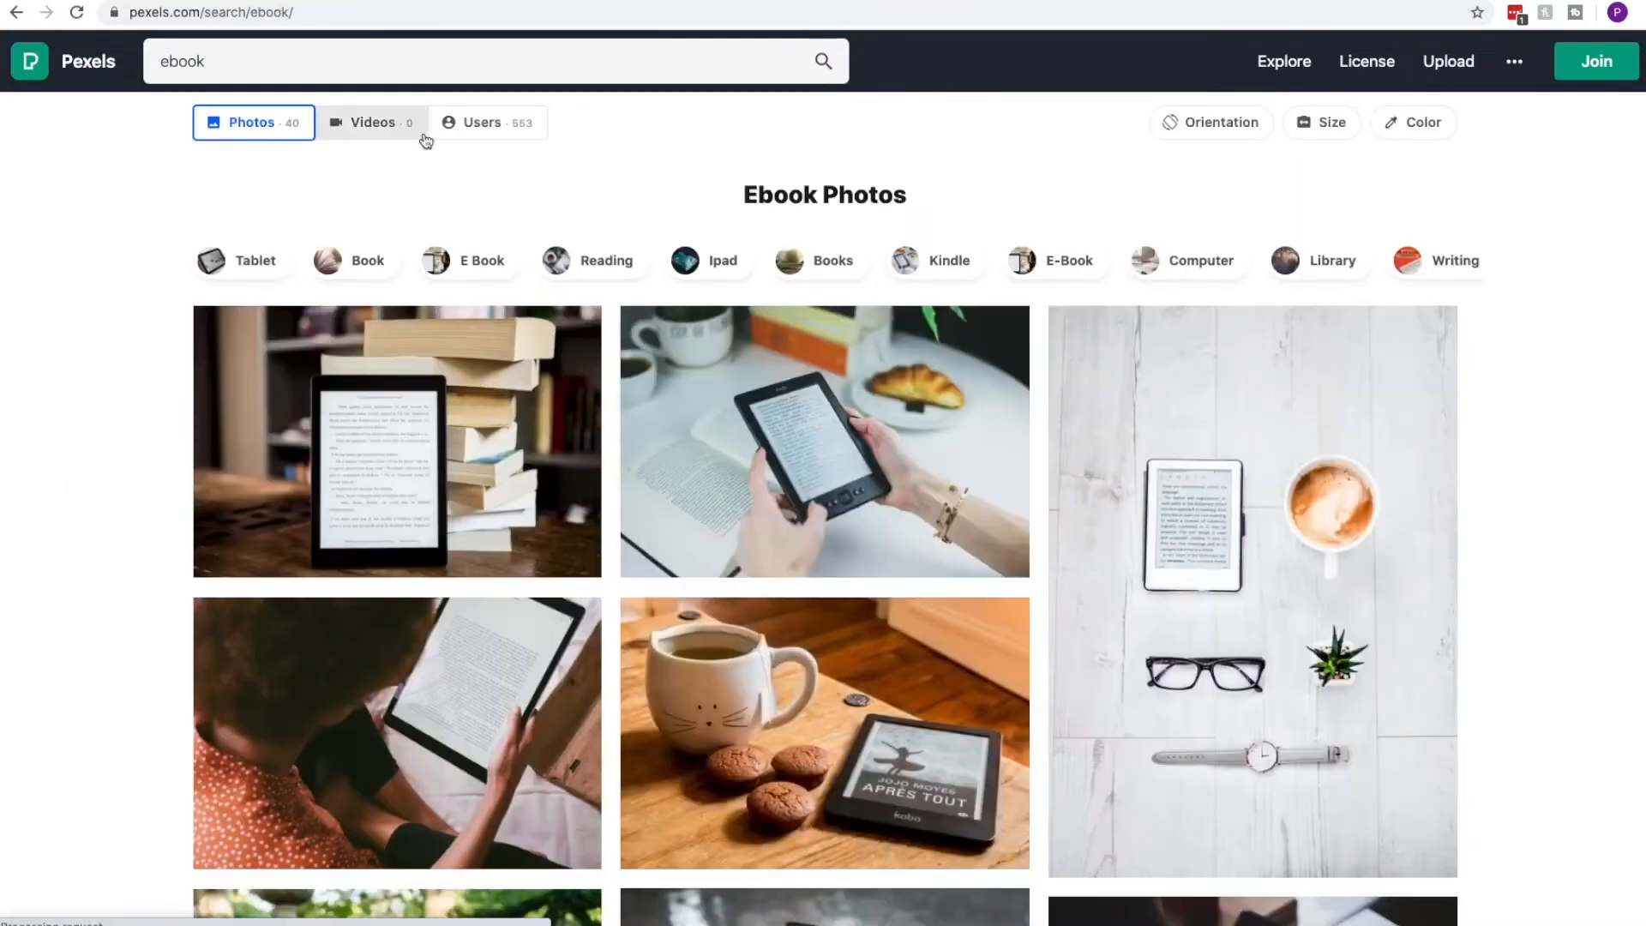
Save the photo of the black tablet in front of stacked books to Downloads as a JPEG named credit report ebook.
click(401, 374)
right_click(911, 263)
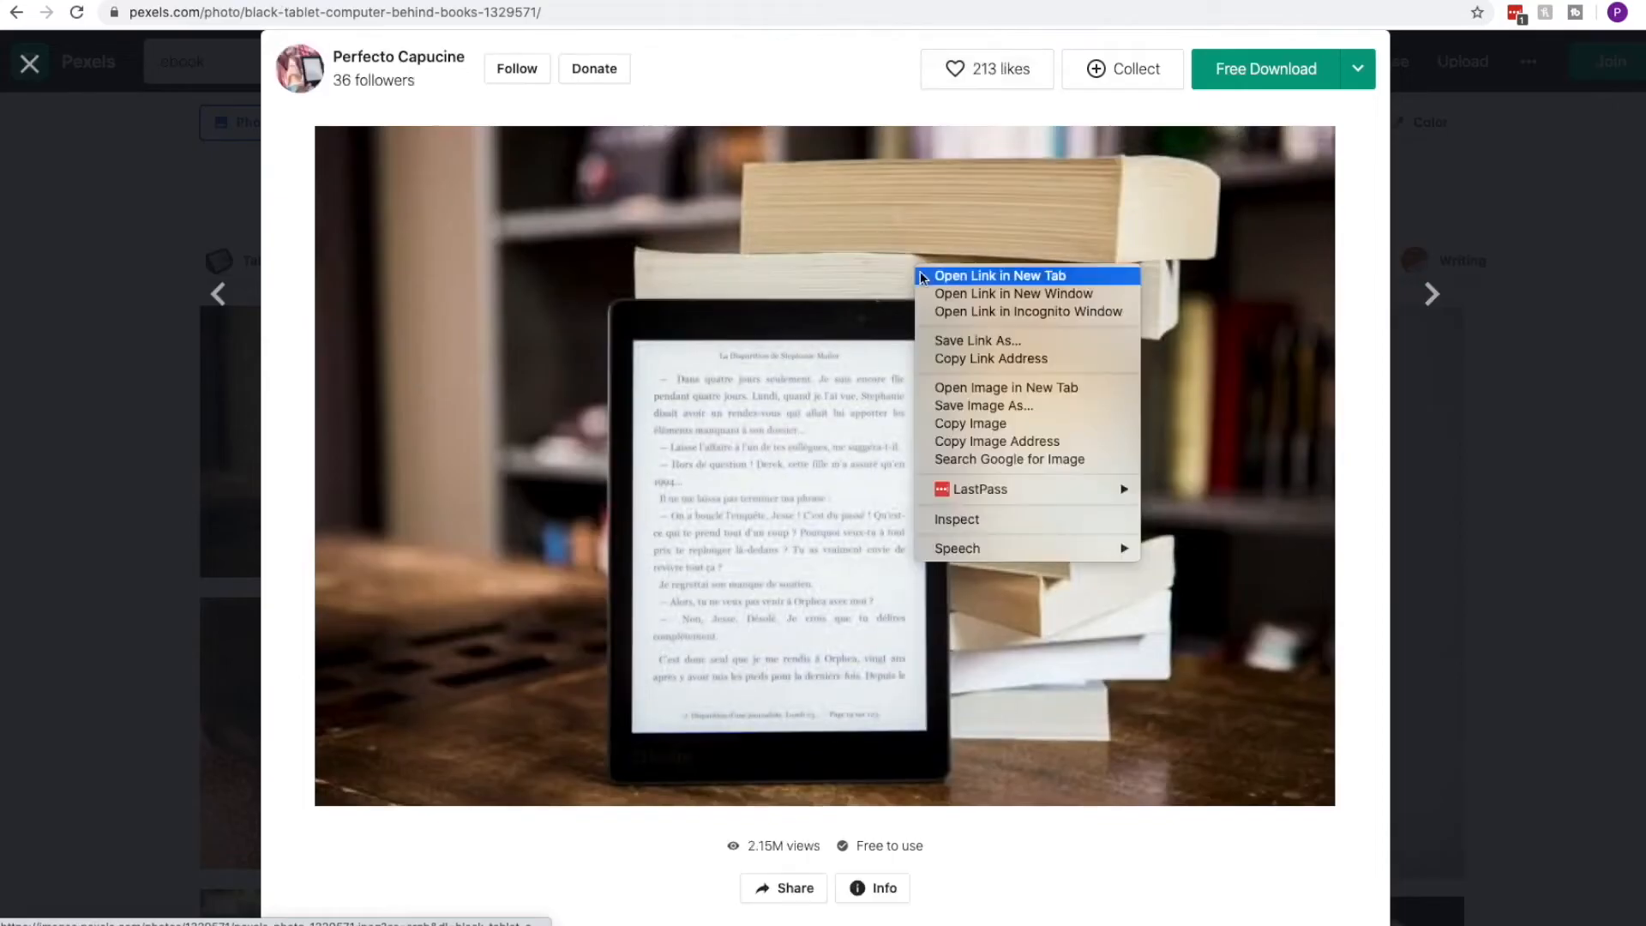
click(990, 403)
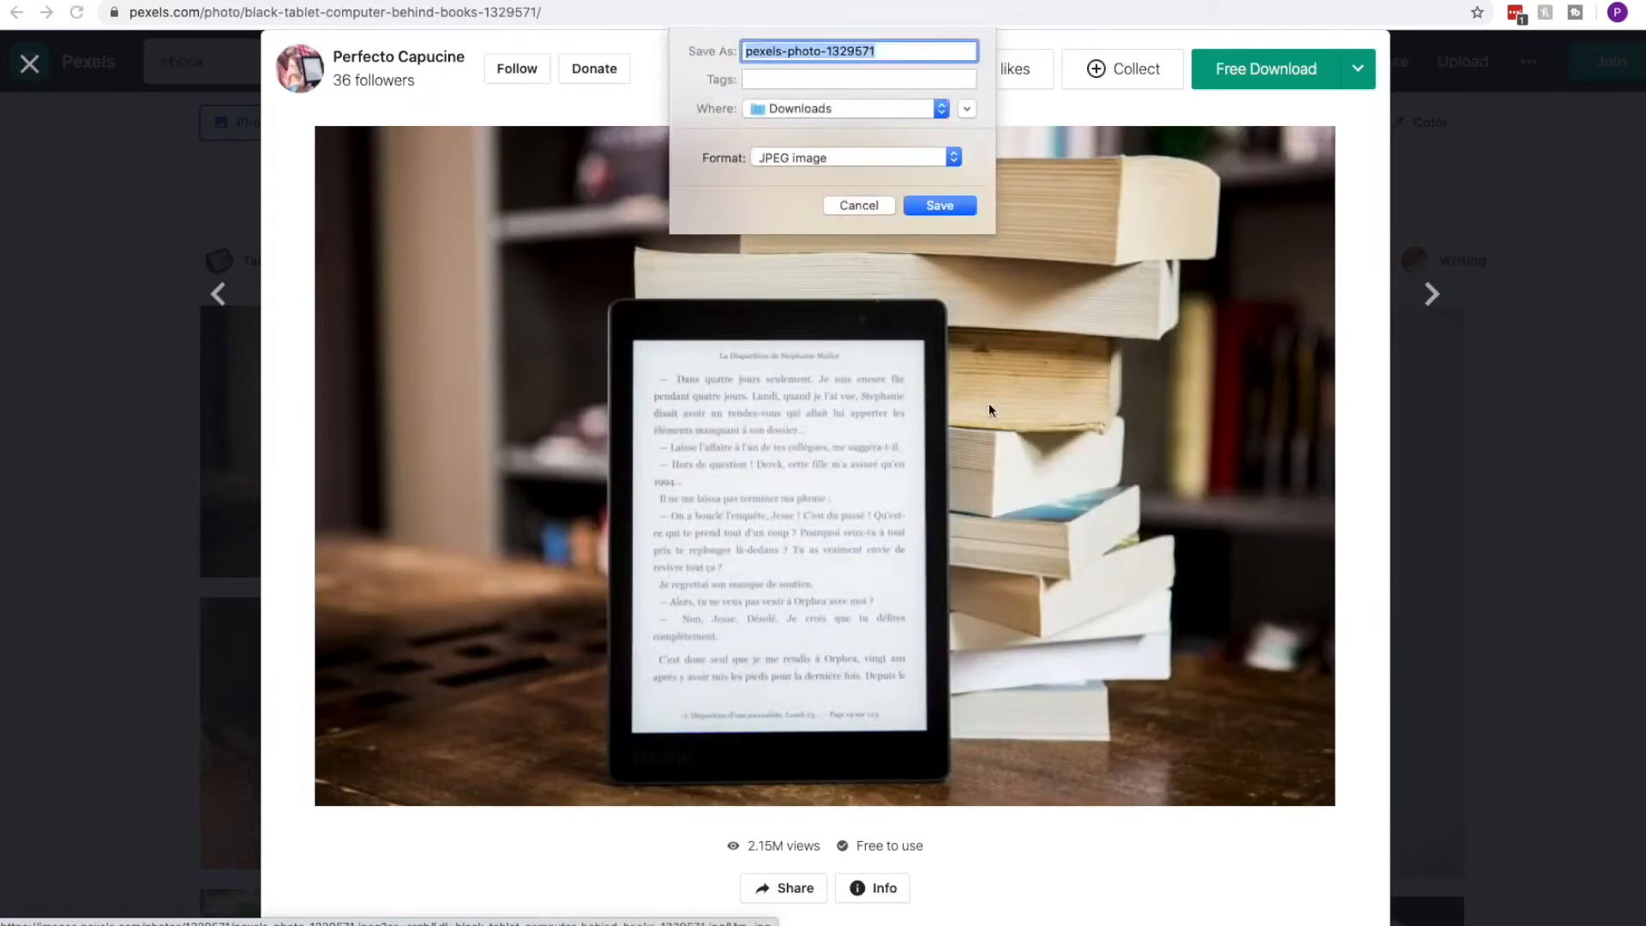
text(credit)
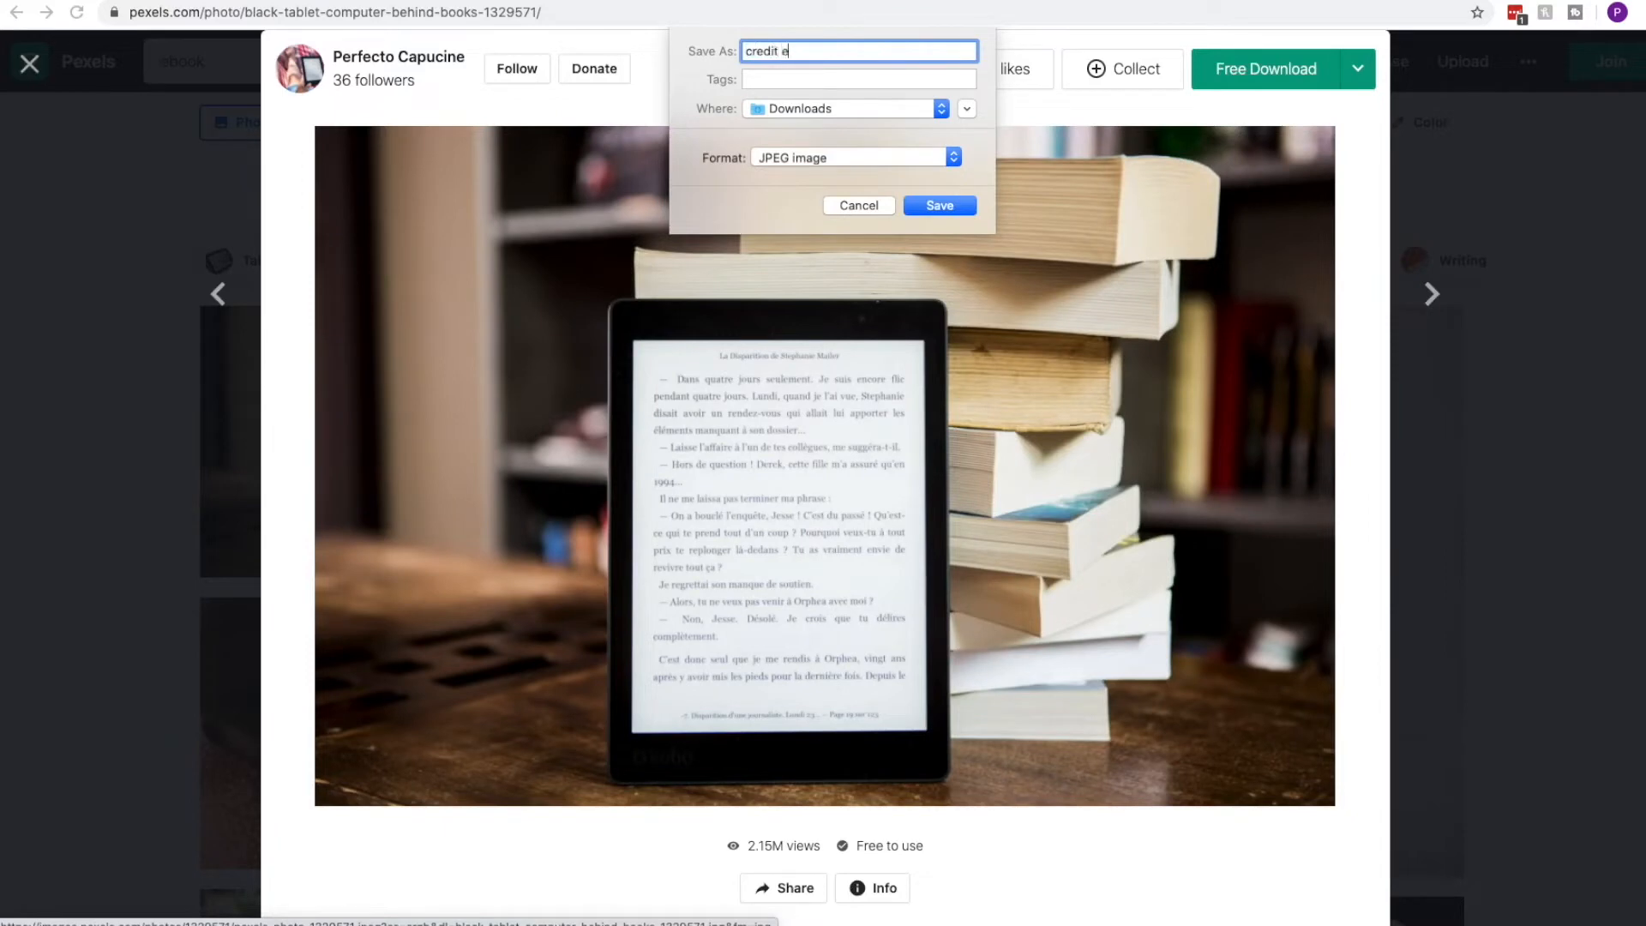
text(eport ebook)
key(Return)
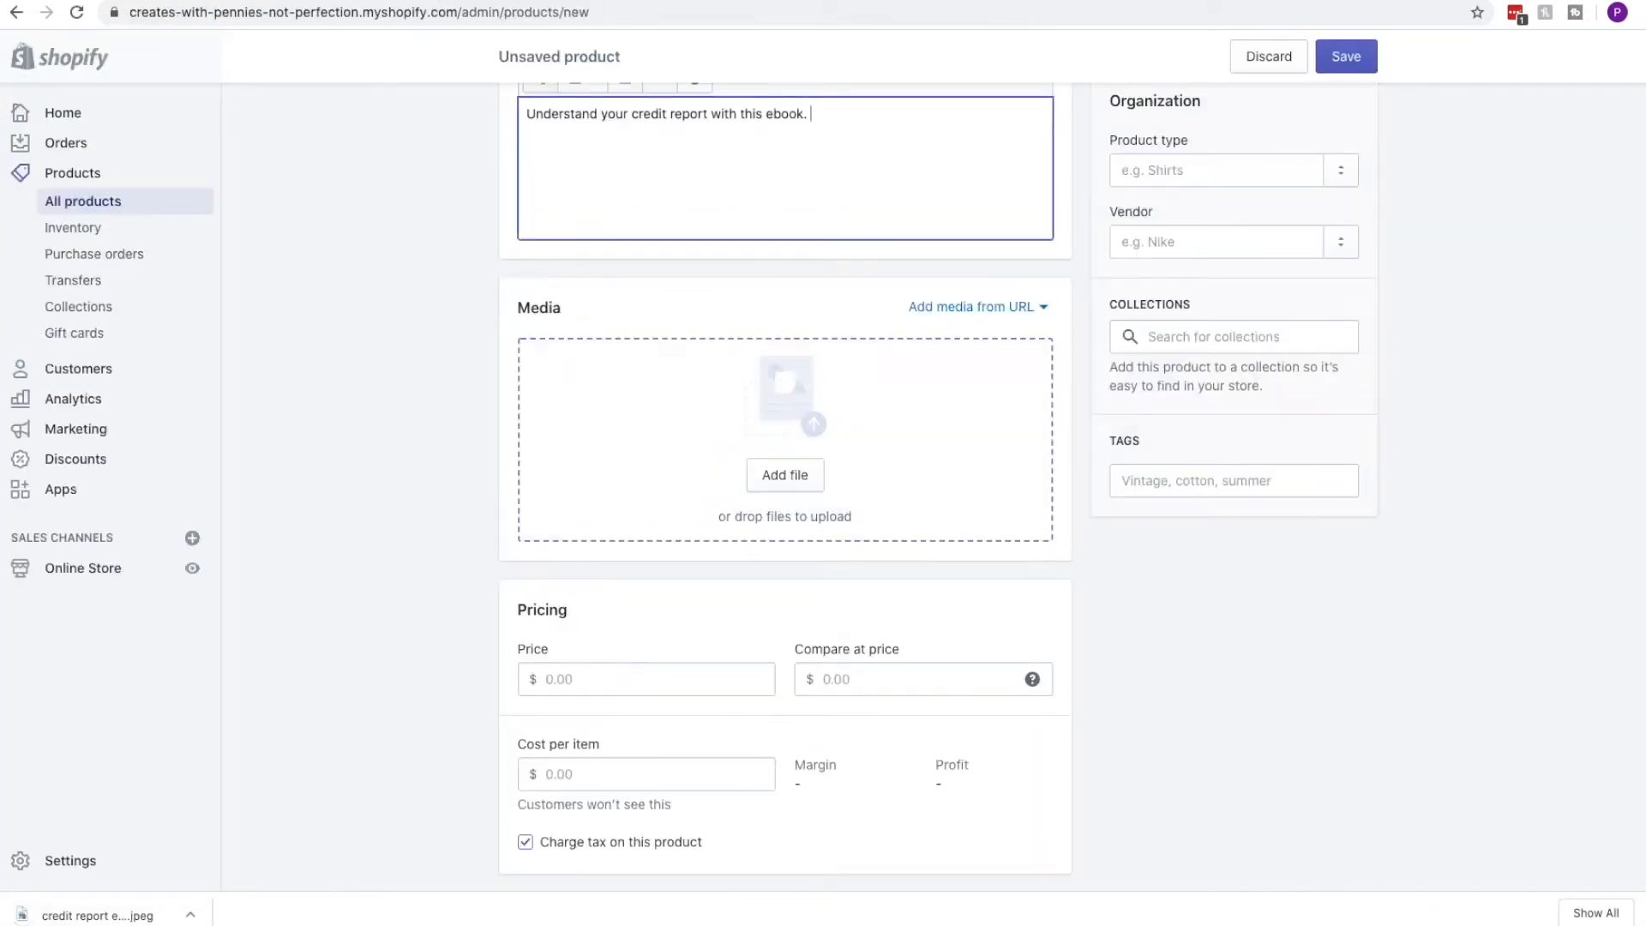
Add the saved credit report ebook photo to the Media section of the new Shopify product.
key(super+Tab)
drag(1286, 600, 835, 492)
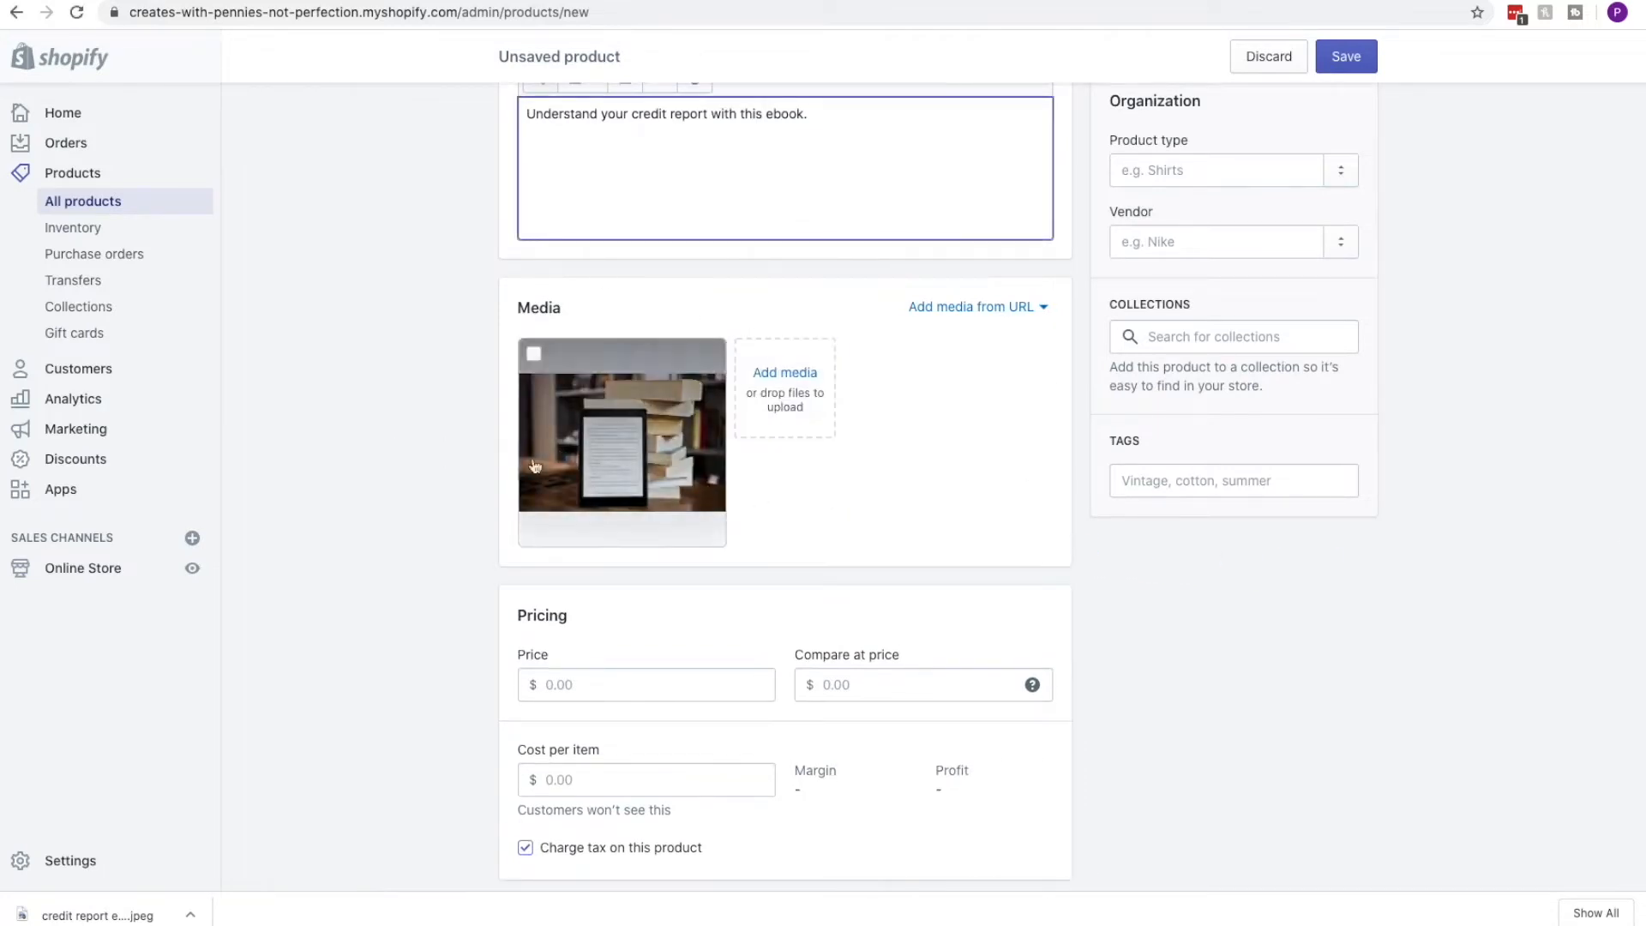
scroll(782, 384, up, 3)
Set the product's price to $10.00 and review the whole product form, including its shipping, variants and search listing sections.
scroll(562, 660, down, 6)
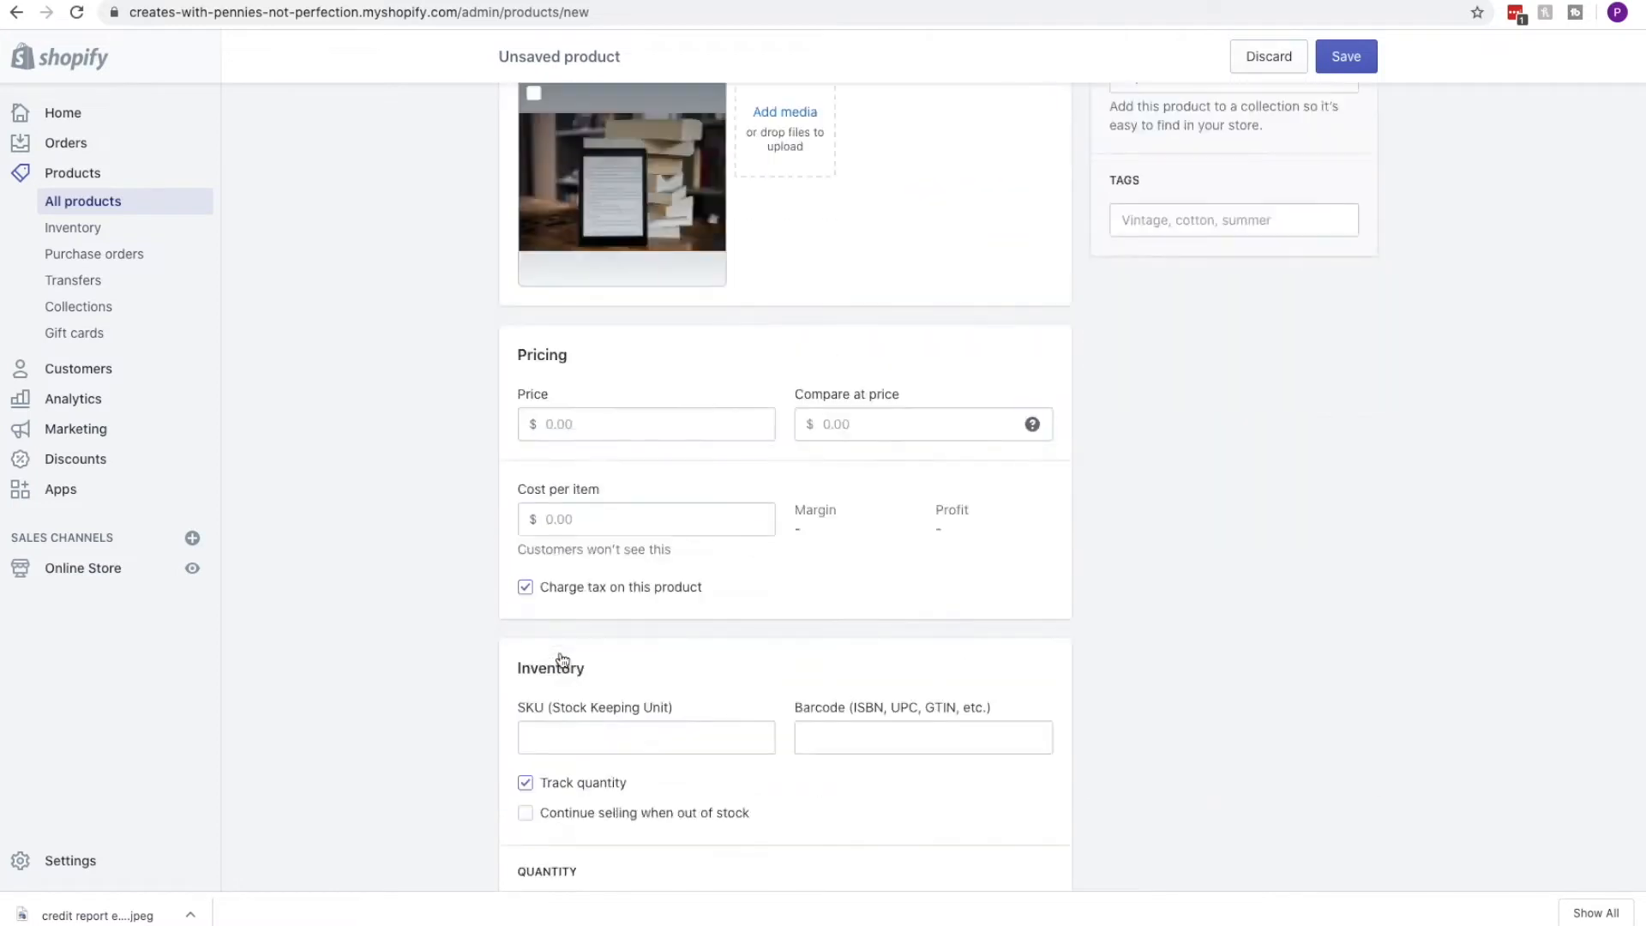
click(606, 423)
text(10.00)
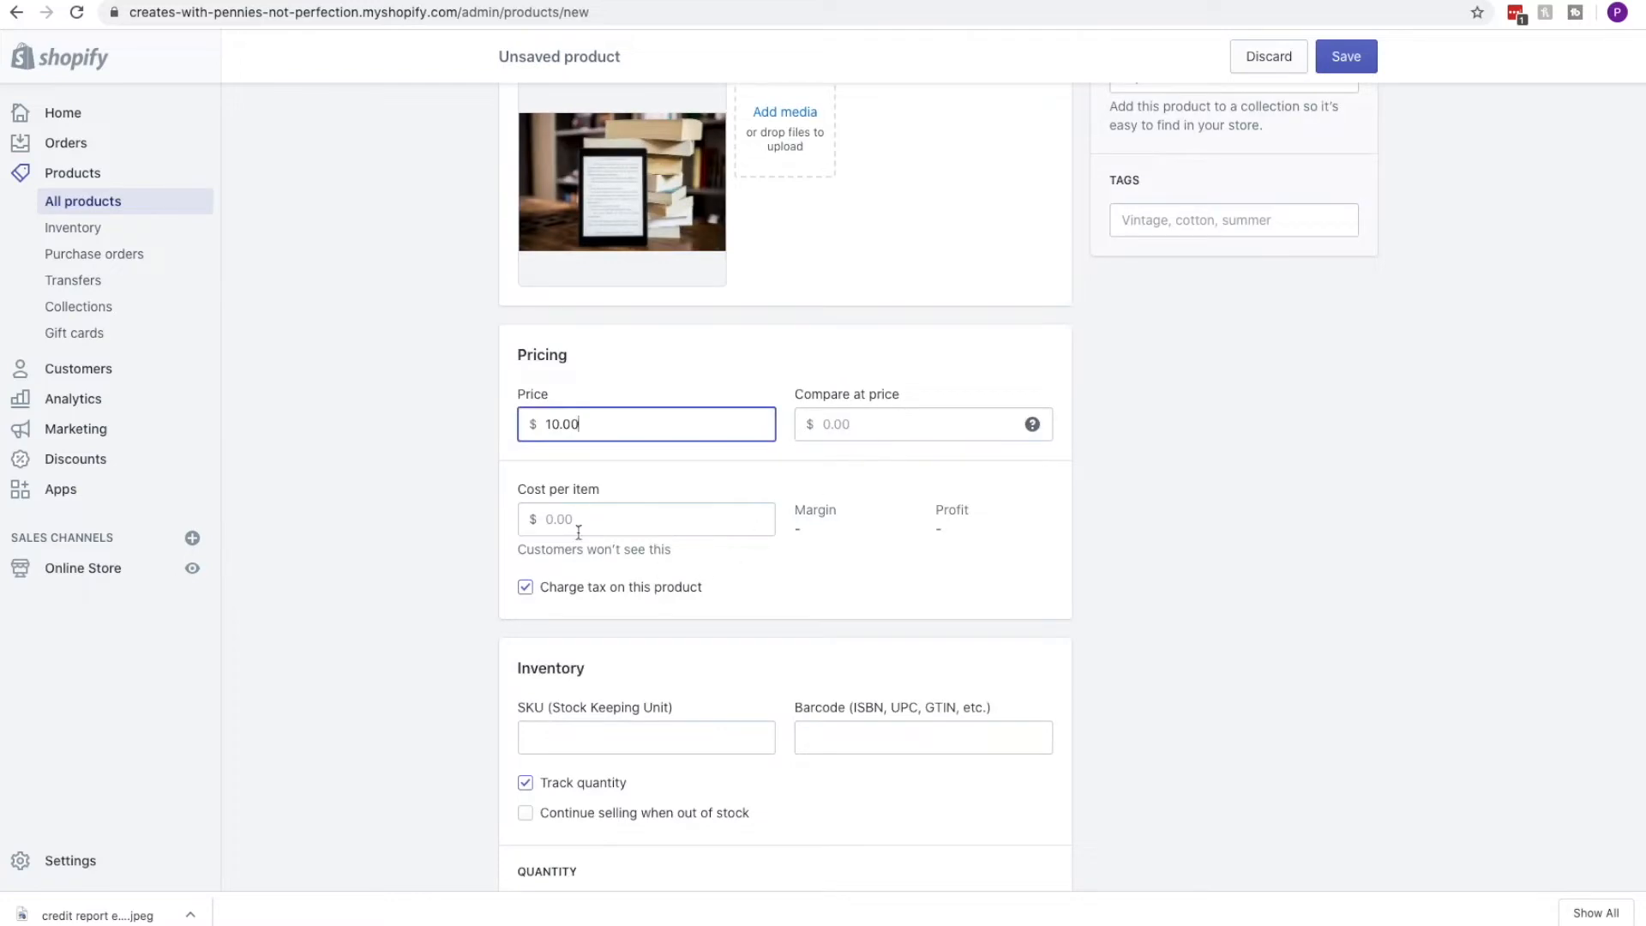
click(698, 488)
scroll(698, 486, up, 6)
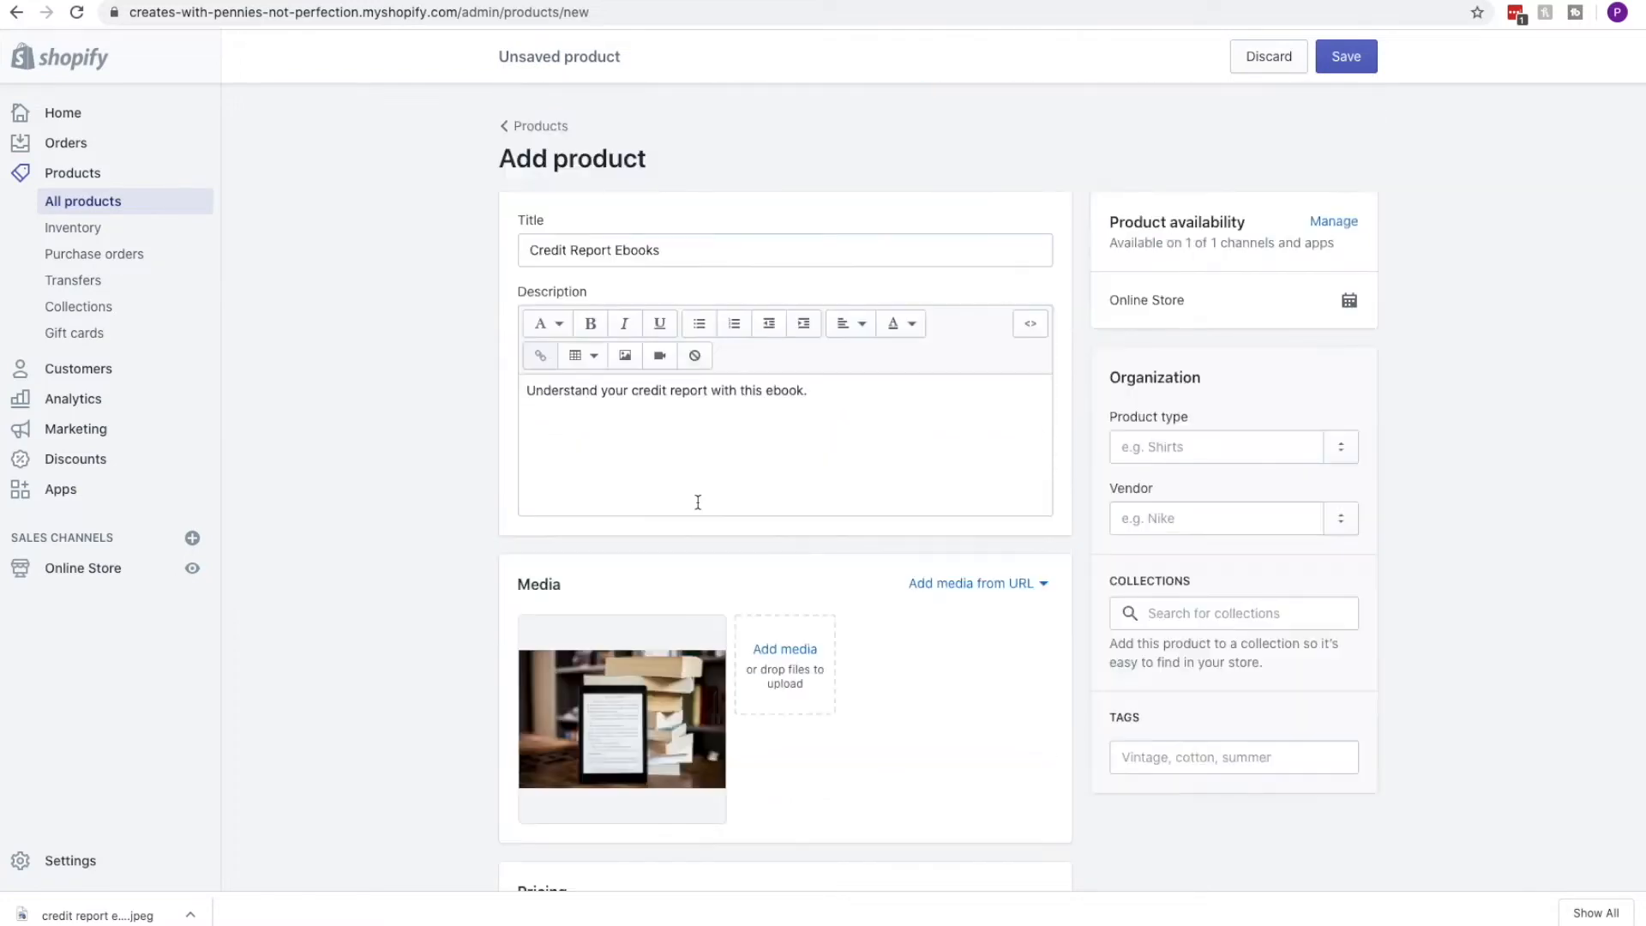
scroll(698, 503, down, 15)
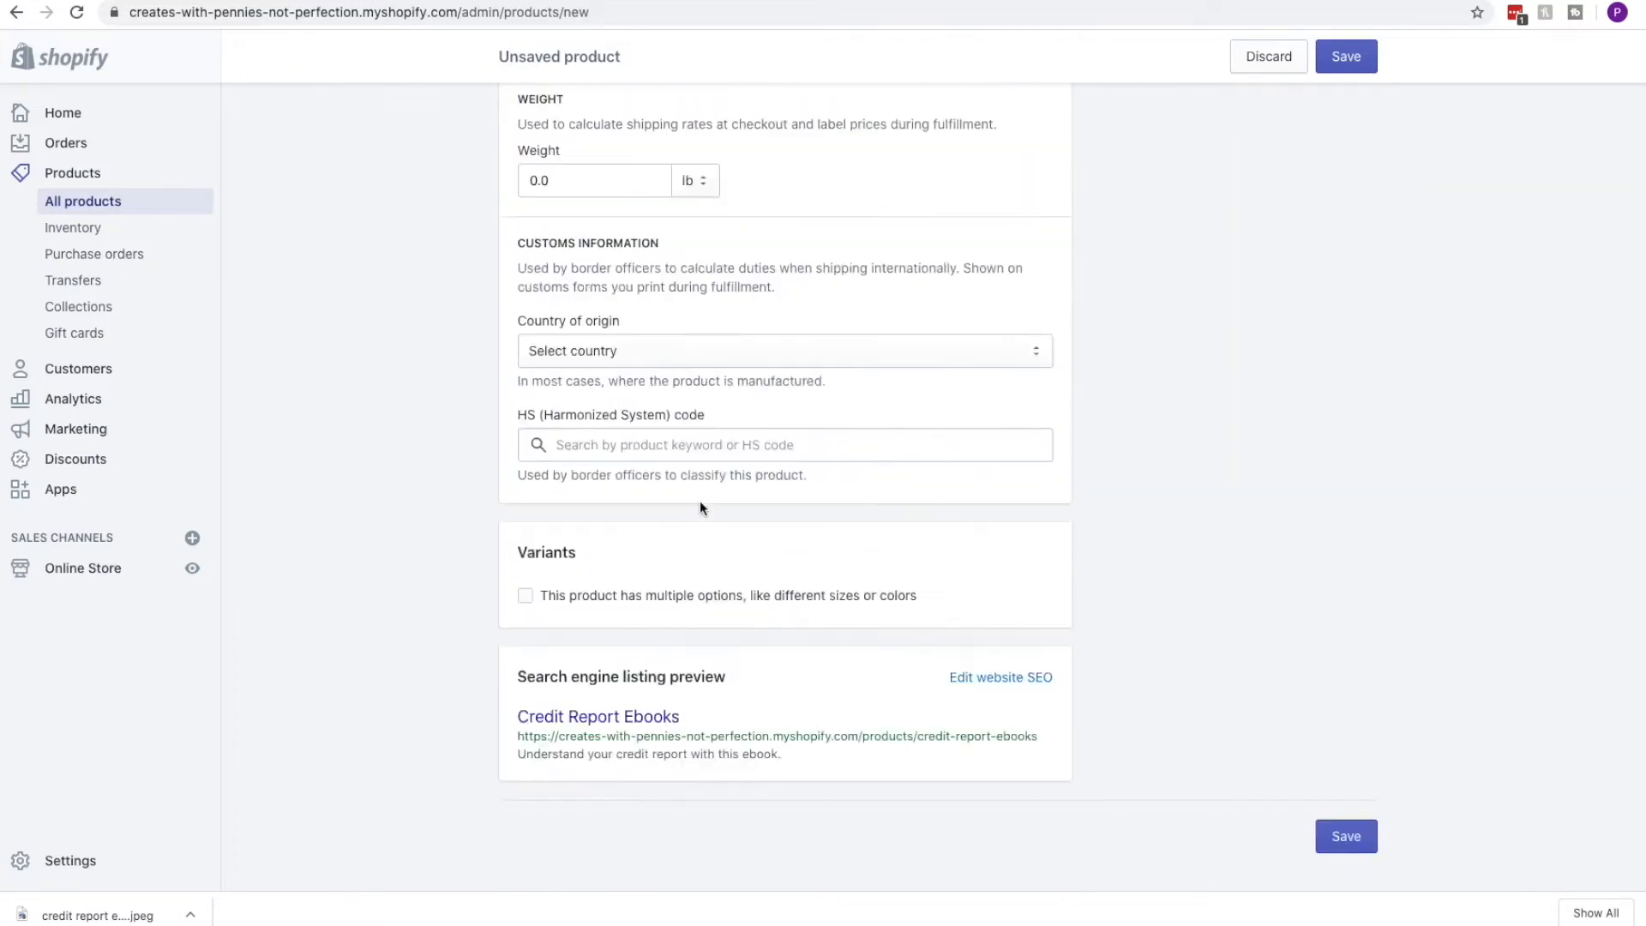
scroll(700, 506, up, 15)
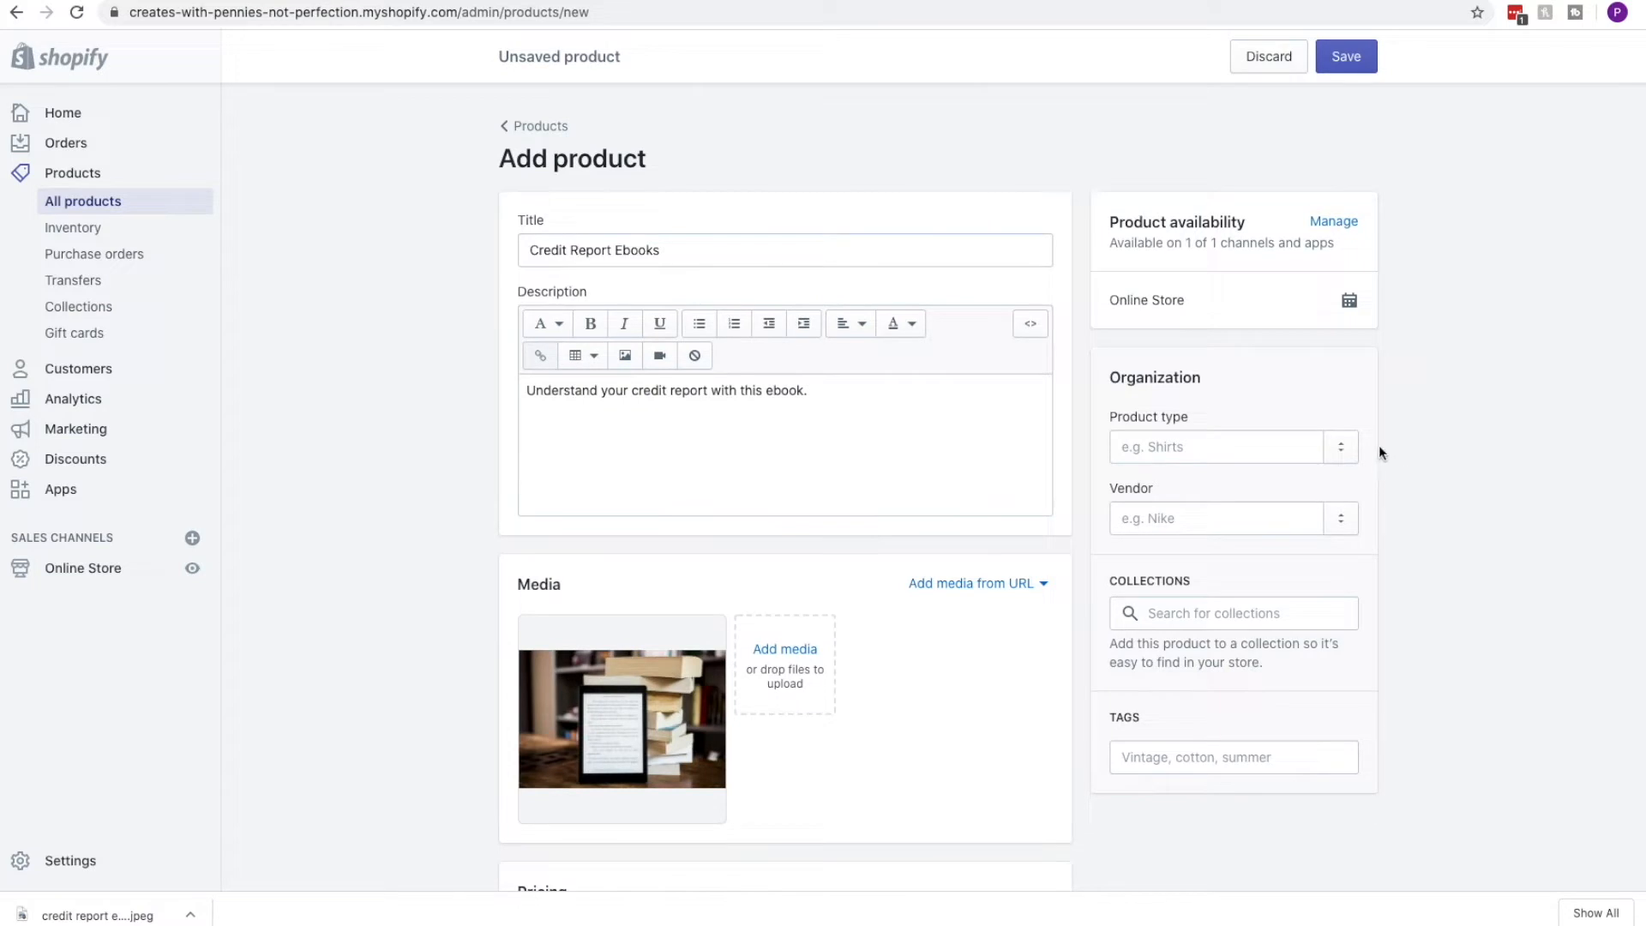
Turn the product's tax charge off and back on in the Pricing section.
scroll(1380, 446, down, 5)
scroll(916, 503, down, 4)
scroll(755, 552, down, 8)
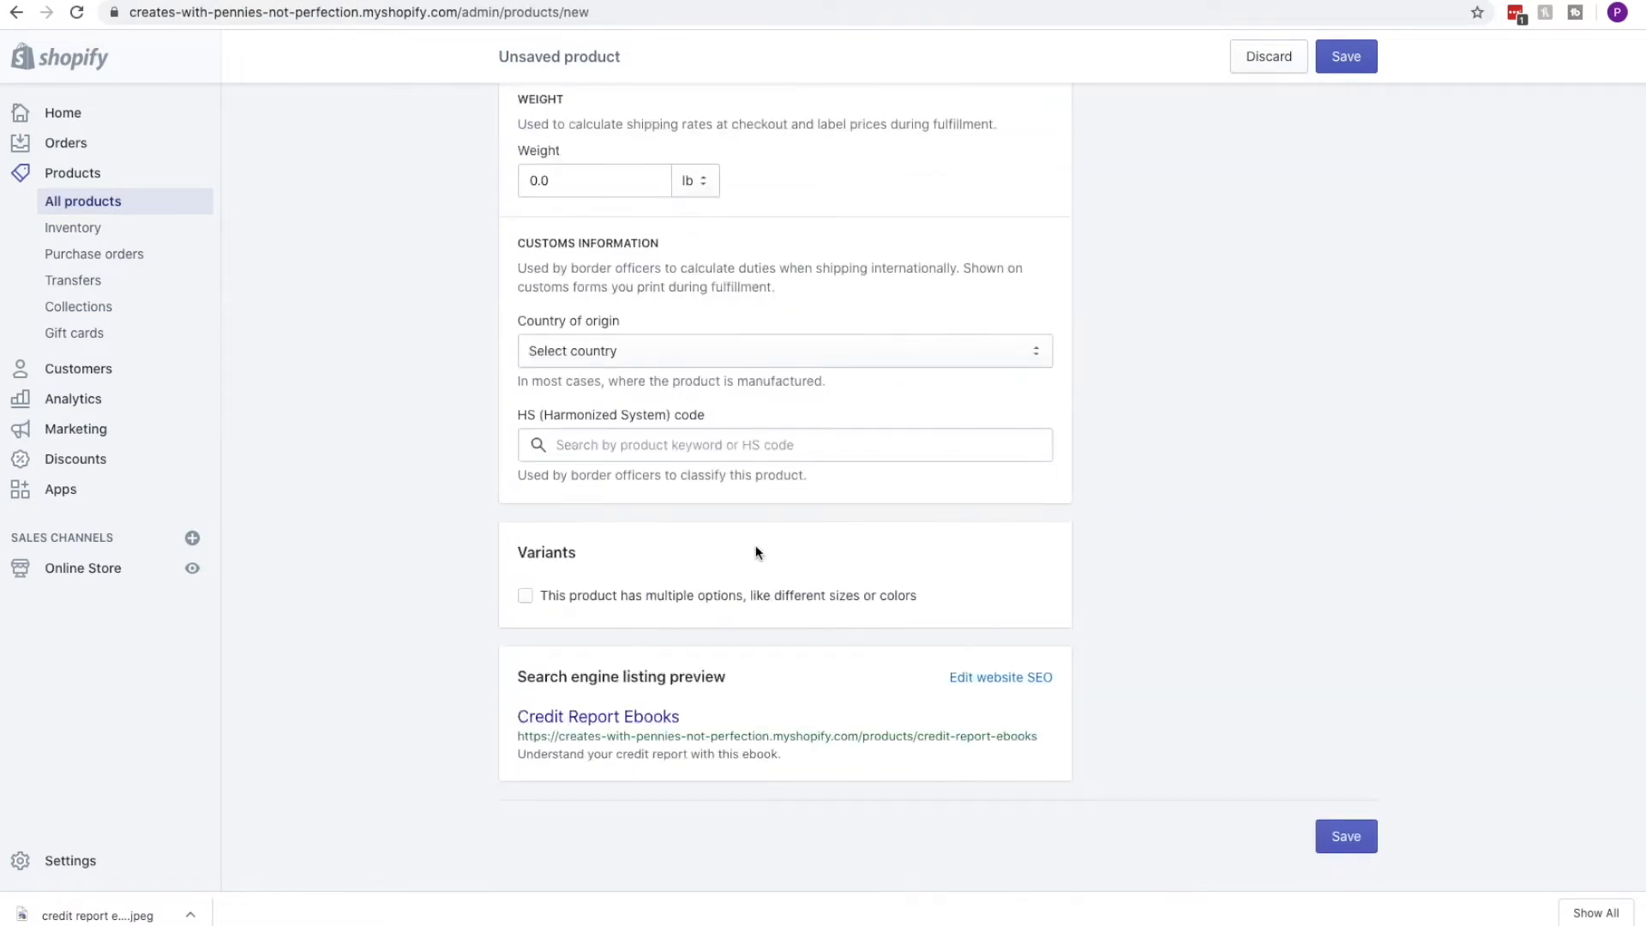
scroll(756, 551, up, 7)
scroll(755, 552, up, 2)
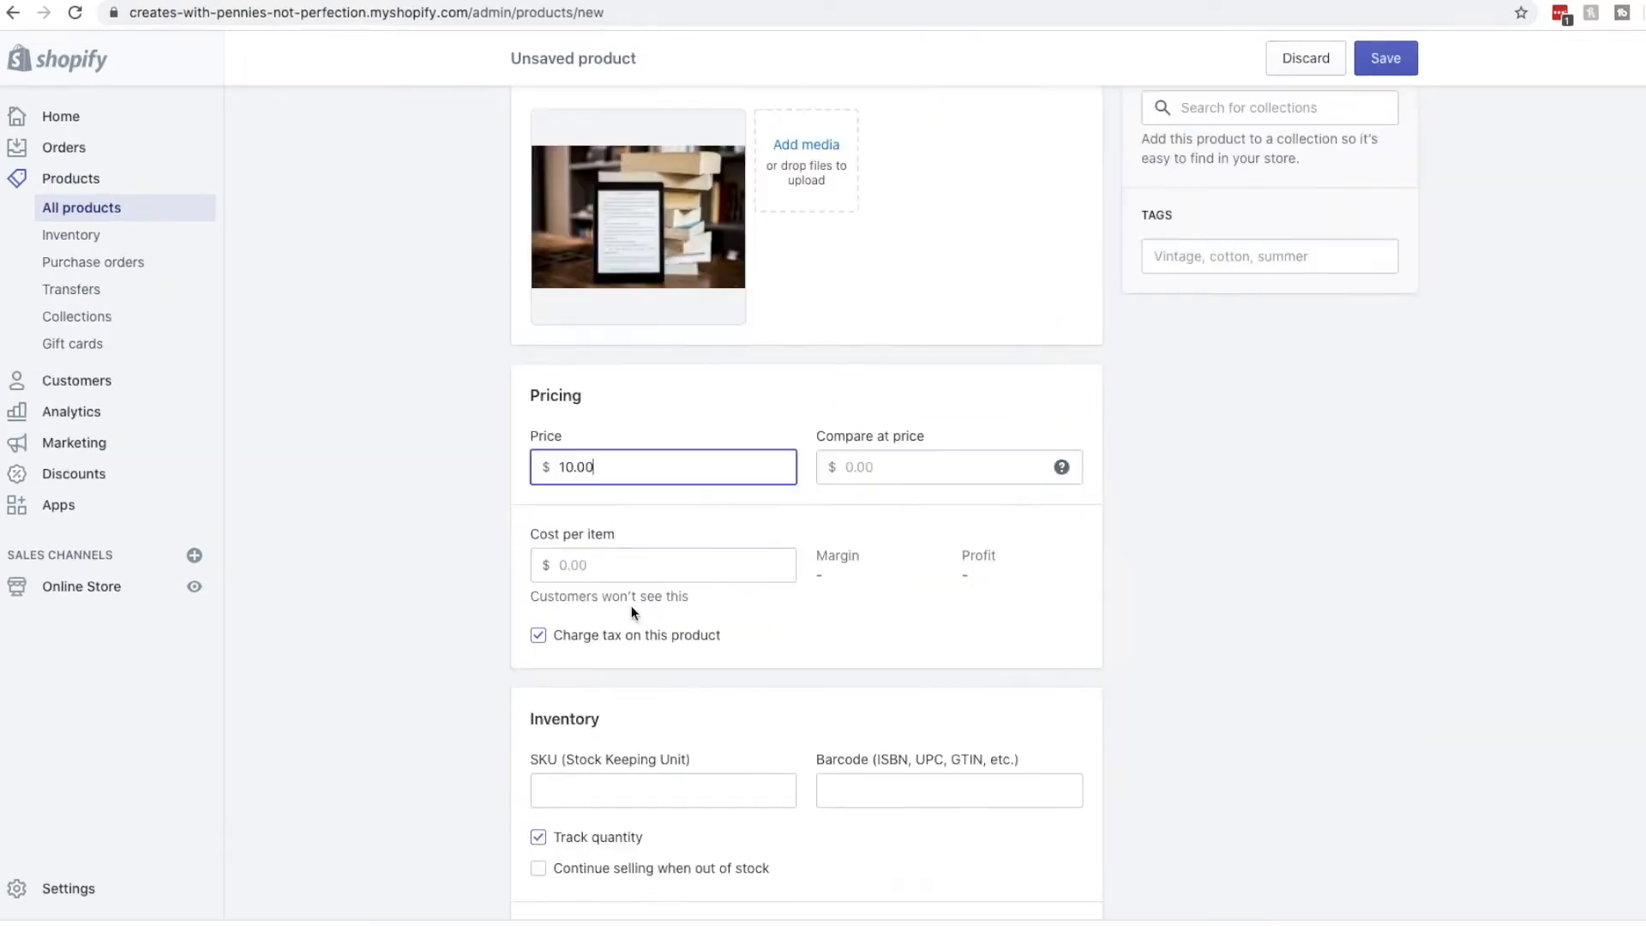
scroll(631, 609, down, 1)
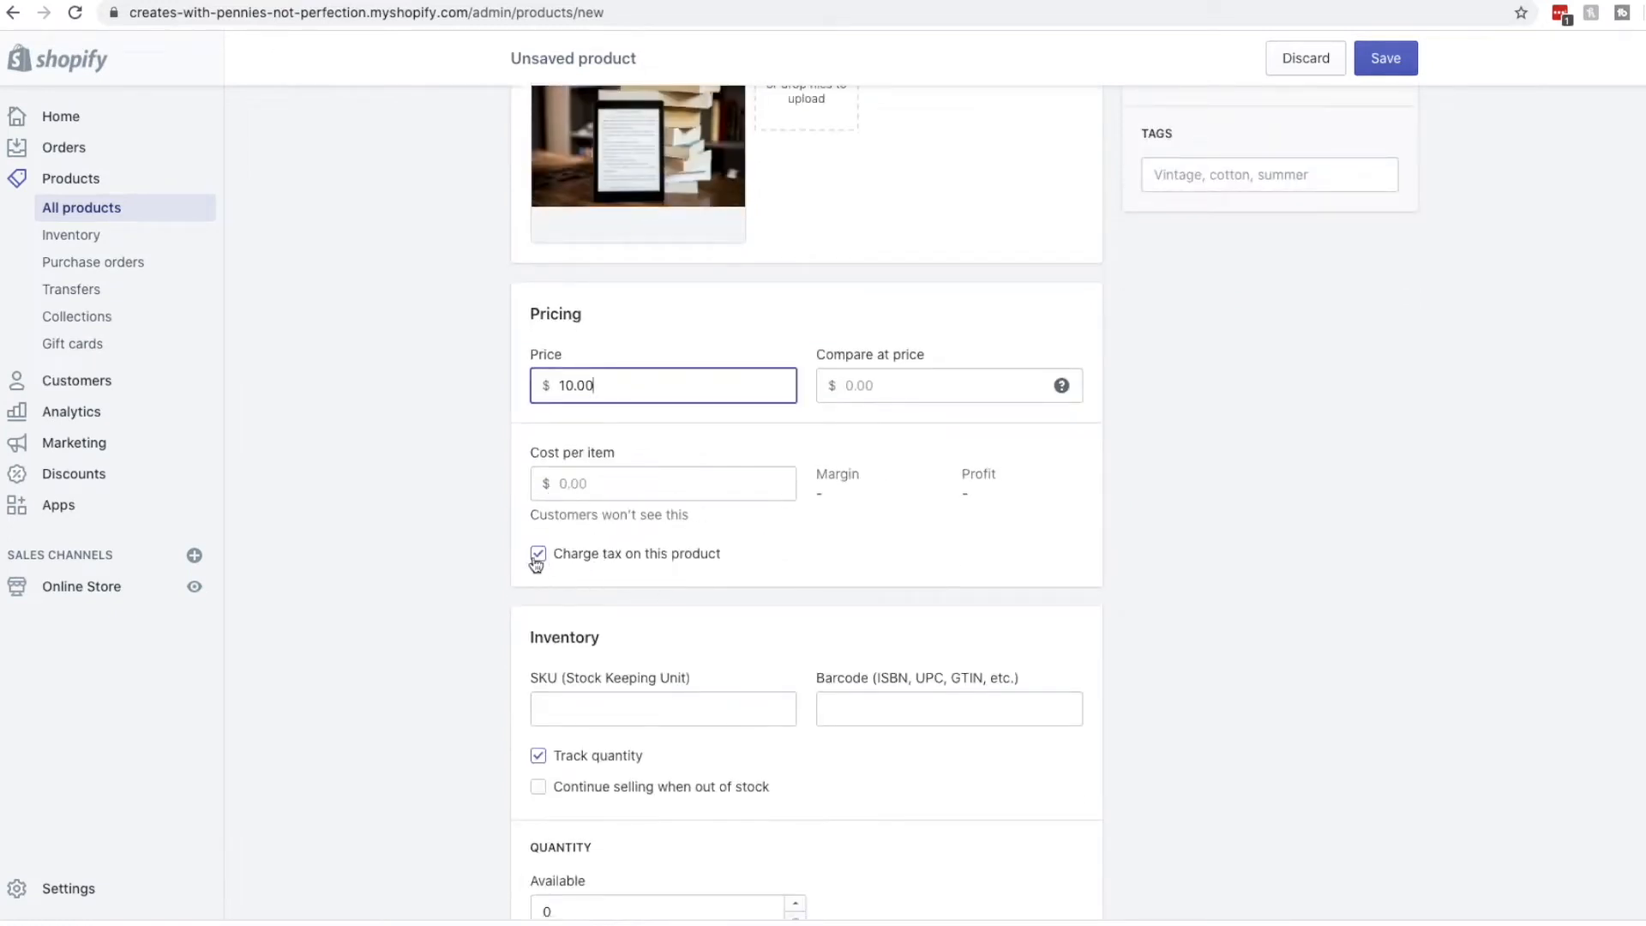
click(577, 555)
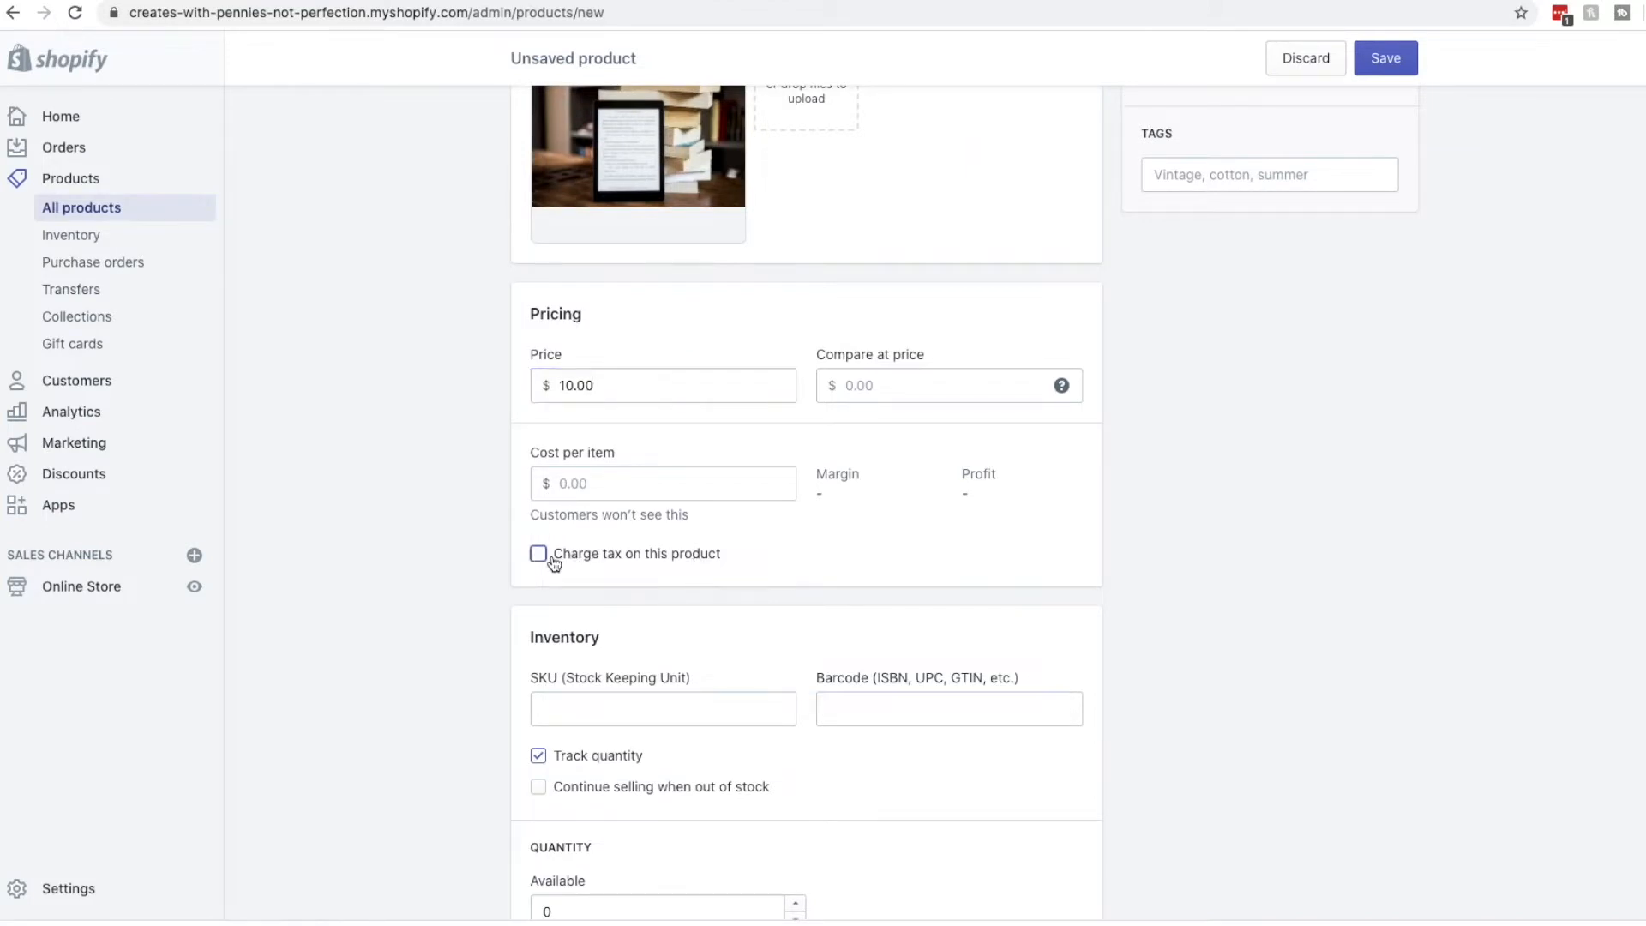
click(549, 559)
Set the product's available quantity to 1000 and allow it to continue selling when out of stock.
scroll(1238, 538, down, 3)
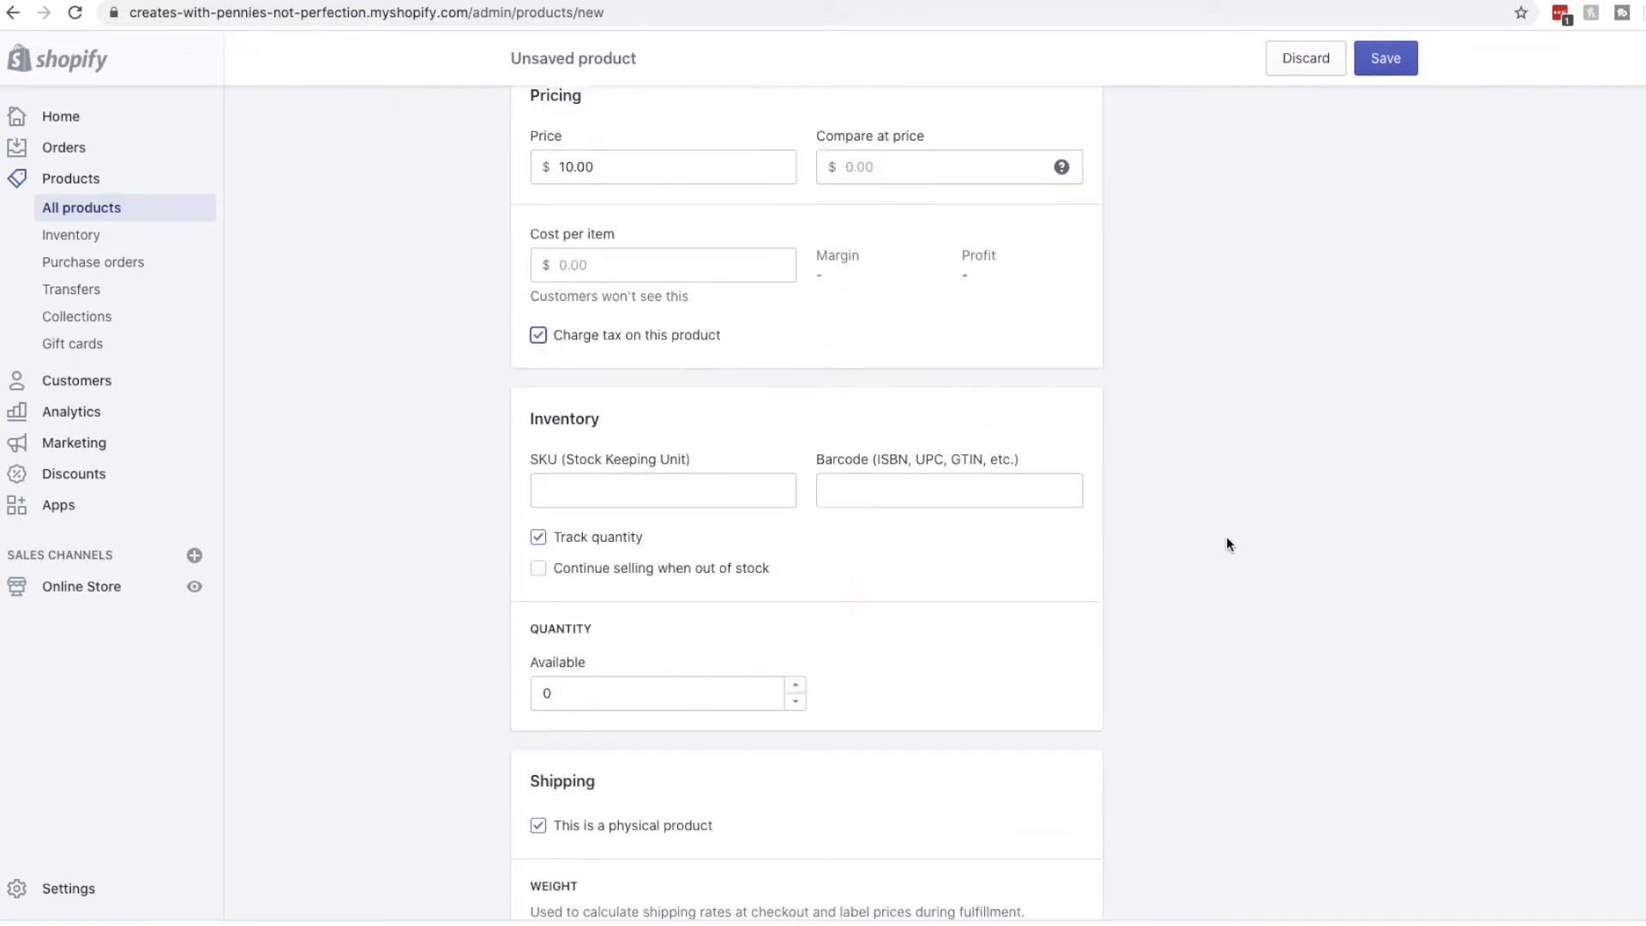
scroll(1226, 536, down, 2)
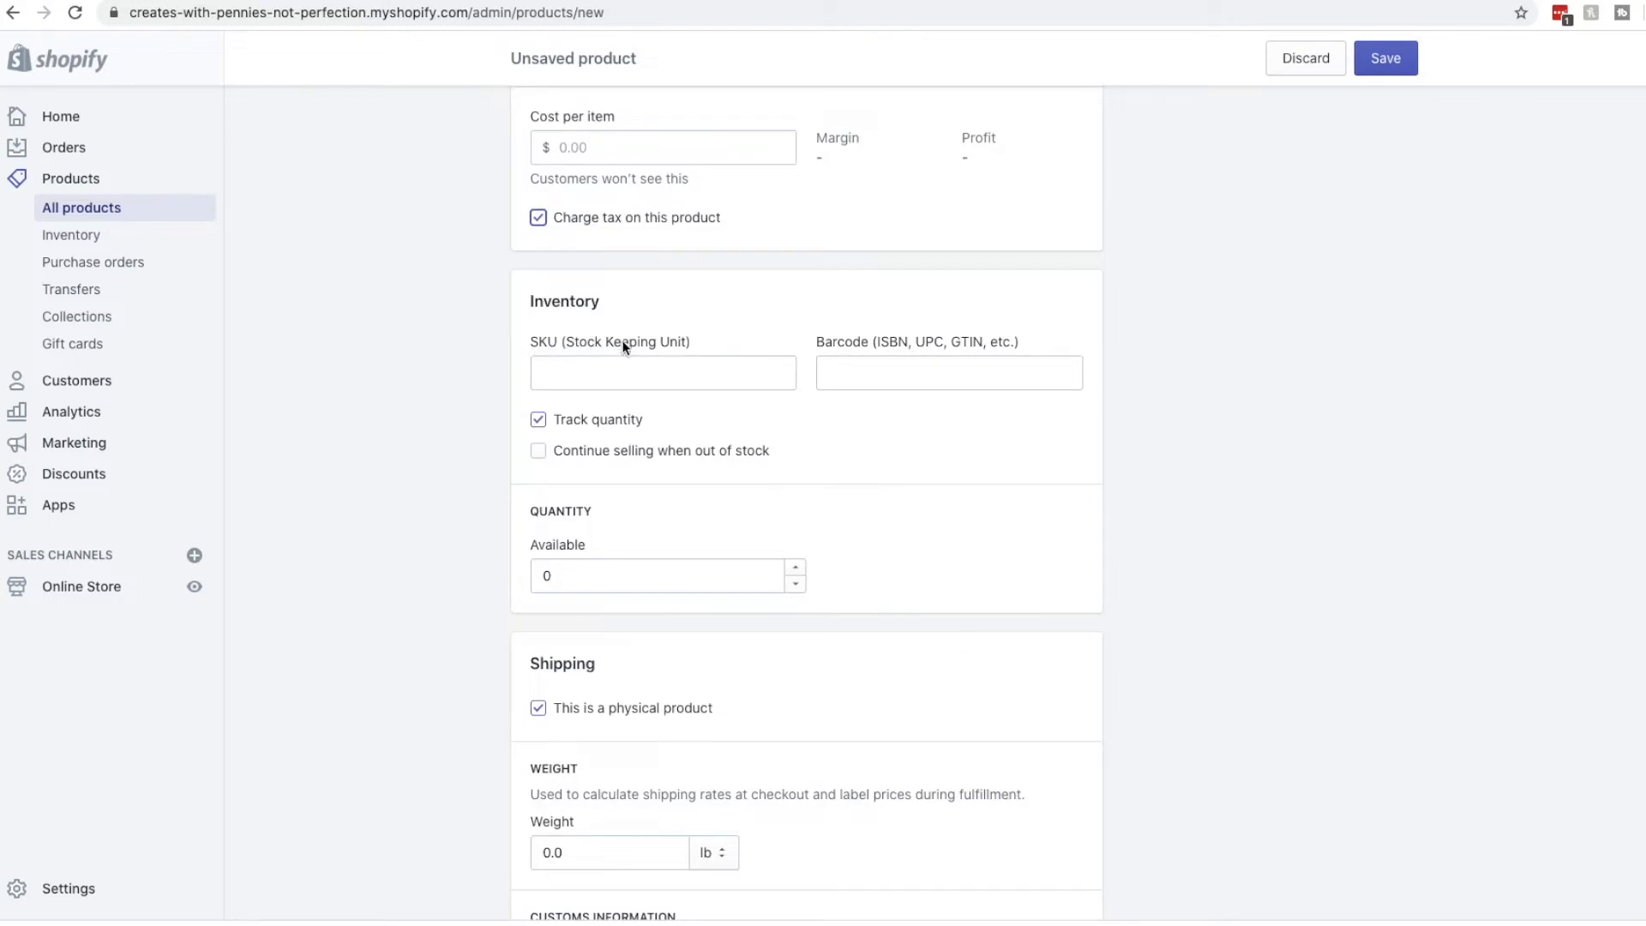
click(641, 369)
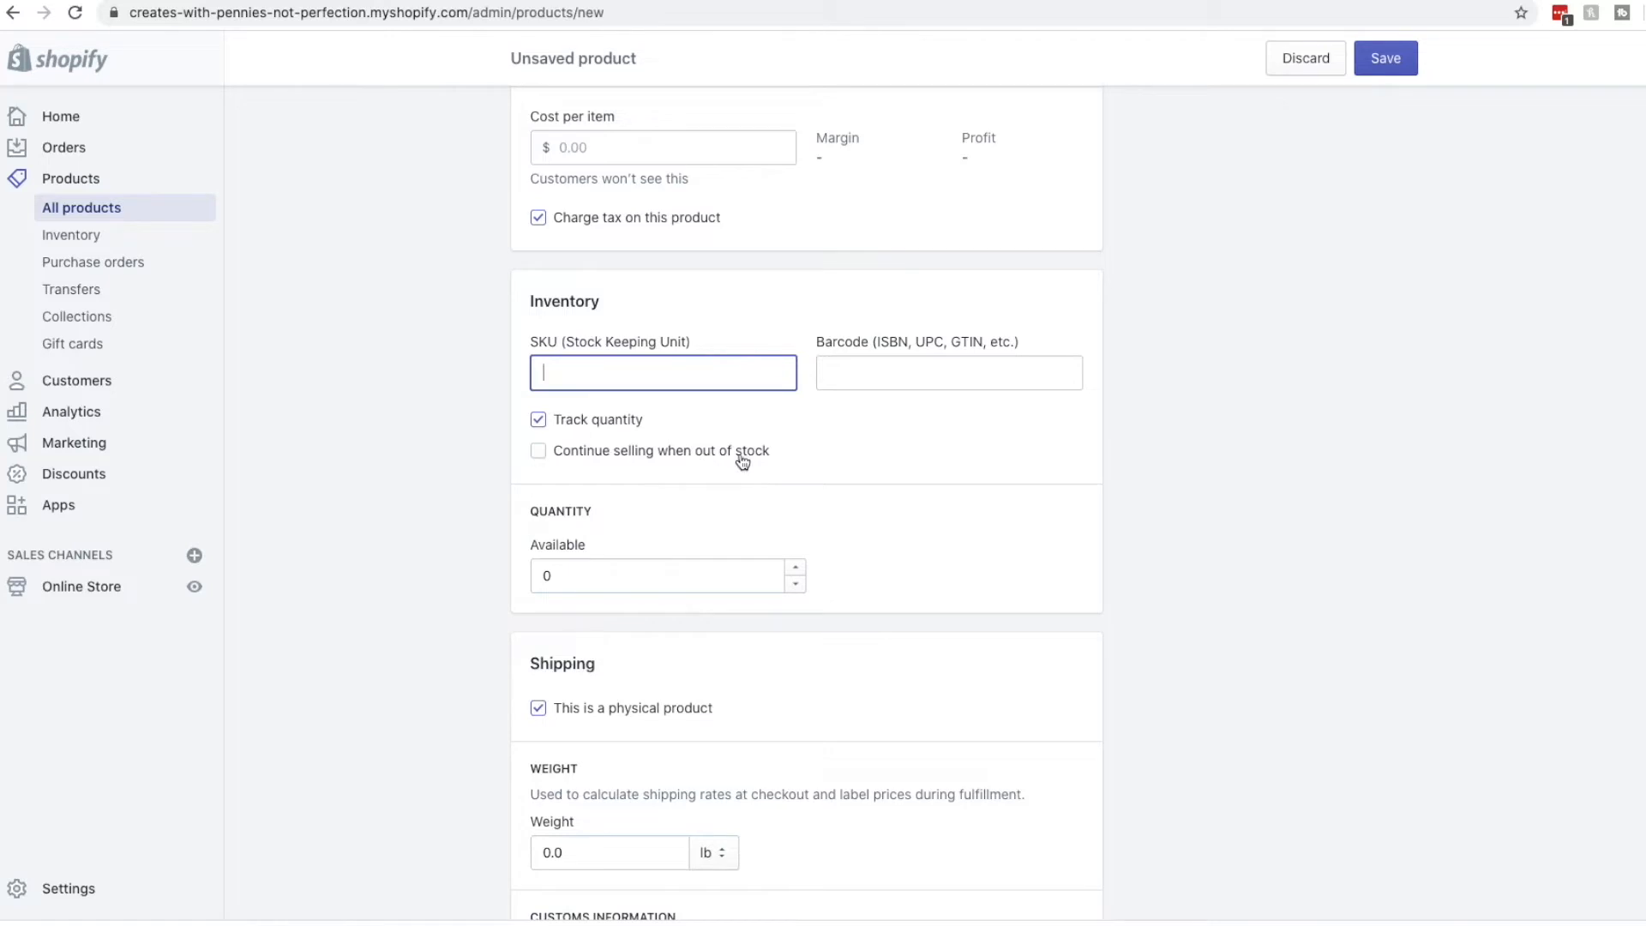
click(654, 576)
drag(754, 576, 463, 577)
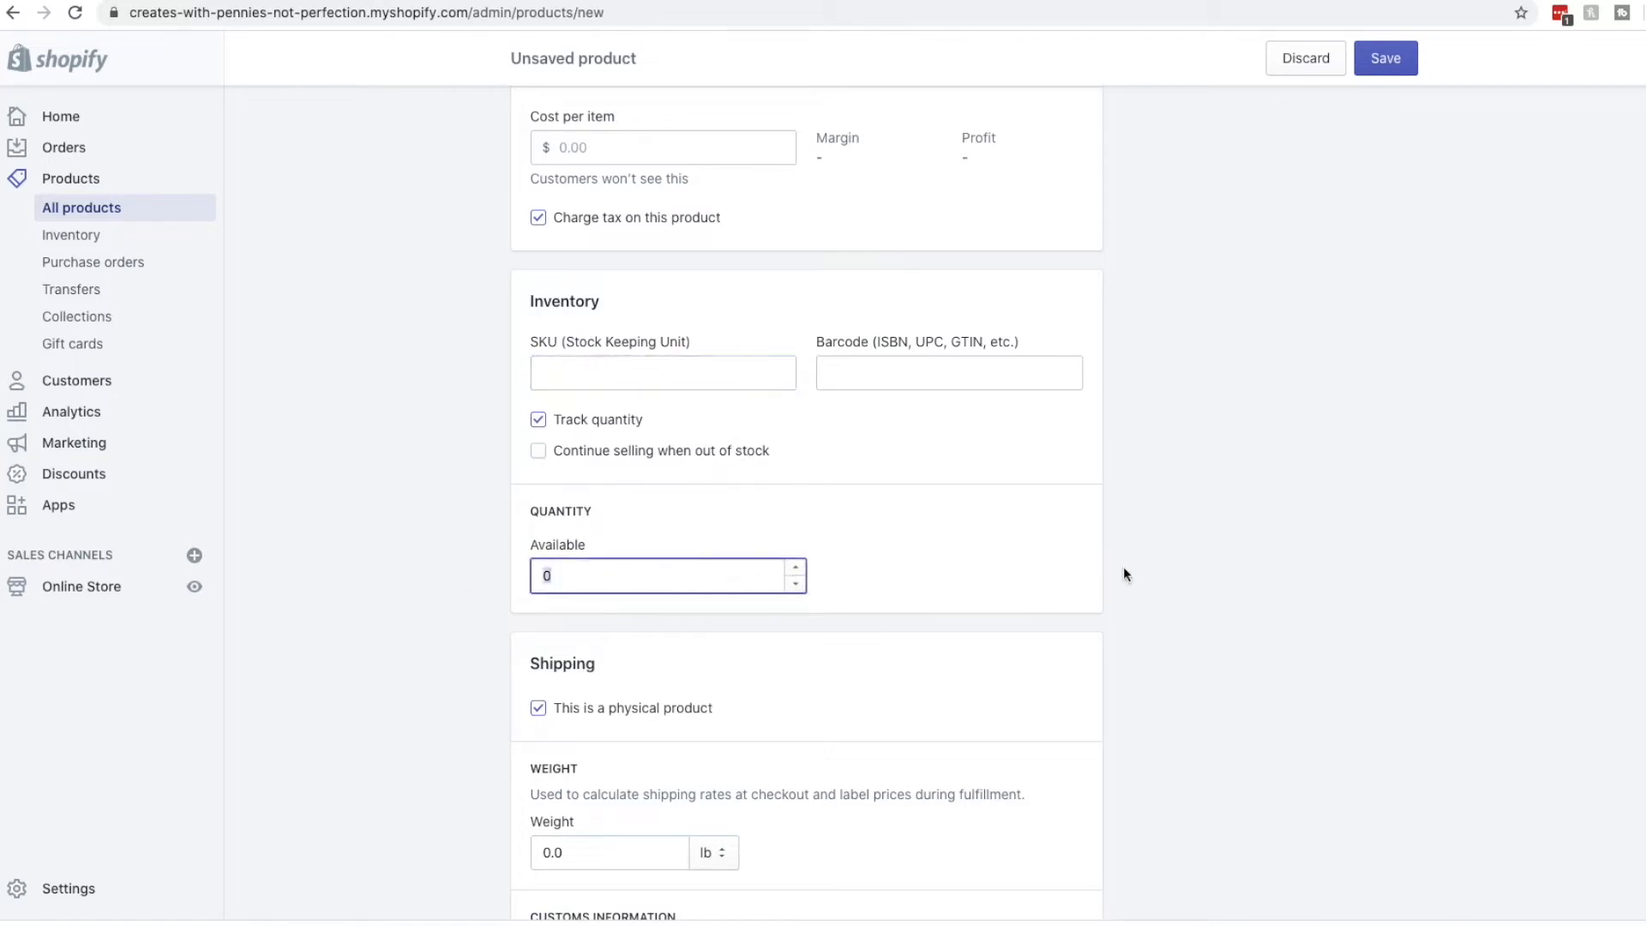
text(1000)
click(1165, 570)
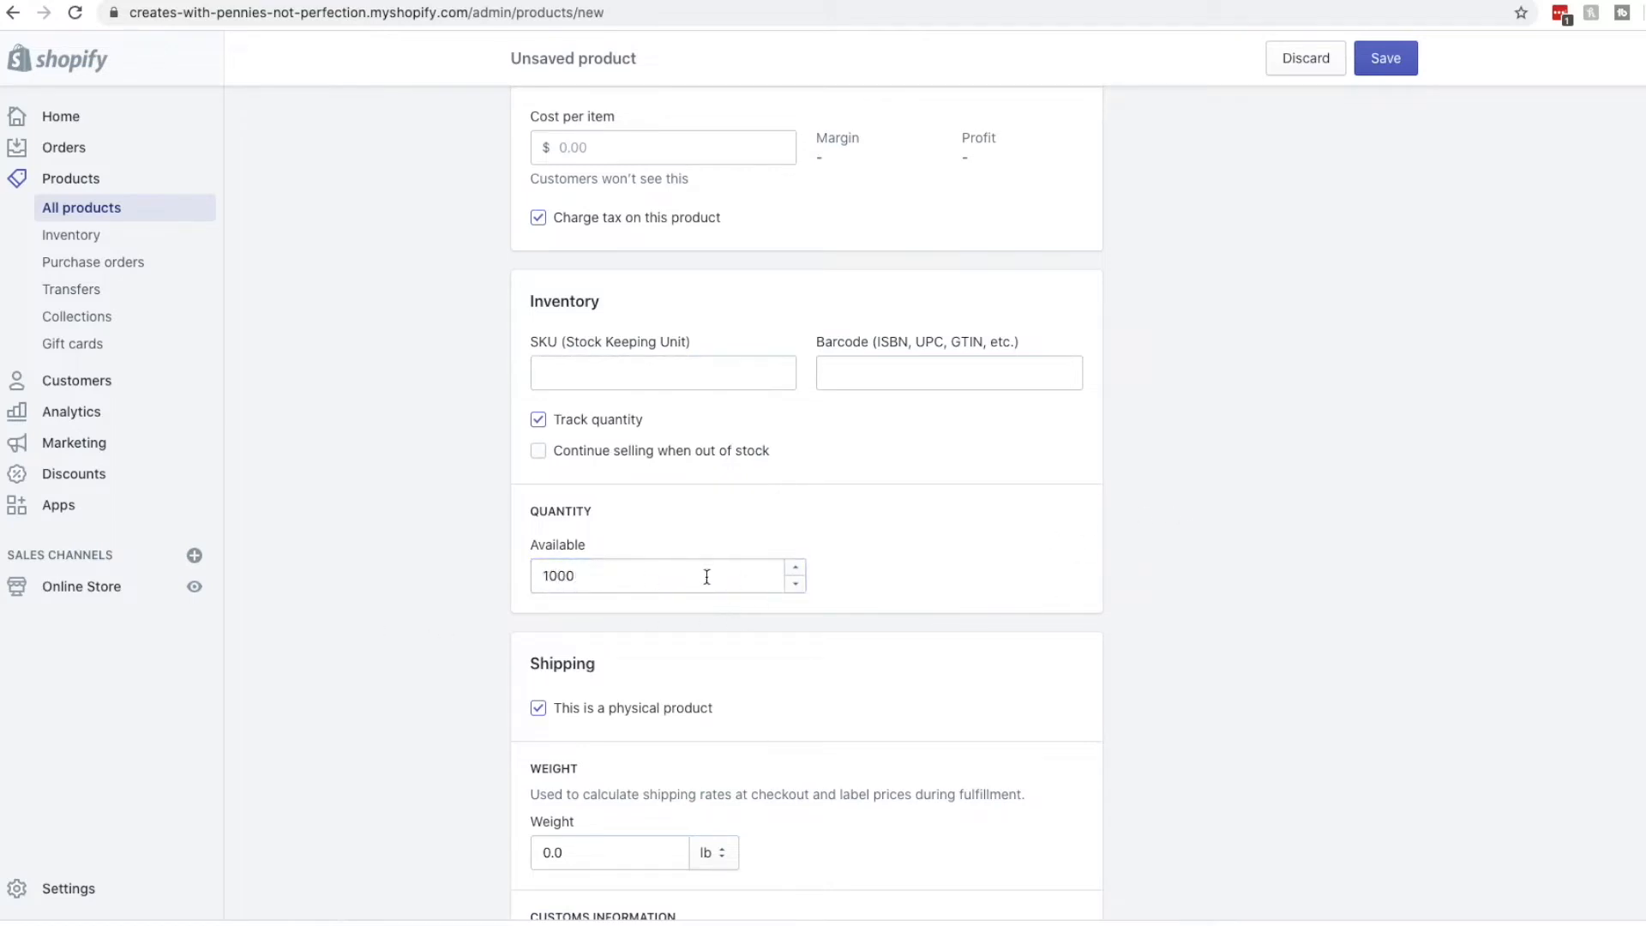
click(539, 452)
Mark the product as non-physical in the Shipping section.
scroll(597, 517, down, 1)
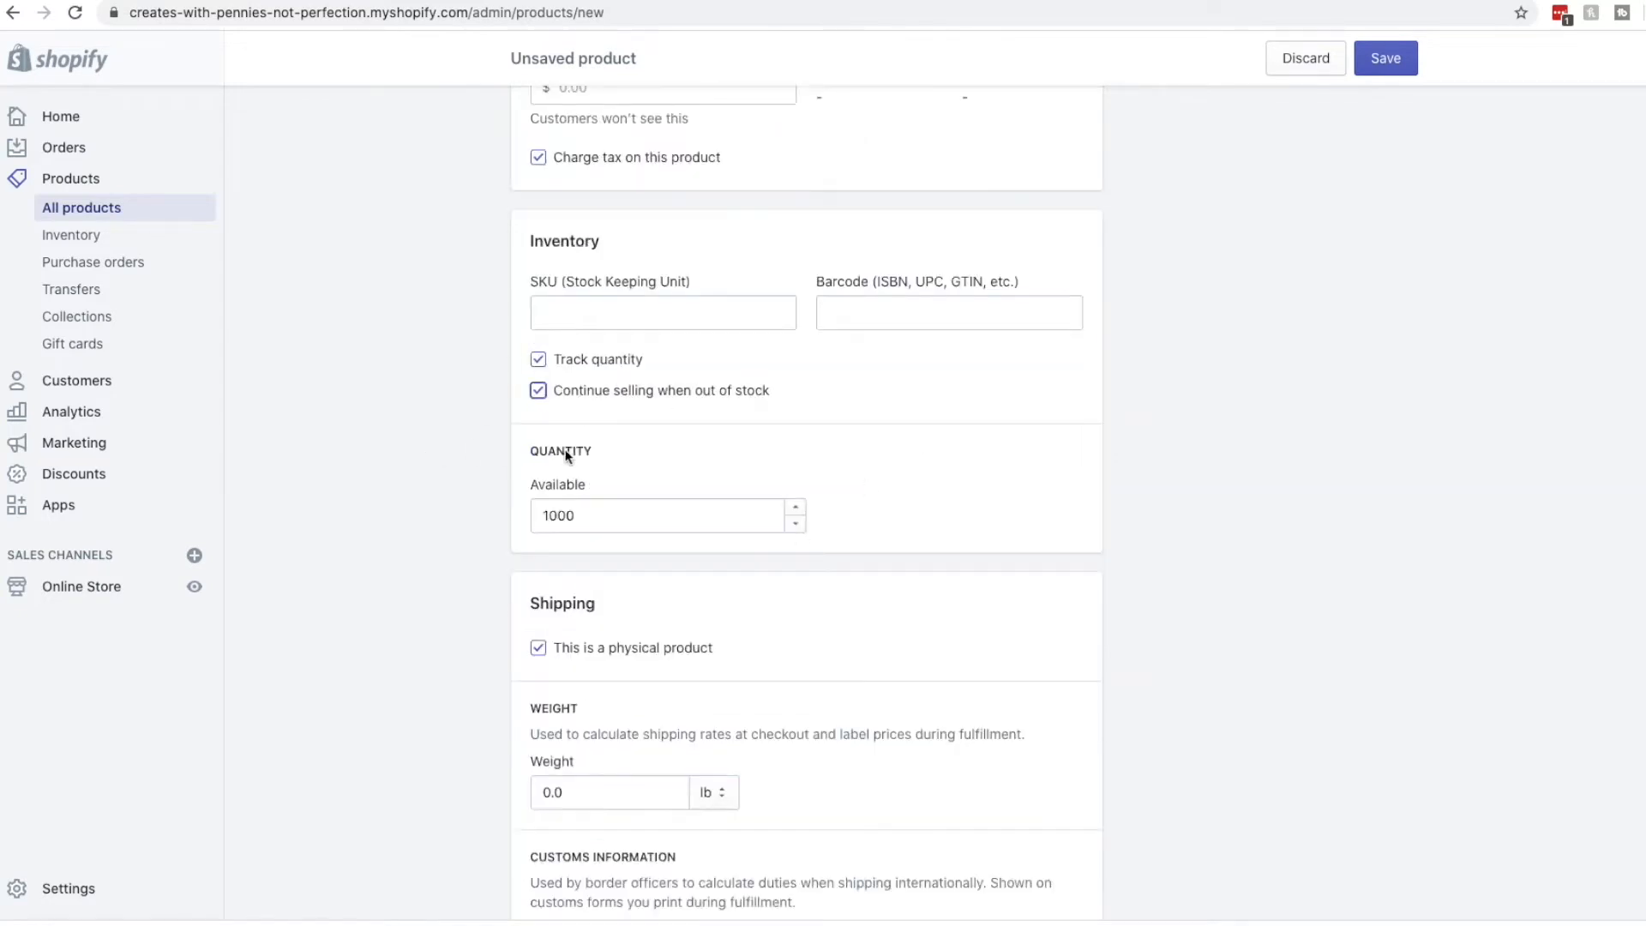
scroll(743, 493, down, 3)
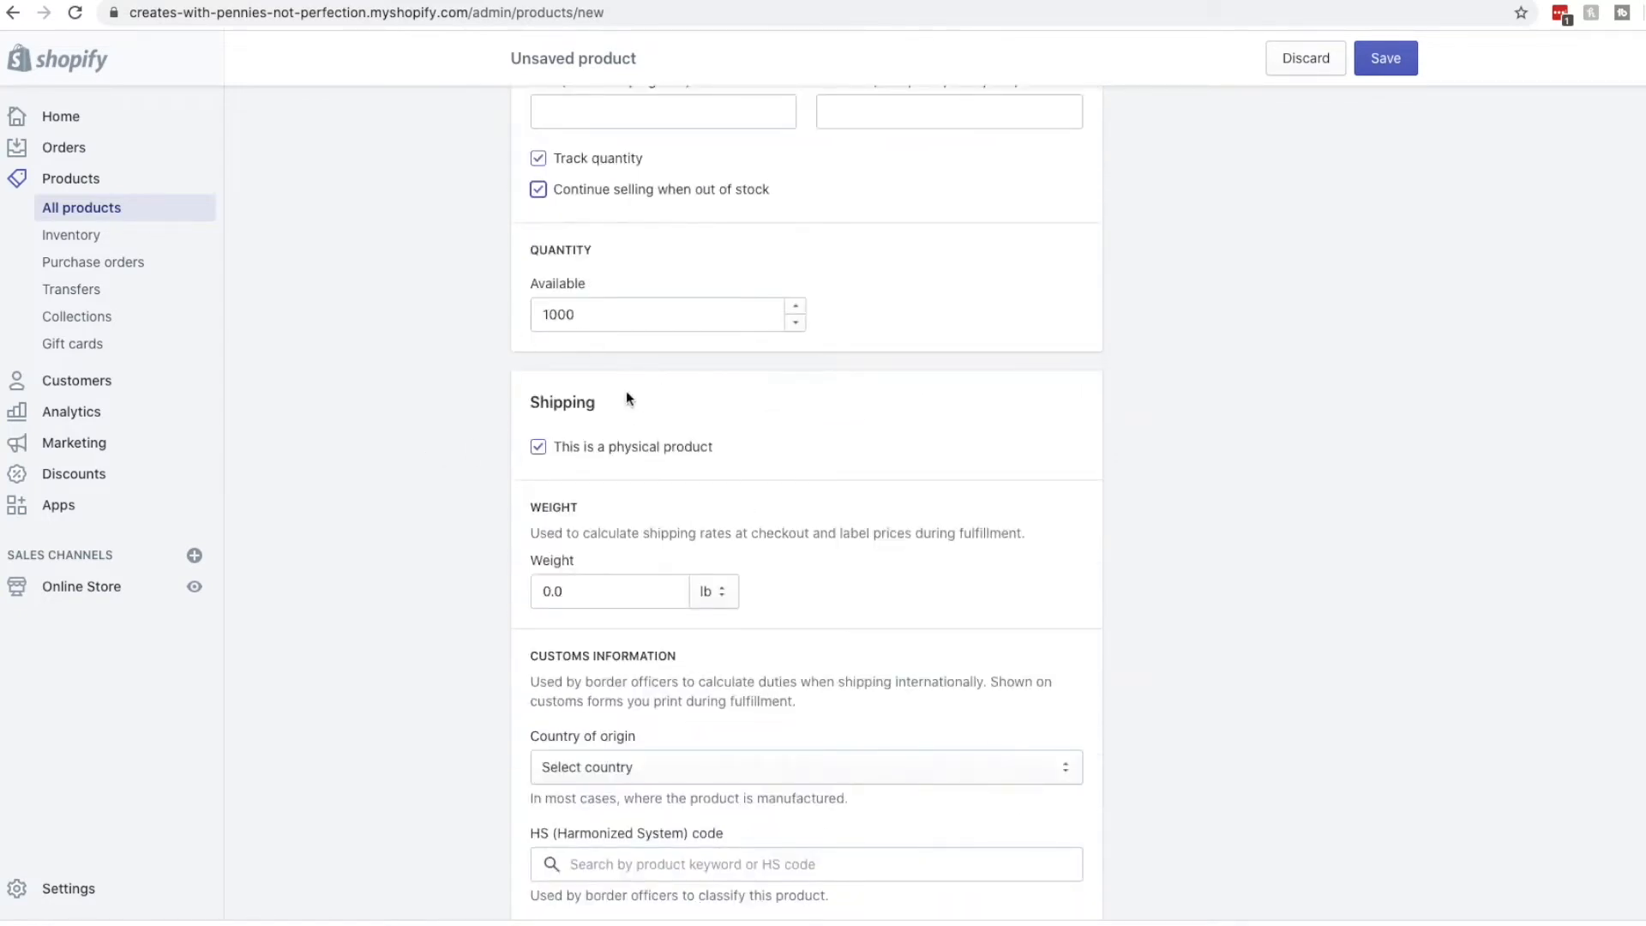
scroll(717, 471, down, 1)
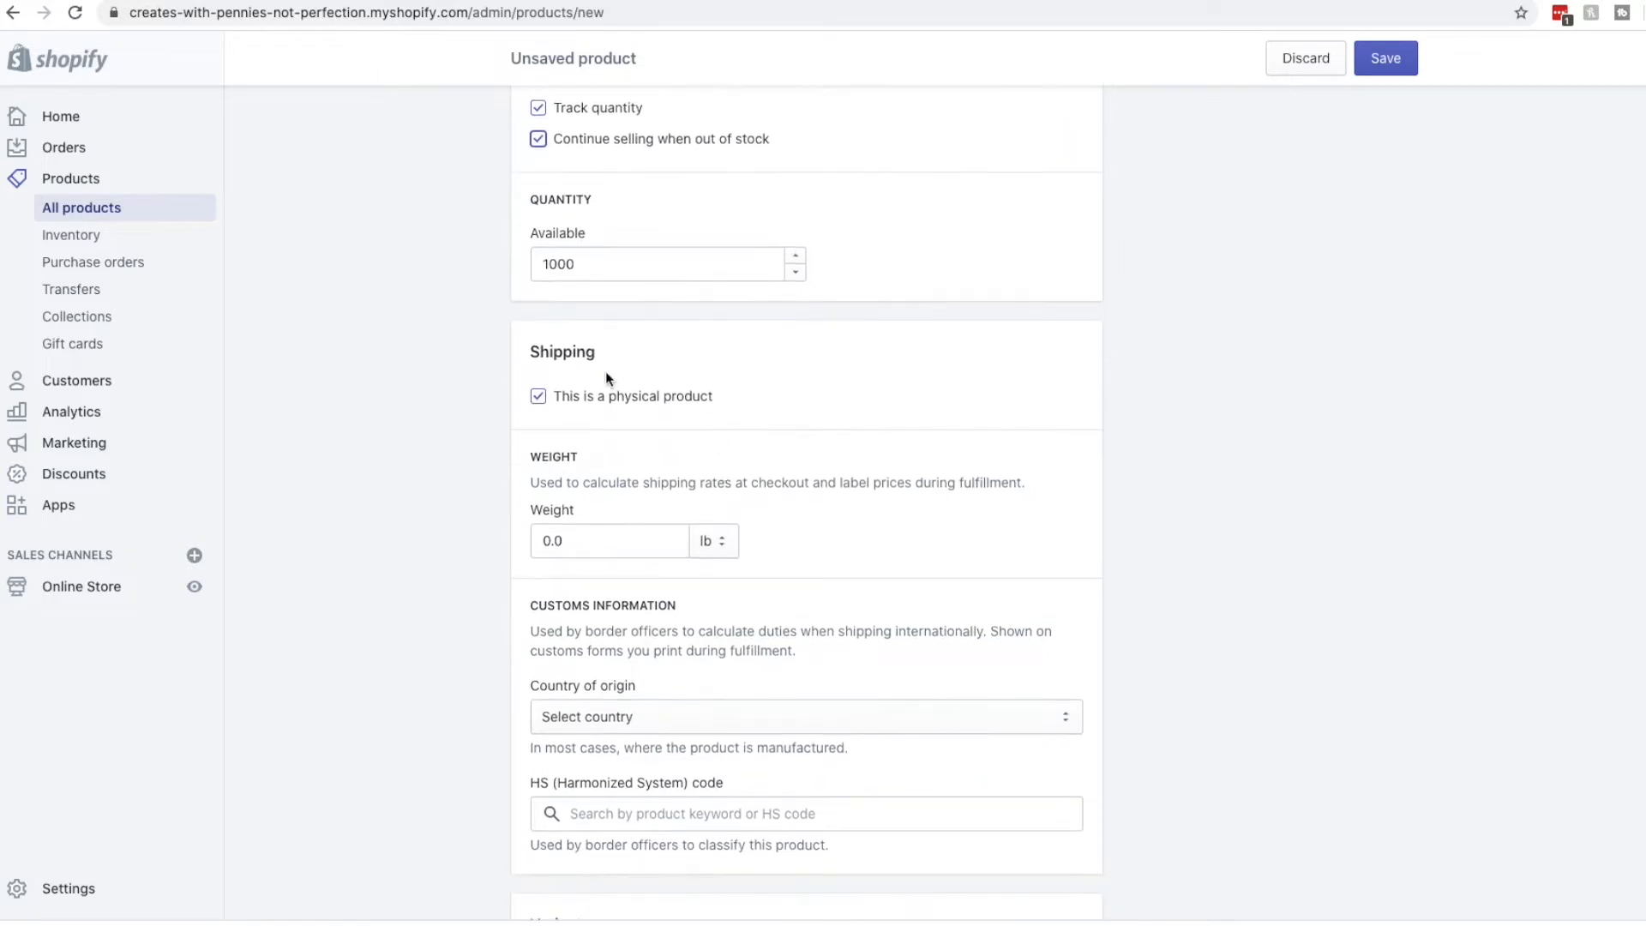
click(581, 410)
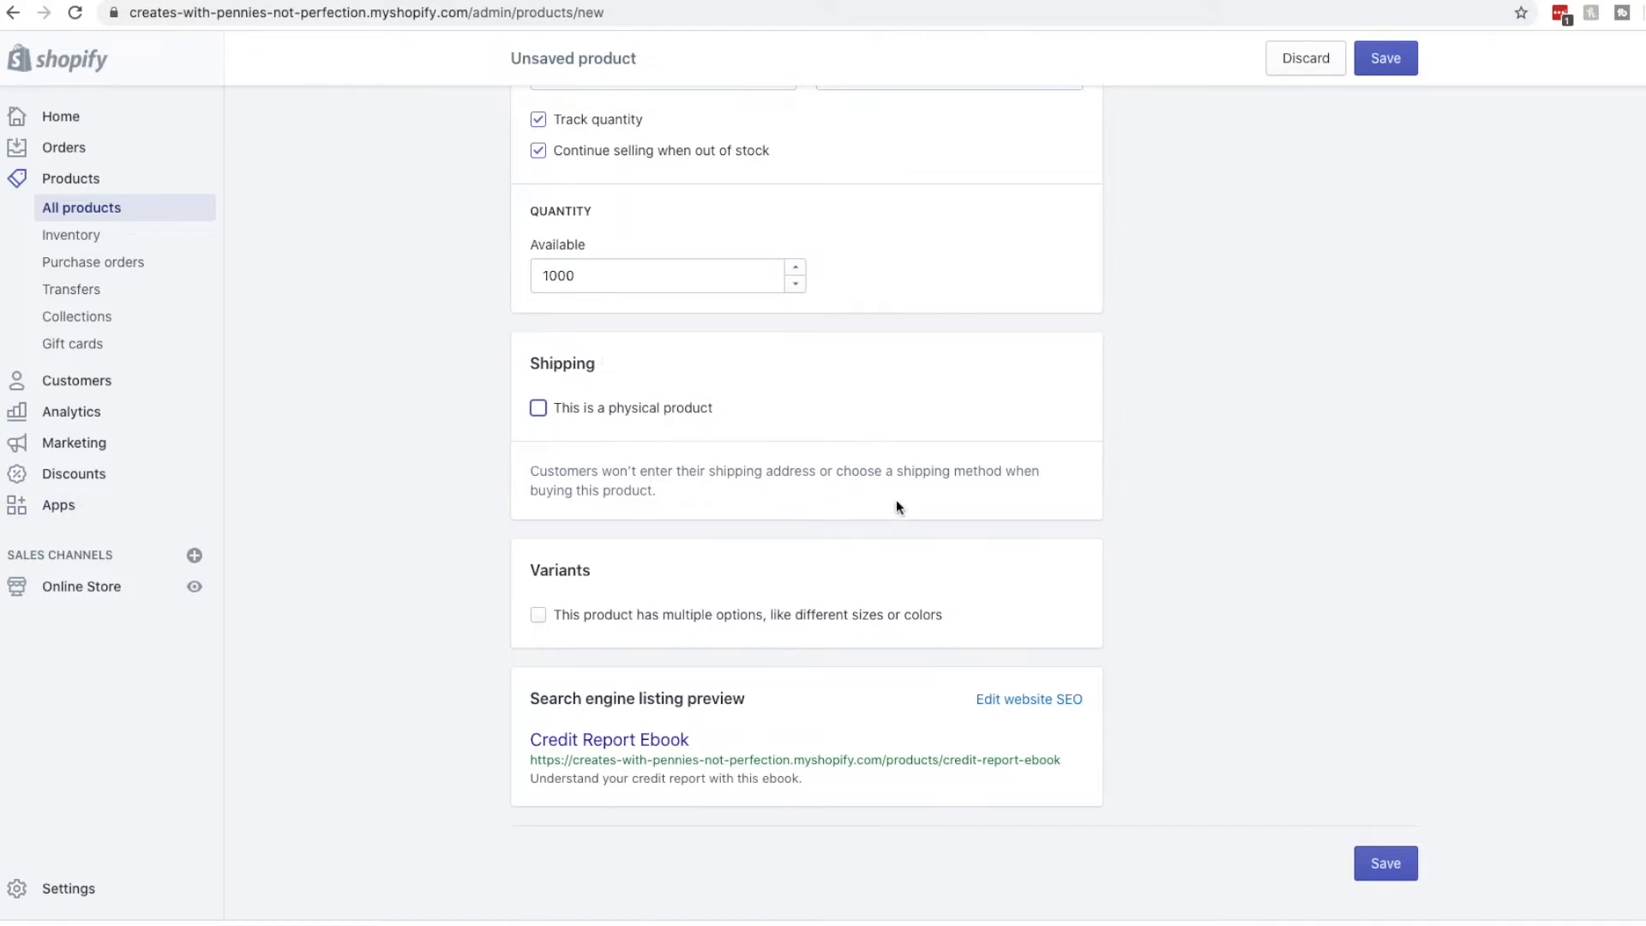
View the product's sales channel availability settings.
scroll(698, 511, up, 1)
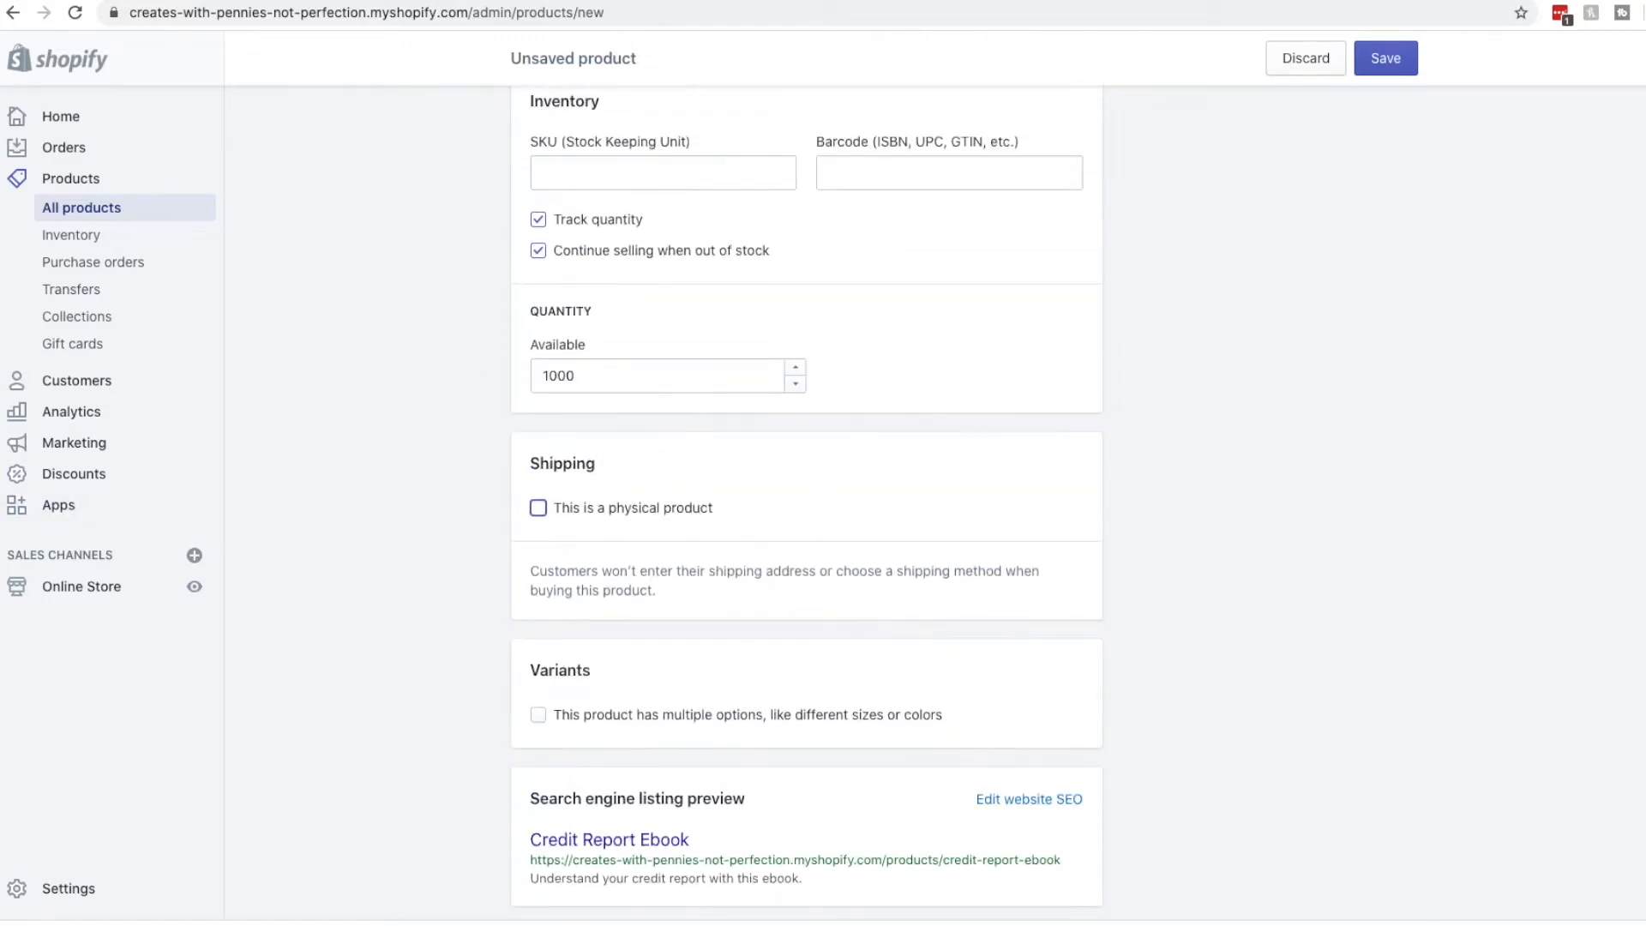
scroll(755, 522, up, 9)
scroll(755, 520, up, 3)
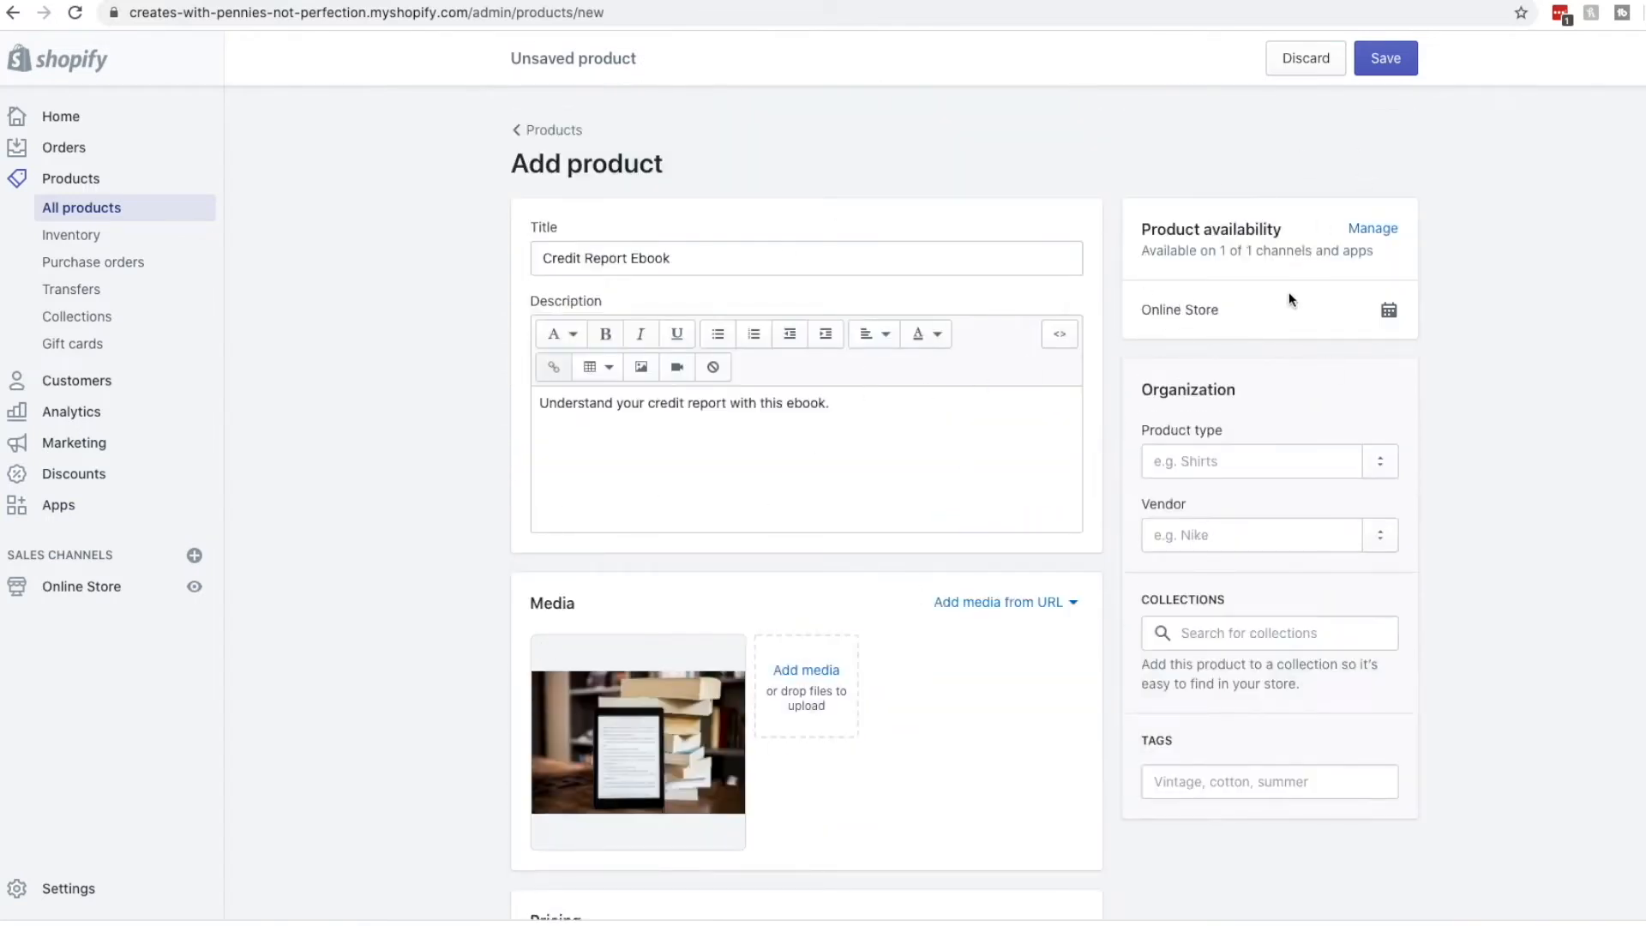
click(1369, 228)
click(1100, 543)
Add a new product type named Ebook and assign it to the product.
click(1200, 460)
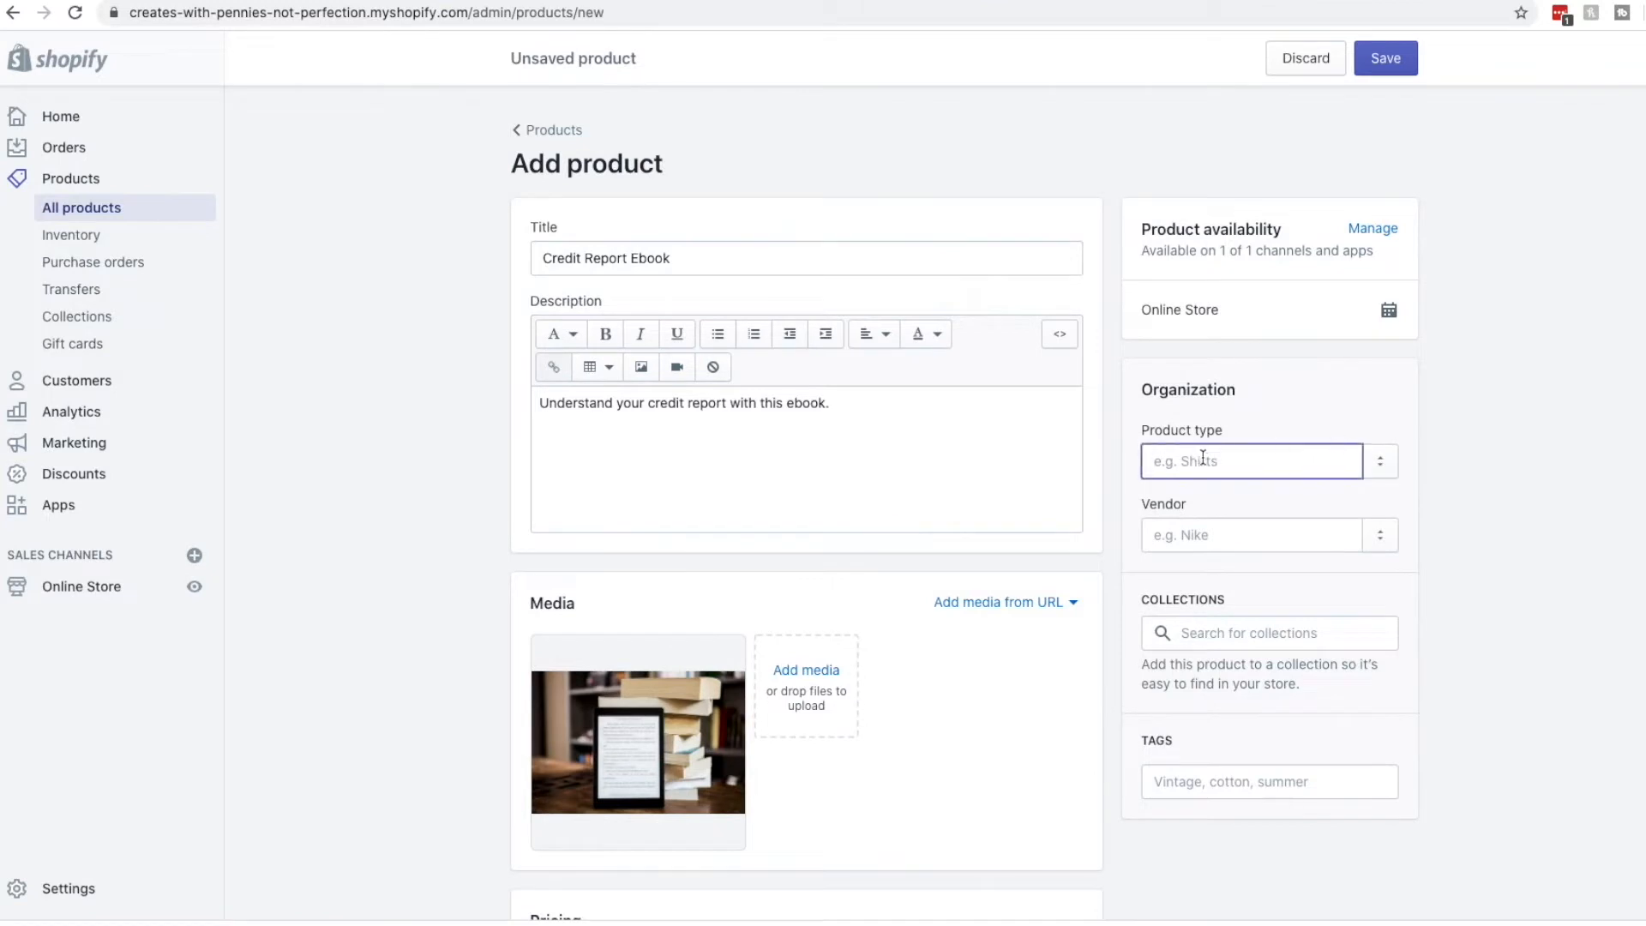
text(Ebook)
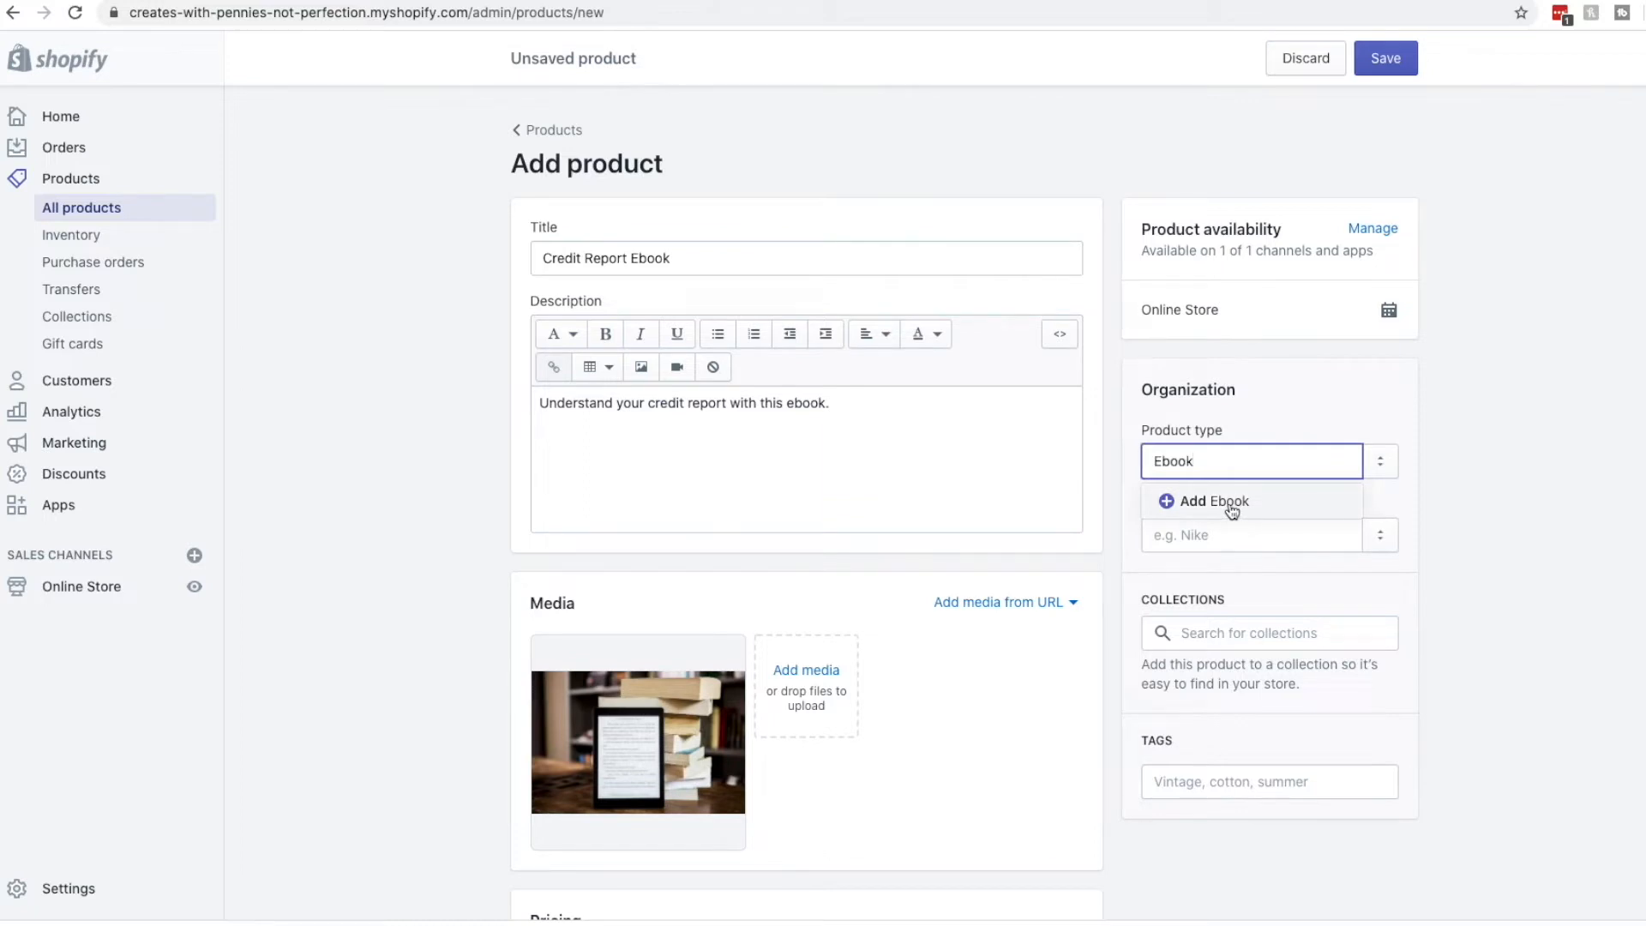
click(1232, 507)
click(1280, 461)
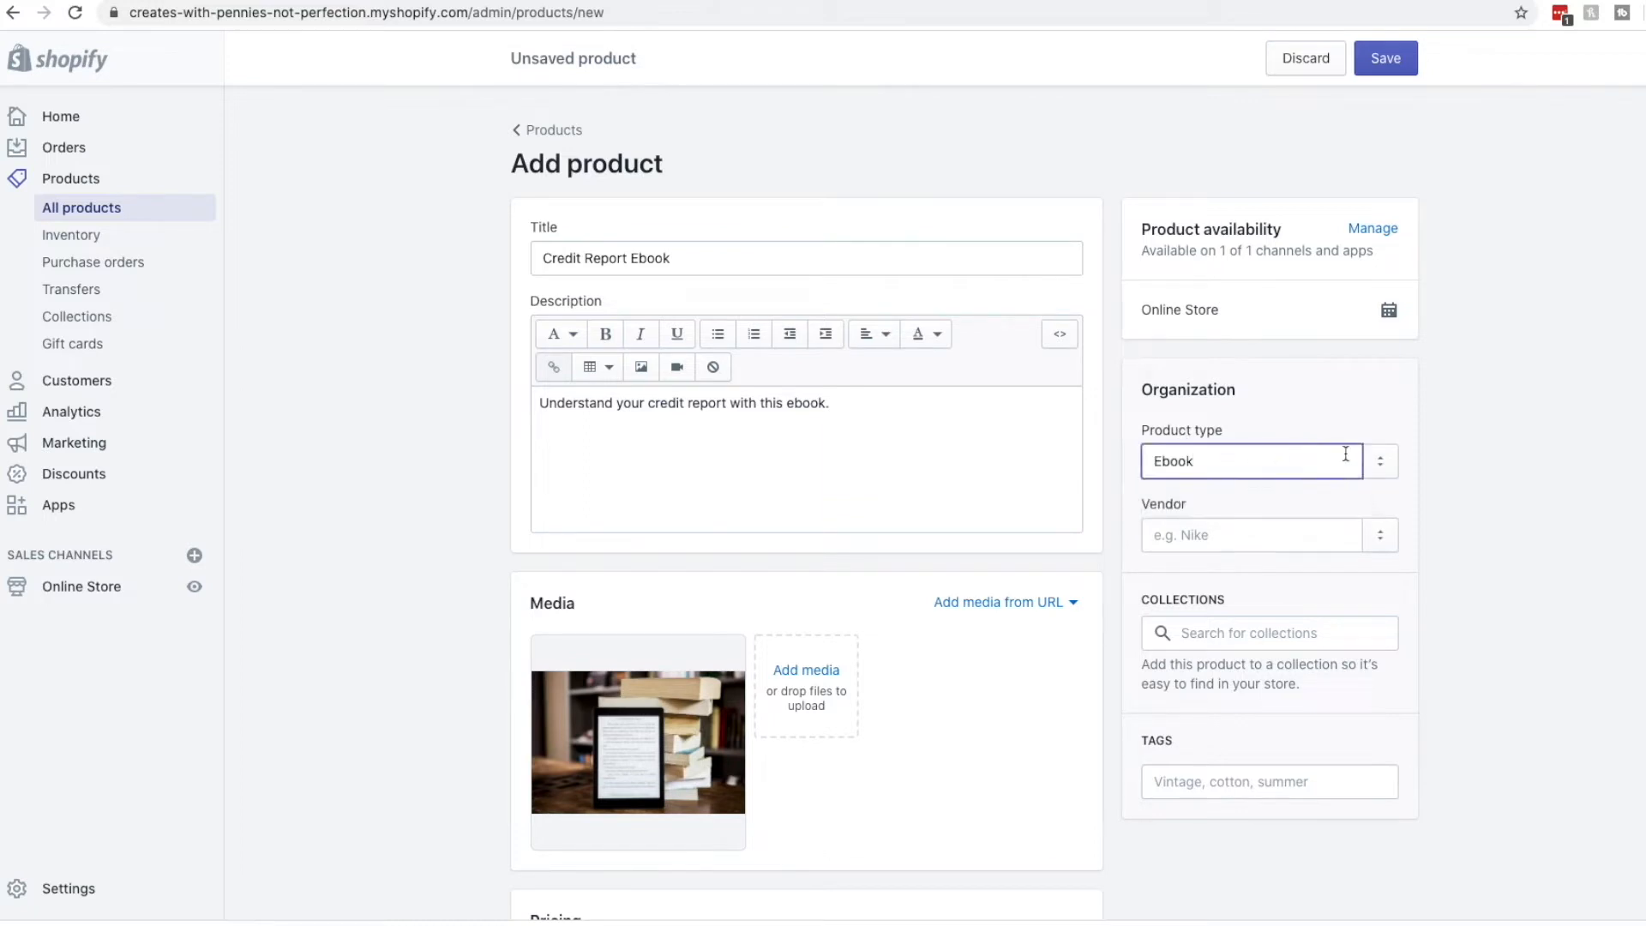
Add the product to the Home page collection.
click(1228, 534)
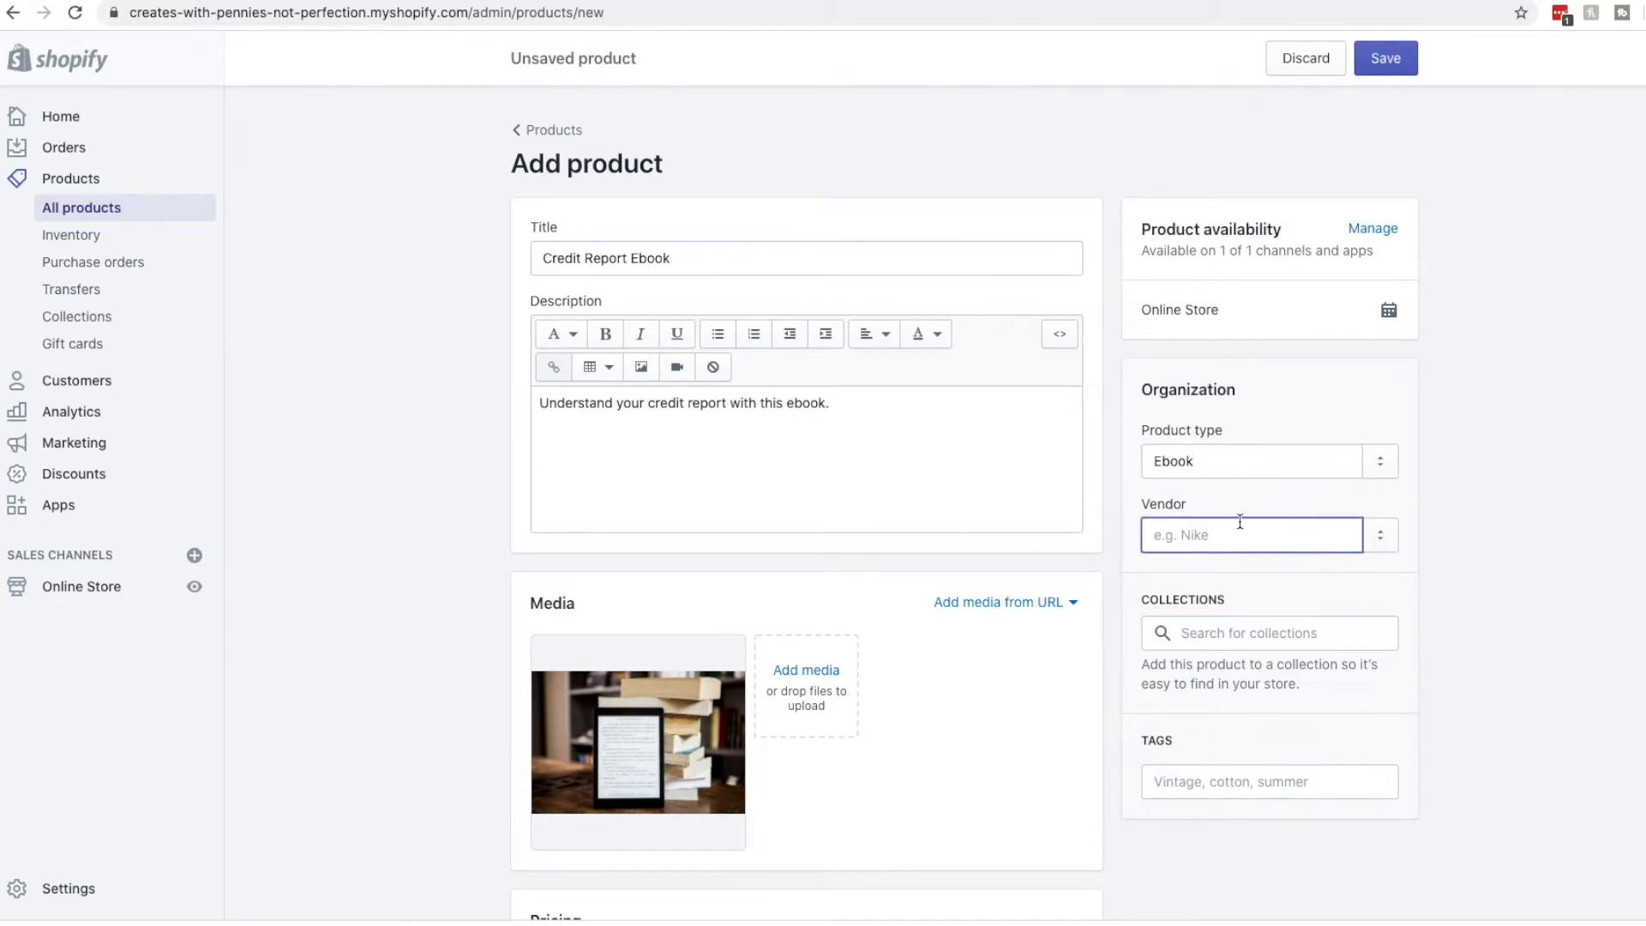
click(1244, 628)
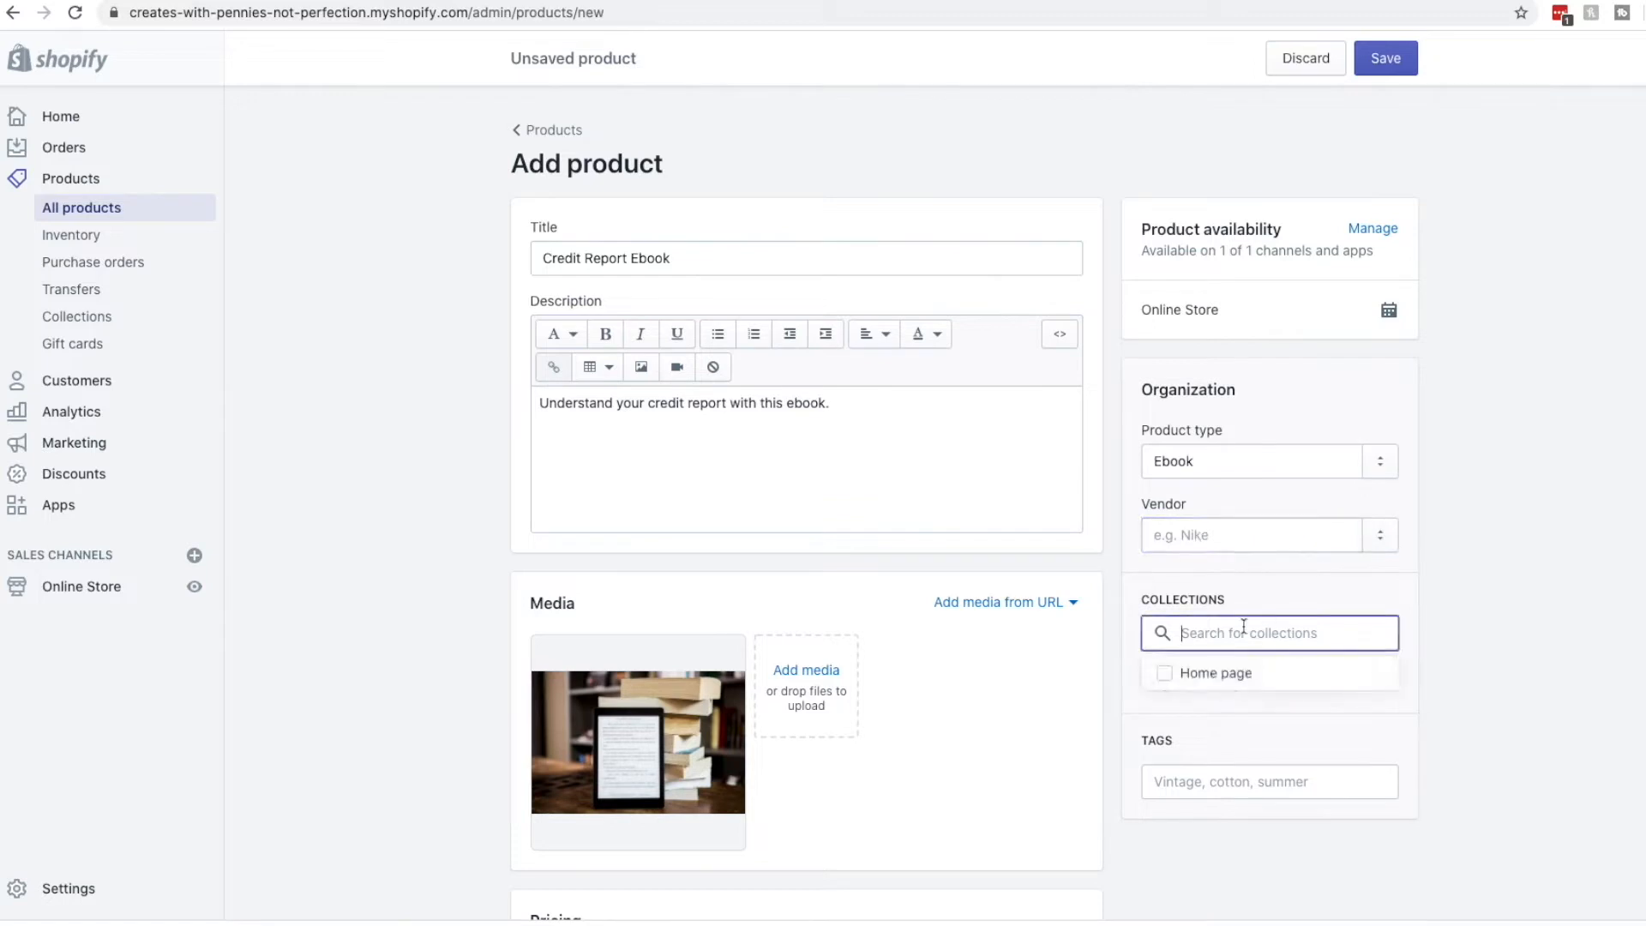
click(1352, 608)
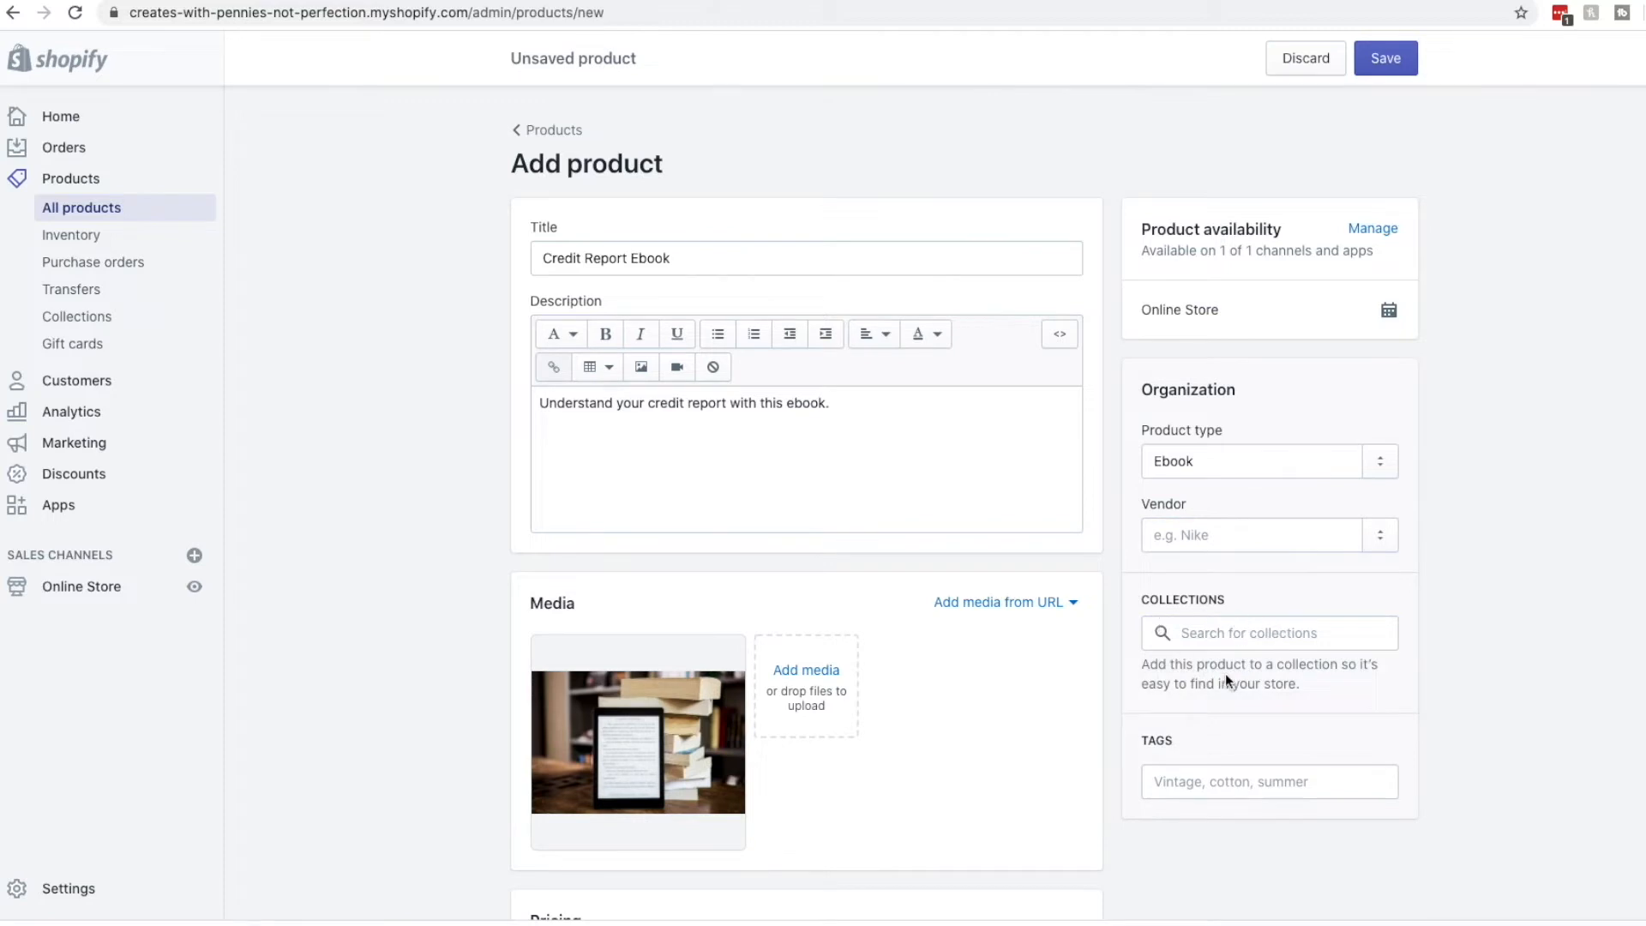
click(1224, 636)
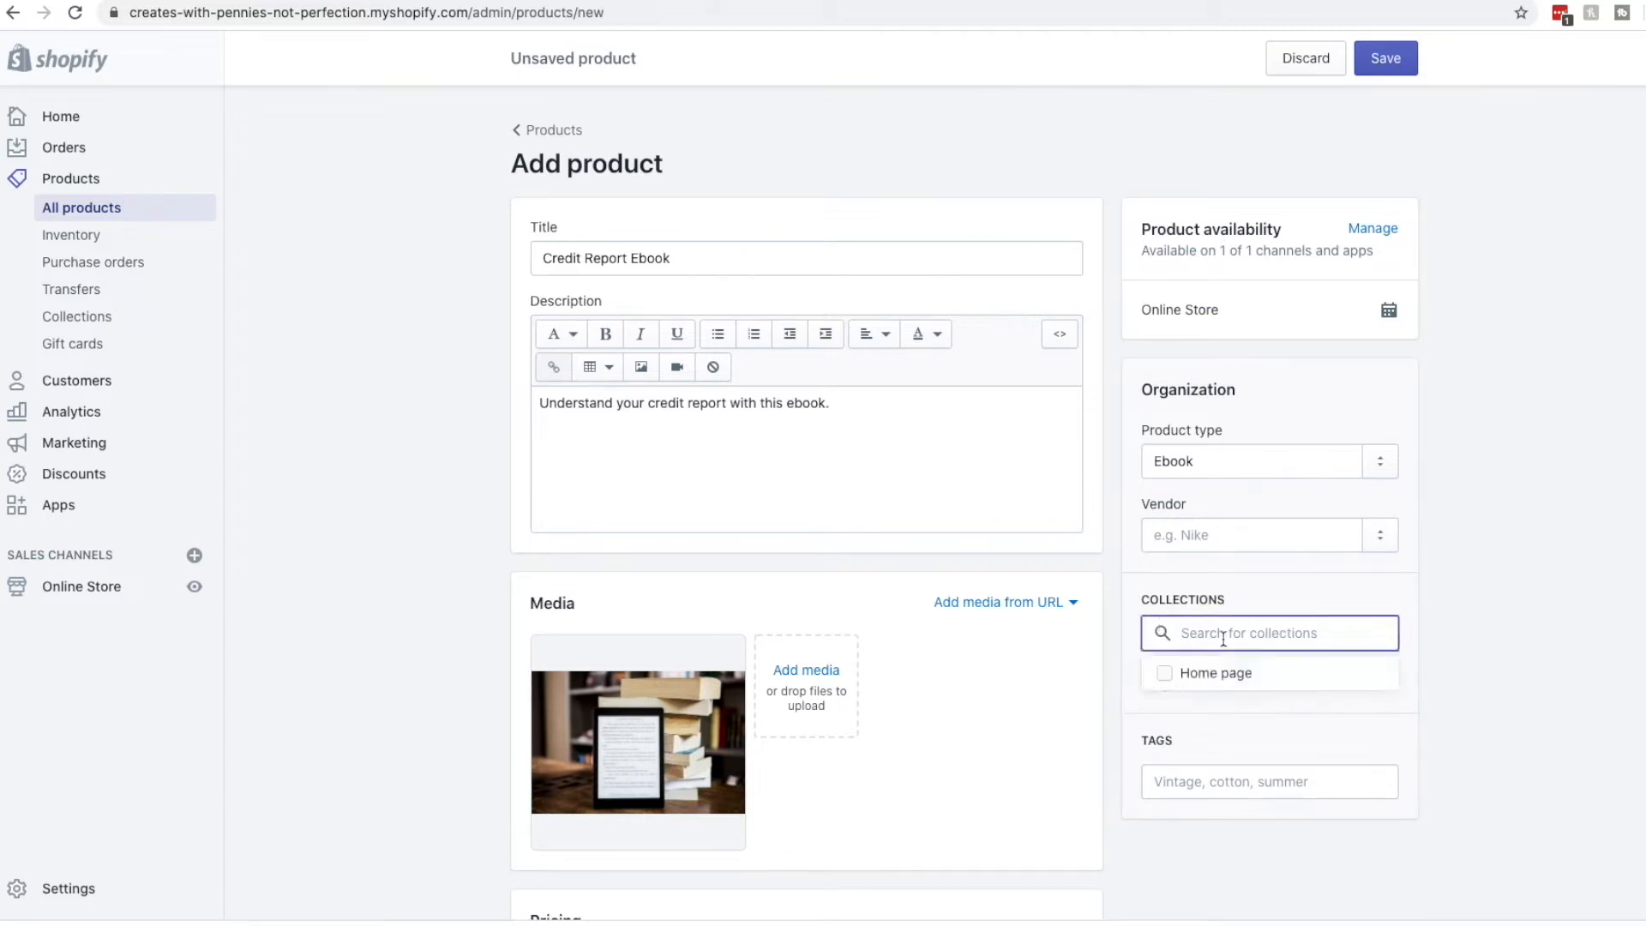
text(e)
double_click(1272, 636)
key(BackSpace)
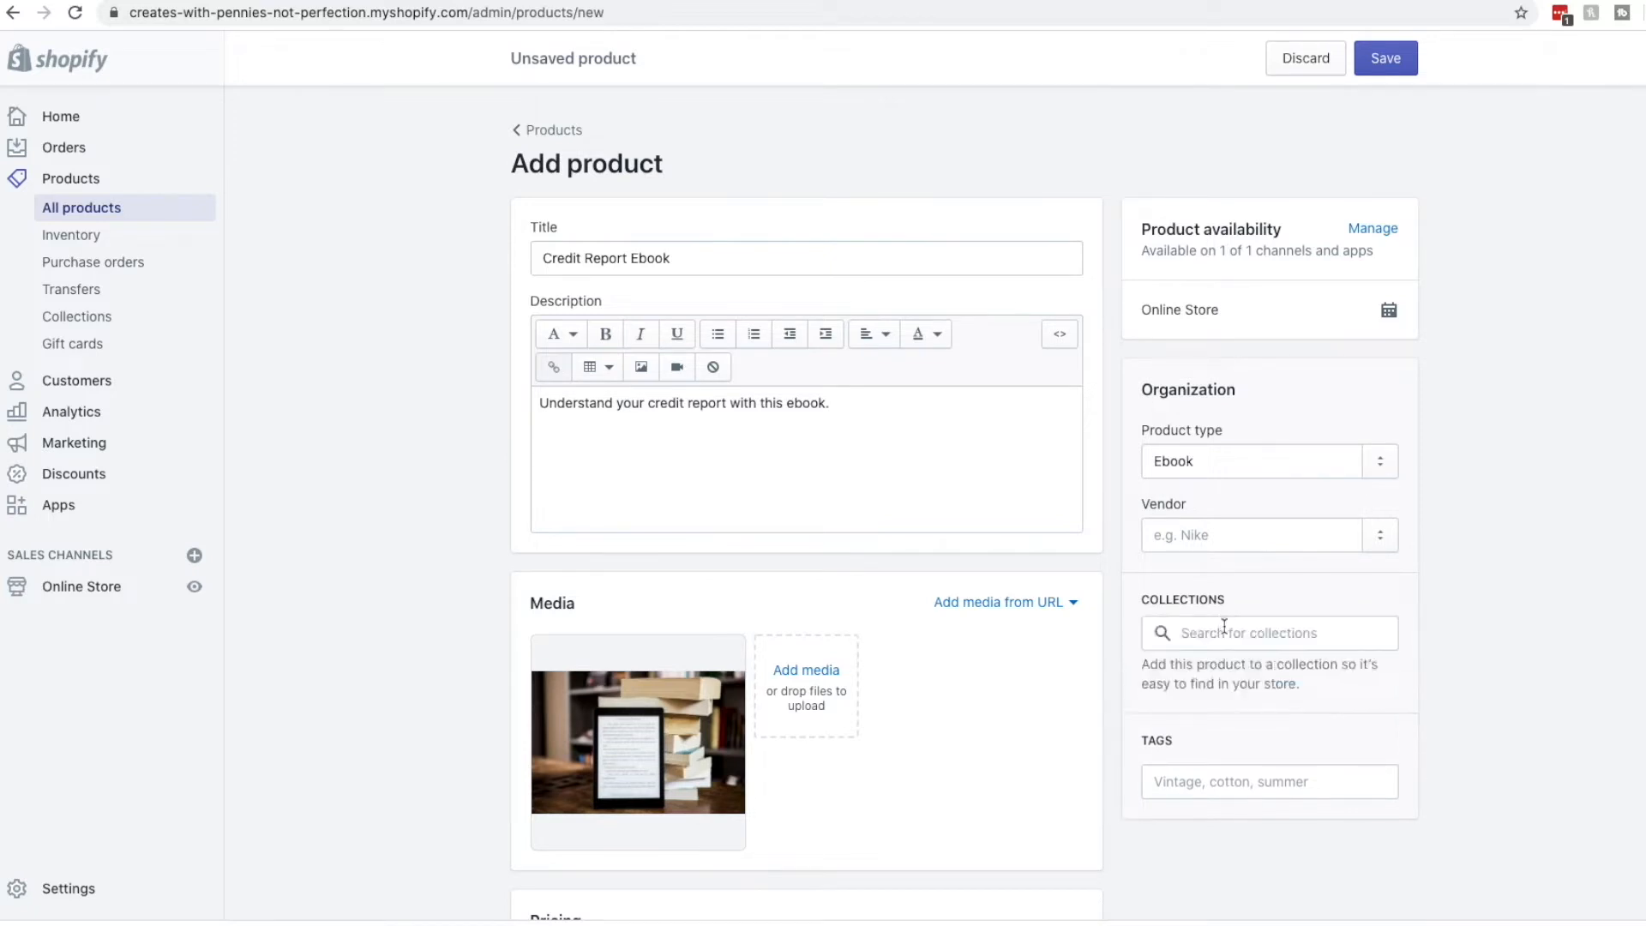
click(1224, 627)
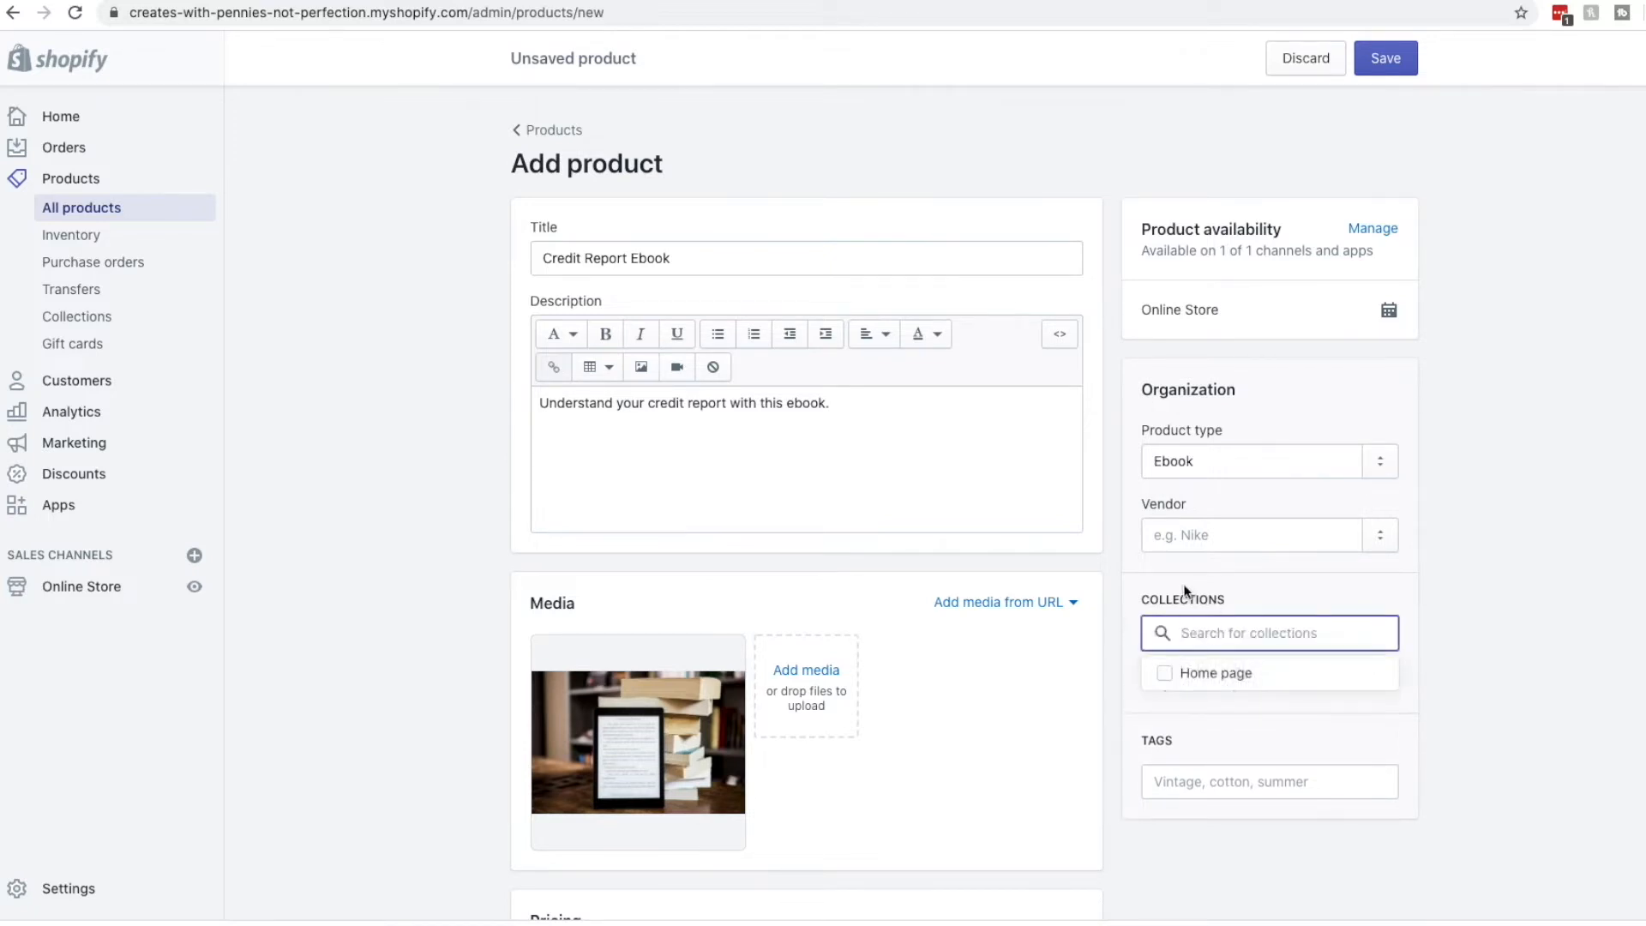
click(1232, 672)
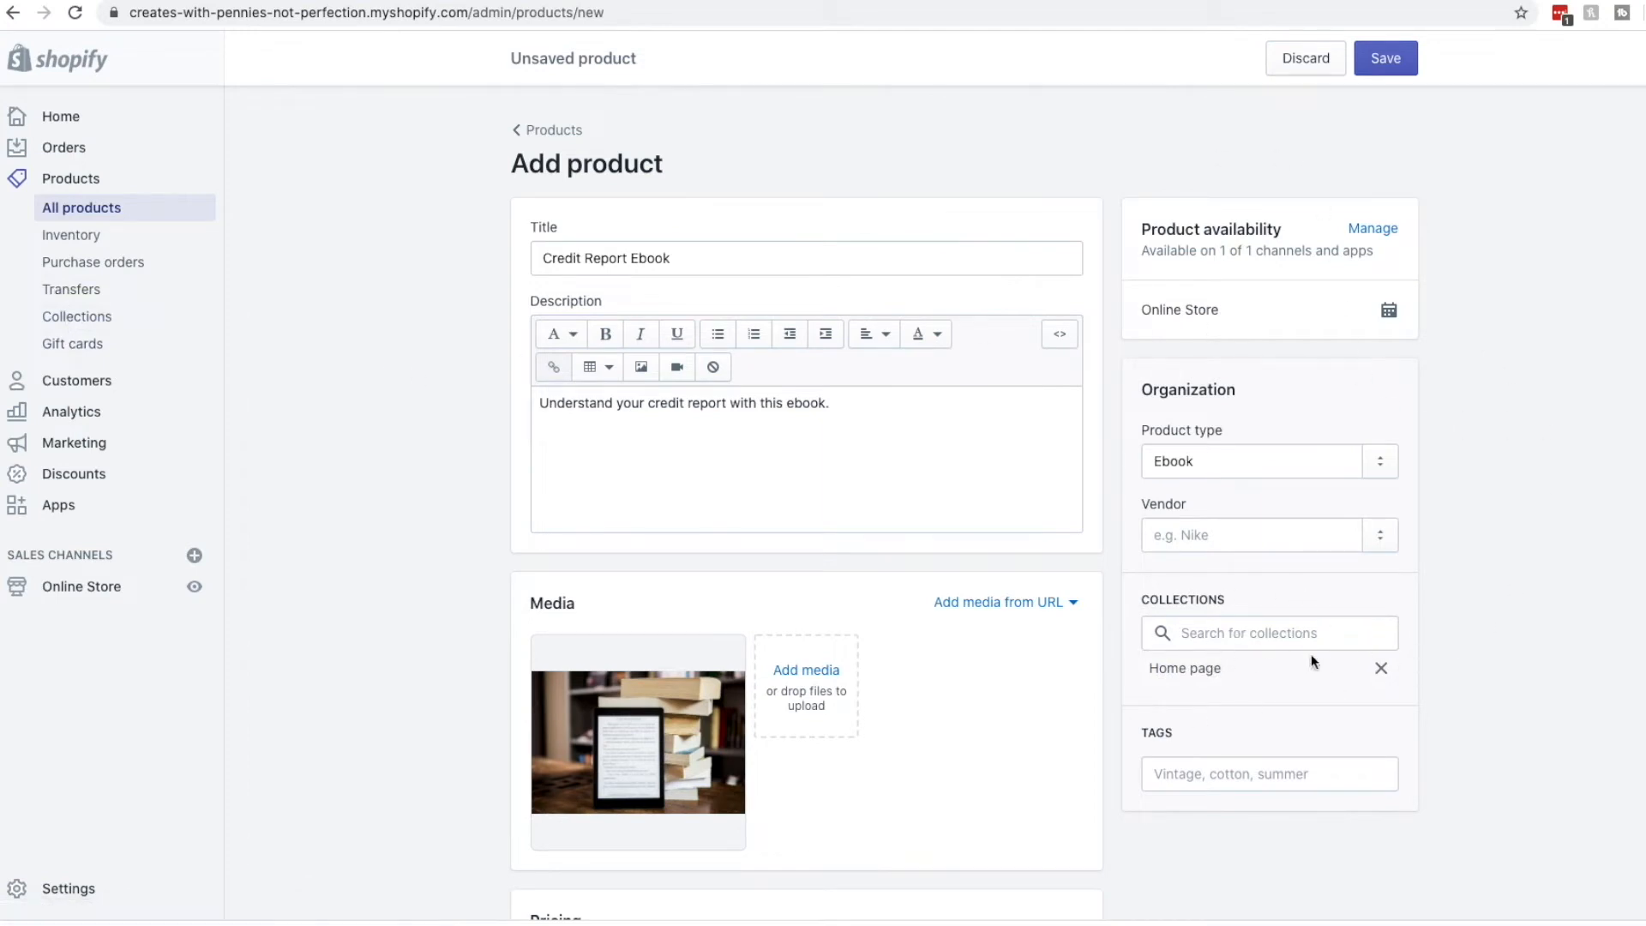
Tag the product with credit, ebook and credit score.
click(1281, 777)
text(credit)
key(Return)
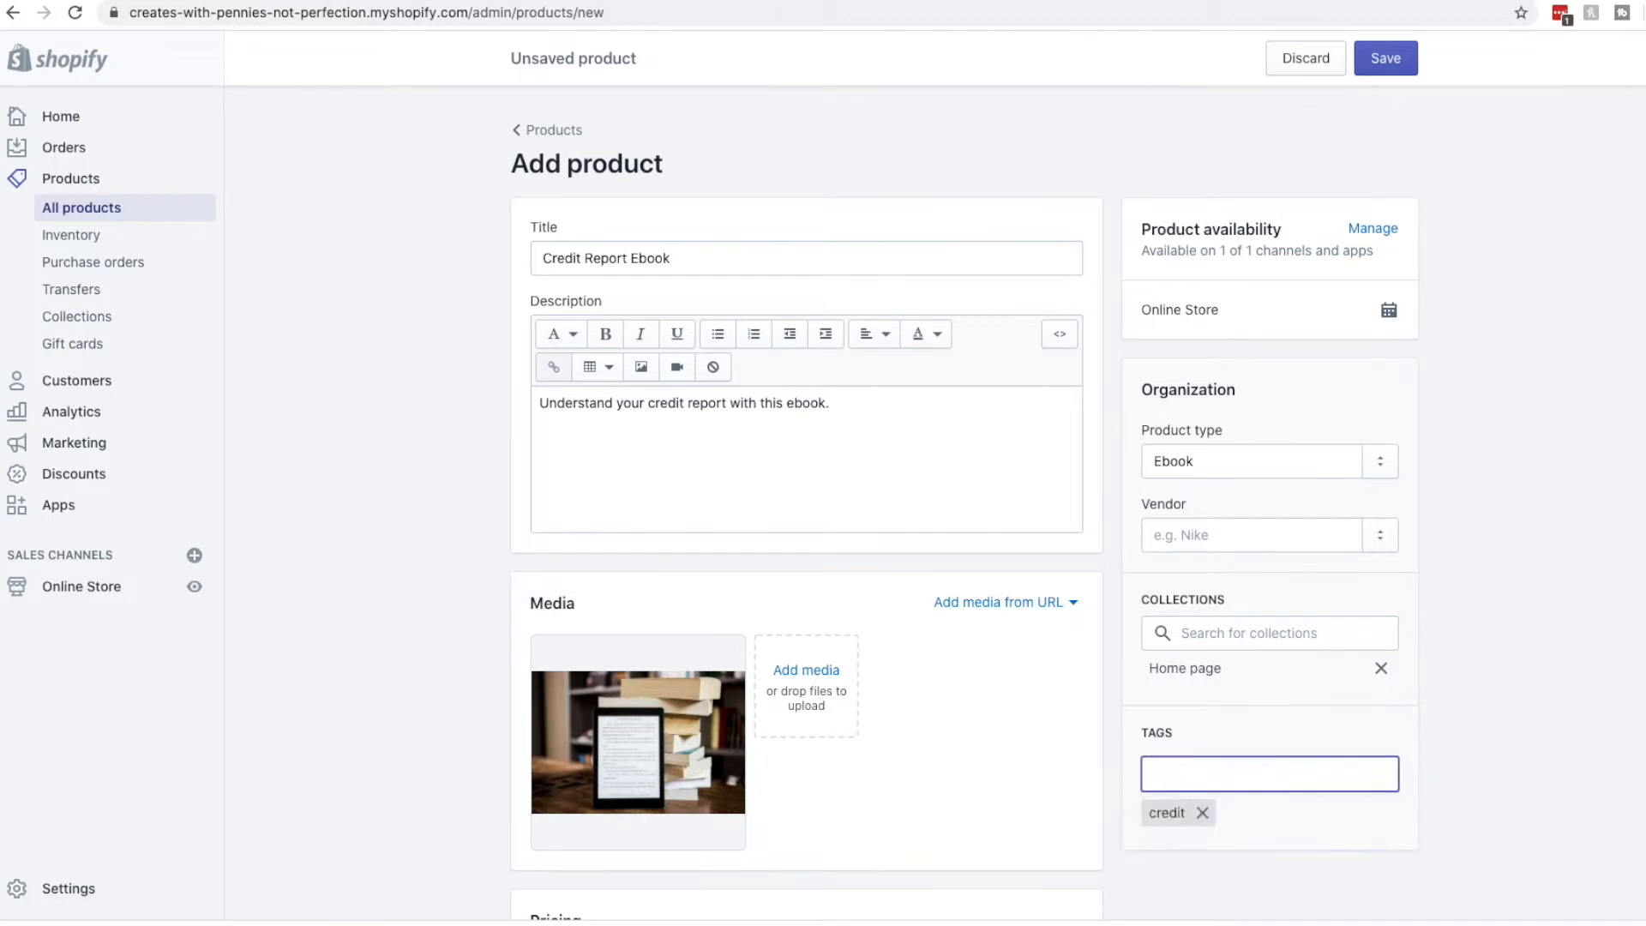
text(e)
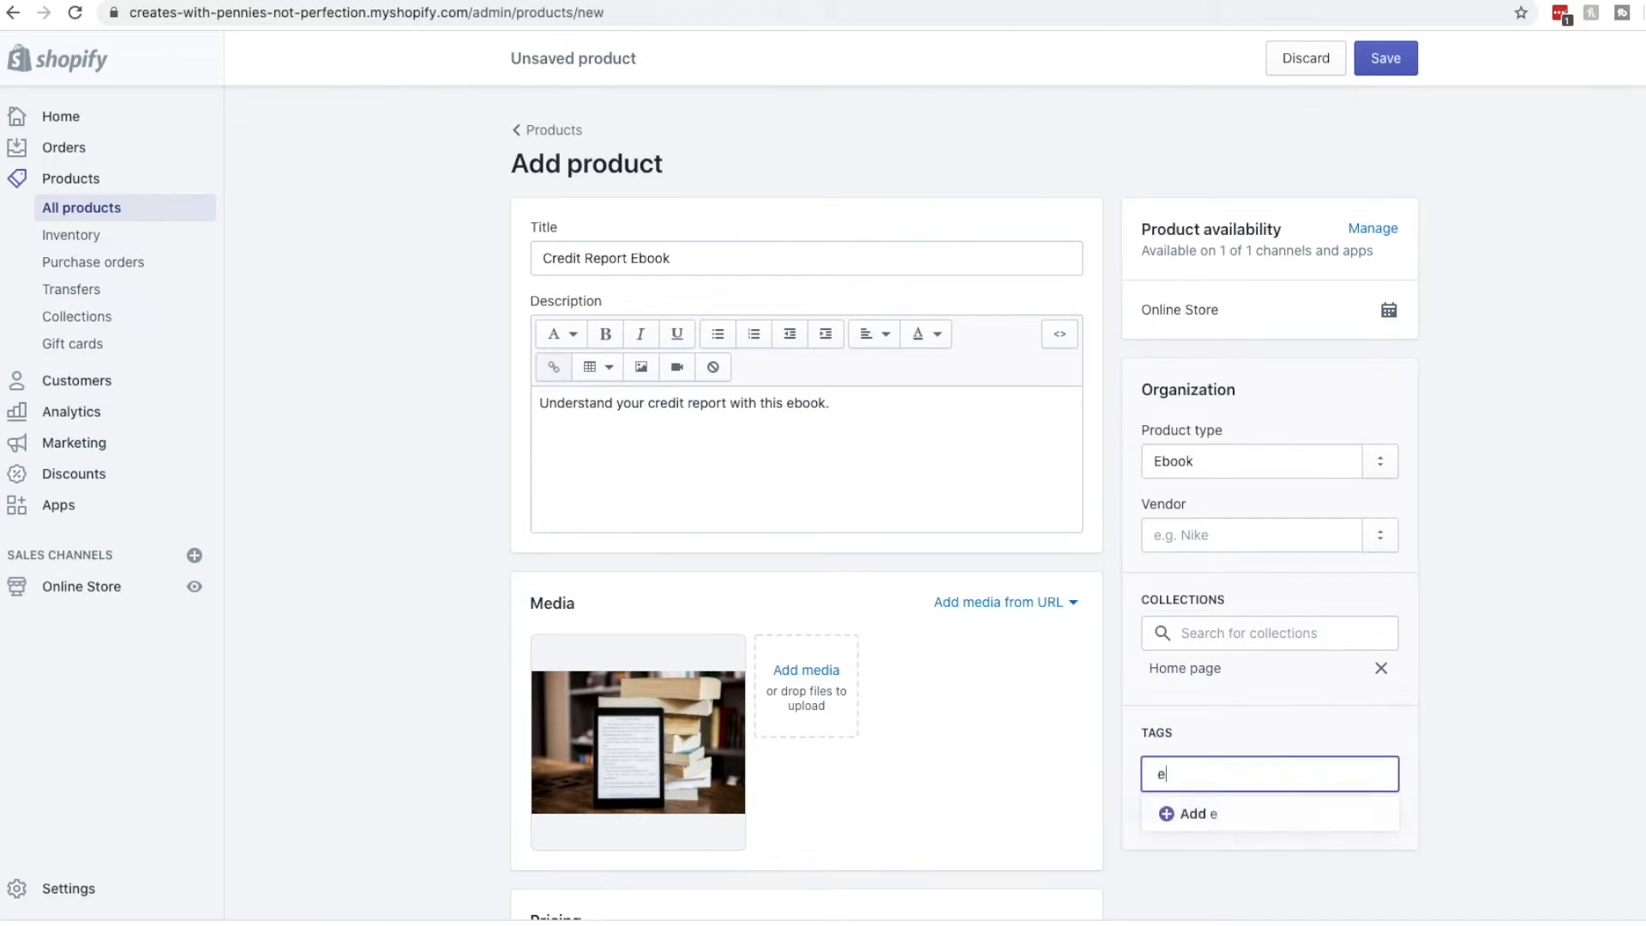
text(book)
key(Return)
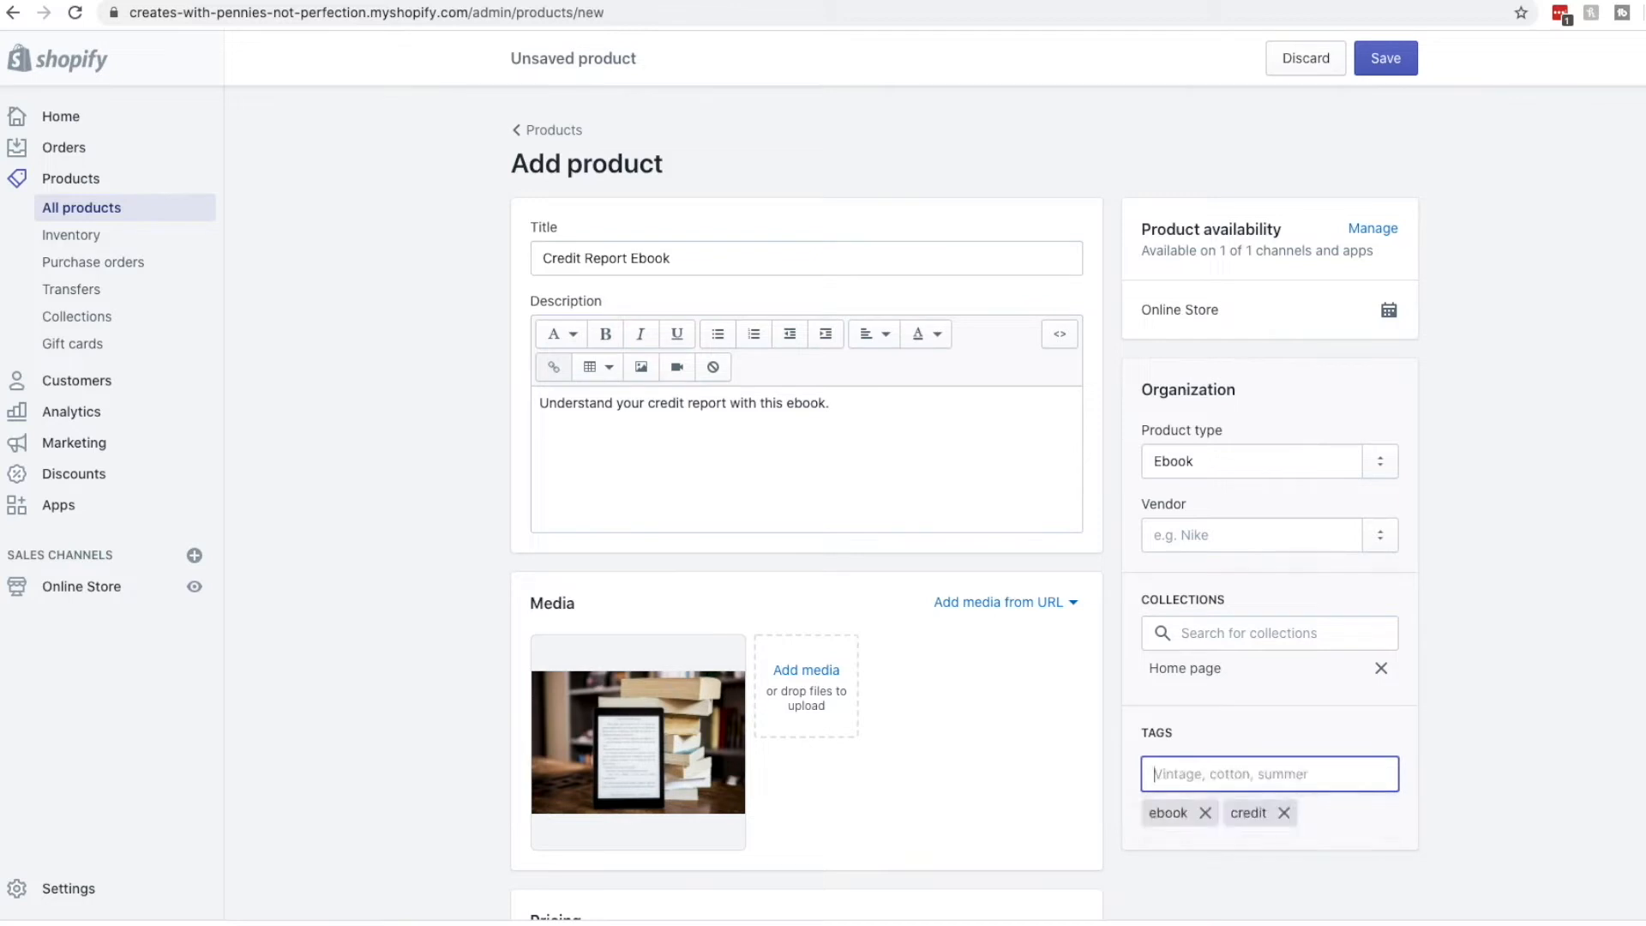
text(c)
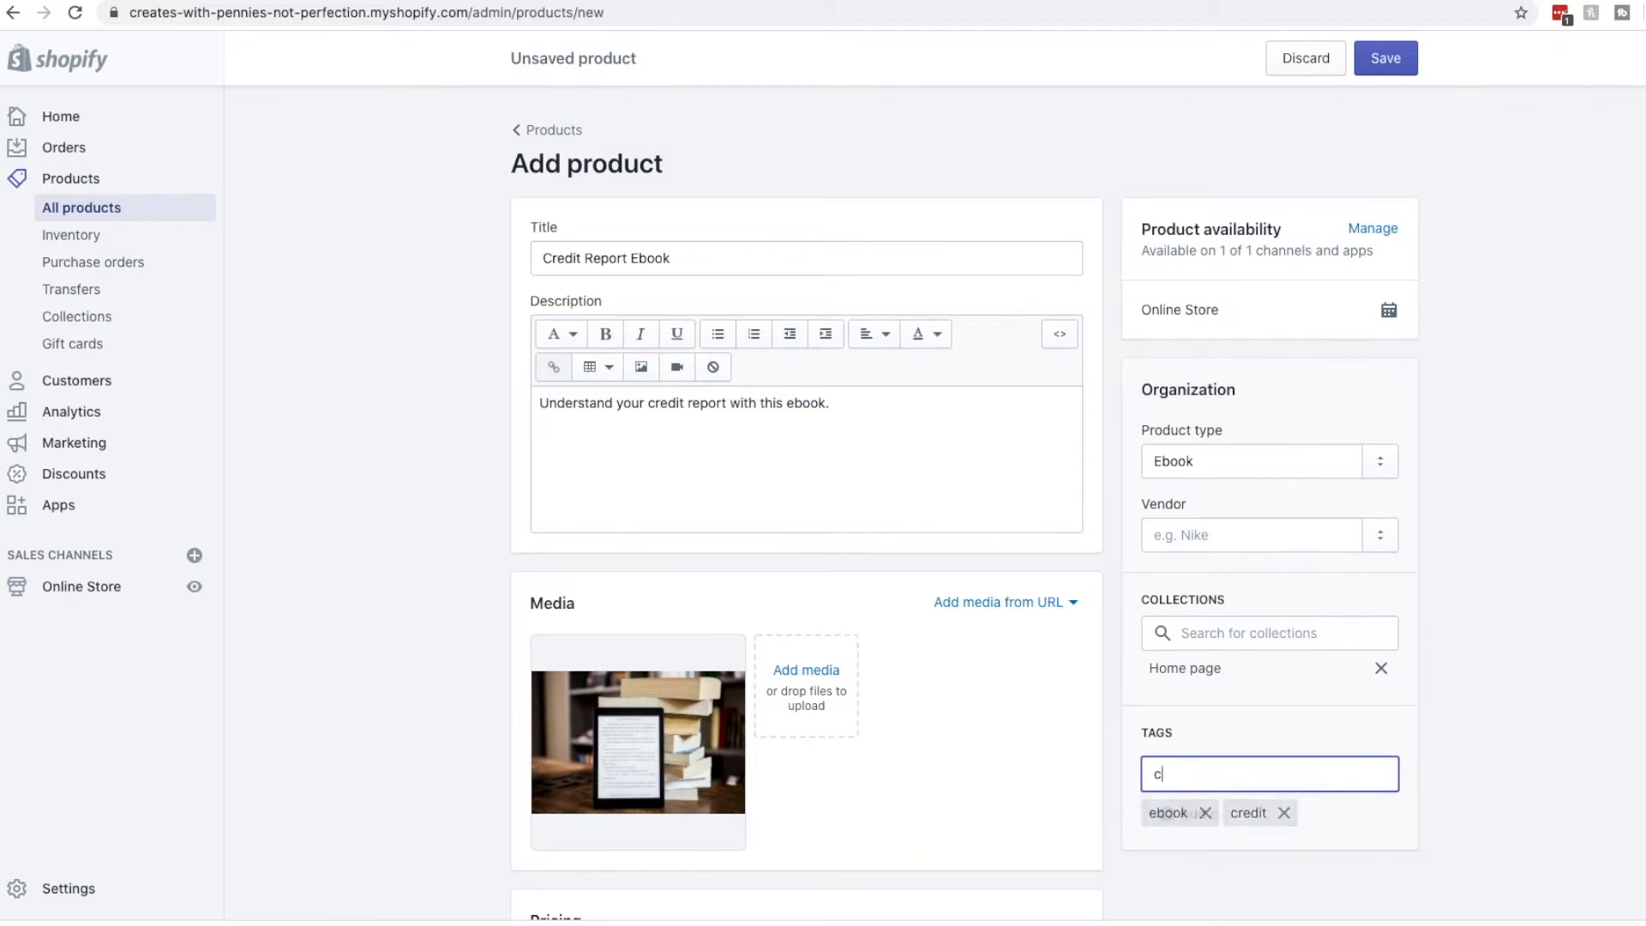
text(redit score)
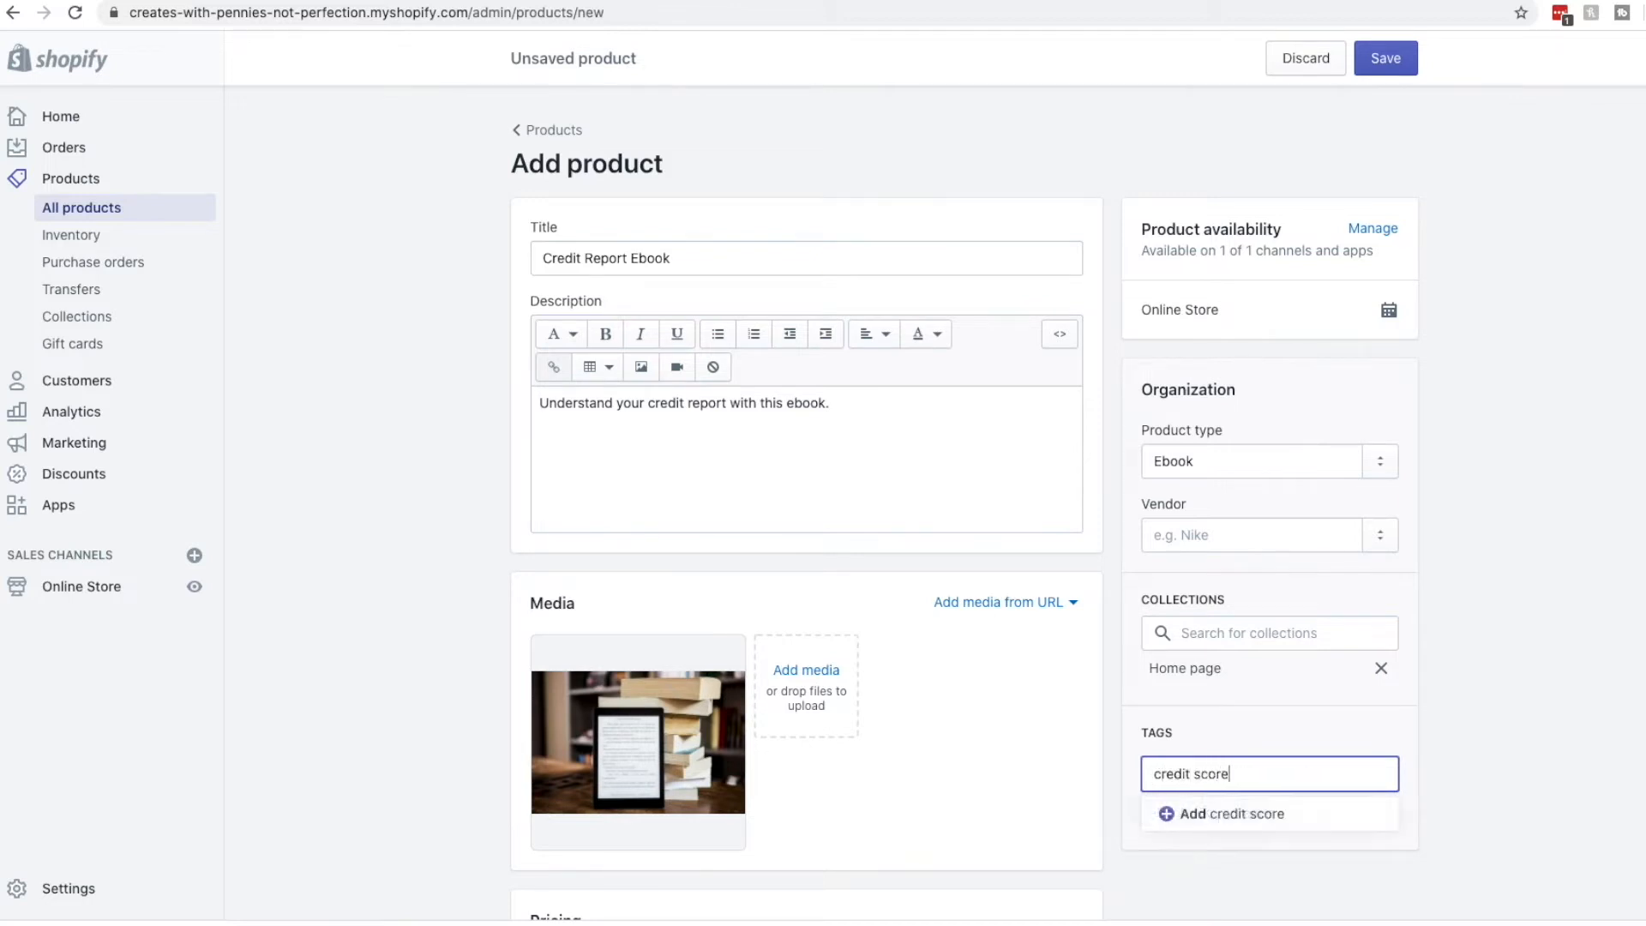
key(Return)
Save the product and open its digital attachment page in the Digital Downloads app.
click(1407, 53)
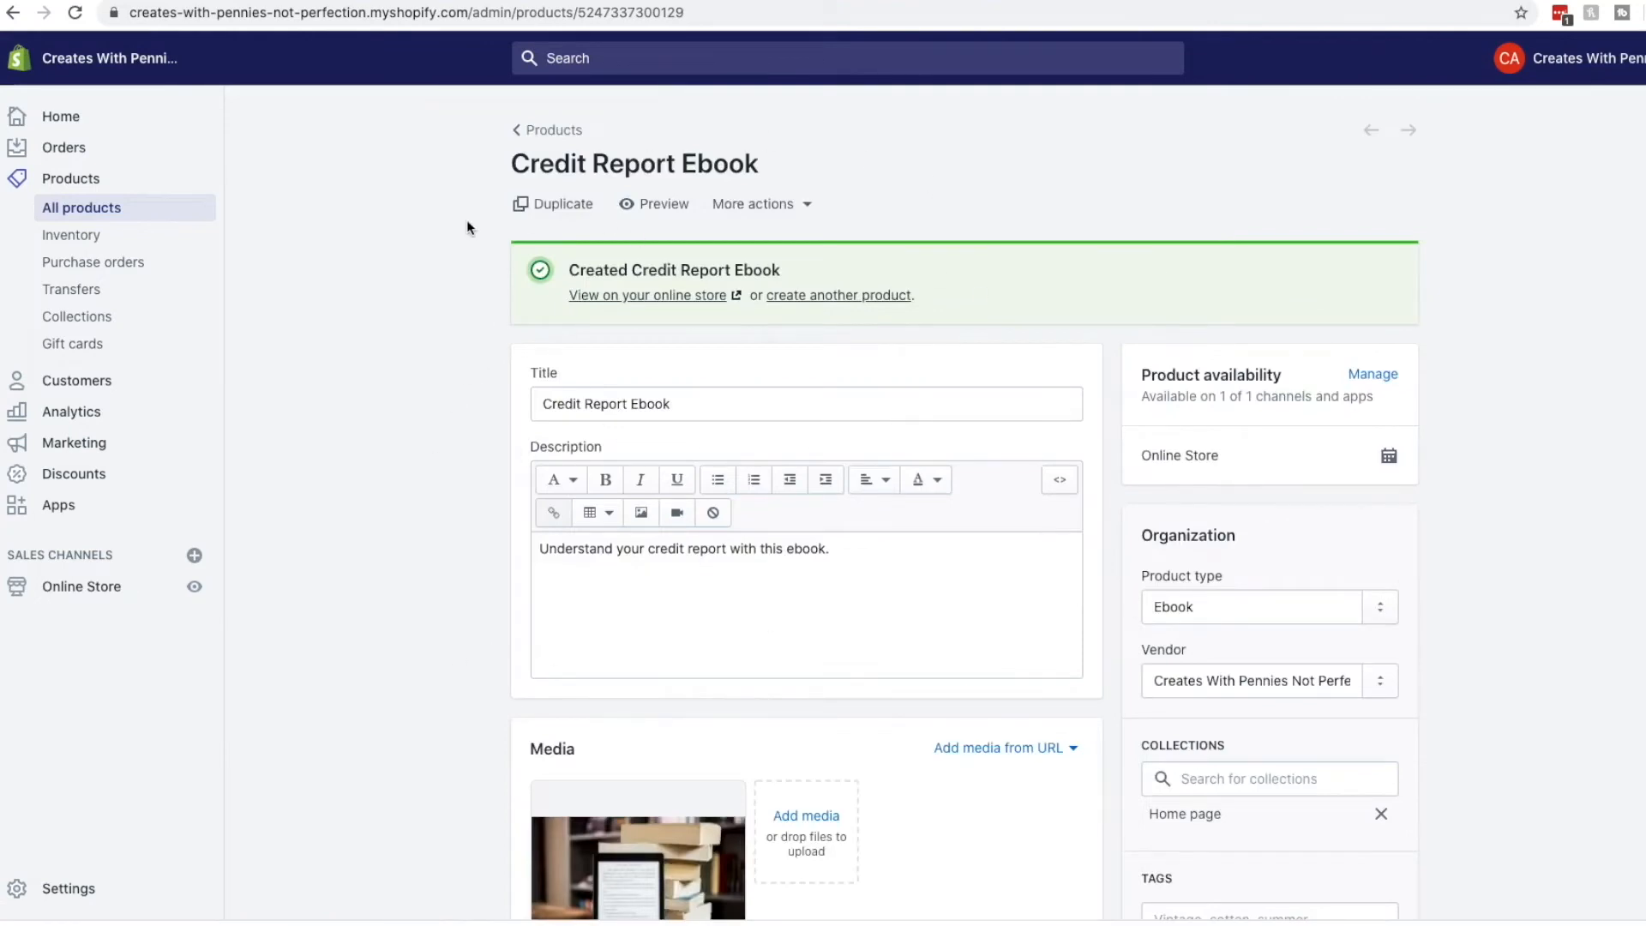
scroll(587, 542, down, 15)
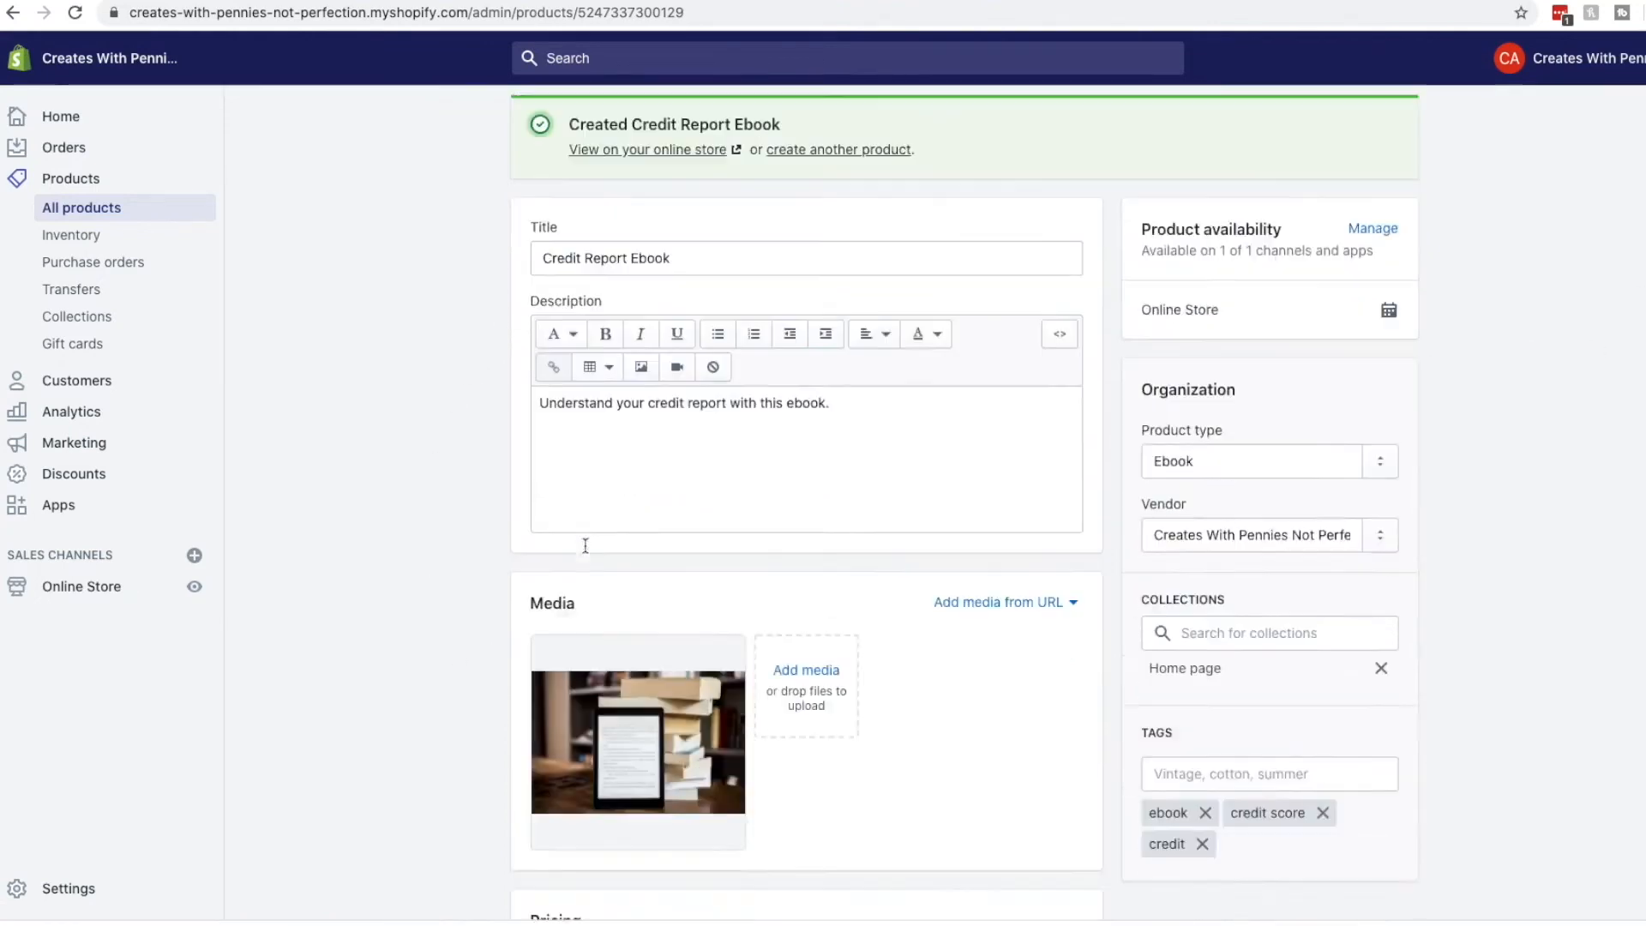
scroll(594, 512, up, 15)
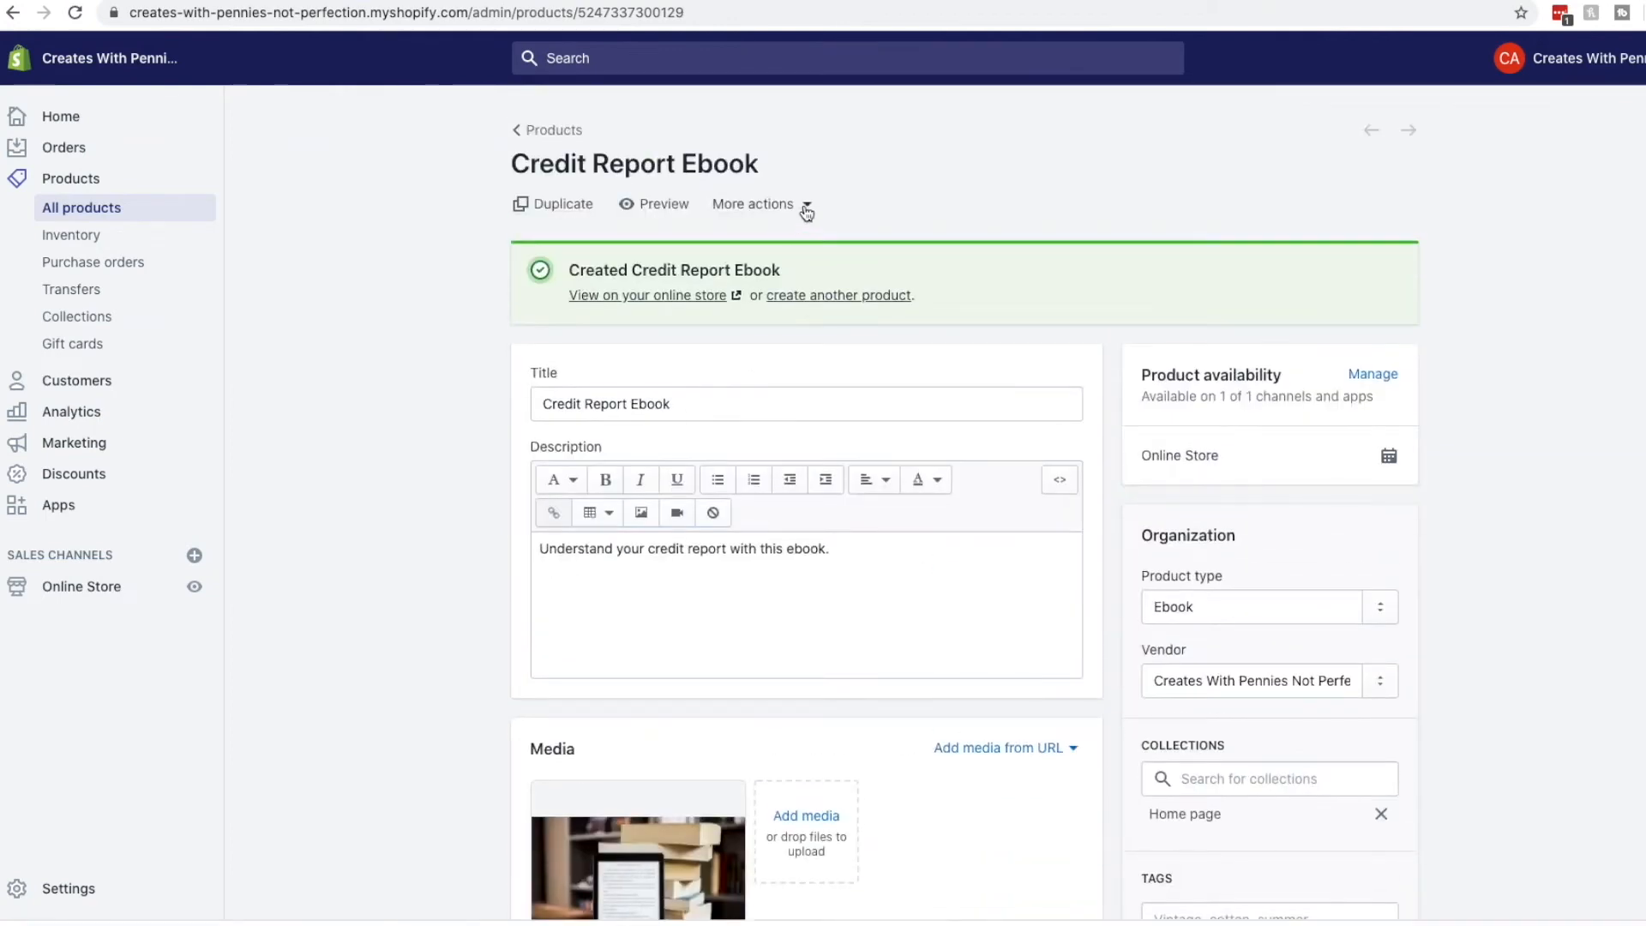
click(806, 213)
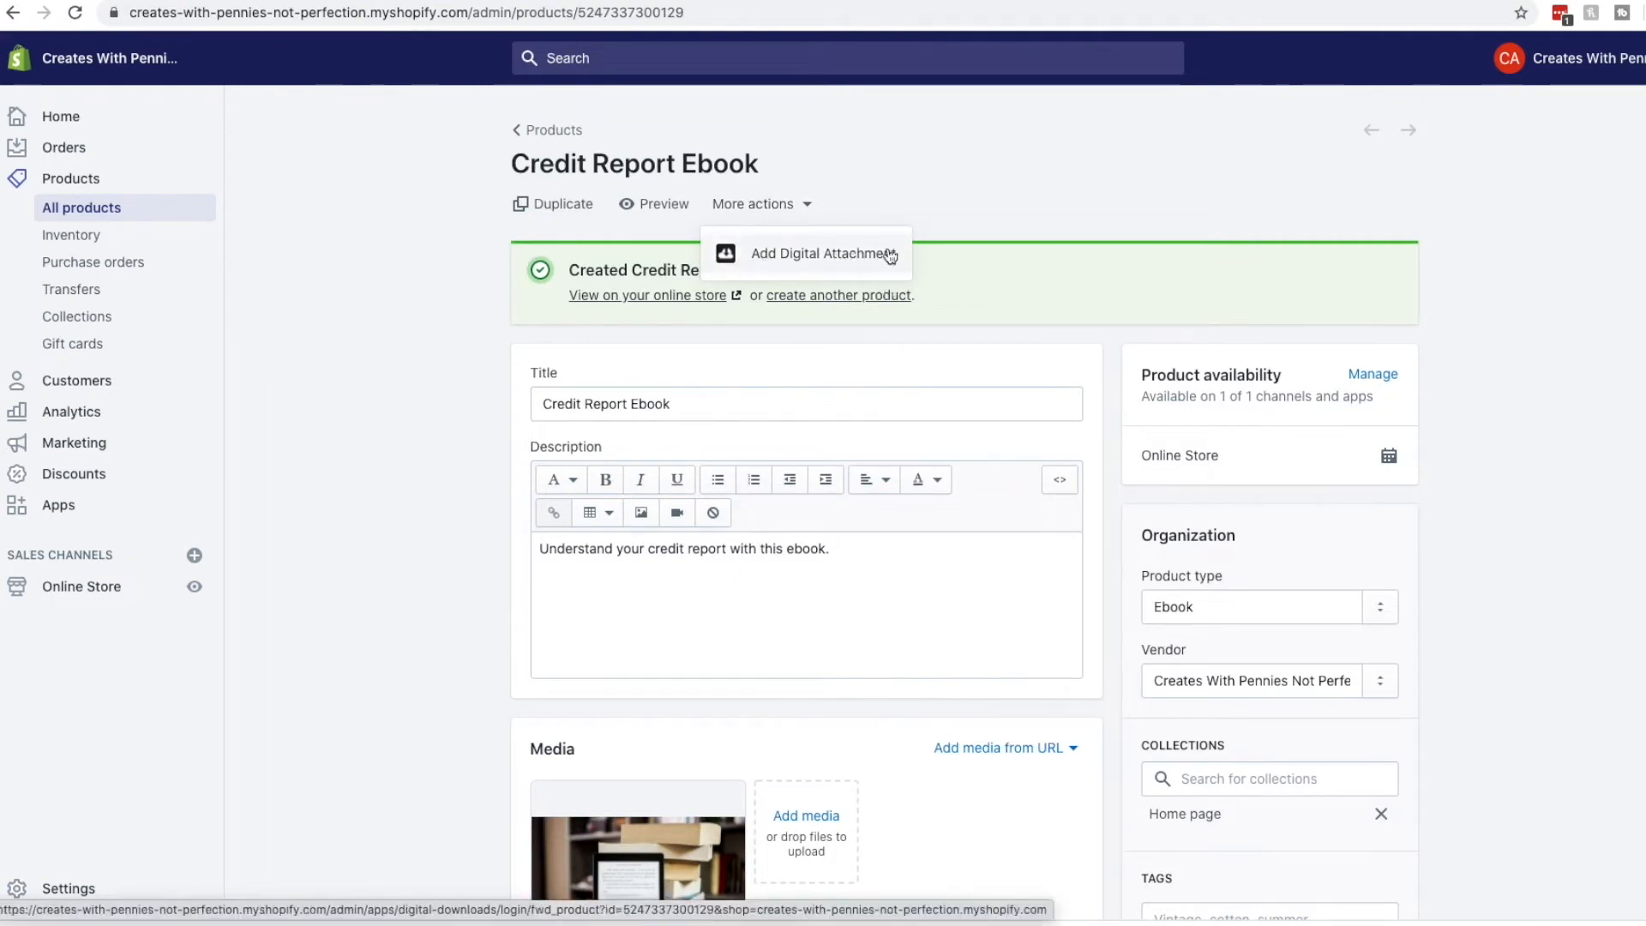
click(825, 255)
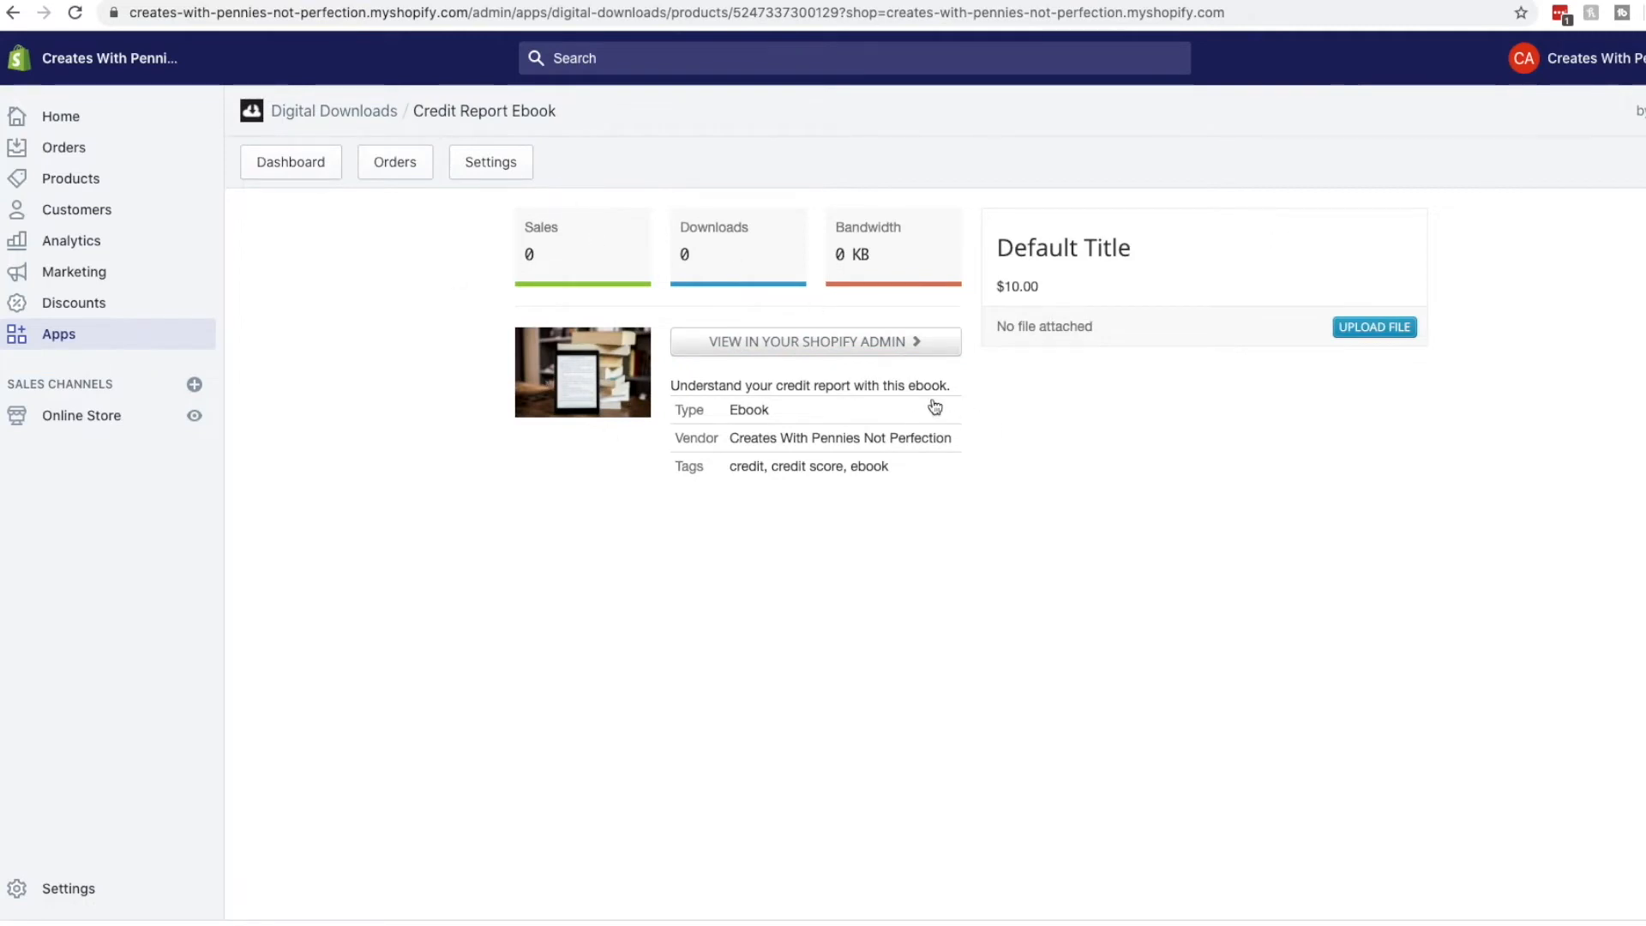
Attach the file CreditReports.pdf to the Credit Report Ebook product as its digital download.
click(1373, 331)
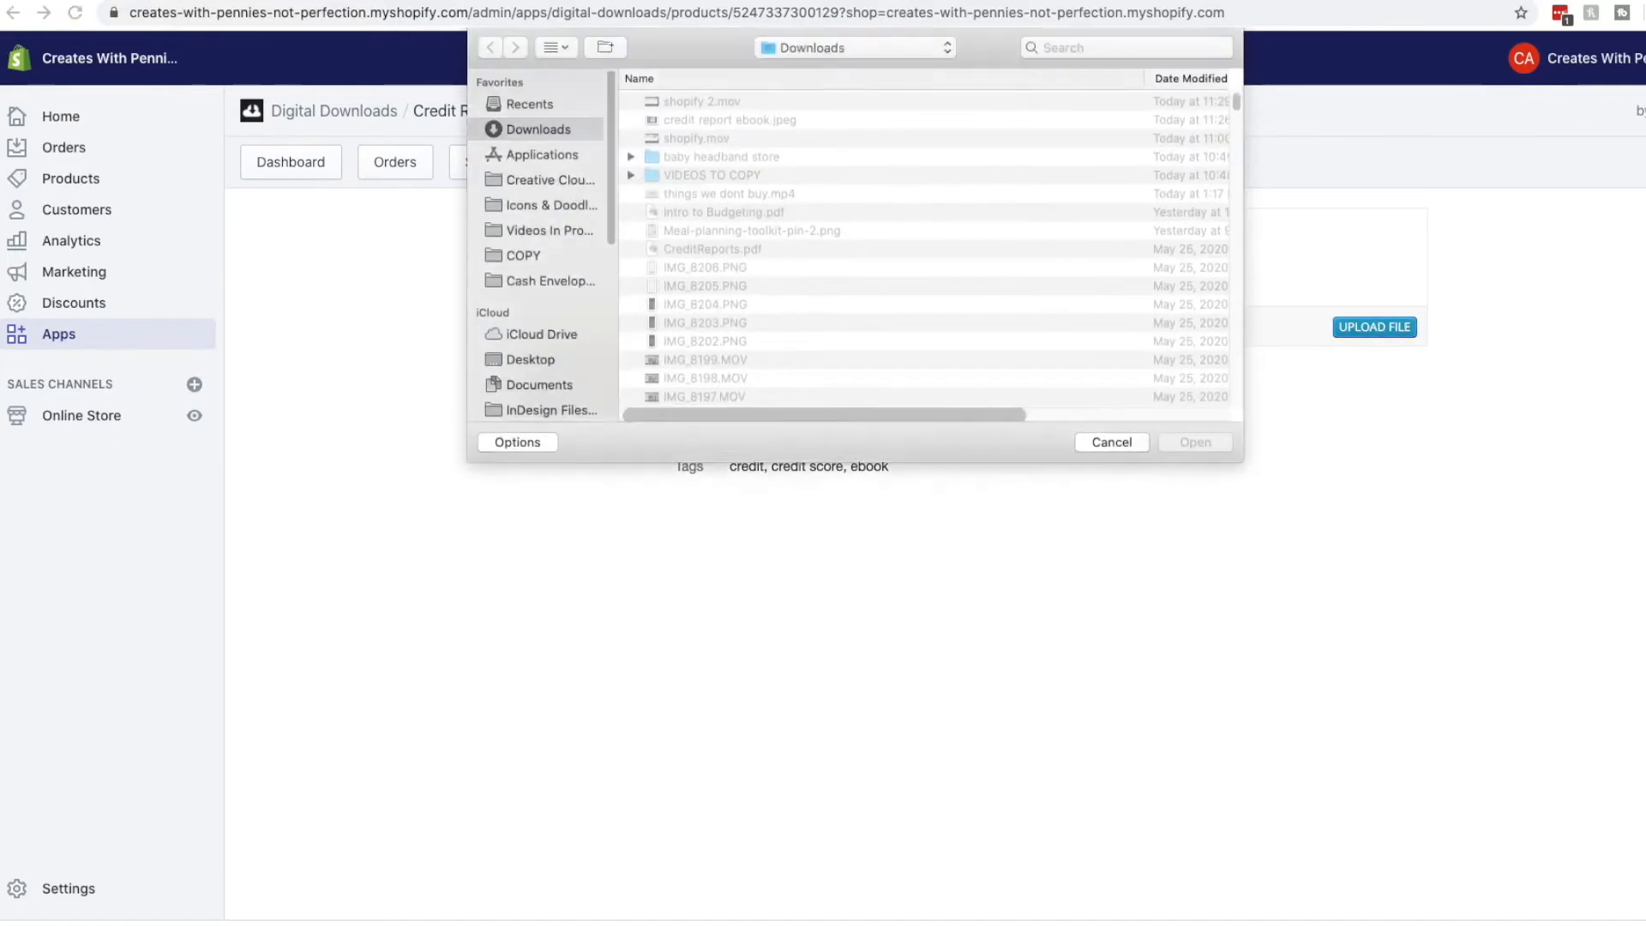
click(728, 249)
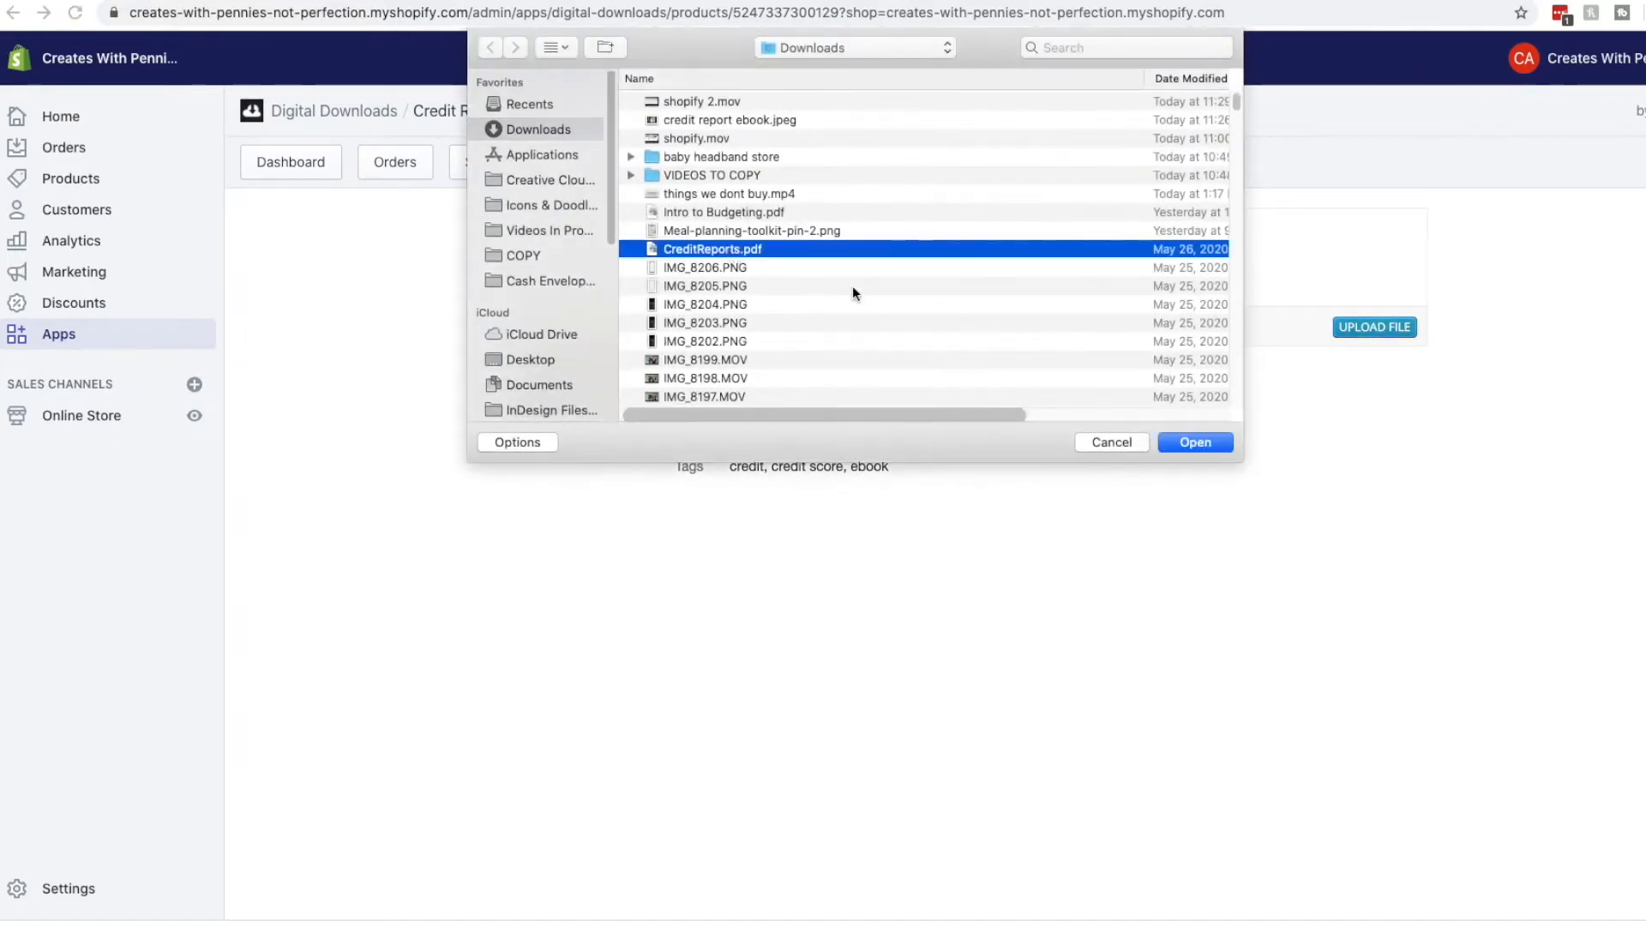
click(1197, 442)
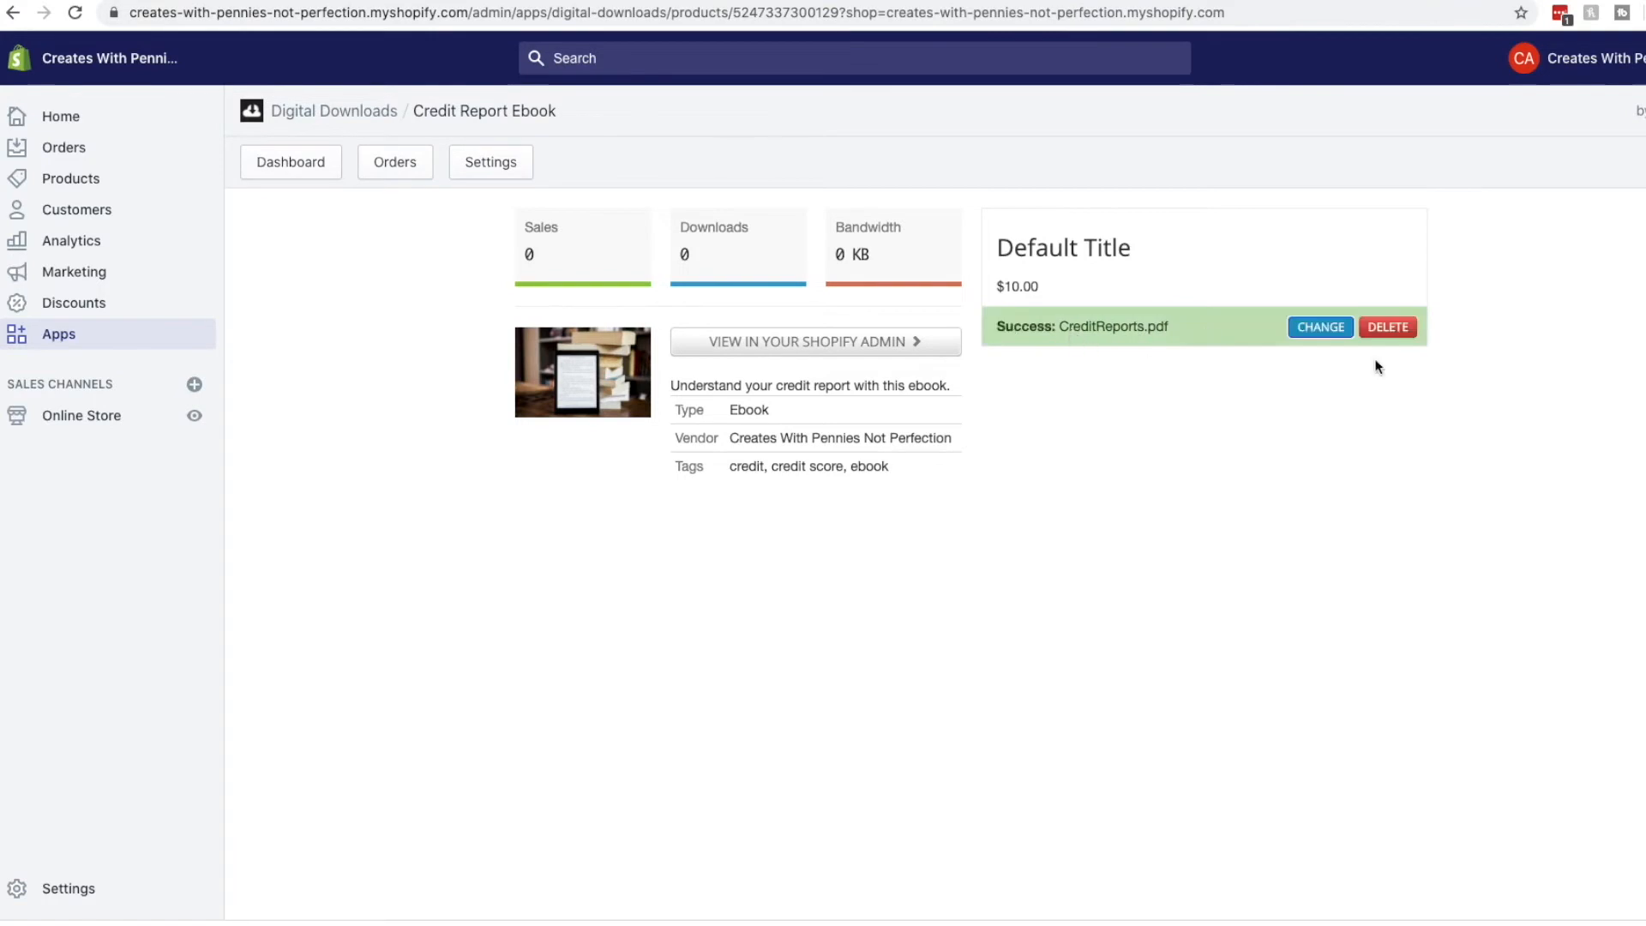
Check the Credit Report Ebook's product details in the store admin, including its organization, inventory and shipping settings.
click(815, 343)
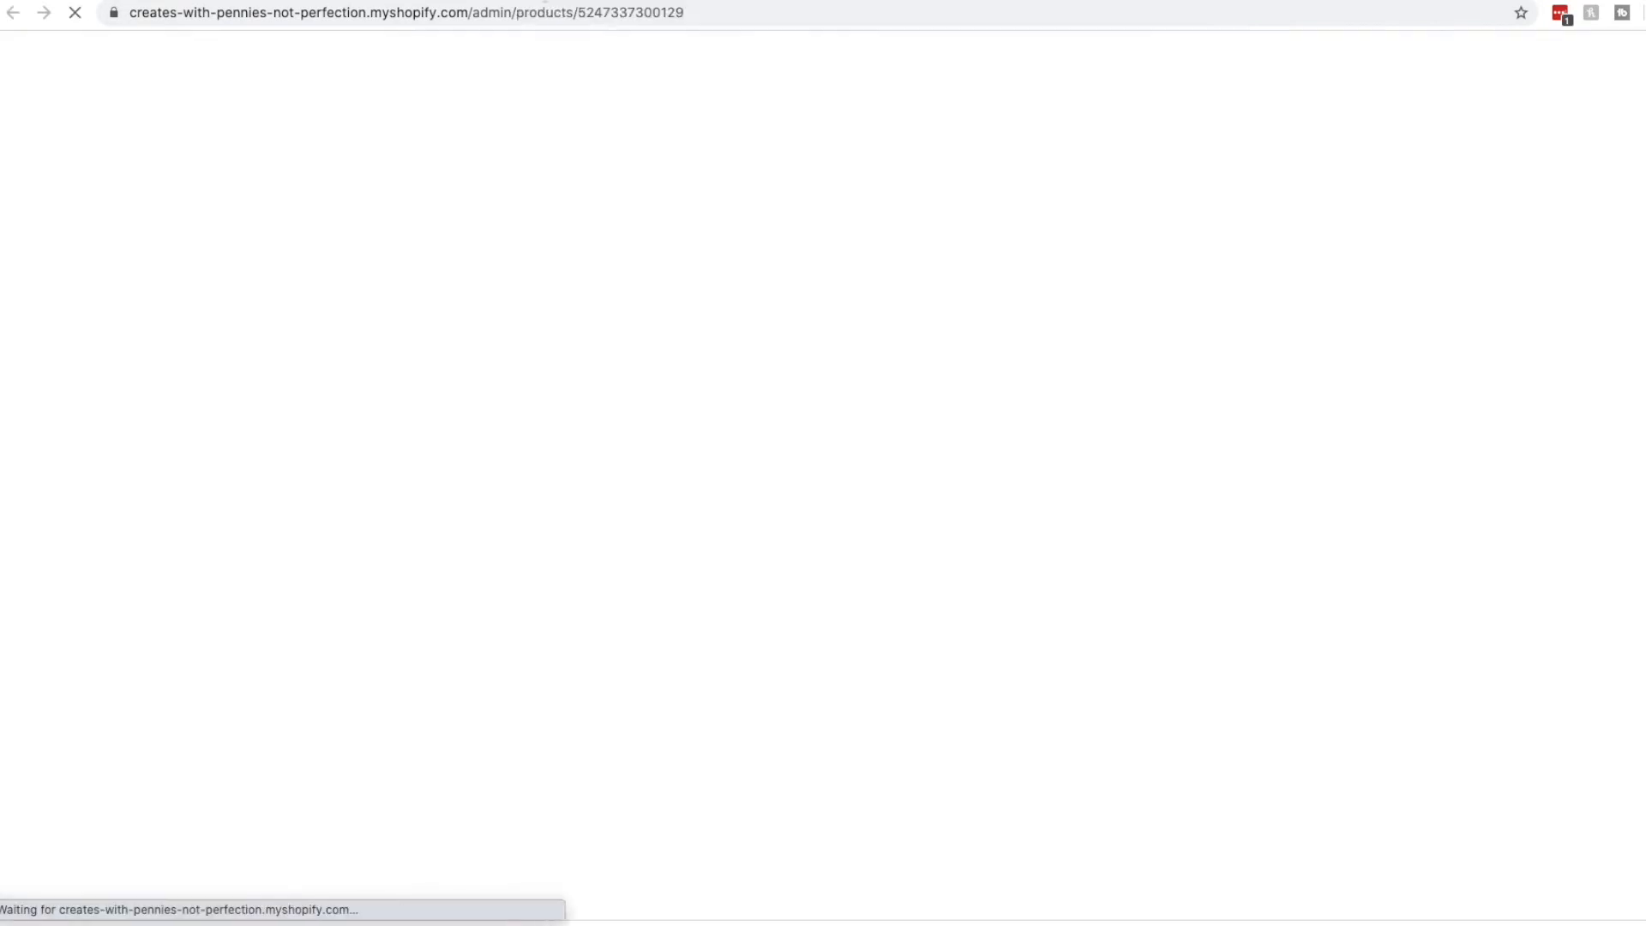
scroll(1490, 353, down, 15)
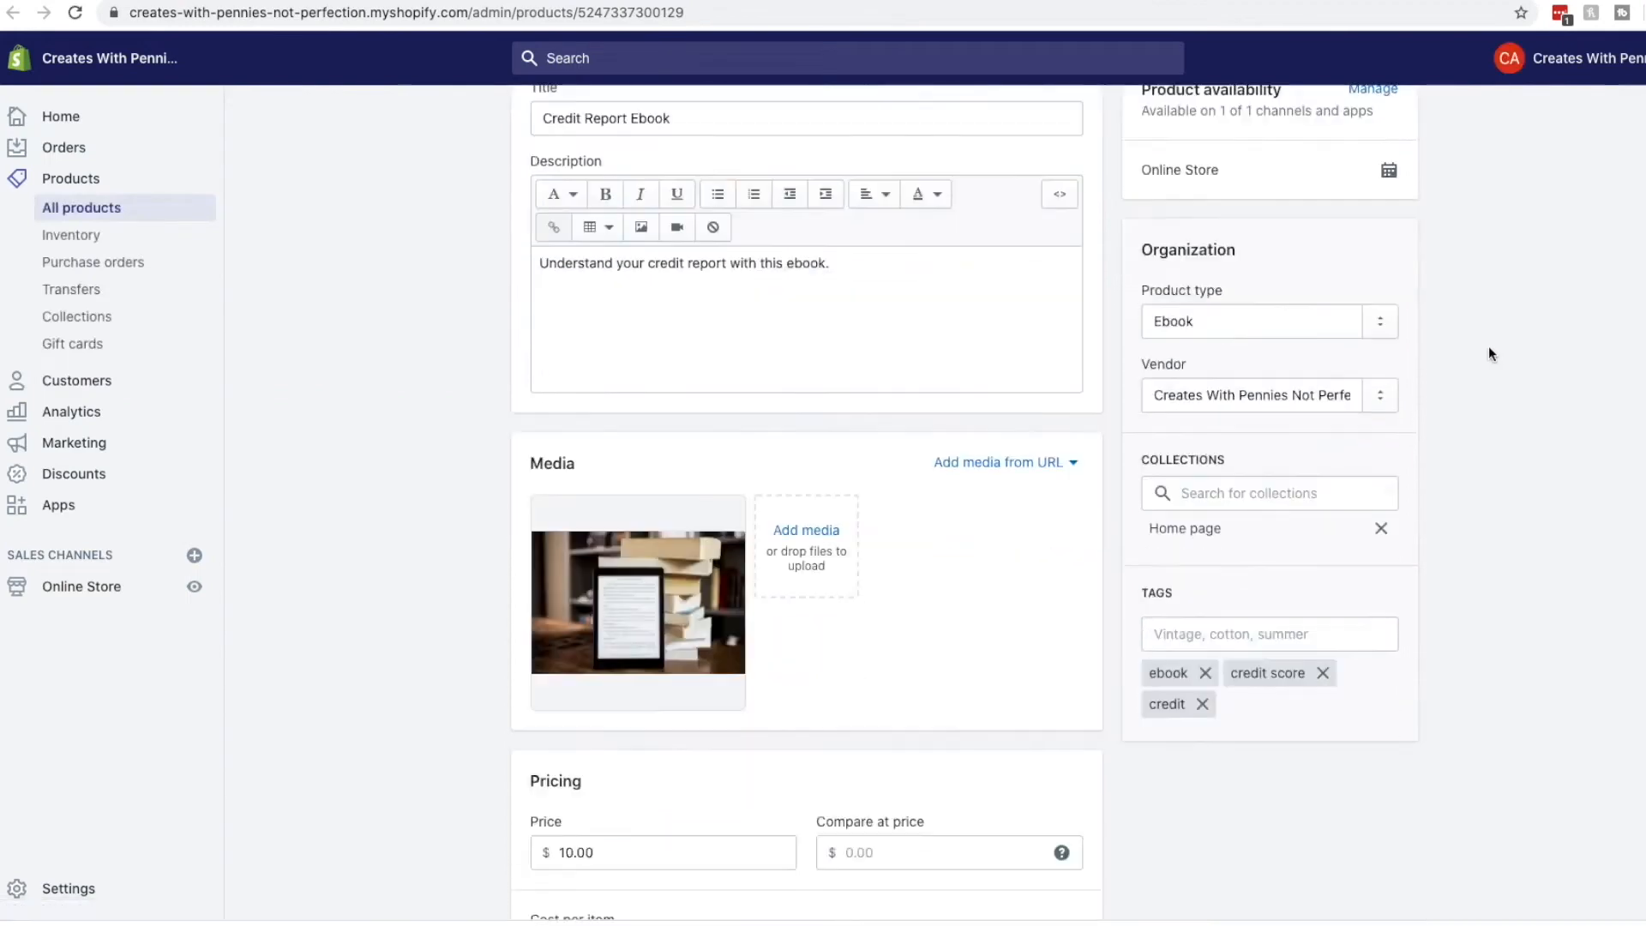
scroll(1489, 351, up, 15)
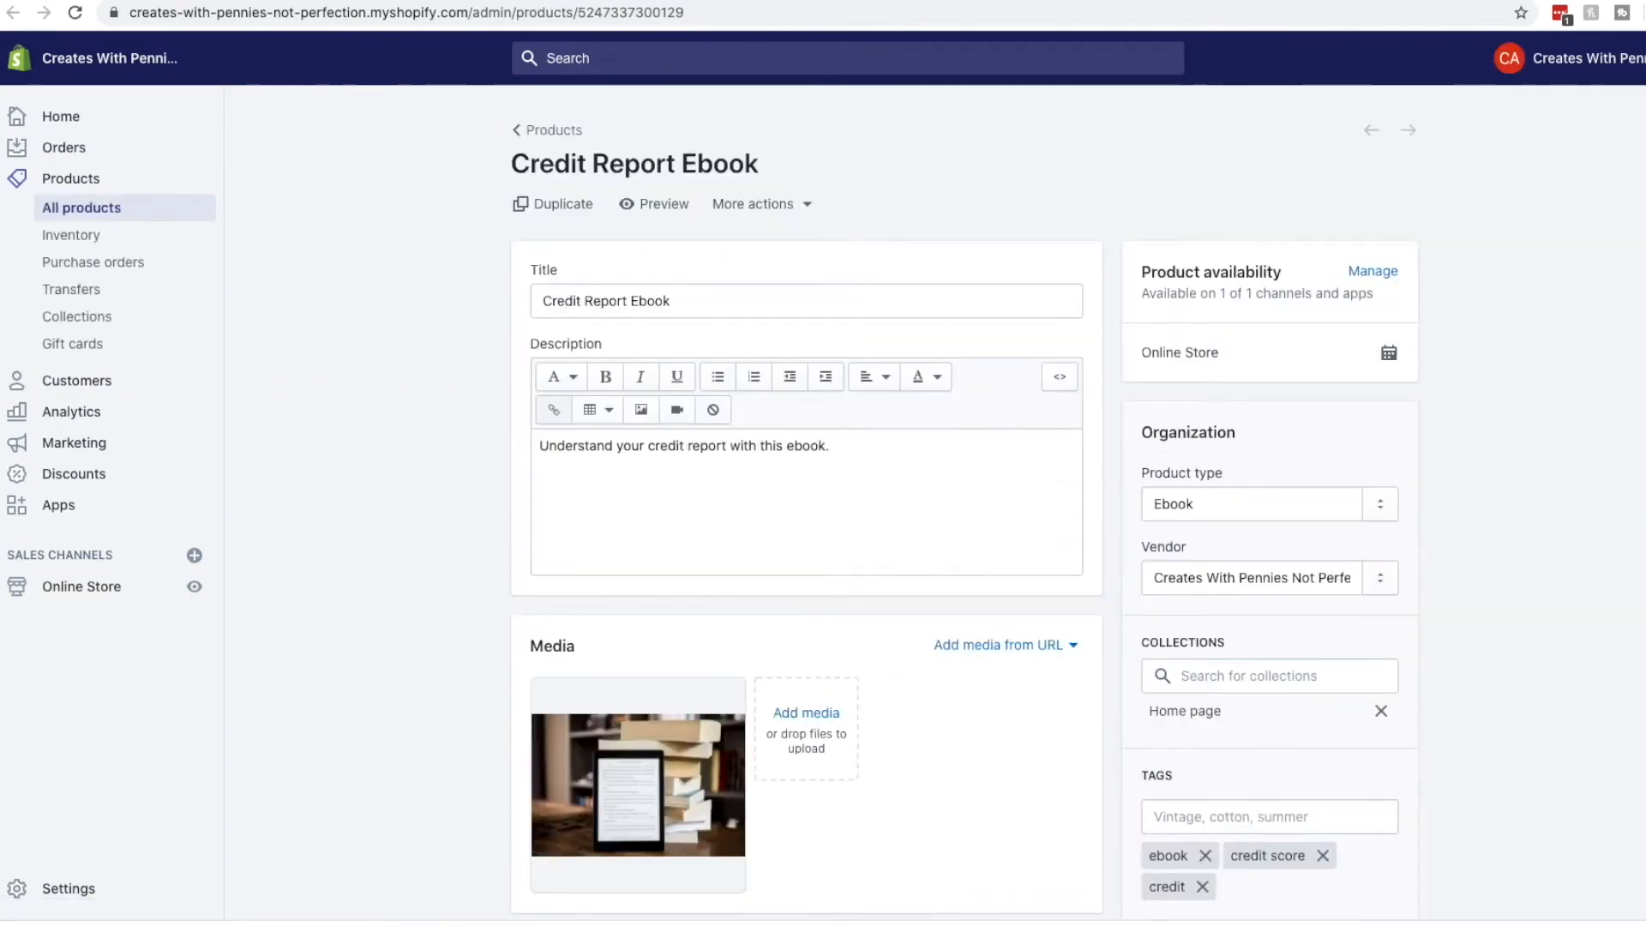
click(515, 2)
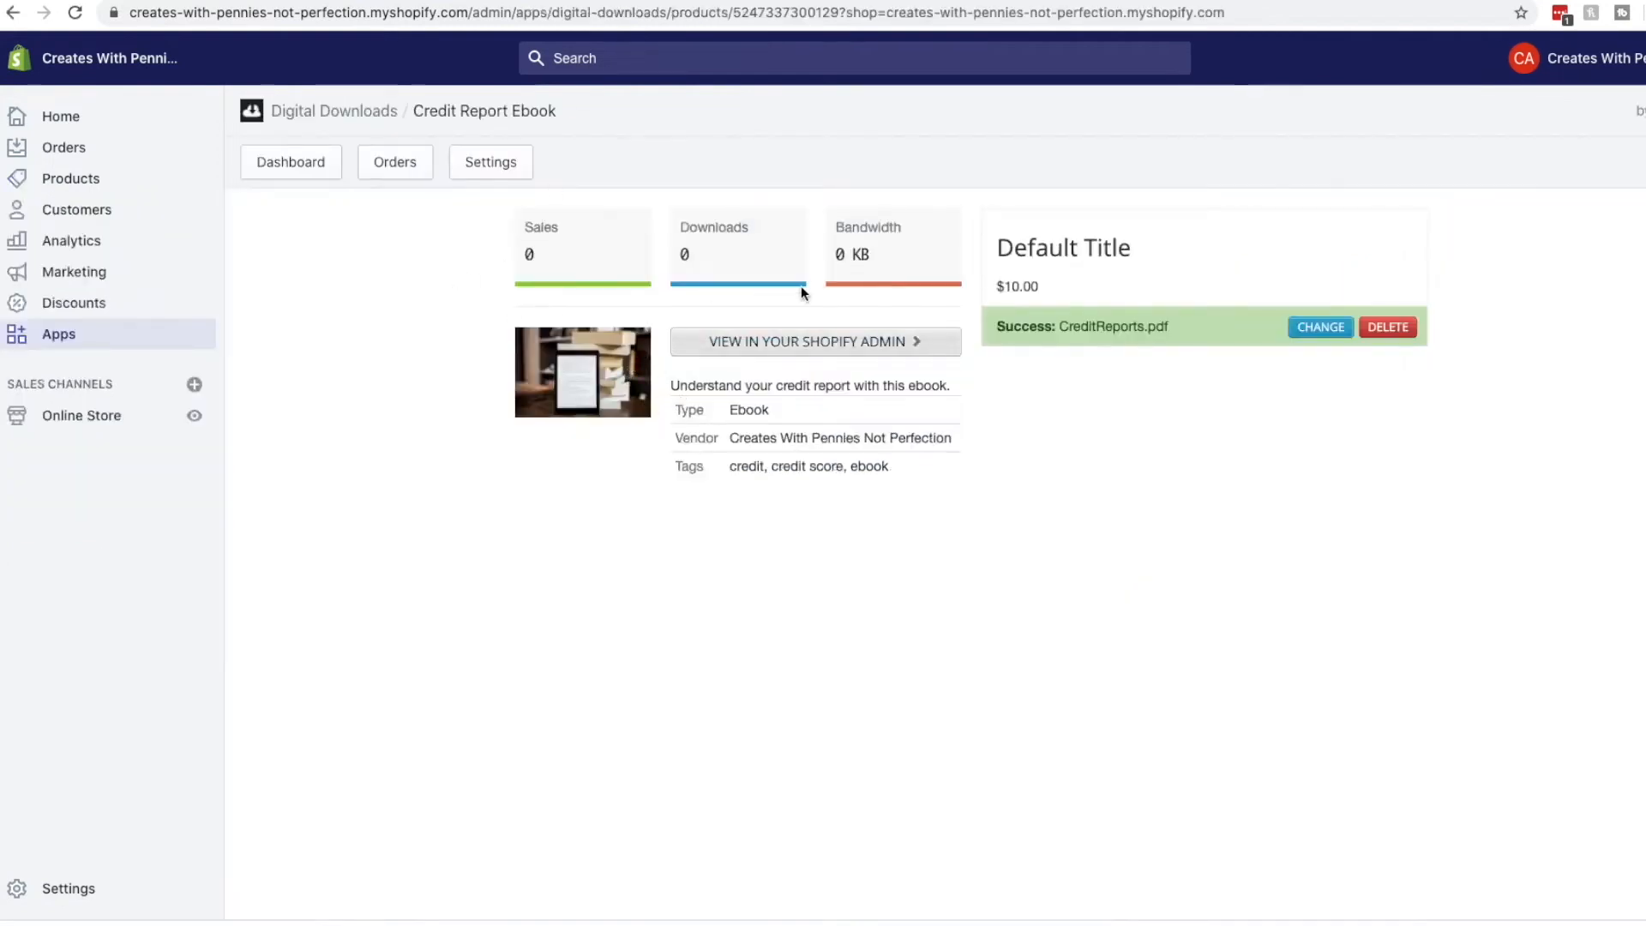
click(292, 177)
click(813, 351)
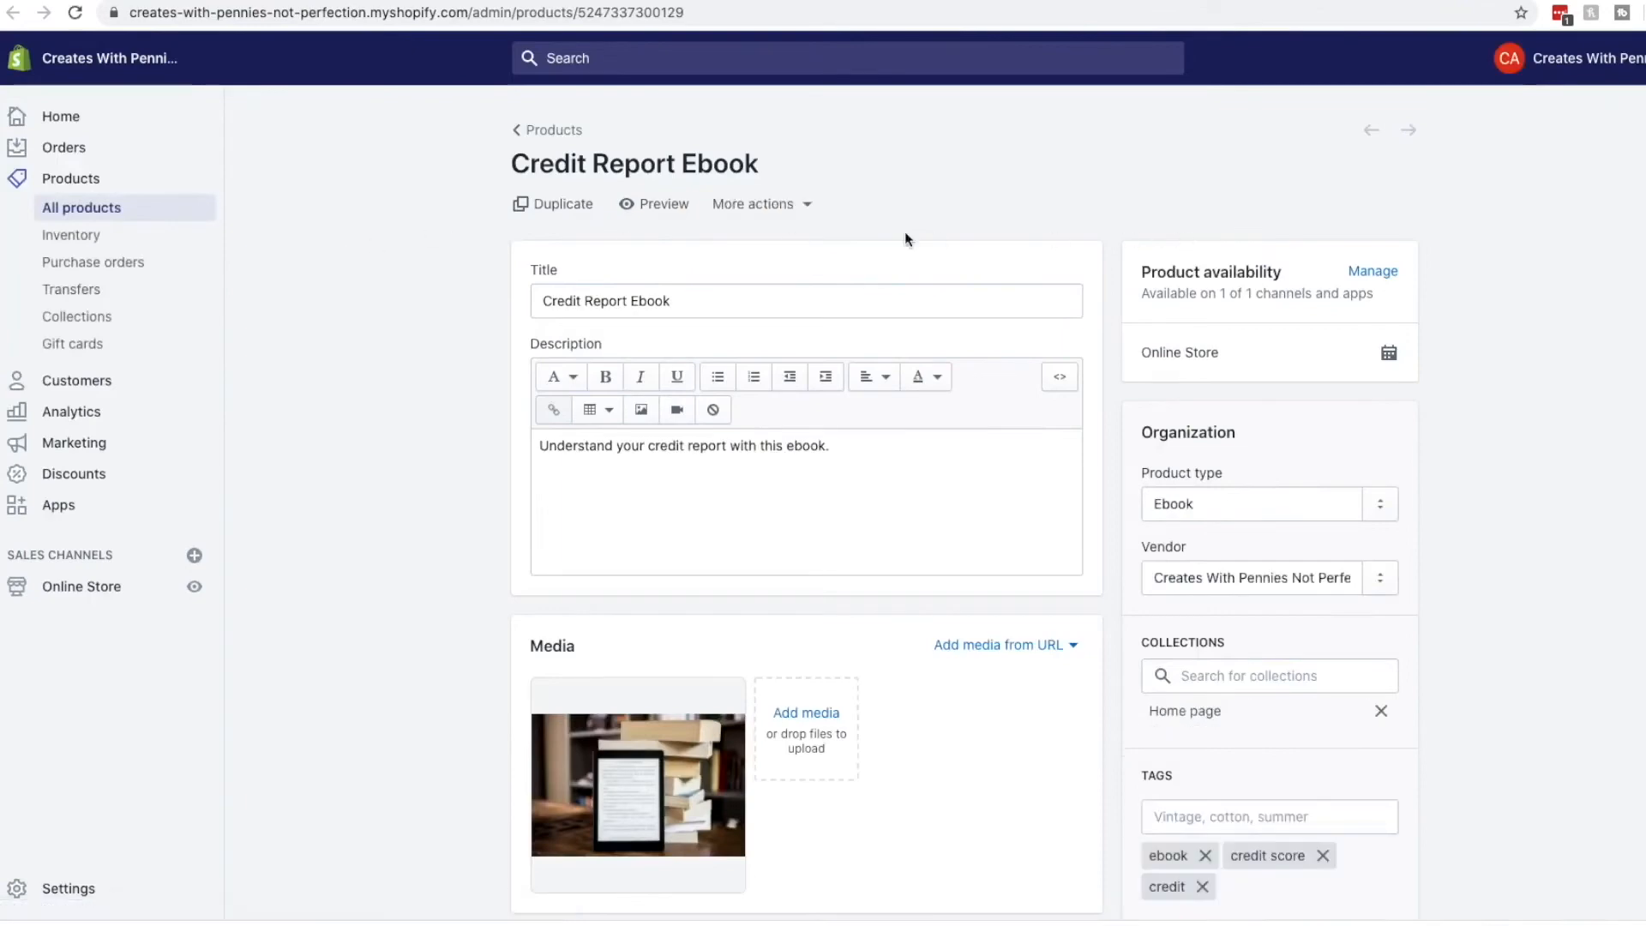
scroll(1326, 458, down, 12)
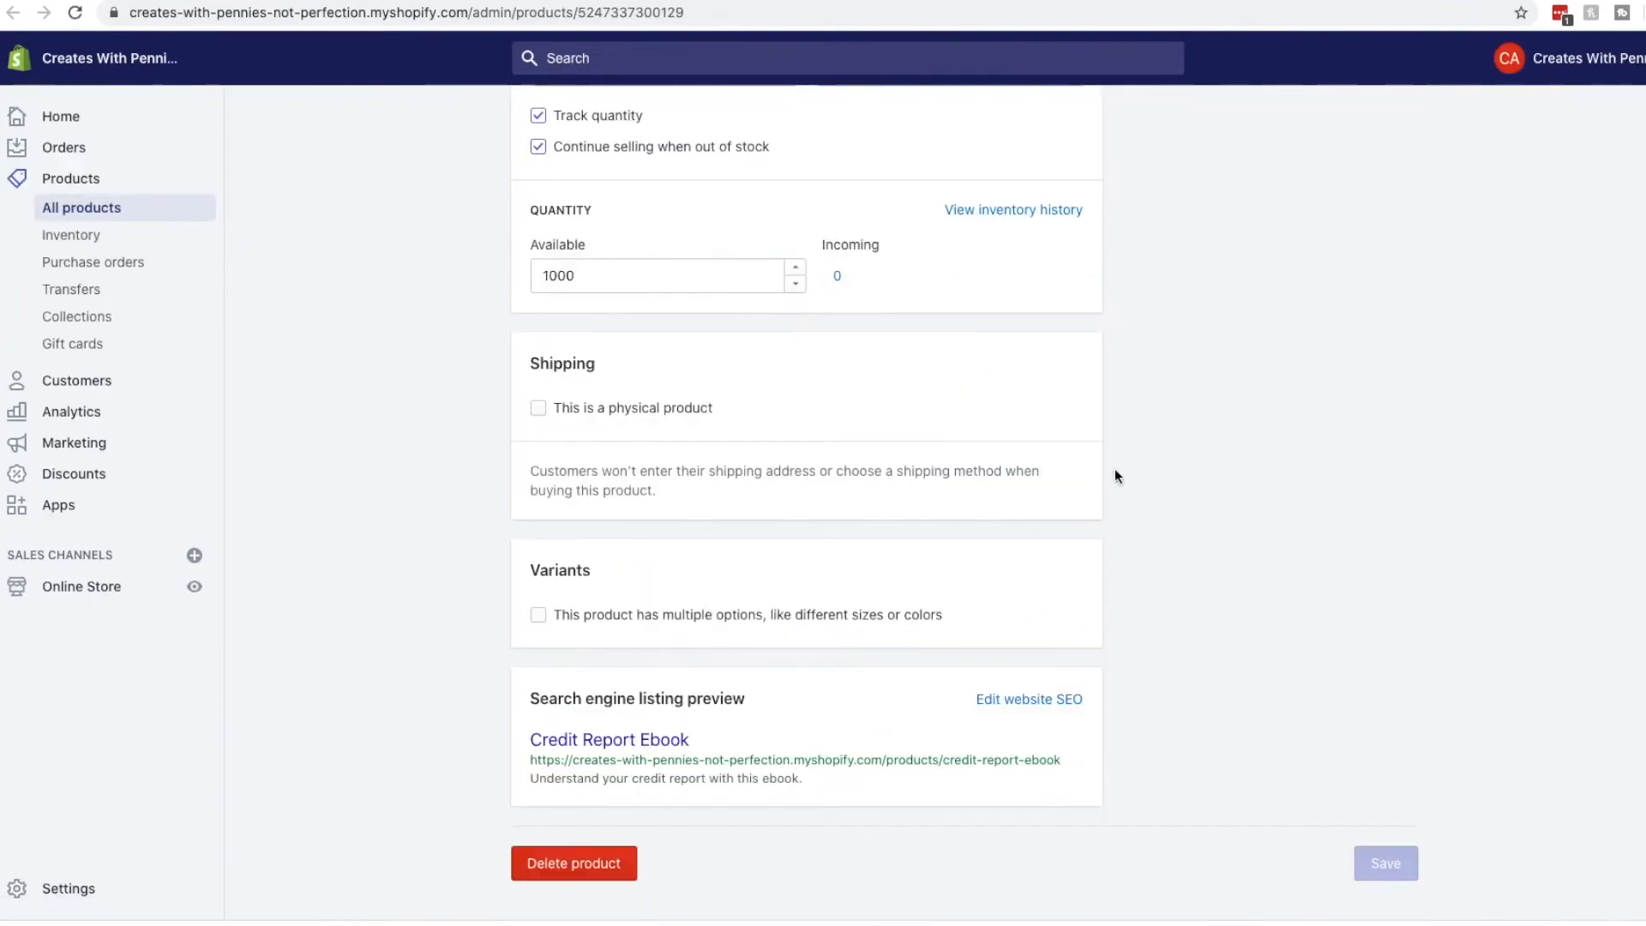
scroll(1118, 471, up, 15)
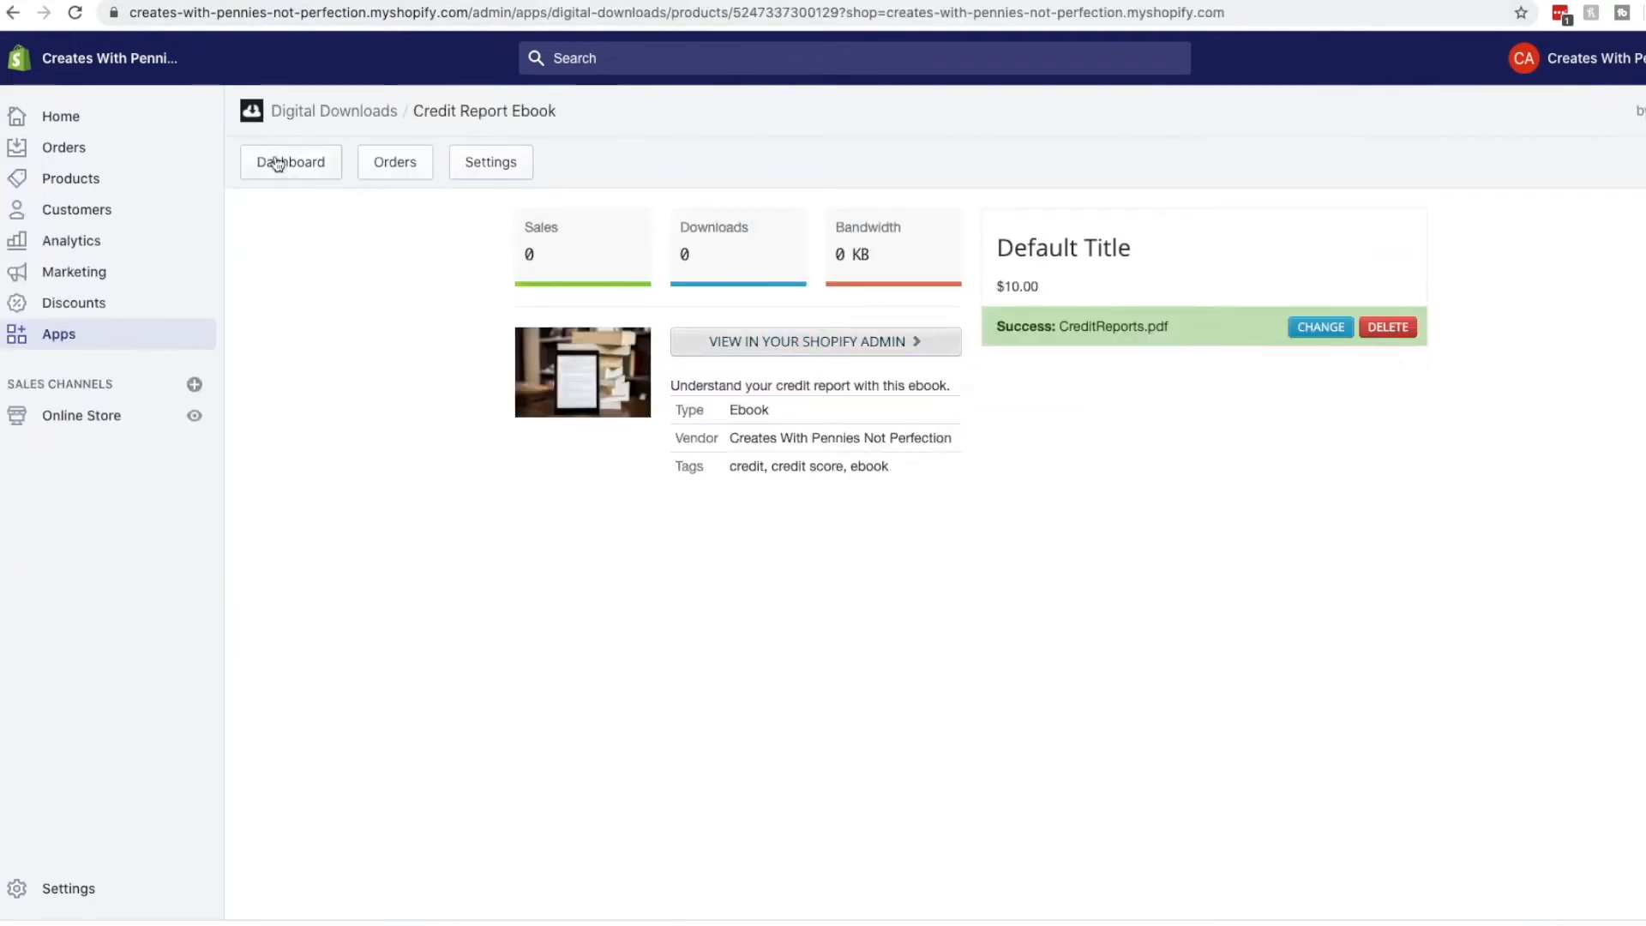
Review the Digital Downloads dashboard, orders and settings, the store's product list, and how to reach the app from the installed apps.
click(304, 160)
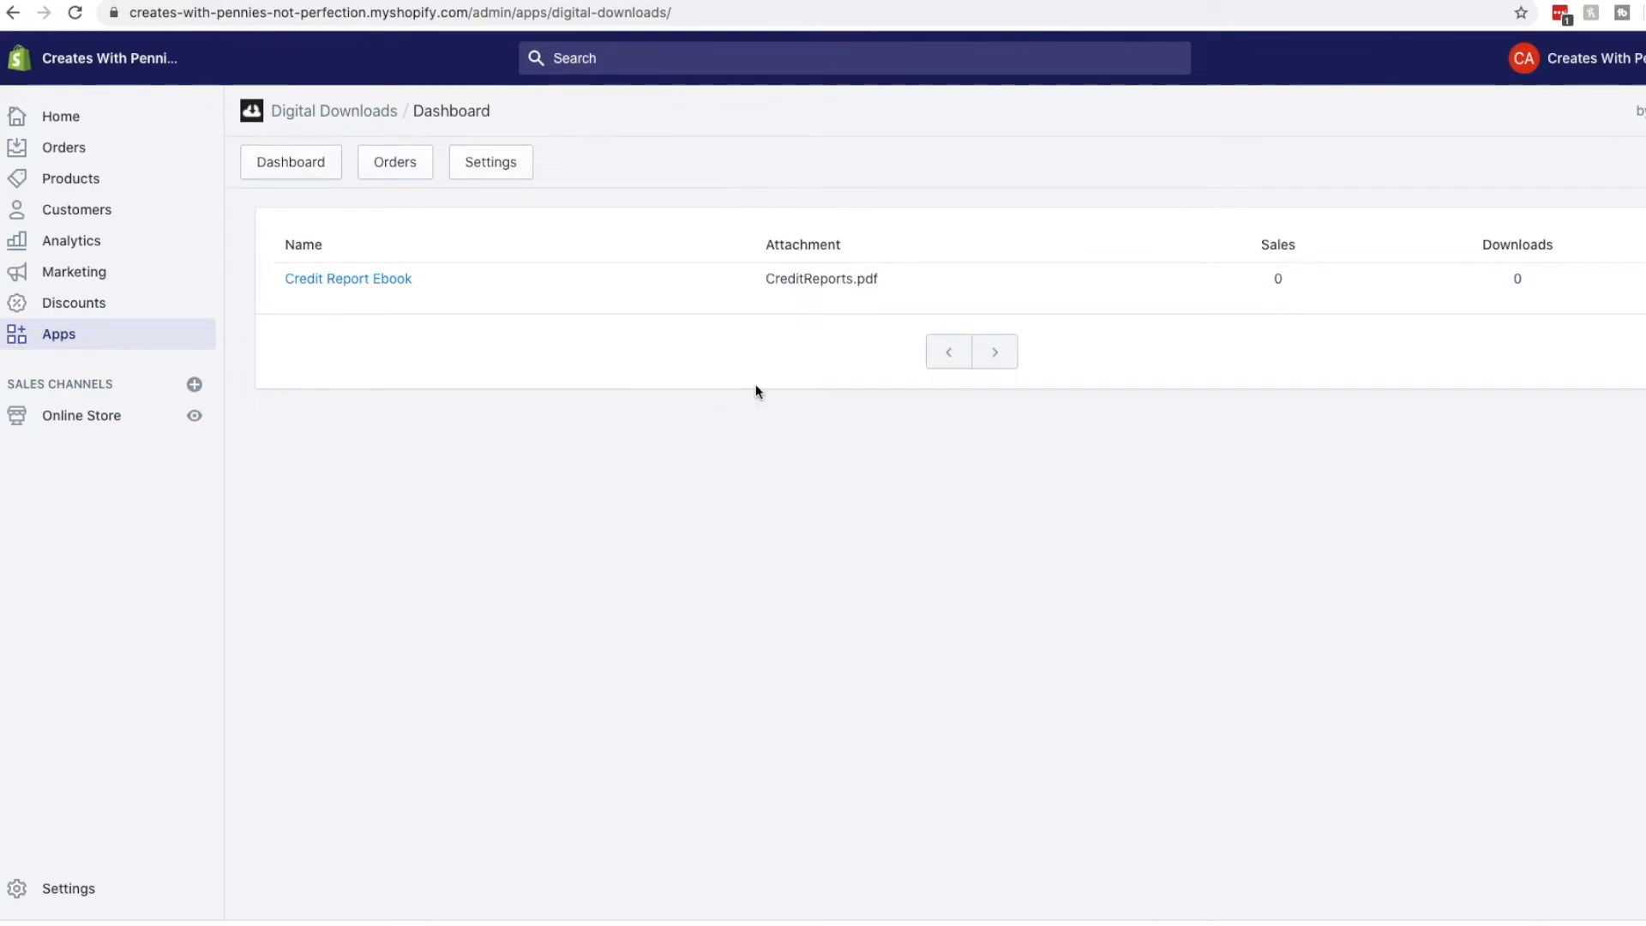
click(411, 166)
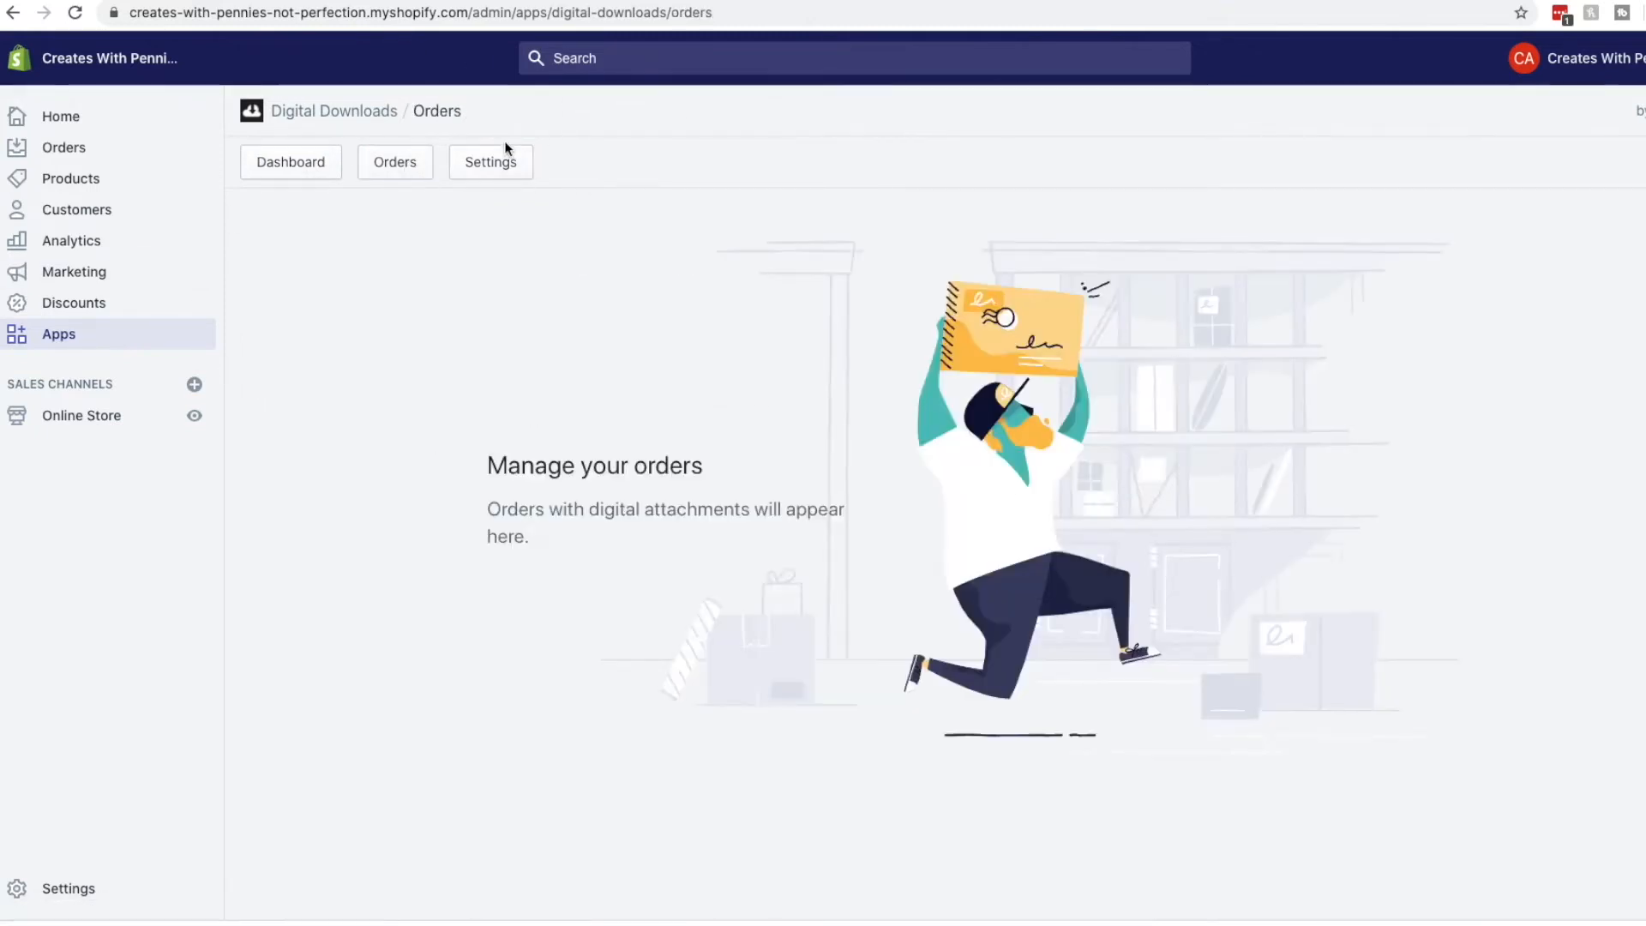
click(483, 166)
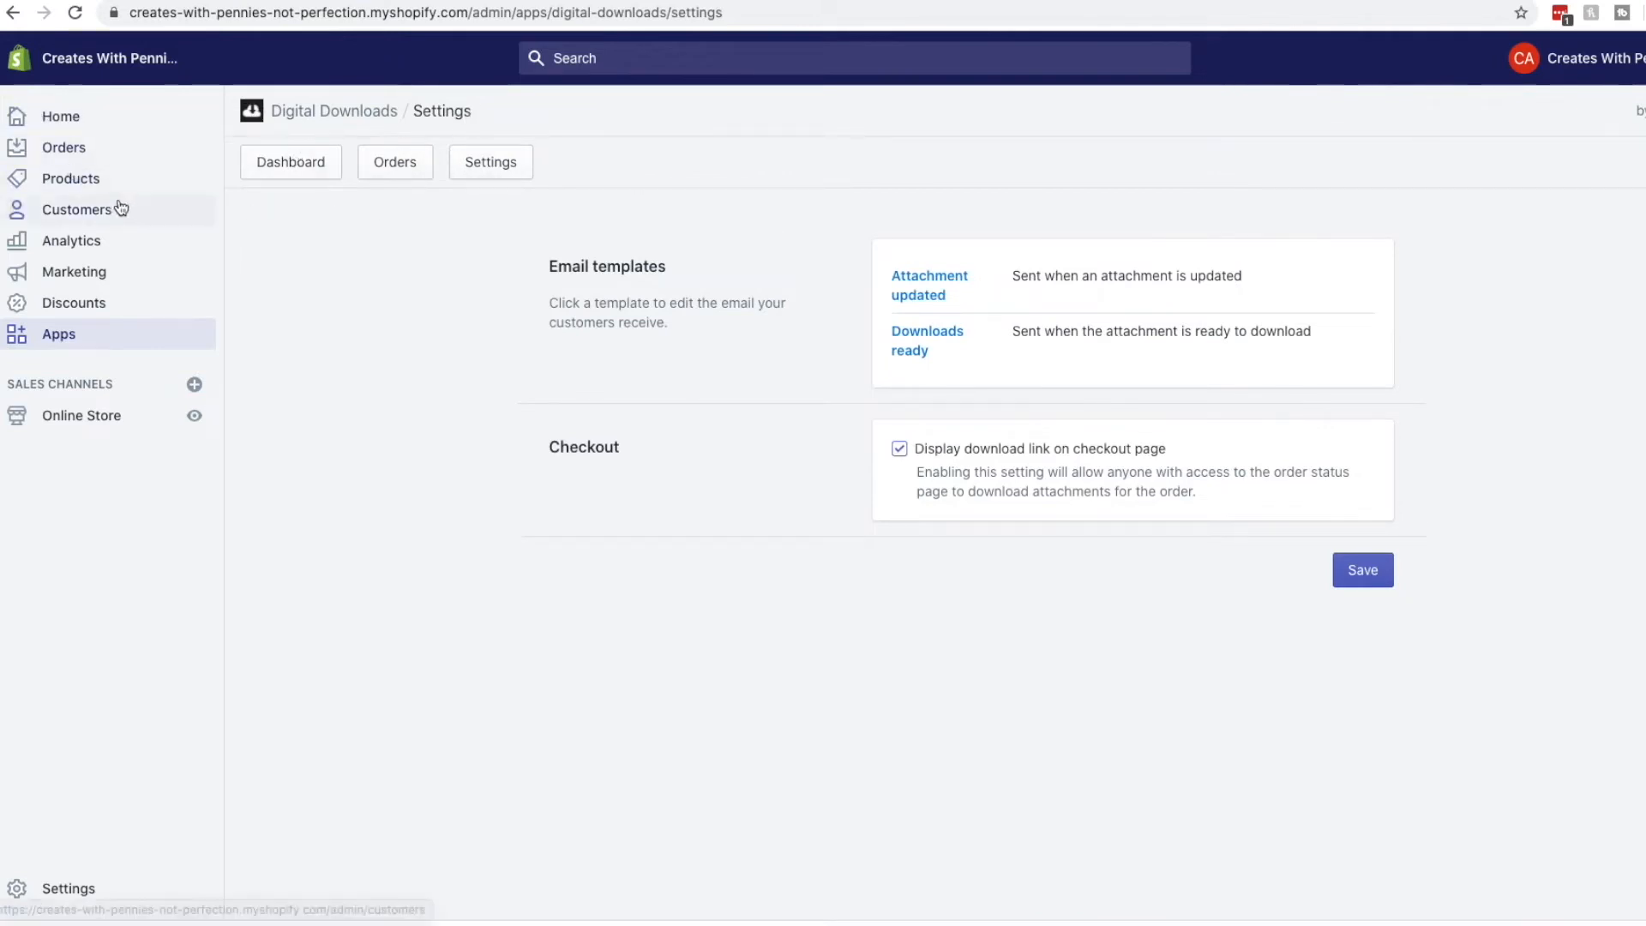
click(82, 181)
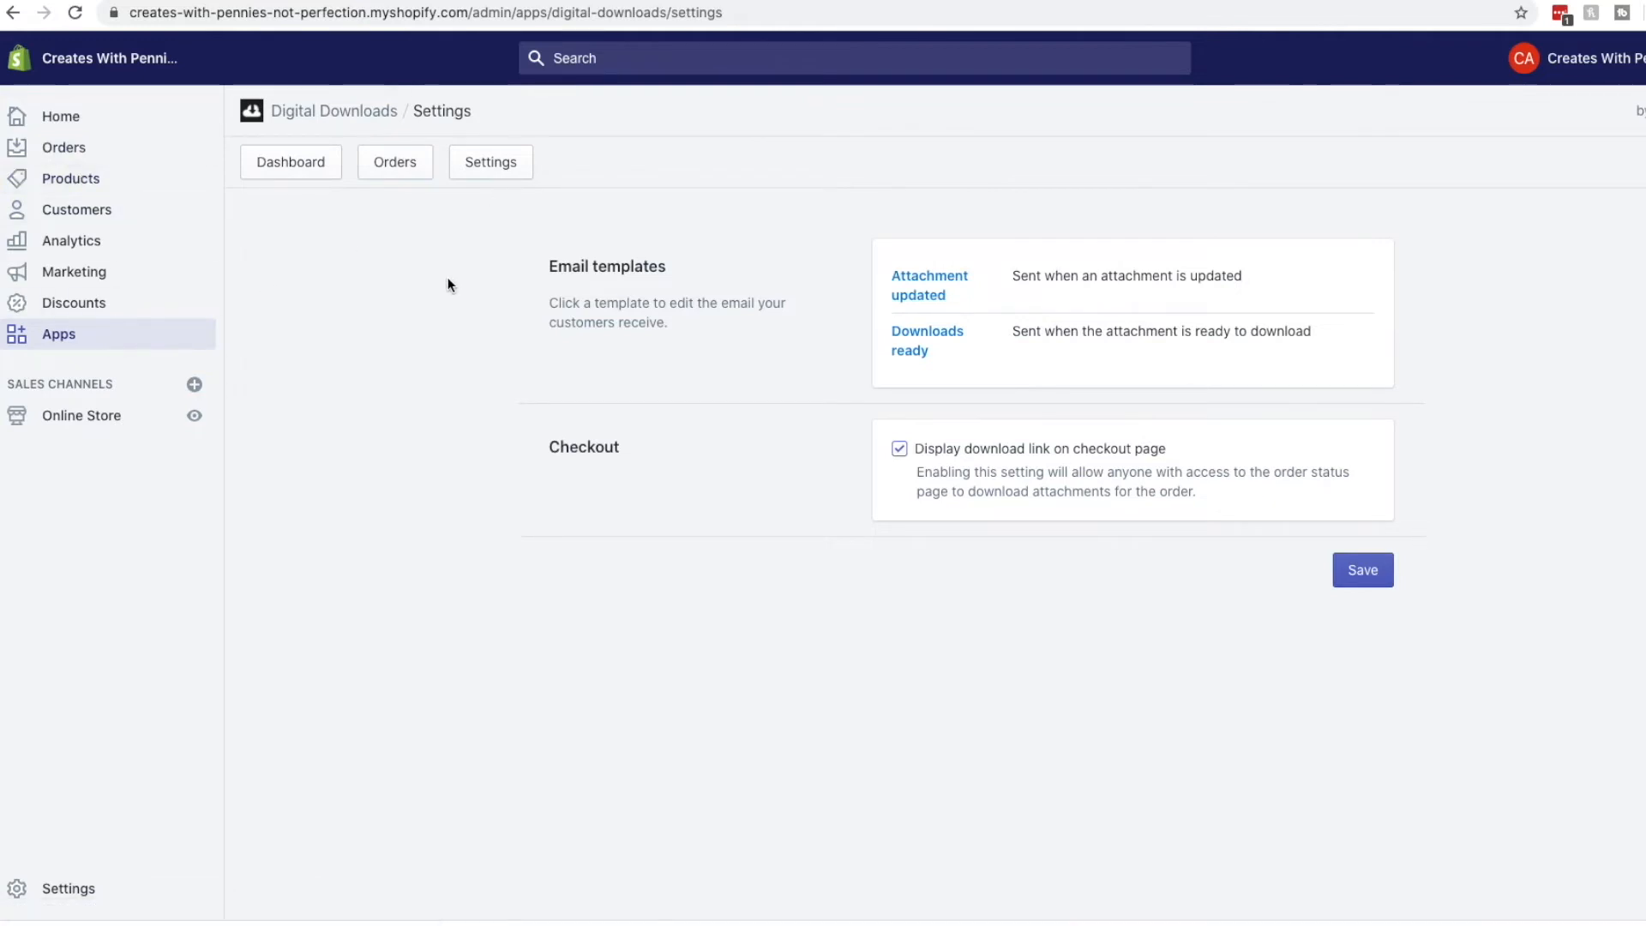
click(120, 181)
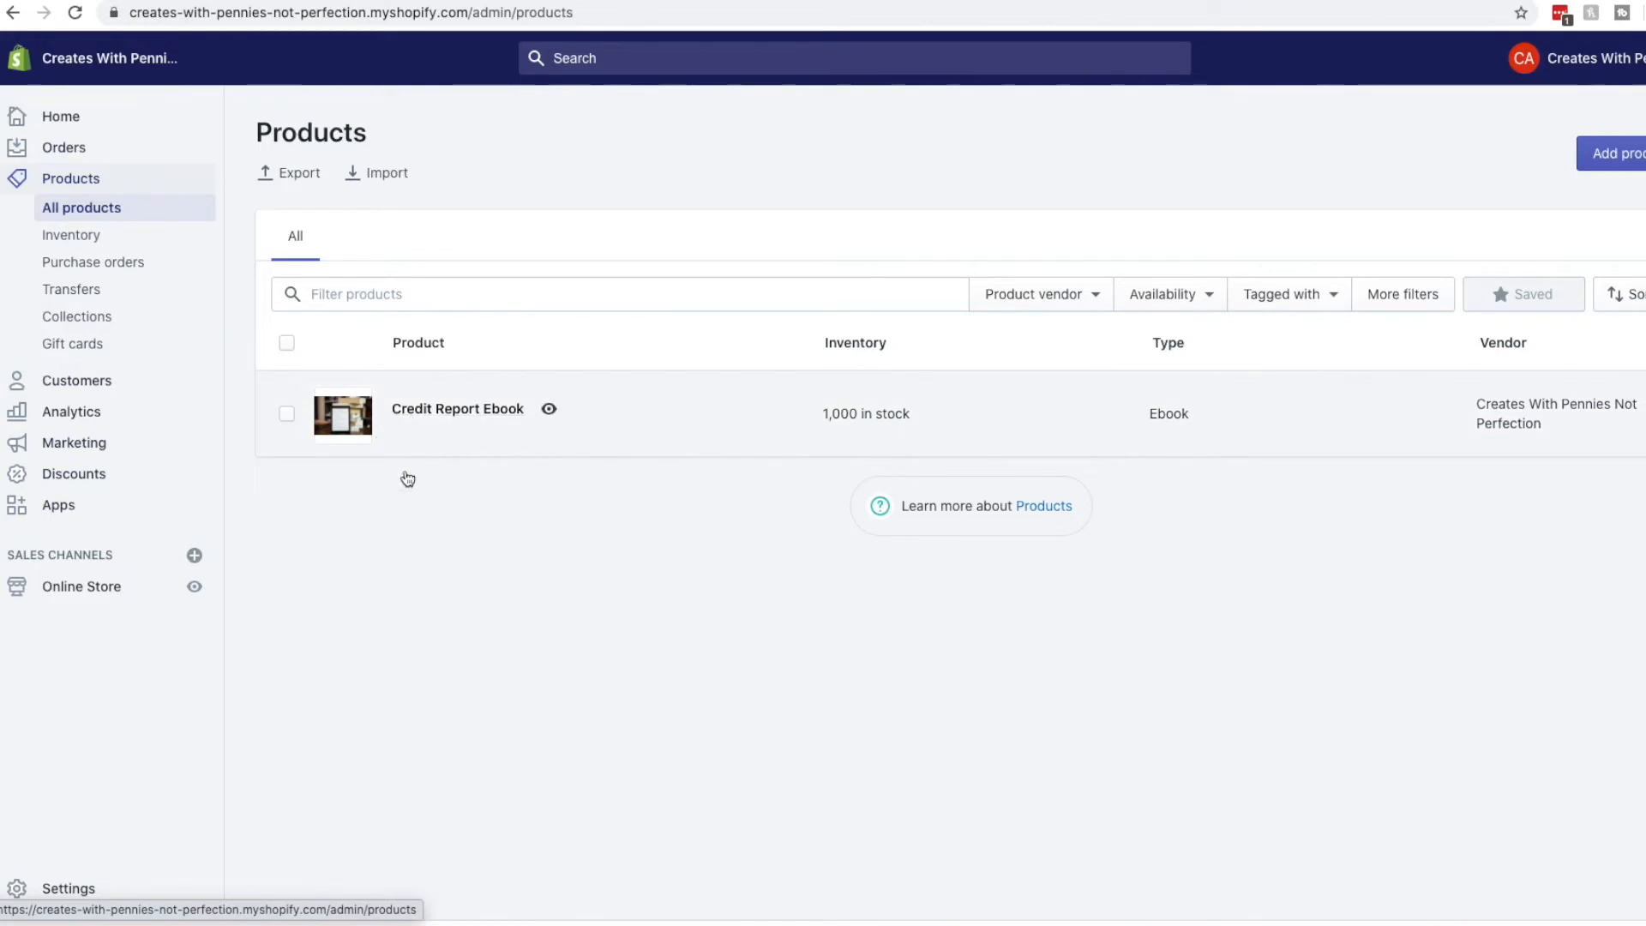
click(84, 507)
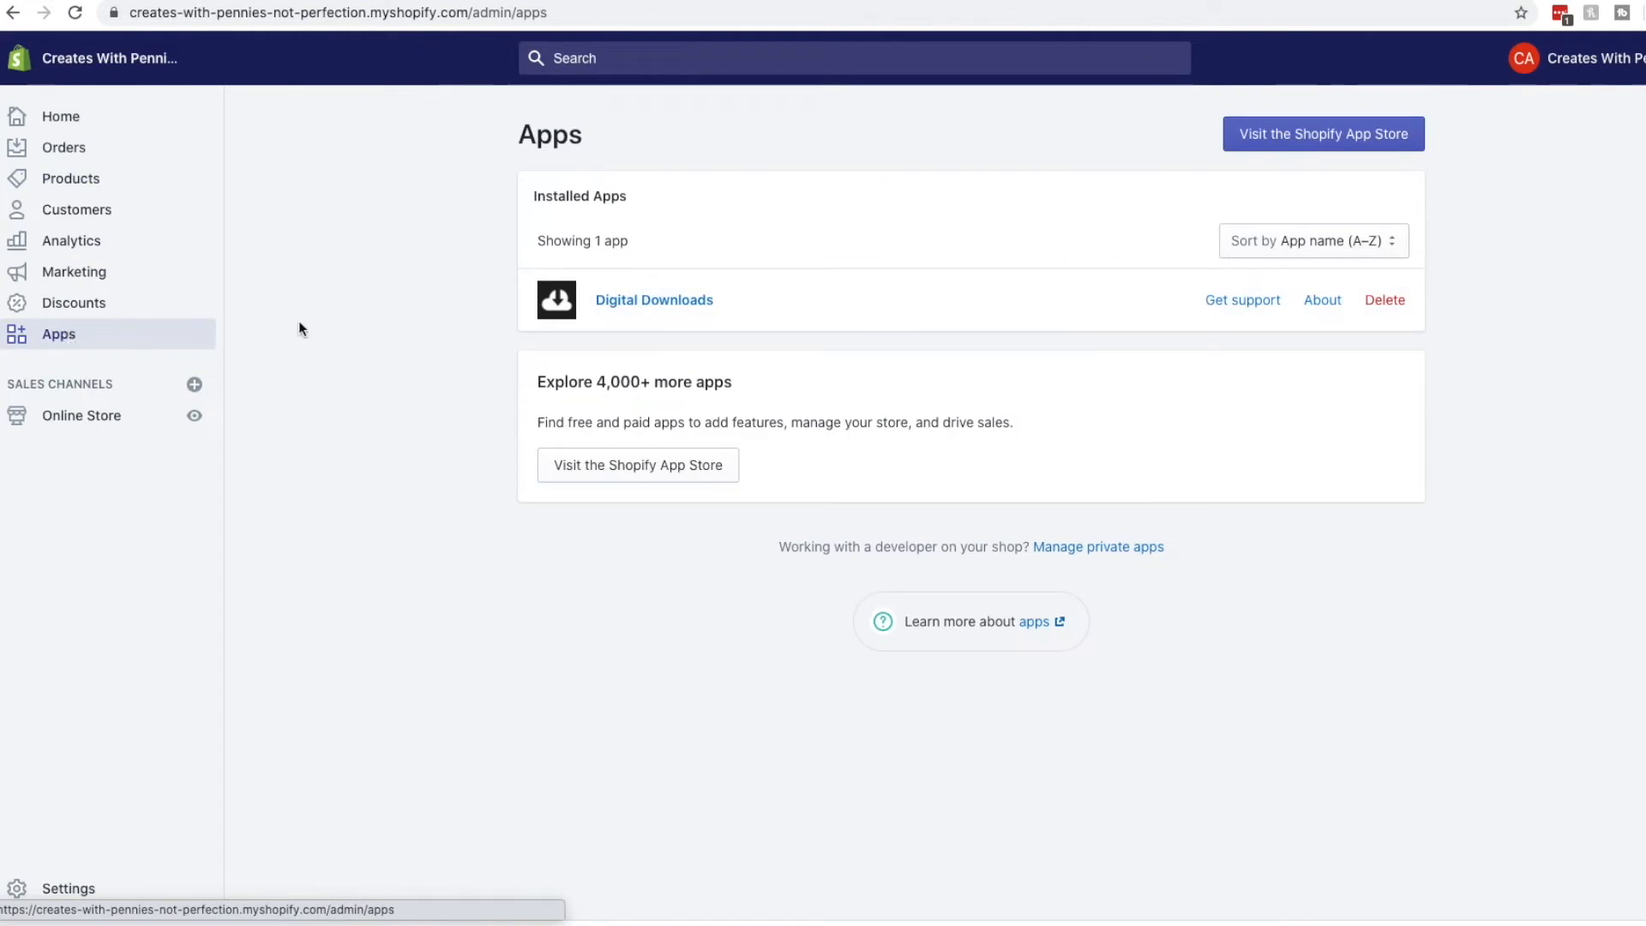
click(695, 302)
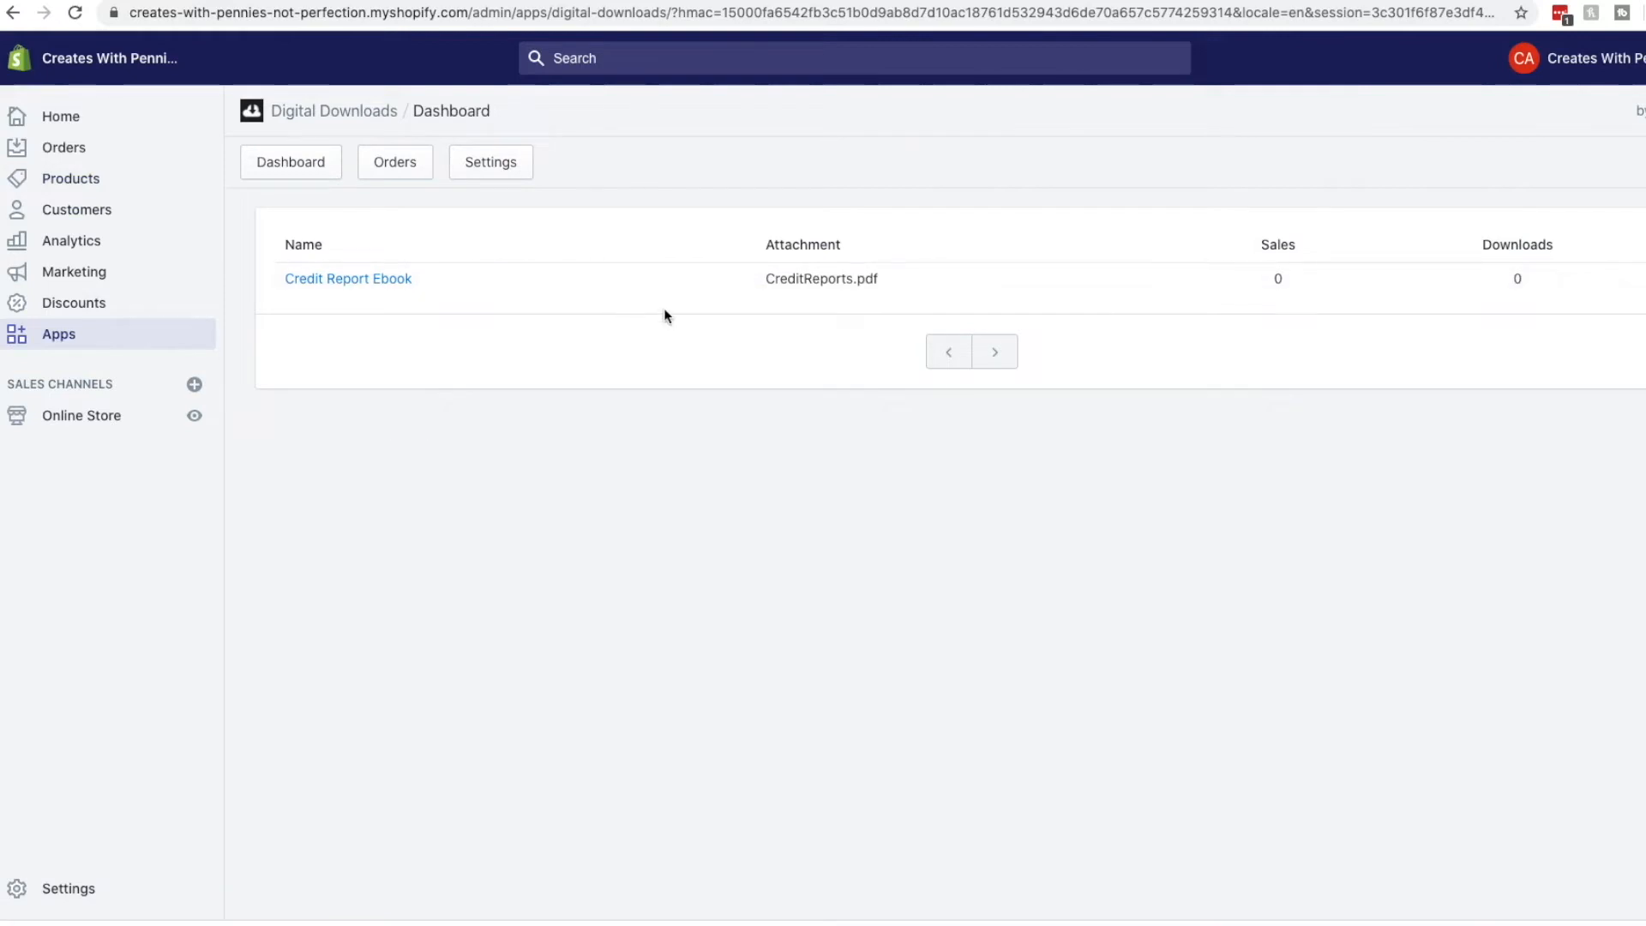
Start a new product collection titled Ebooks with the description "Ebooks for learning.".
click(96, 180)
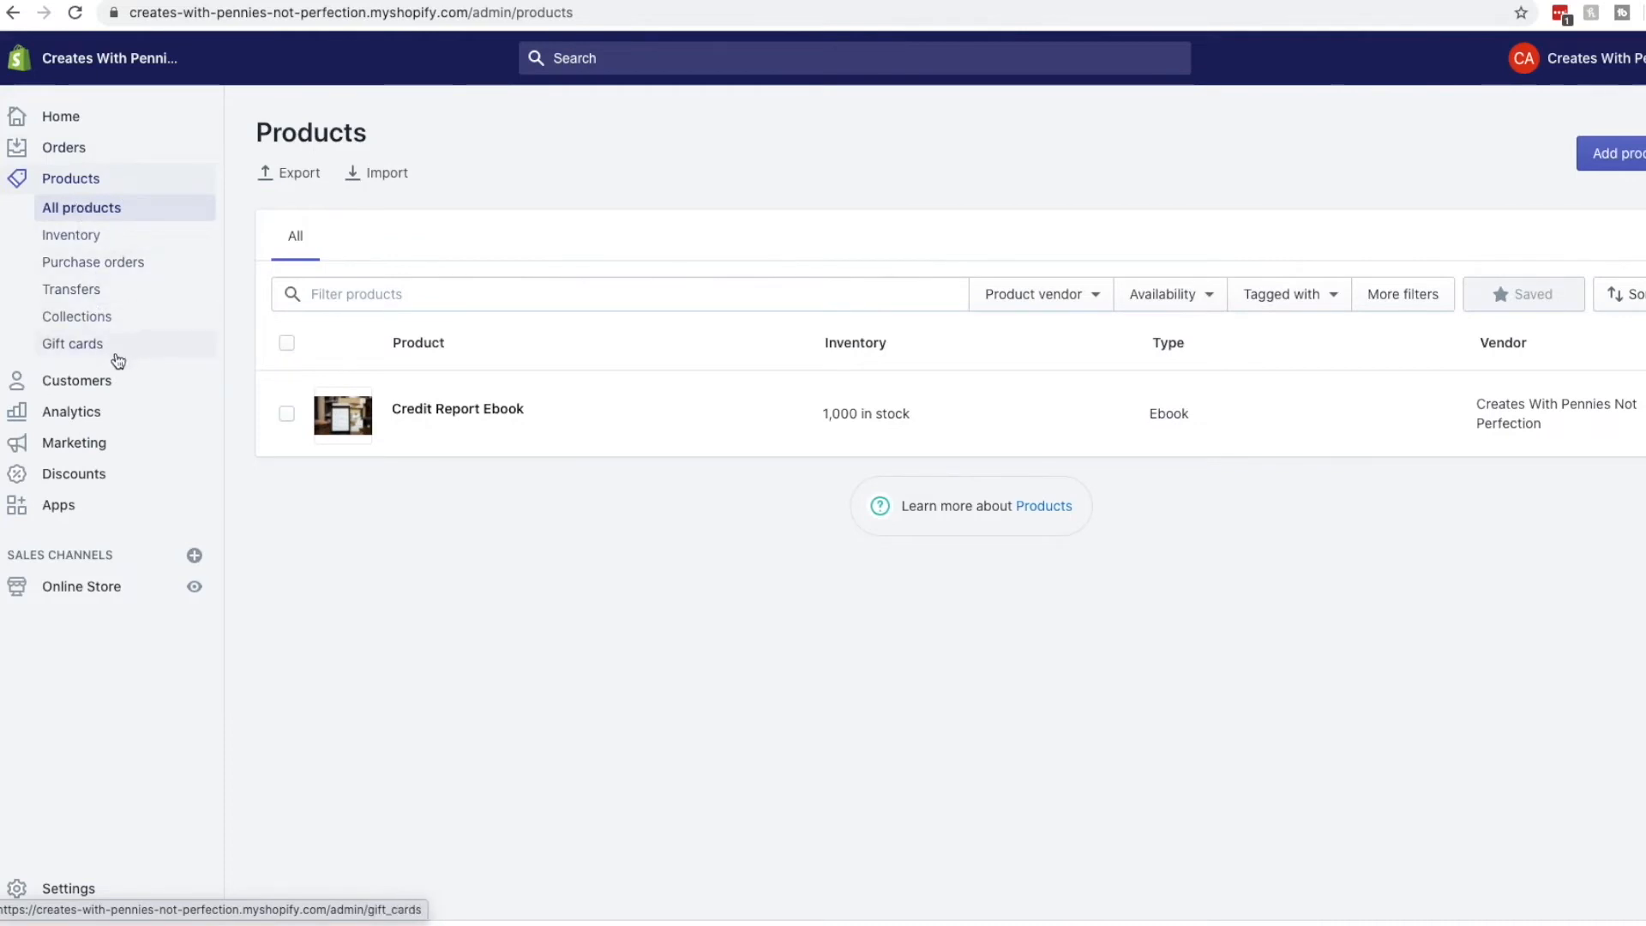
click(76, 319)
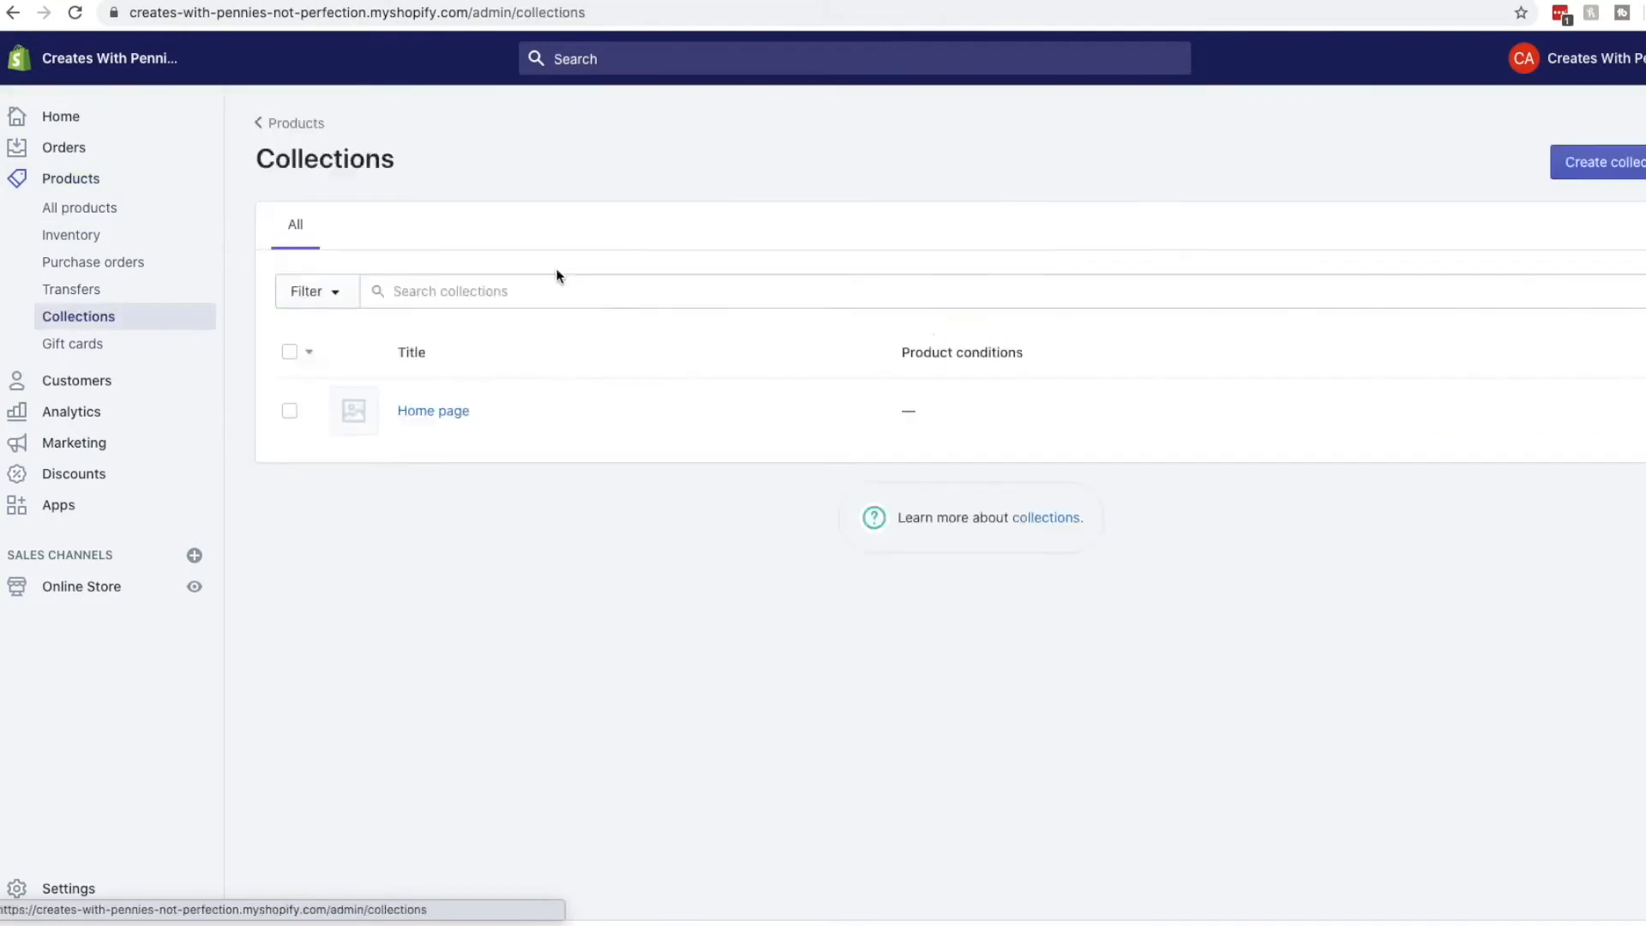
click(1616, 163)
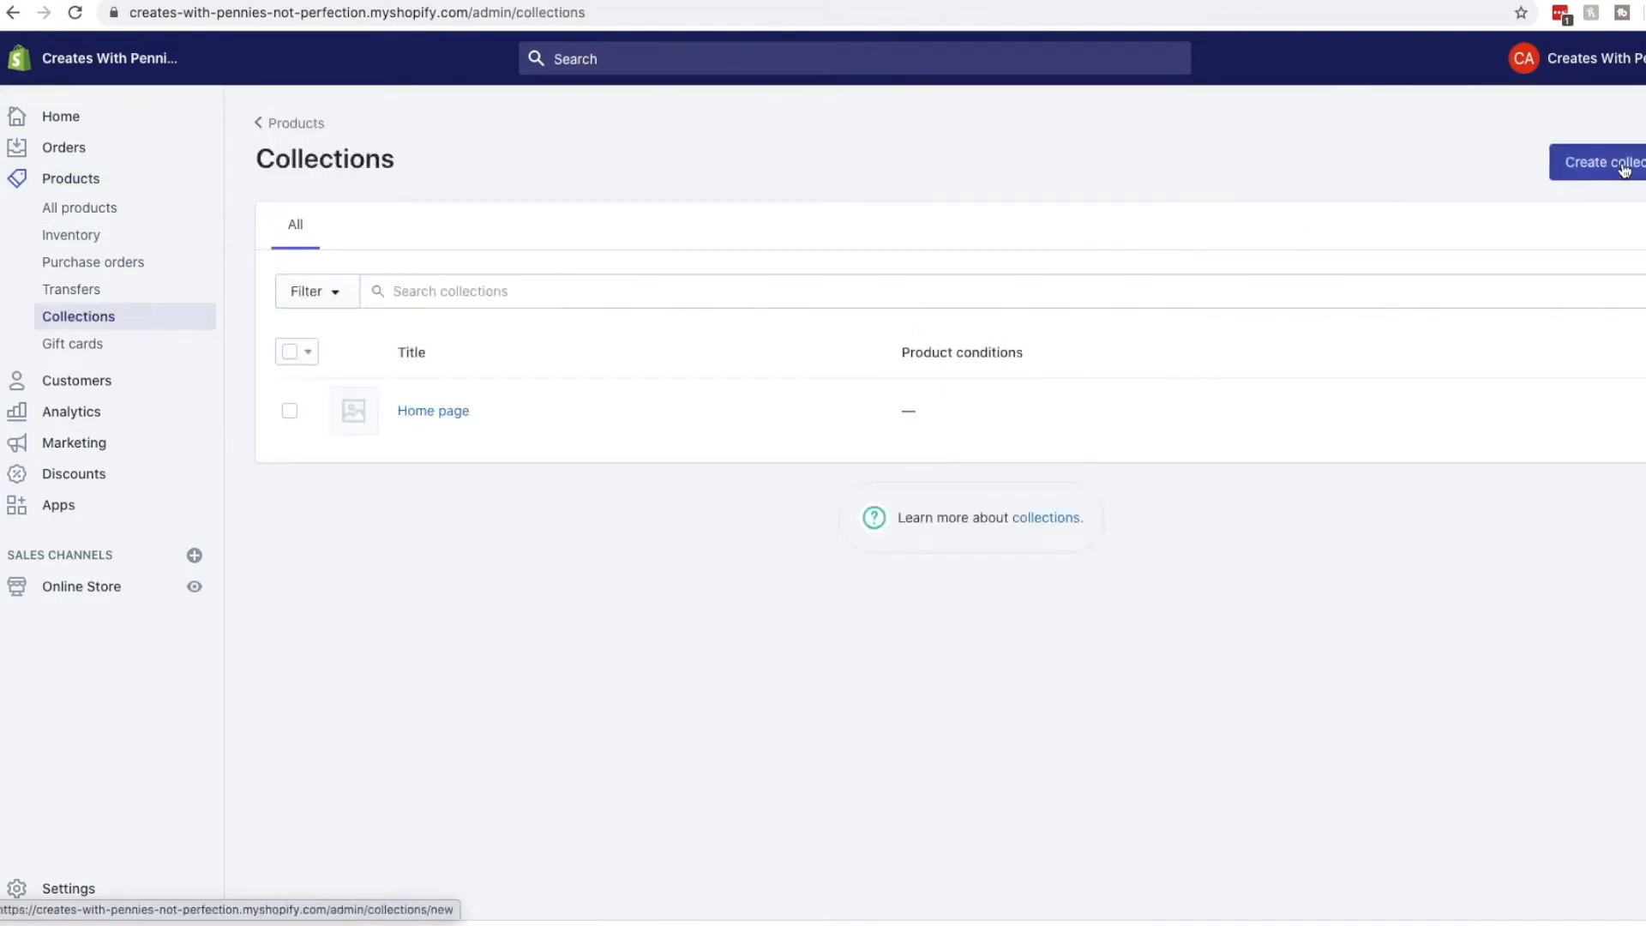
click(640, 261)
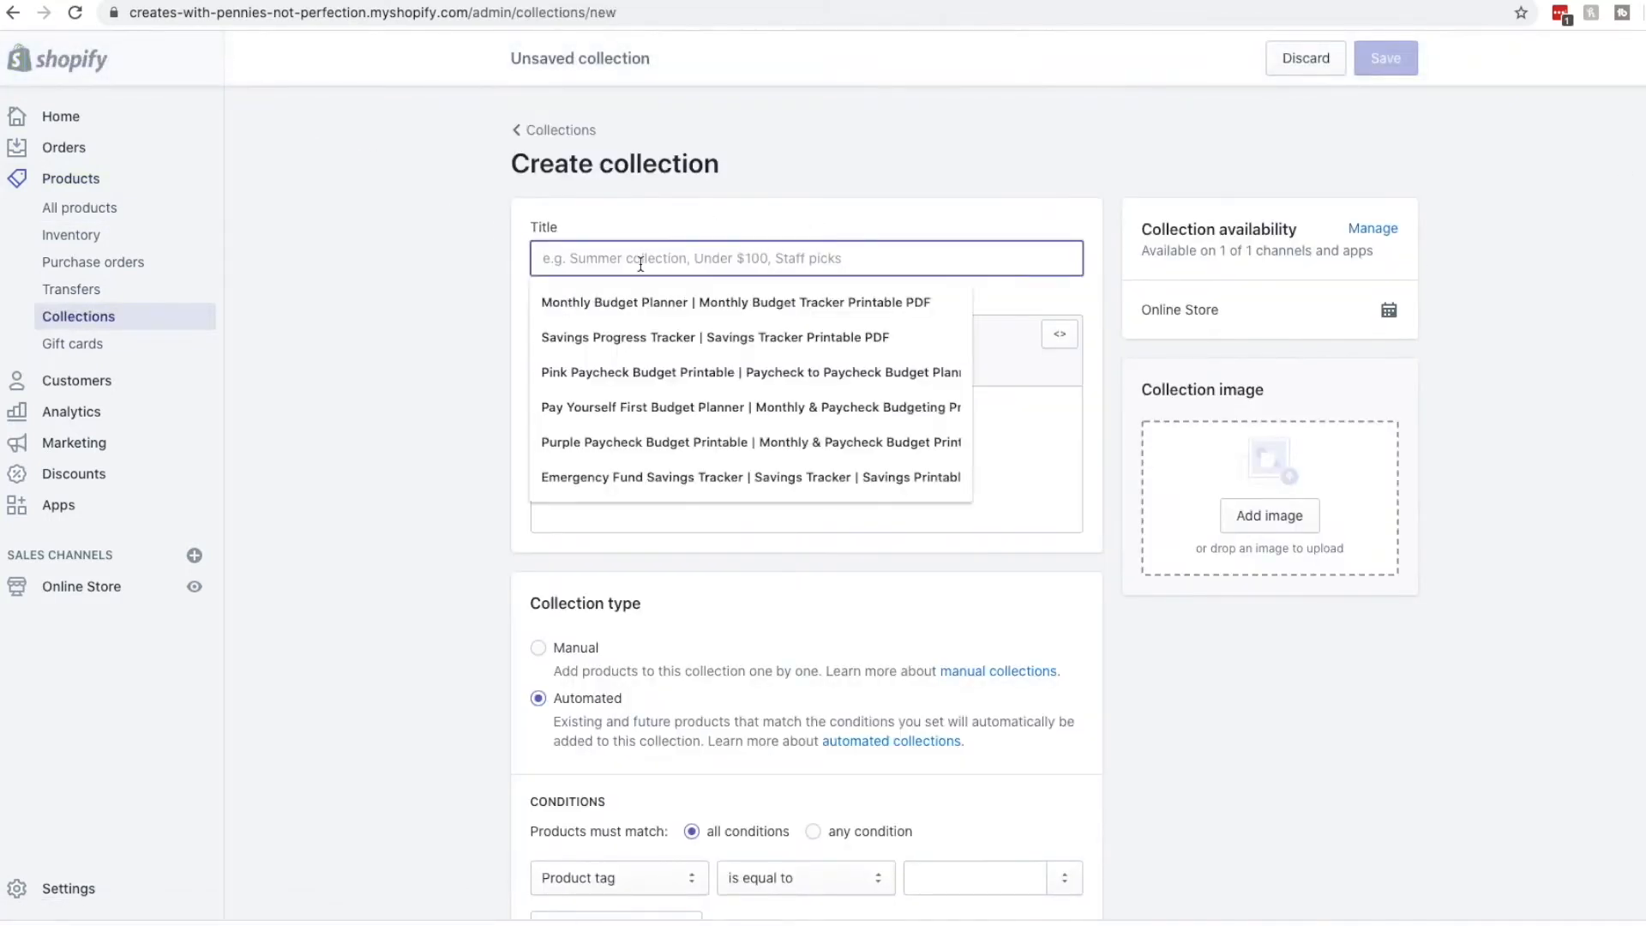
text(Ebooks)
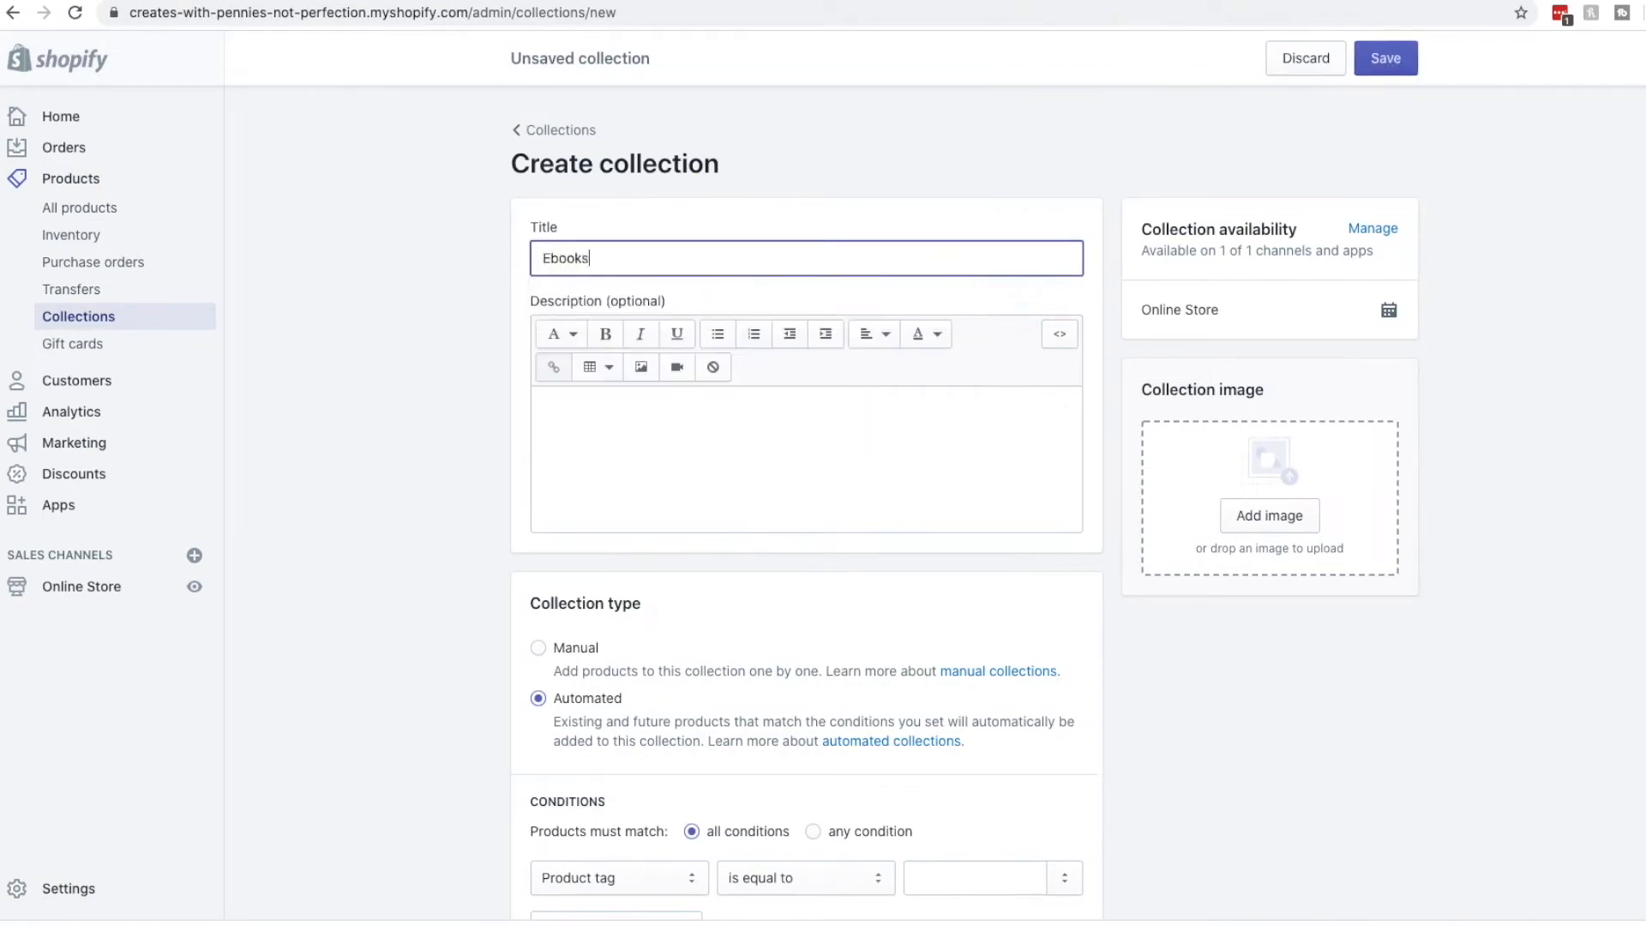
click(677, 446)
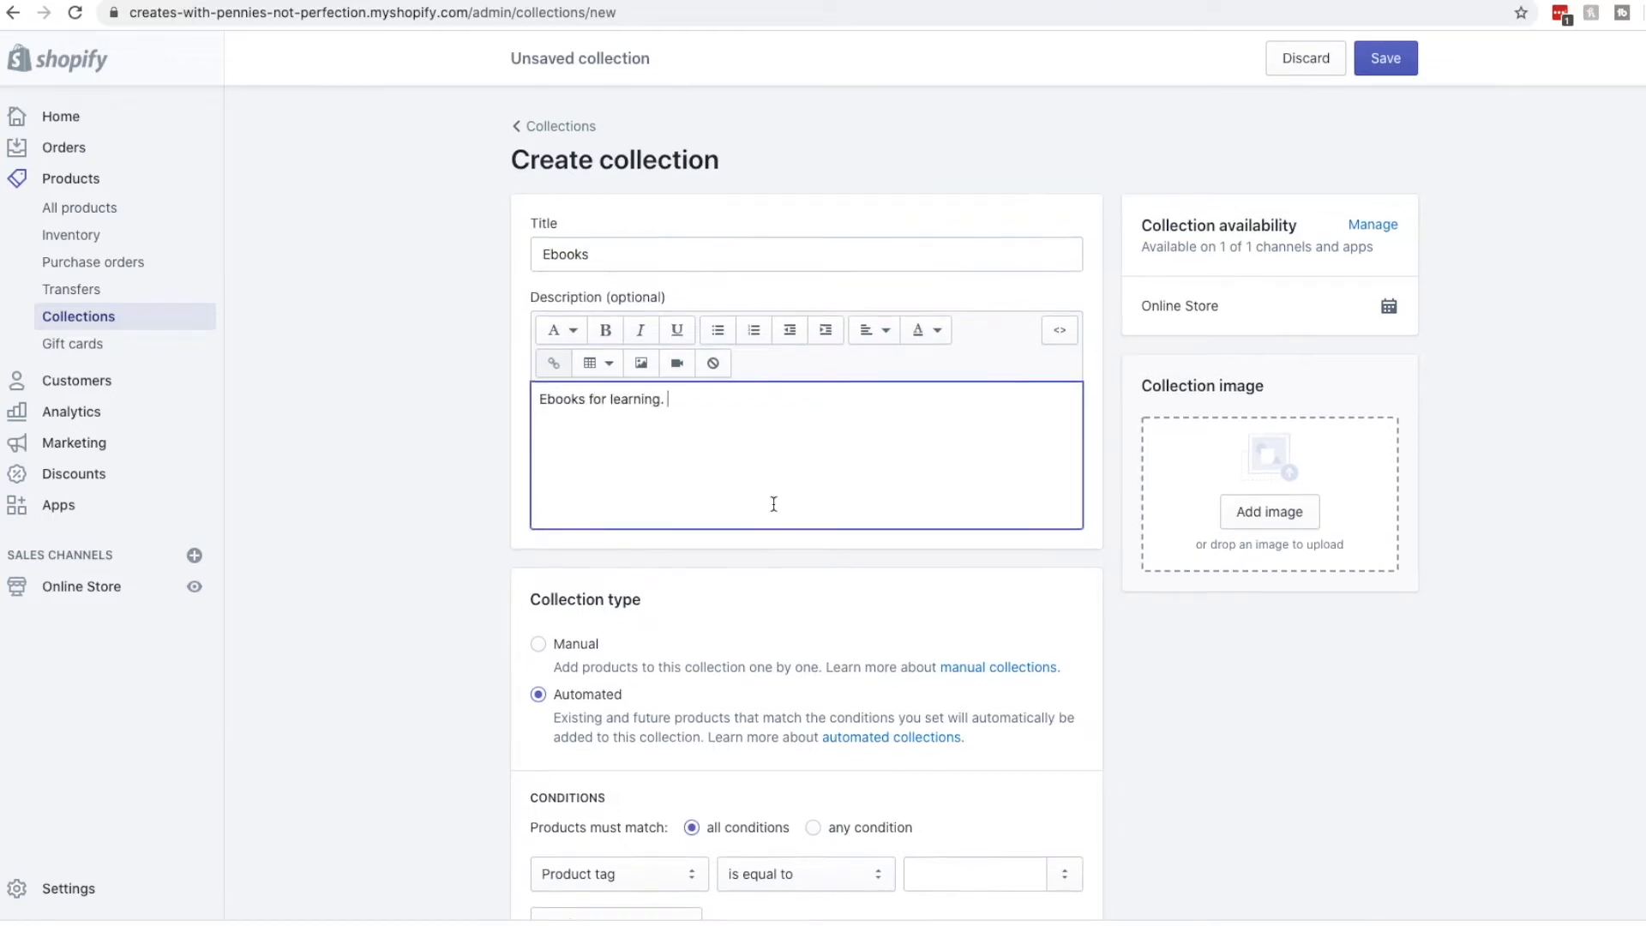
Add the credit report ebook.jpeg picture as the Ebooks collection's image.
scroll(770, 505, down, 1)
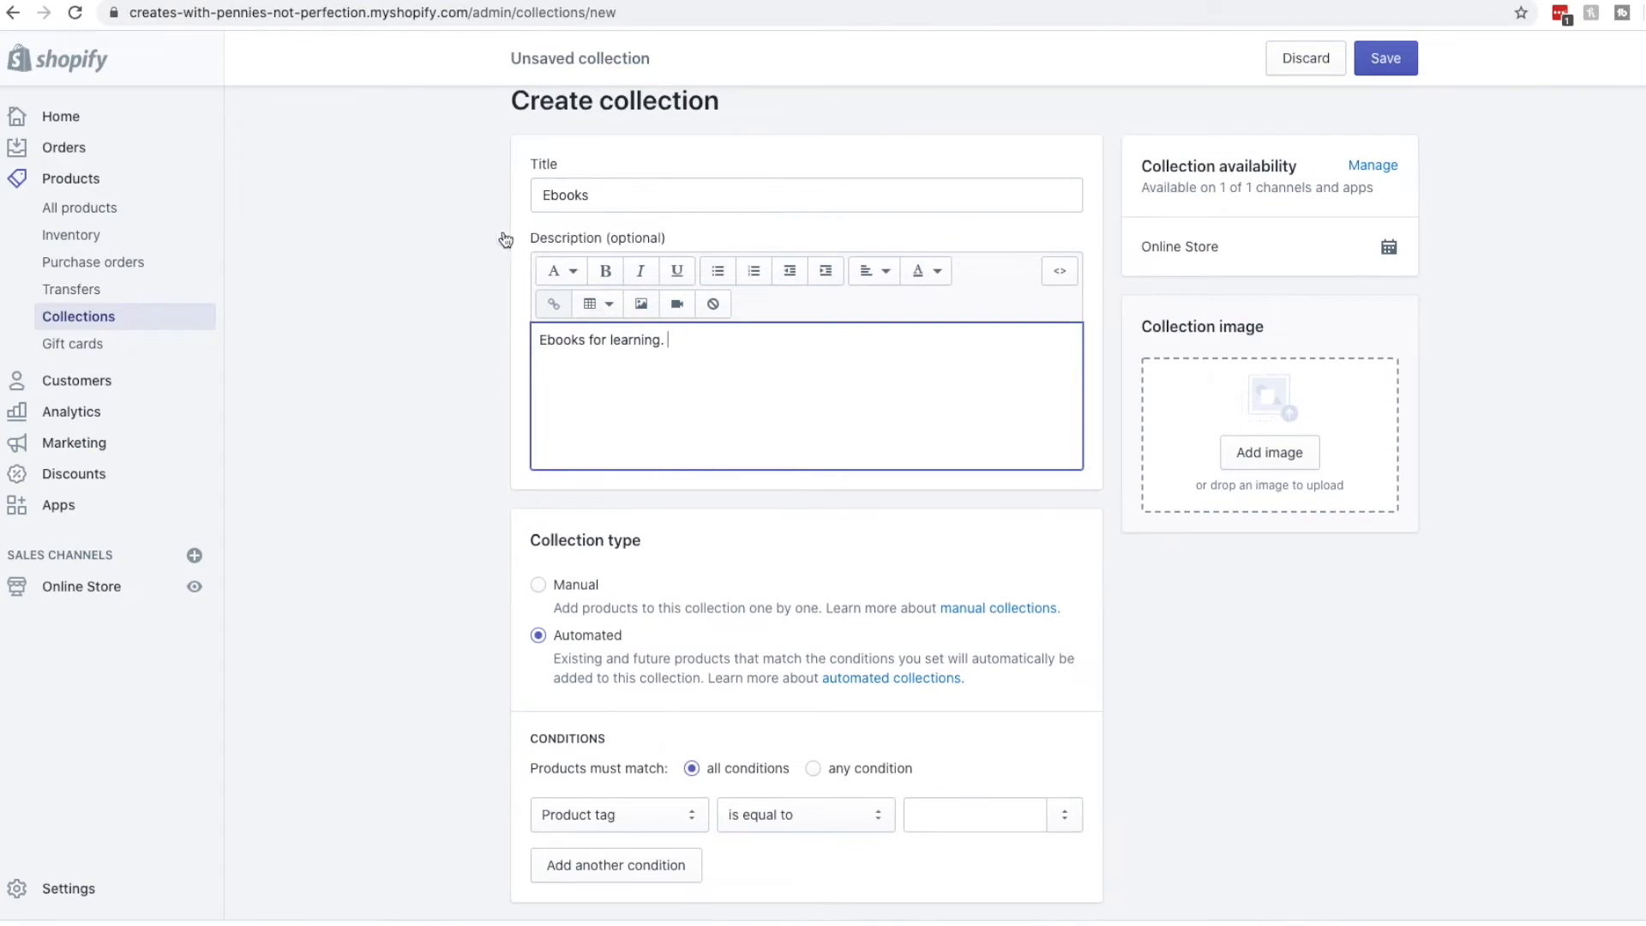
scroll(678, 407, down, 1)
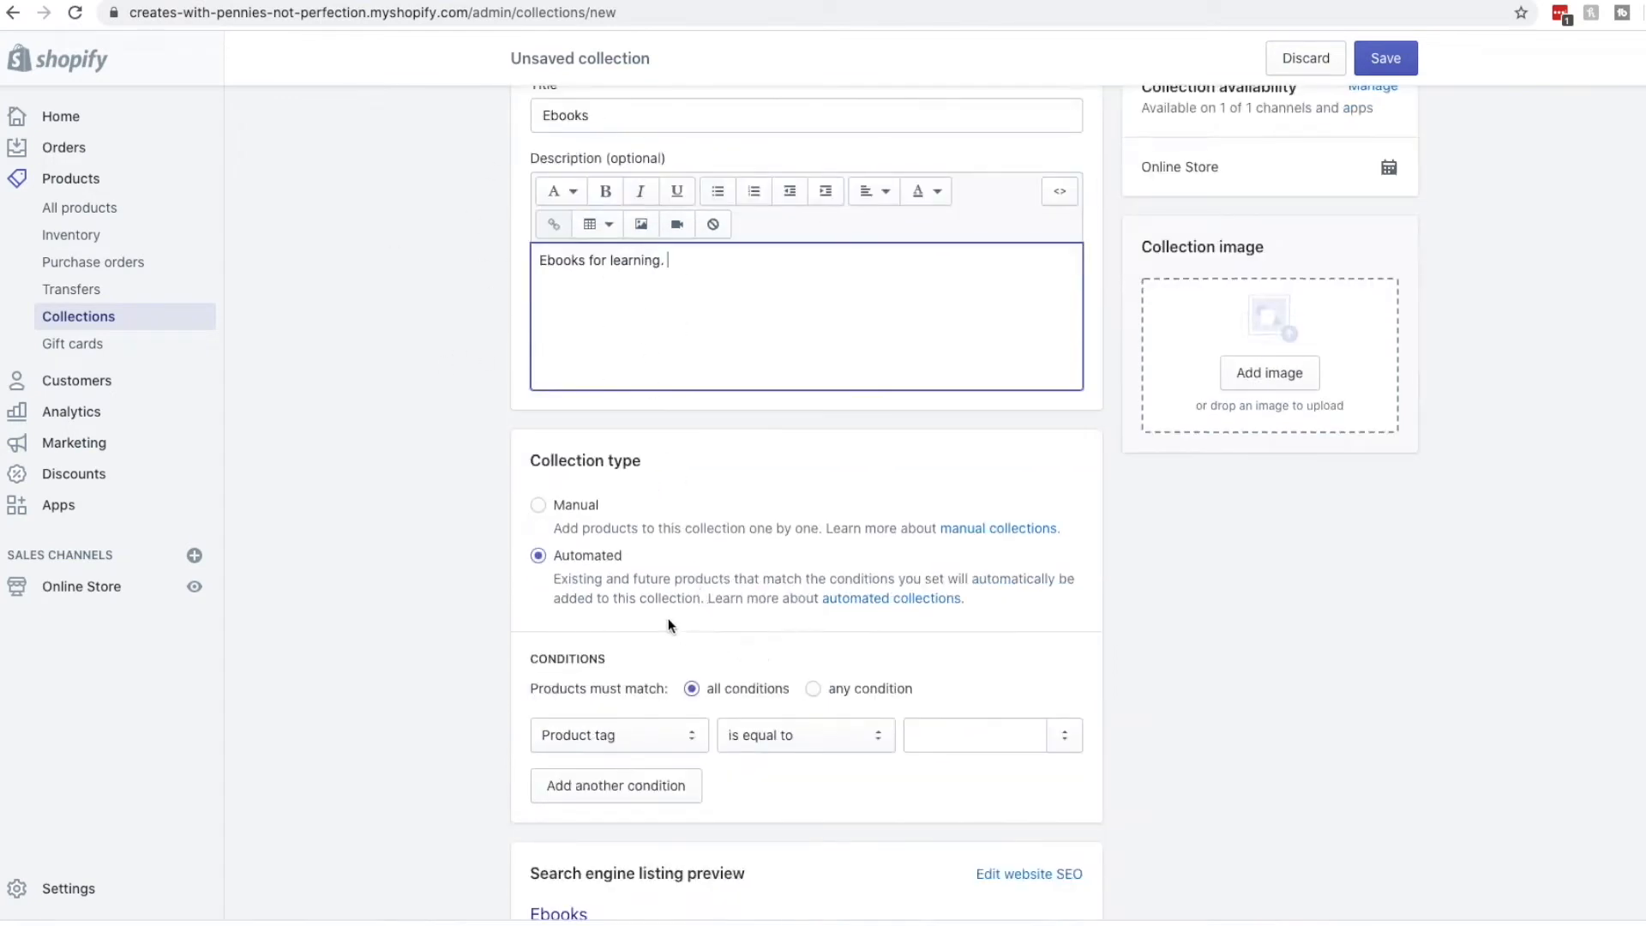
scroll(828, 575, down, 2)
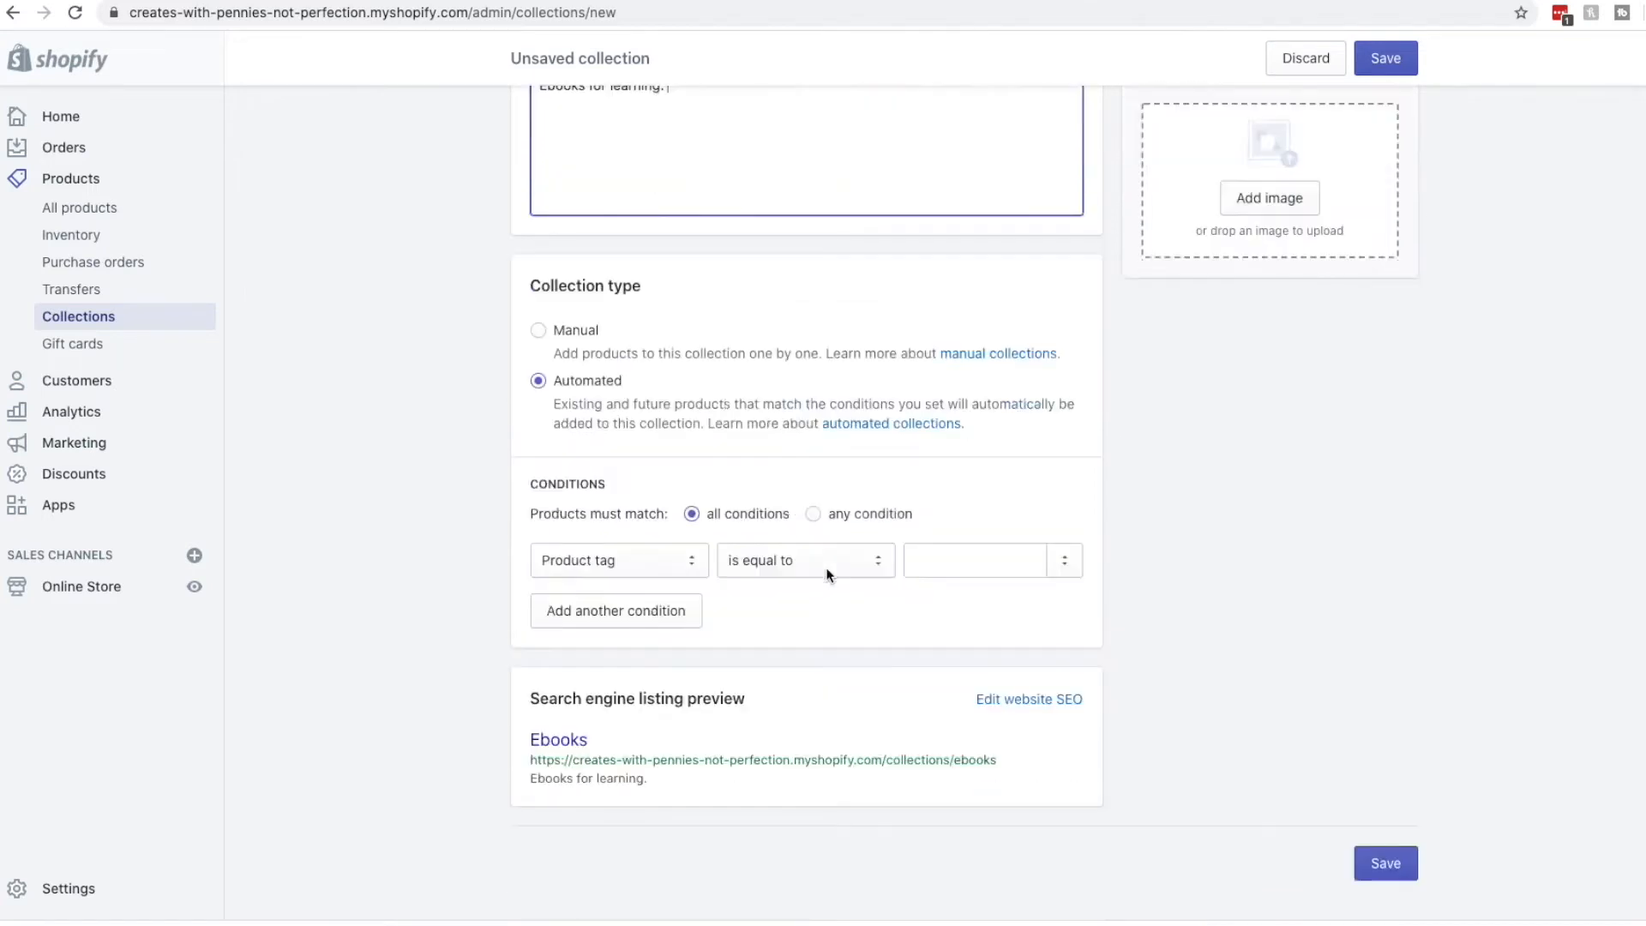
scroll(883, 549, up, 4)
click(1303, 520)
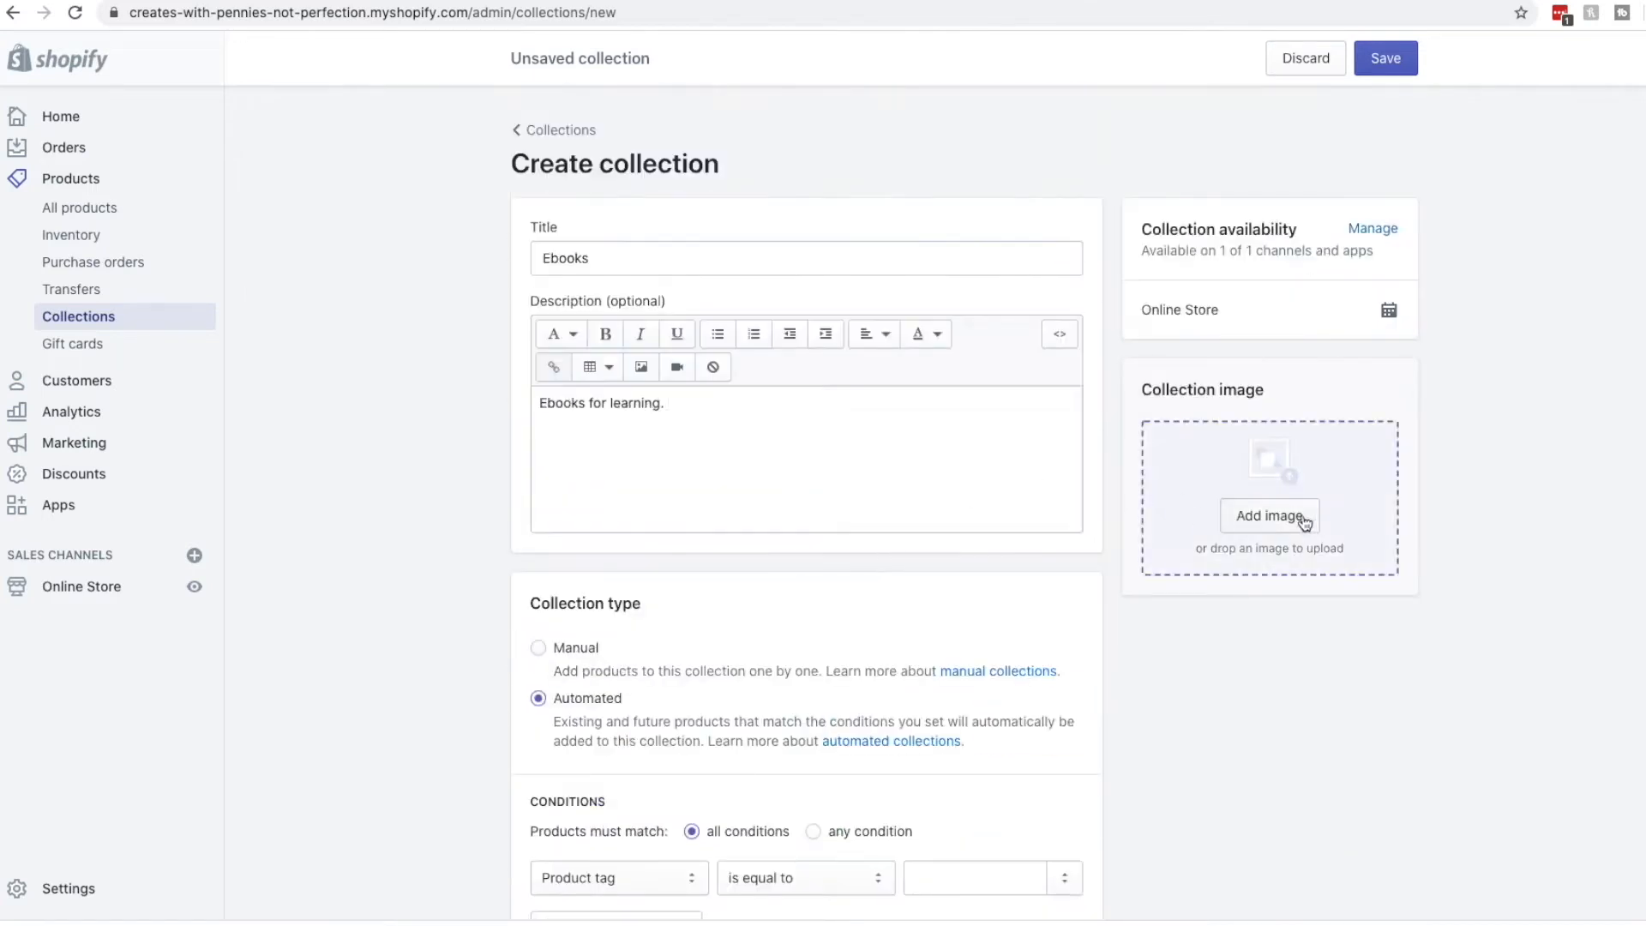
click(738, 118)
click(1212, 444)
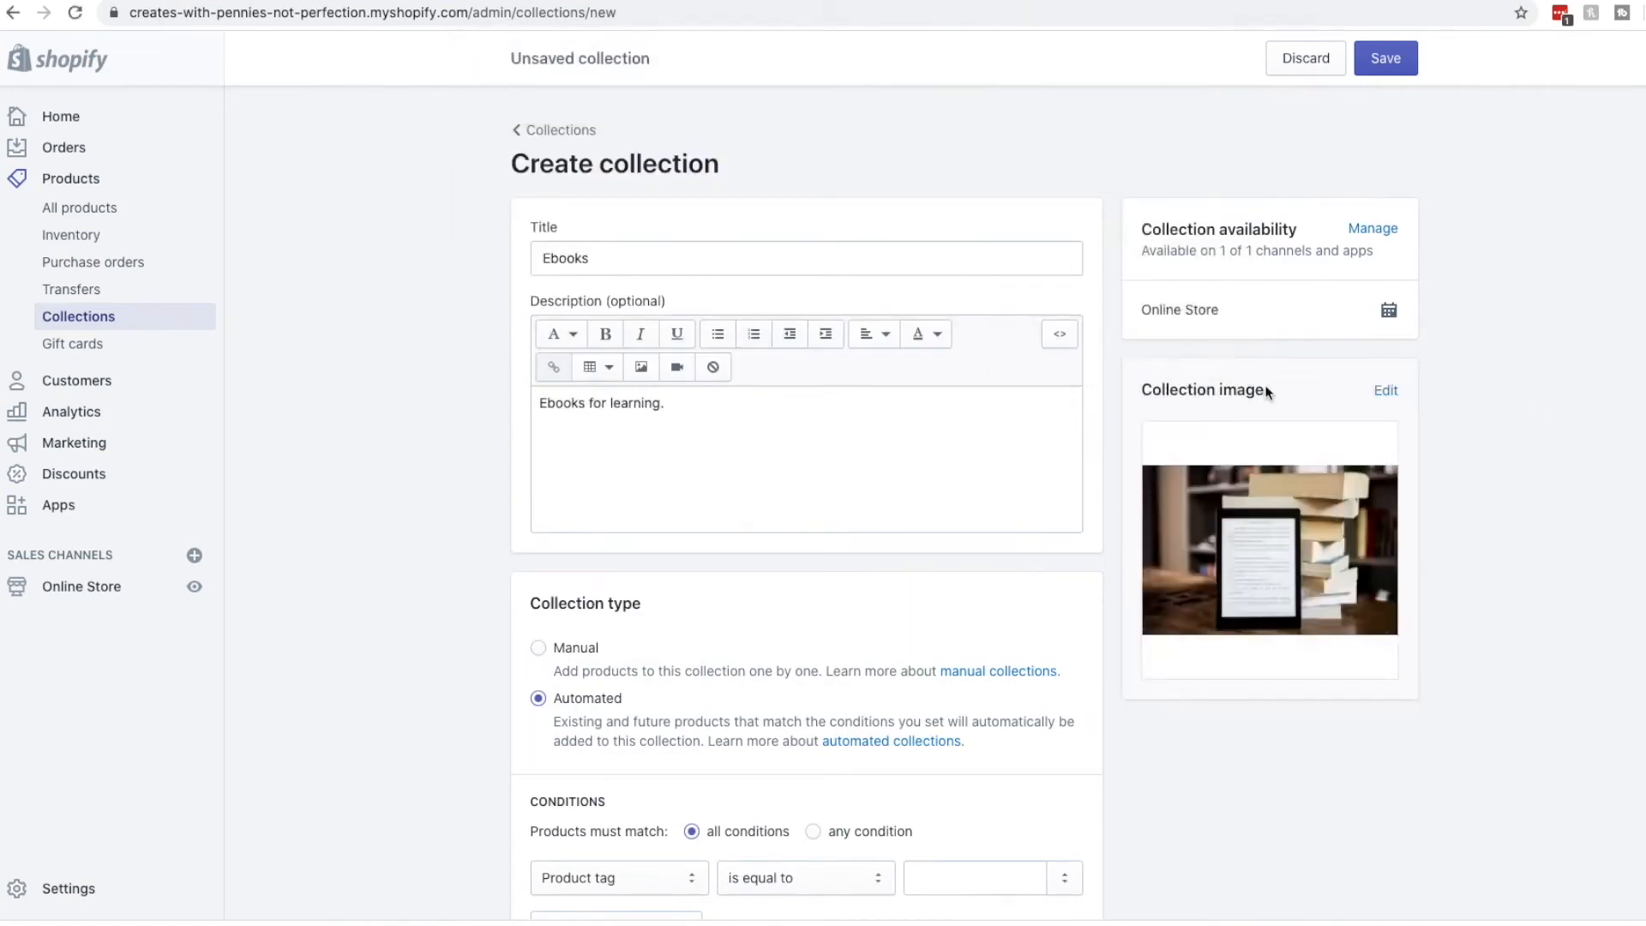
Try automated conditions for the Ebooks collection, based on product title with any condition matching and on product vendor.
scroll(661, 600, down, 4)
click(661, 560)
click(661, 481)
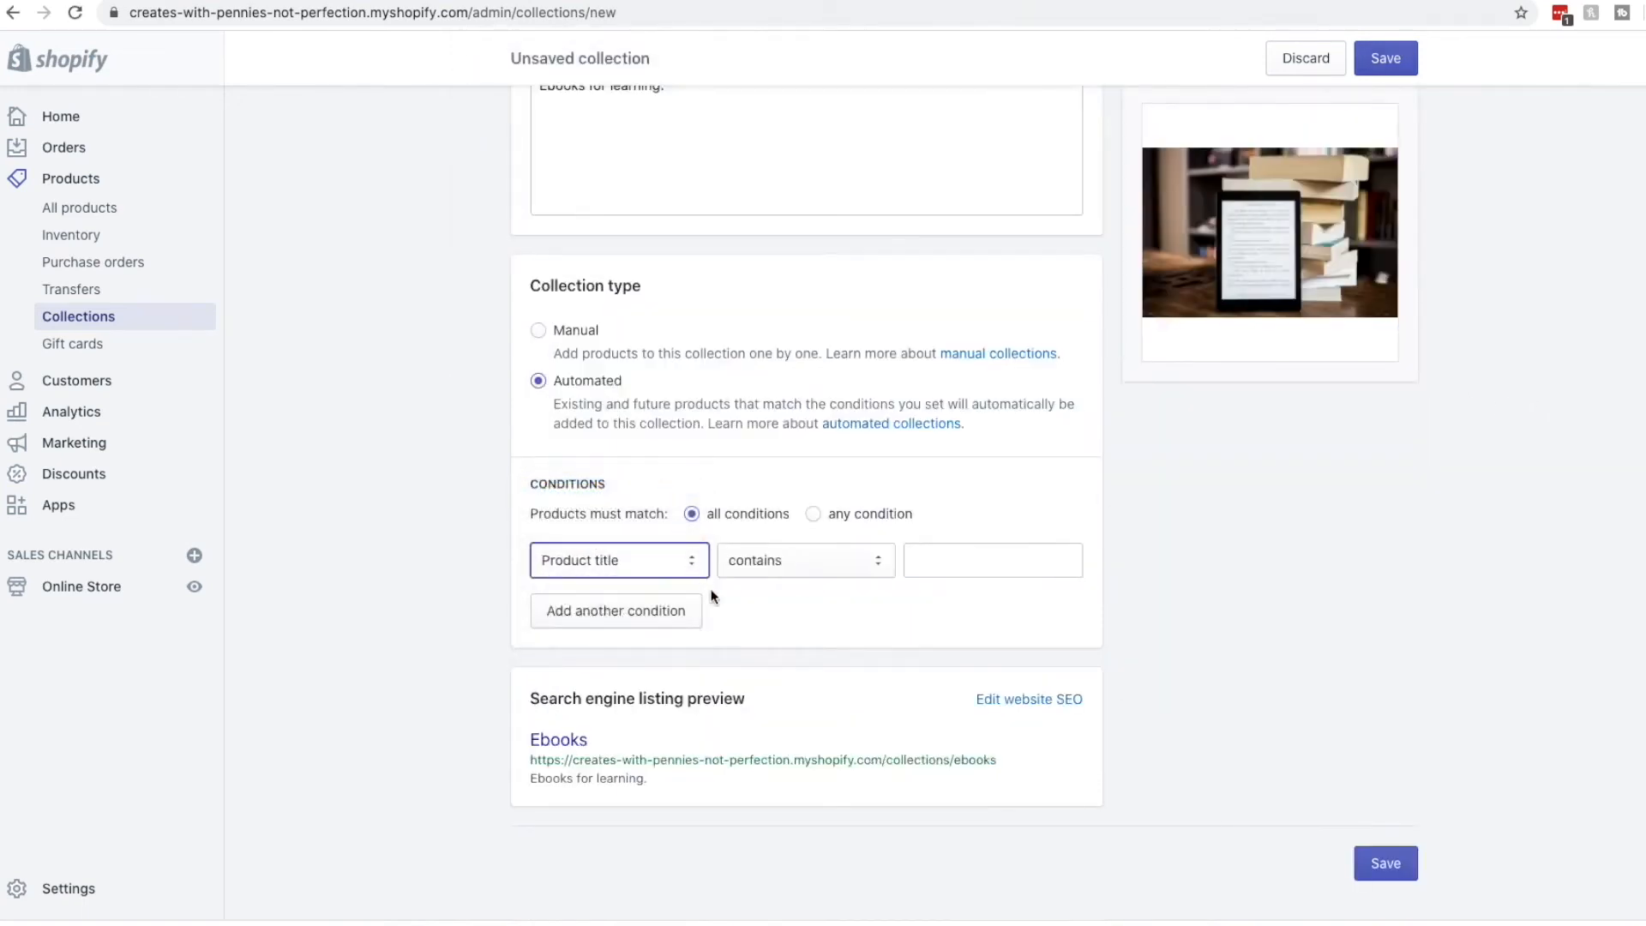
click(813, 515)
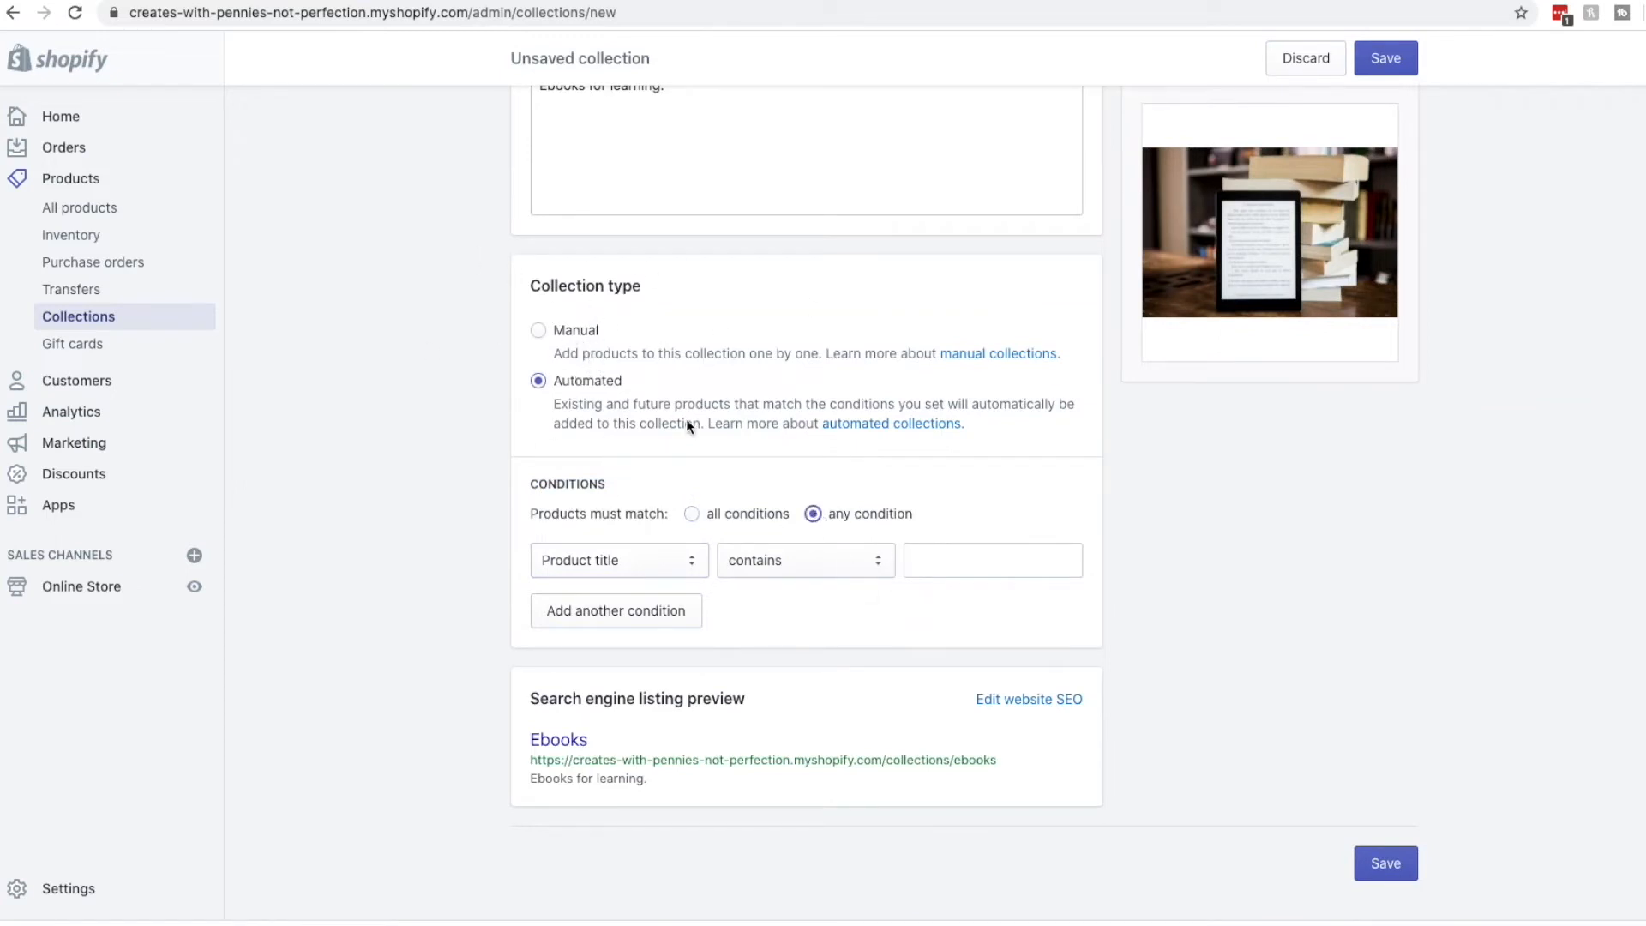
click(663, 562)
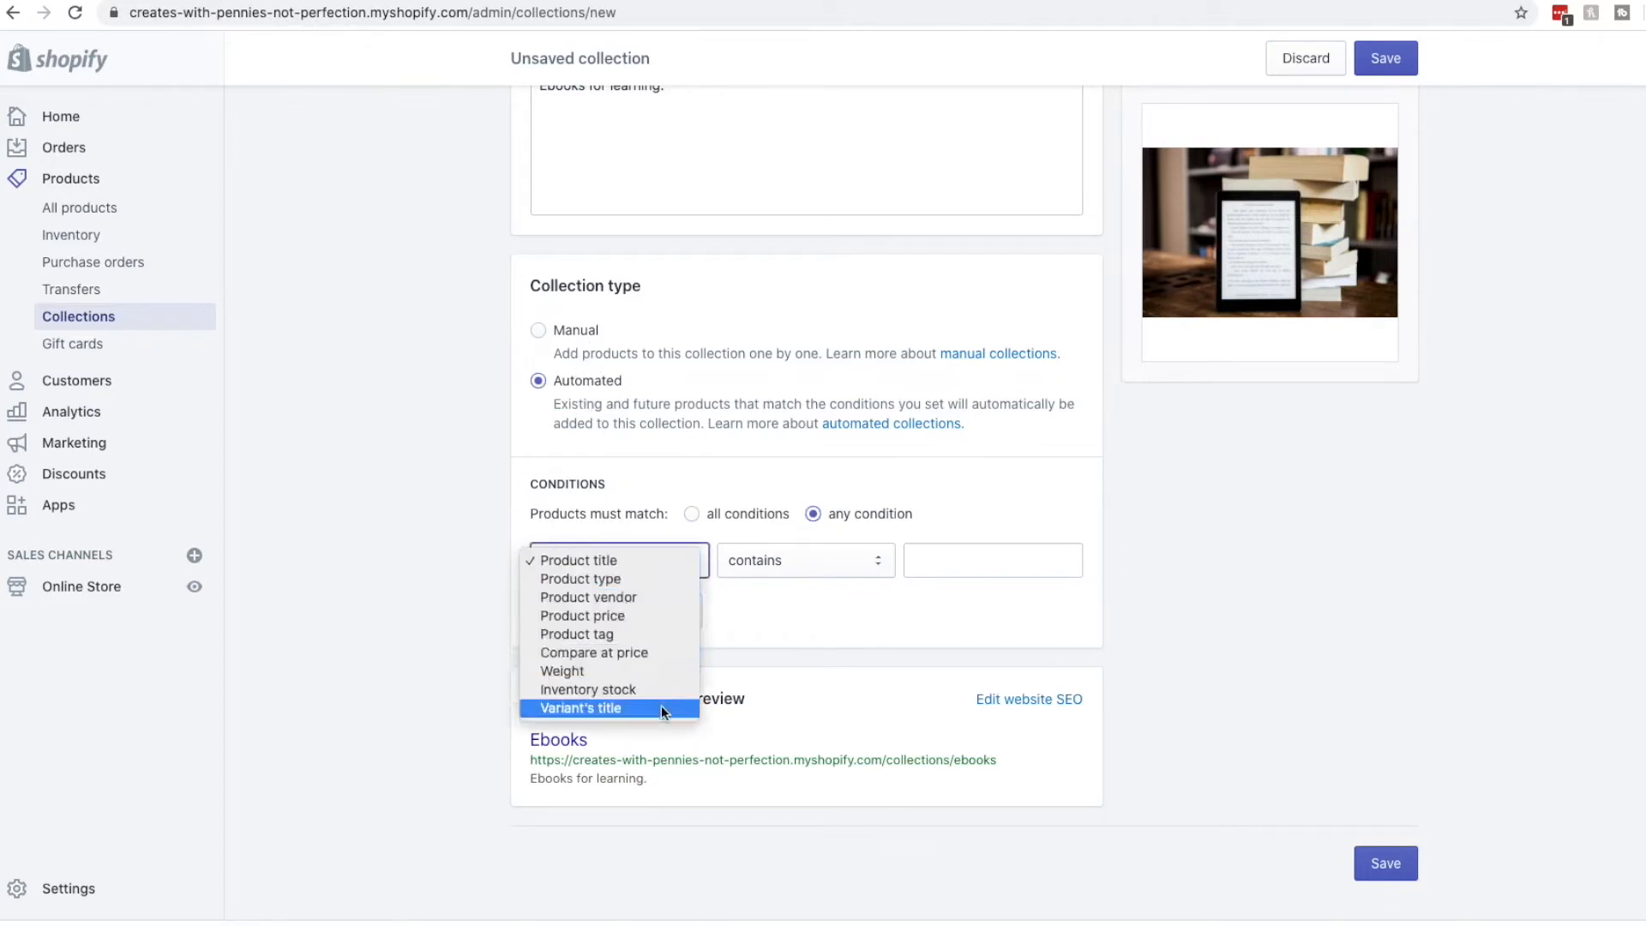
click(684, 597)
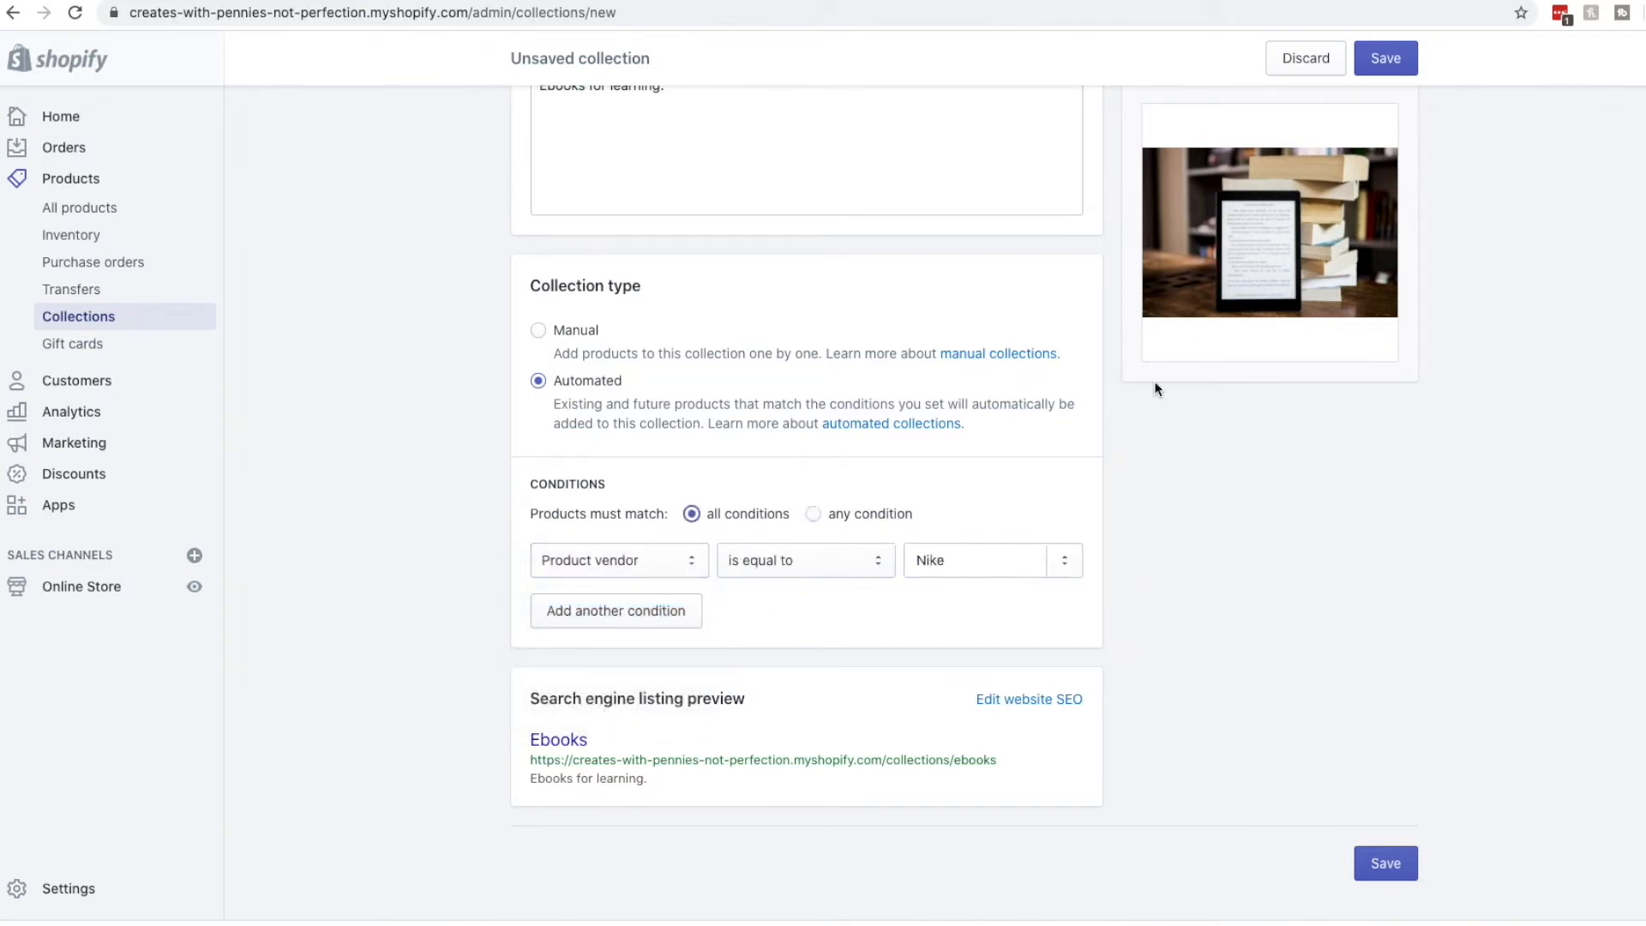
Set the Ebooks collection type to Manual and save the collection.
click(572, 334)
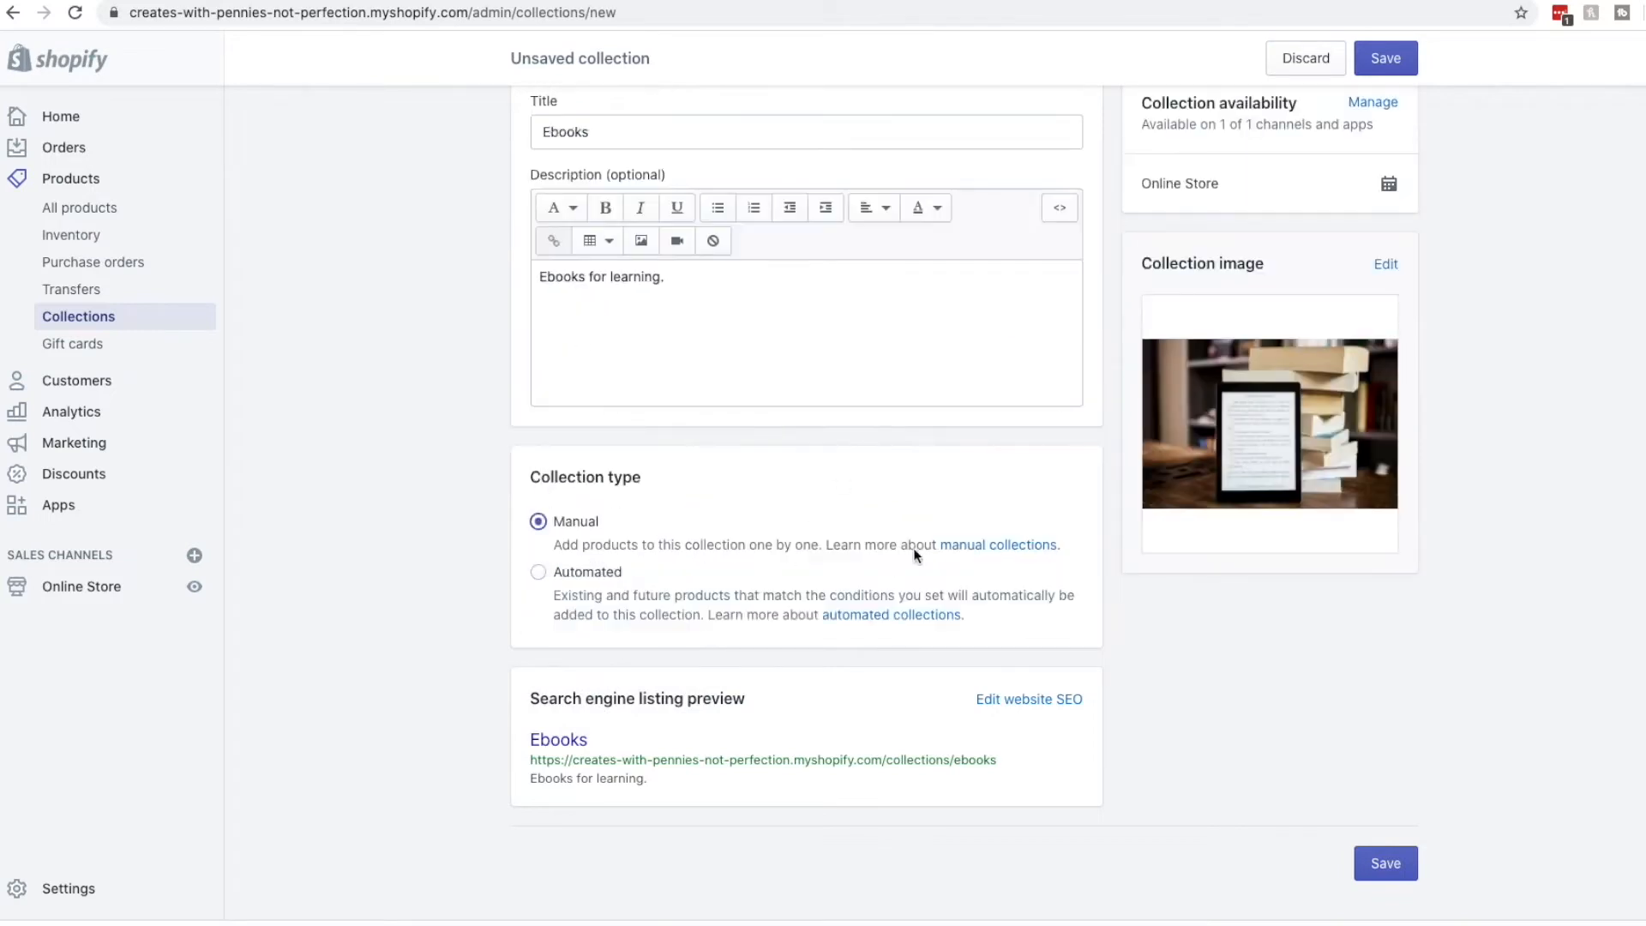
click(1389, 59)
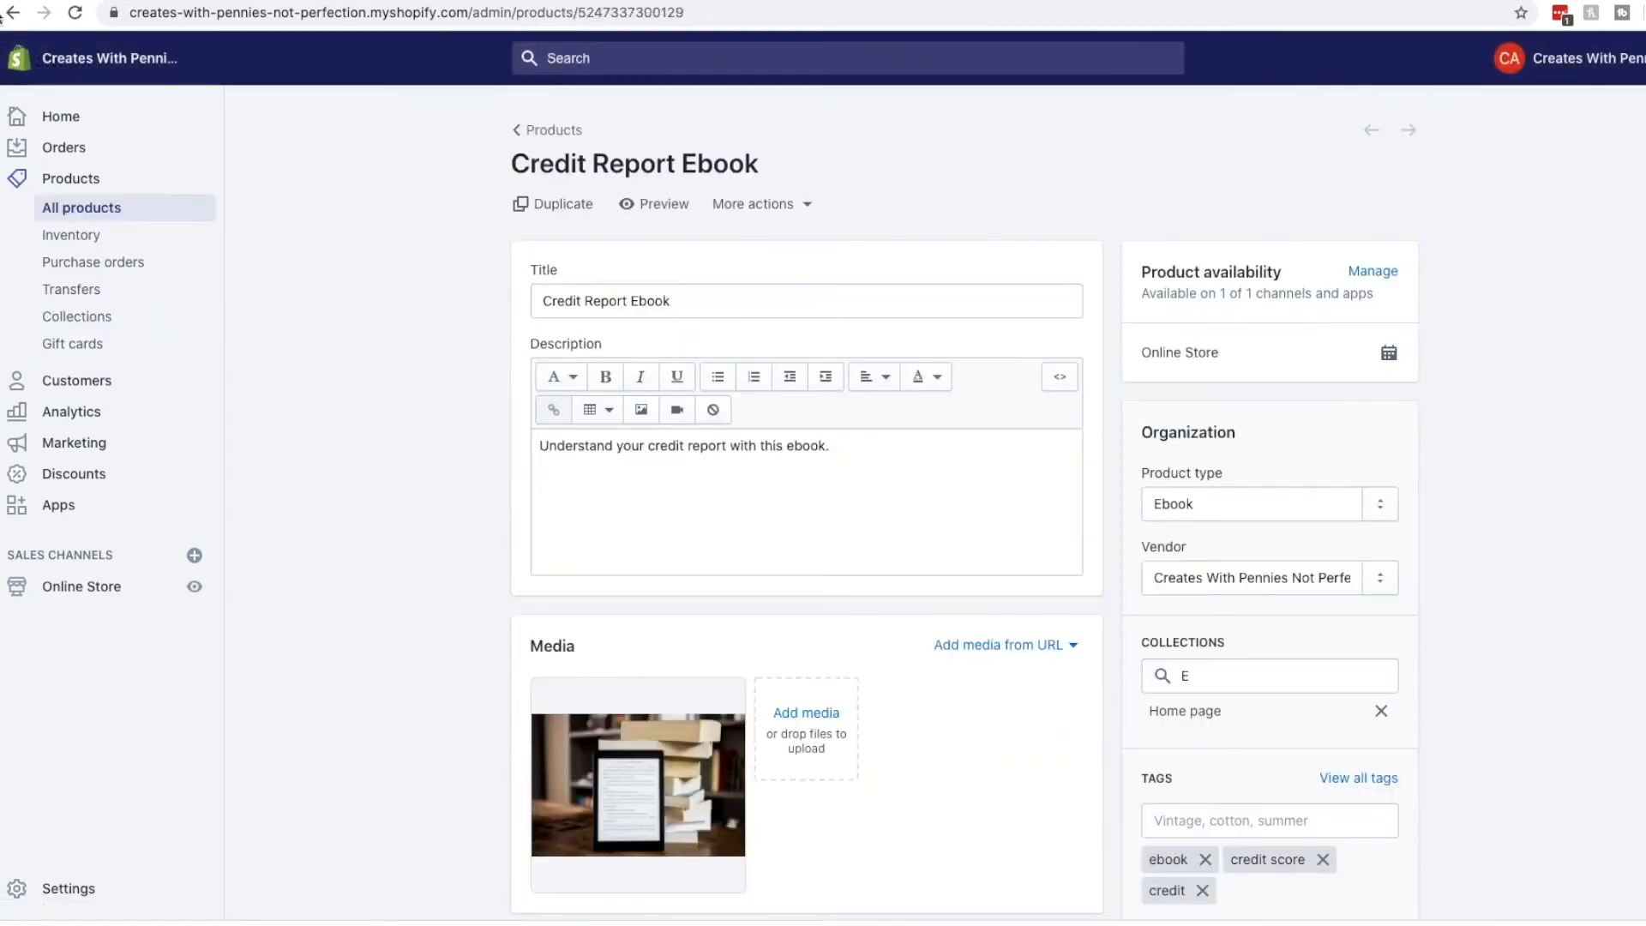
click(12, 13)
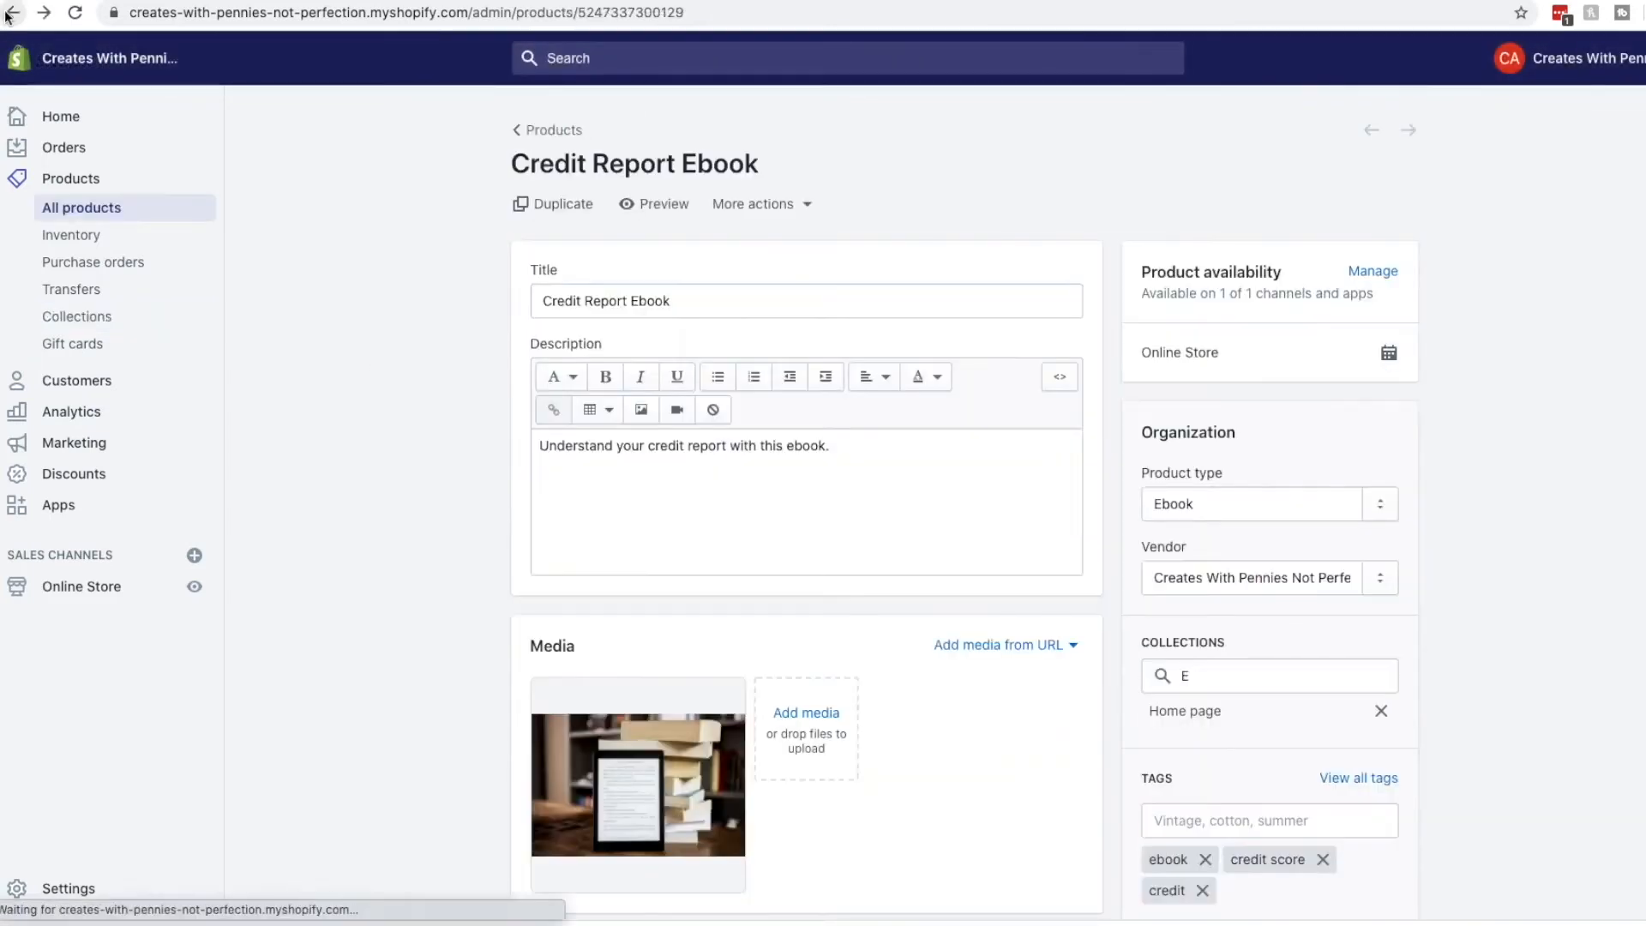
Add the Credit Report Ebook product to the Ebooks collection from the product list and save.
click(285, 412)
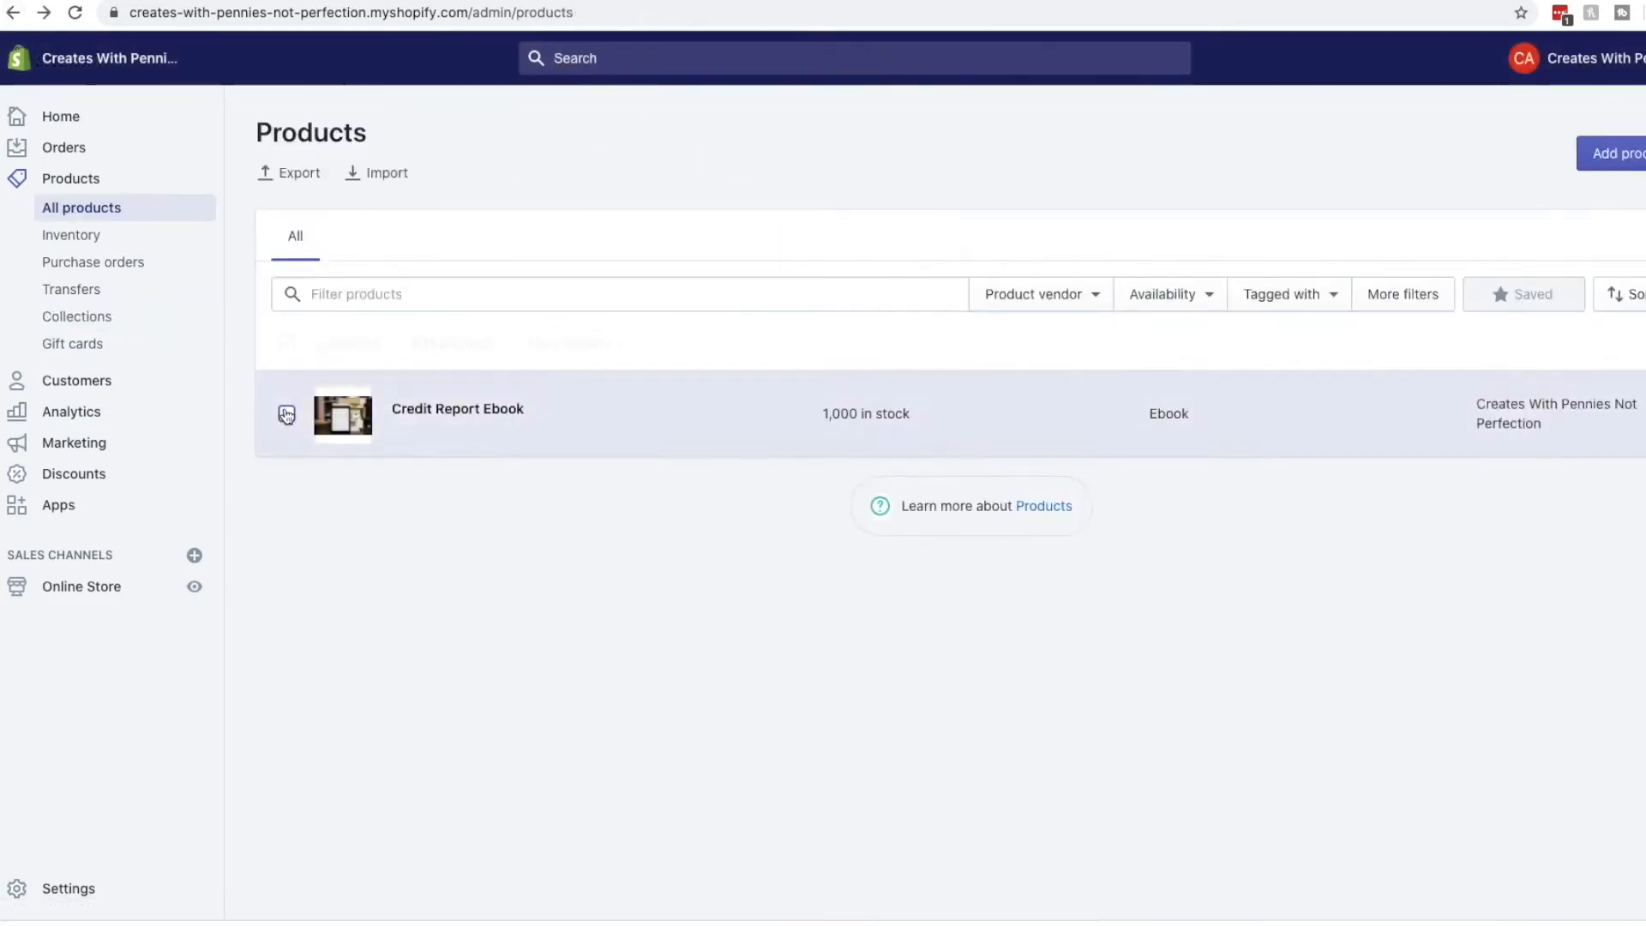
click(619, 346)
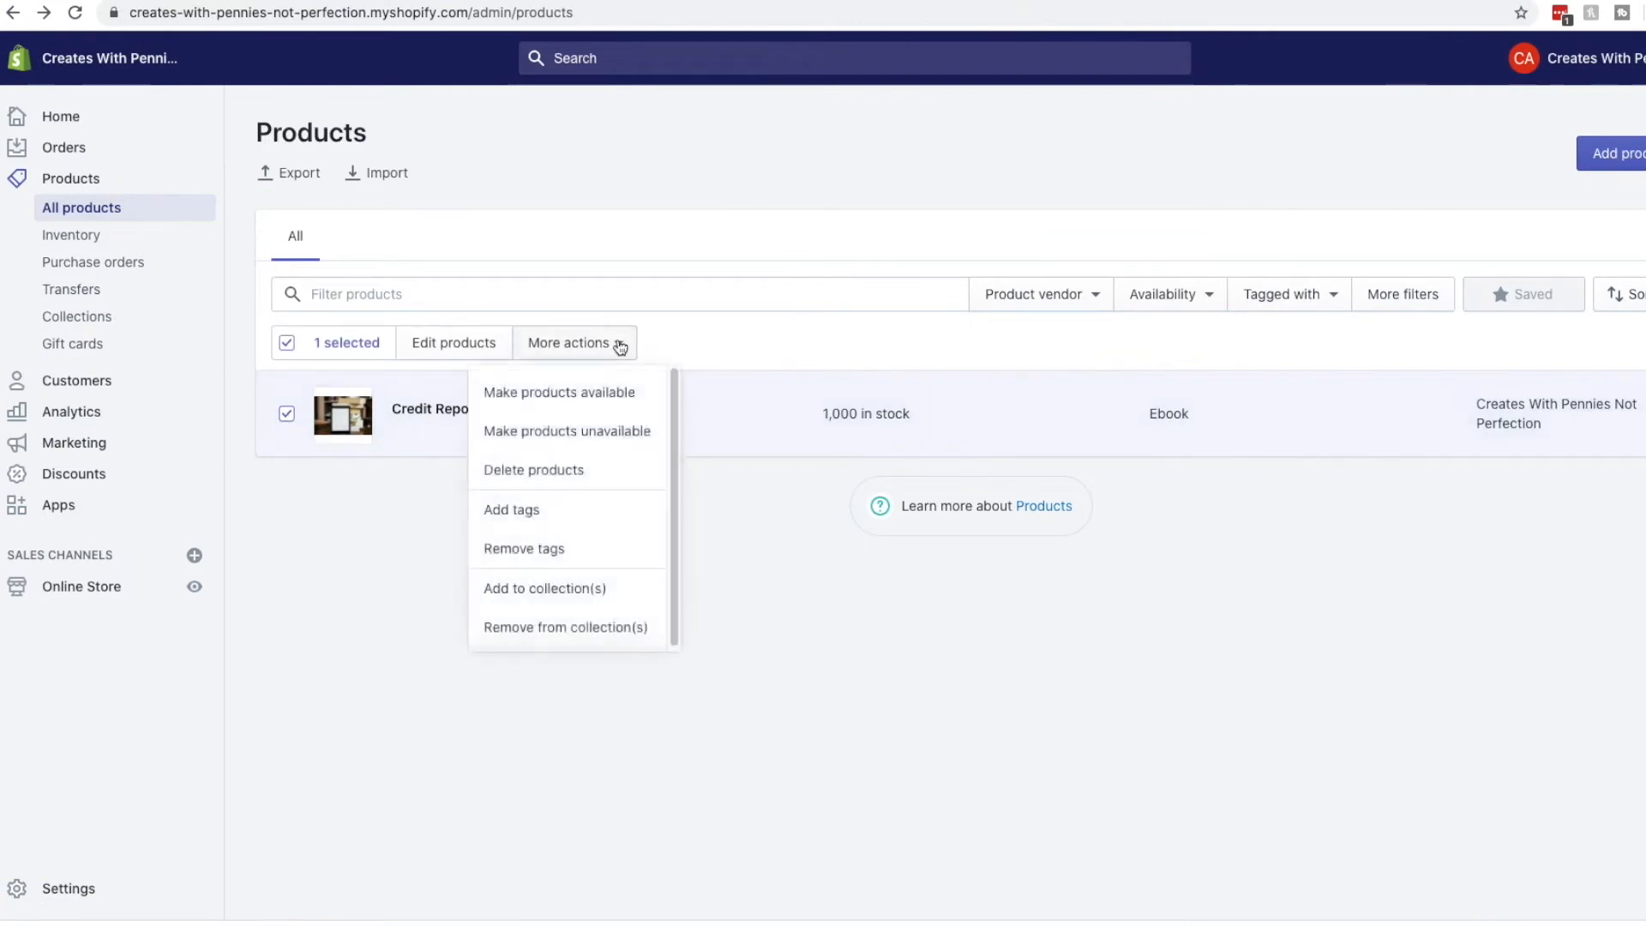
click(622, 346)
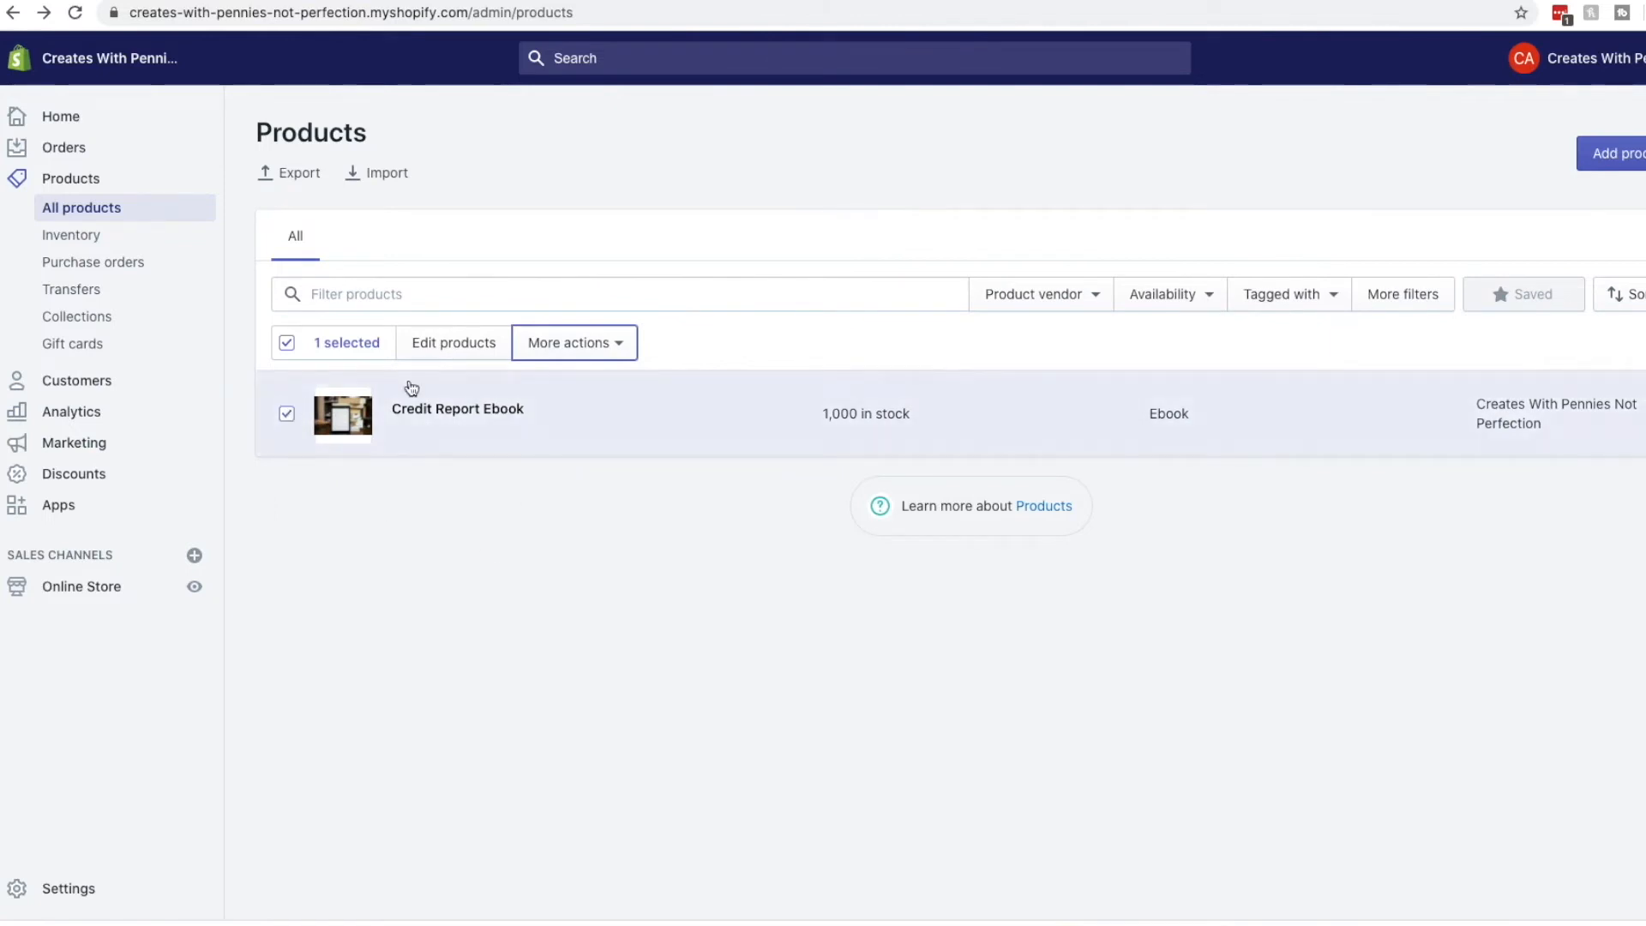
click(616, 346)
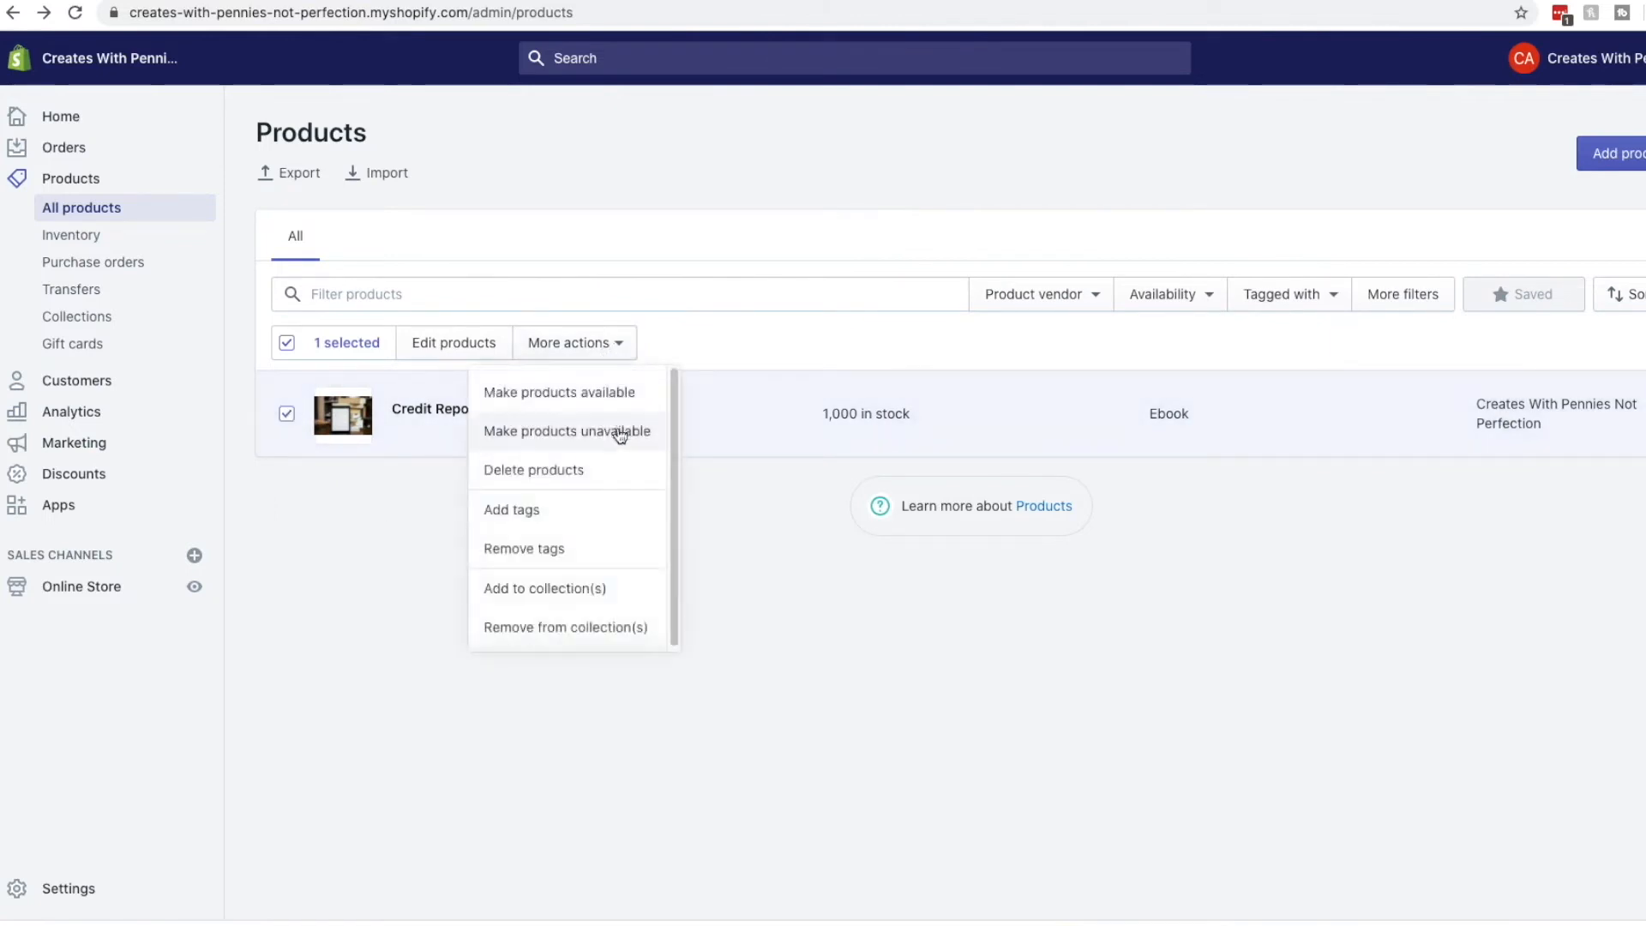
click(617, 590)
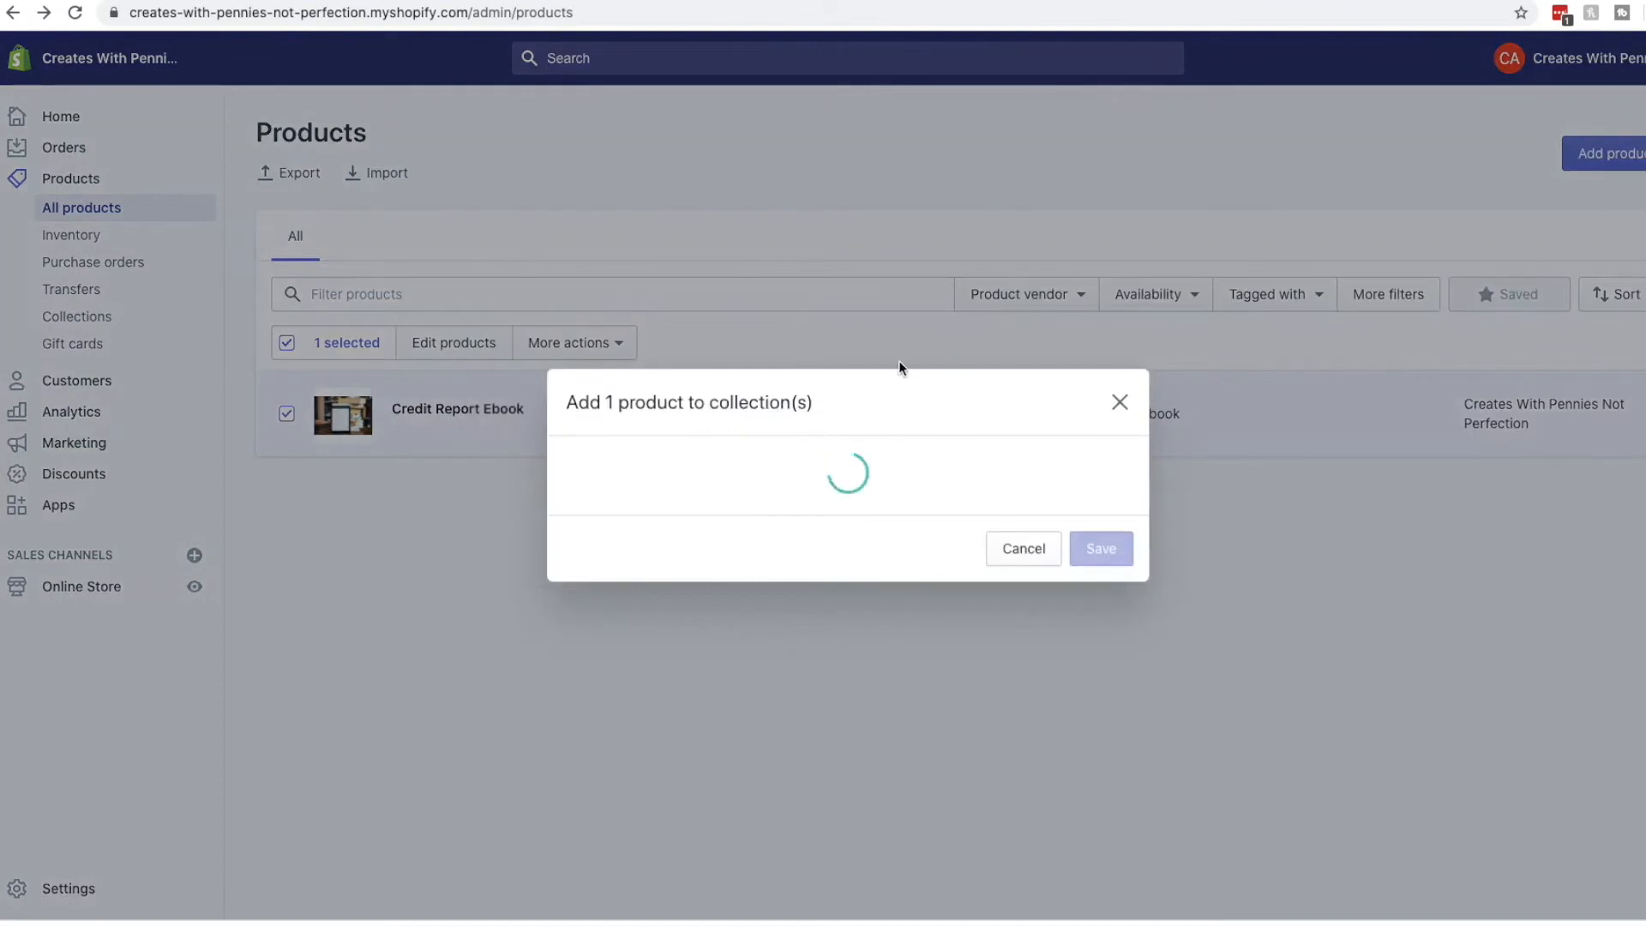
click(606, 490)
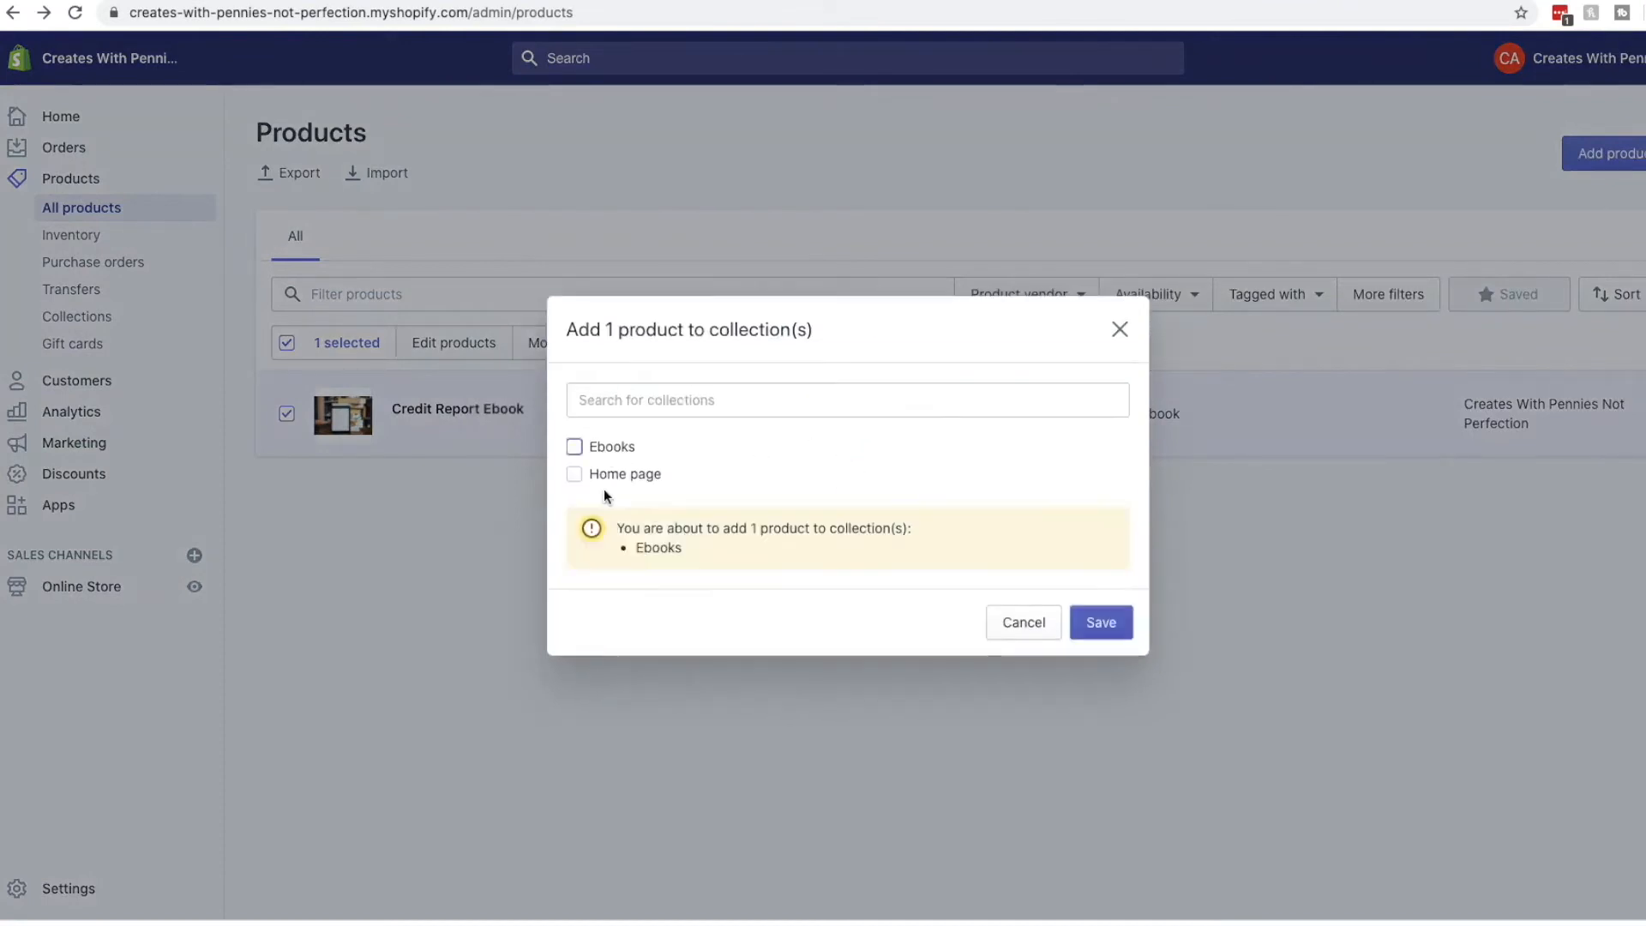
click(1101, 622)
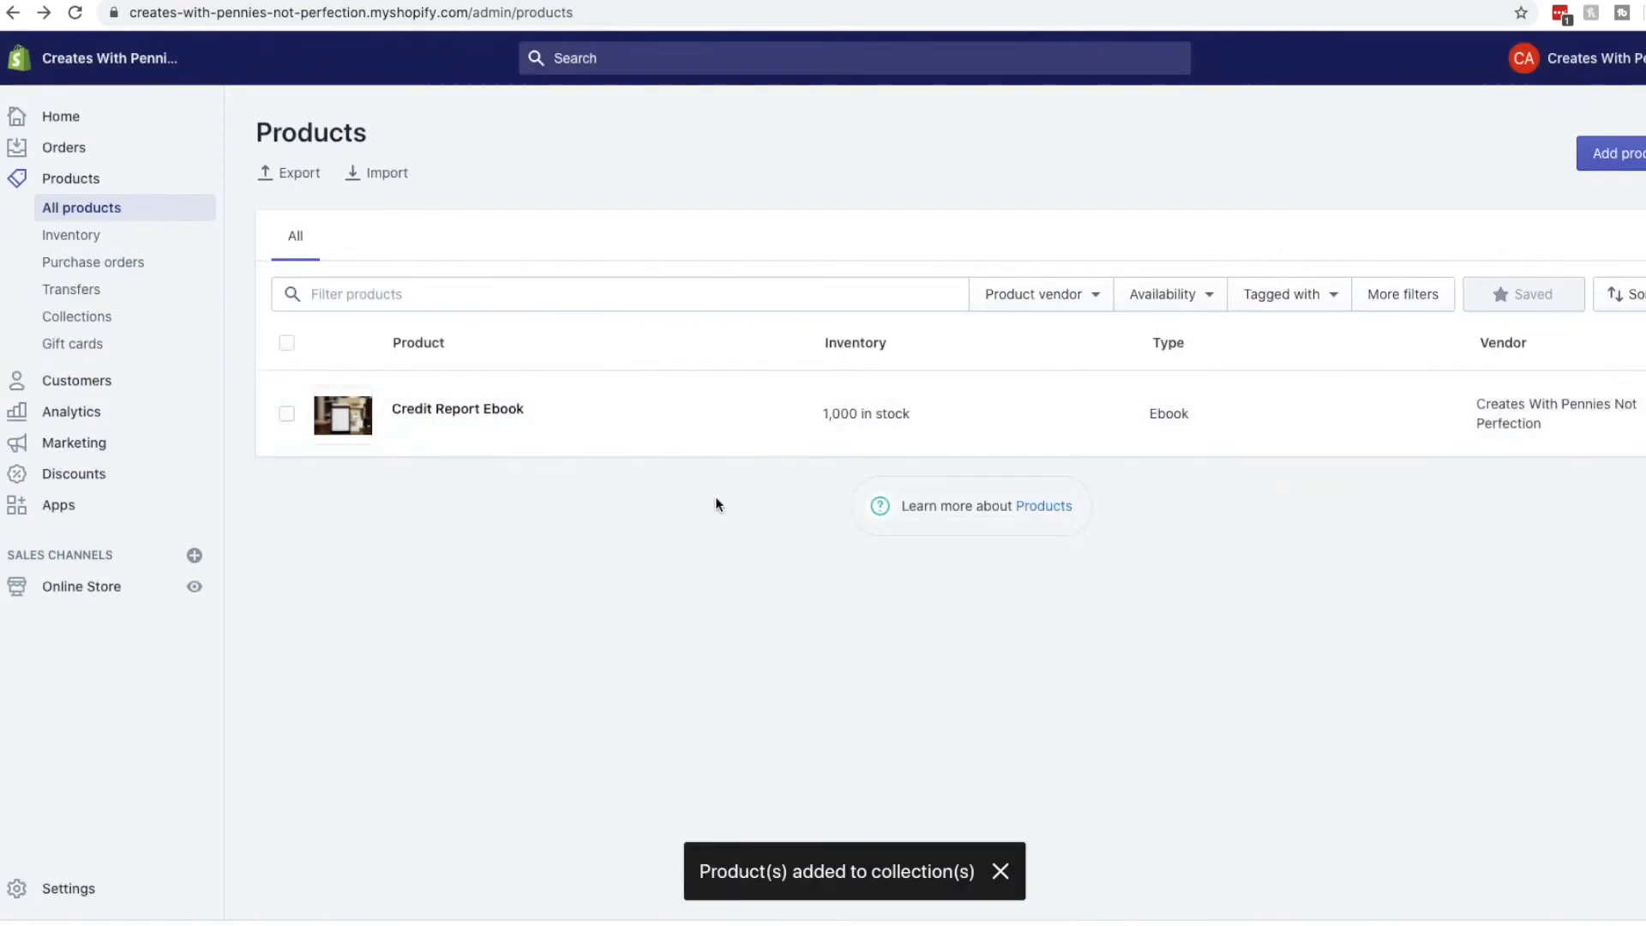
Disable the online store's password protection in its preferences and save the change.
click(101, 128)
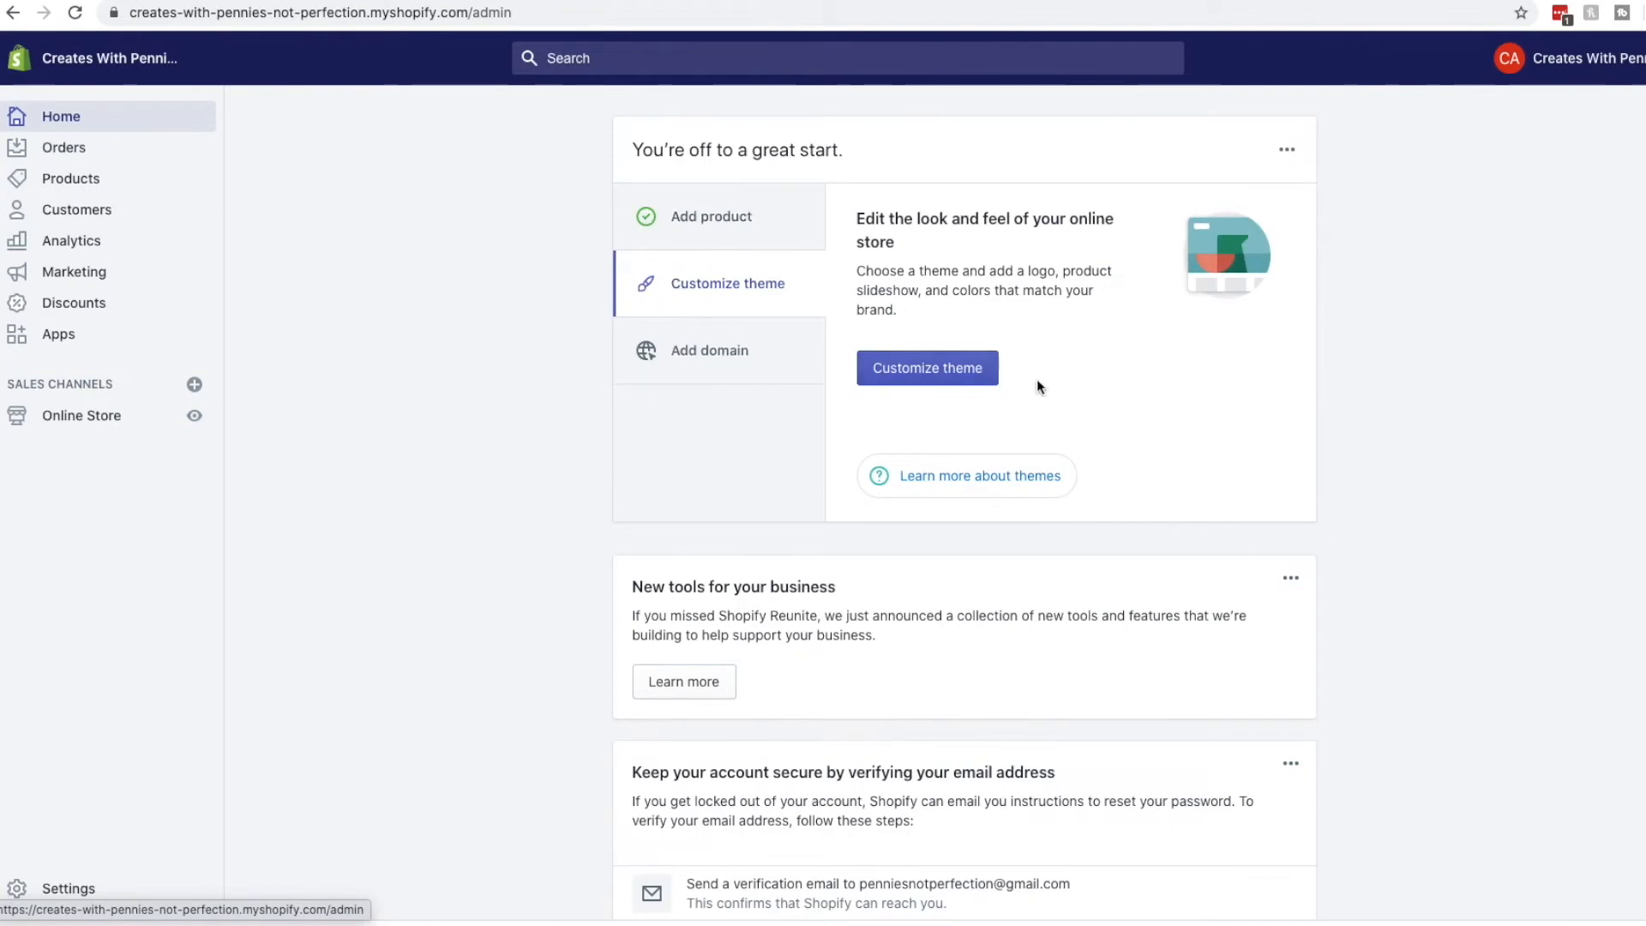
click(902, 377)
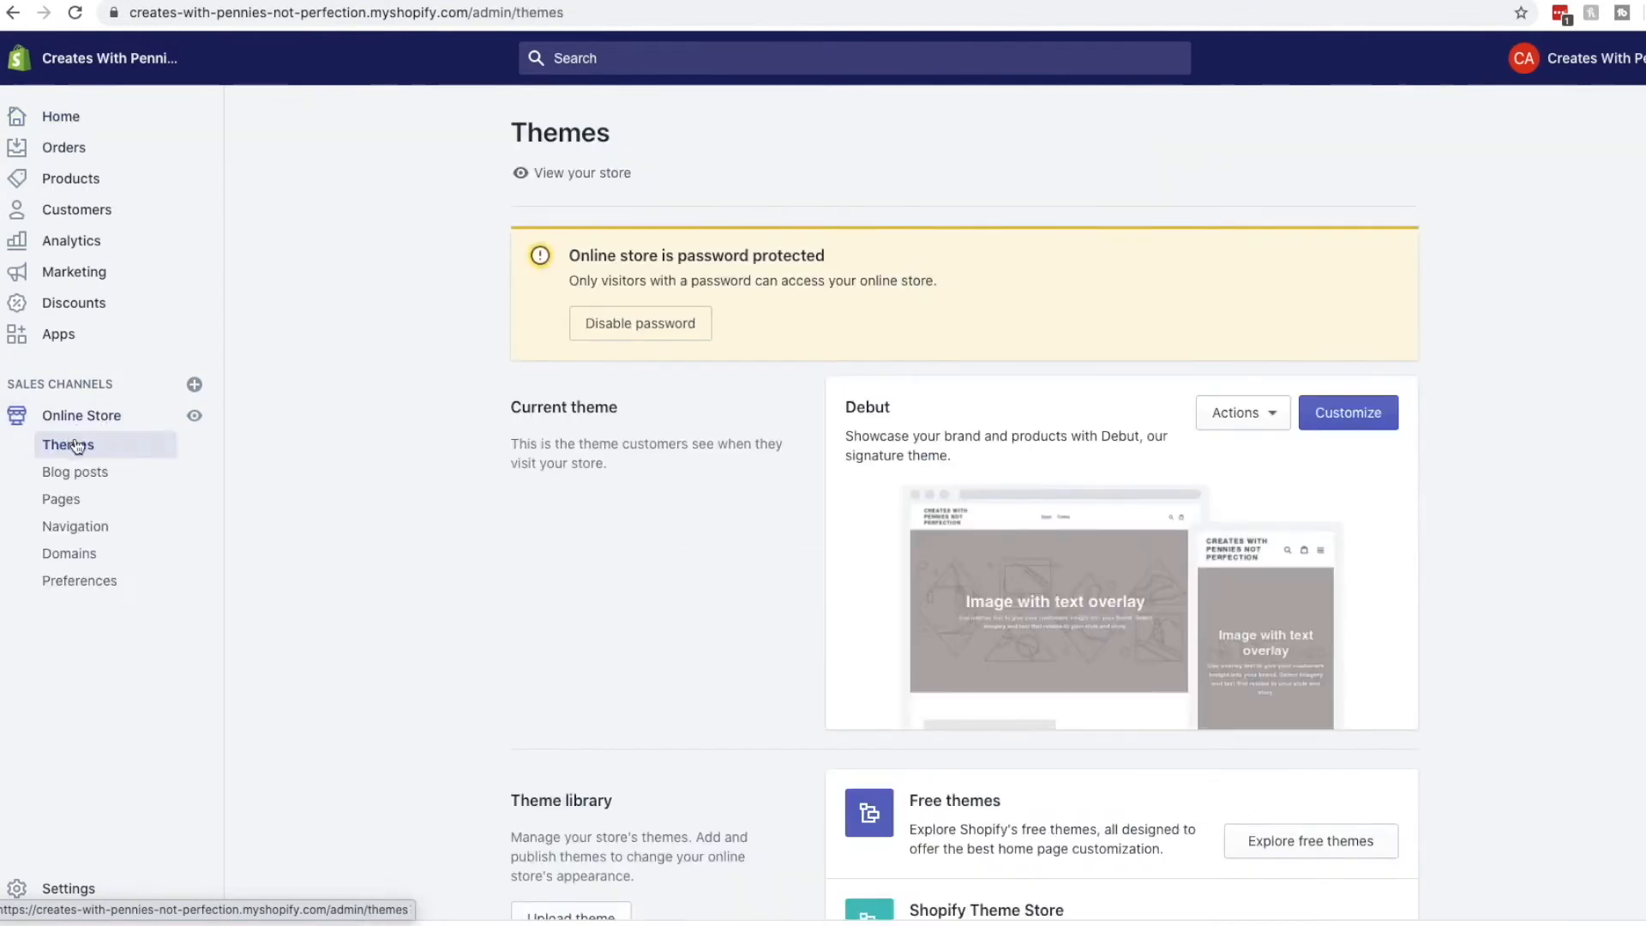
scroll(1560, 374, down, 3)
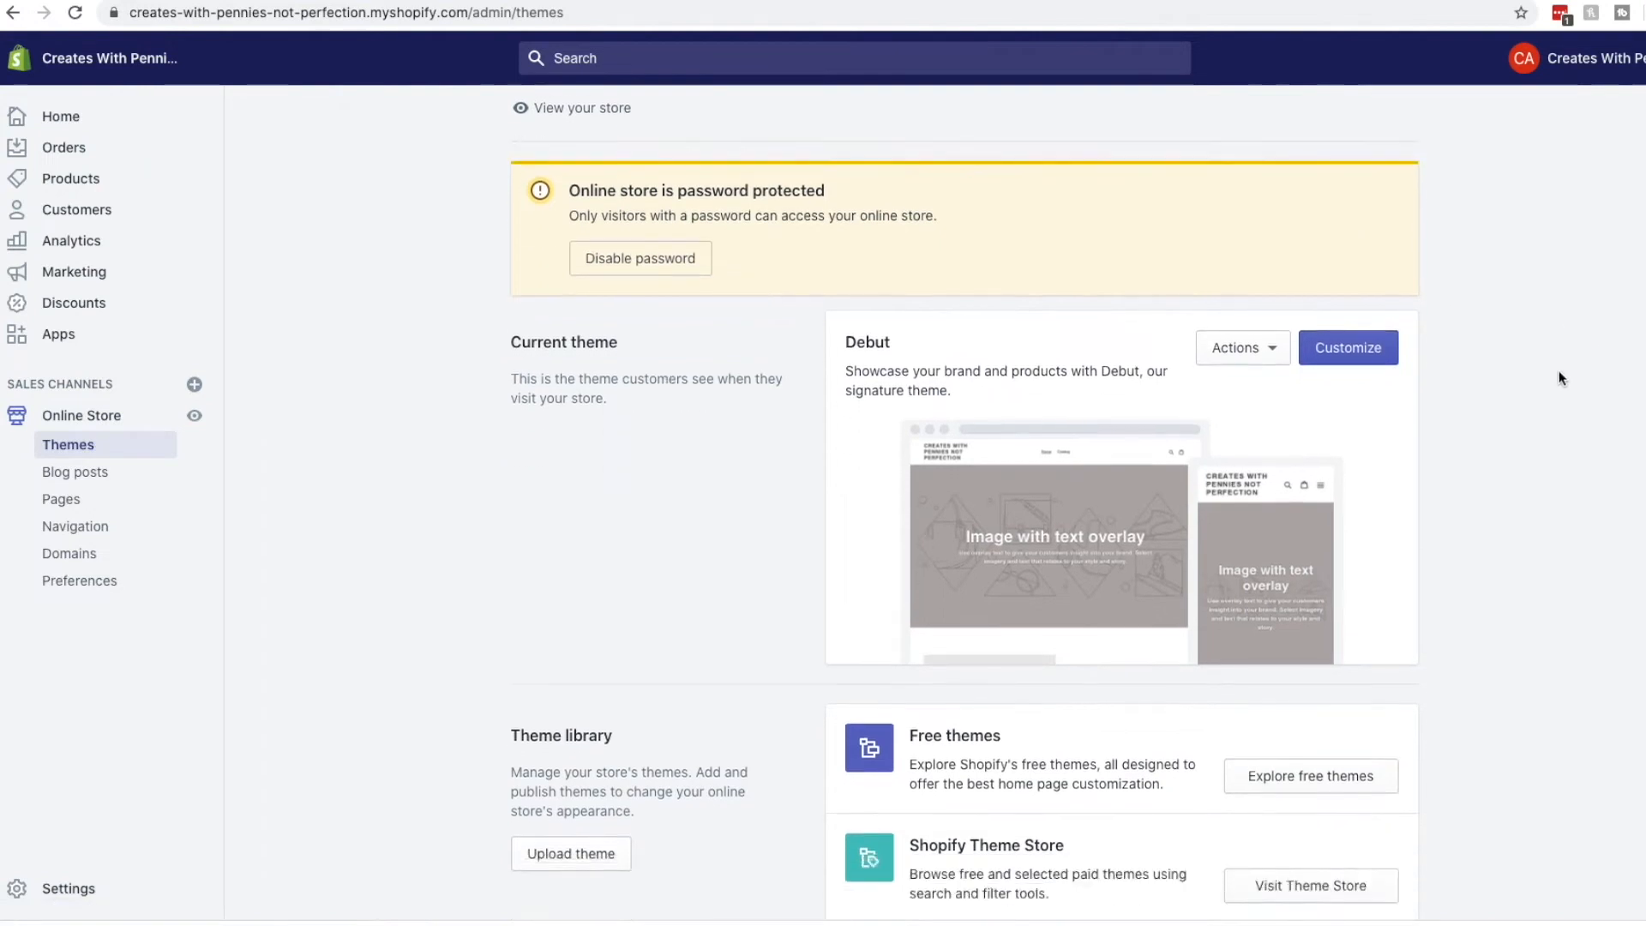
scroll(1238, 232, up, 3)
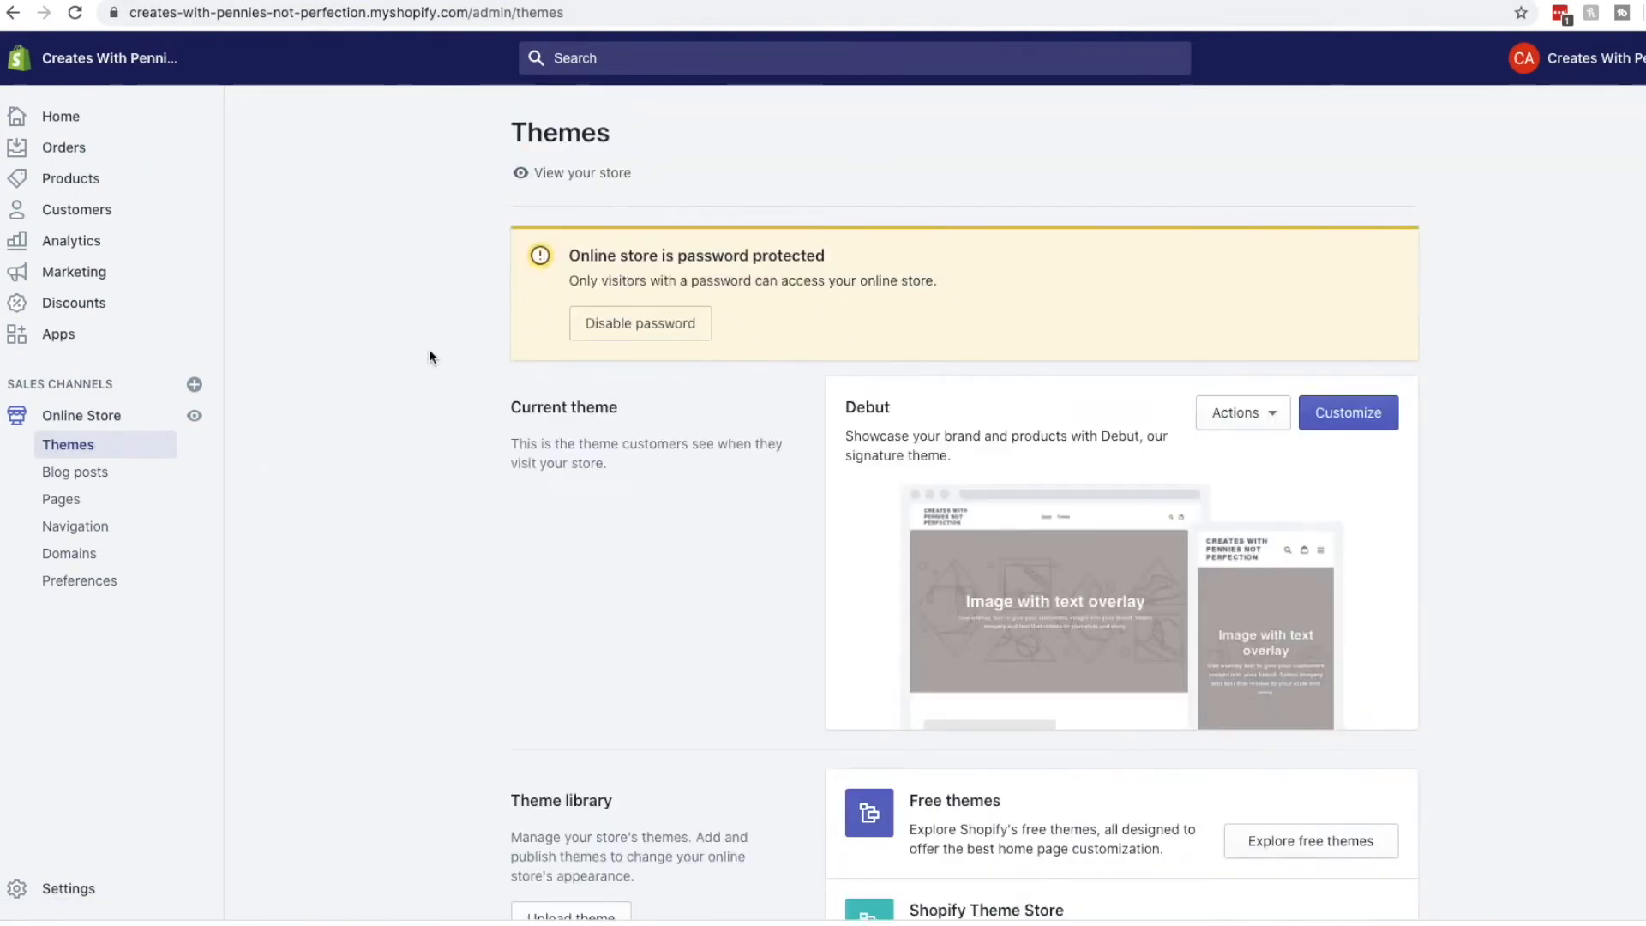
click(670, 324)
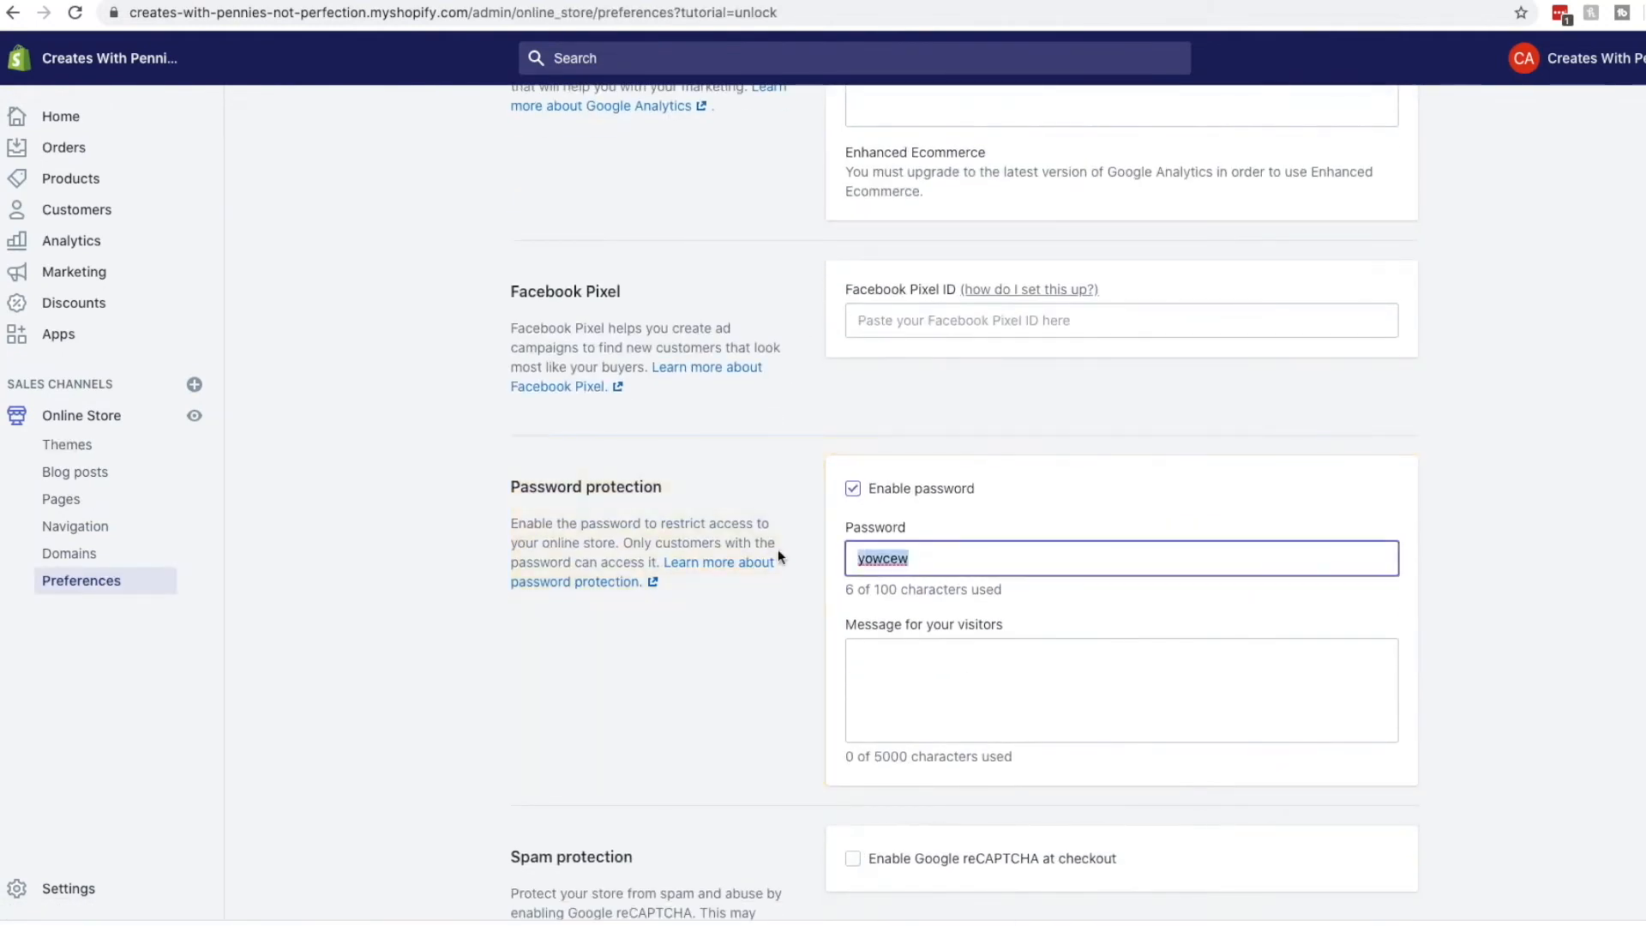
click(853, 489)
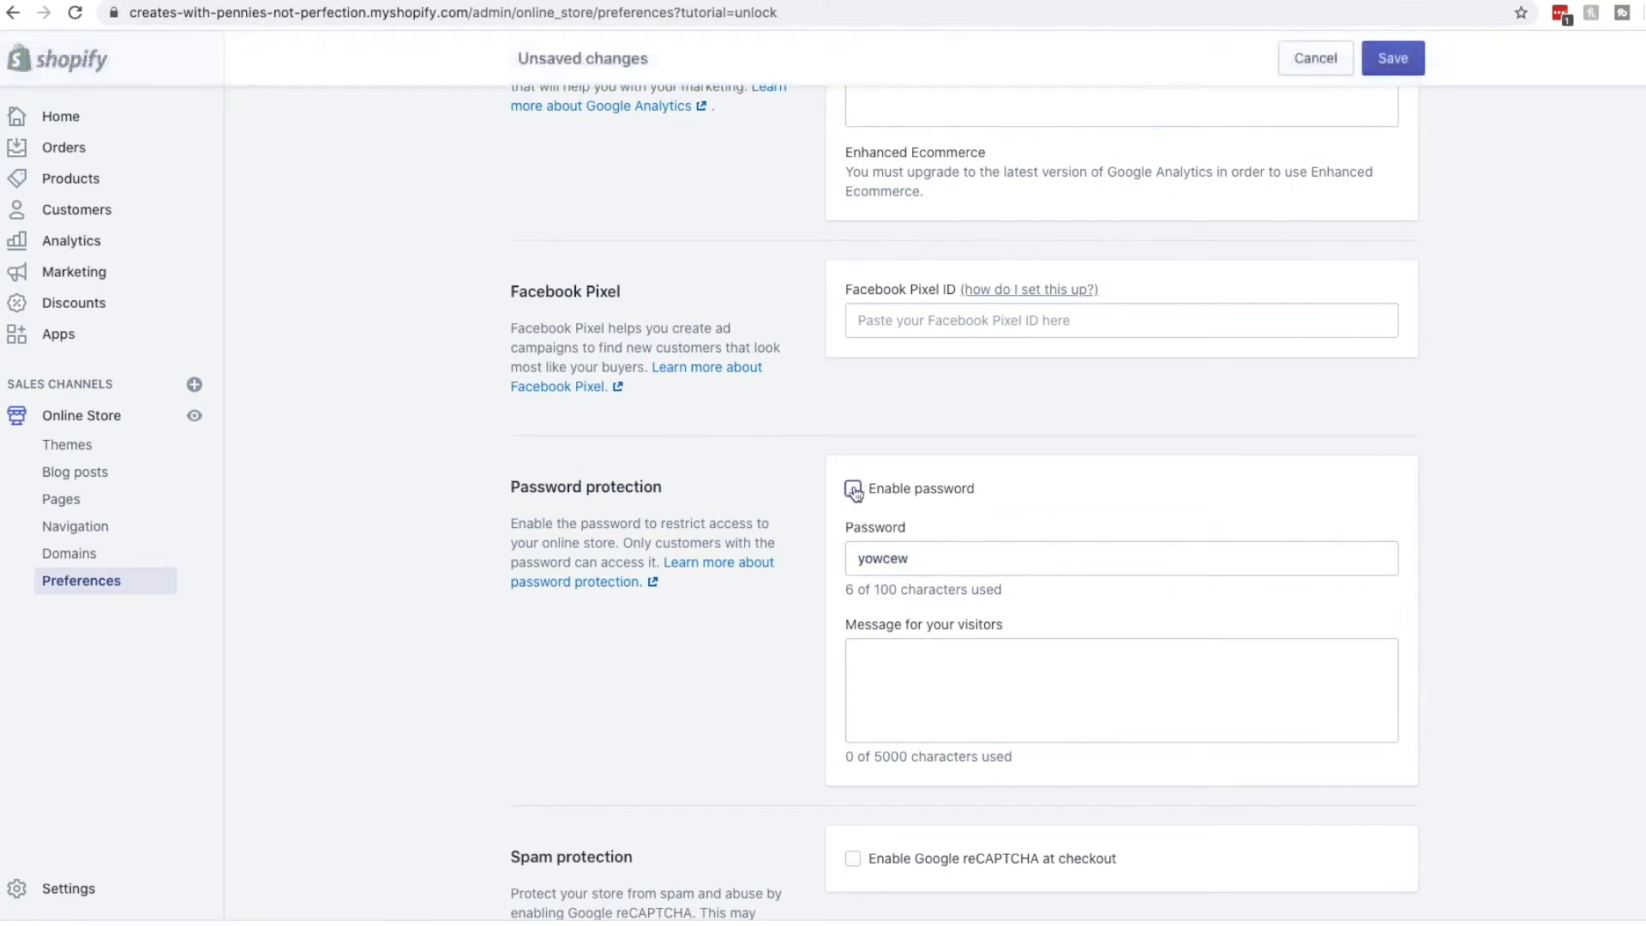
click(1393, 60)
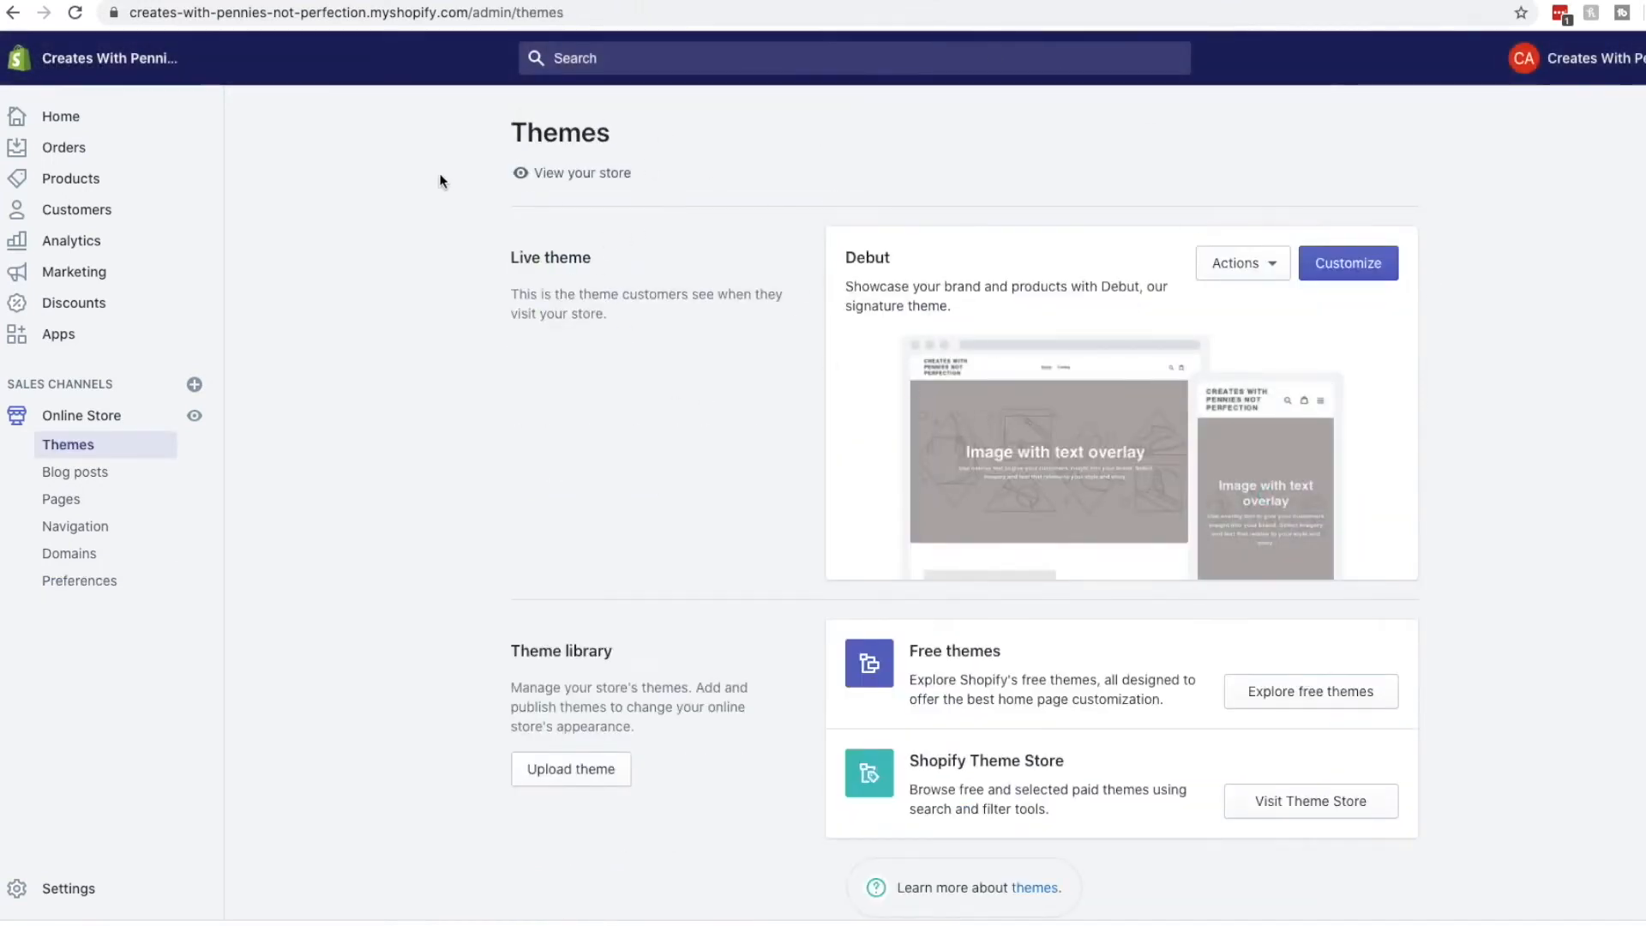
View the live storefront's home page and check the actions available for the live Debut theme.
click(570, 176)
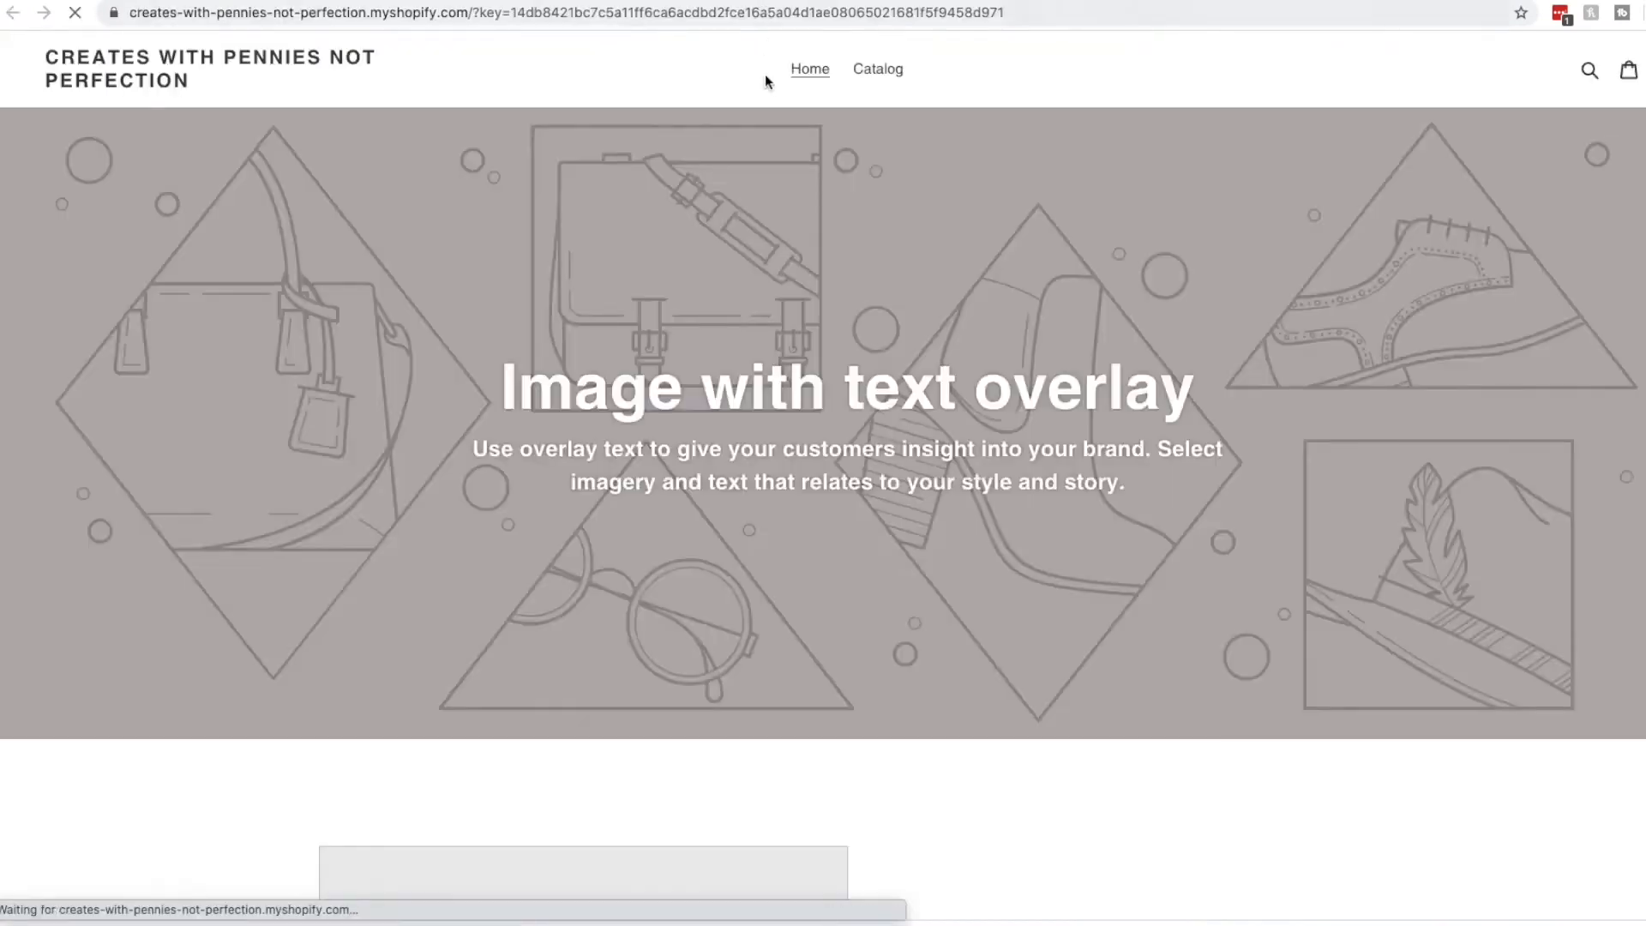
scroll(915, 583, down, 10)
scroll(916, 583, up, 10)
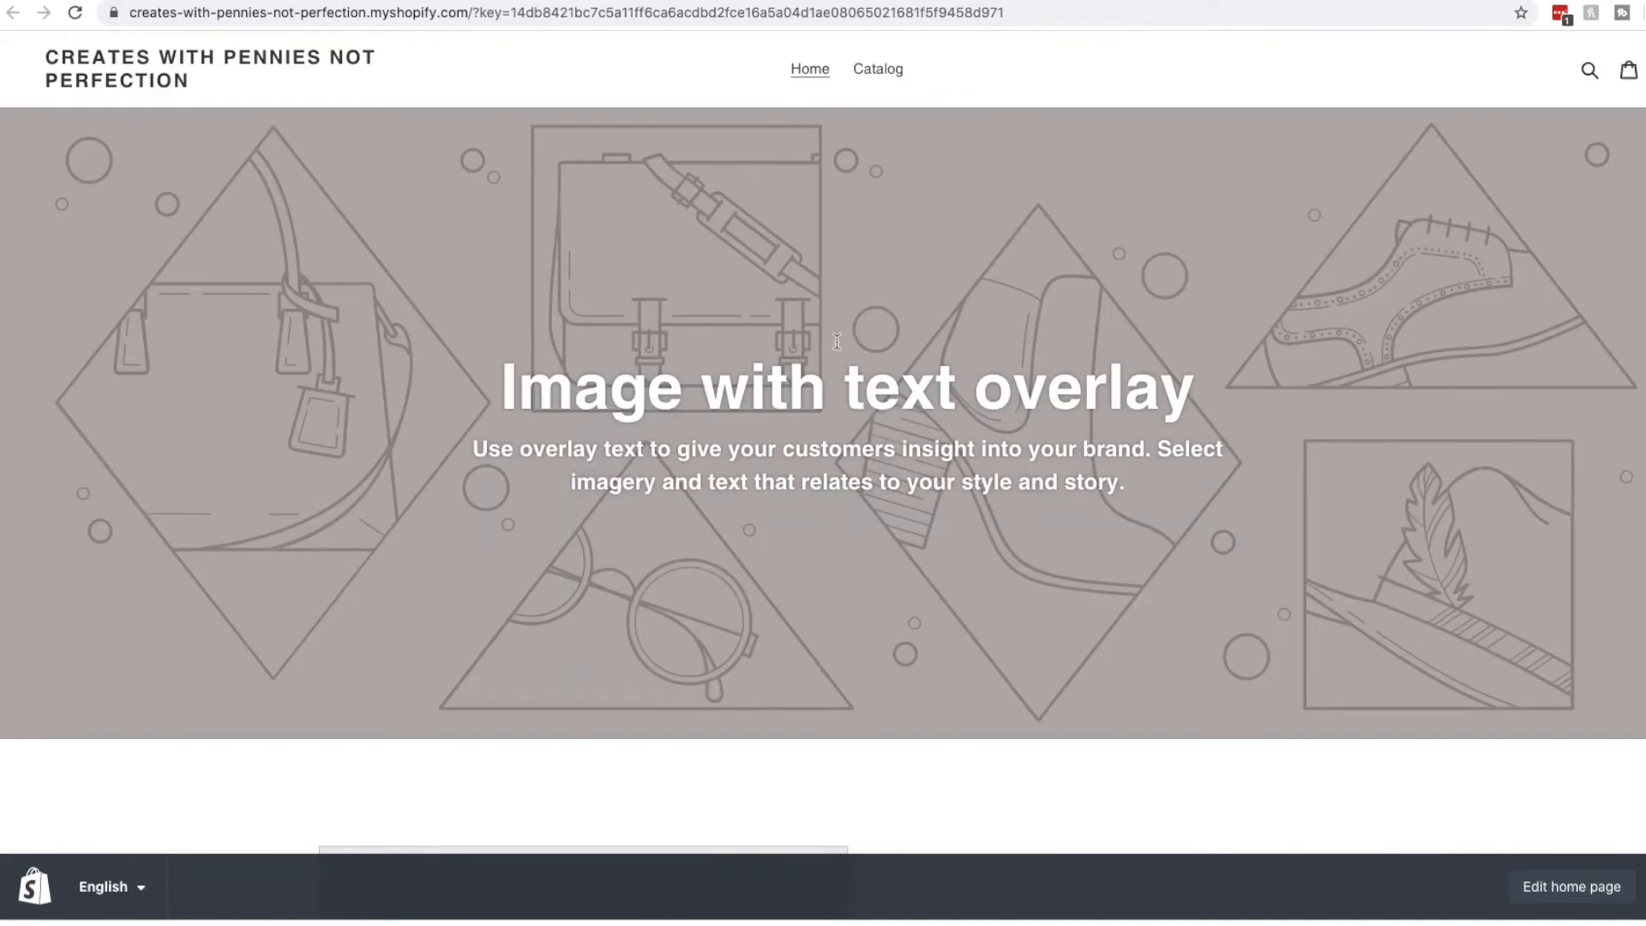
key(super+w)
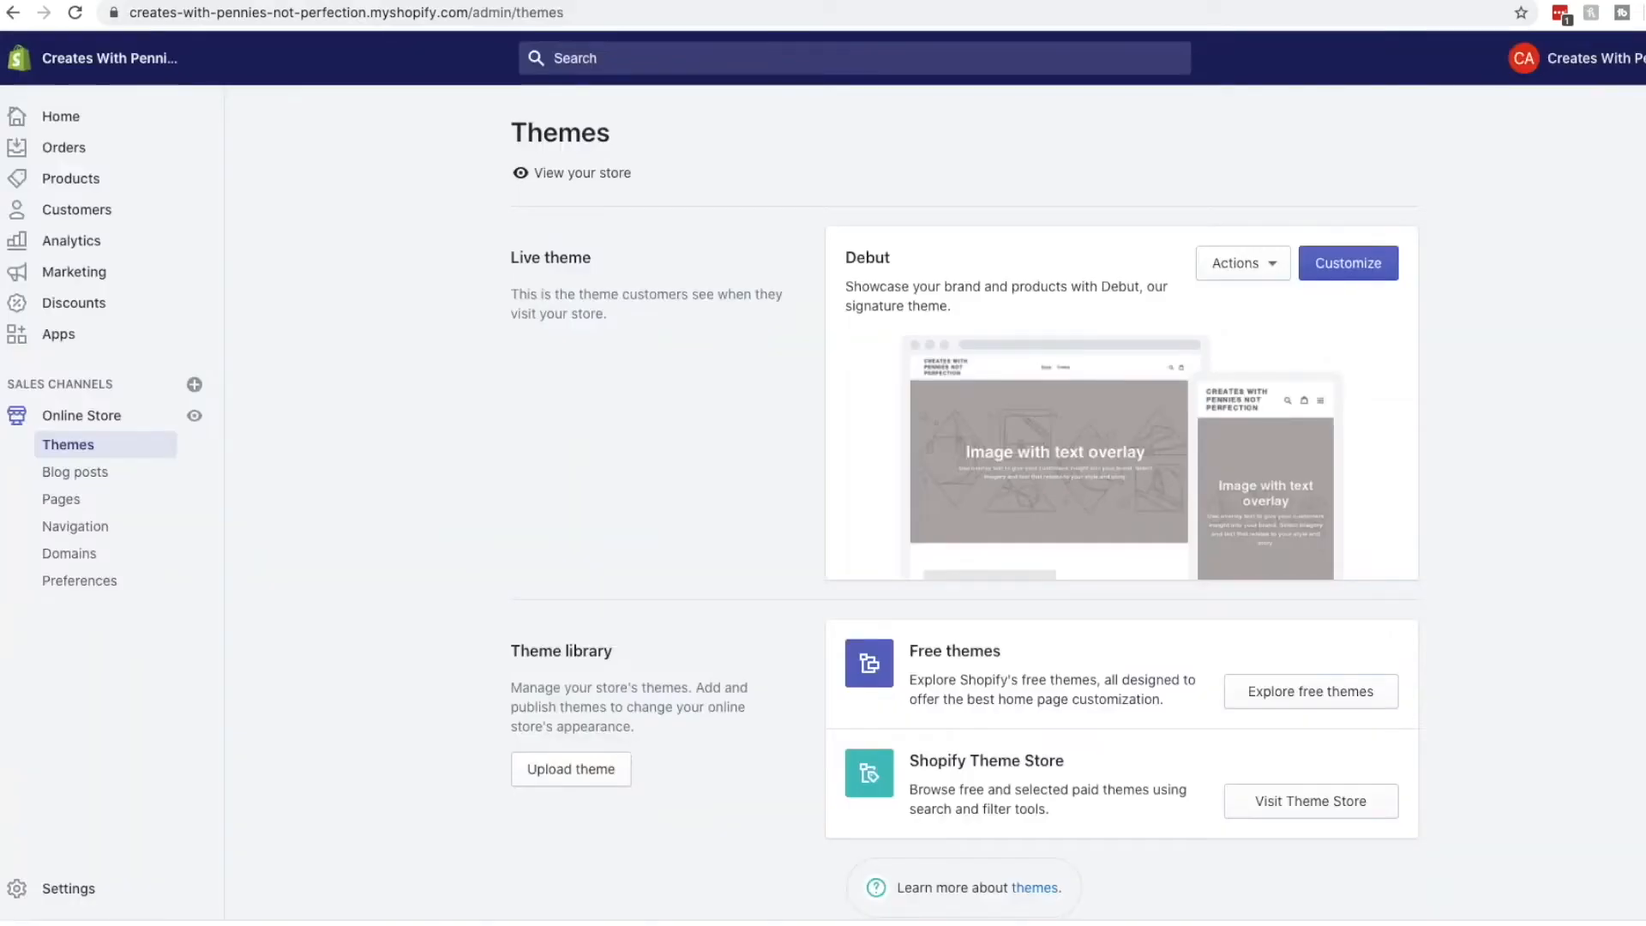
scroll(1547, 398, down, 1)
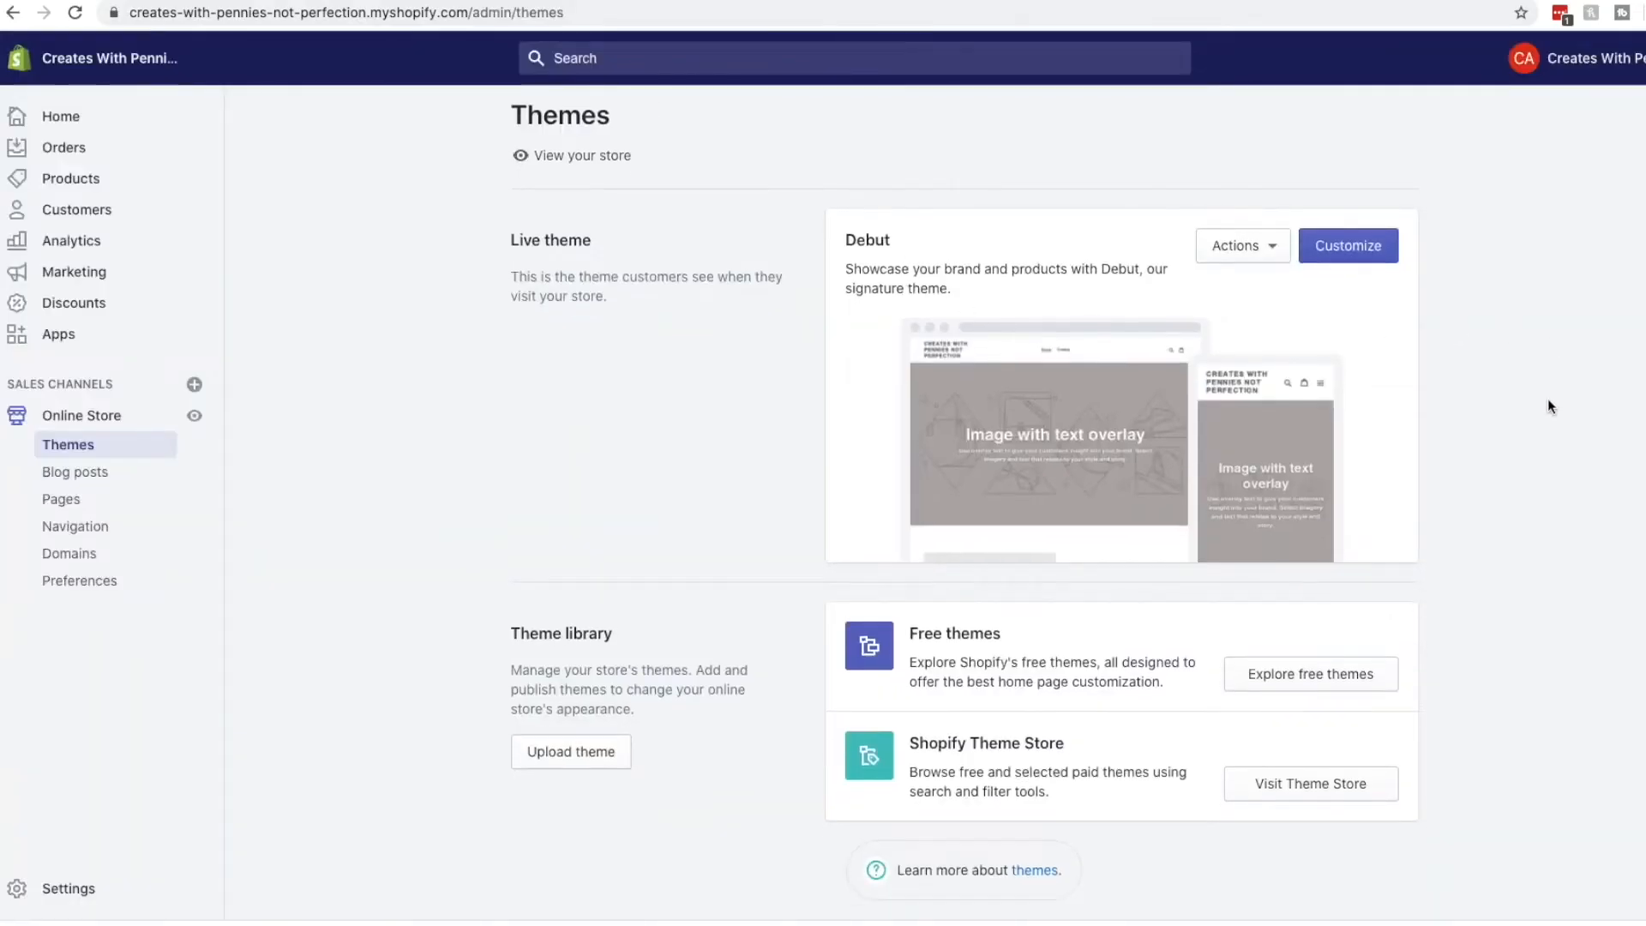
click(1269, 249)
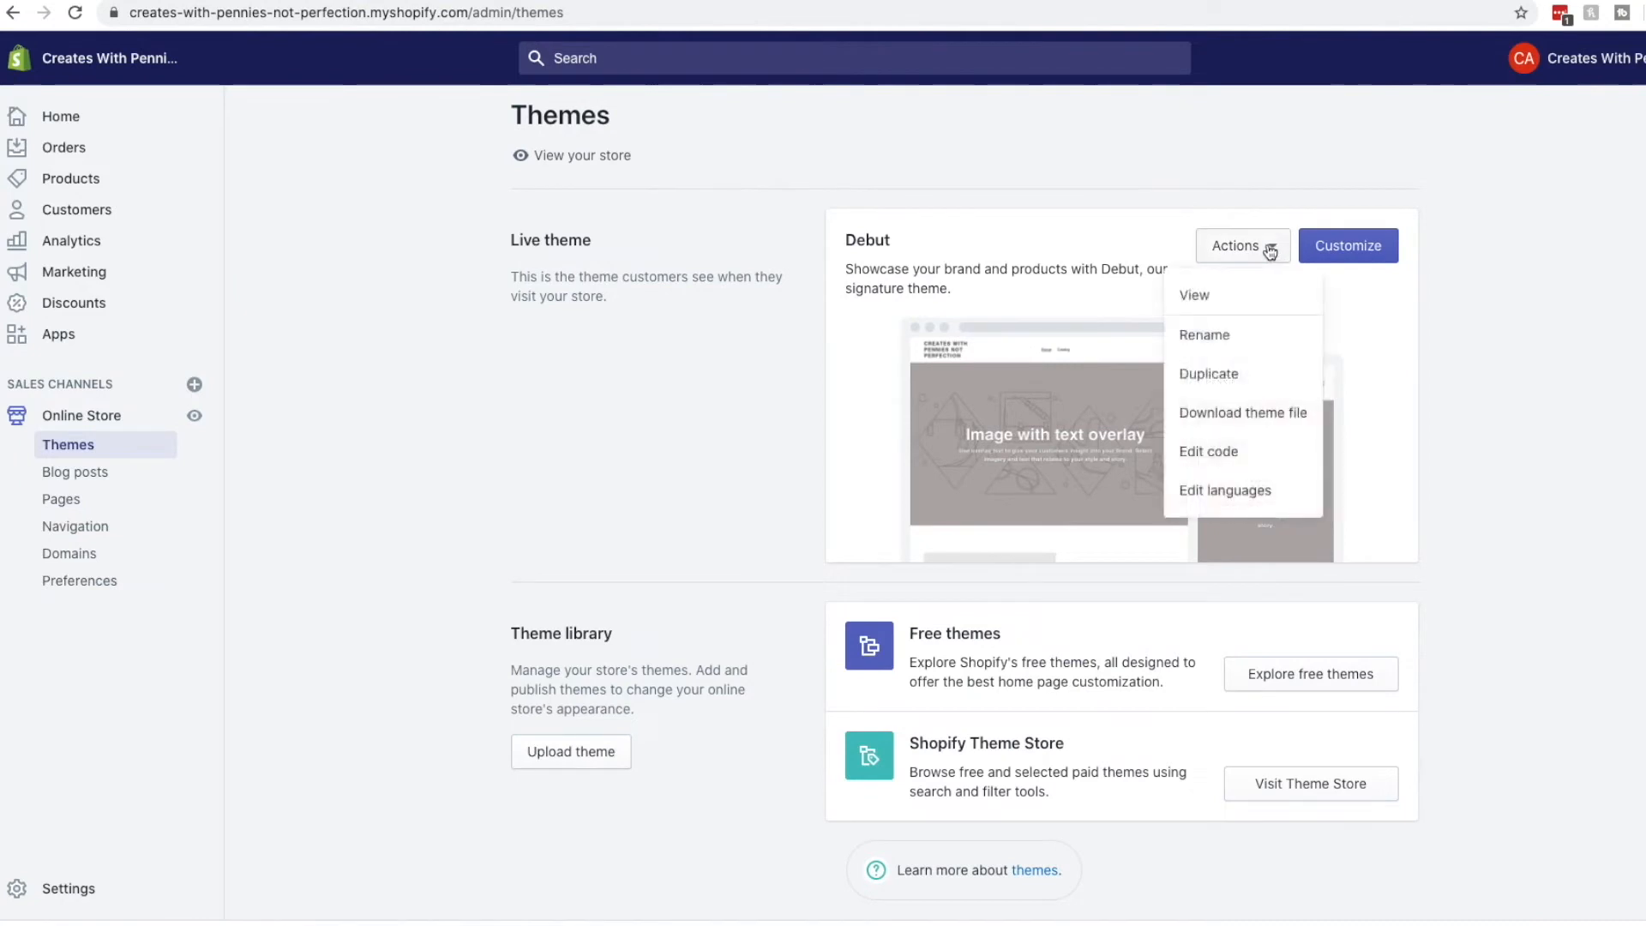
click(1269, 248)
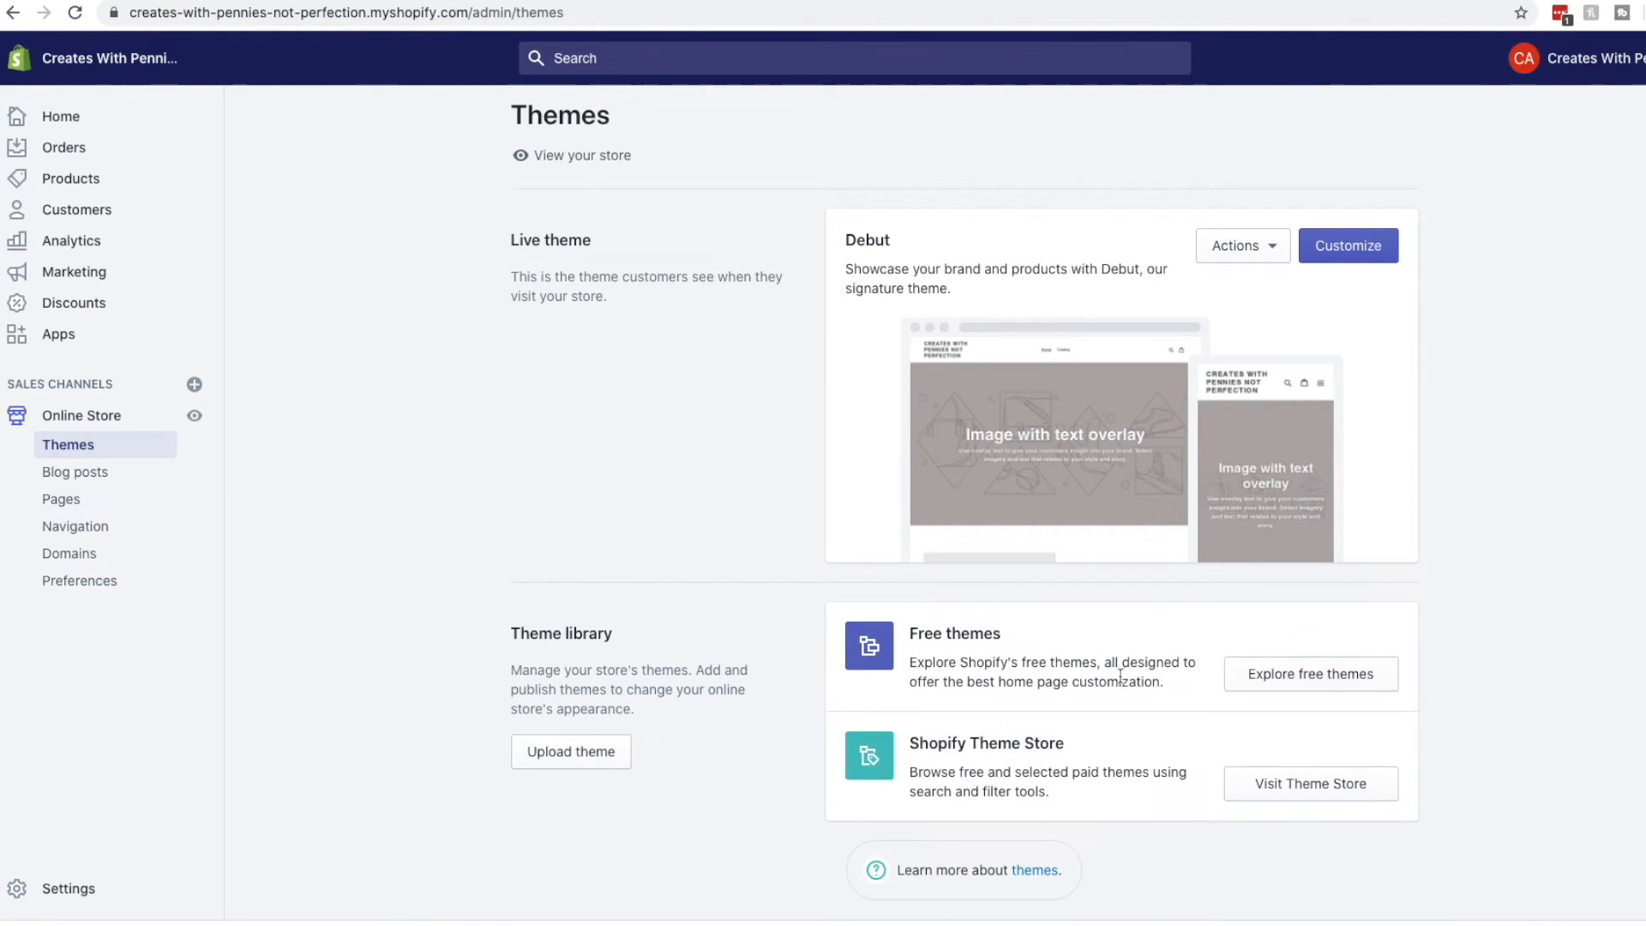
Browse the free themes and add the Simple theme with the Light style to the theme library.
click(1365, 670)
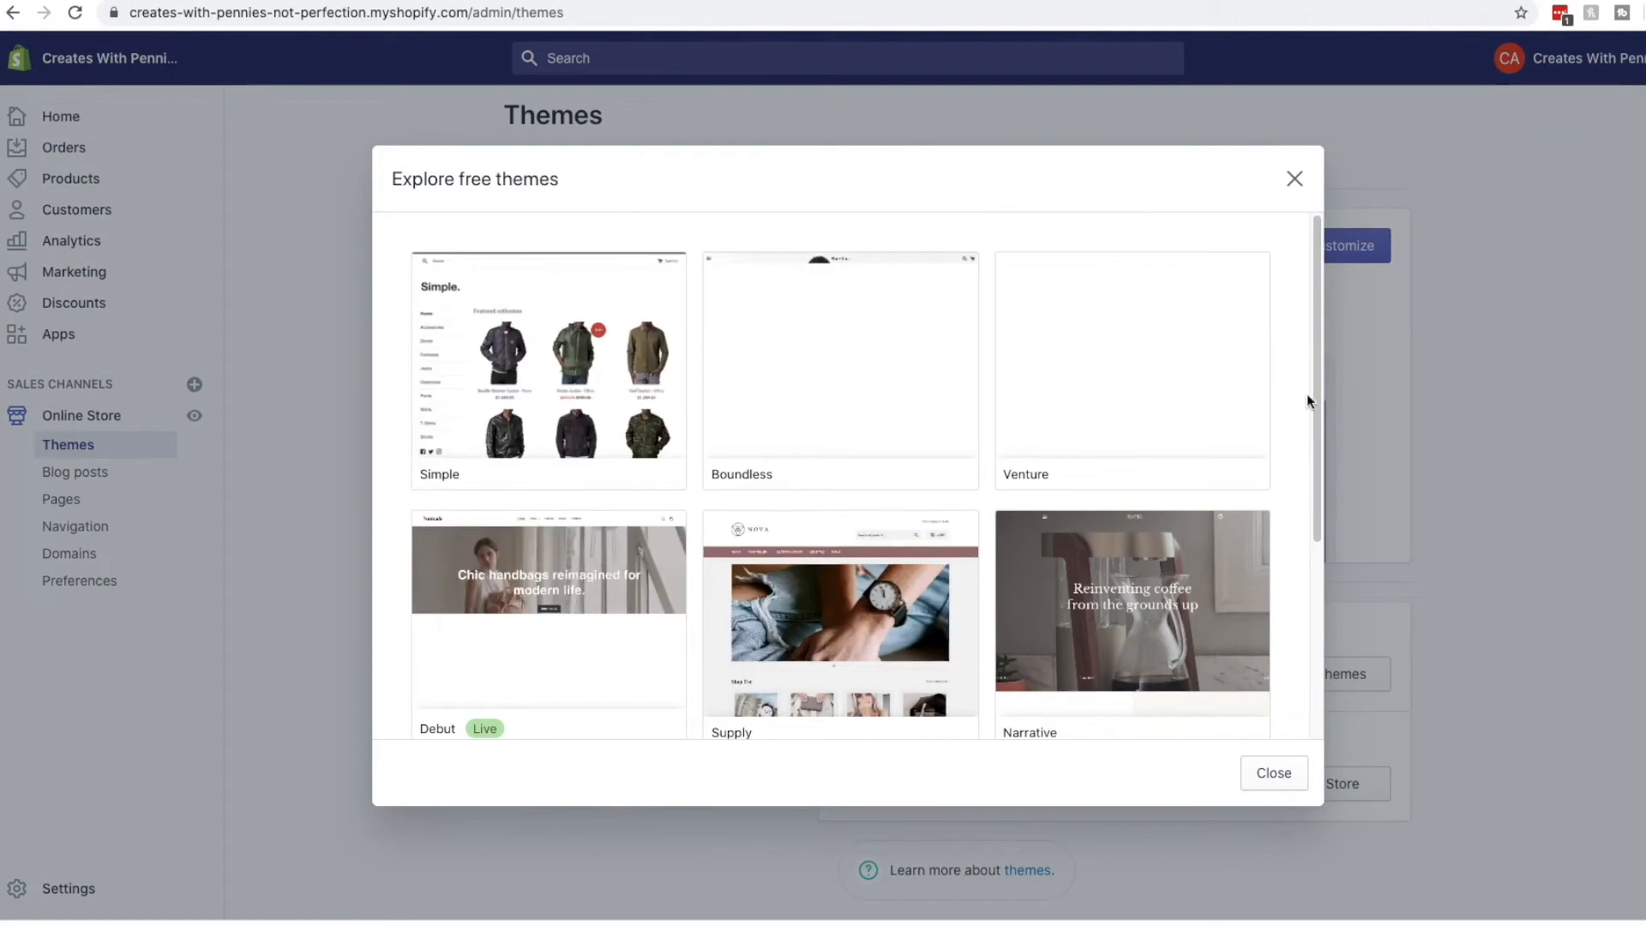
scroll(794, 389, down, 1)
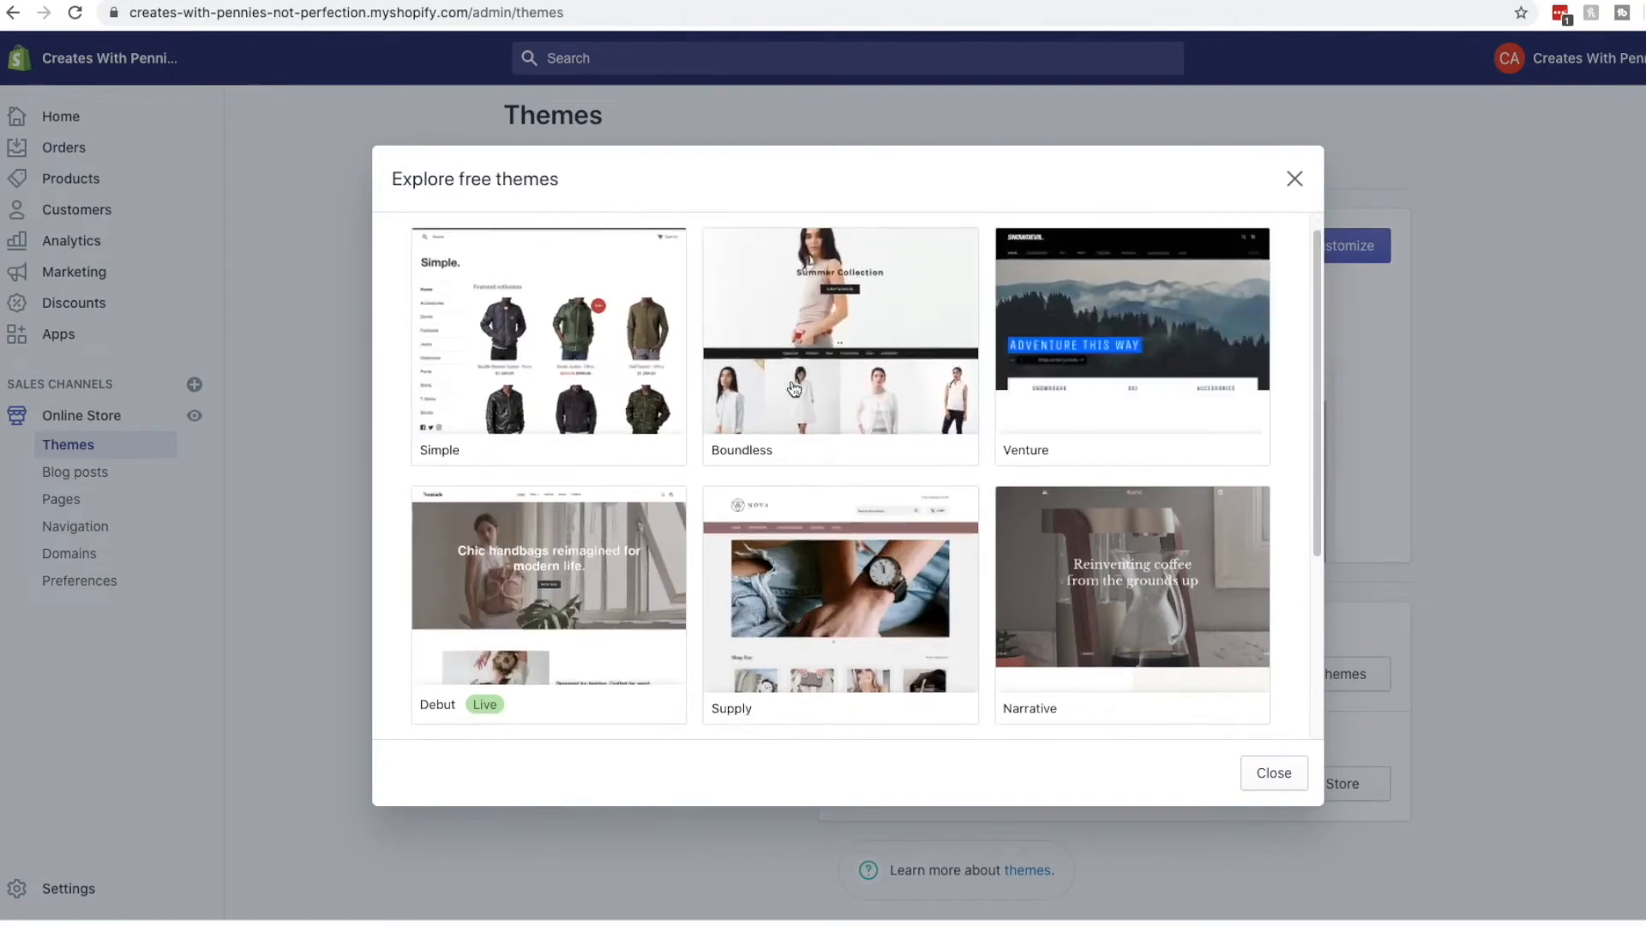
scroll(794, 388, down, 3)
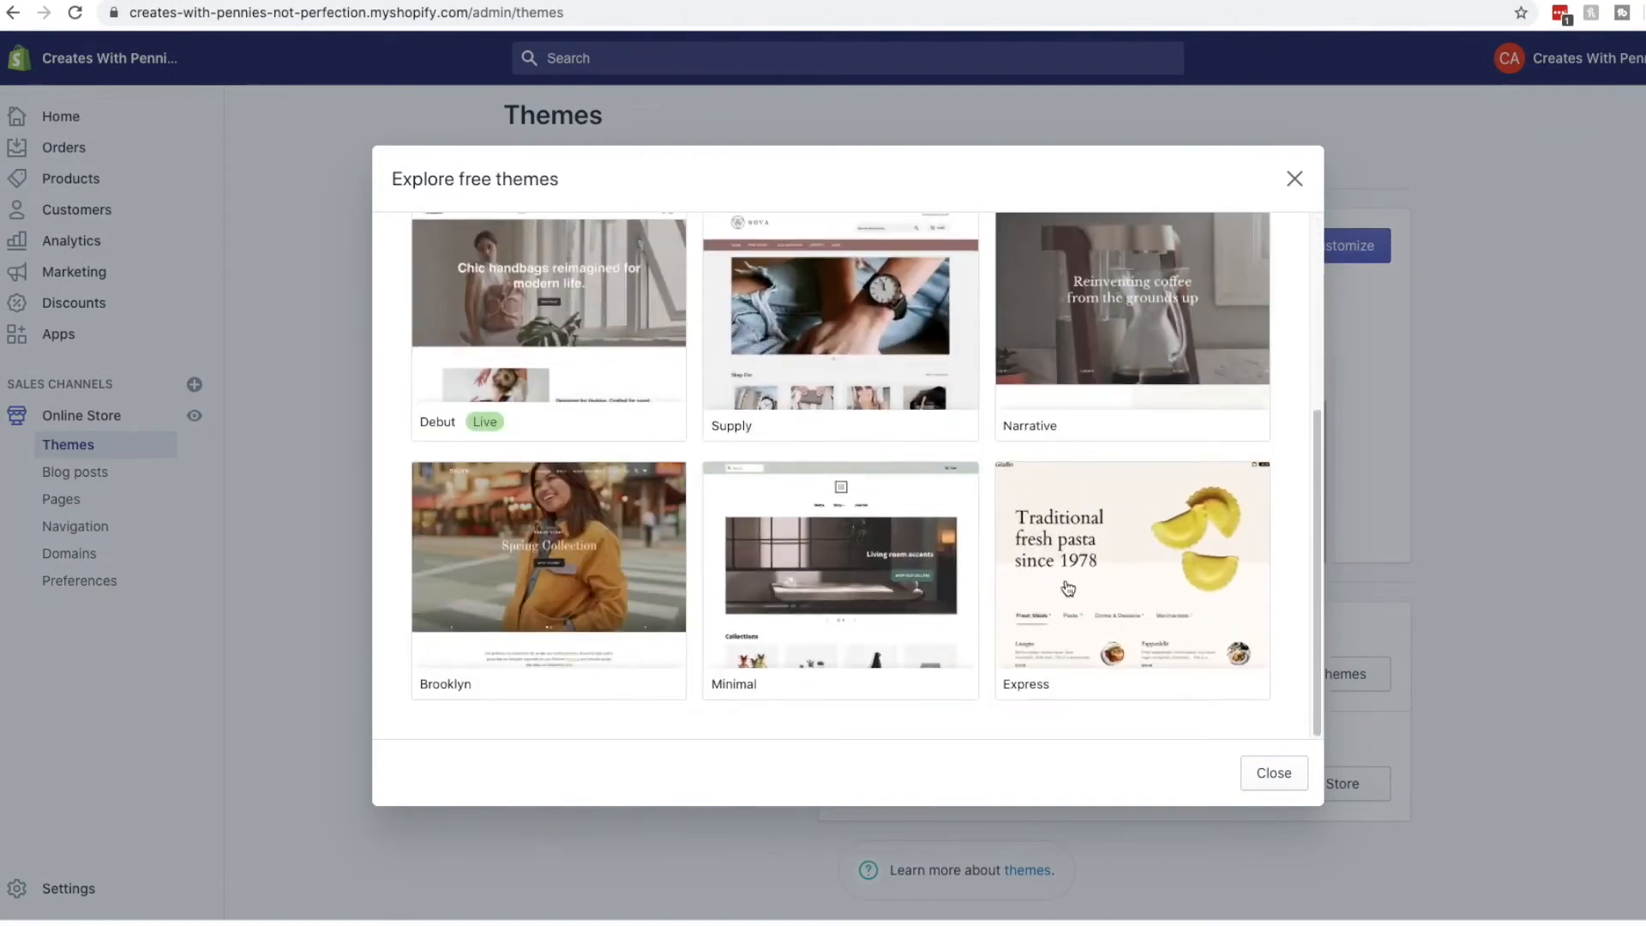
scroll(840, 471, up, 4)
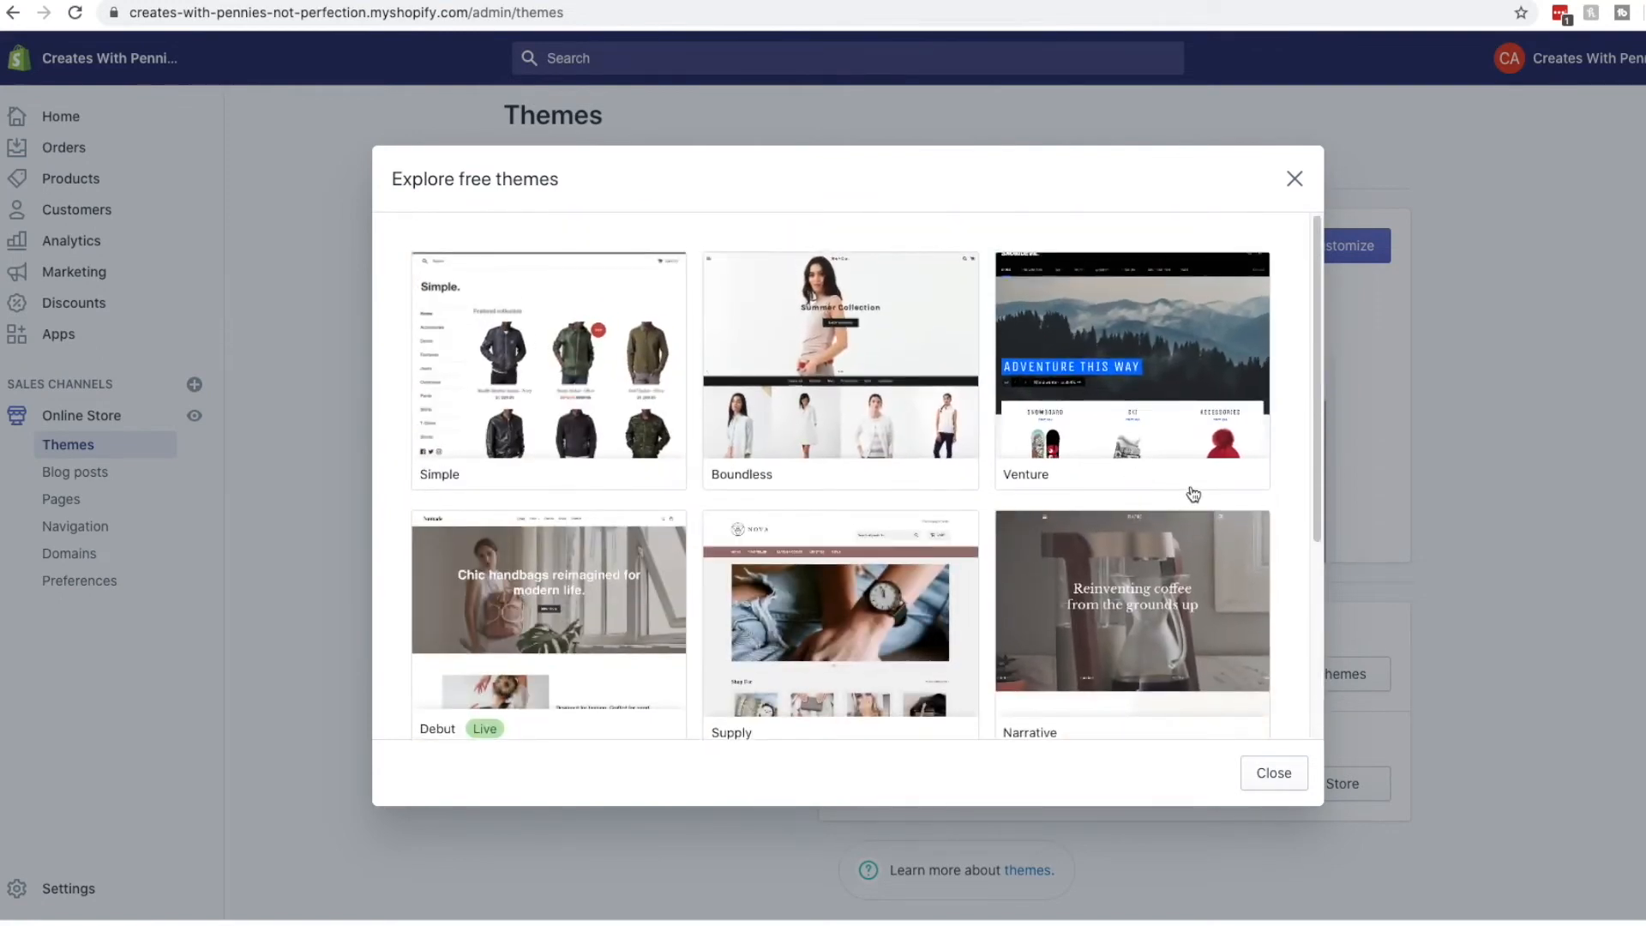
click(517, 382)
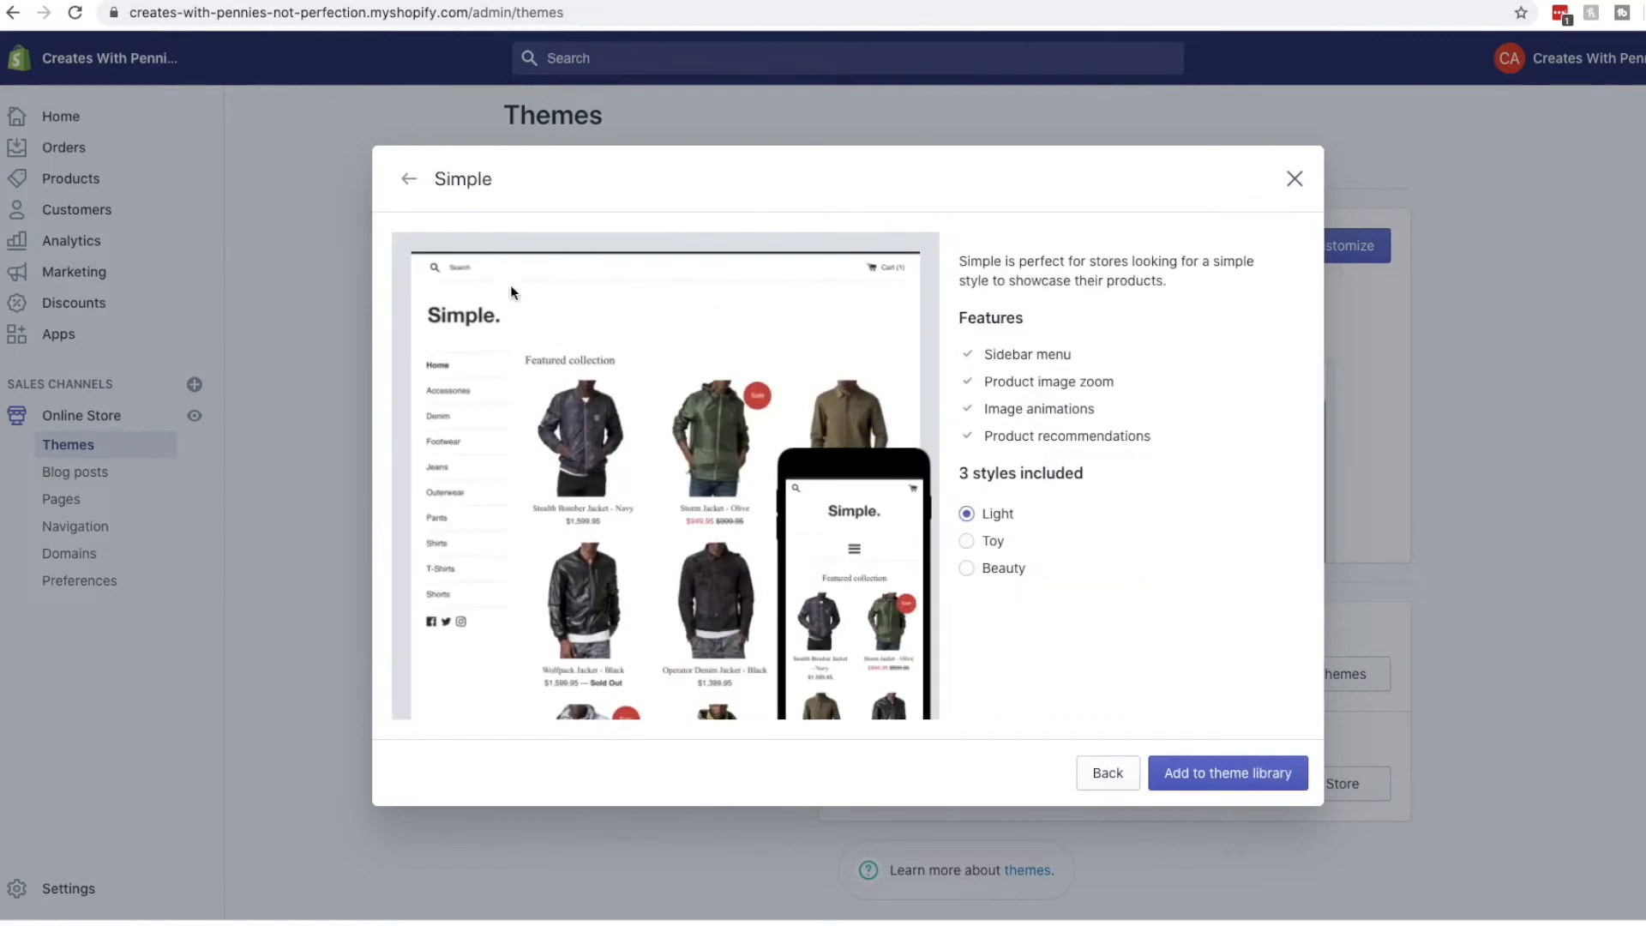
click(1210, 770)
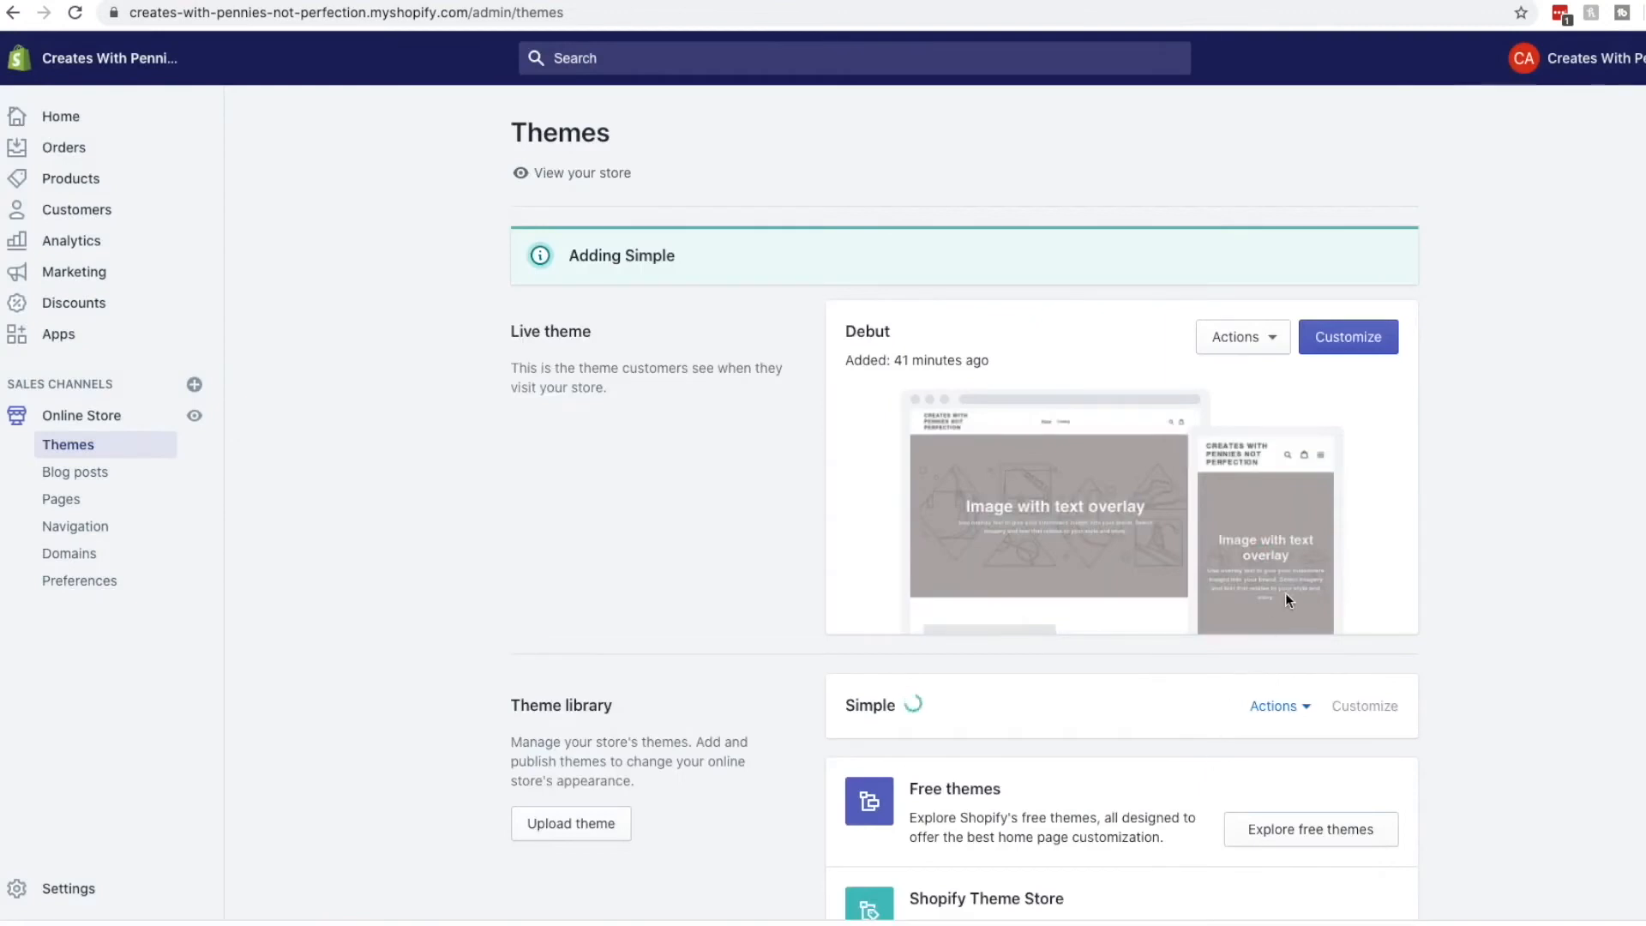
Visit the Shopify Theme Store and look through its featured, free and paid themes.
scroll(1376, 538, down, 2)
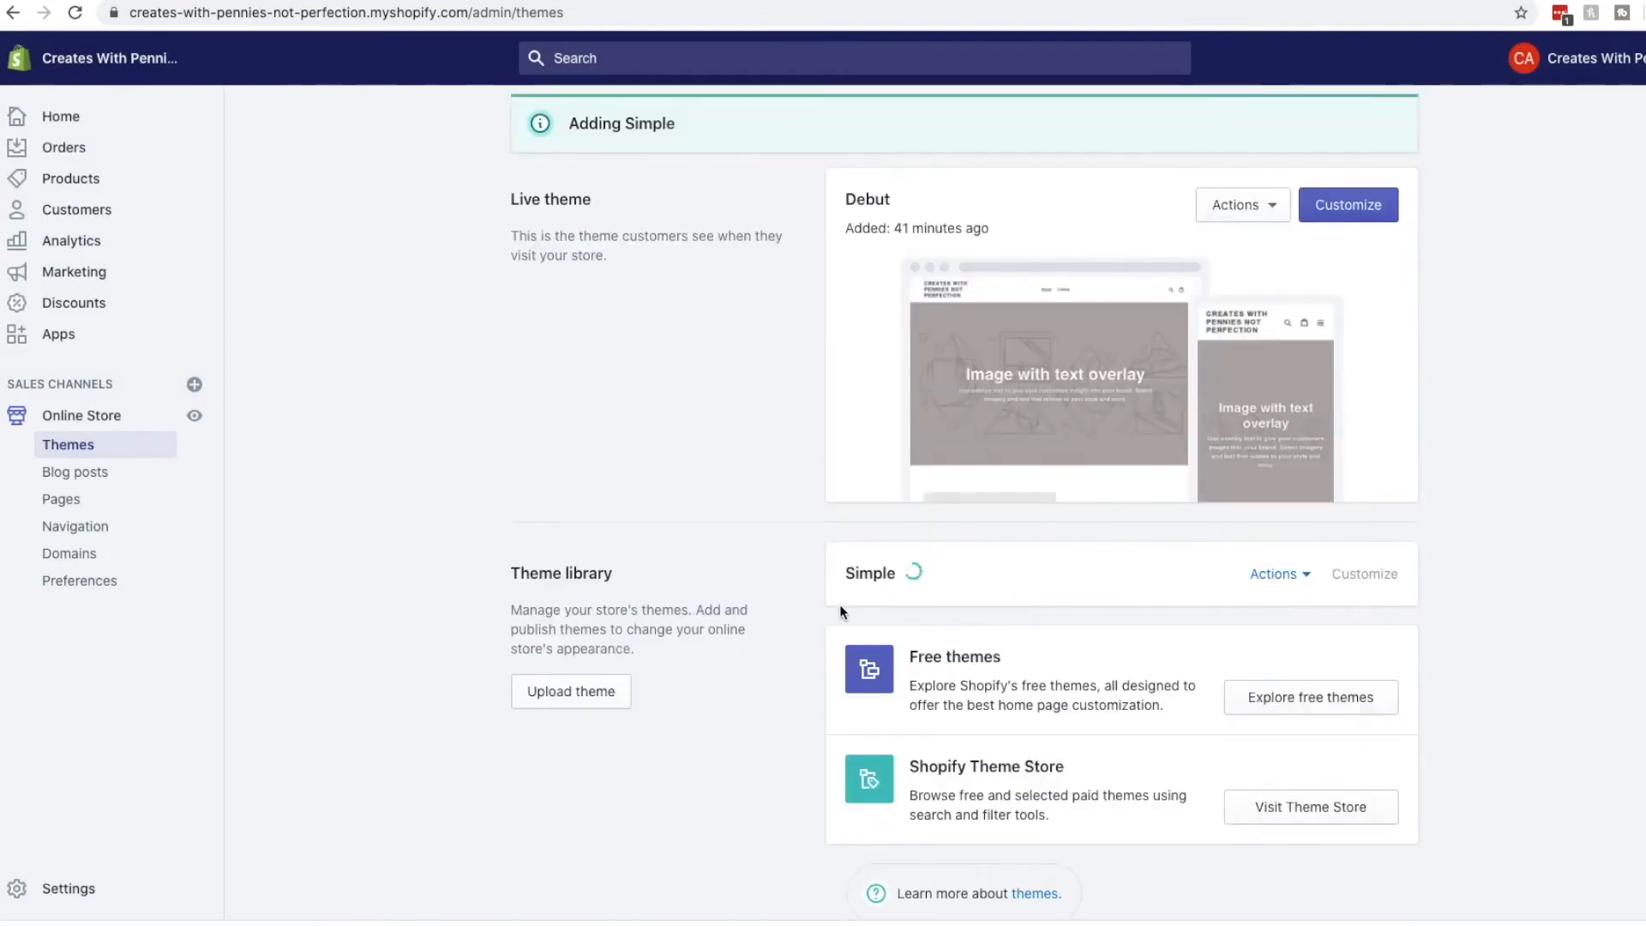
scroll(841, 610, down, 1)
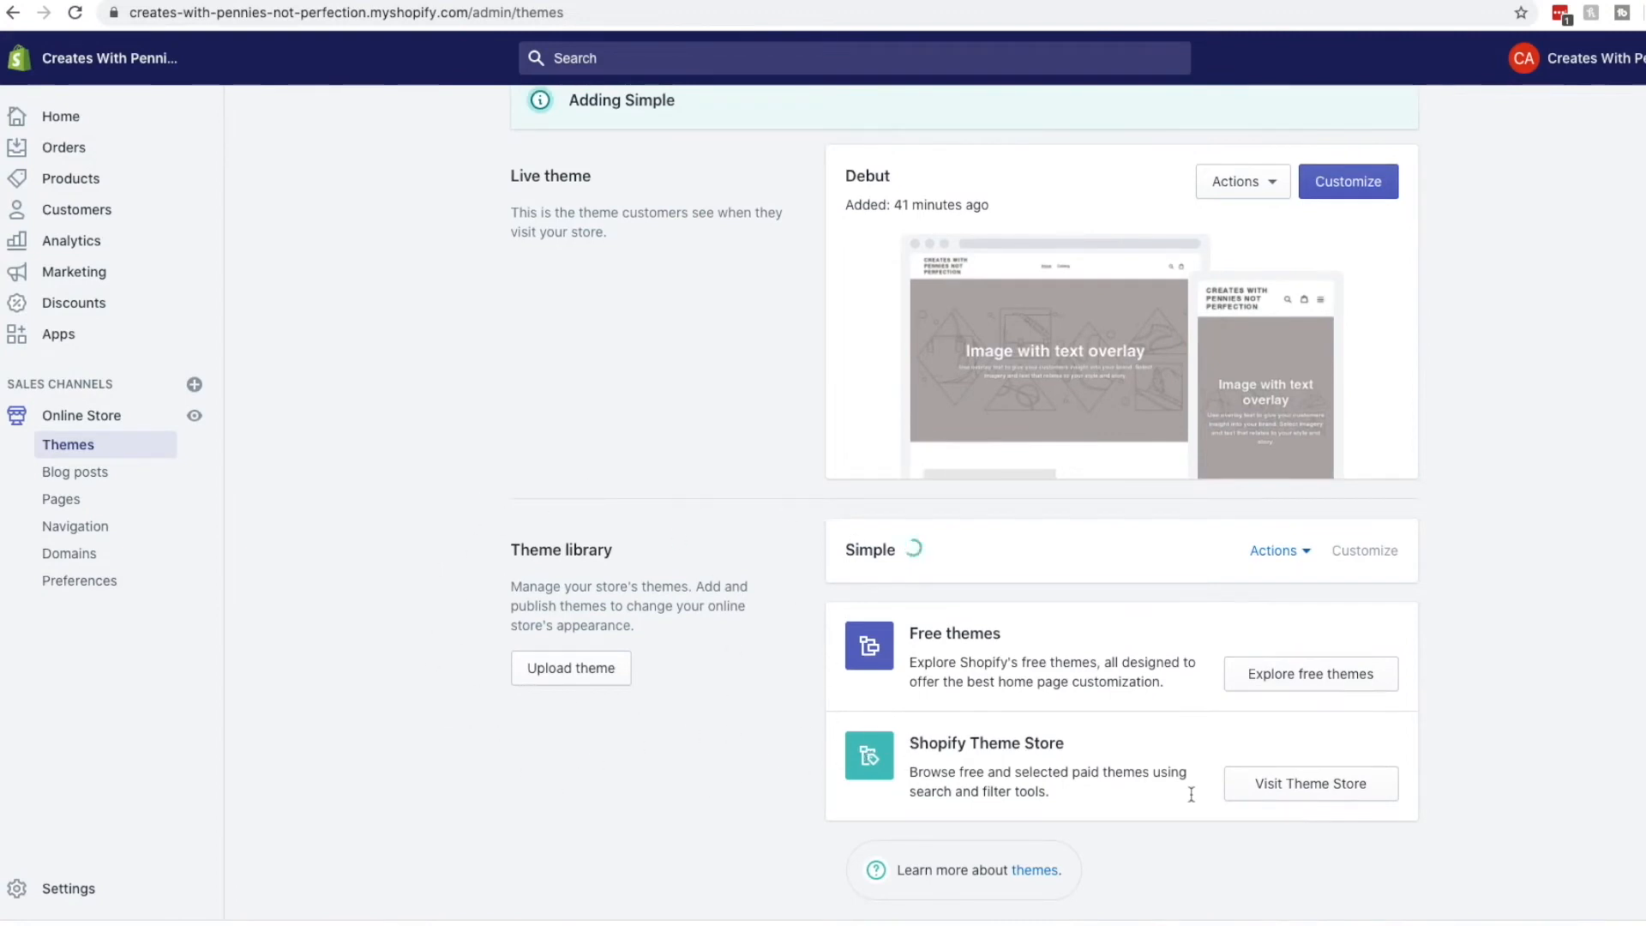
click(1303, 795)
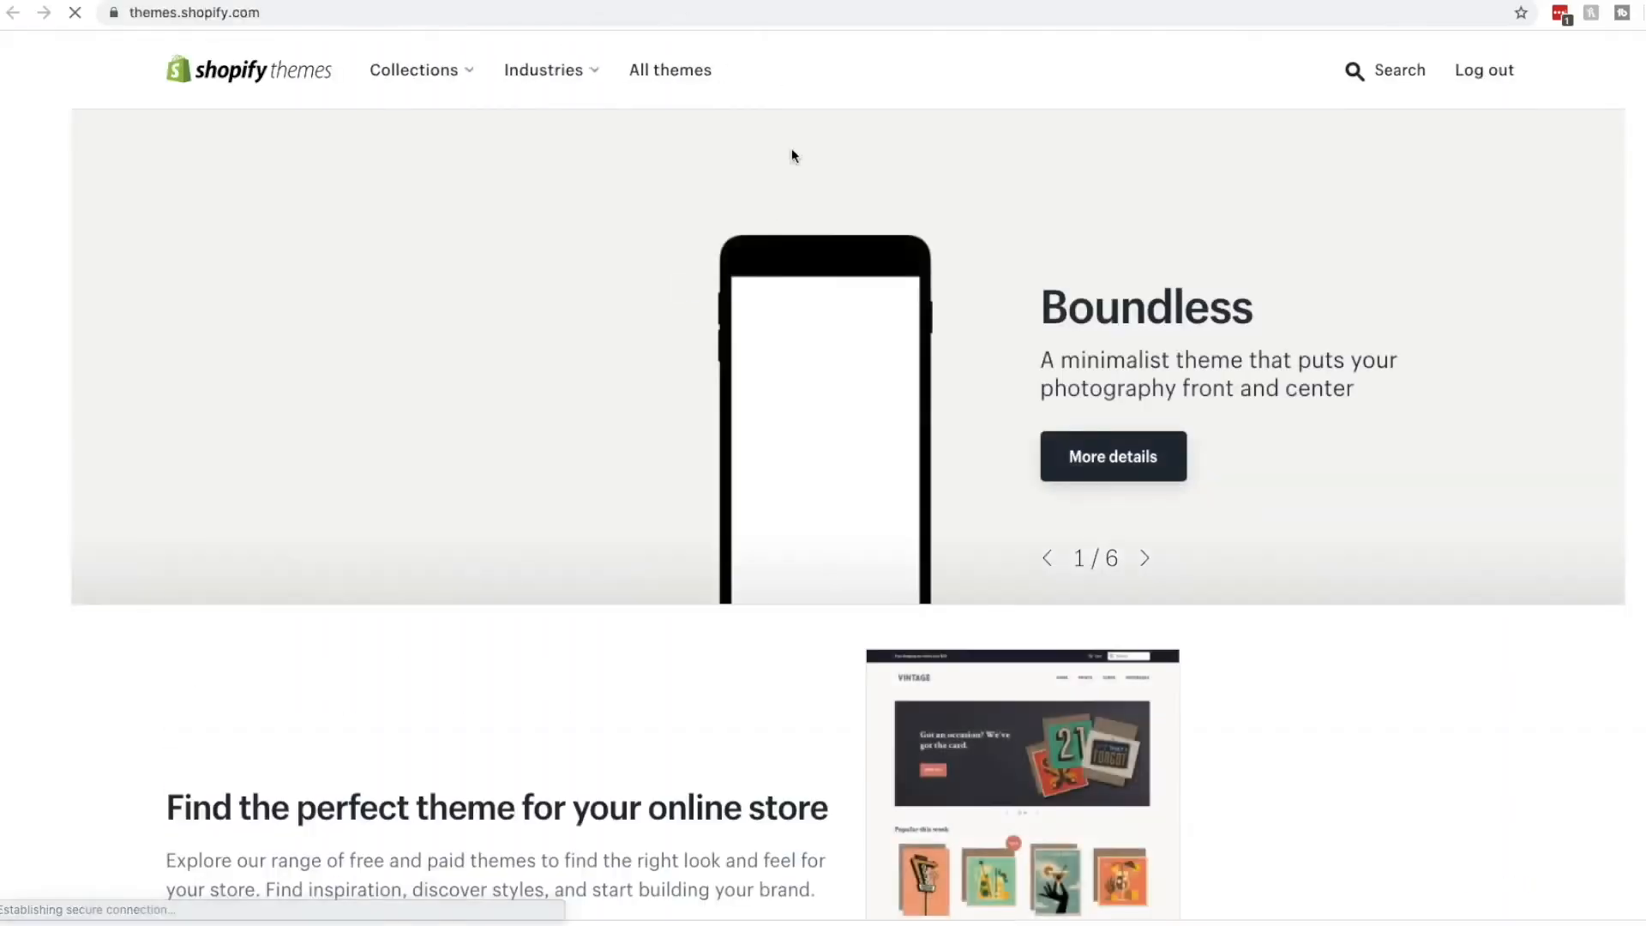
scroll(908, 463, down, 1)
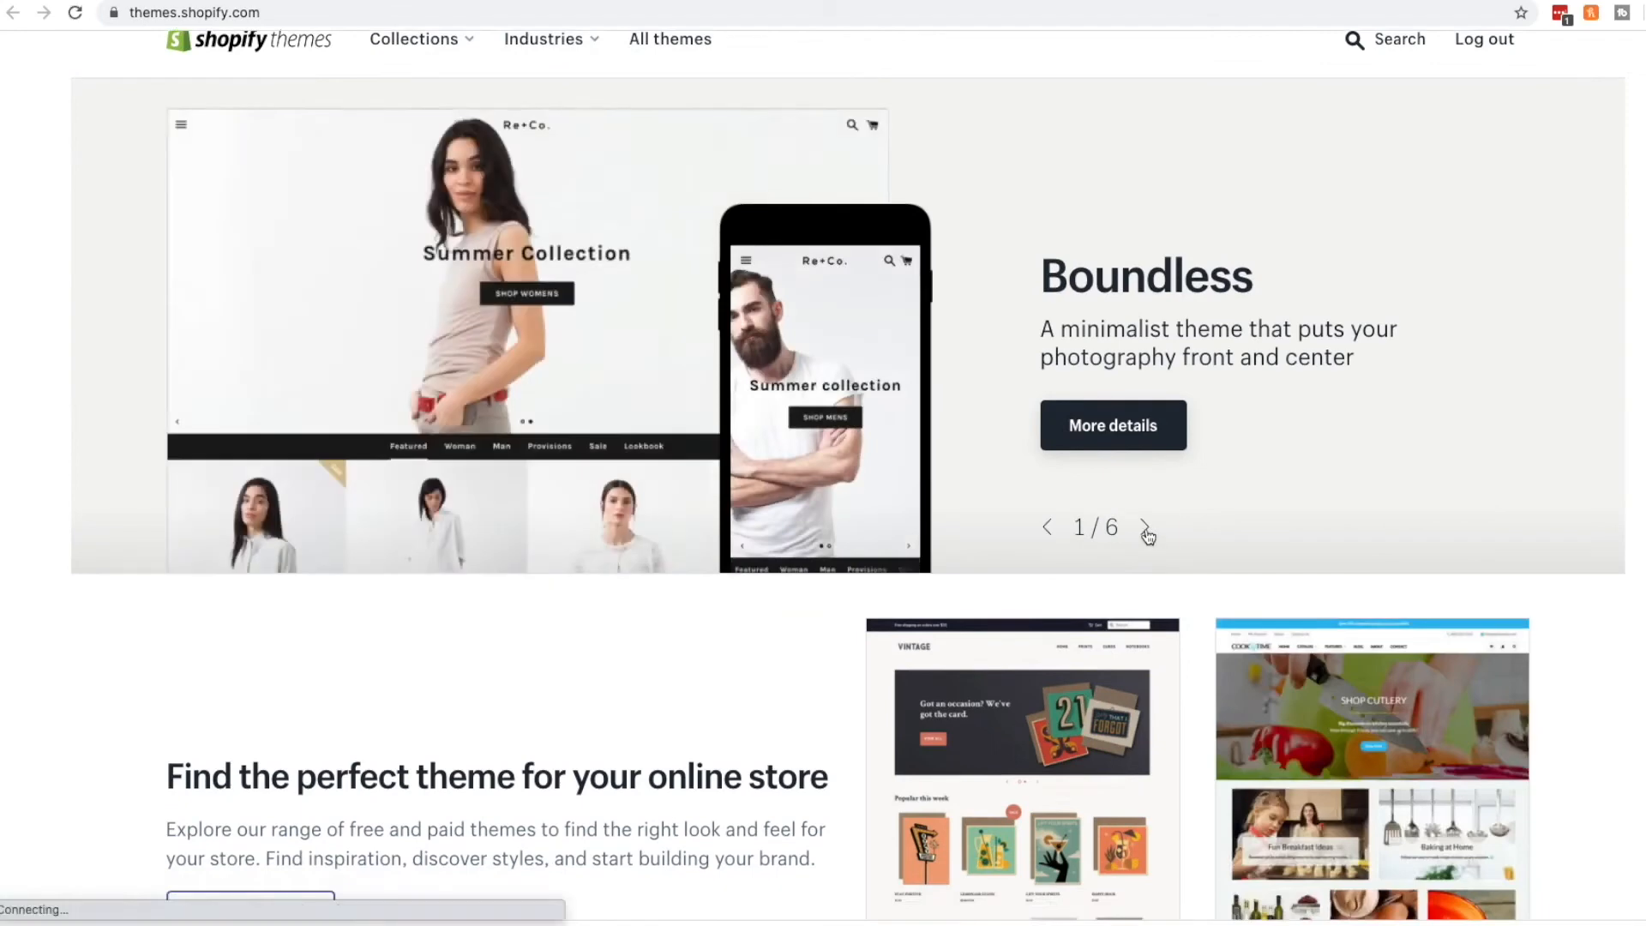
click(1145, 534)
click(1146, 531)
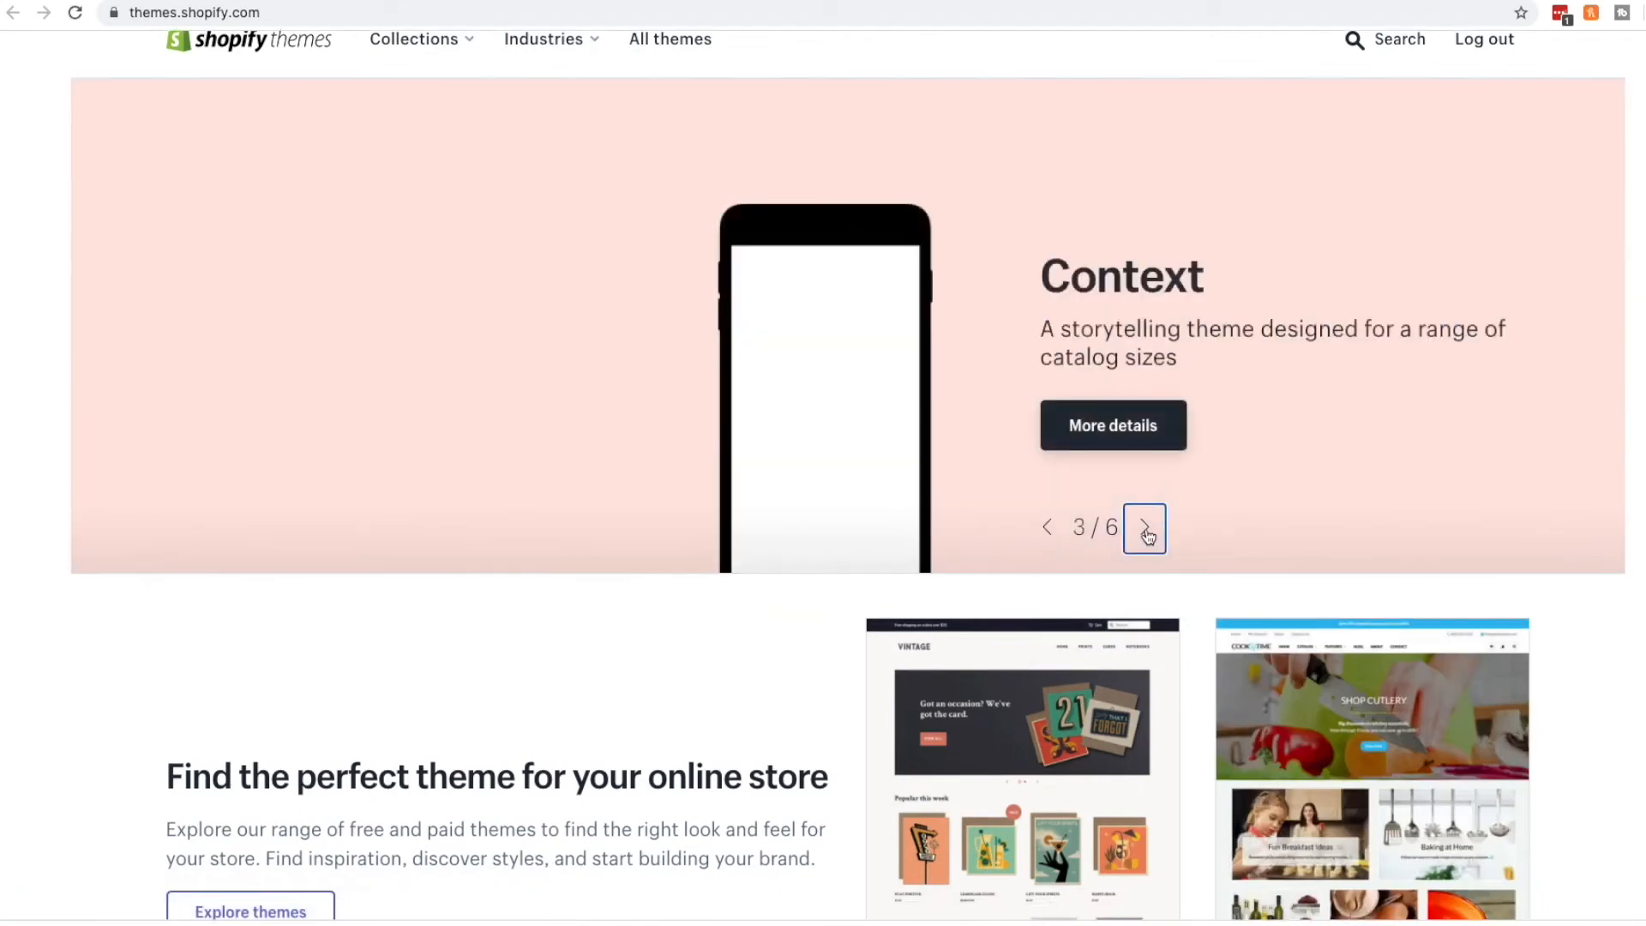
scroll(1148, 536, down, 5)
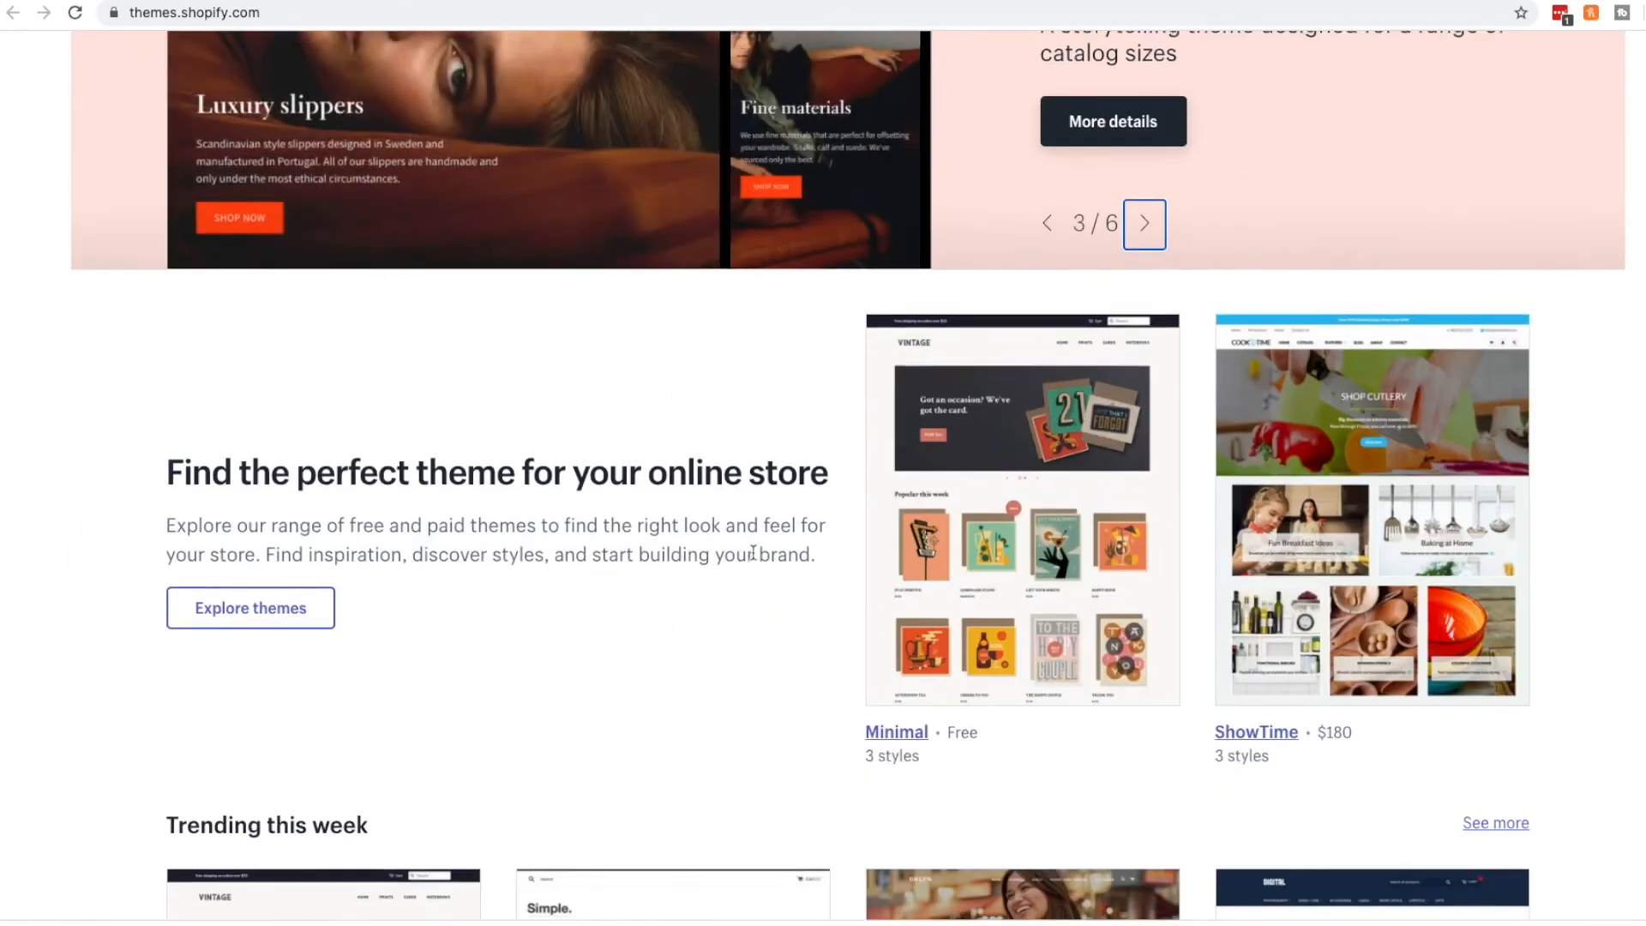
scroll(753, 553, down, 8)
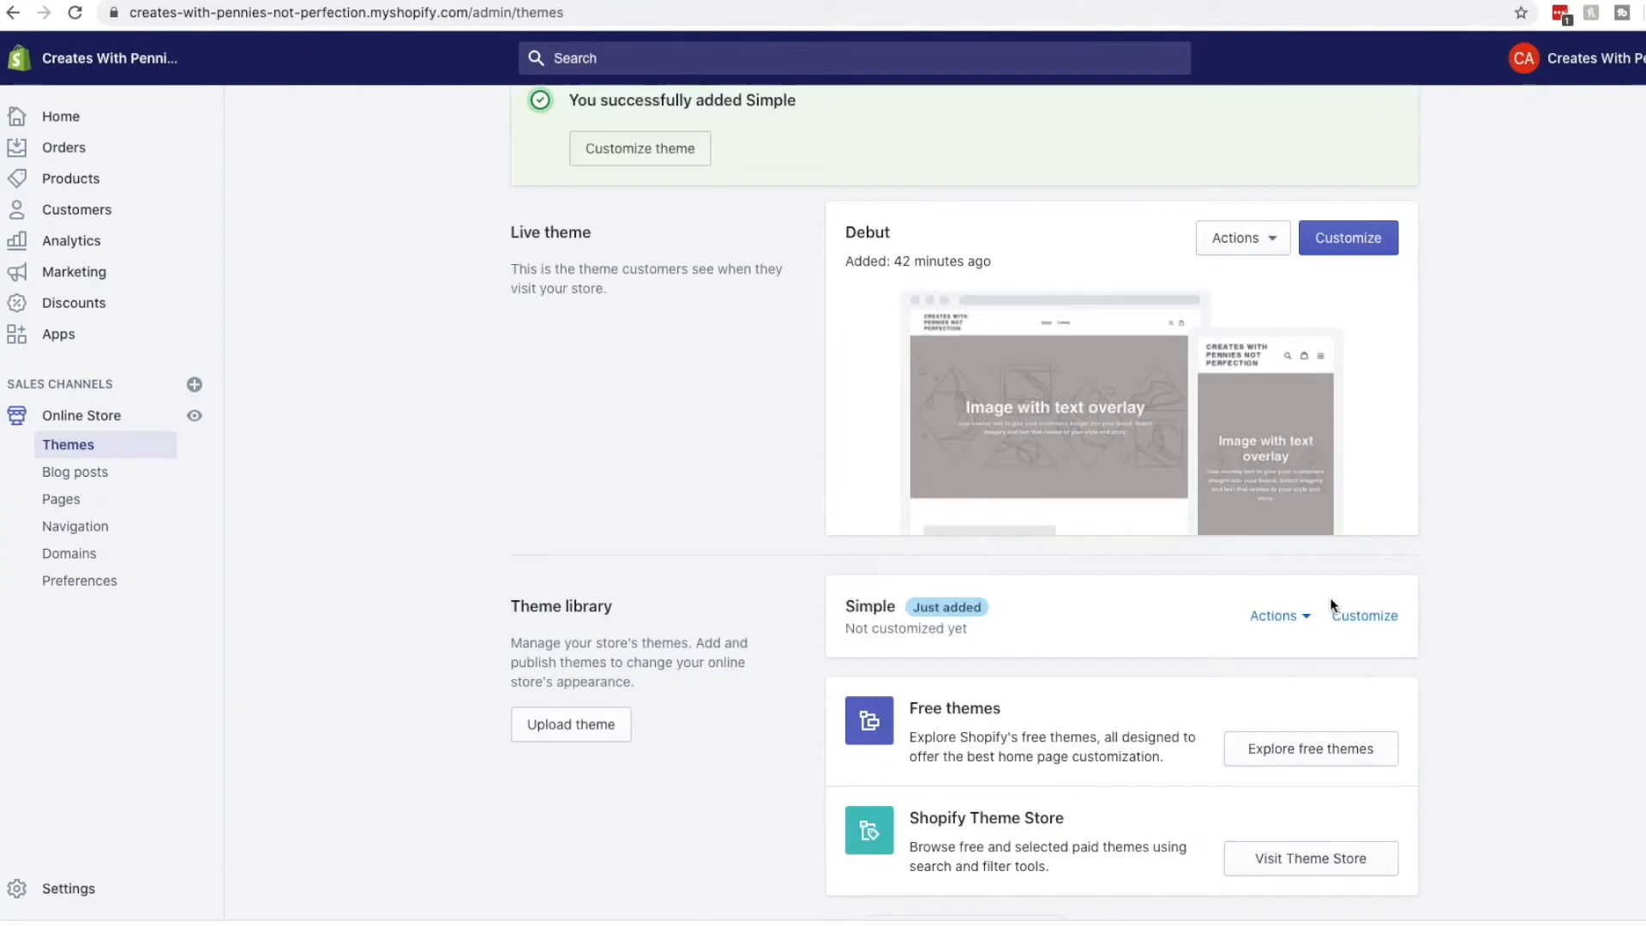
Check the Simple theme's available actions and open the theme for customization.
click(1277, 615)
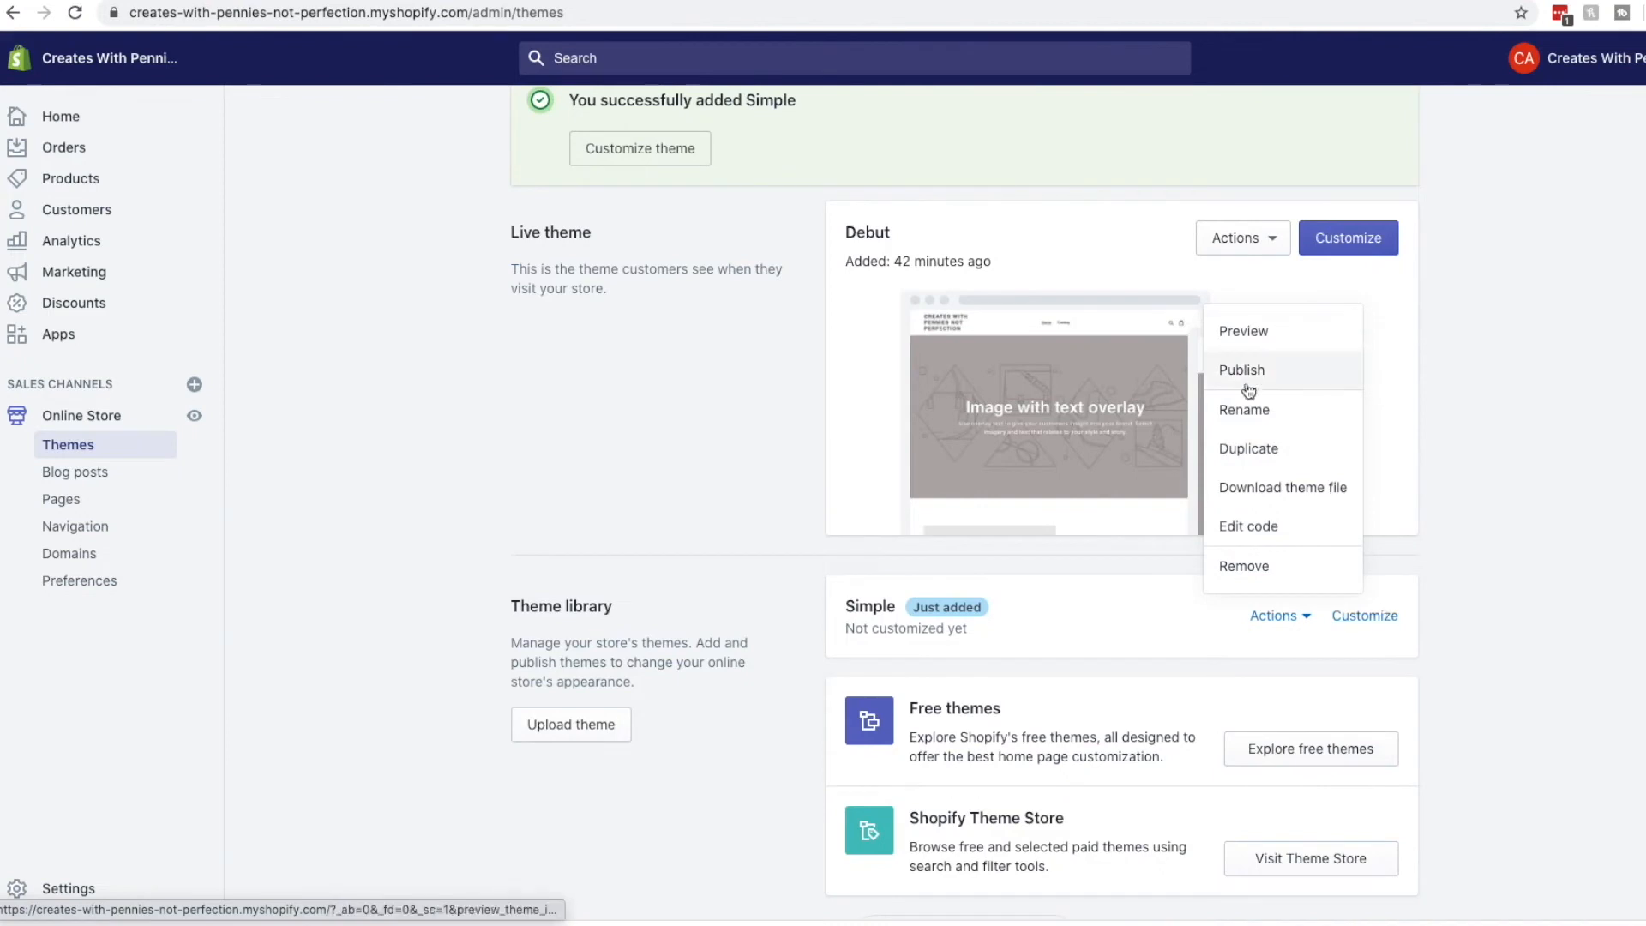
click(1371, 619)
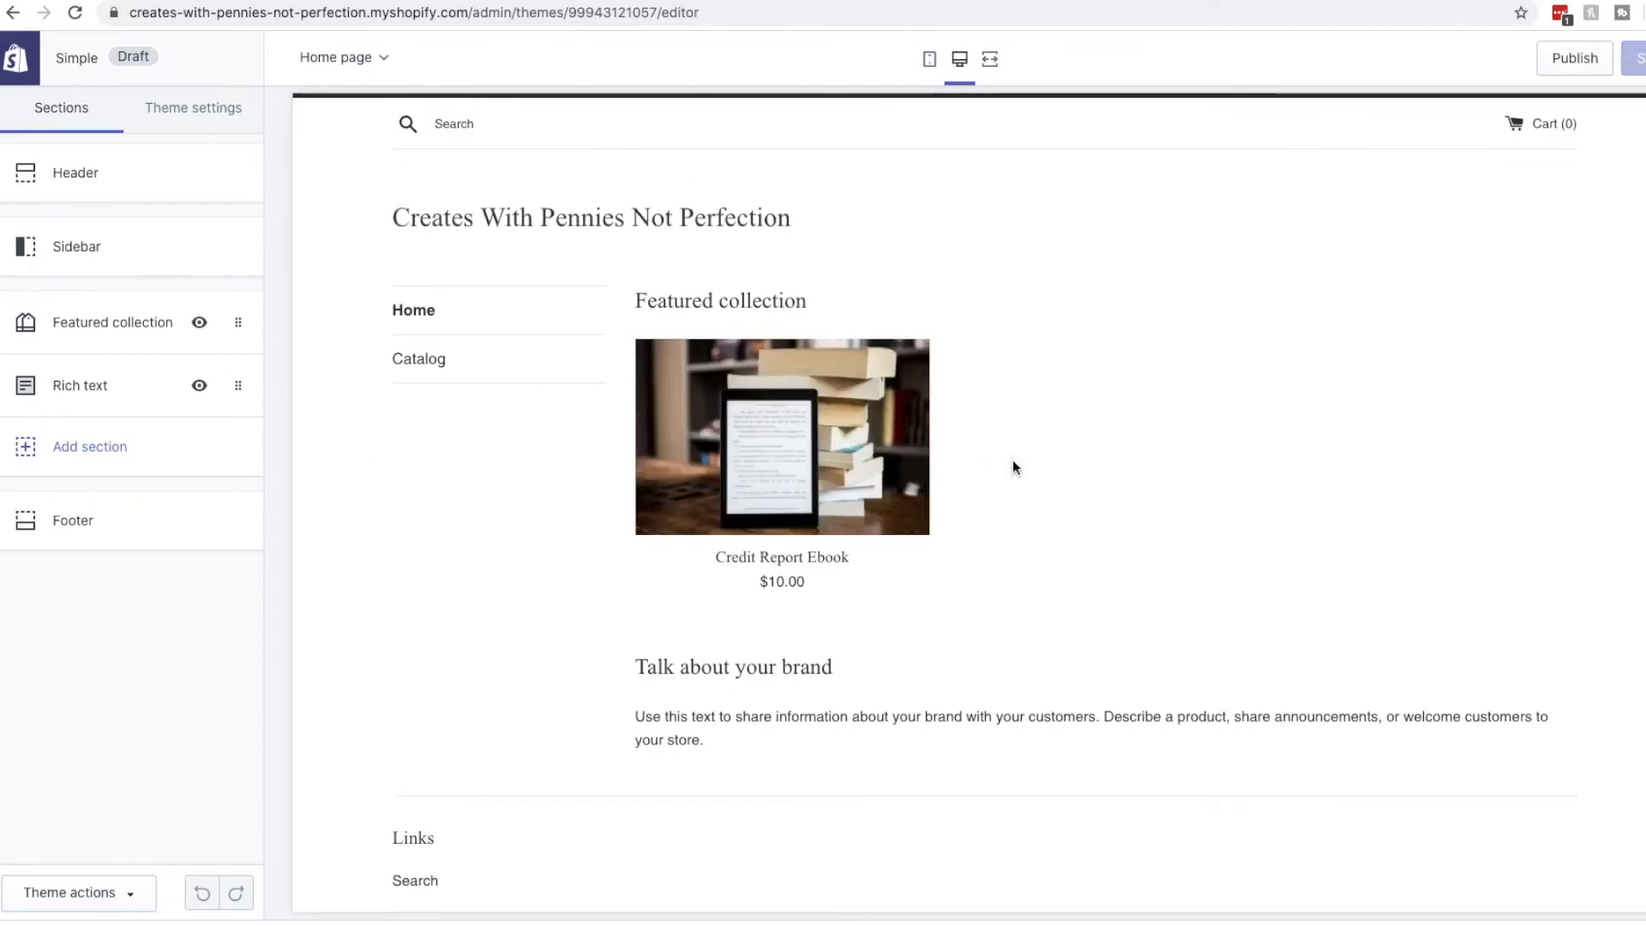
Change the home page Rich text section's heading to "Credit Repair Help".
scroll(948, 487, down, 3)
click(821, 580)
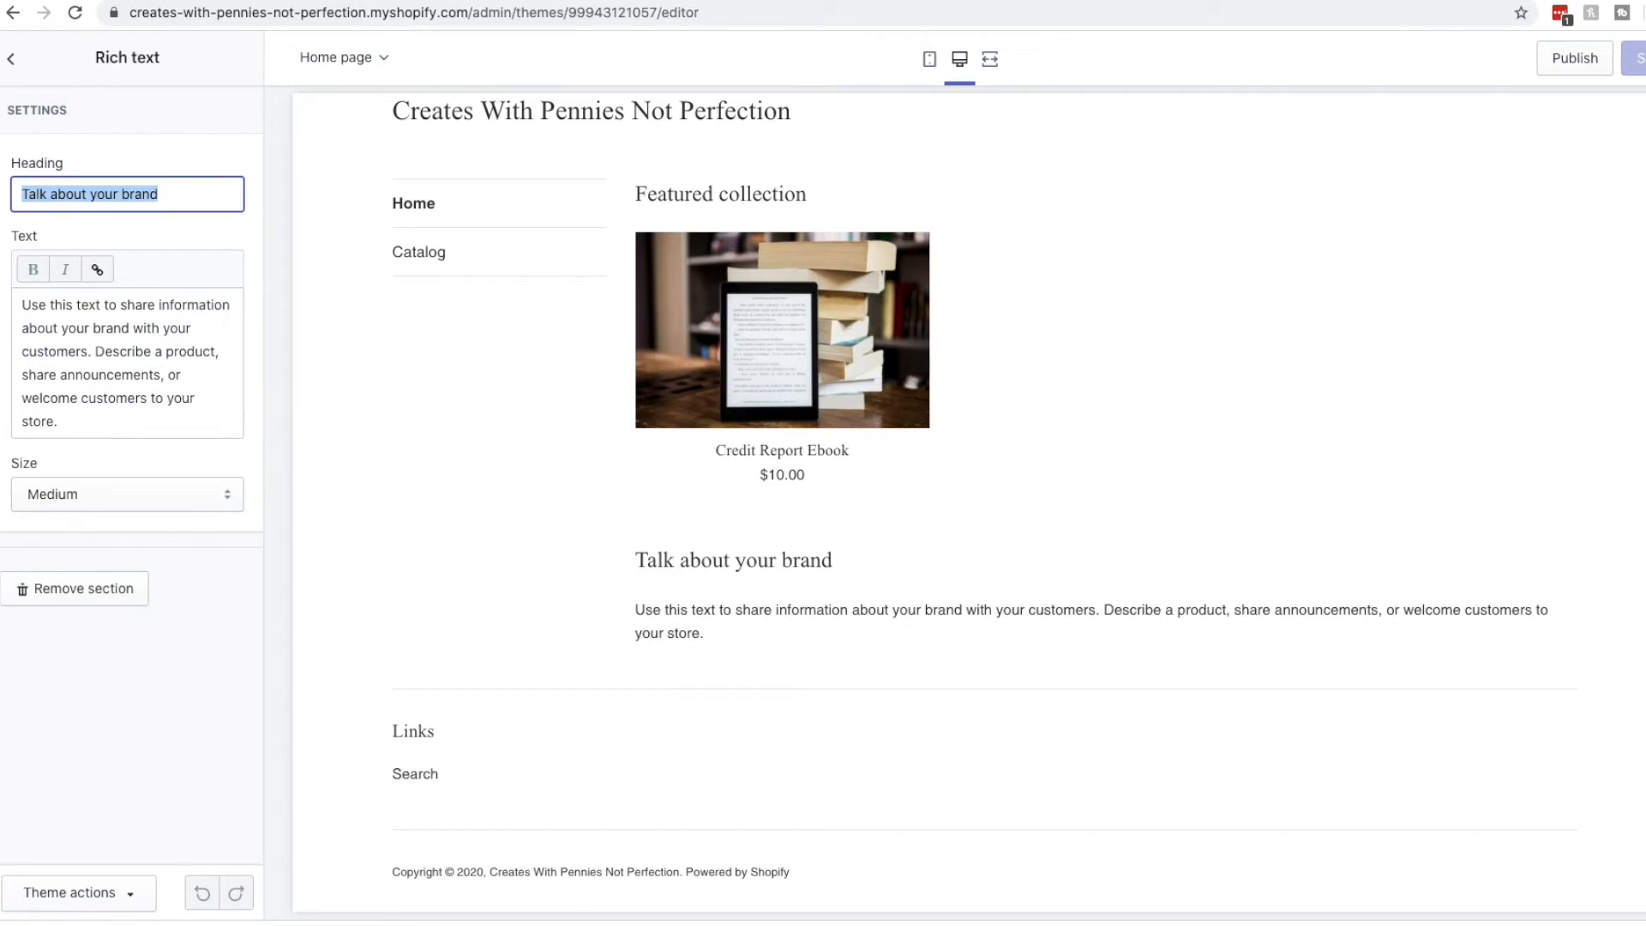
text(Credit Repair Help)
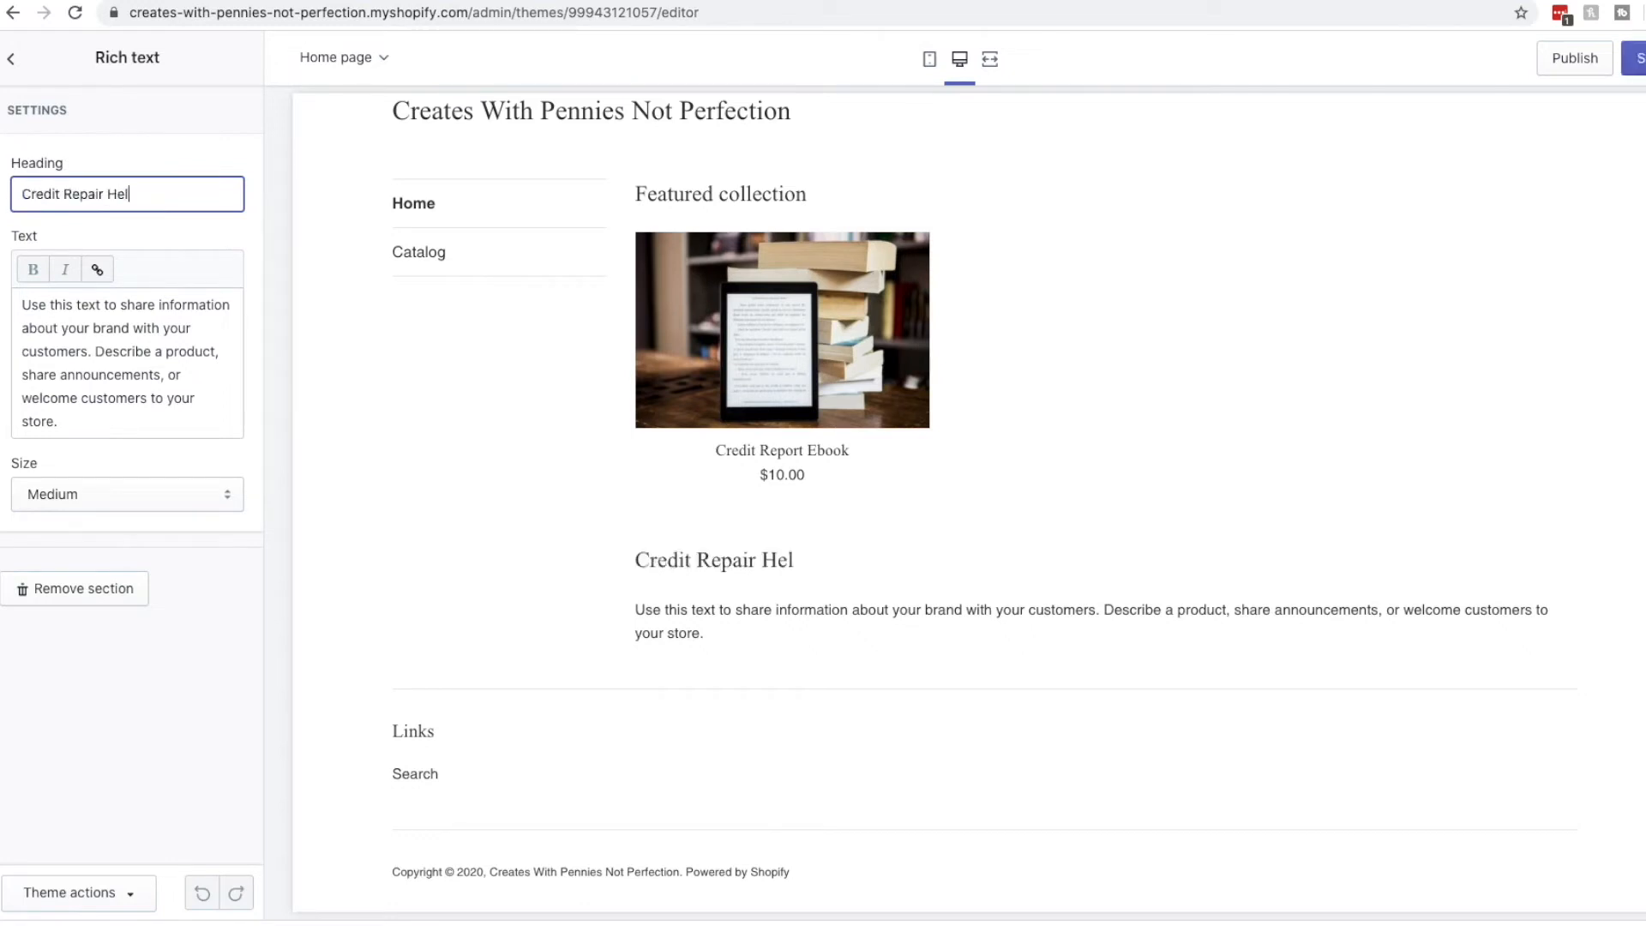
key(Tab)
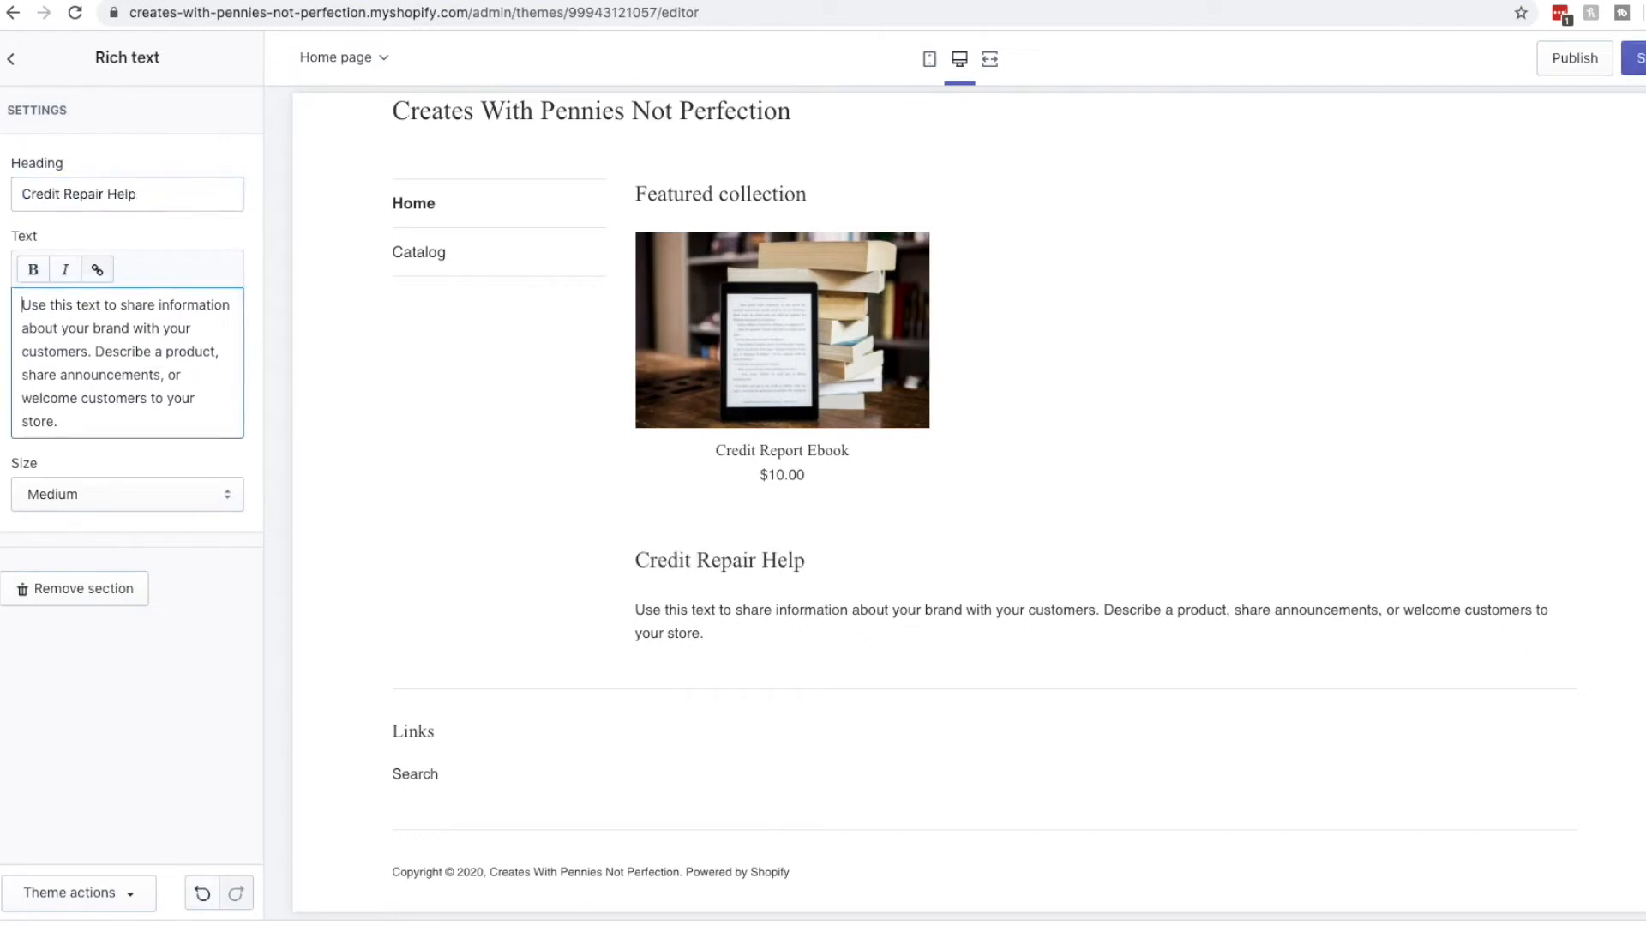
Replace the Rich text section's body with "We help with credit!" and set its size to Large.
triple_click(104, 422)
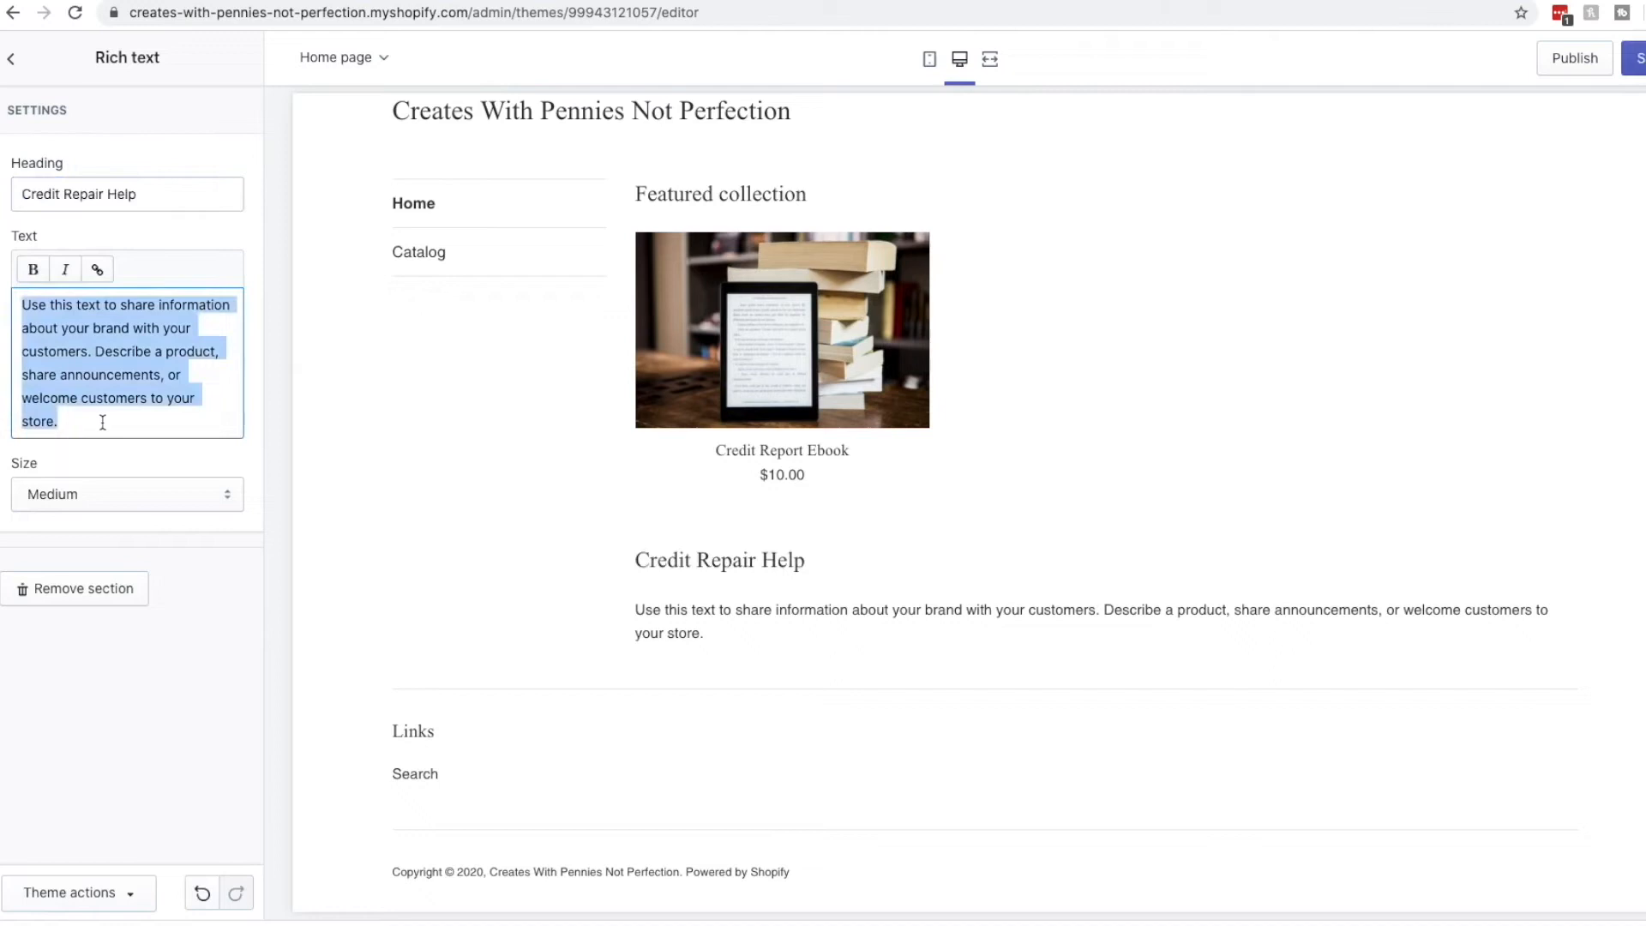
text(We help with)
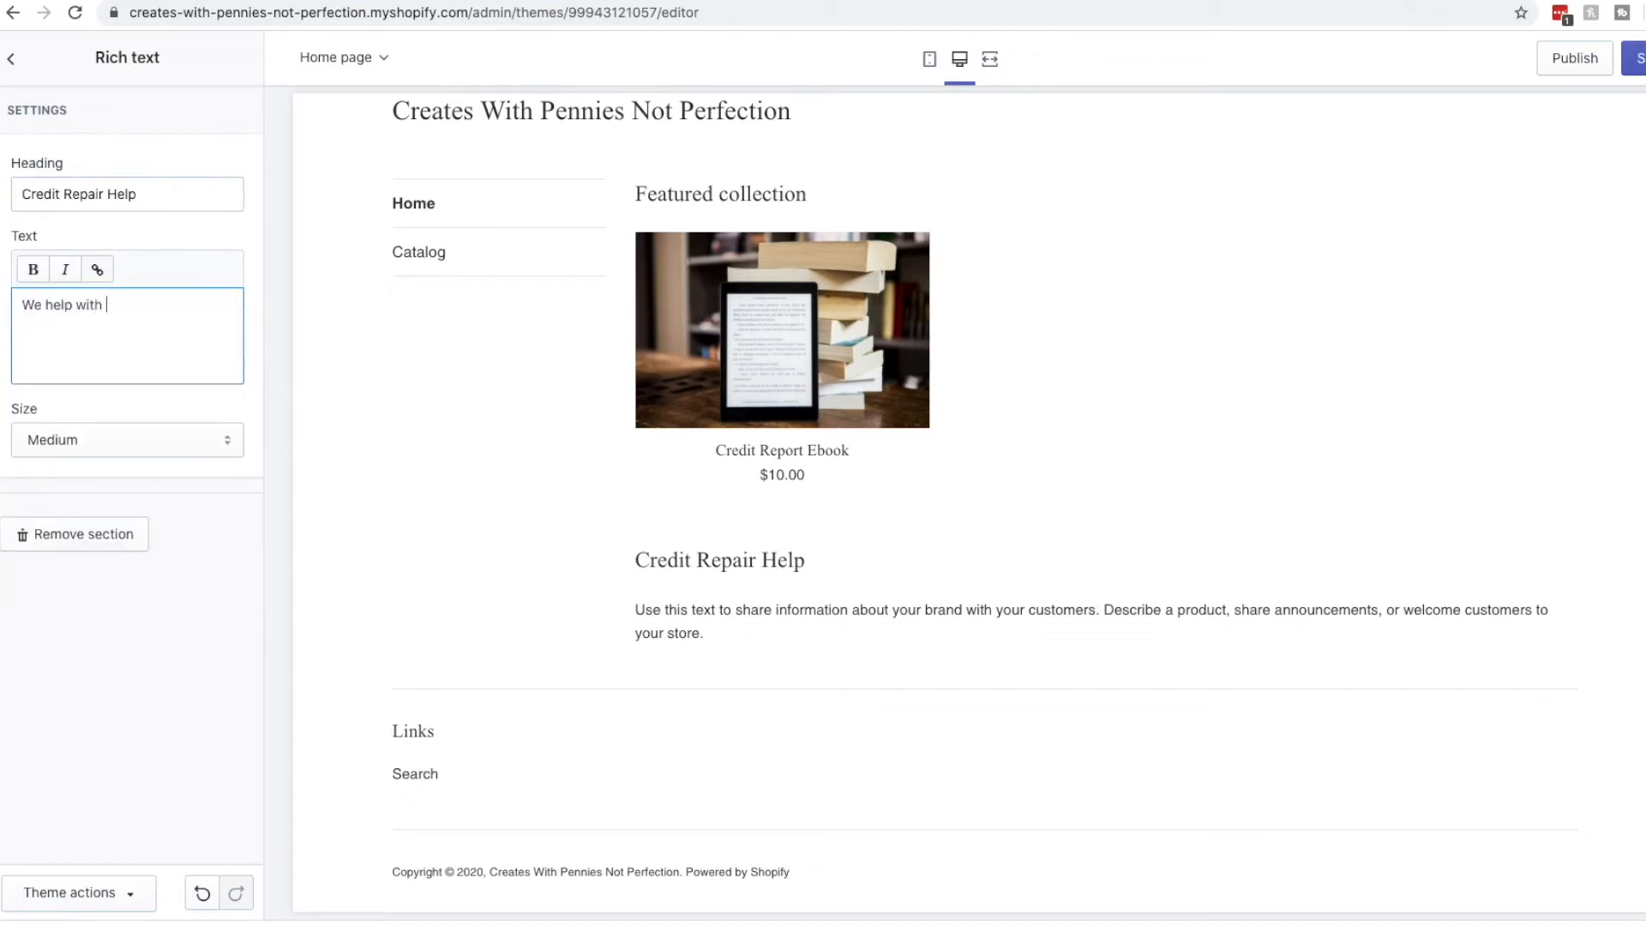
text( credit!)
click(136, 439)
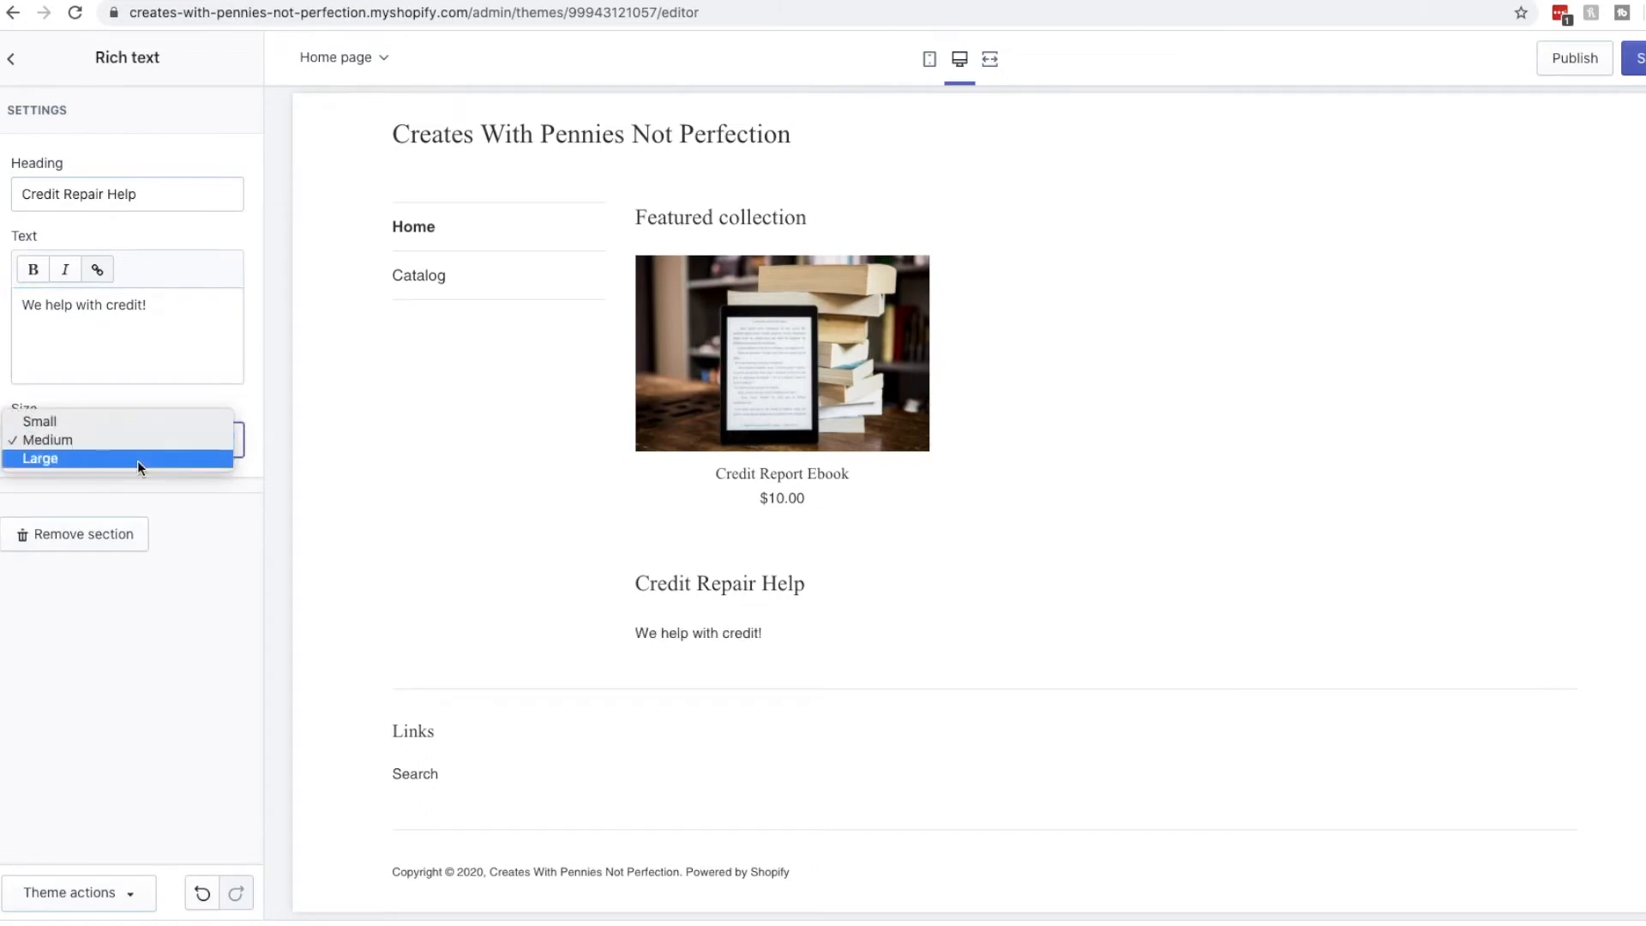
click(137, 459)
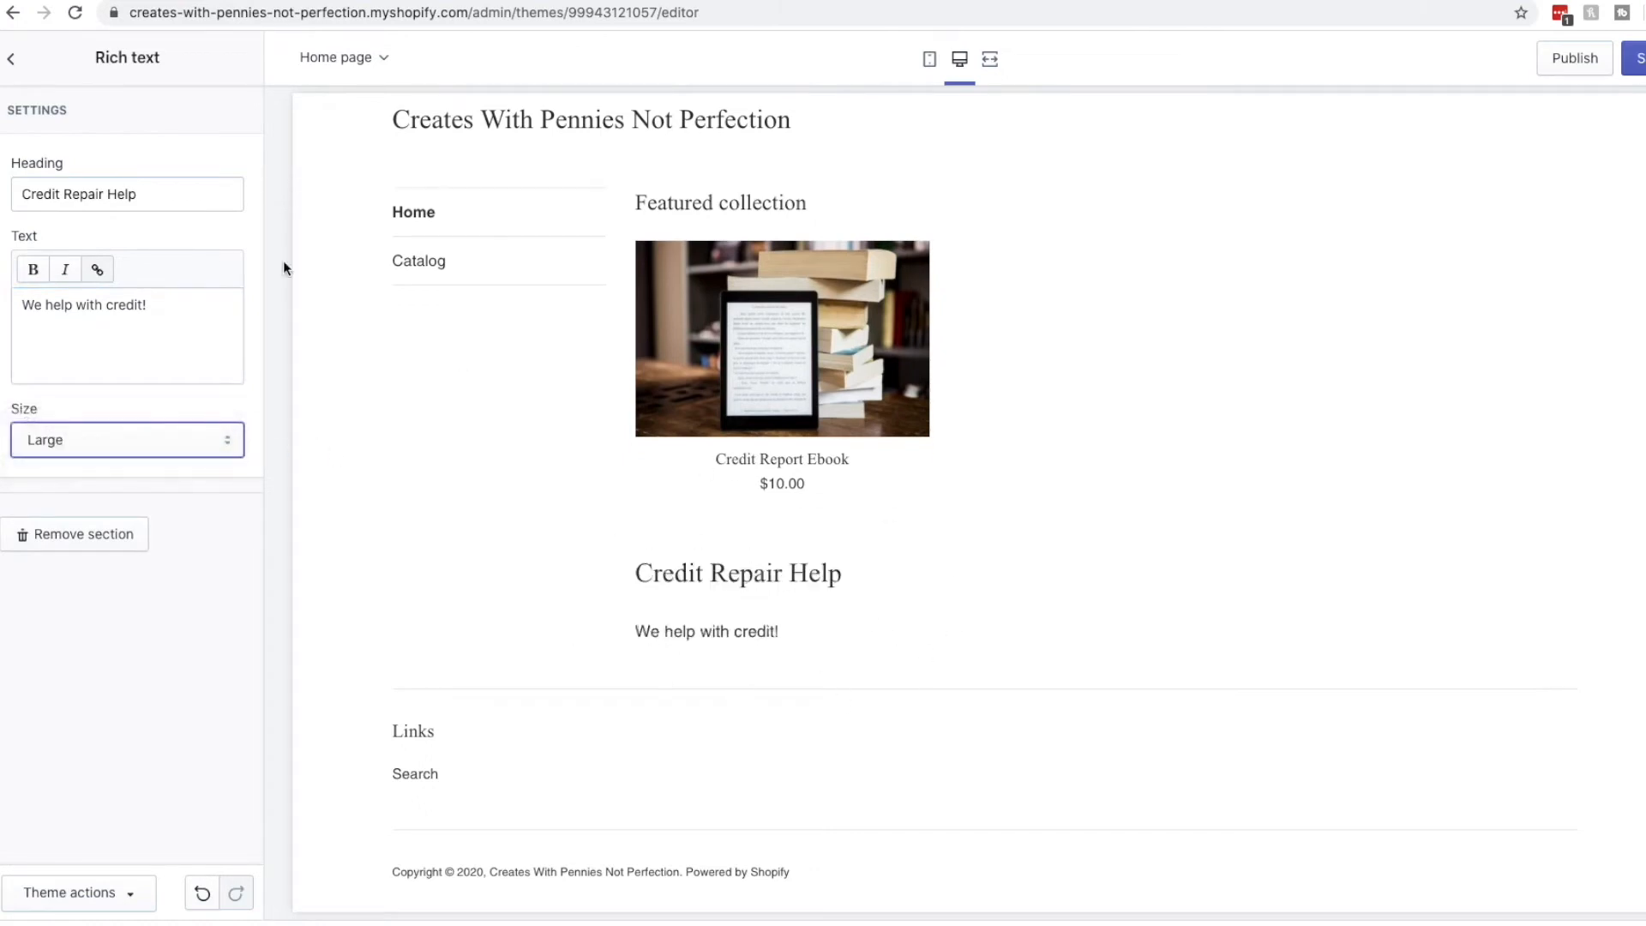
click(13, 62)
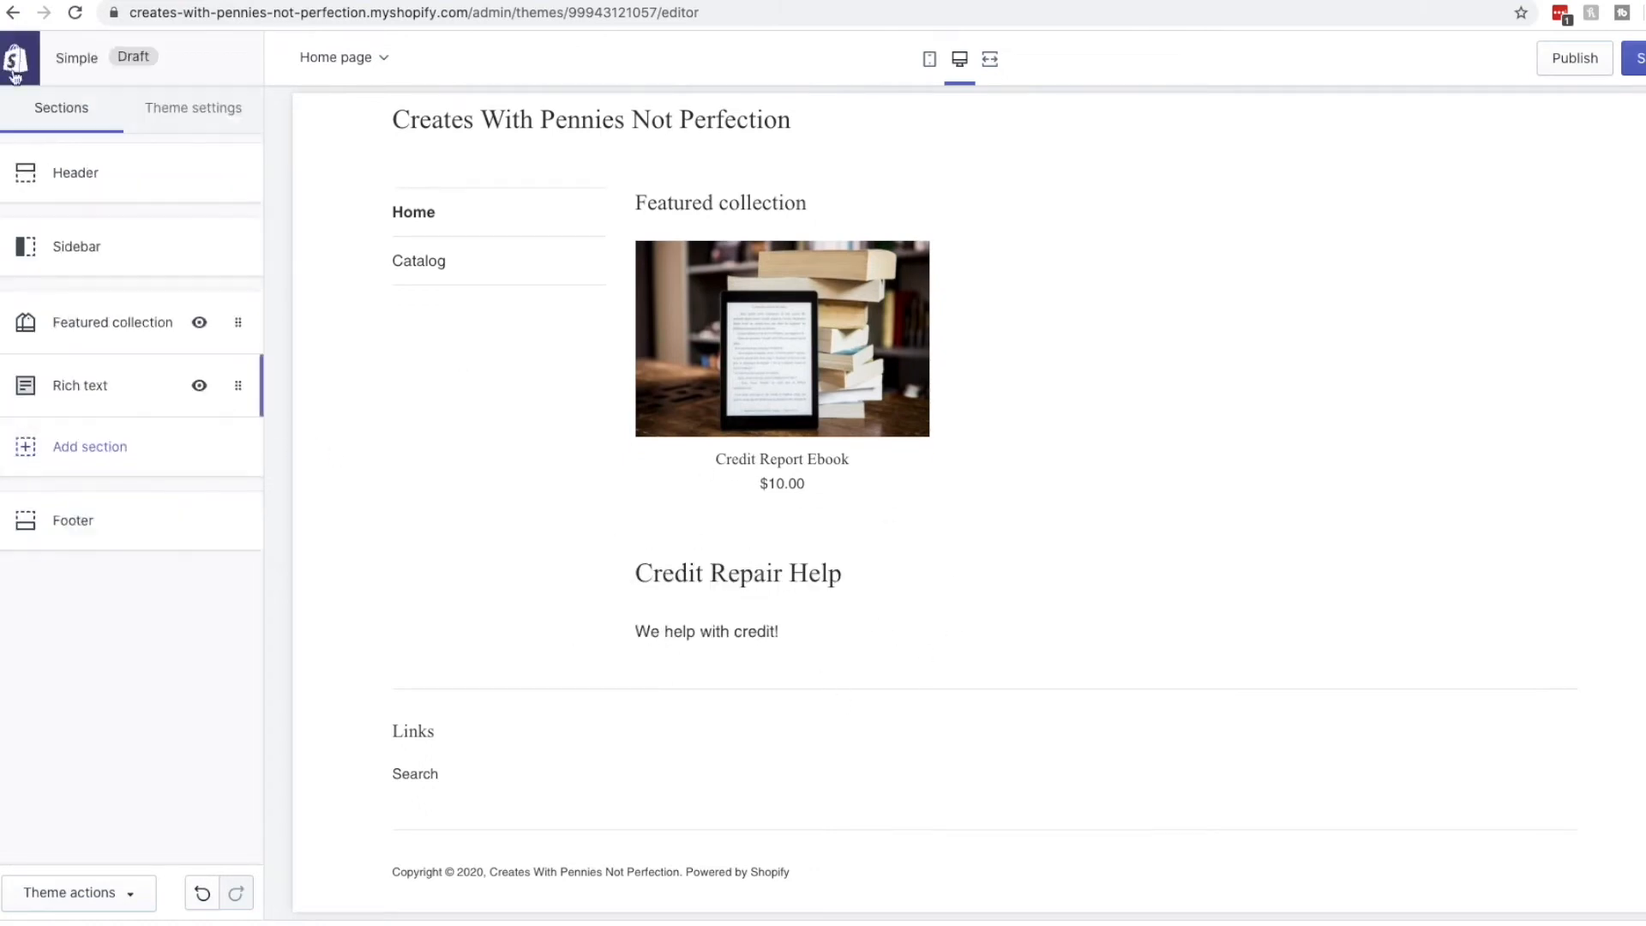
Turn on the header's announcement bar to preview it, and turn it back off.
click(89, 175)
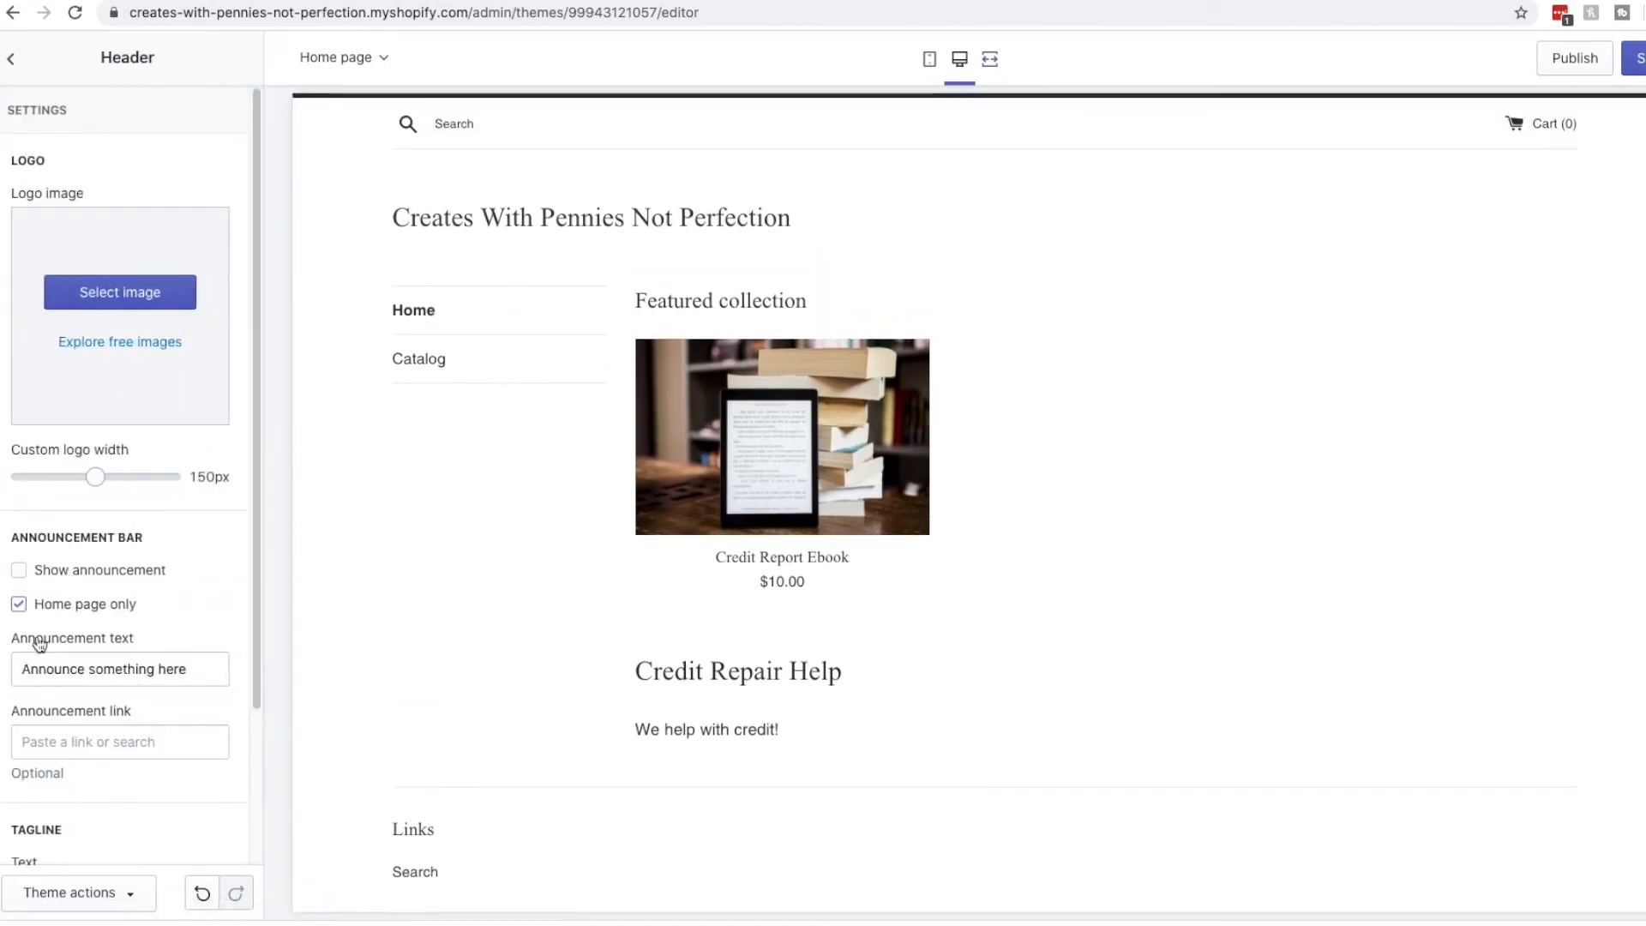
scroll(97, 661, down, 2)
click(89, 389)
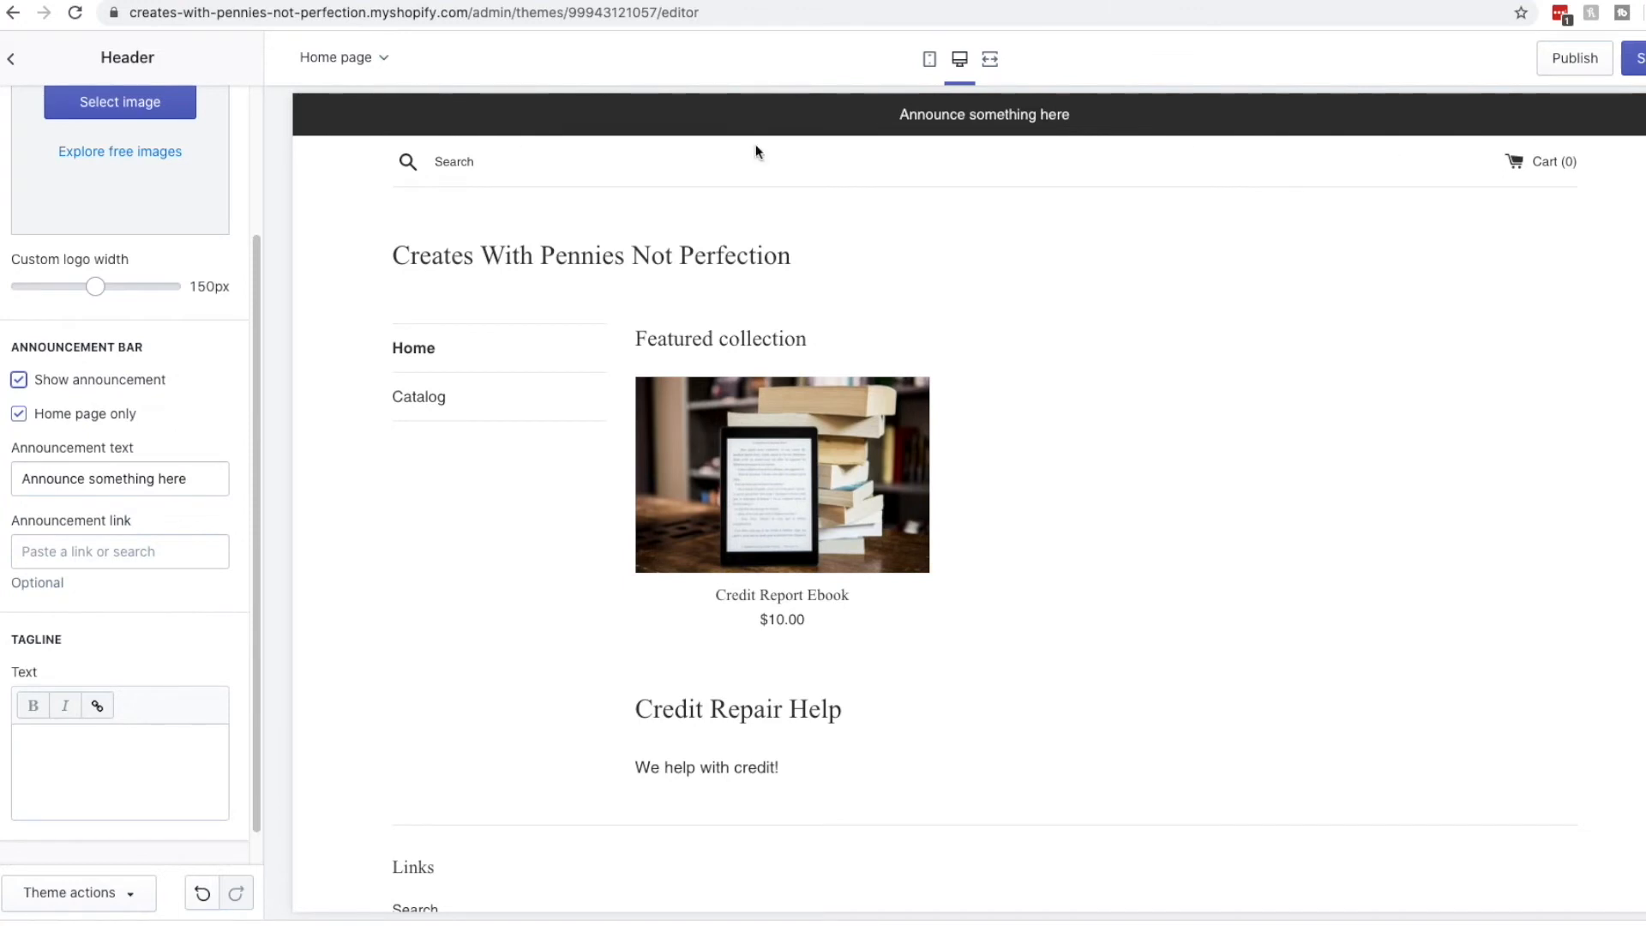
click(43, 380)
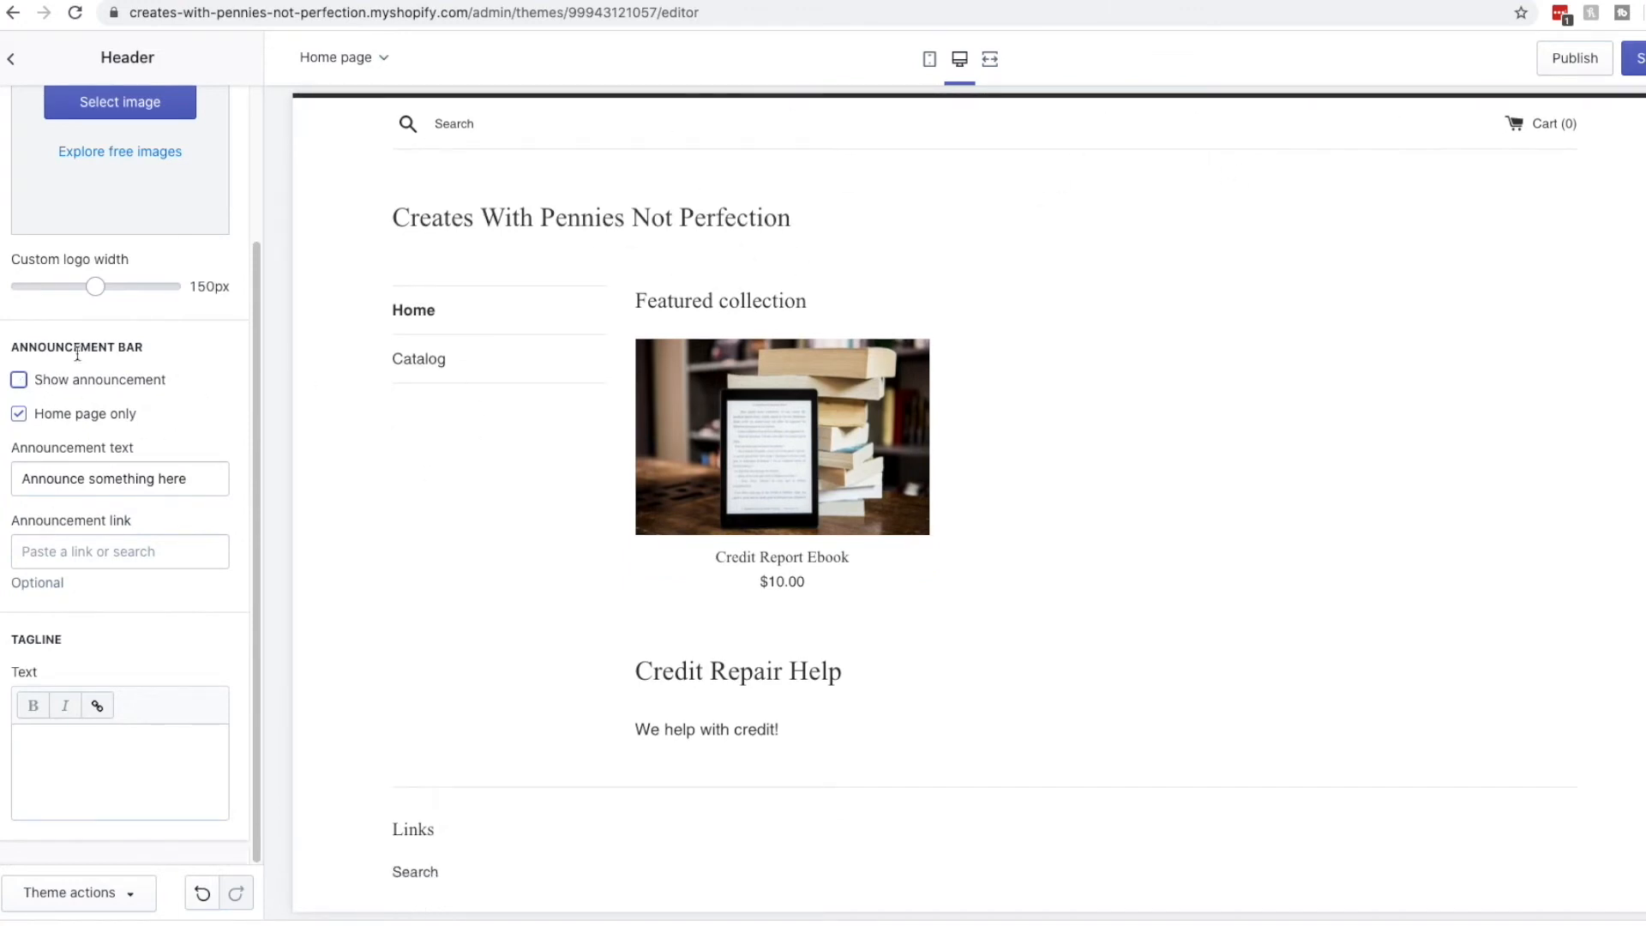
click(12, 65)
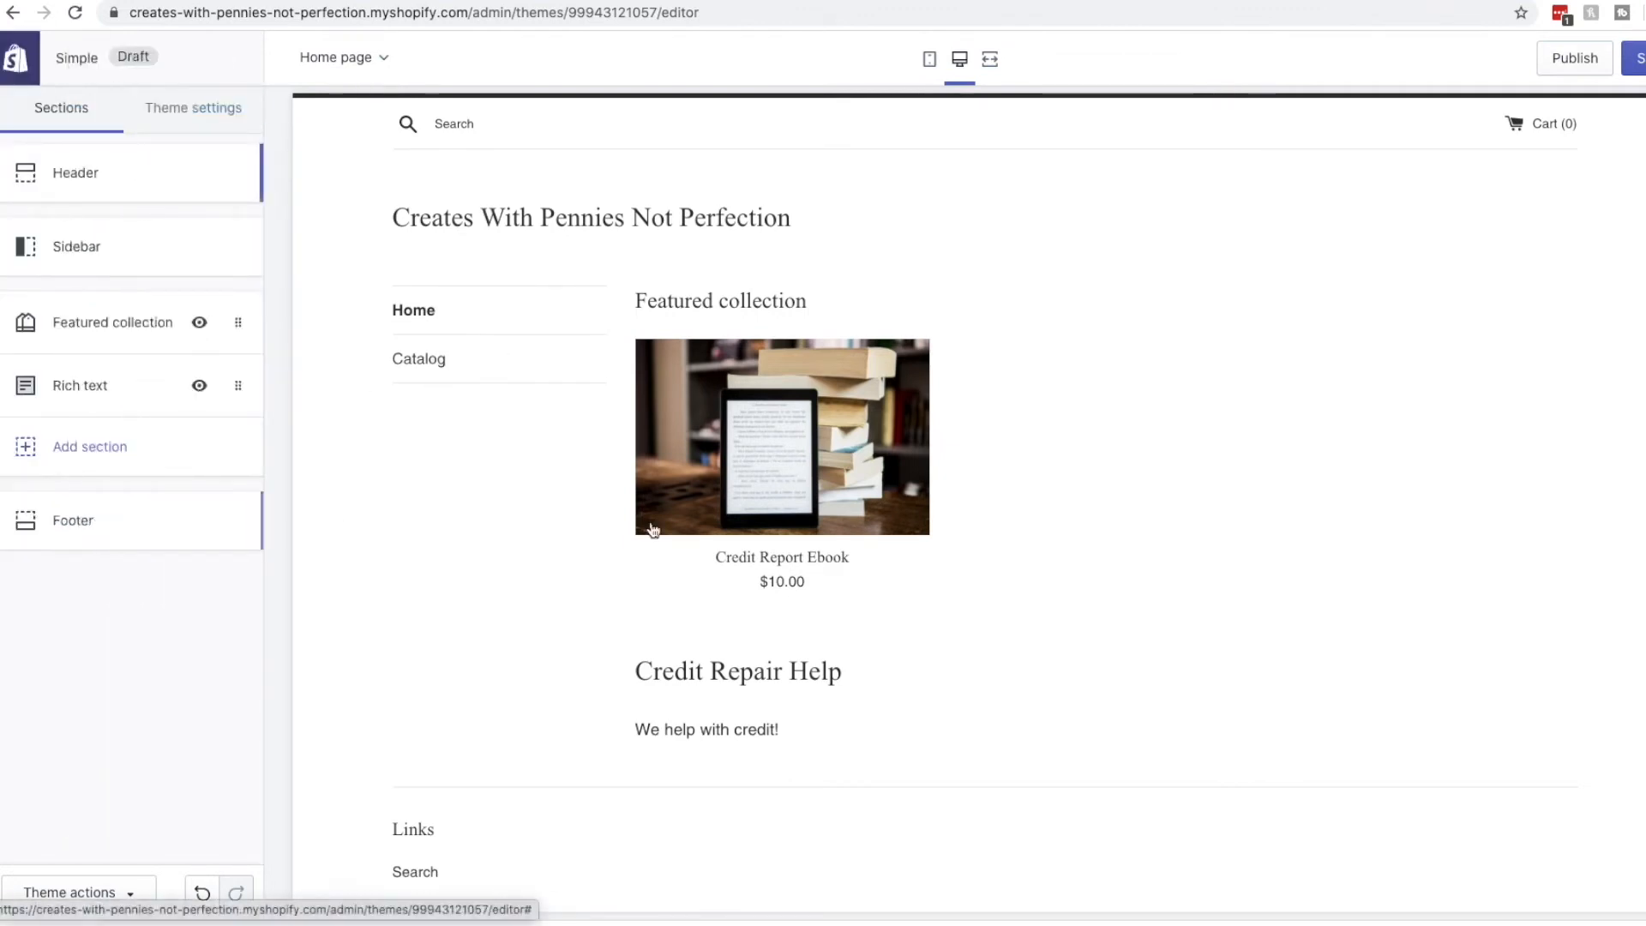
Check the footer's Links content and add a Newsletter signup block to the footer.
scroll(346, 532, down, 2)
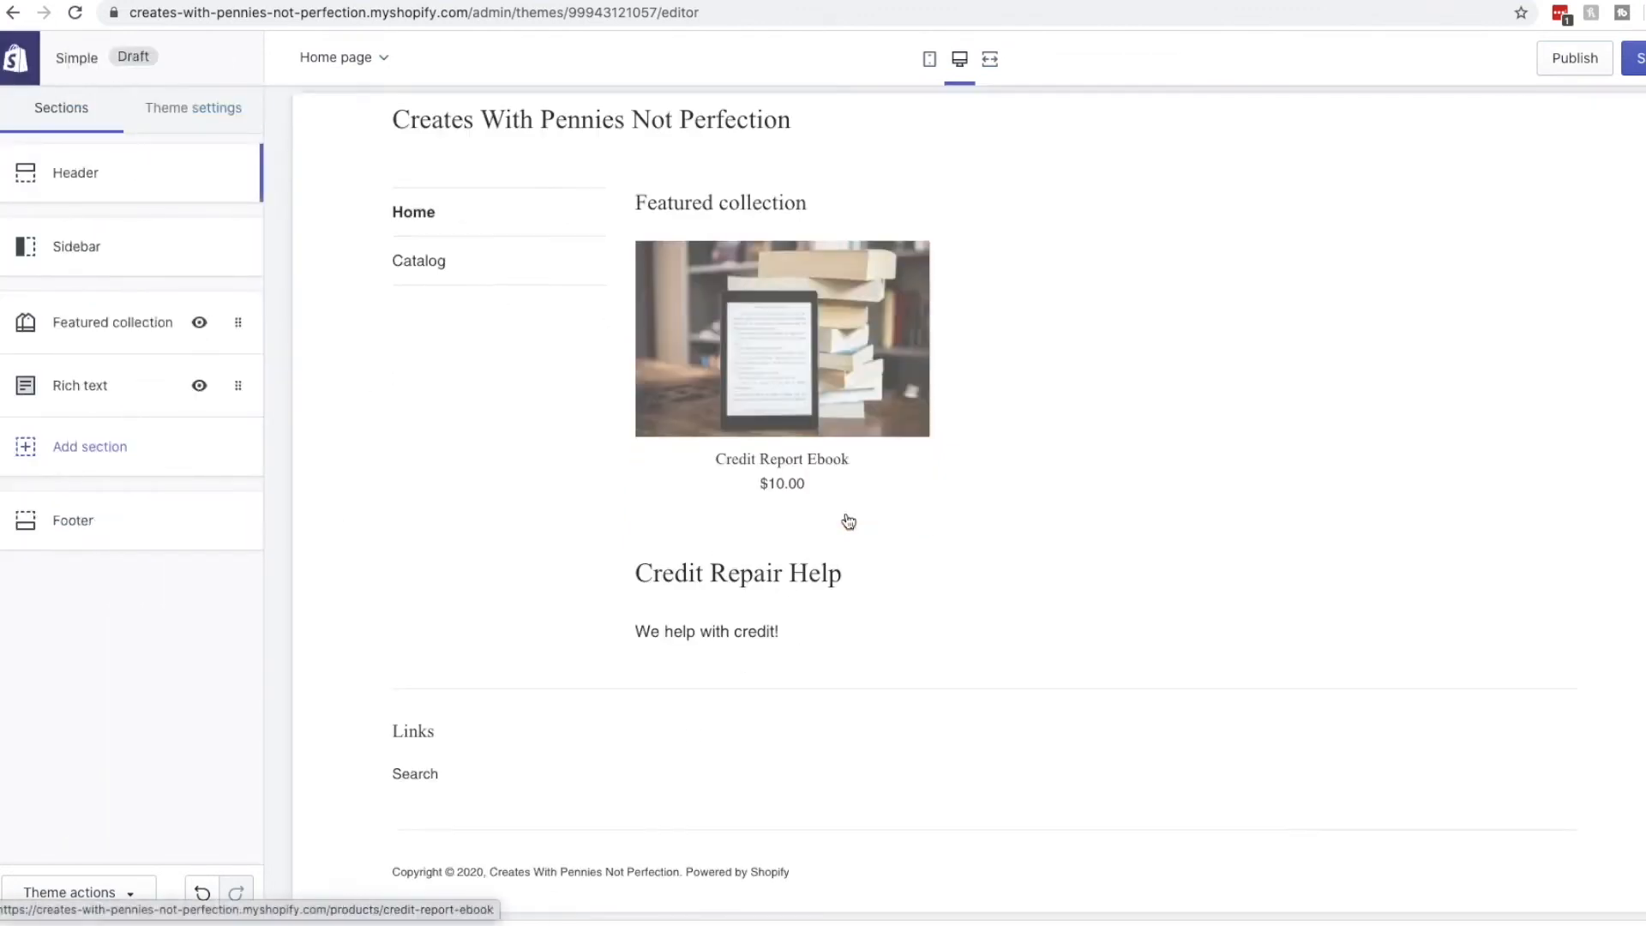
click(77, 520)
click(19, 270)
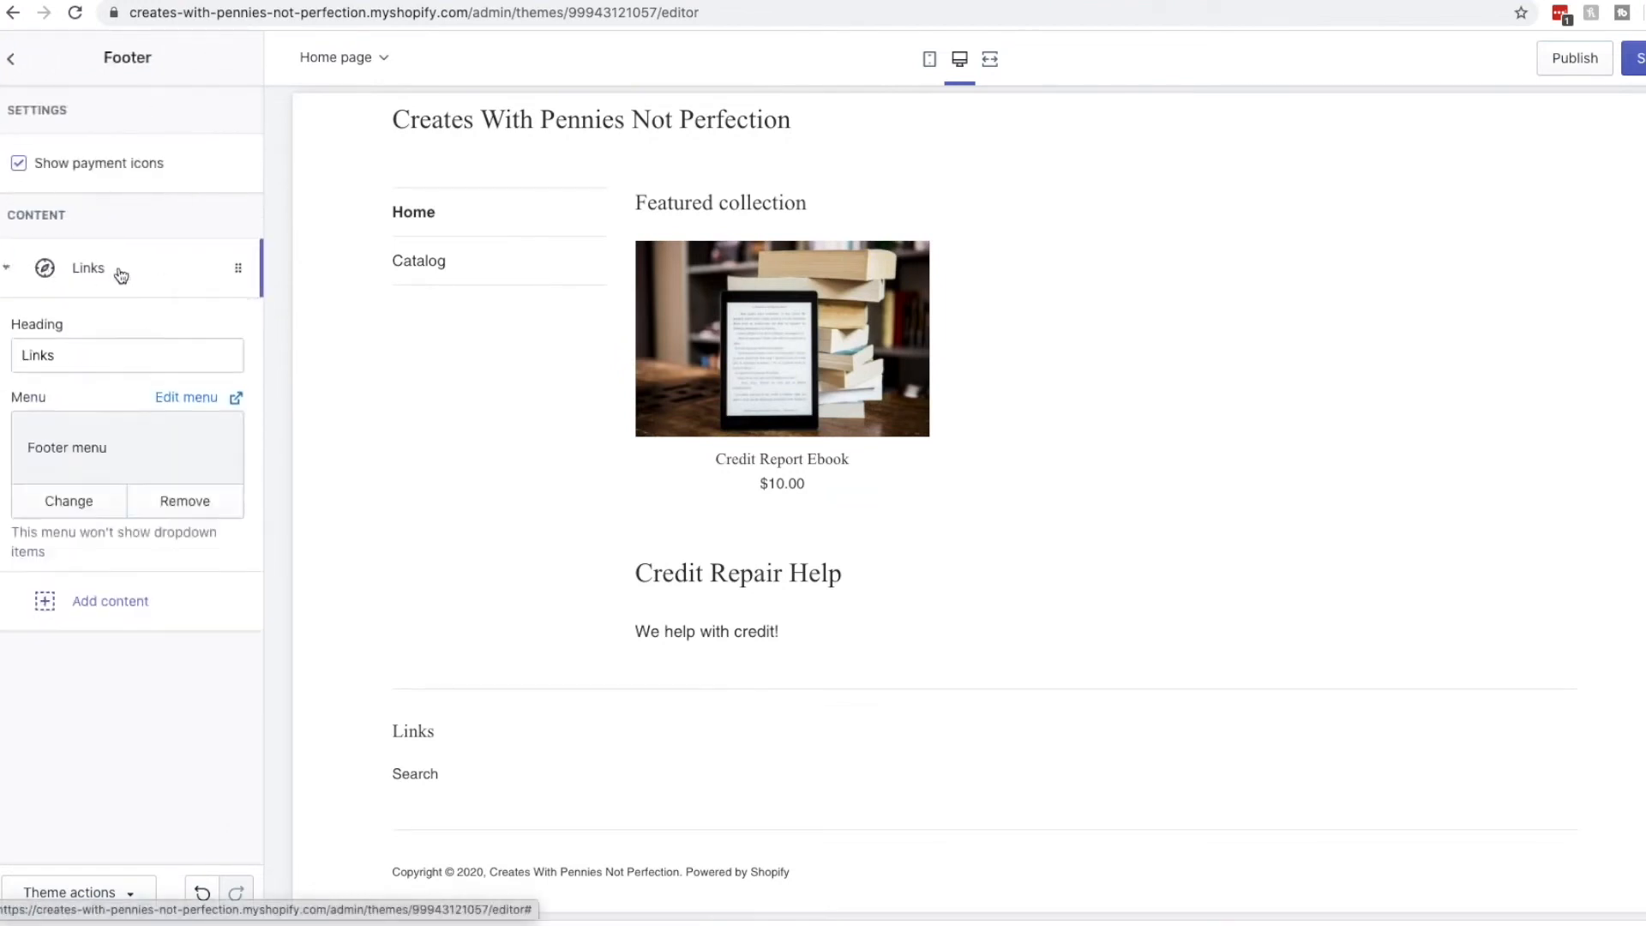
click(12, 271)
click(103, 330)
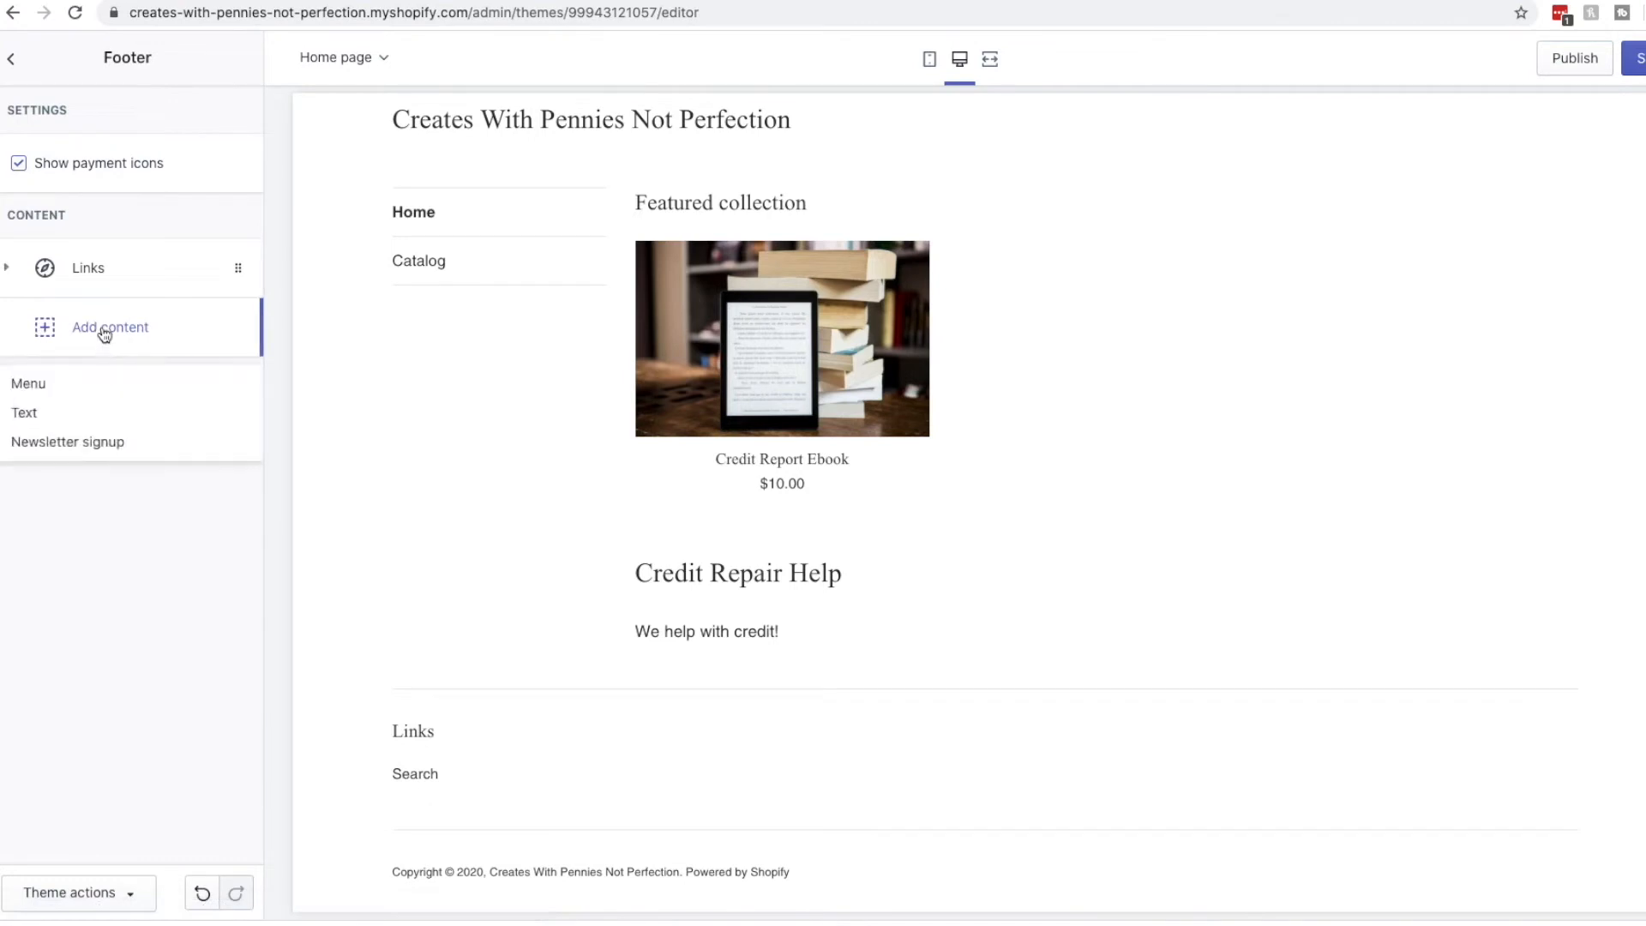
click(60, 441)
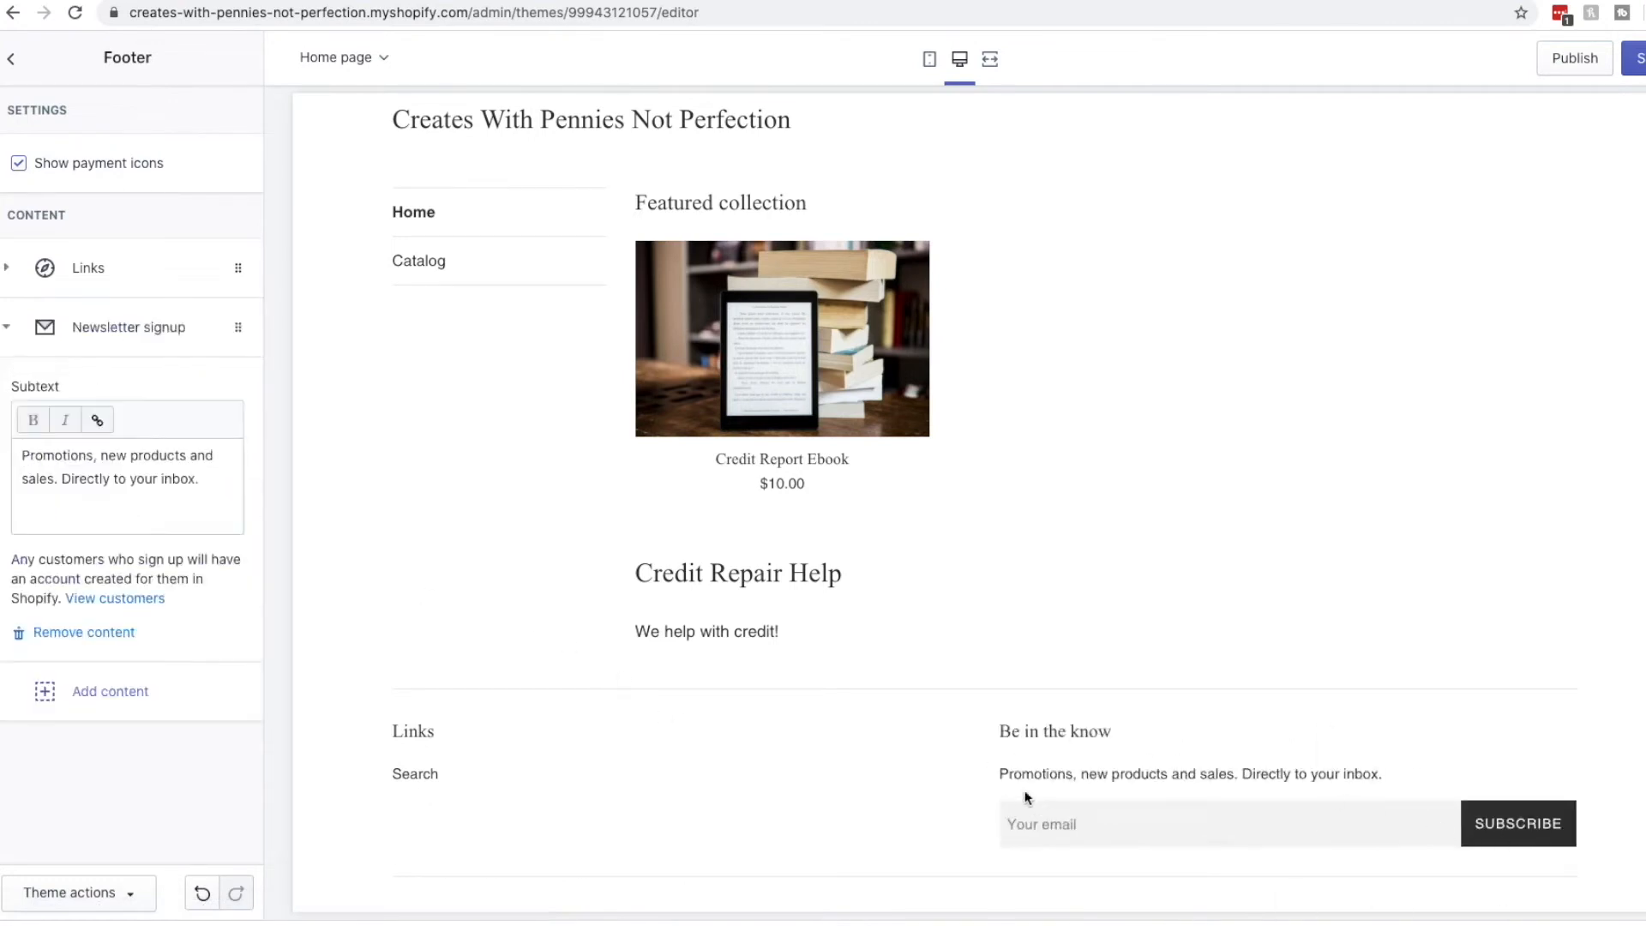
click(12, 59)
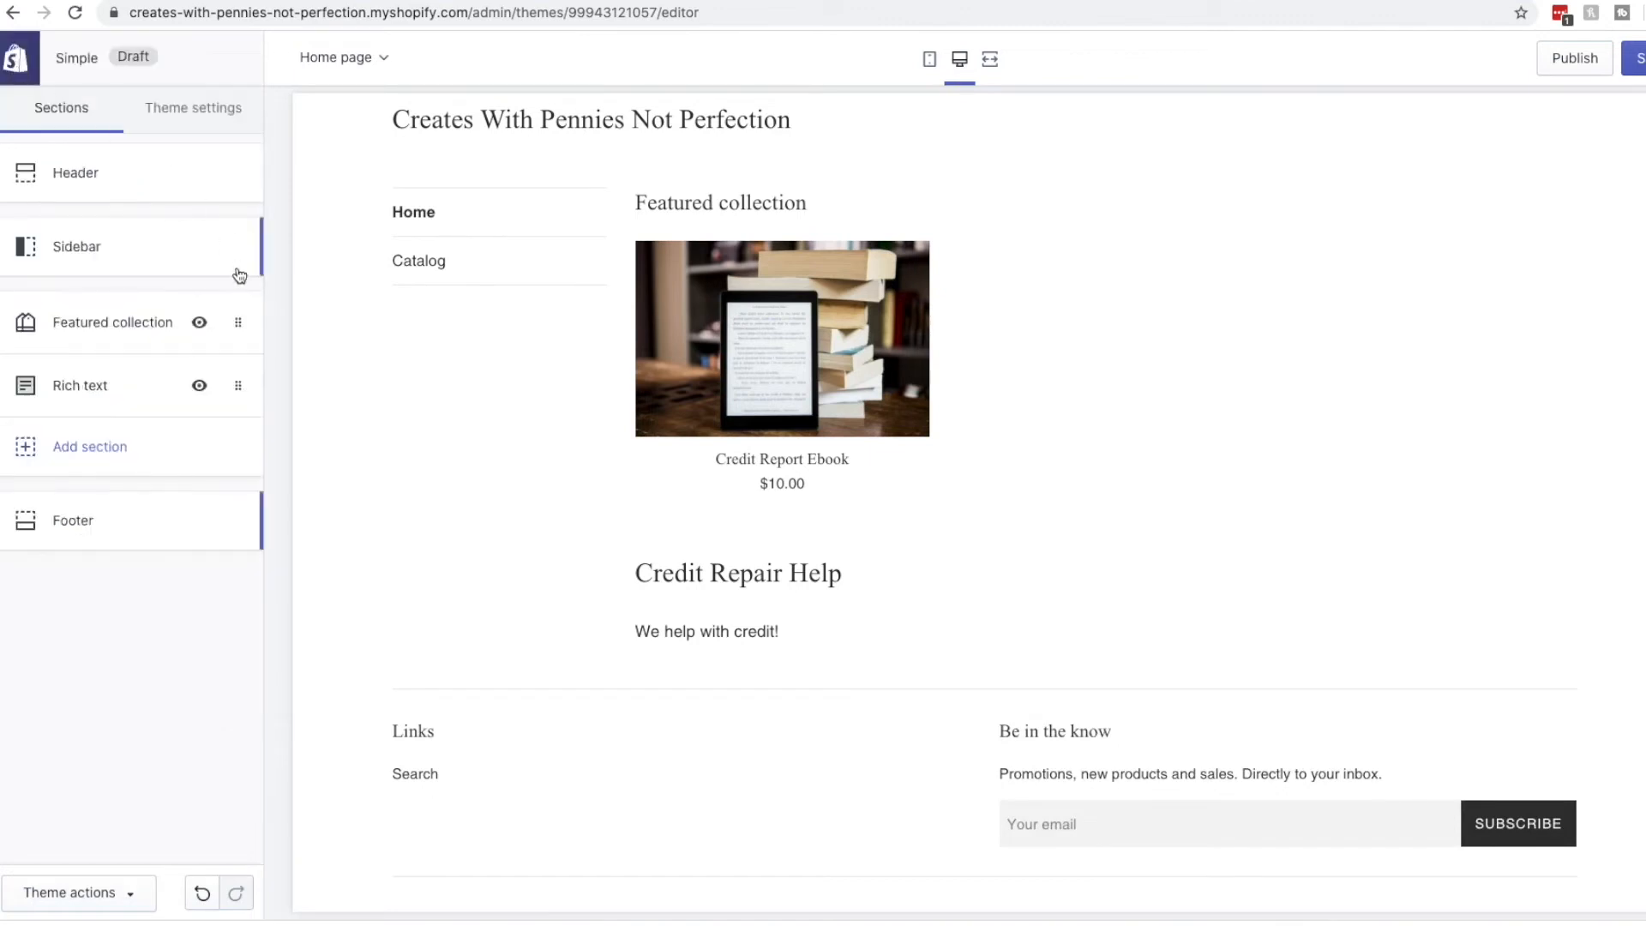
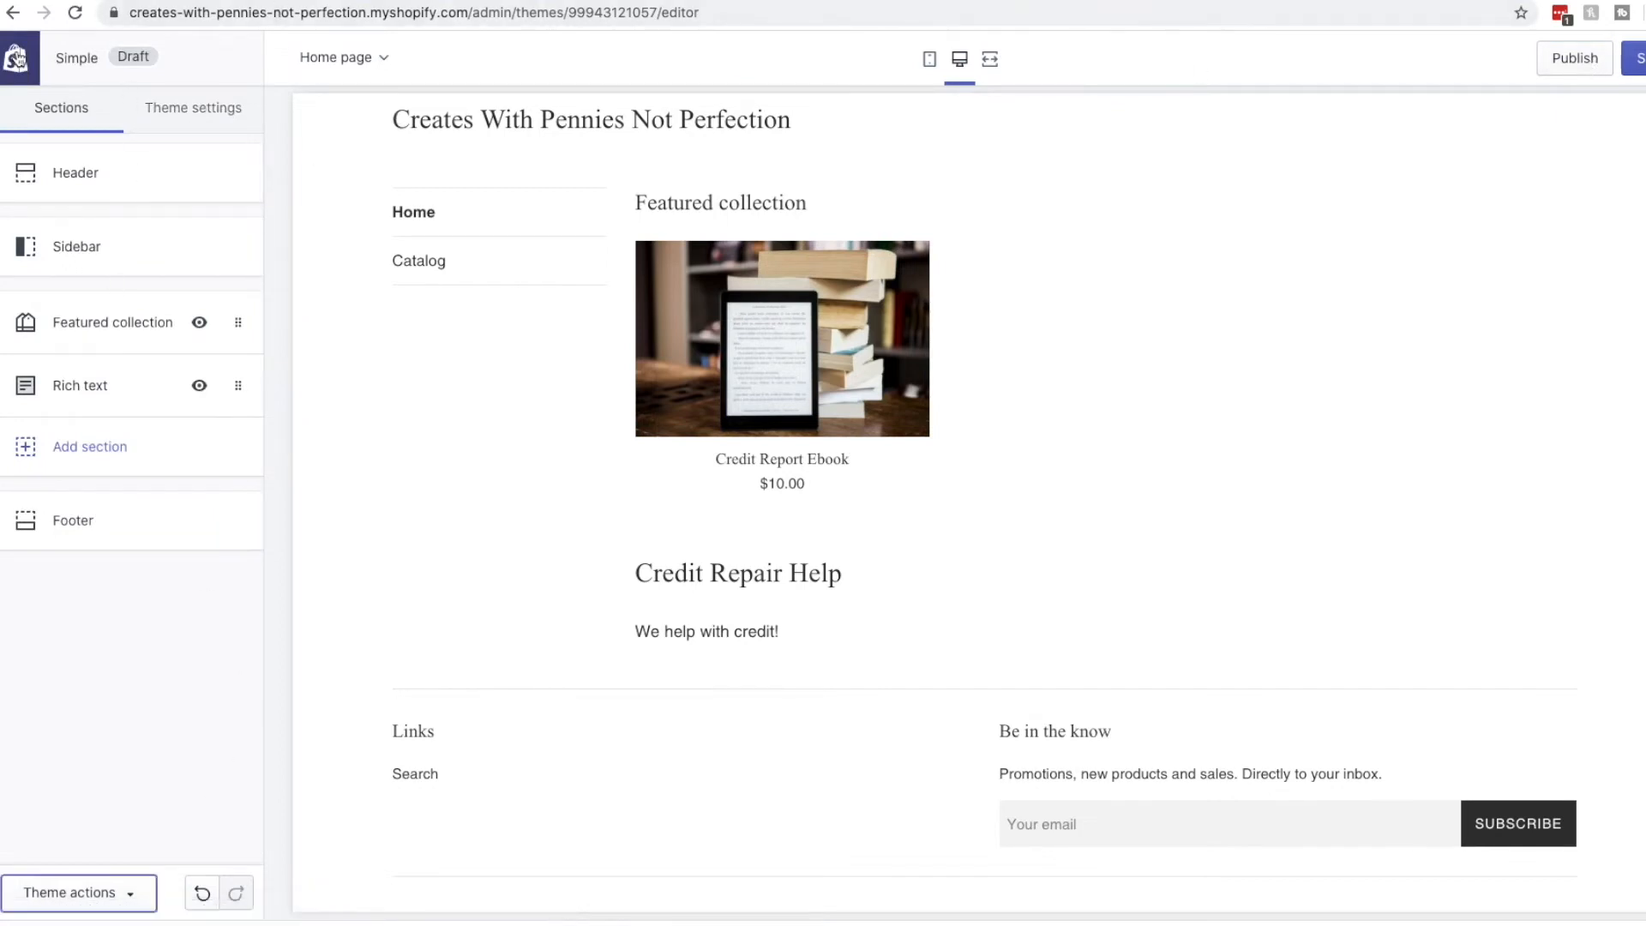
Leave the Simple theme's editor without saving and add the free Minimal theme to the theme library.
click(15, 59)
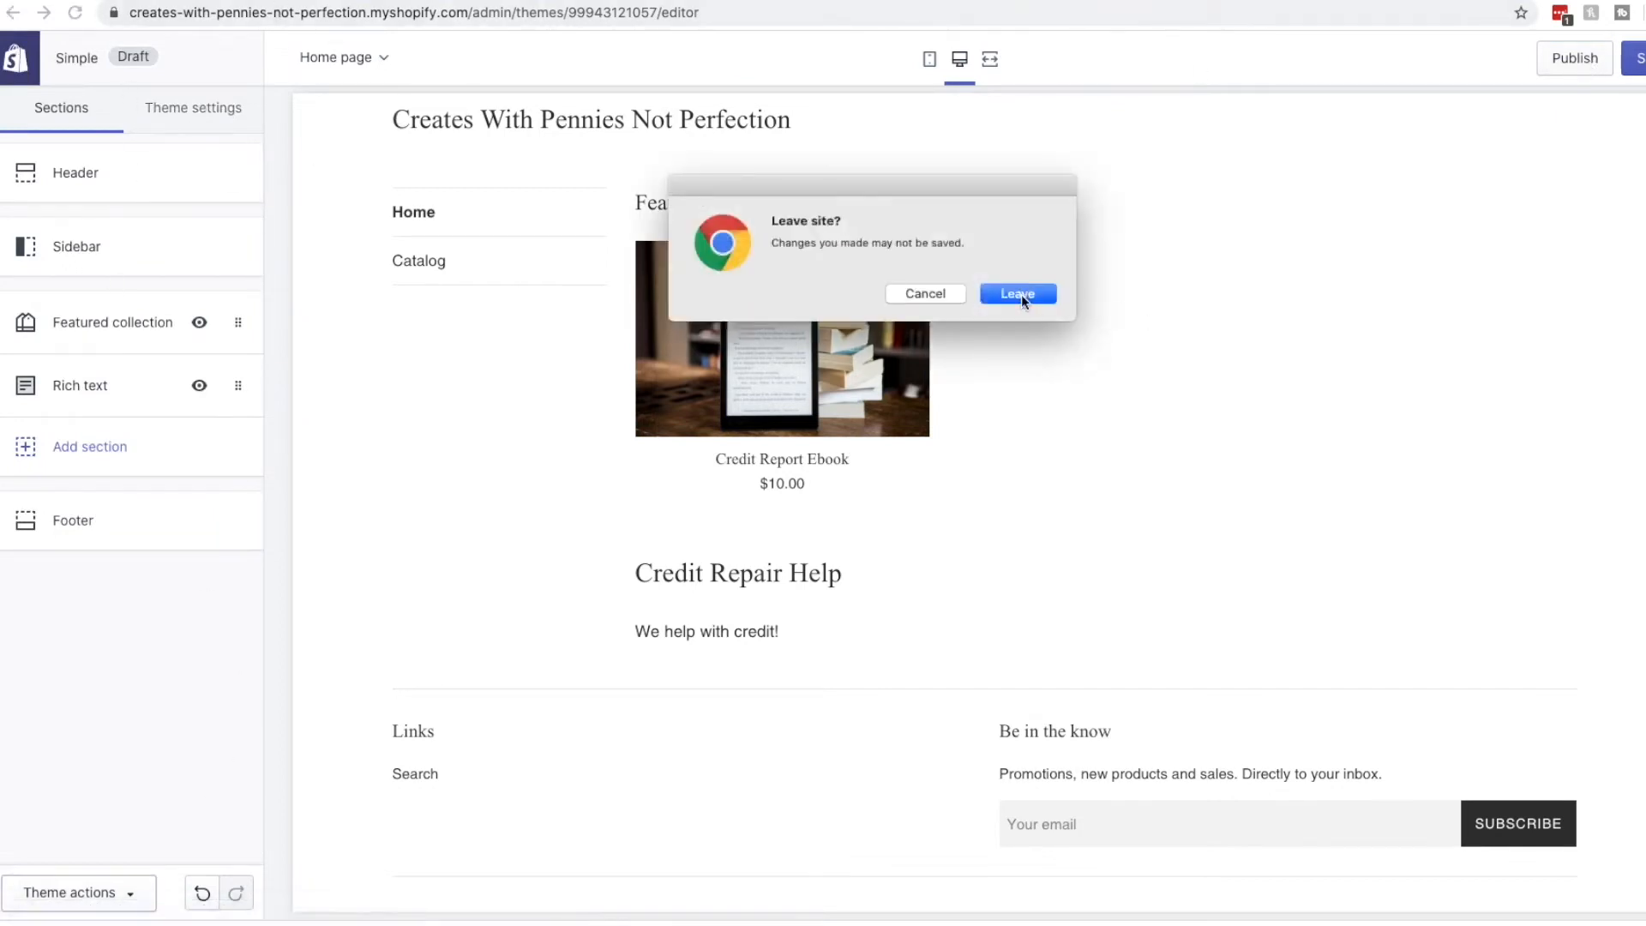
click(1019, 294)
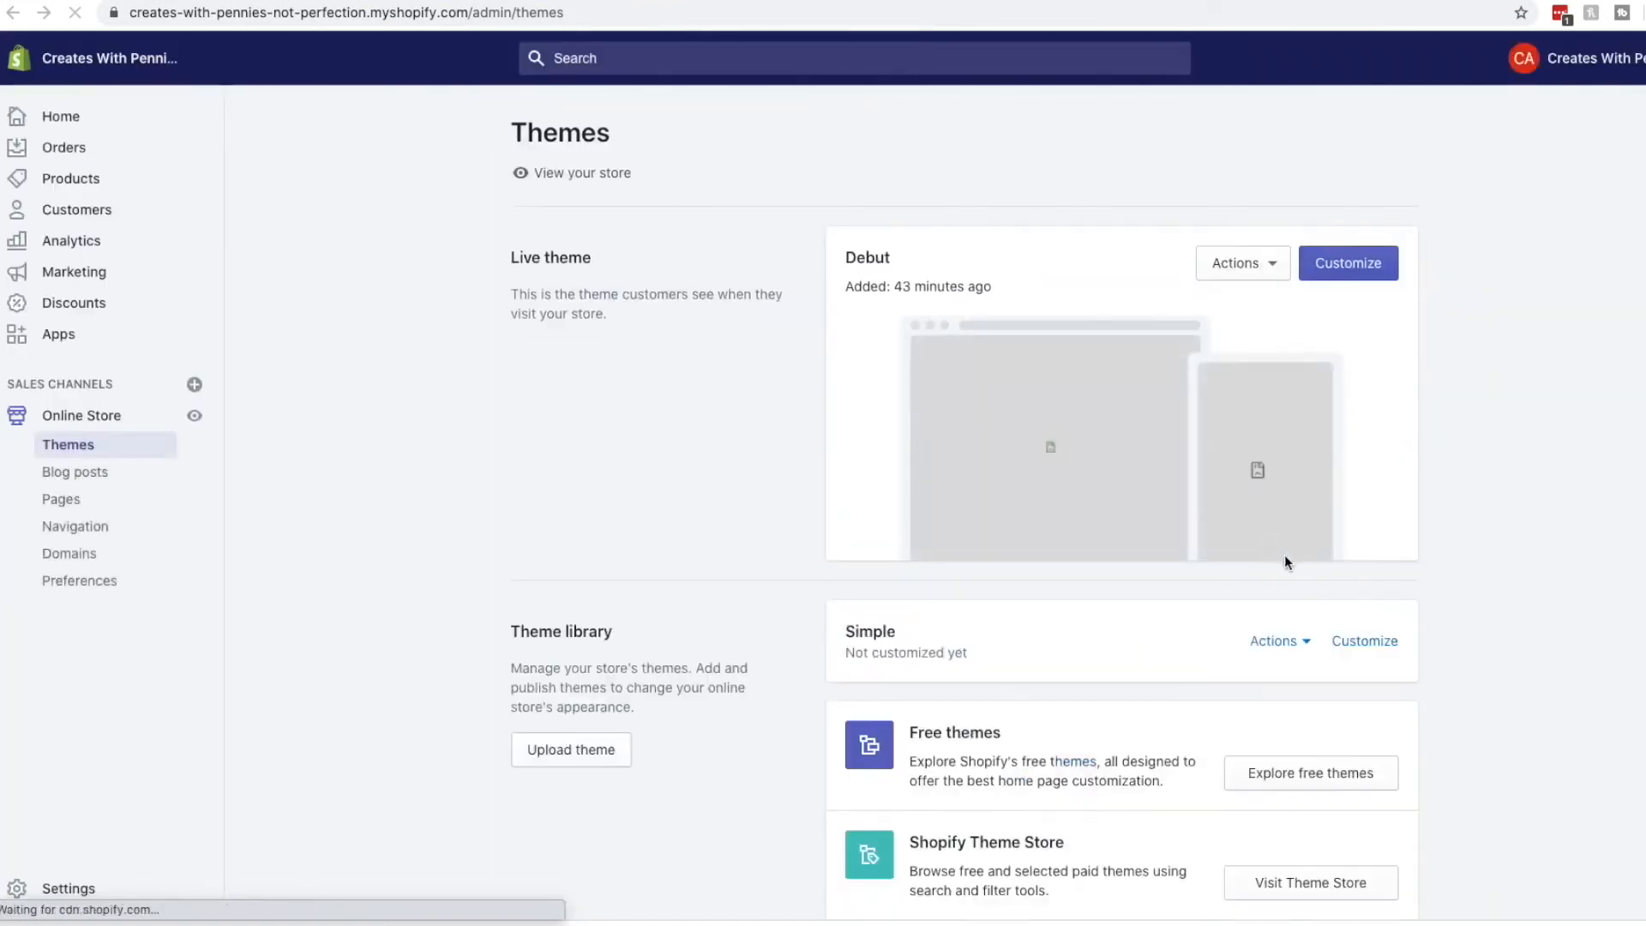
scroll(1303, 562, down, 2)
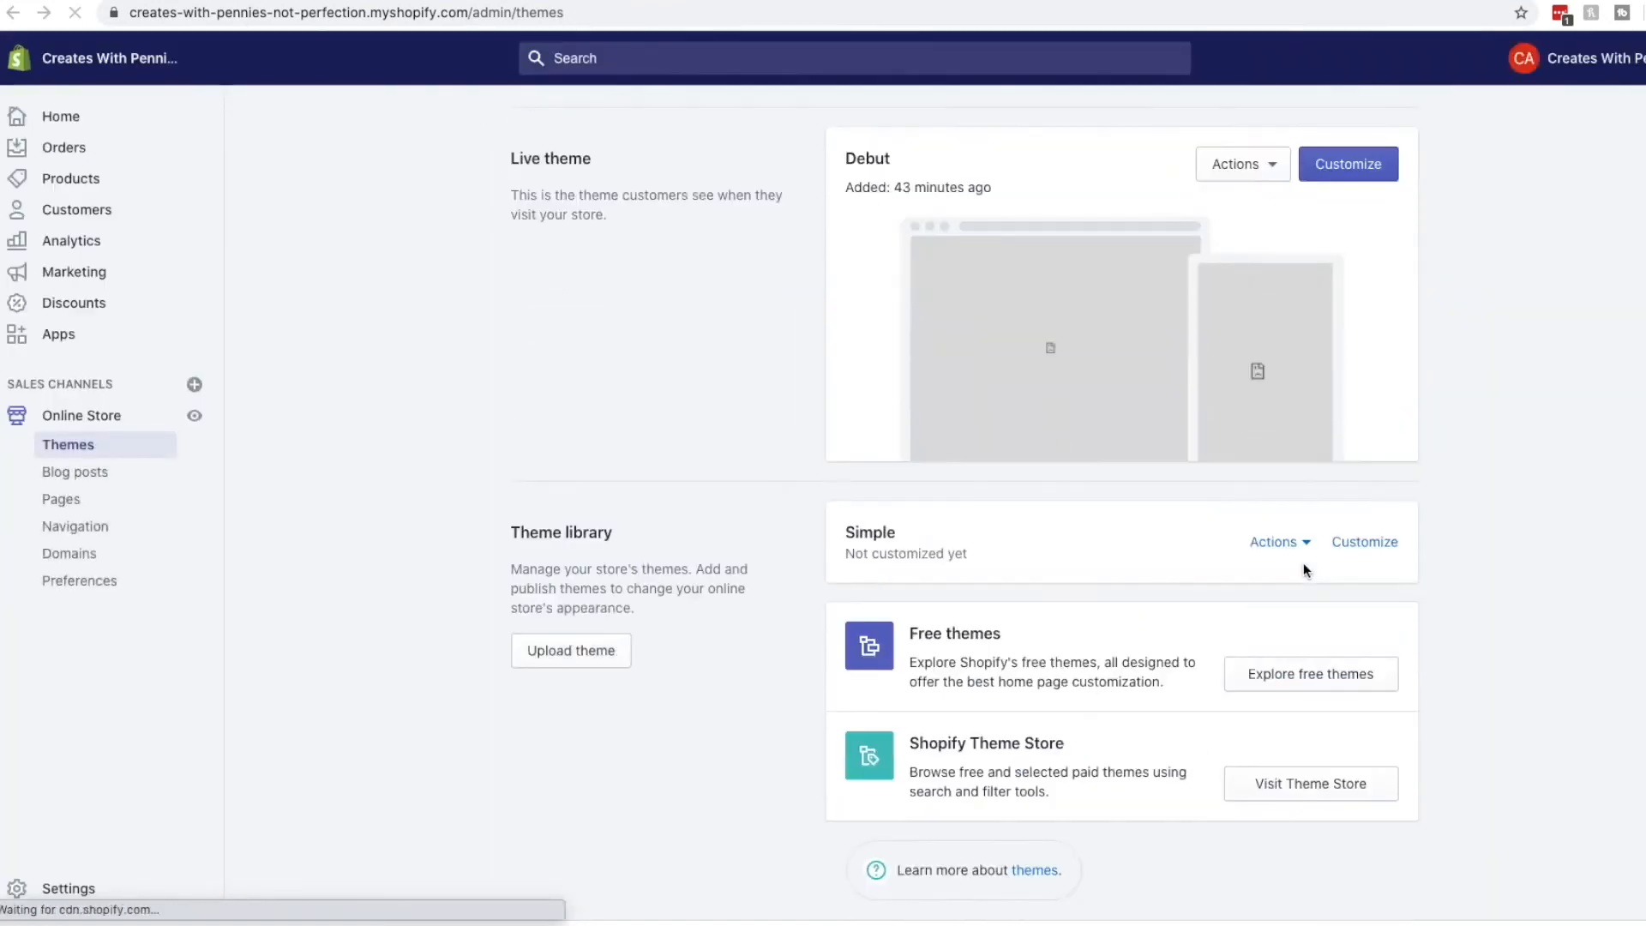
click(1314, 674)
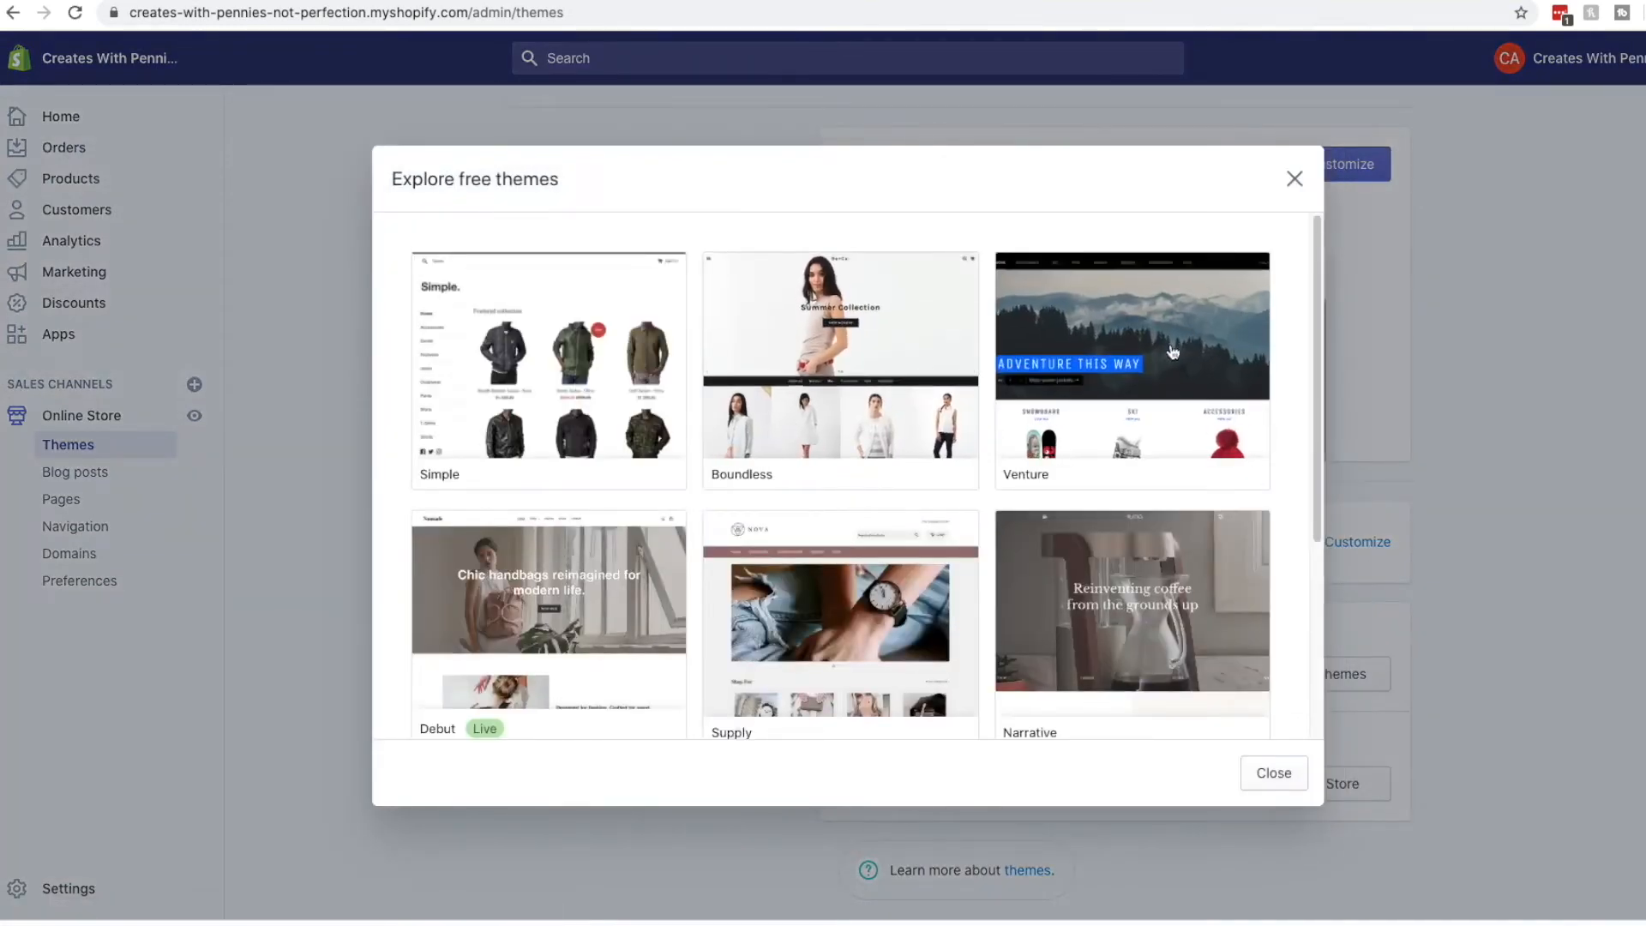
scroll(934, 490, down, 4)
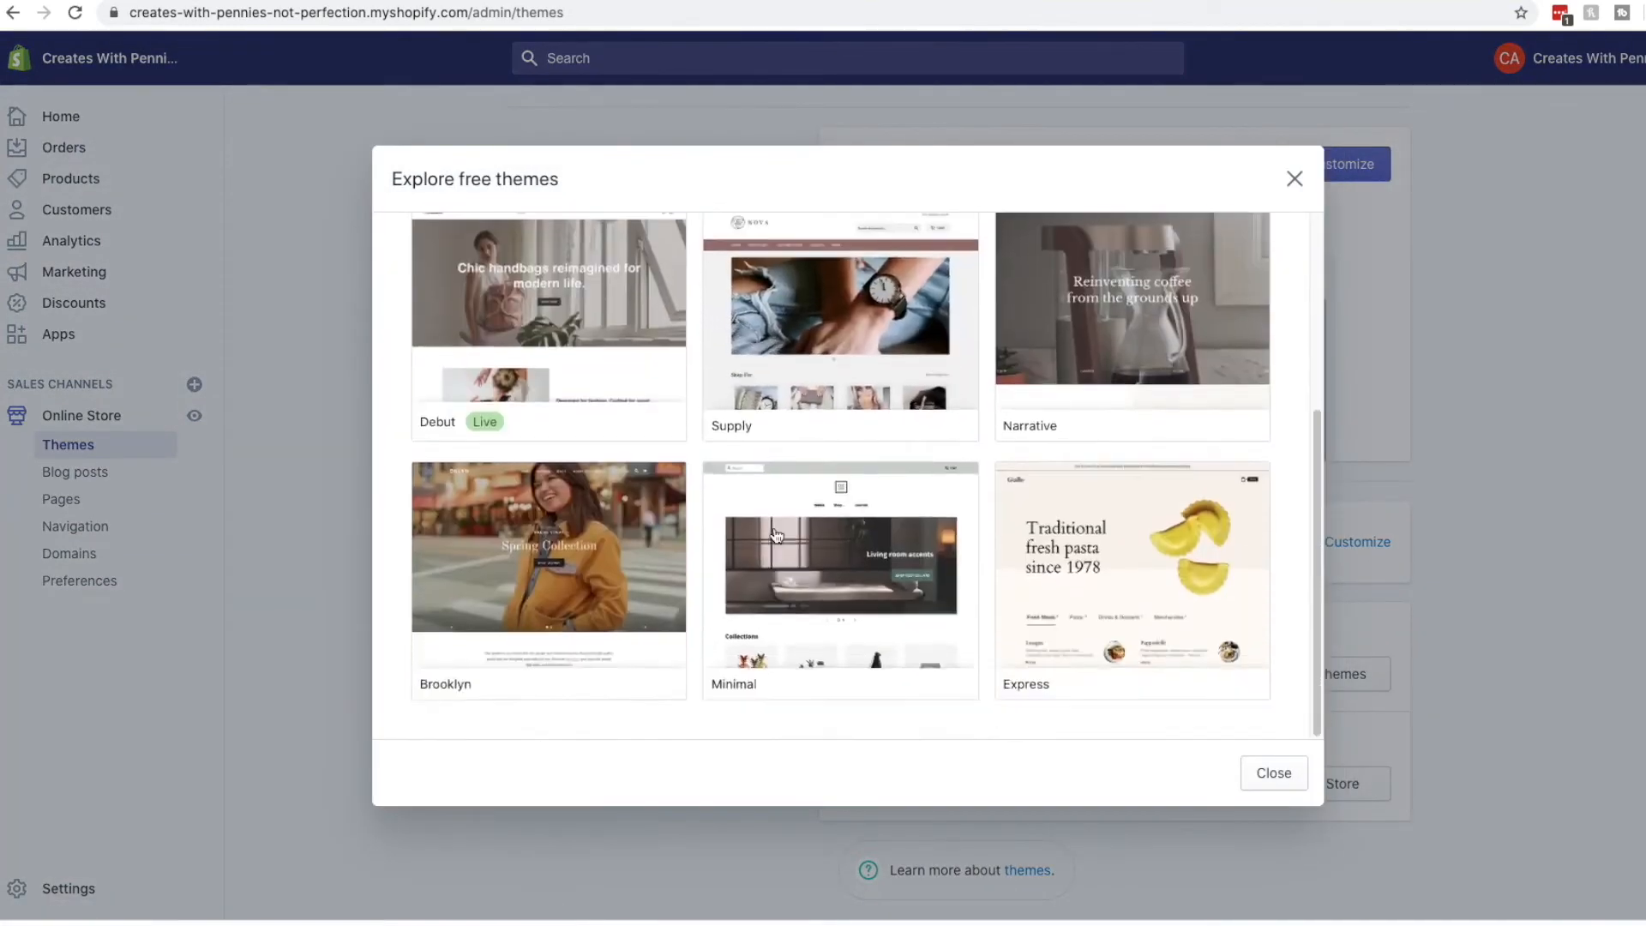
click(776, 534)
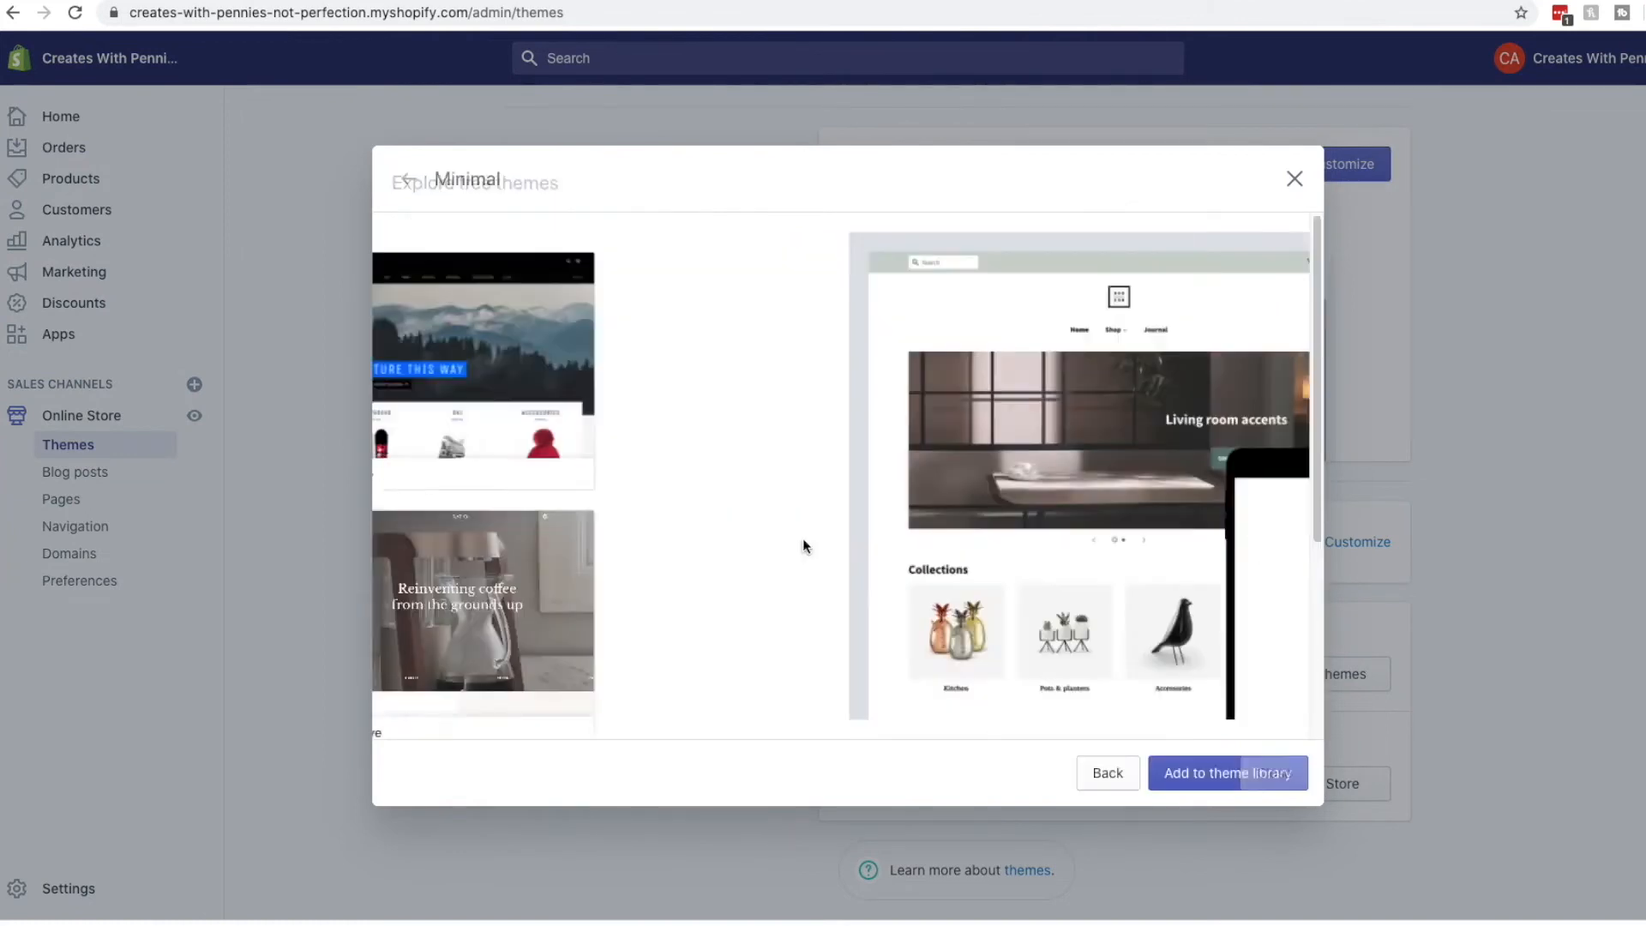
click(1294, 779)
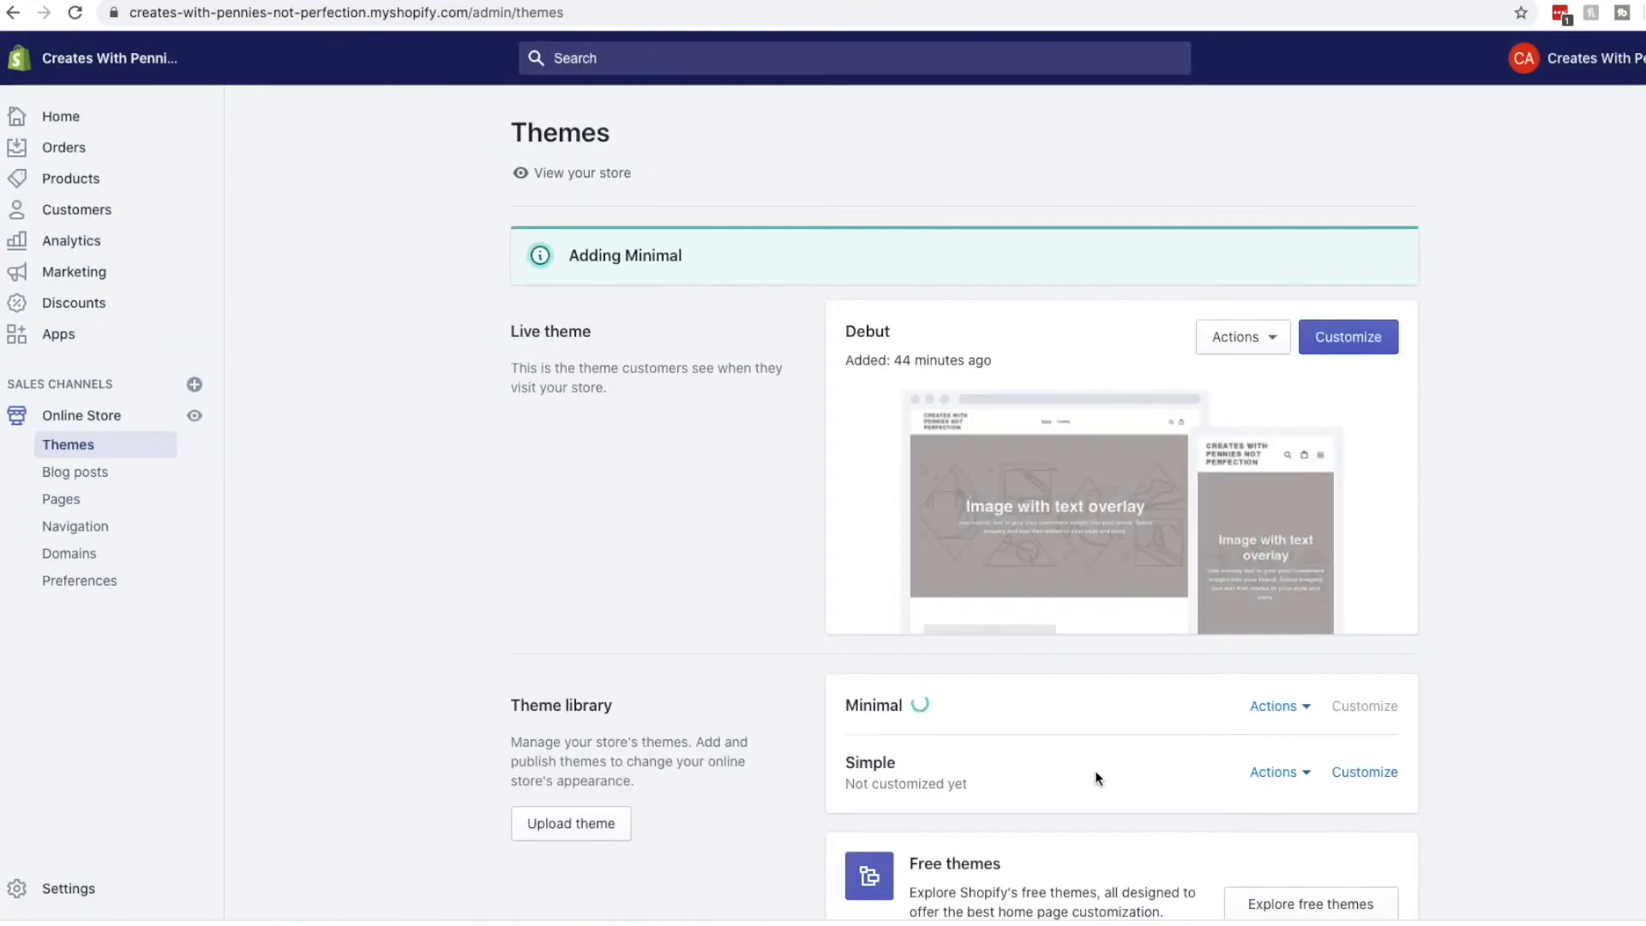
Open the Minimal theme for customization and look over its home page layout.
click(1307, 708)
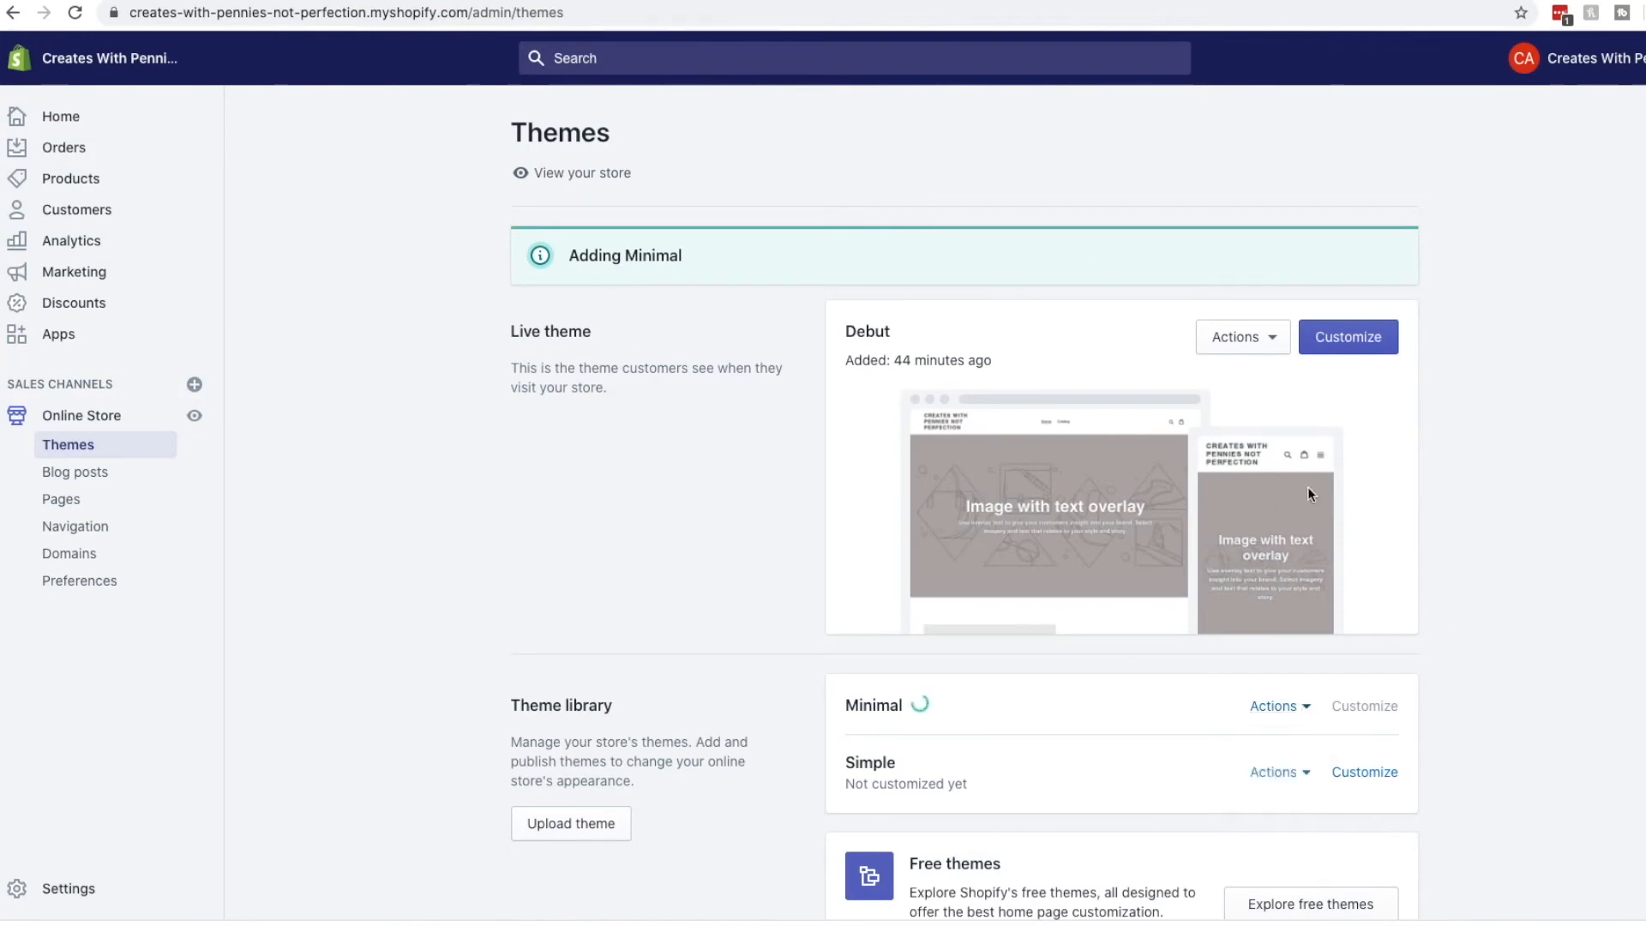
scroll(1268, 677, down, 1)
scroll(1269, 678, down, 3)
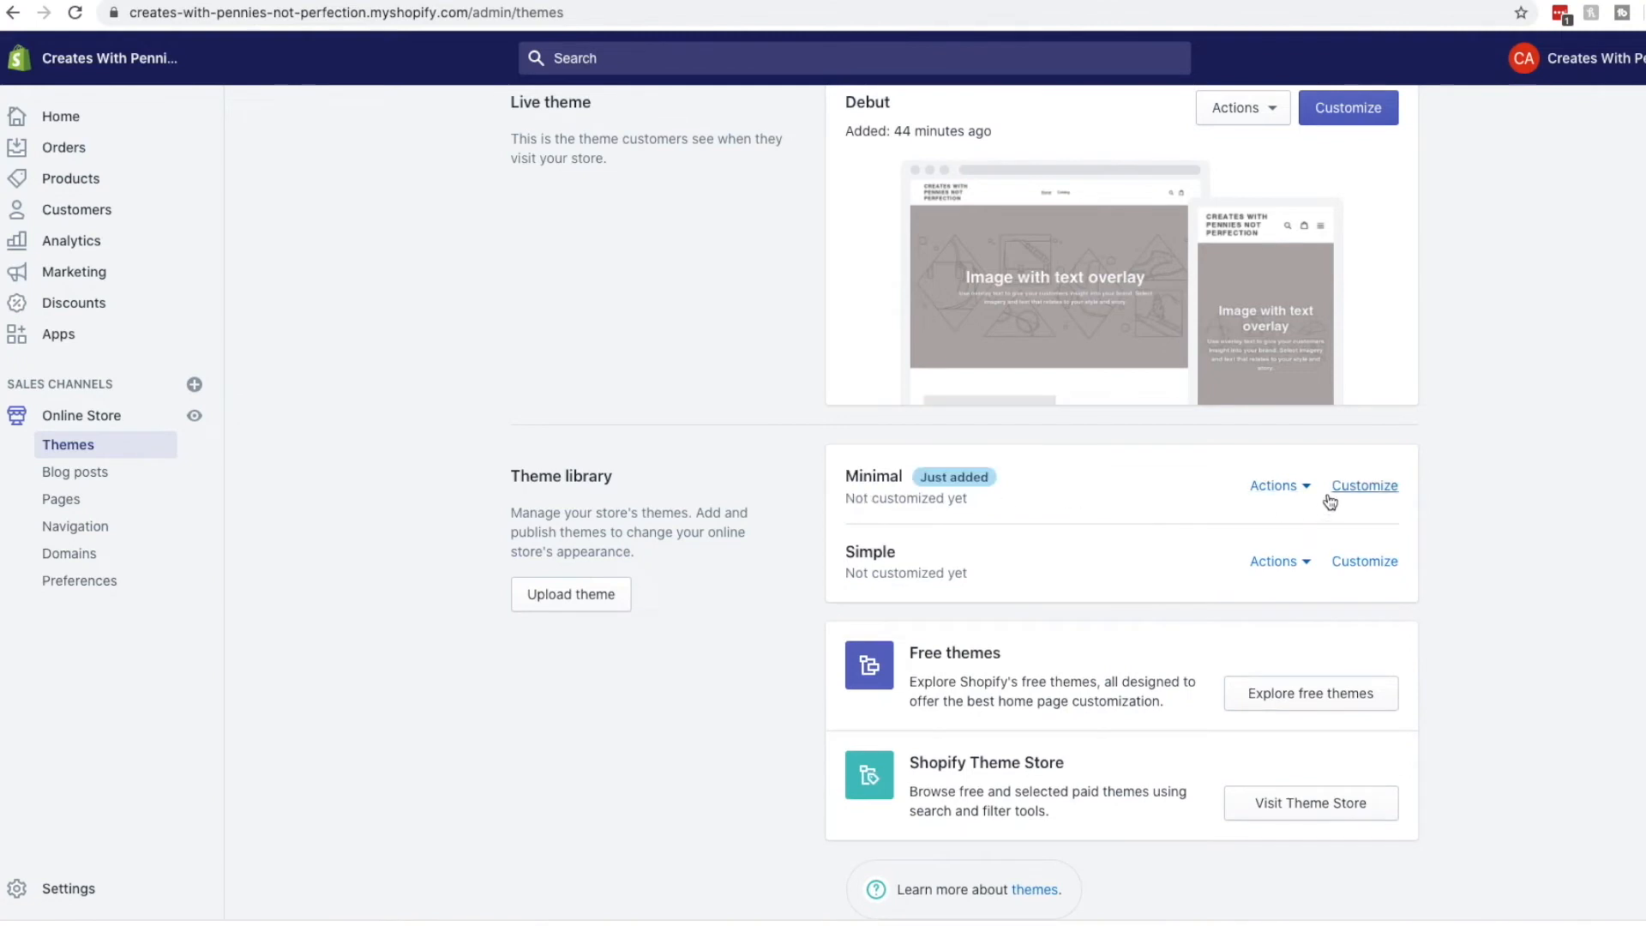
click(1329, 496)
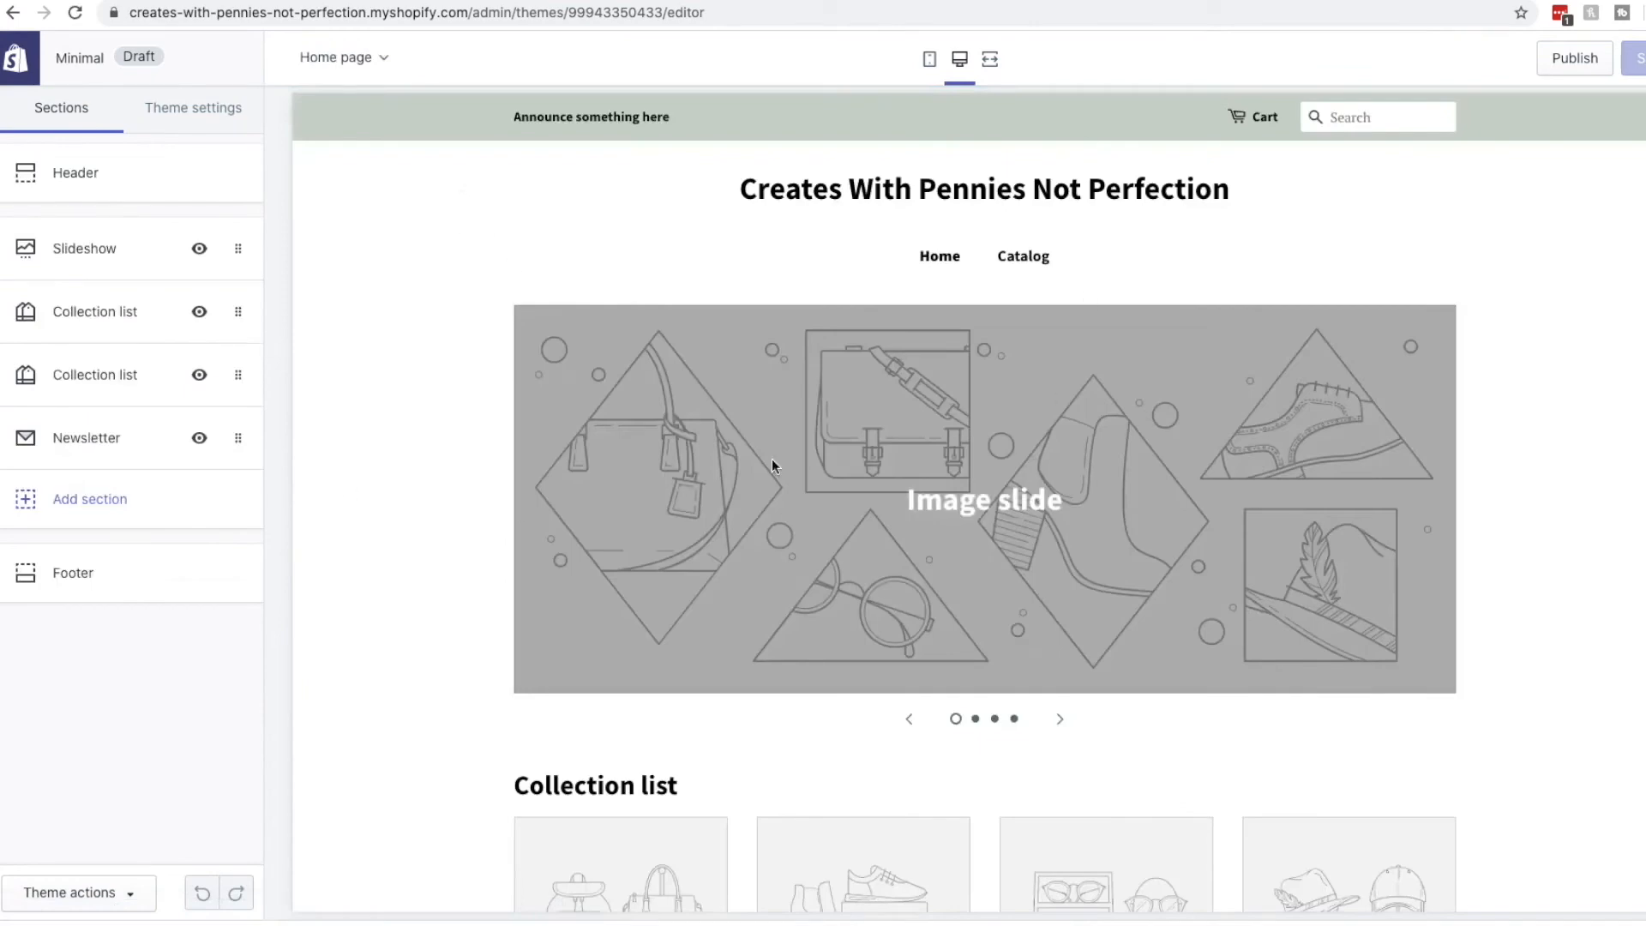
scroll(772, 459, down, 5)
scroll(772, 460, down, 7)
scroll(499, 439, up, 9)
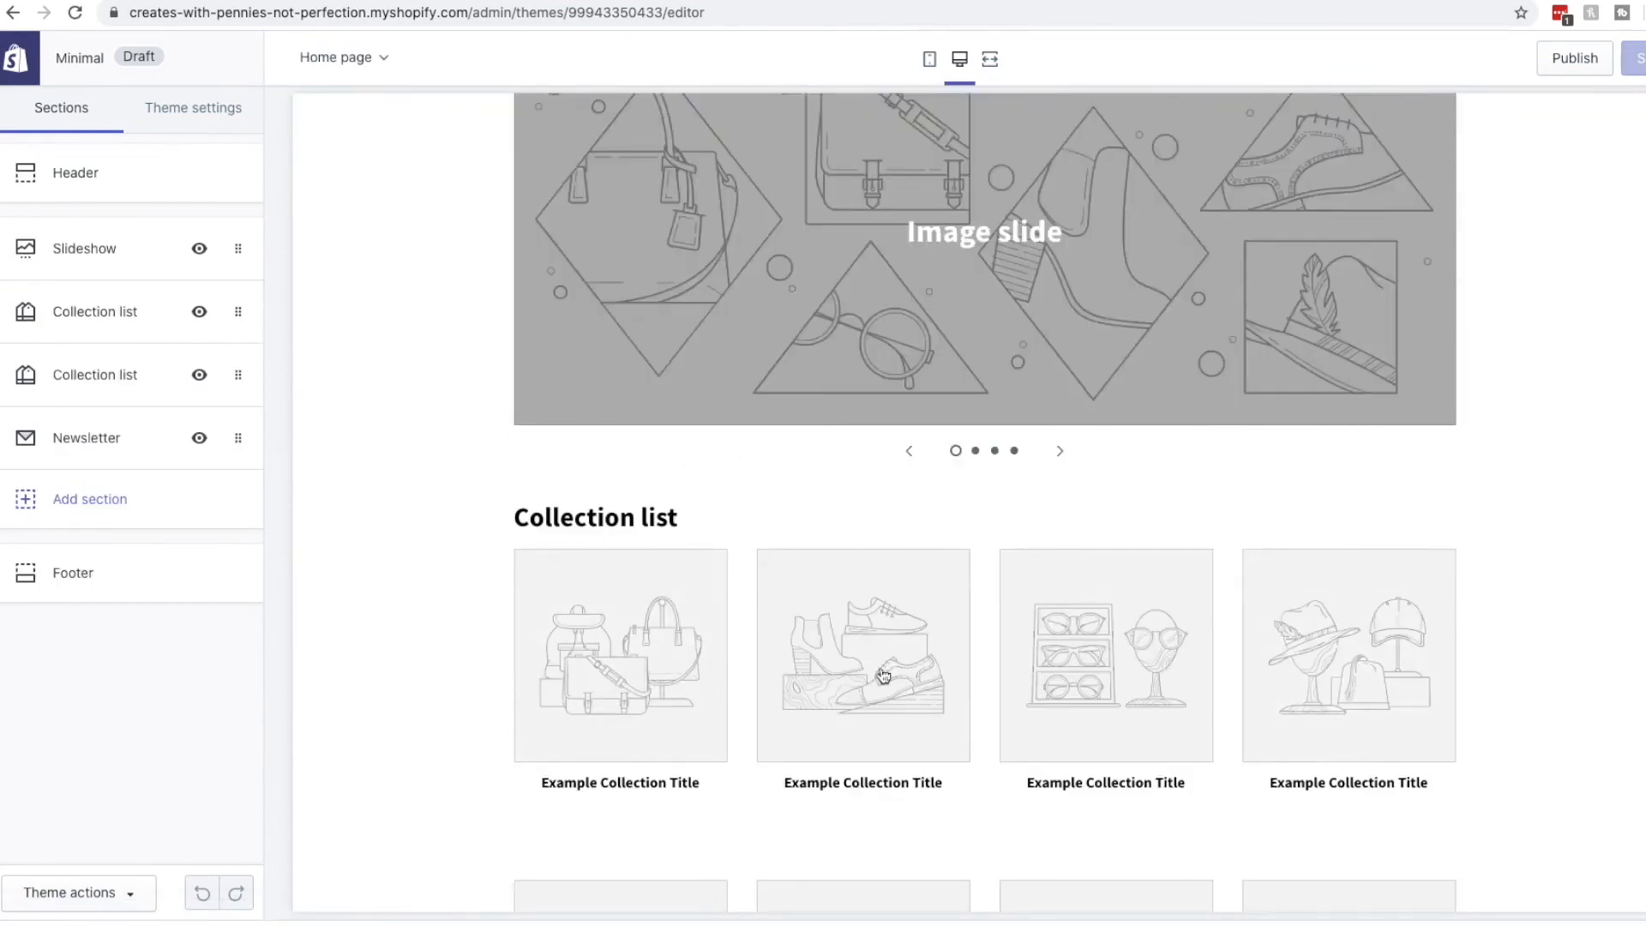
Remove both Collection list sections from the Minimal theme's home page.
click(237, 316)
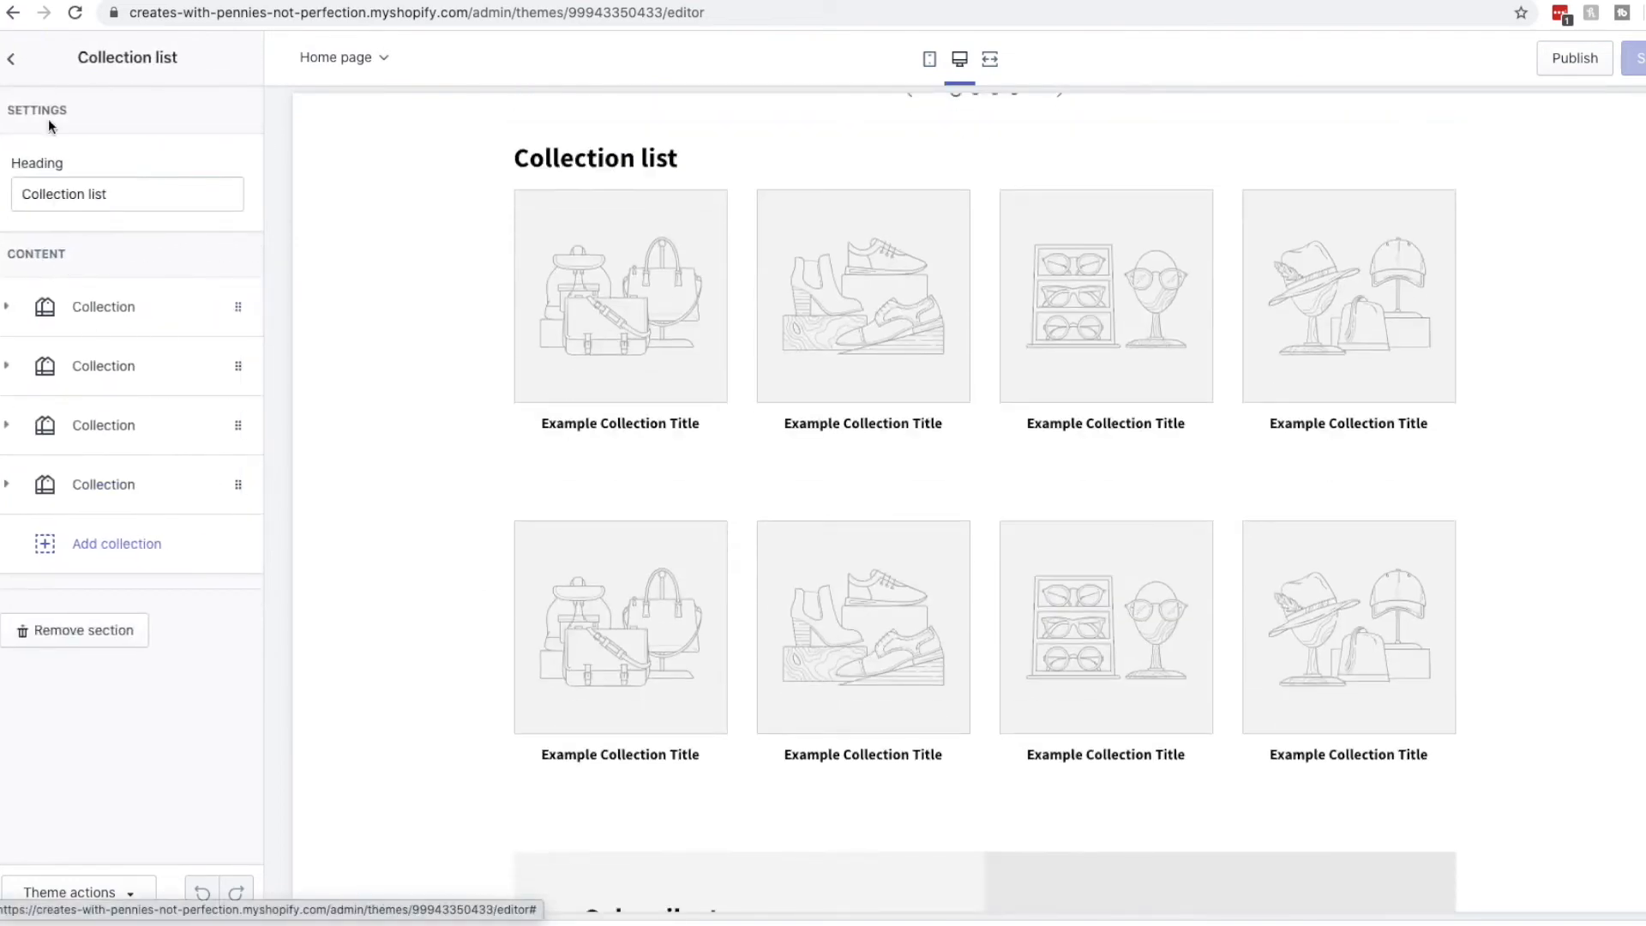
click(79, 630)
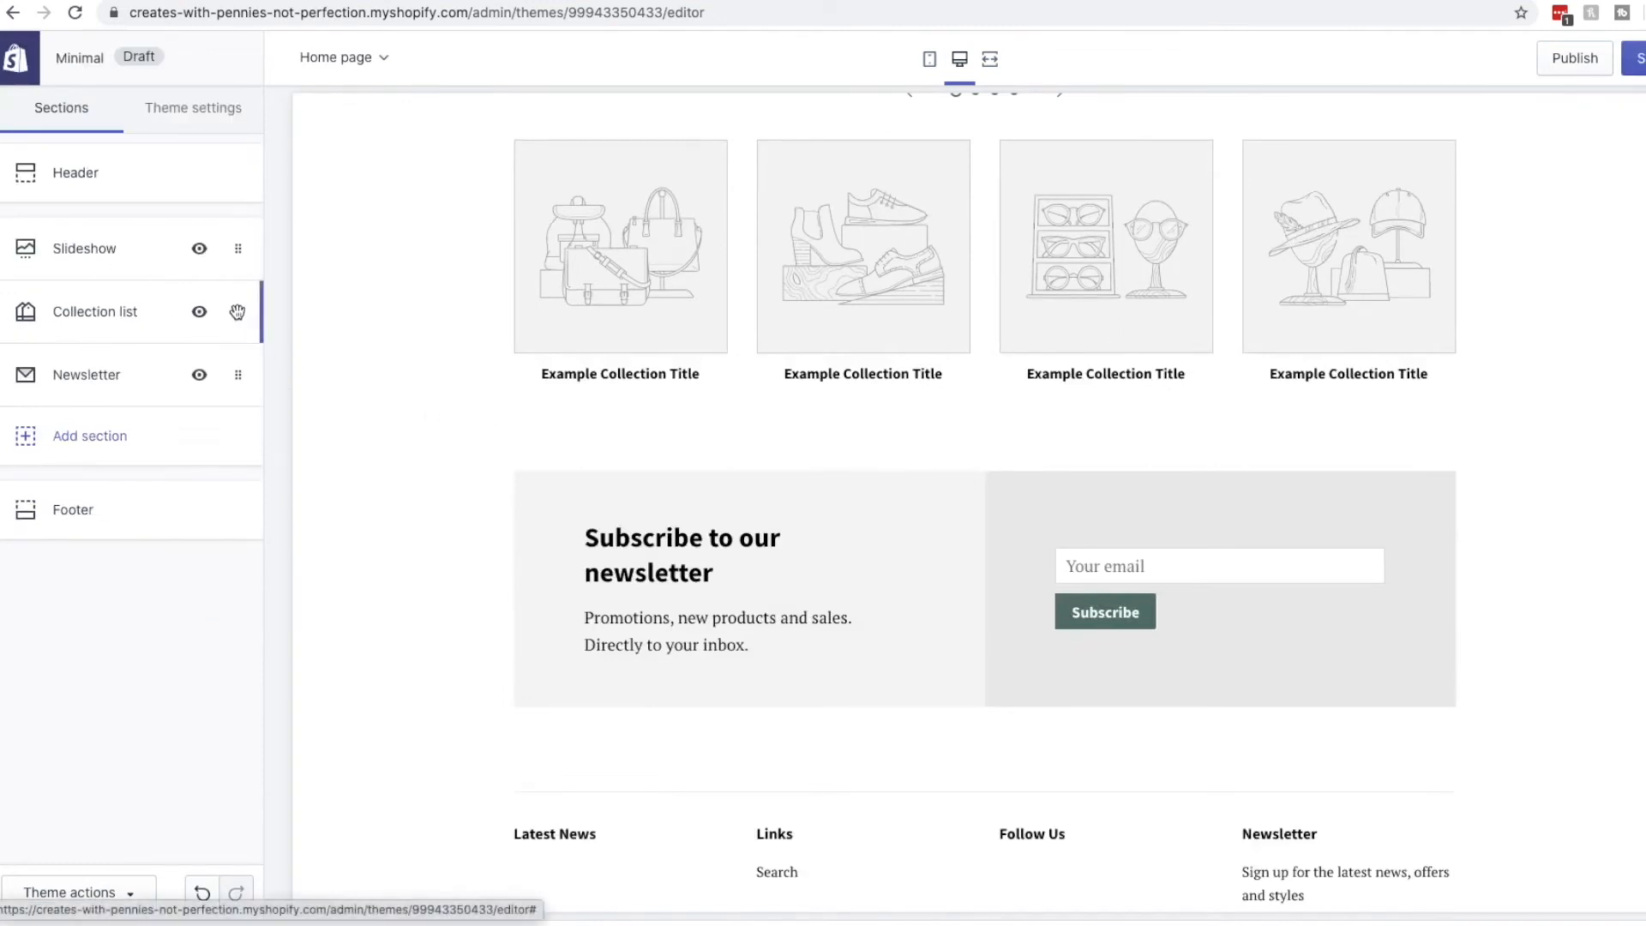
click(237, 312)
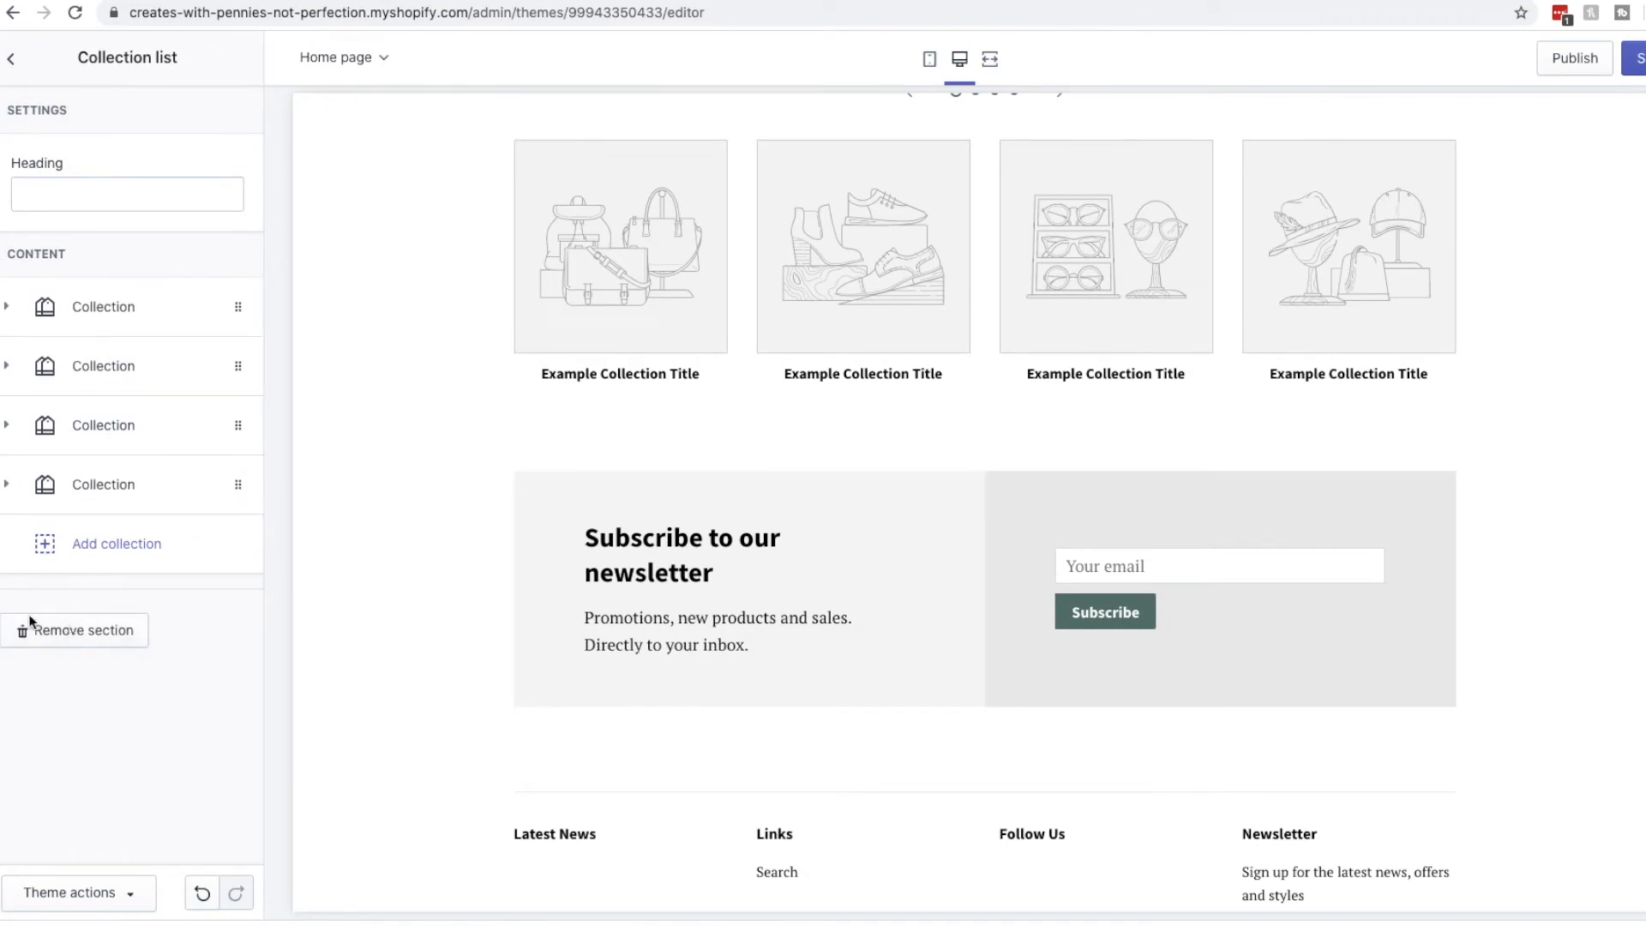
click(69, 633)
Check the Newsletter section's settings and look over the shortened home page.
click(66, 311)
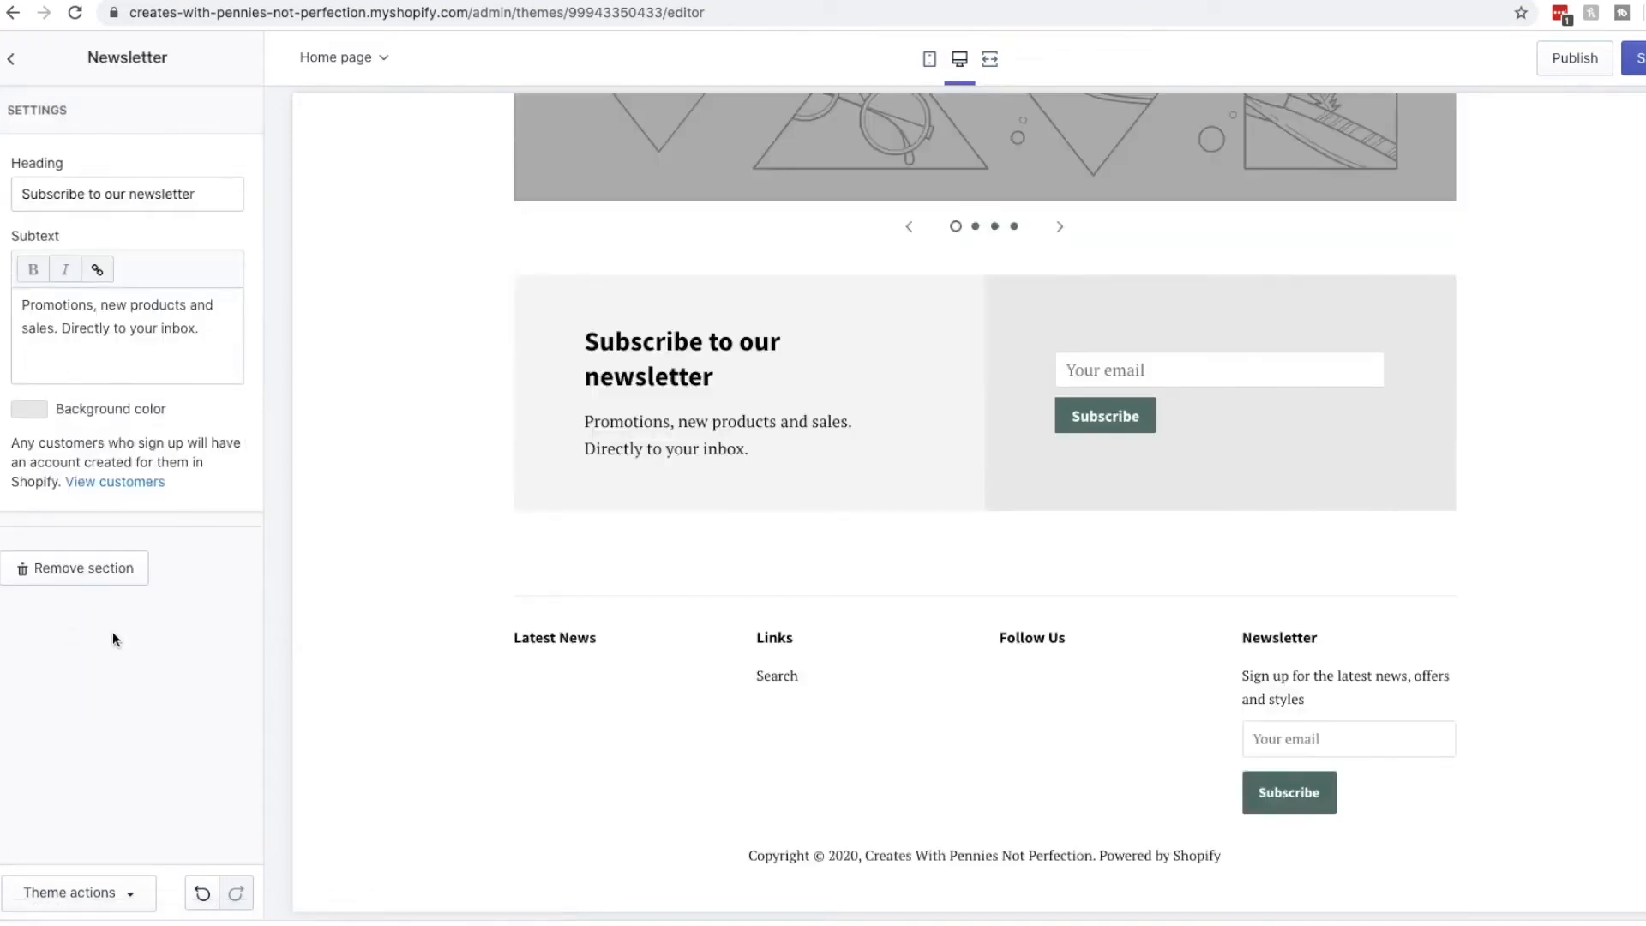
click(11, 62)
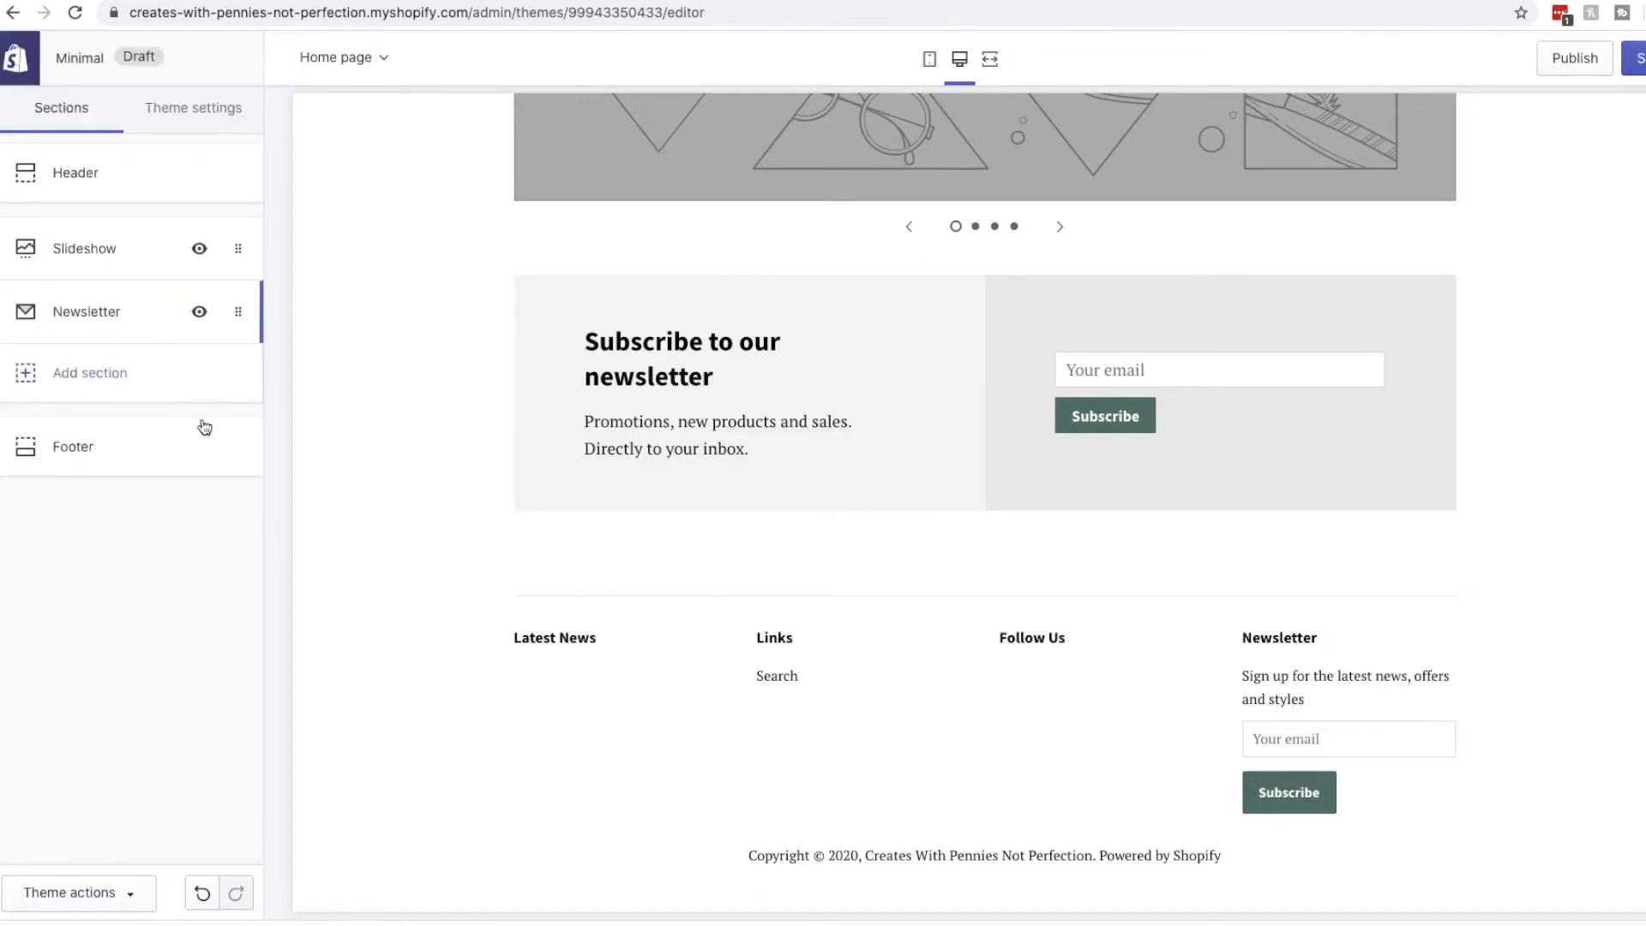
scroll(1054, 571, up, 5)
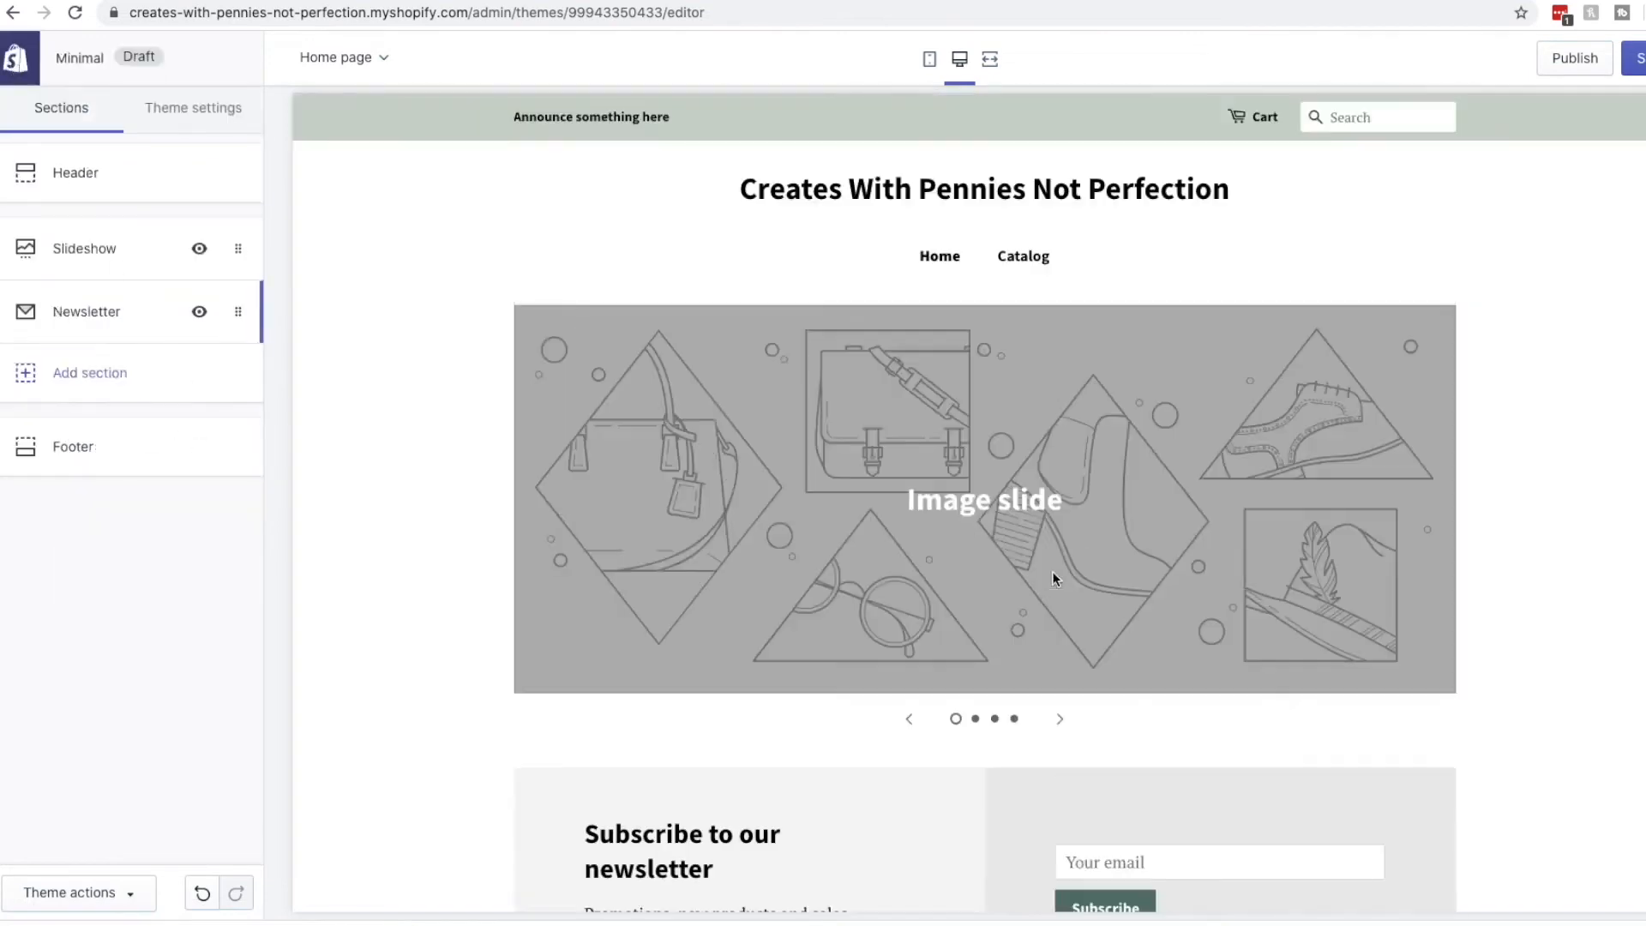
Open the Slideshow section's first slide and bring up the free stock images for it.
click(92, 248)
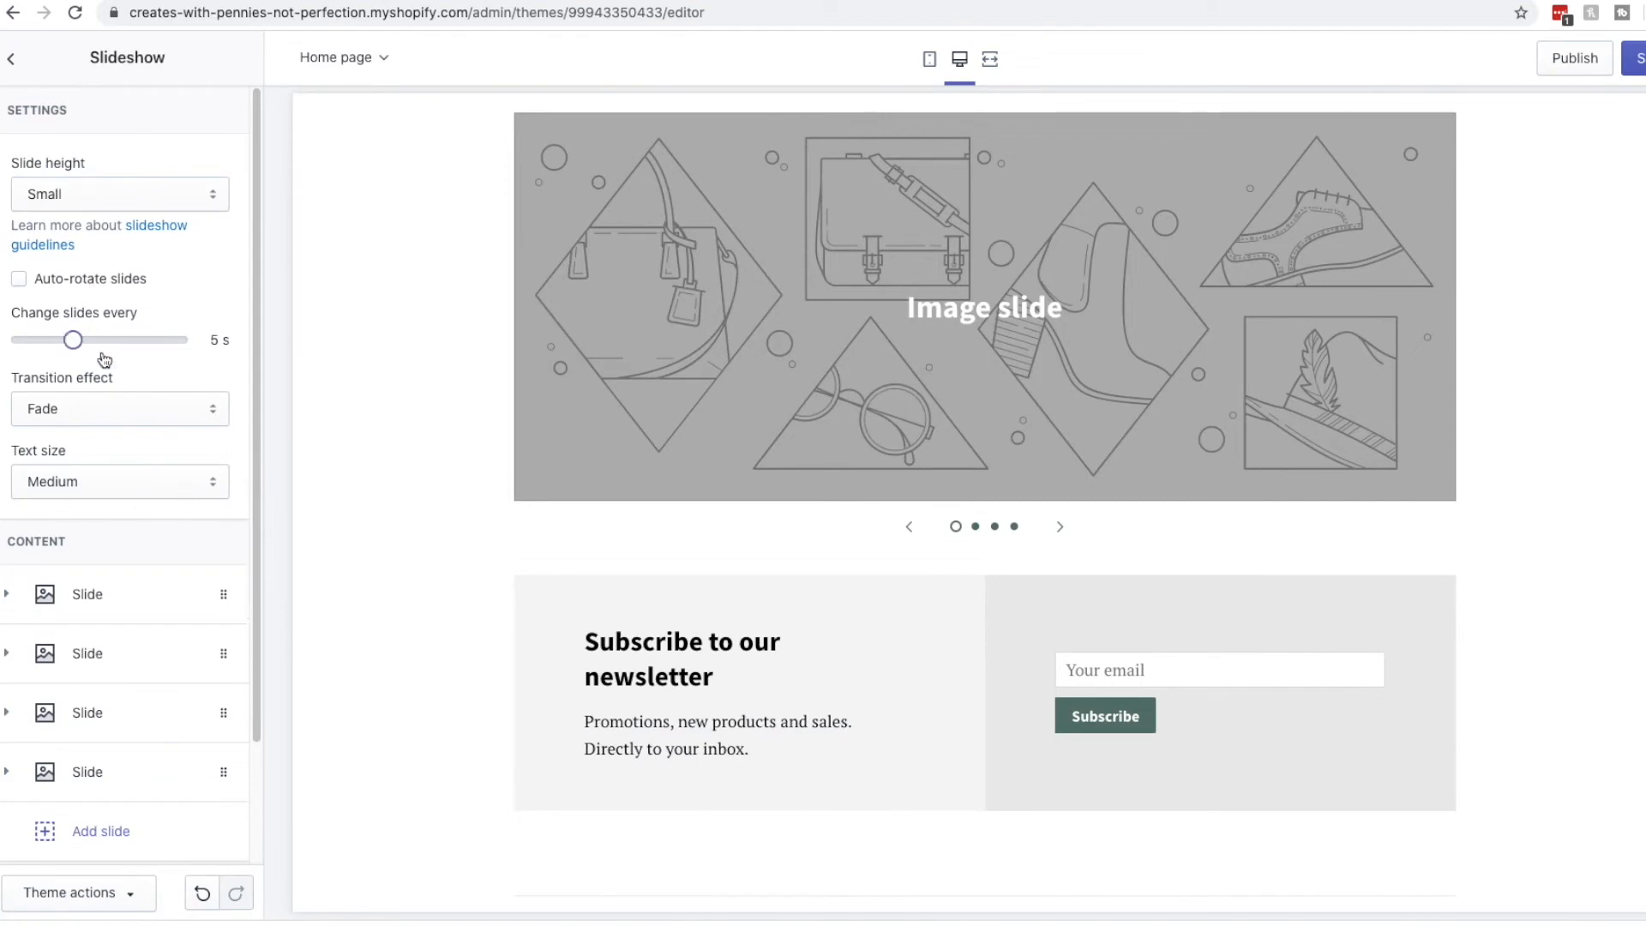
click(84, 594)
scroll(84, 593, down, 4)
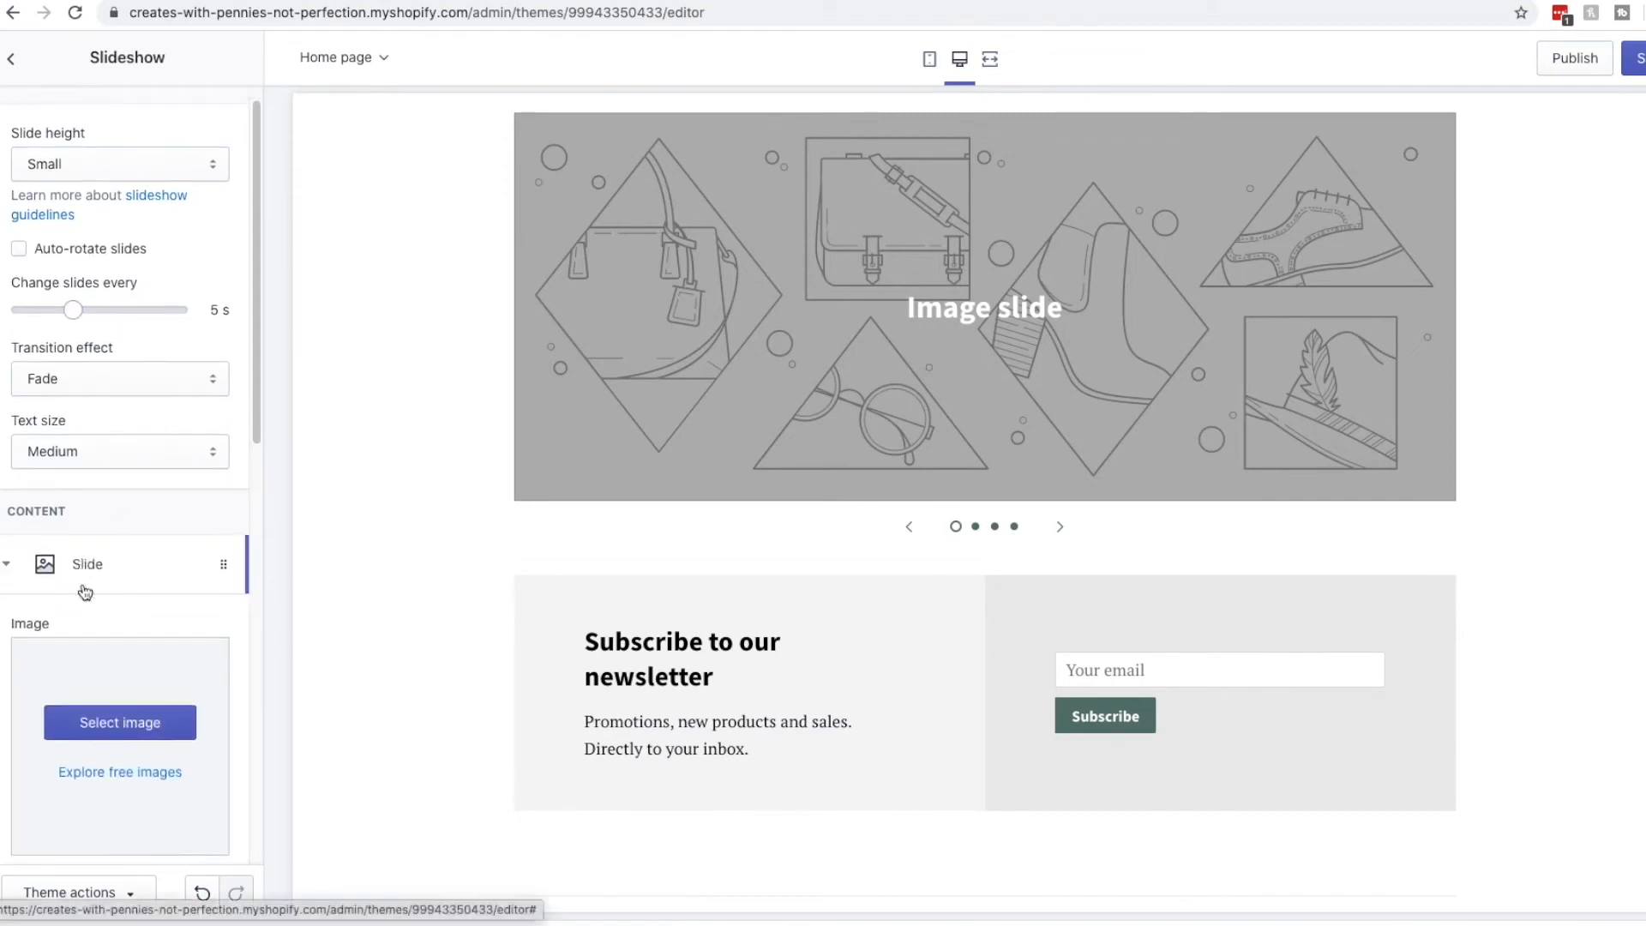
click(135, 410)
click(191, 107)
Look through the Staff Favorites free images and return to the image categories.
click(163, 254)
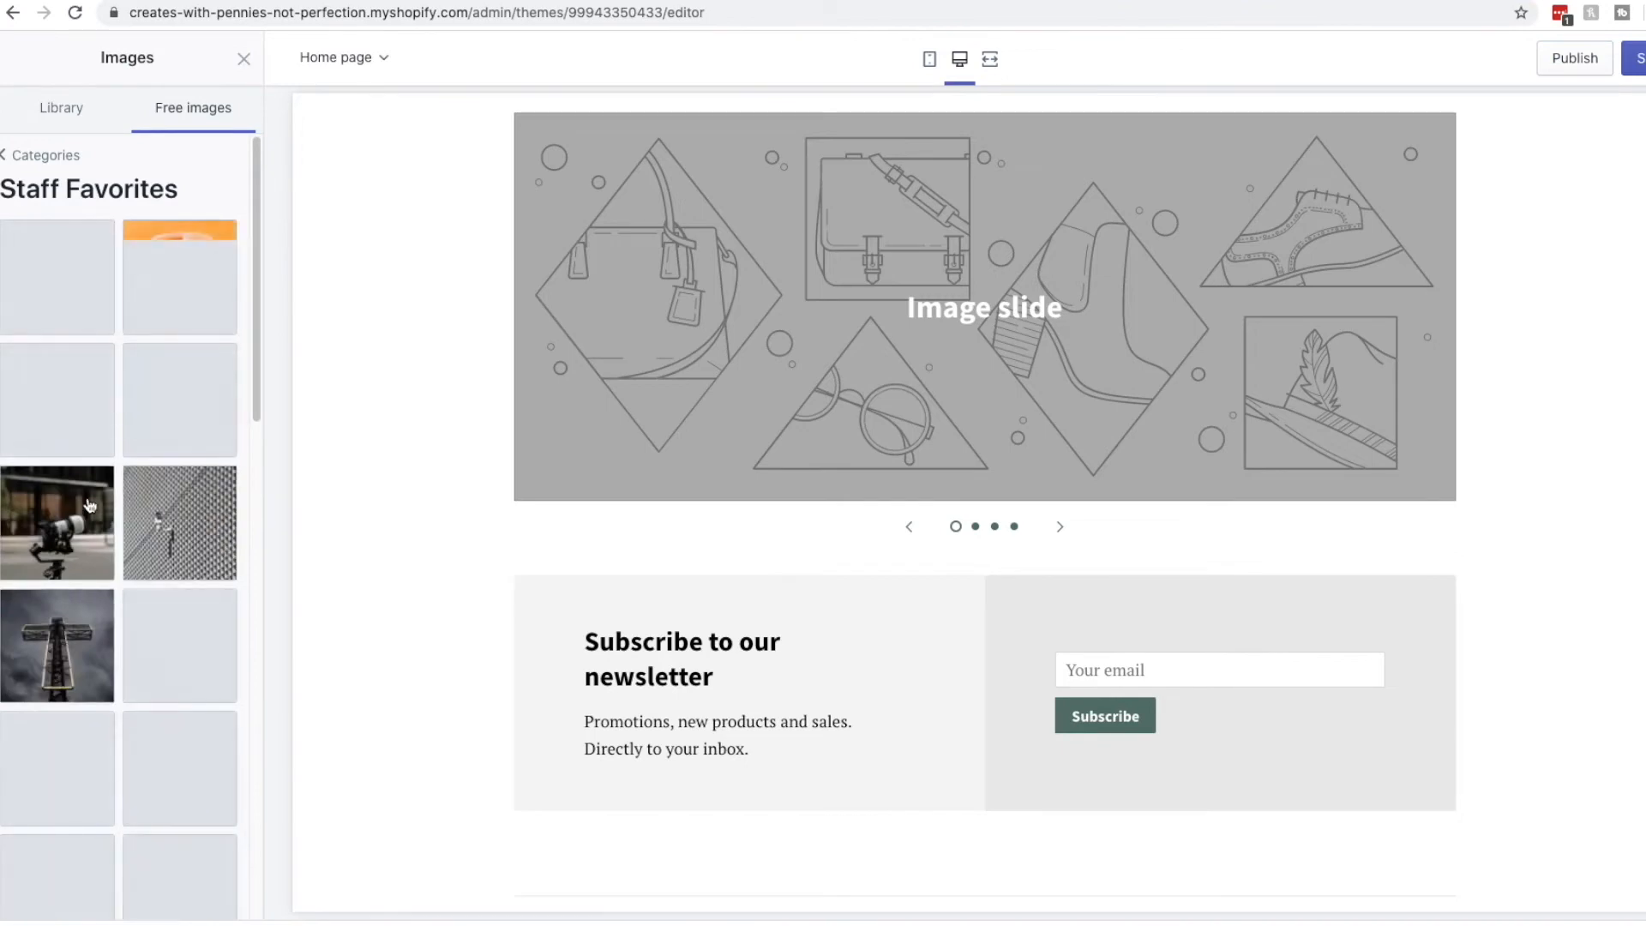
scroll(68, 506, down, 2)
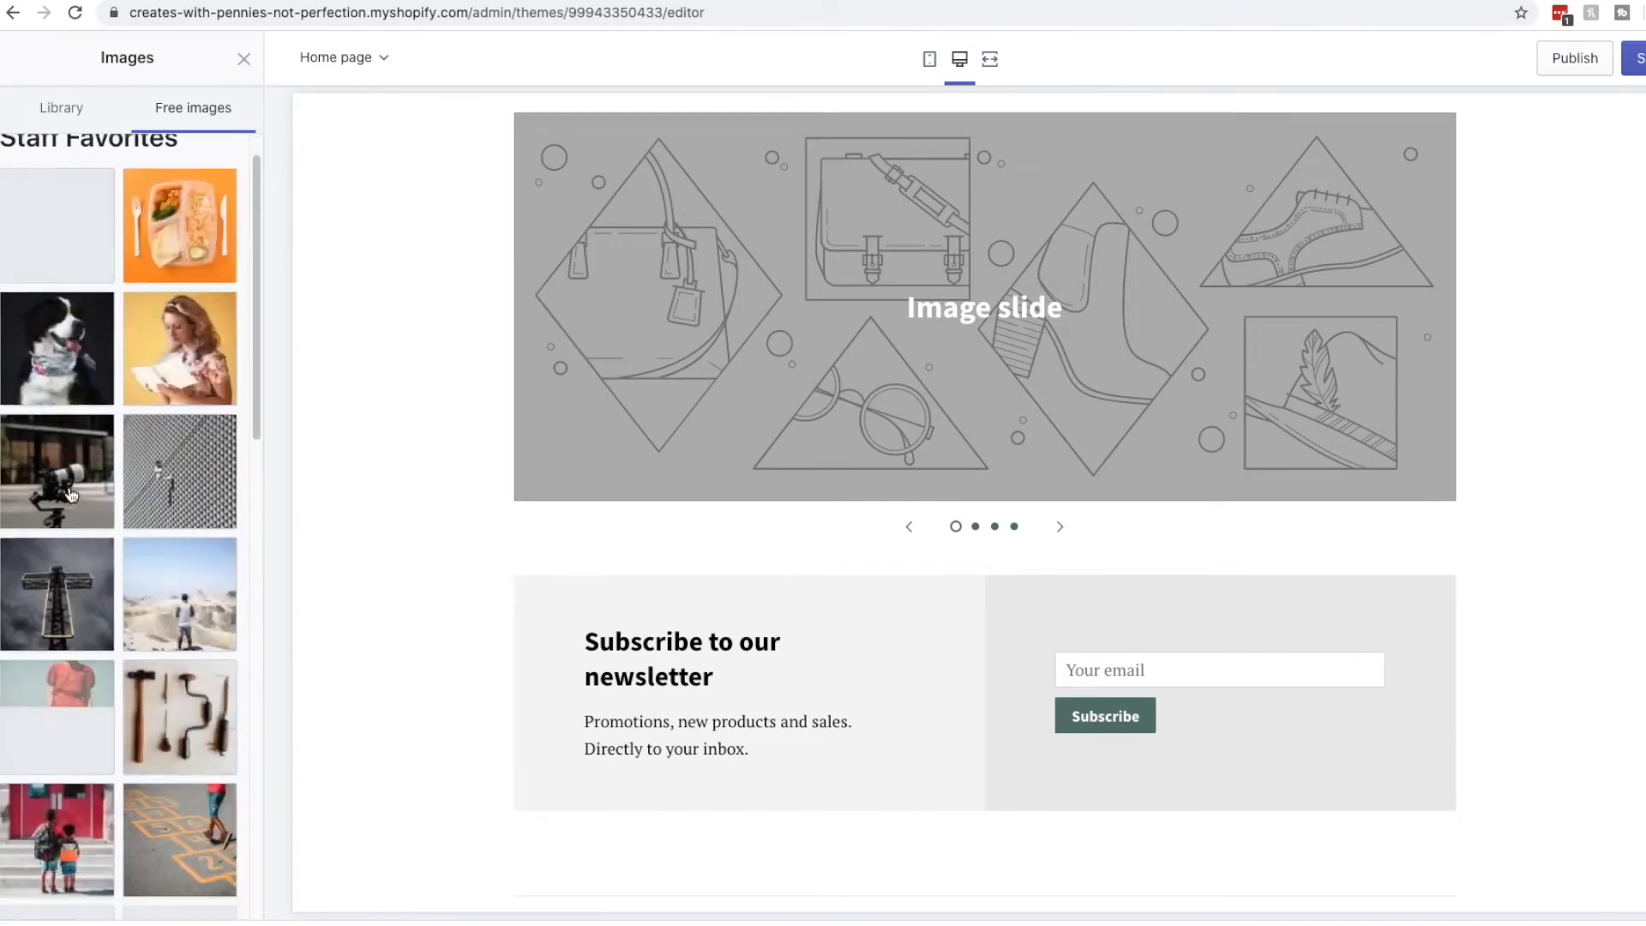
scroll(49, 415, up, 5)
click(57, 160)
Set the first slide's image to the pug at a laptop from the Work From Home free images.
scroll(132, 607, down, 6)
scroll(131, 603, down, 5)
scroll(135, 580, up, 7)
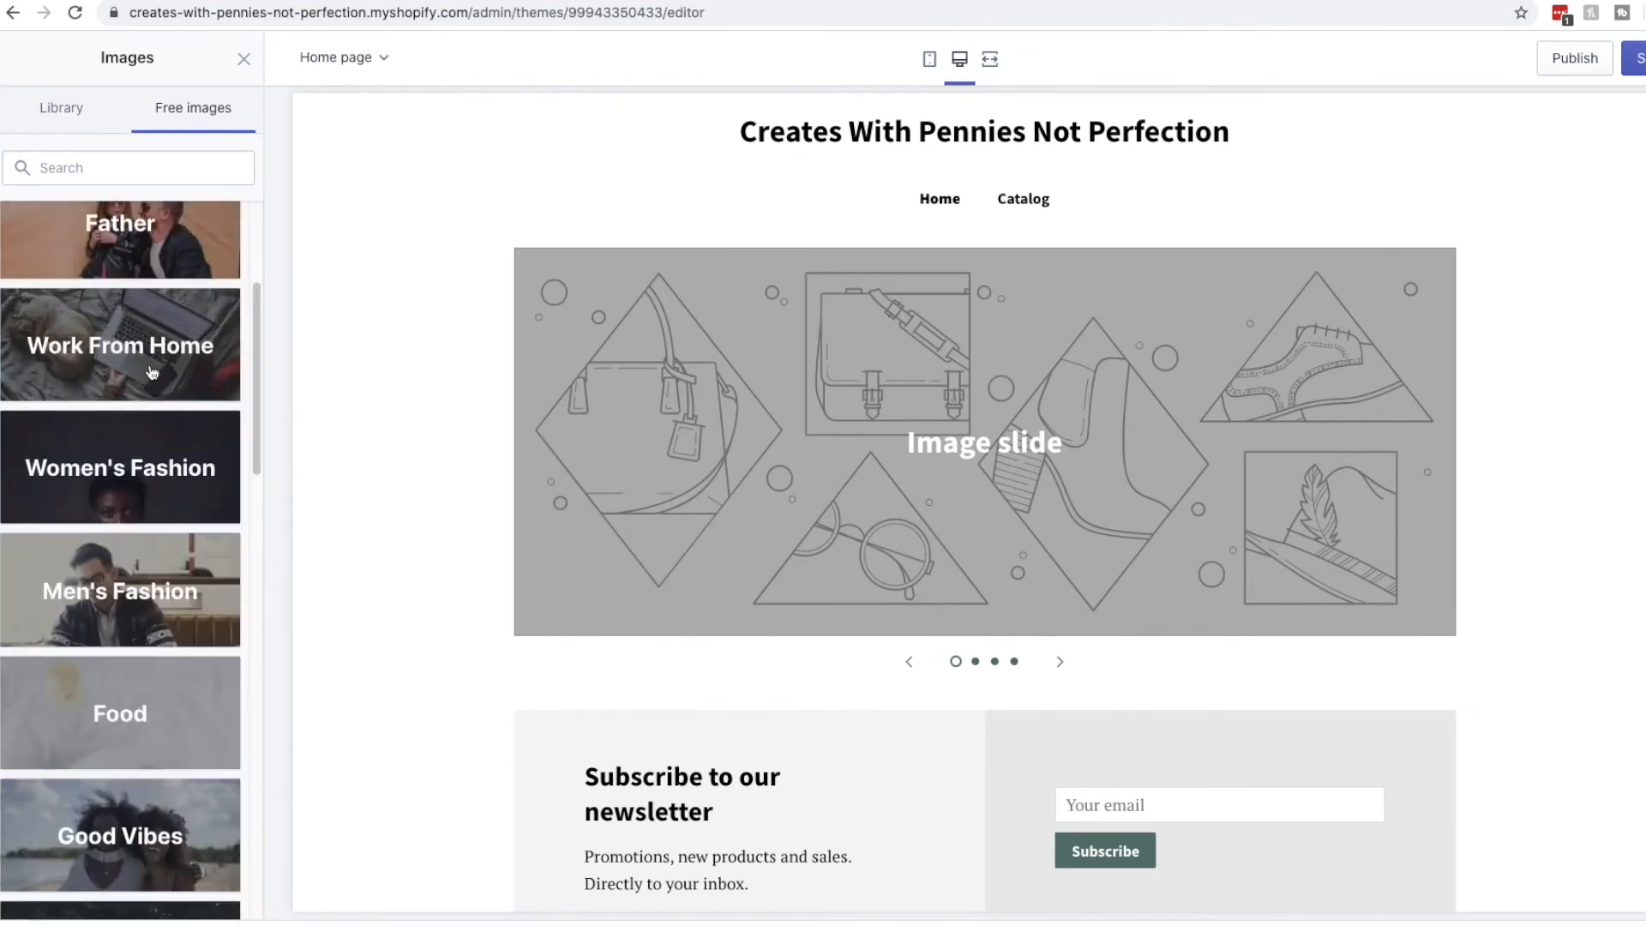
click(153, 348)
click(69, 296)
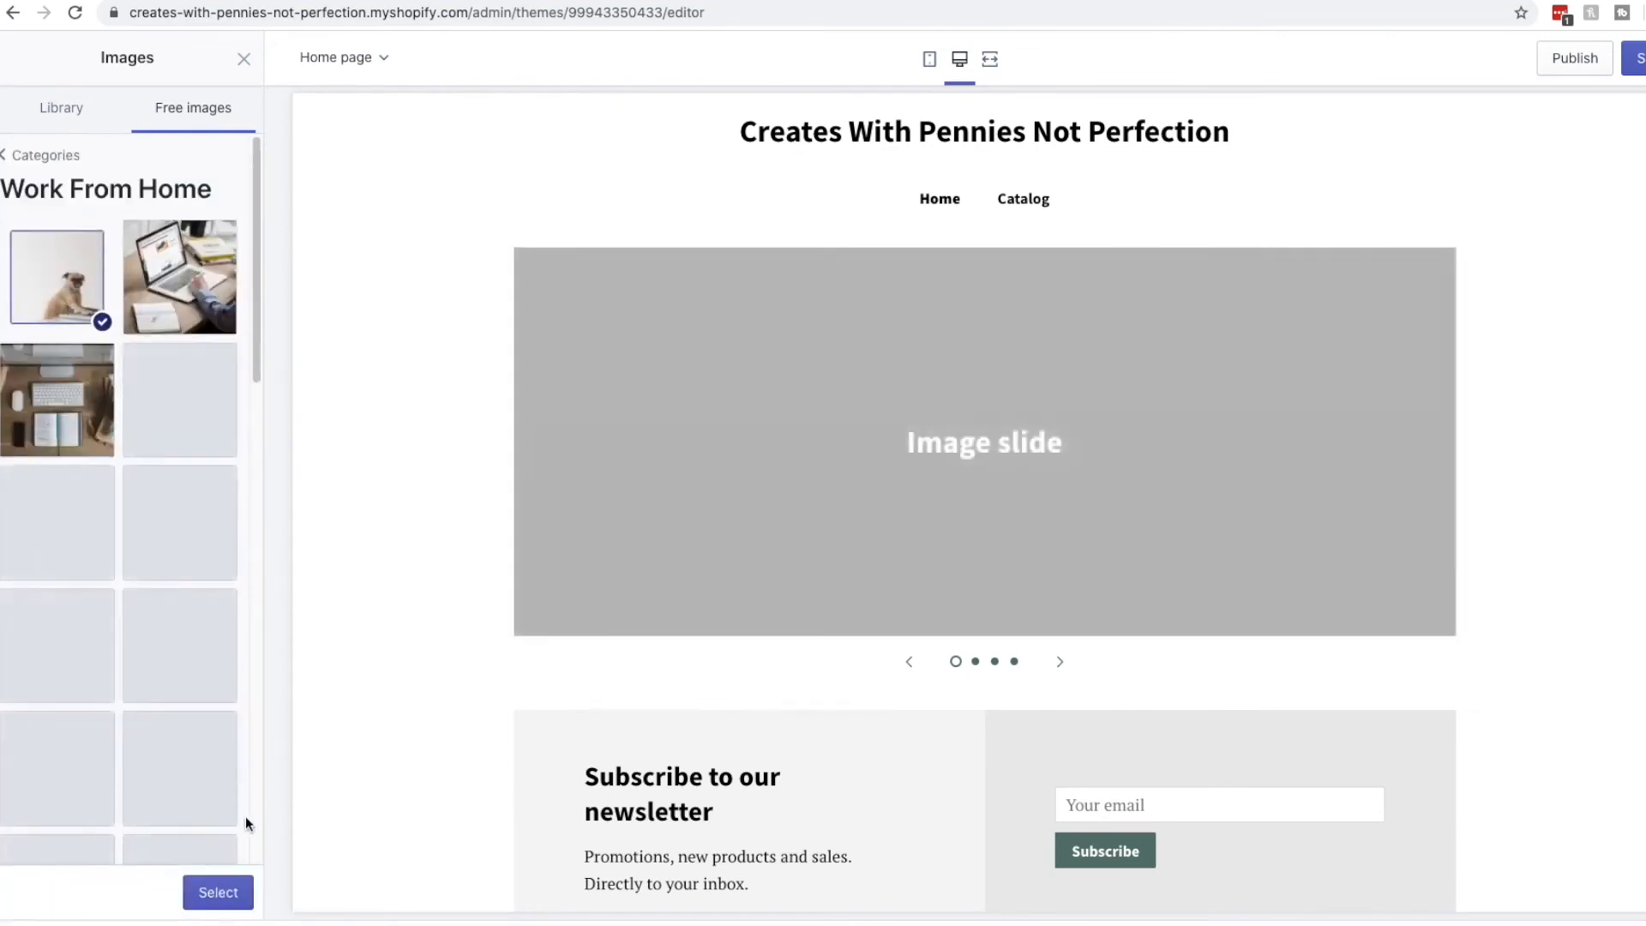
click(218, 893)
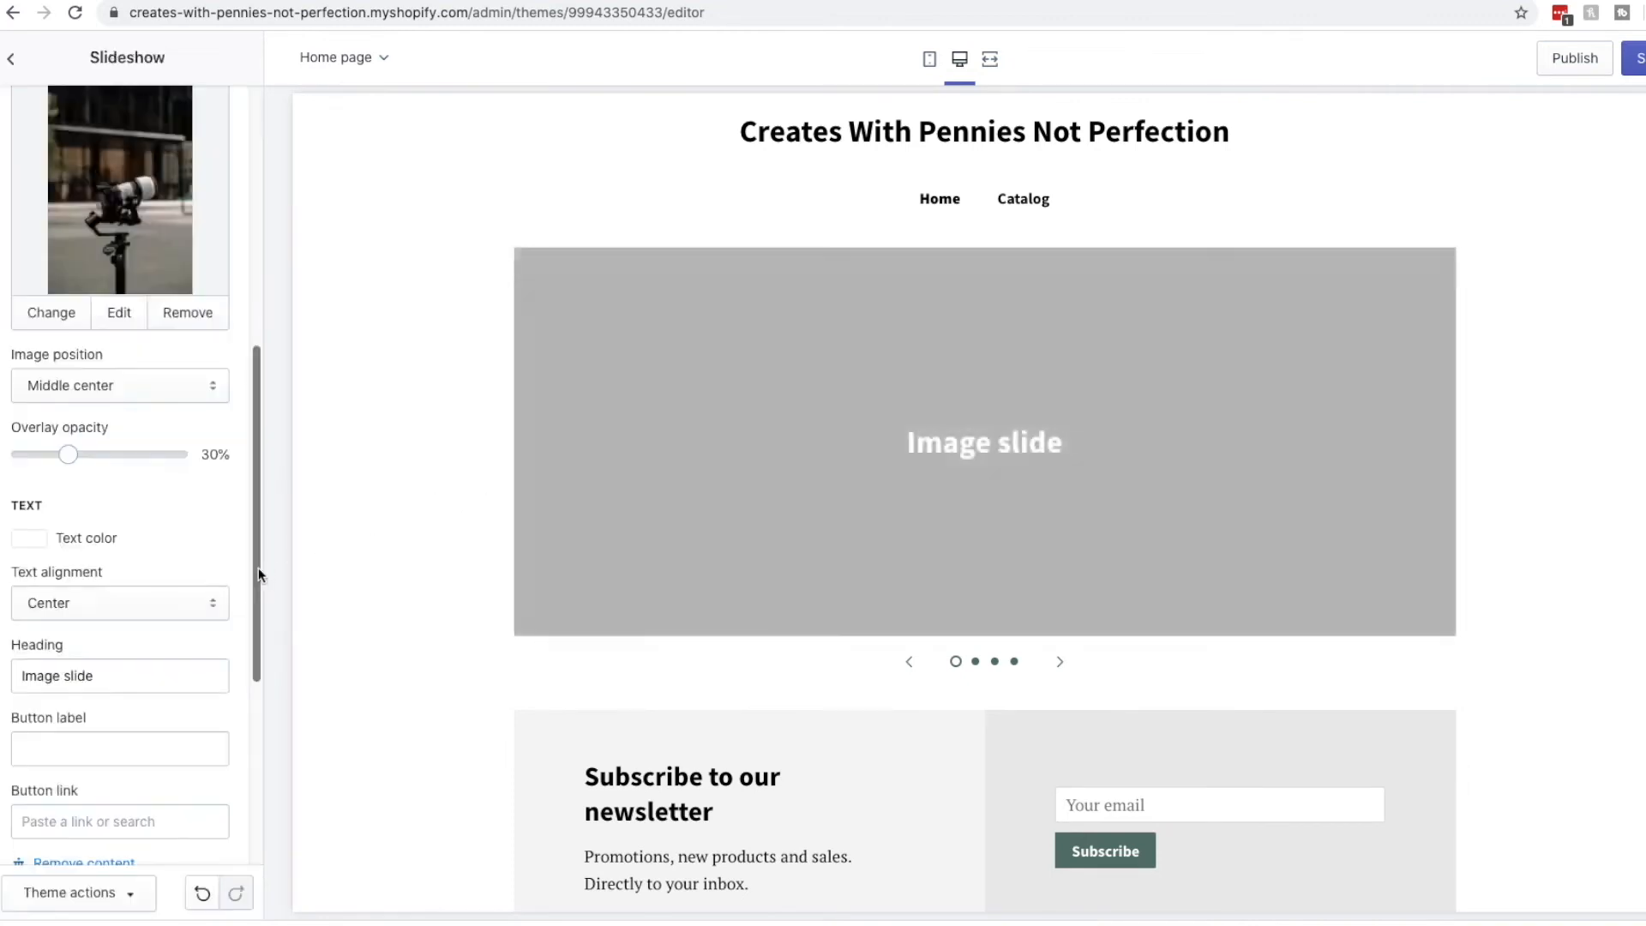
Set the first slide's heading to "Fix your credit." and collapse its settings.
triple_click(130, 678)
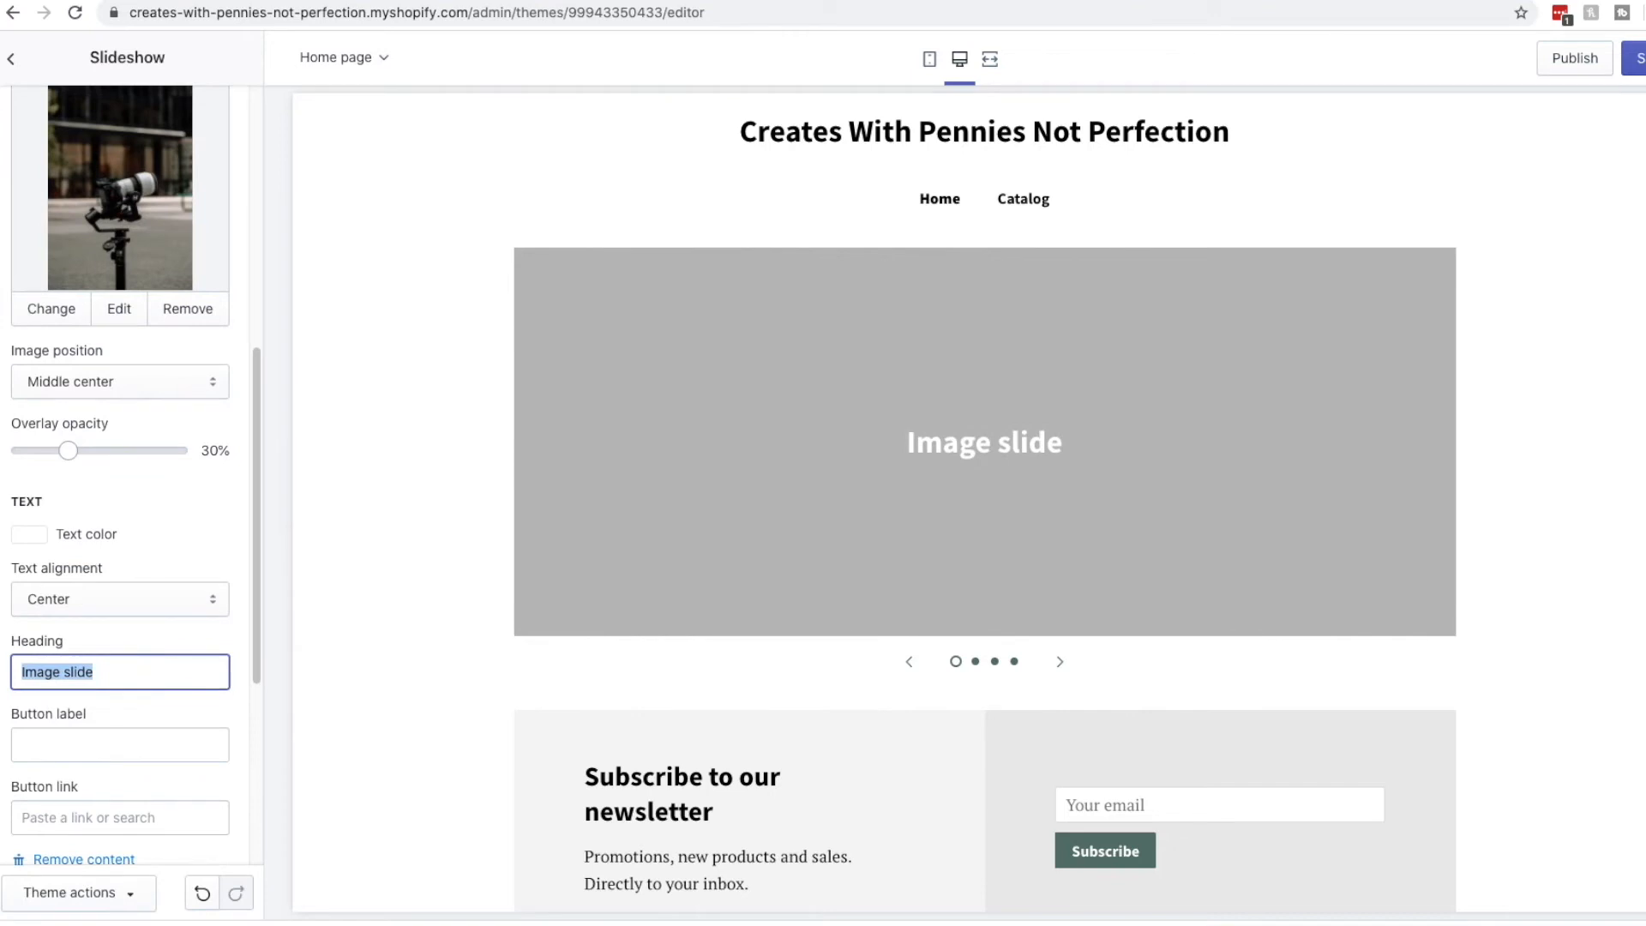
text(Fix your credit.)
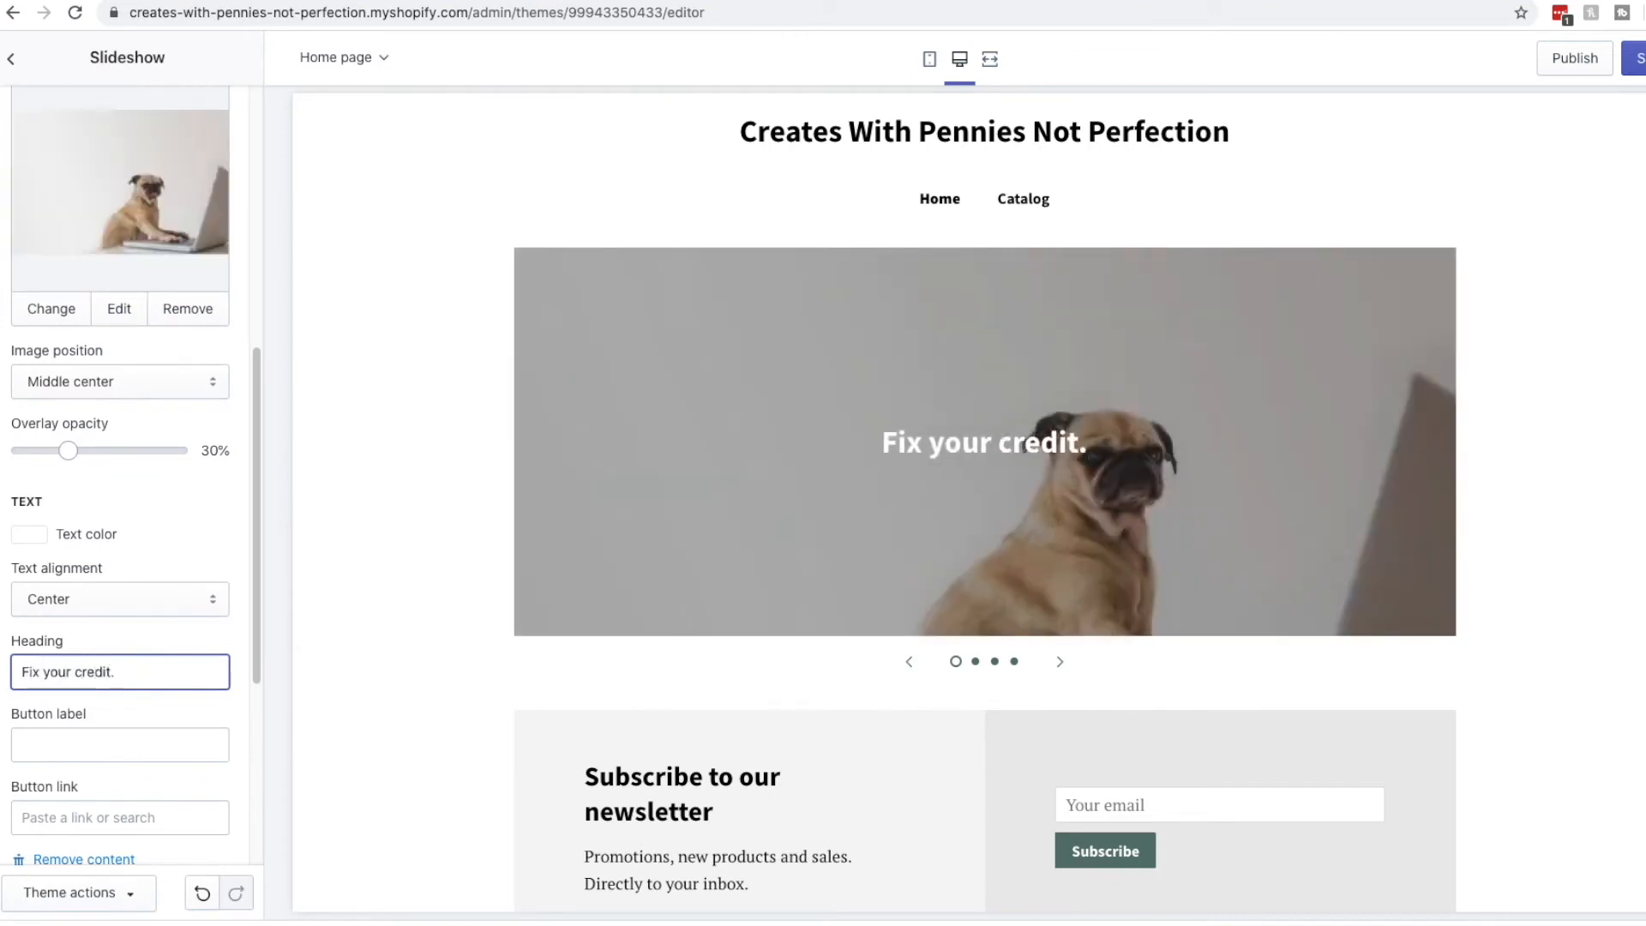
scroll(1089, 626, down, 1)
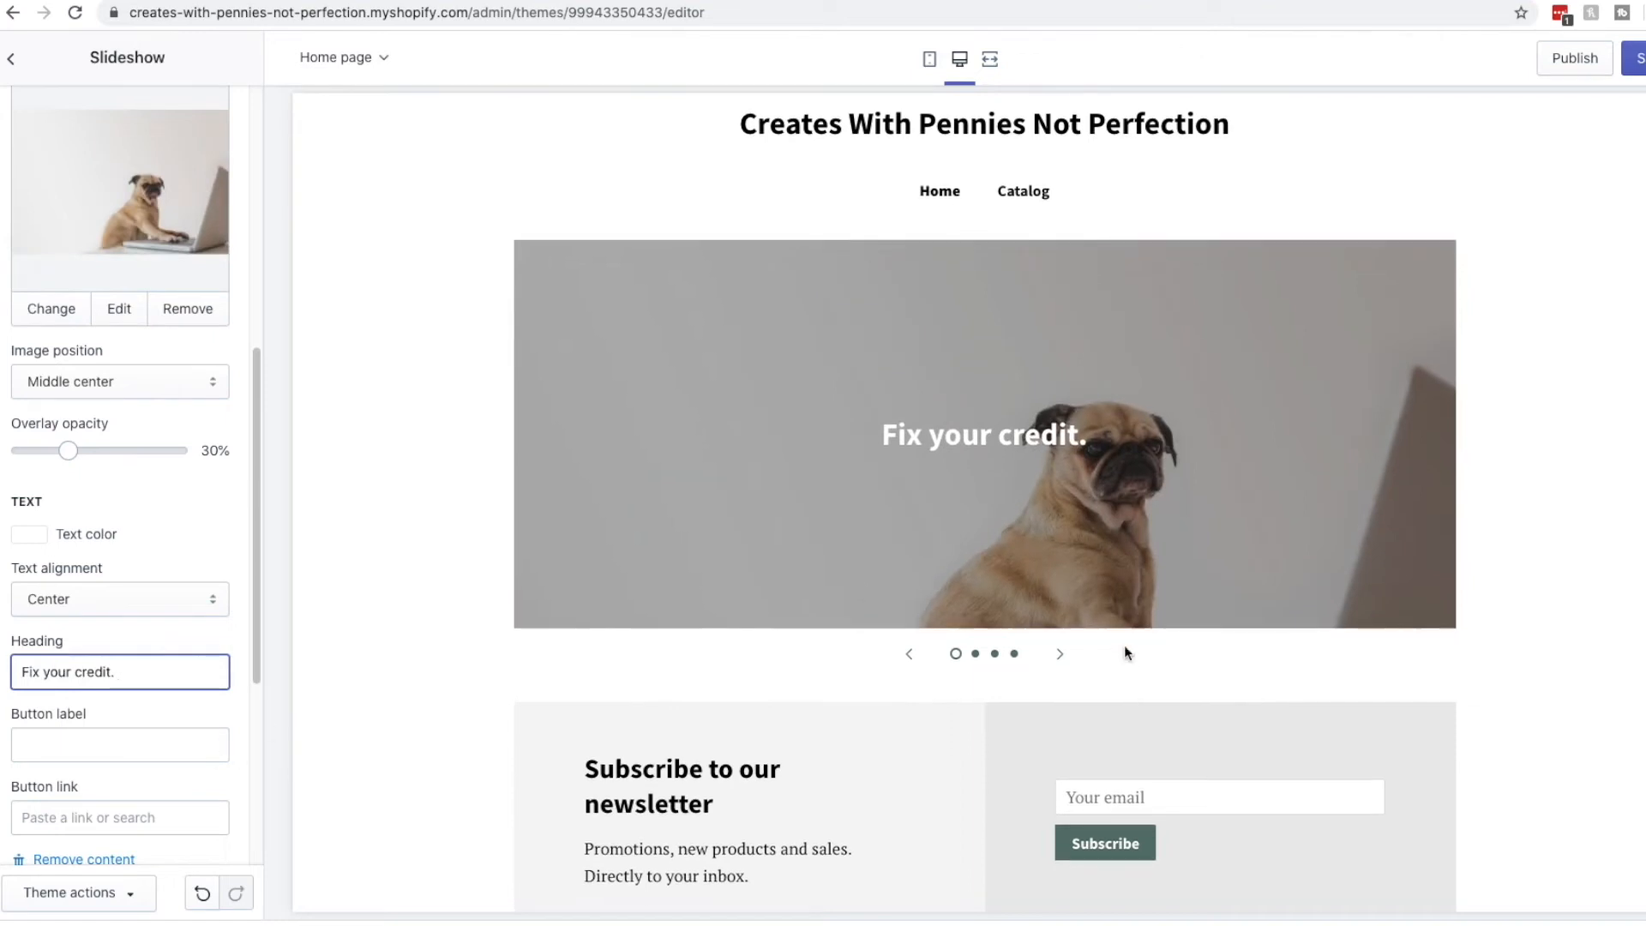
scroll(172, 797, down, 5)
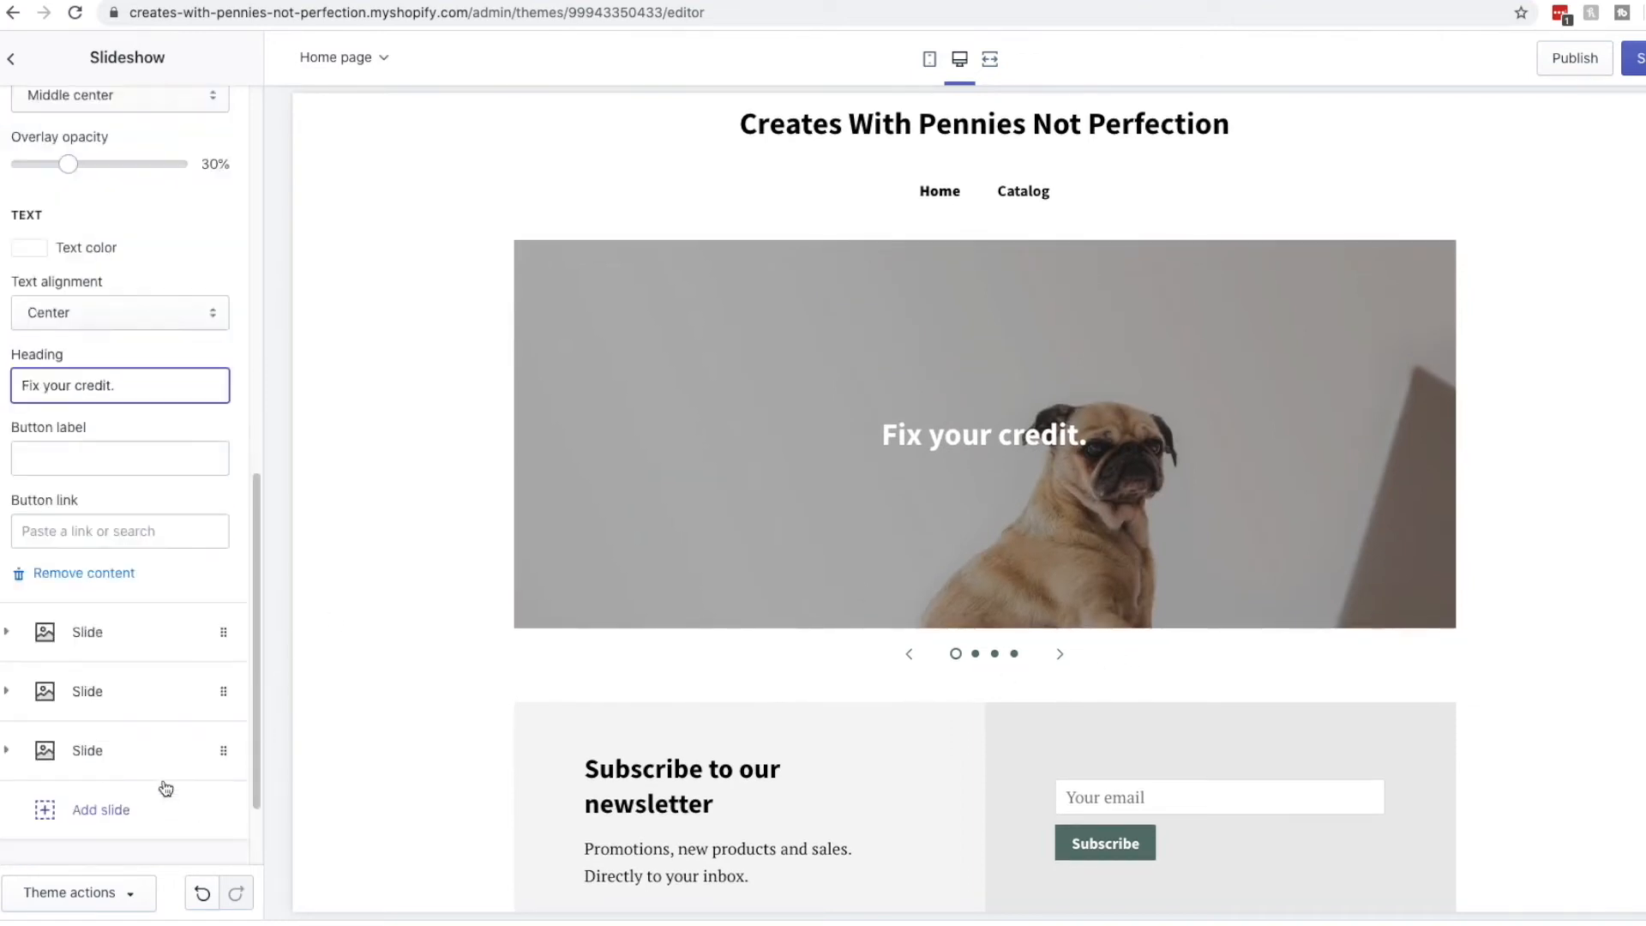
click(128, 514)
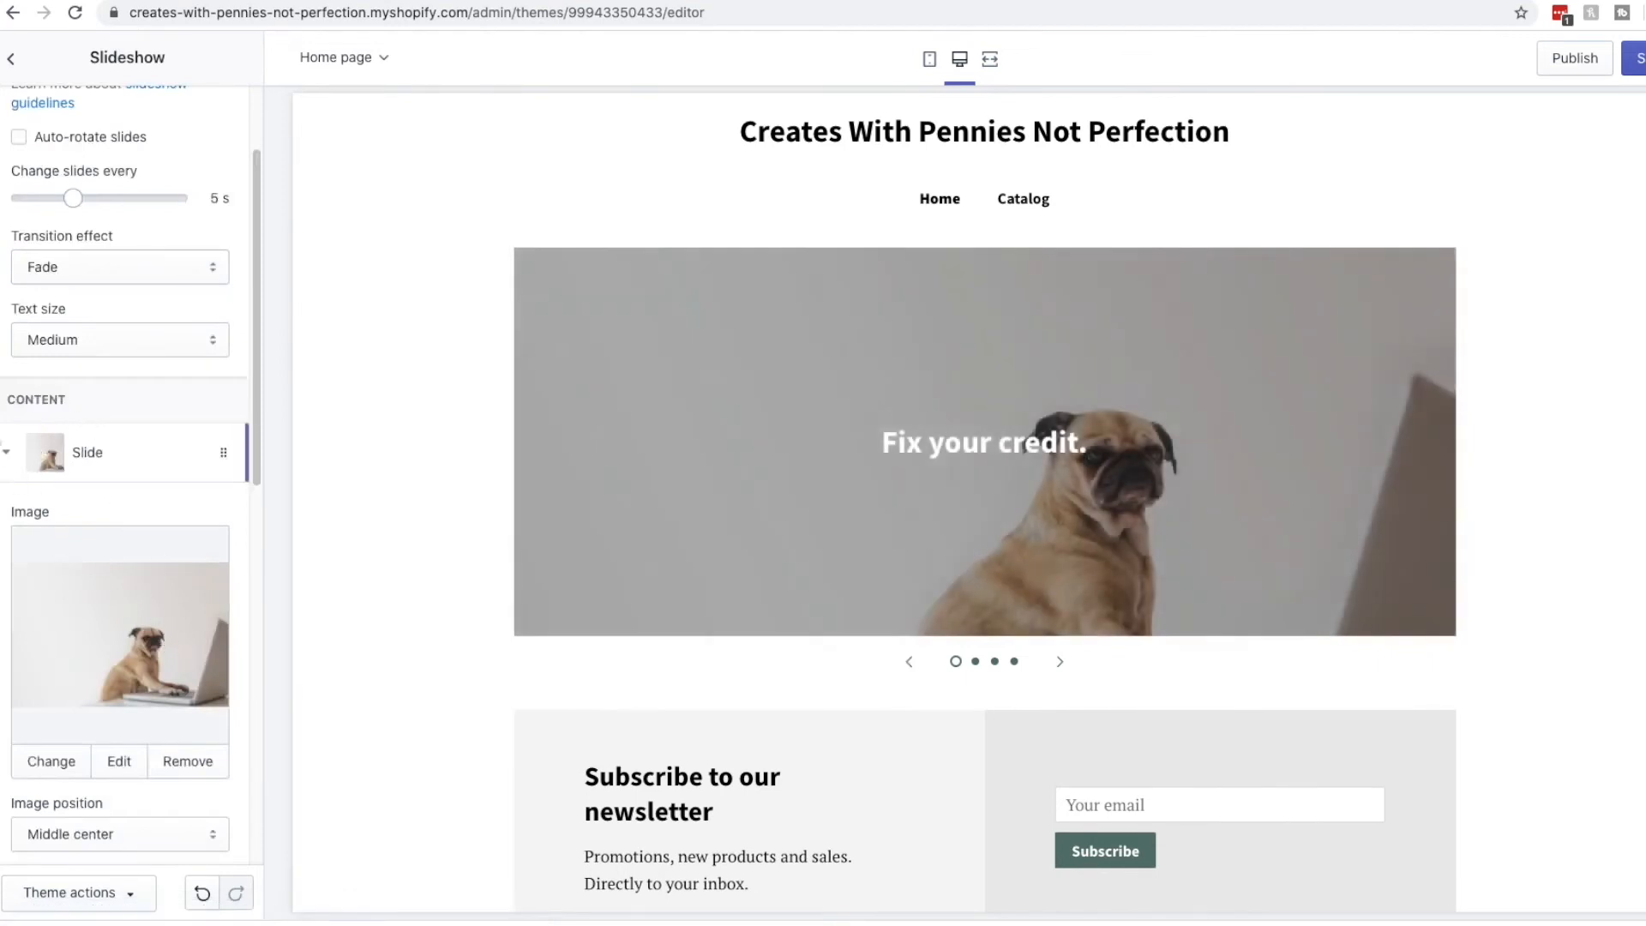
click(5, 455)
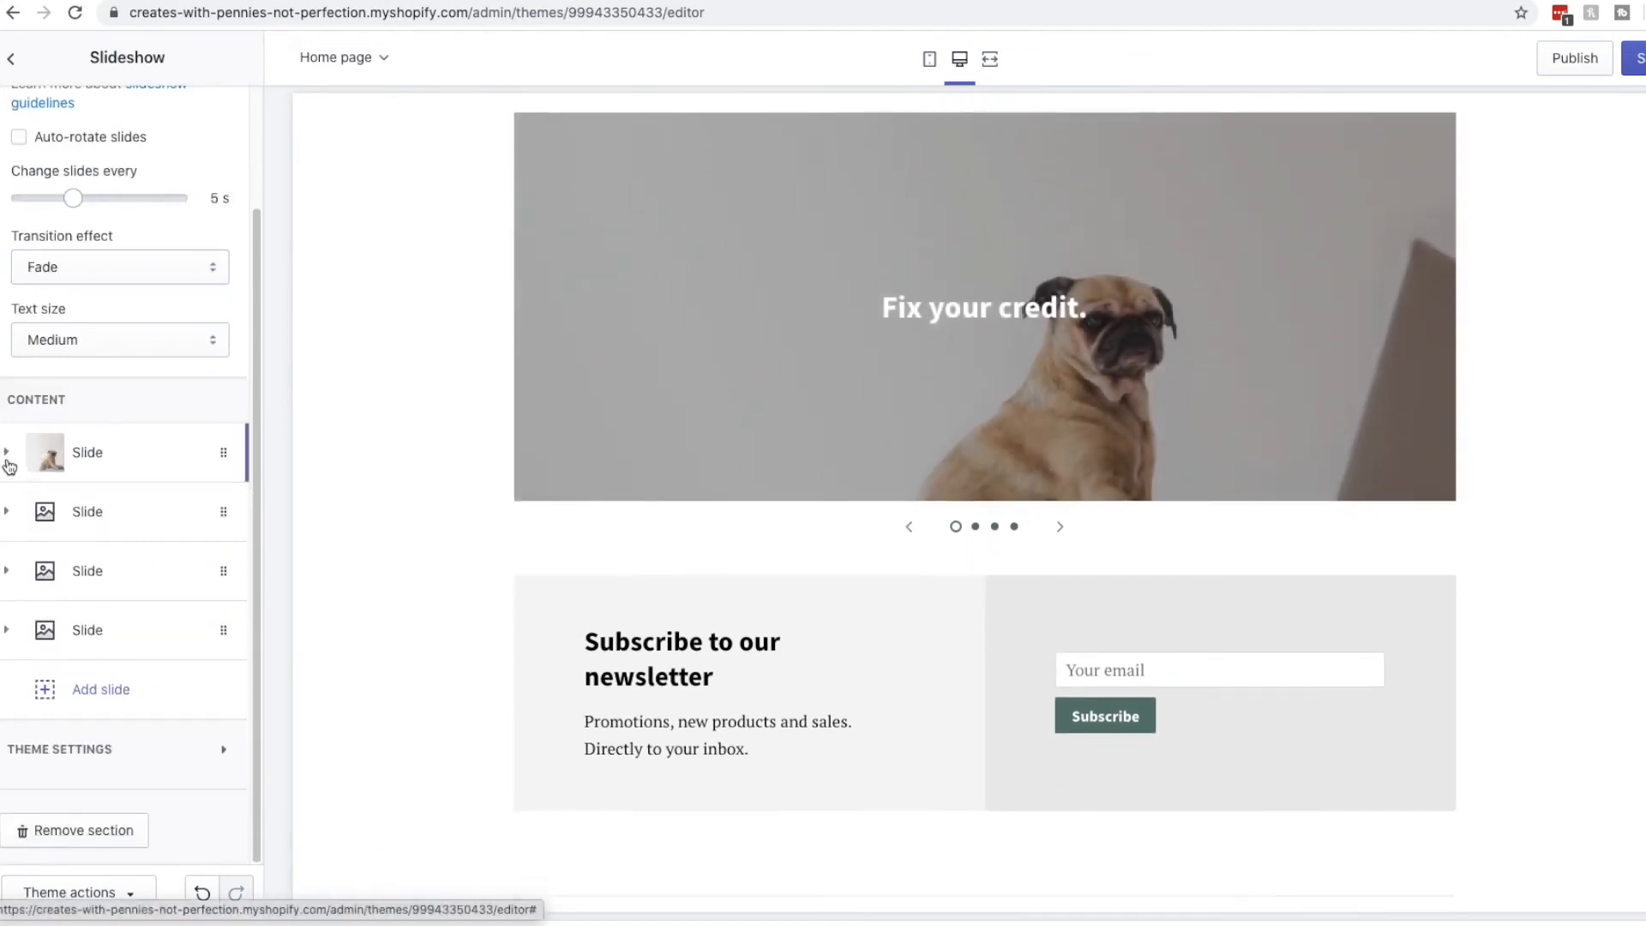
Set the second slide's image to the cat in the office chair from the Work From Home free images.
click(99, 517)
click(139, 672)
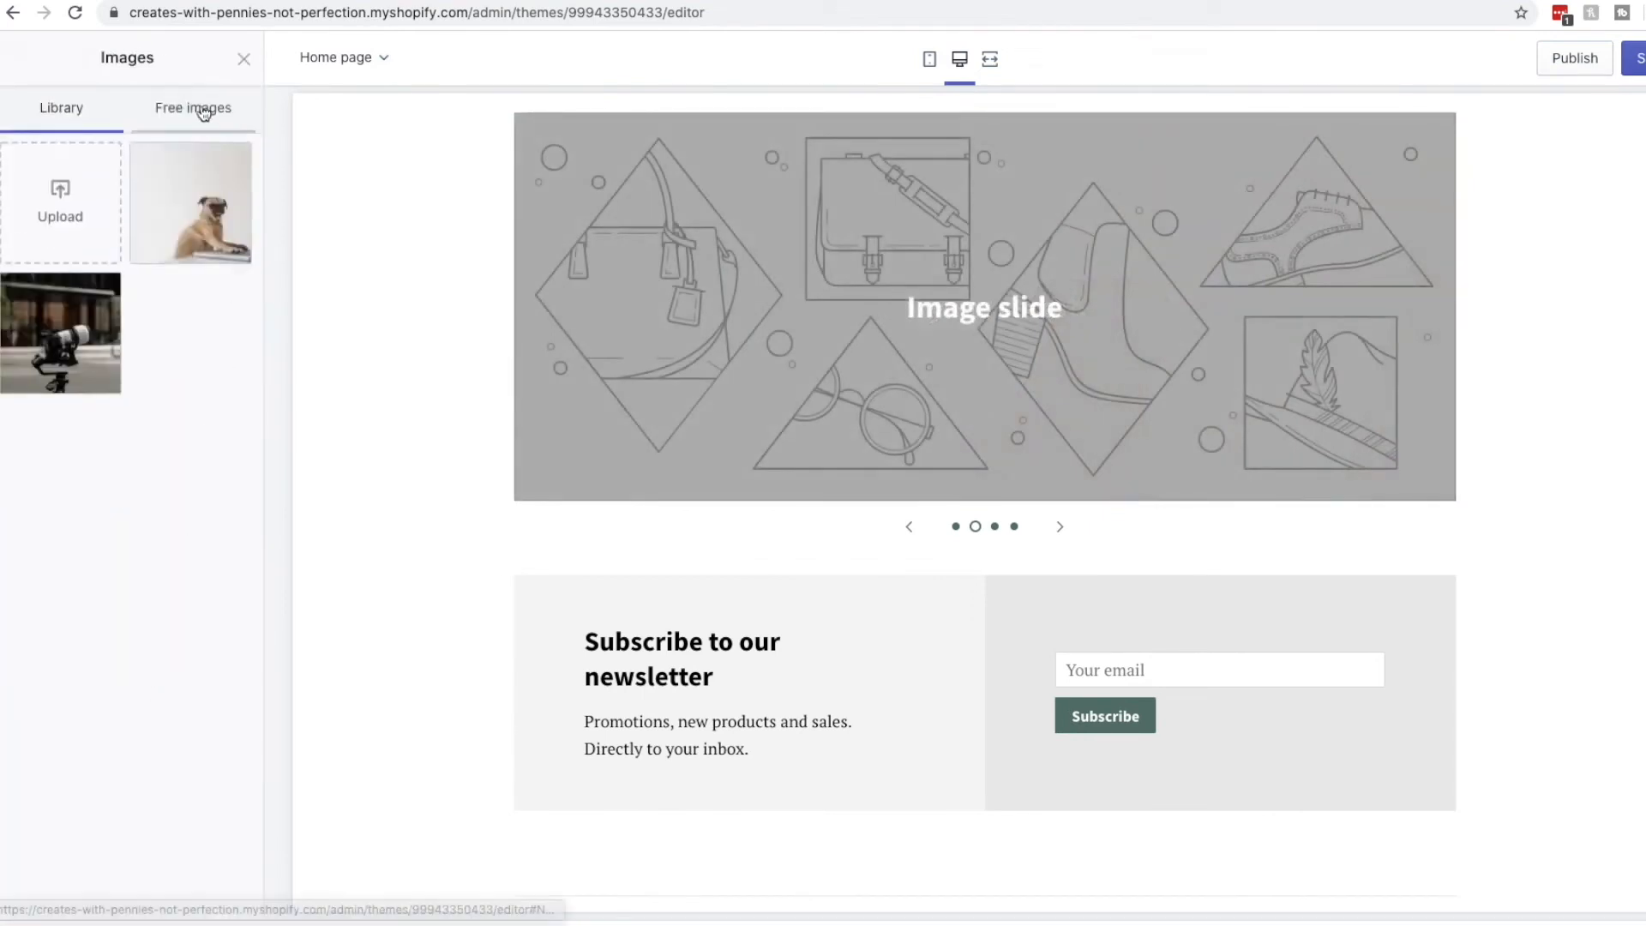
click(206, 109)
click(153, 378)
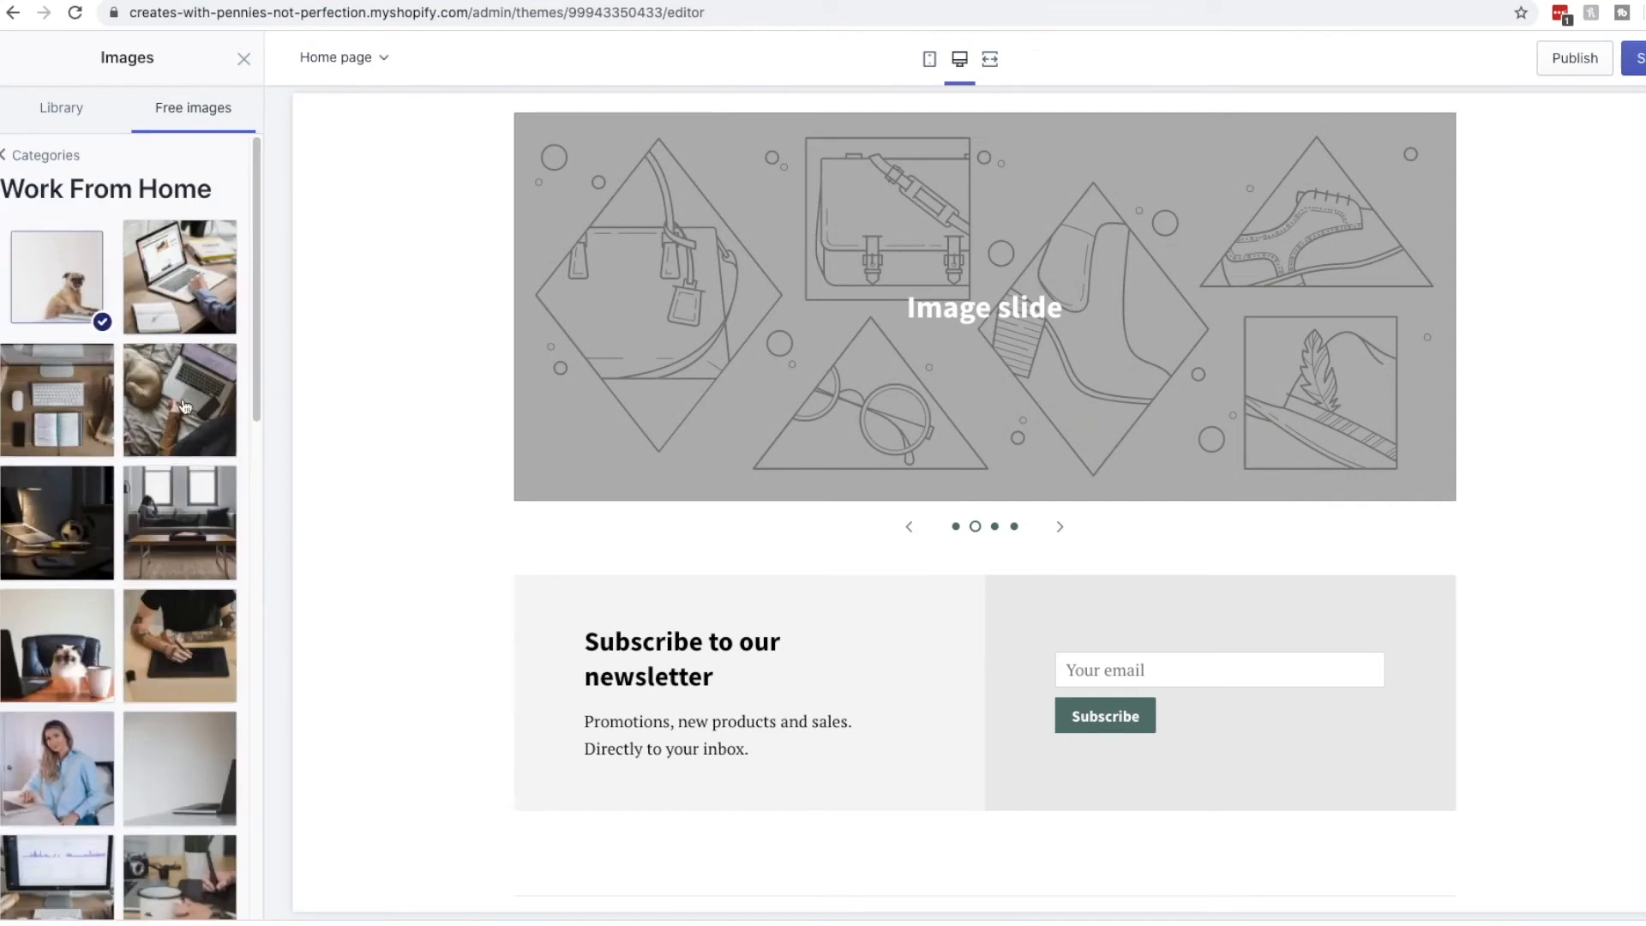
click(61, 643)
click(218, 891)
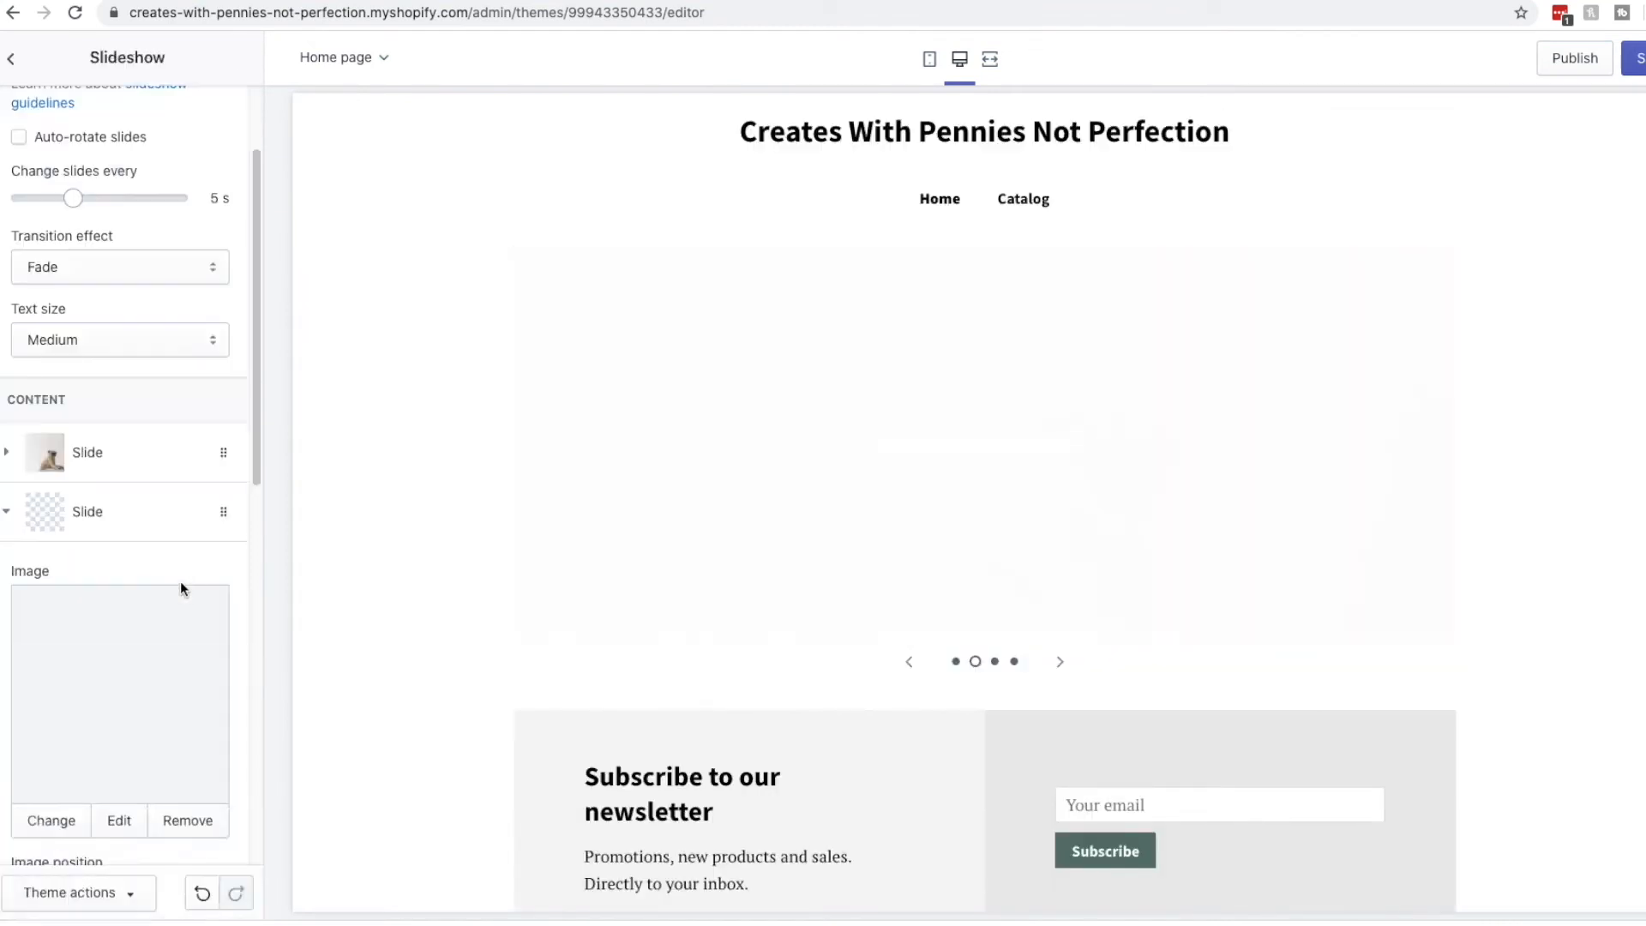
Set the second slide's heading to "Bad credit guide.", collapse its settings and preview it in the slideshow.
scroll(151, 623, down, 5)
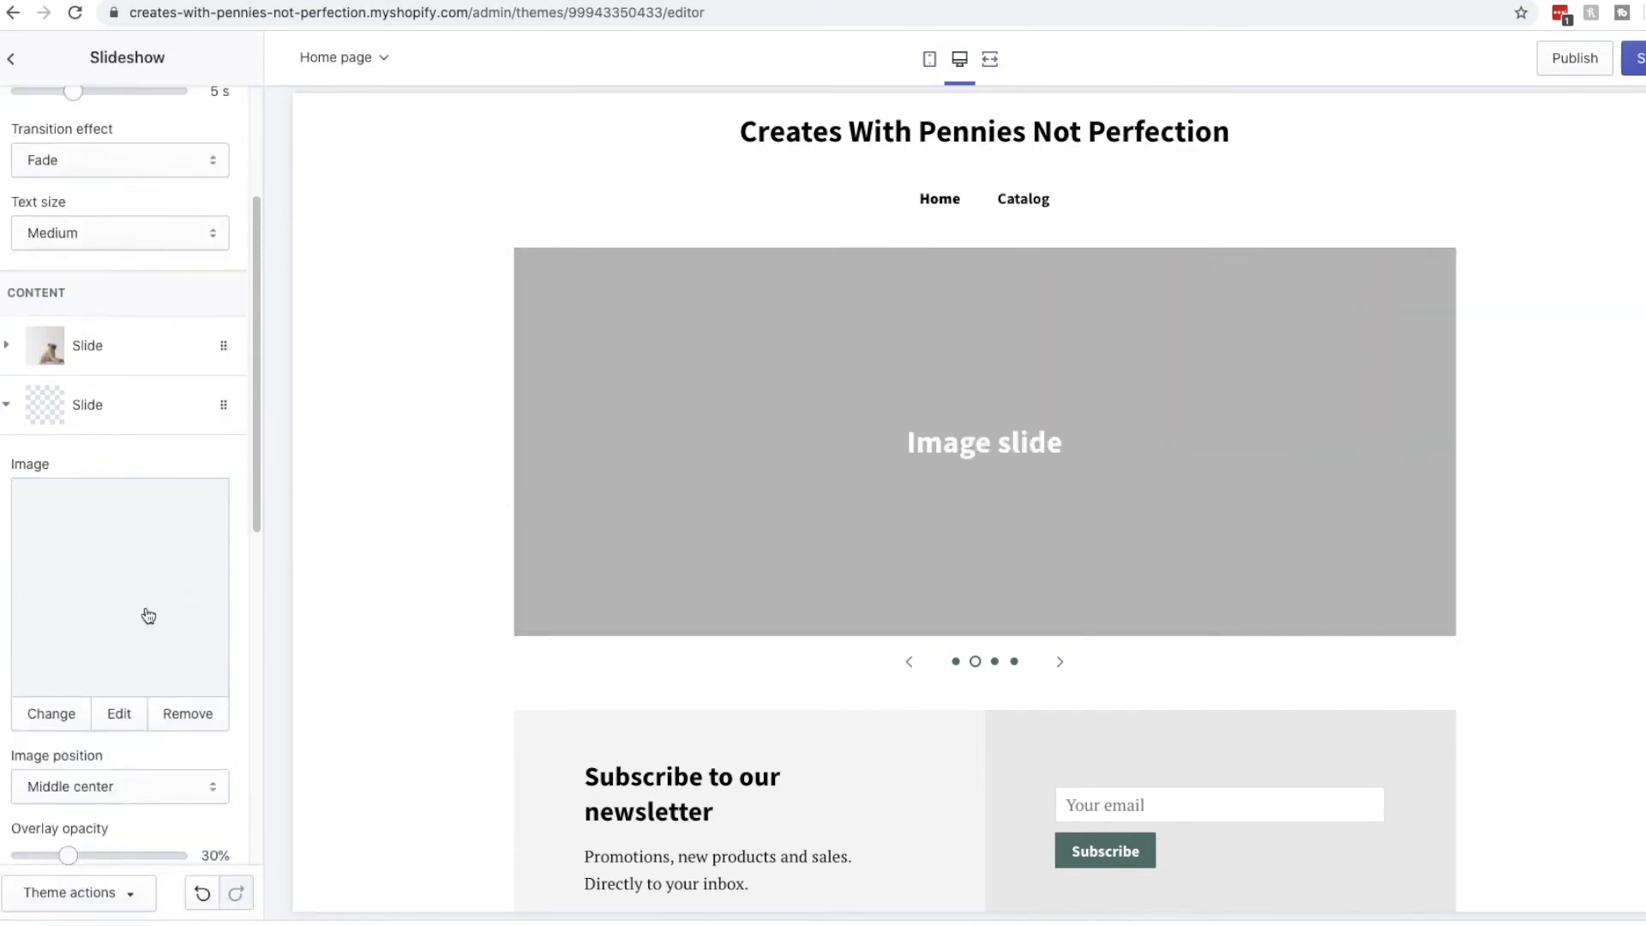
scroll(106, 676, down, 2)
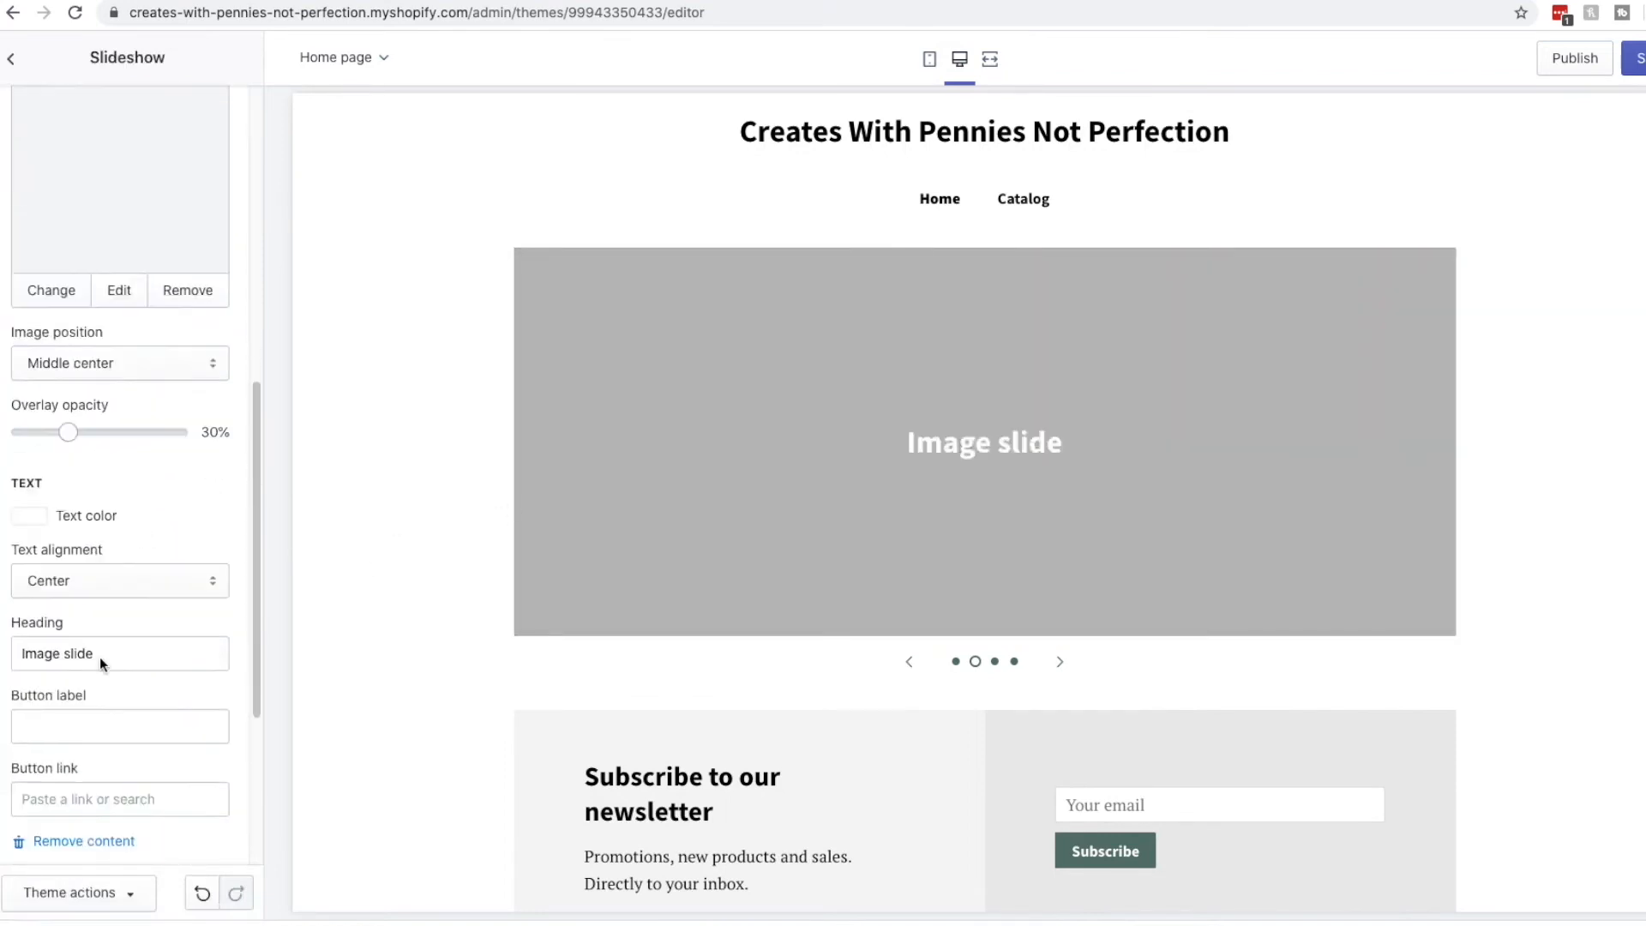
triple_click(100, 657)
key(BackSpace)
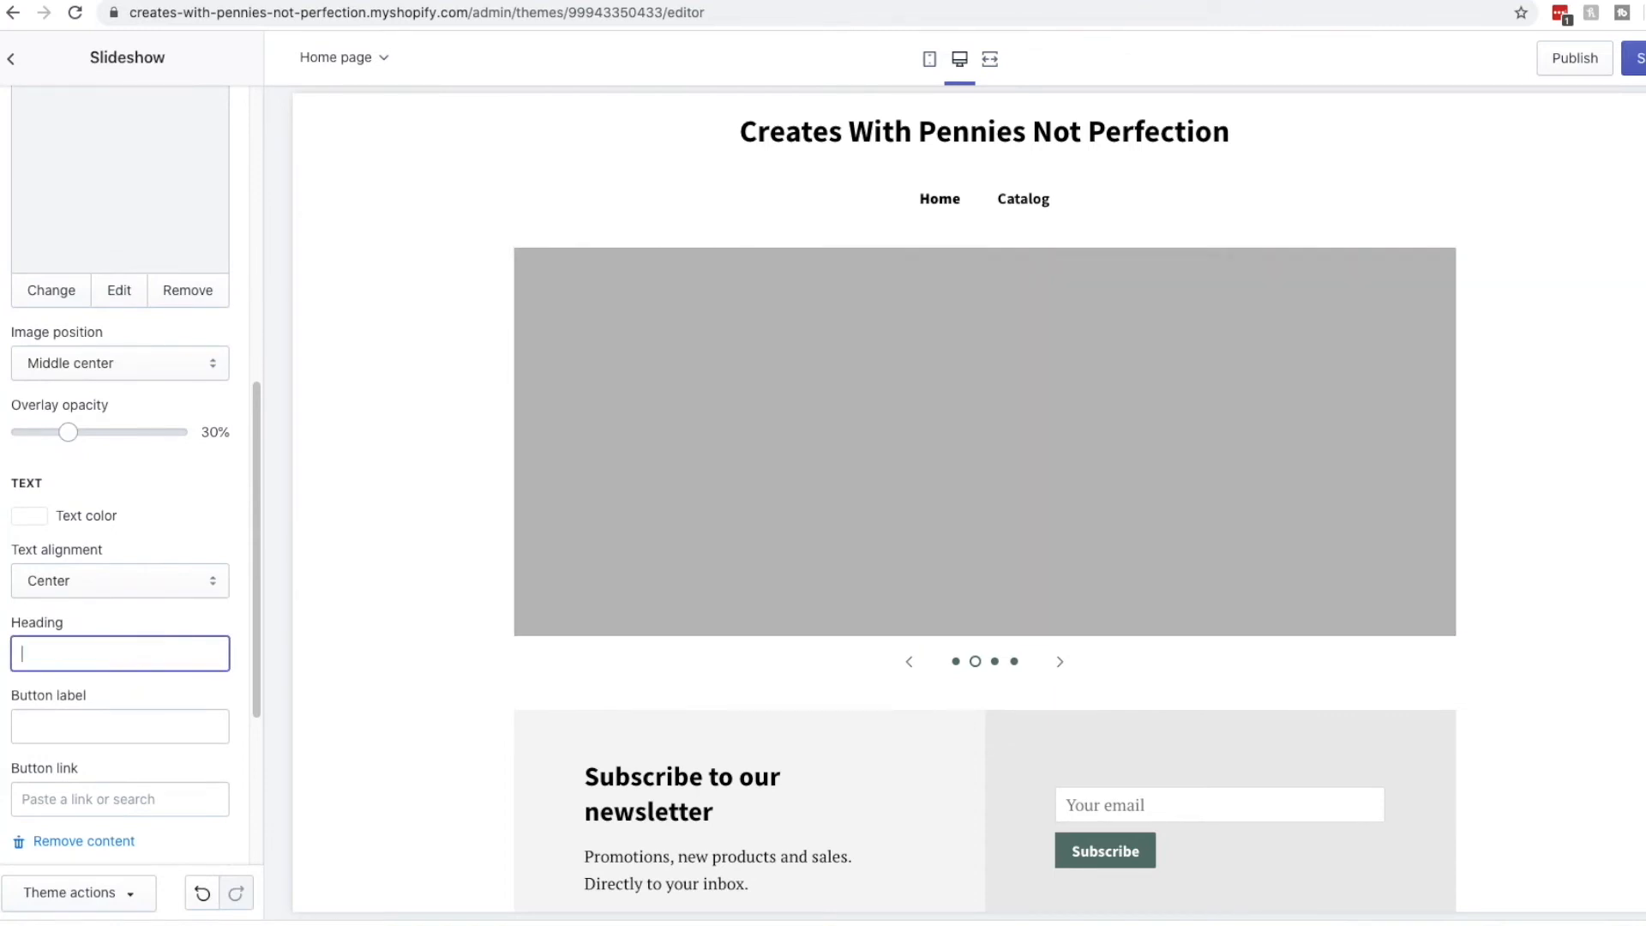
text(B)
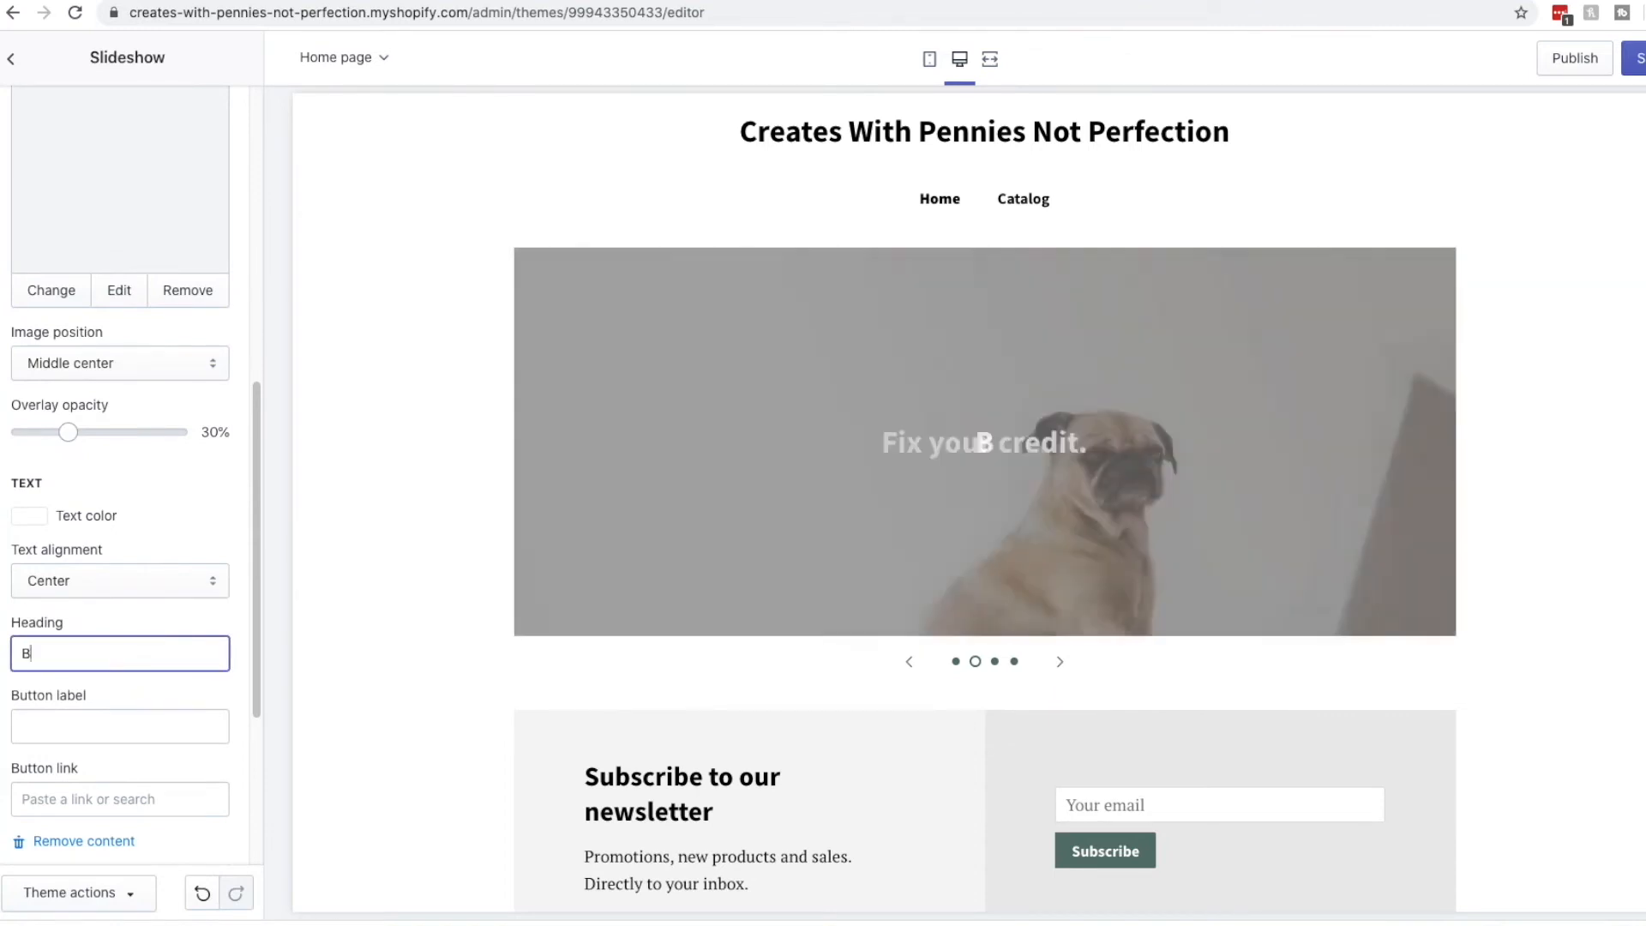
text(ad cred)
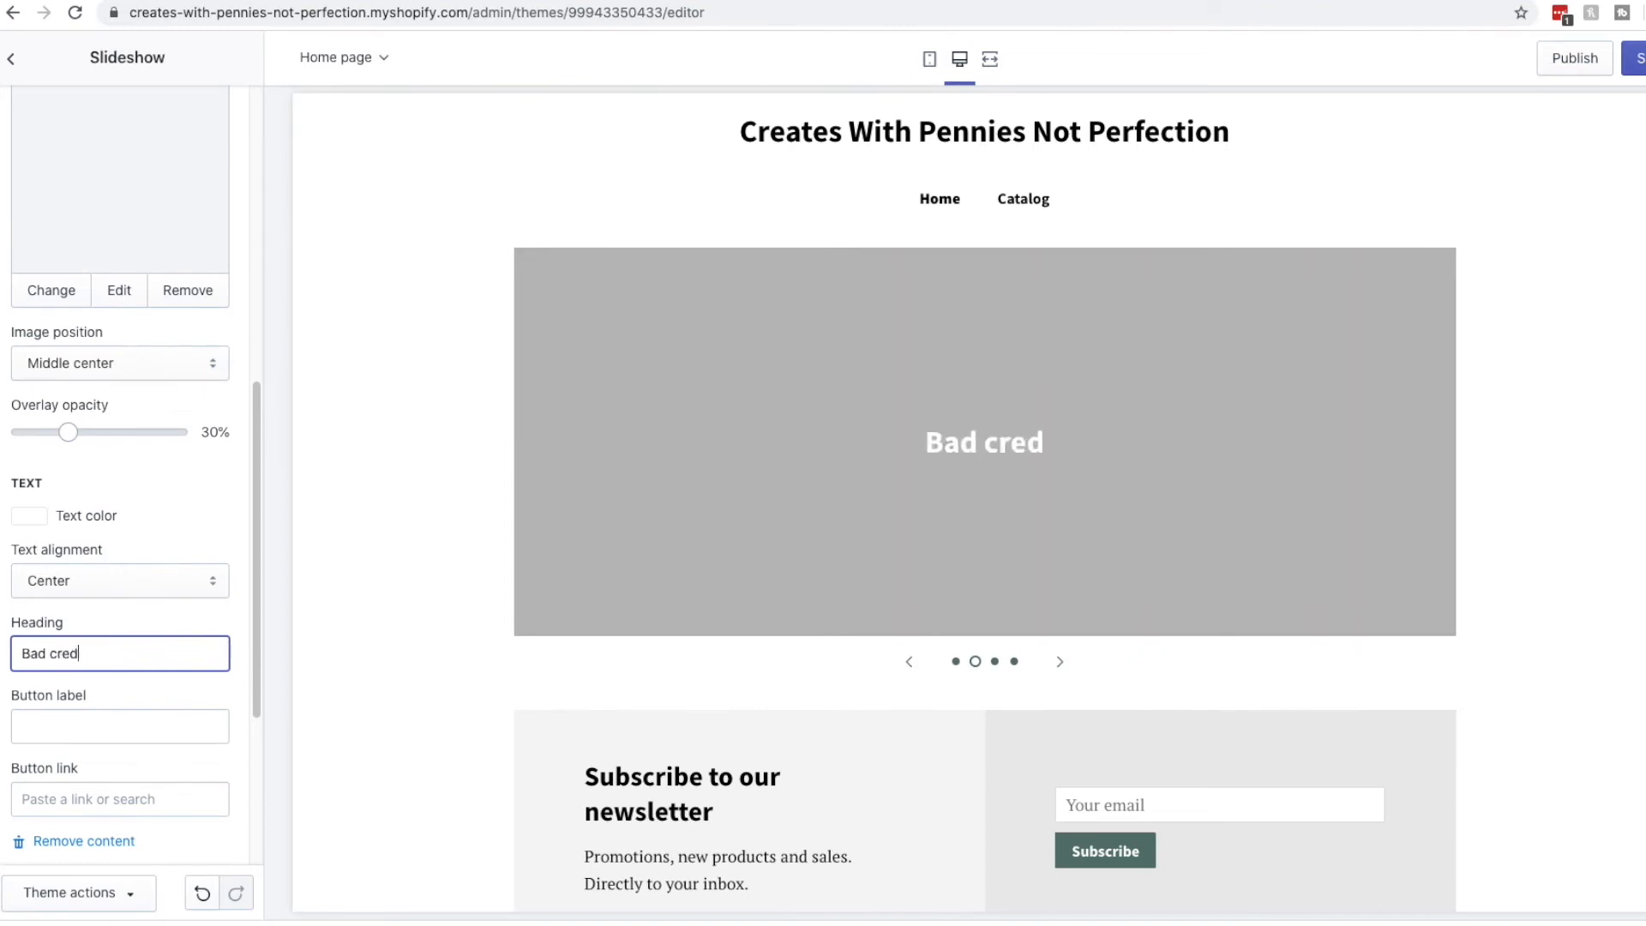
text(it gudie)
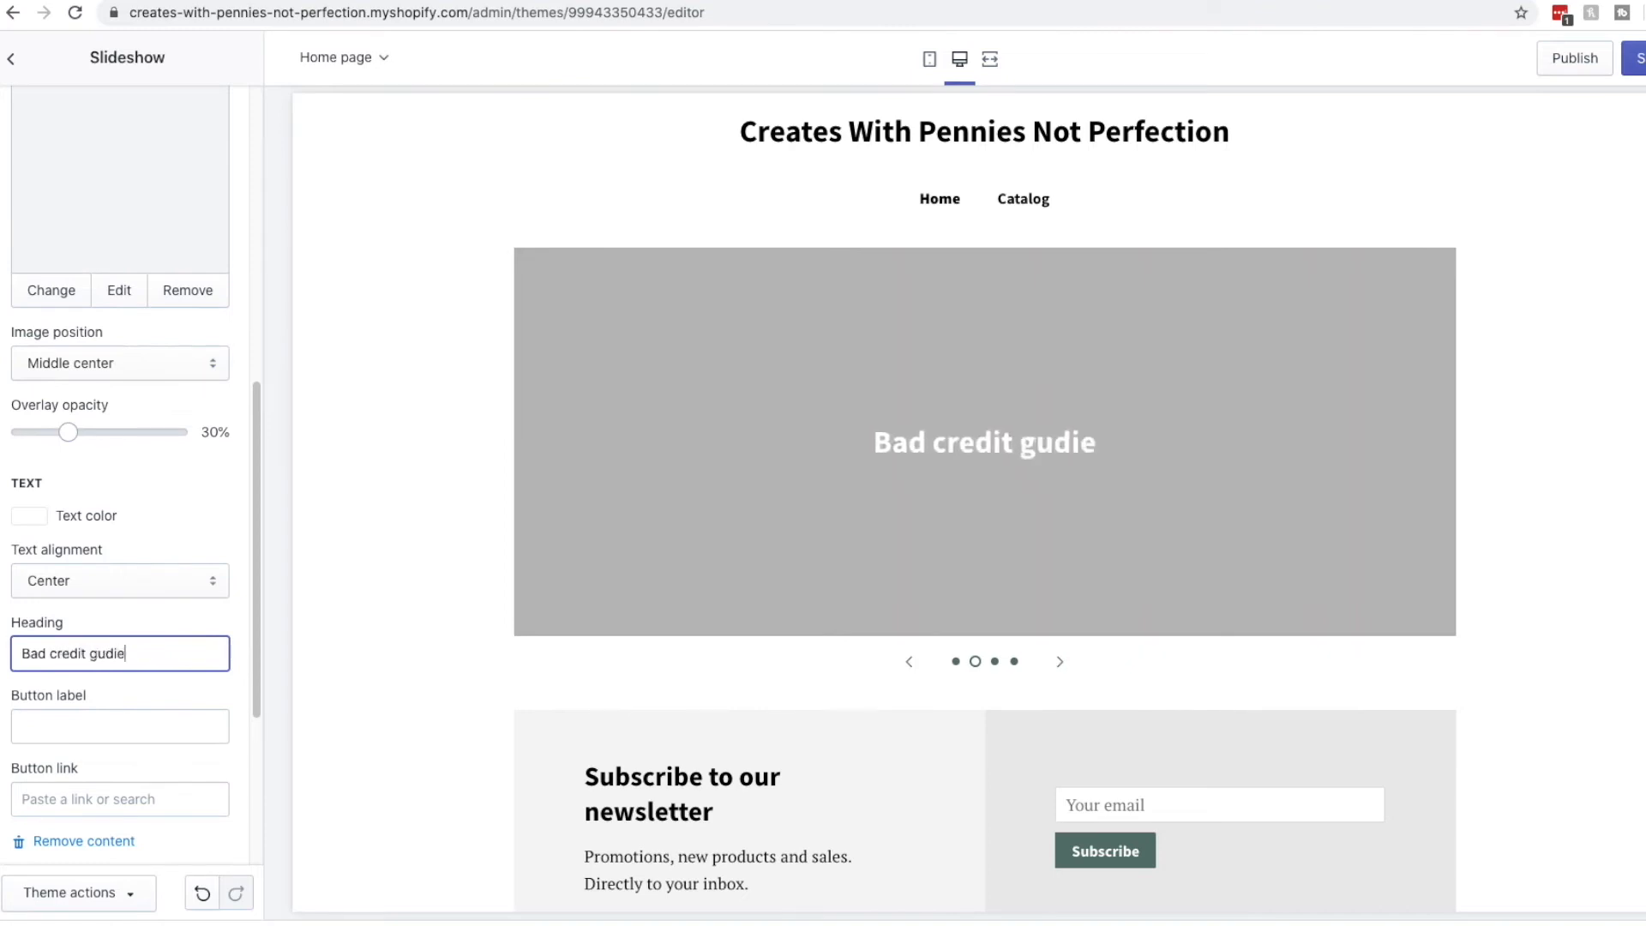
key(BackSpace)
key(BackSpace)
key(BackSpace)
text(ide.)
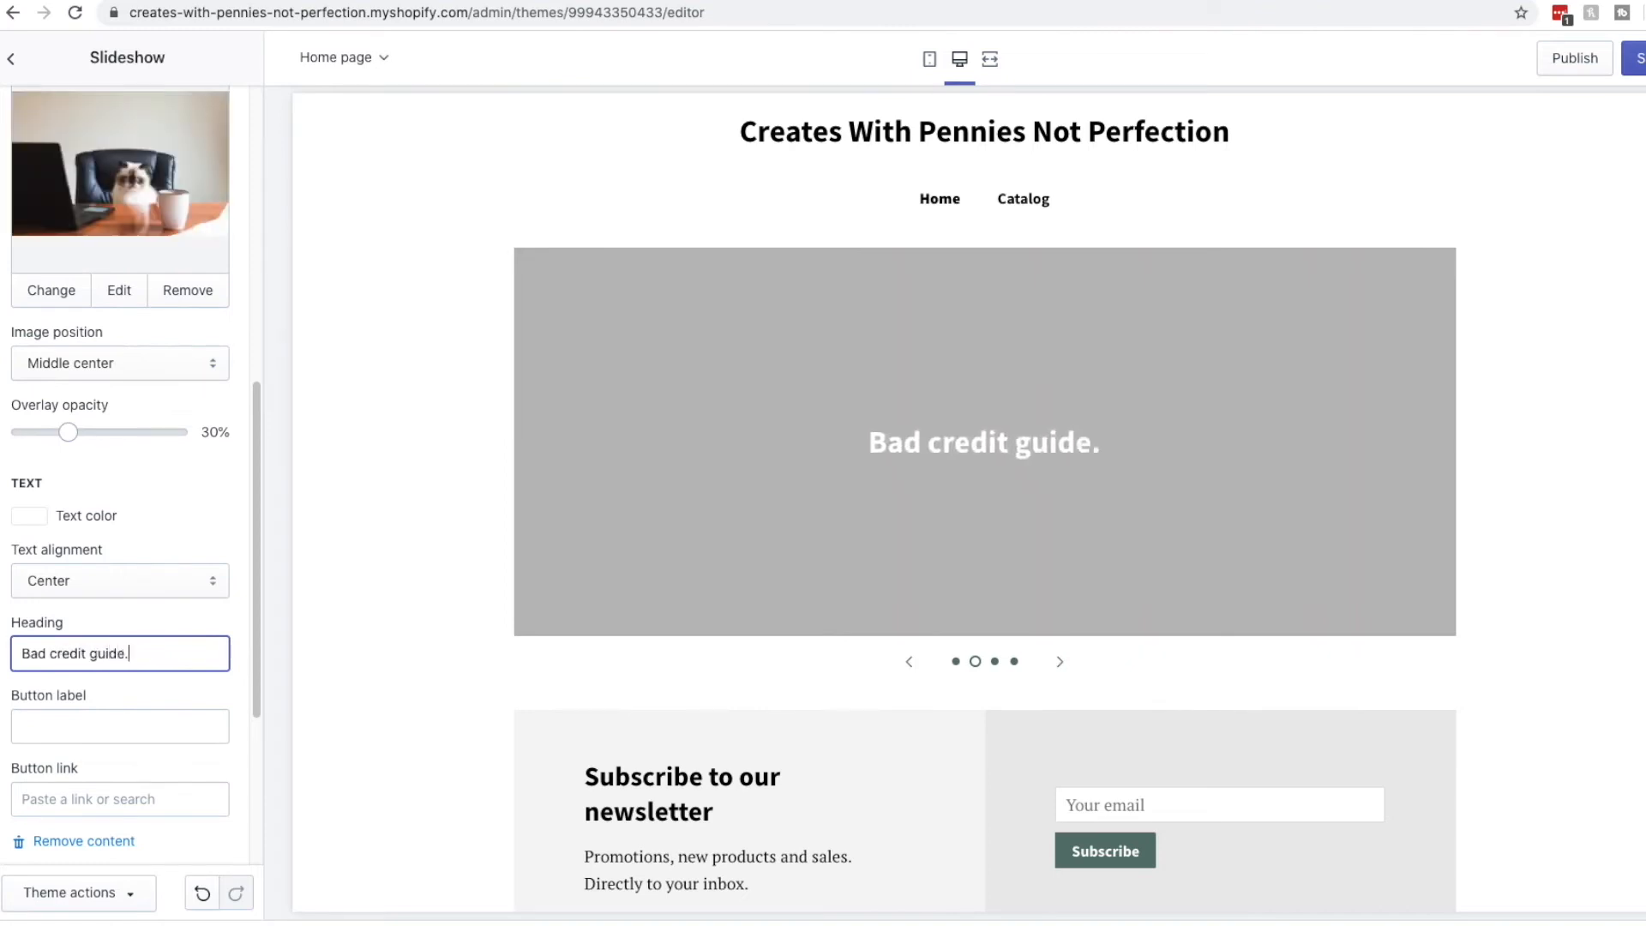
scroll(95, 698, down, 4)
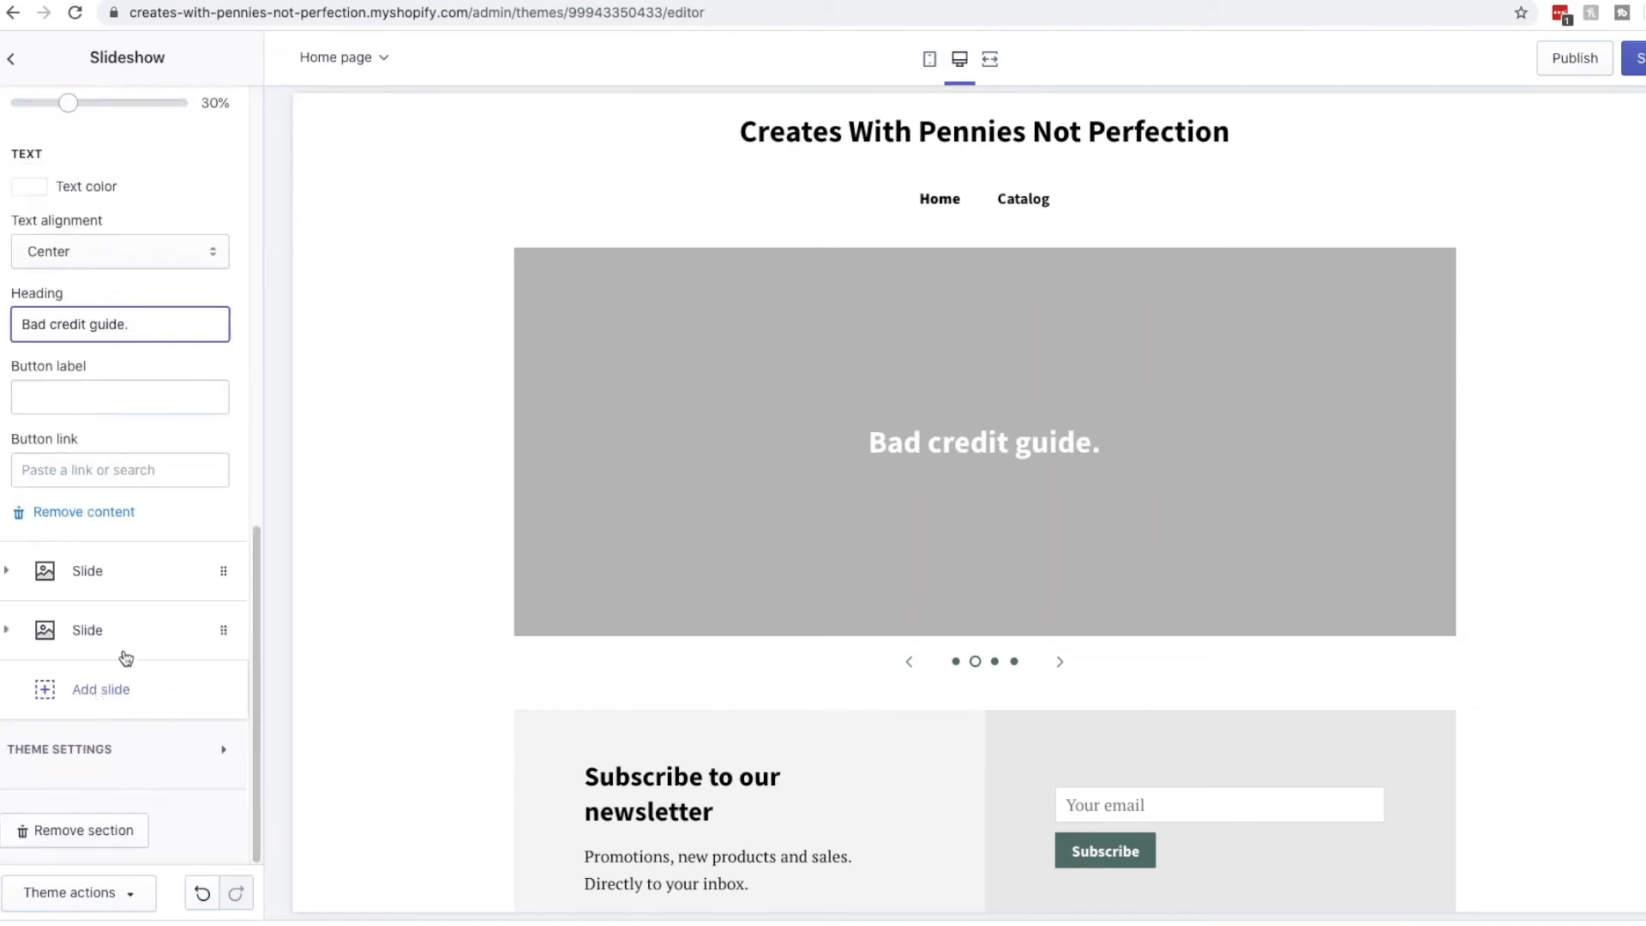
scroll(78, 334, up, 6)
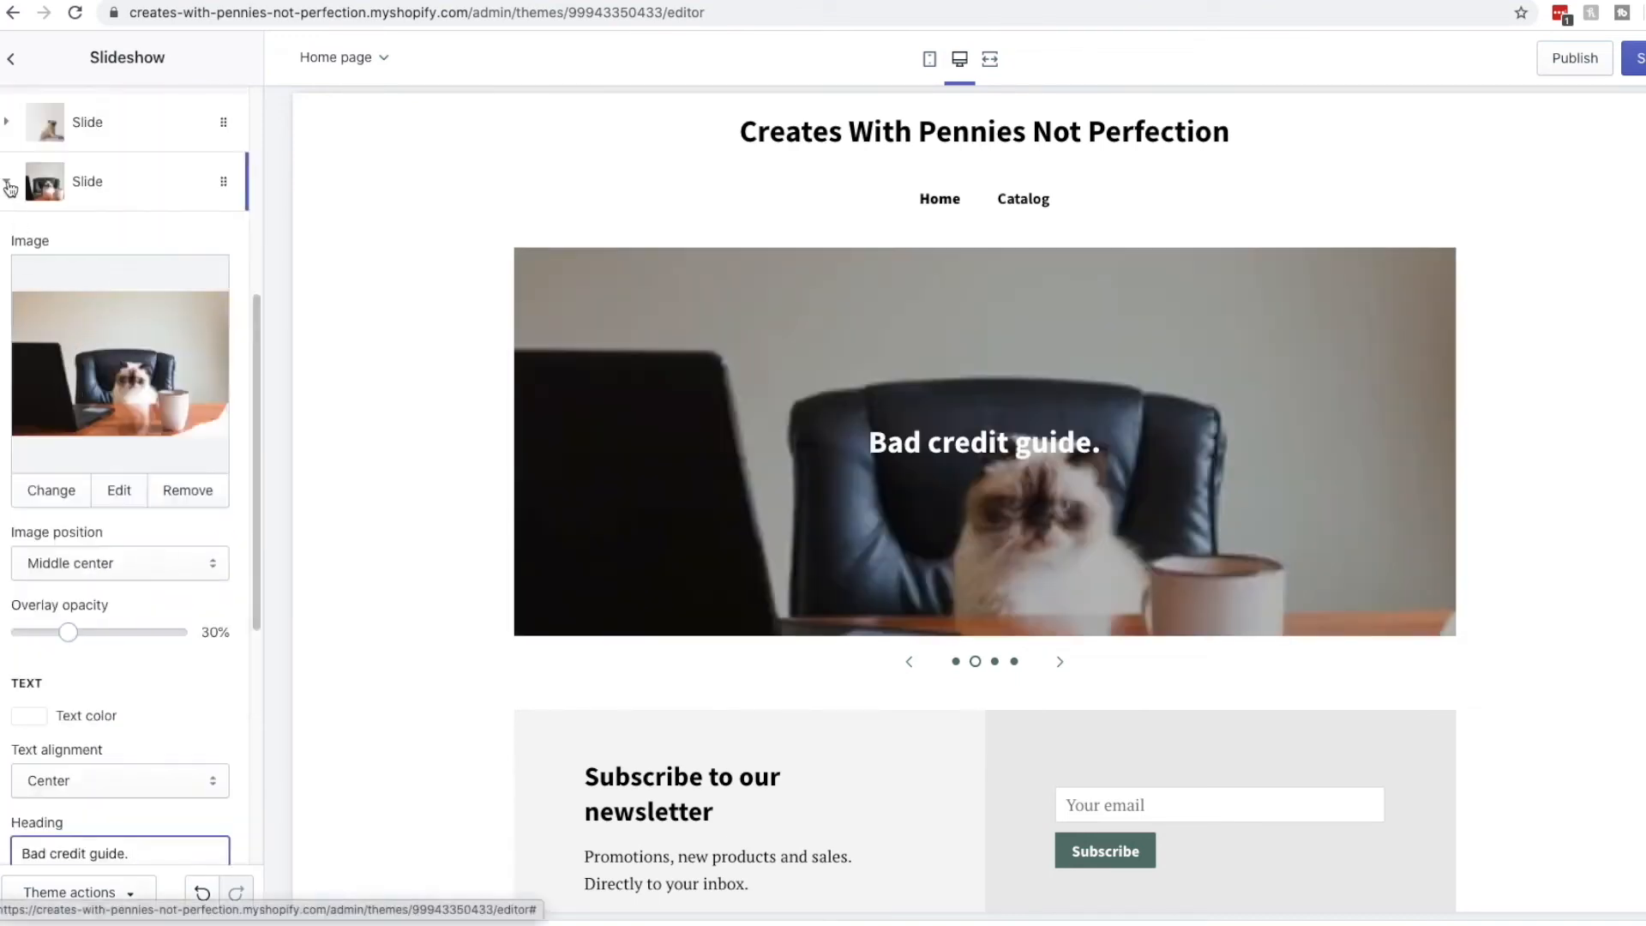
click(8, 182)
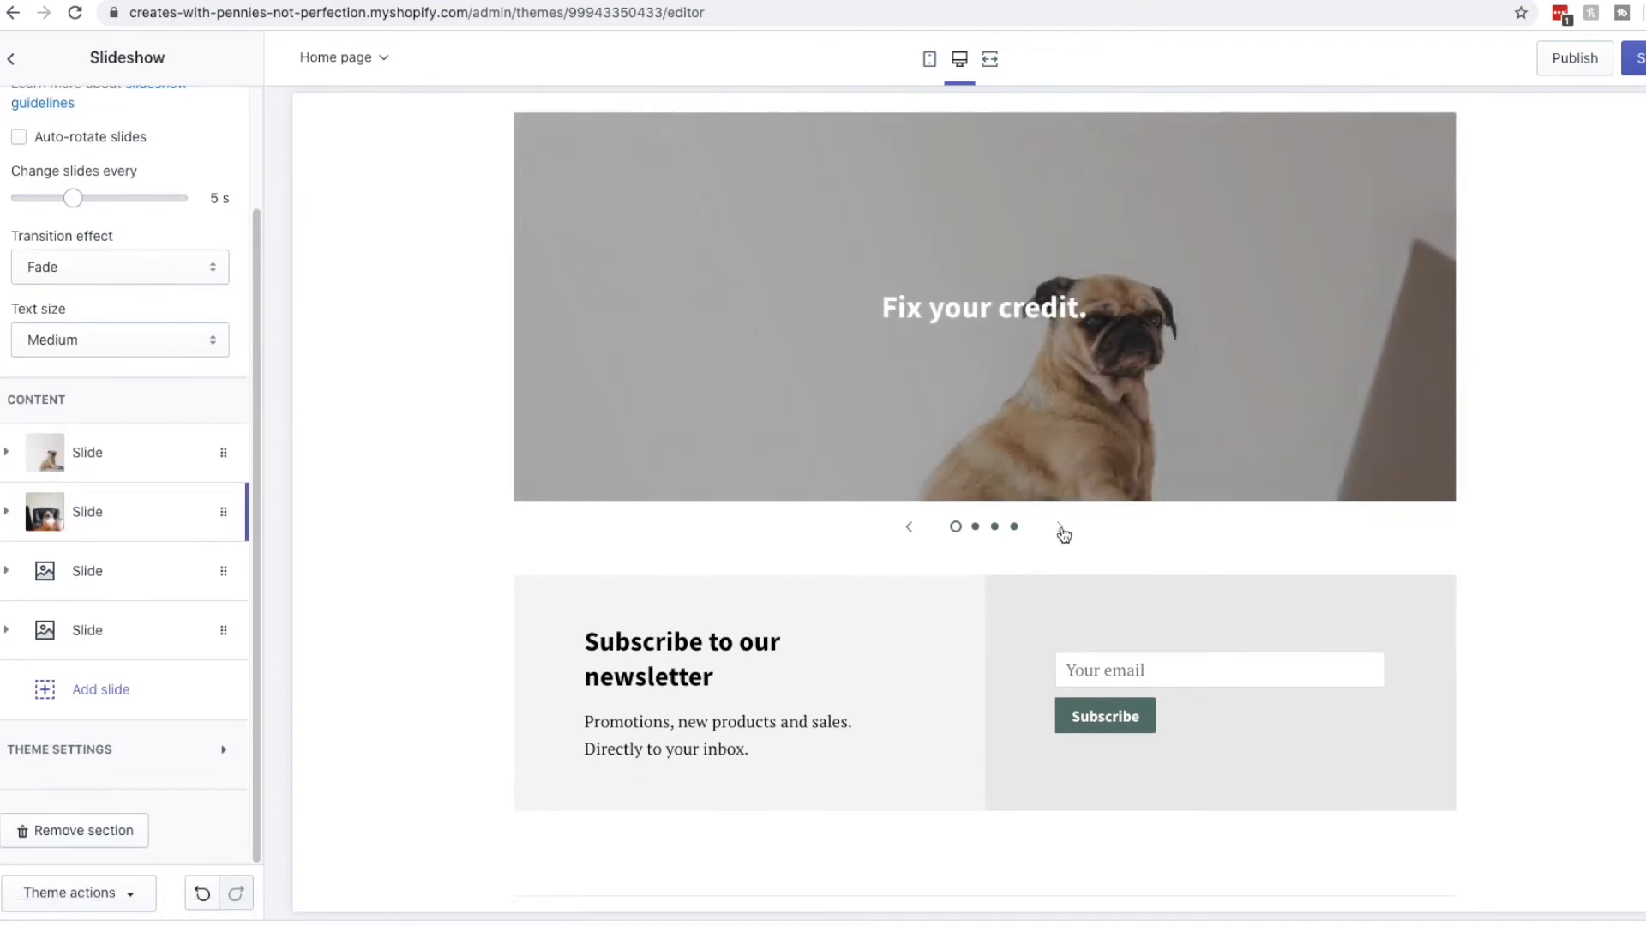
click(1062, 529)
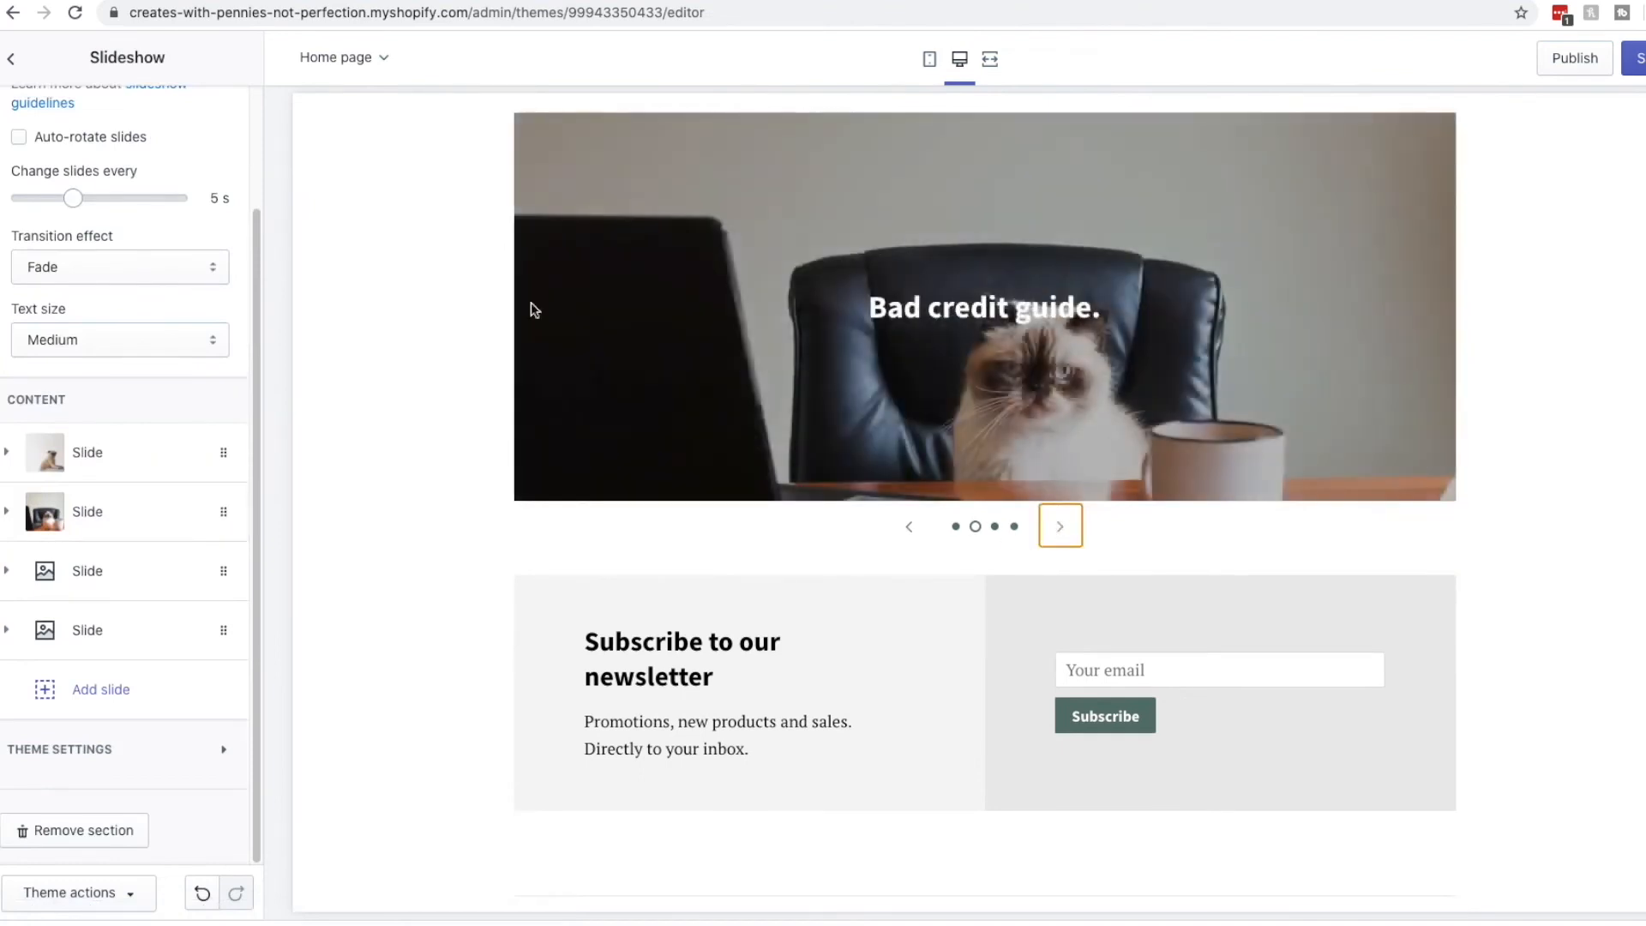
Remove the two remaining placeholder slides from the slideshow.
click(220, 573)
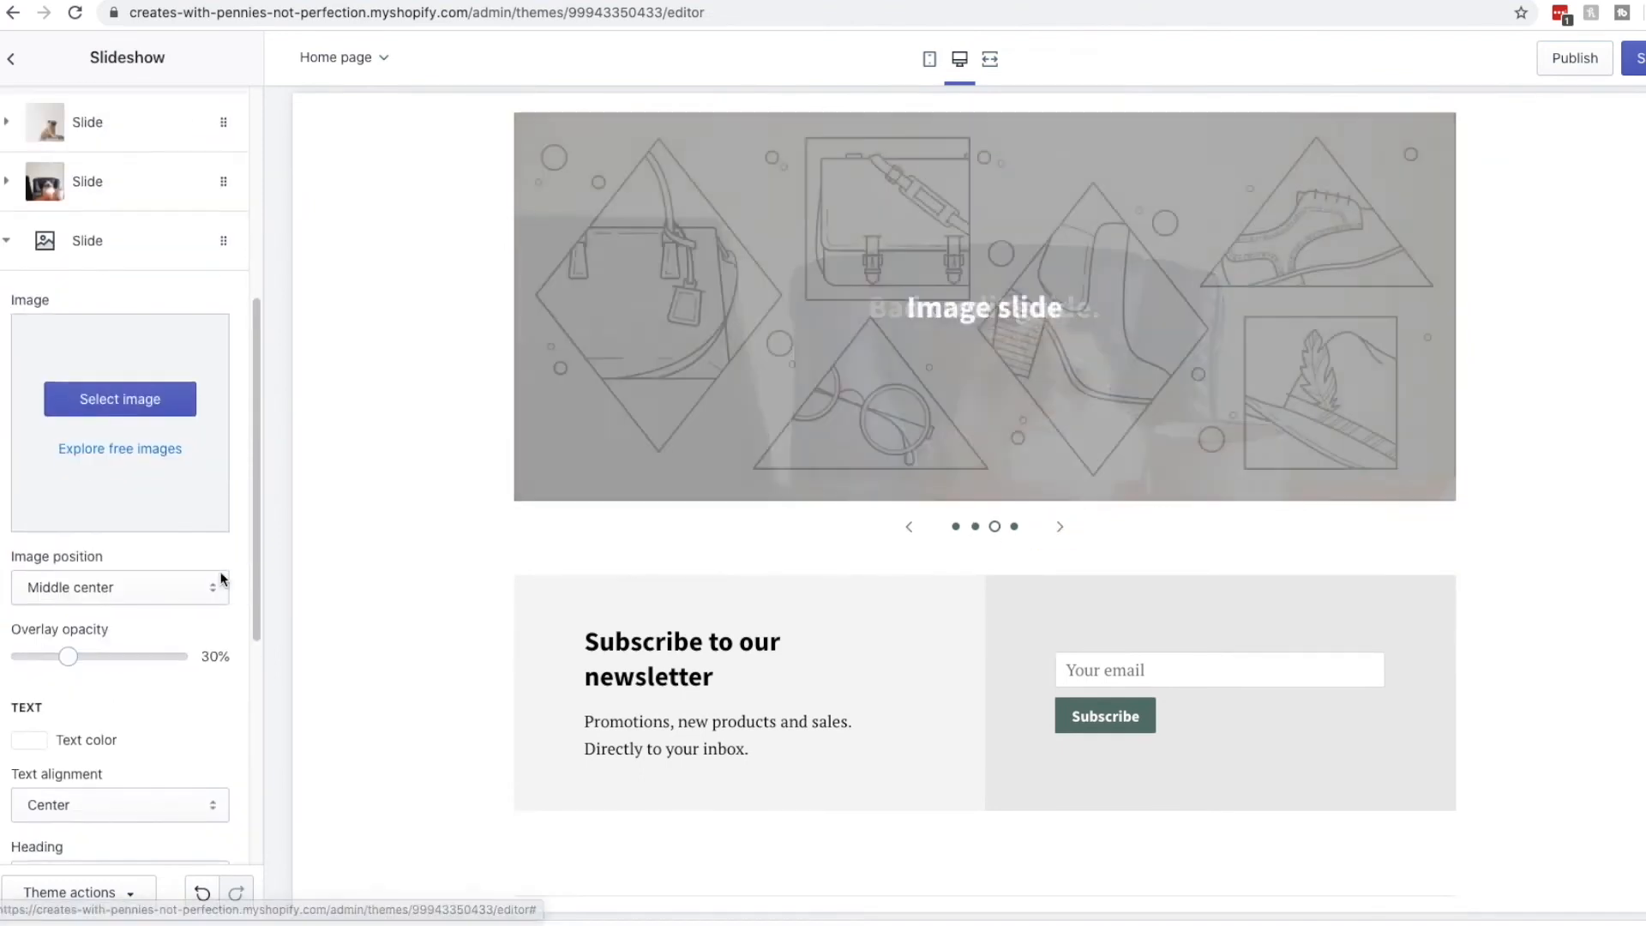
scroll(129, 696, down, 6)
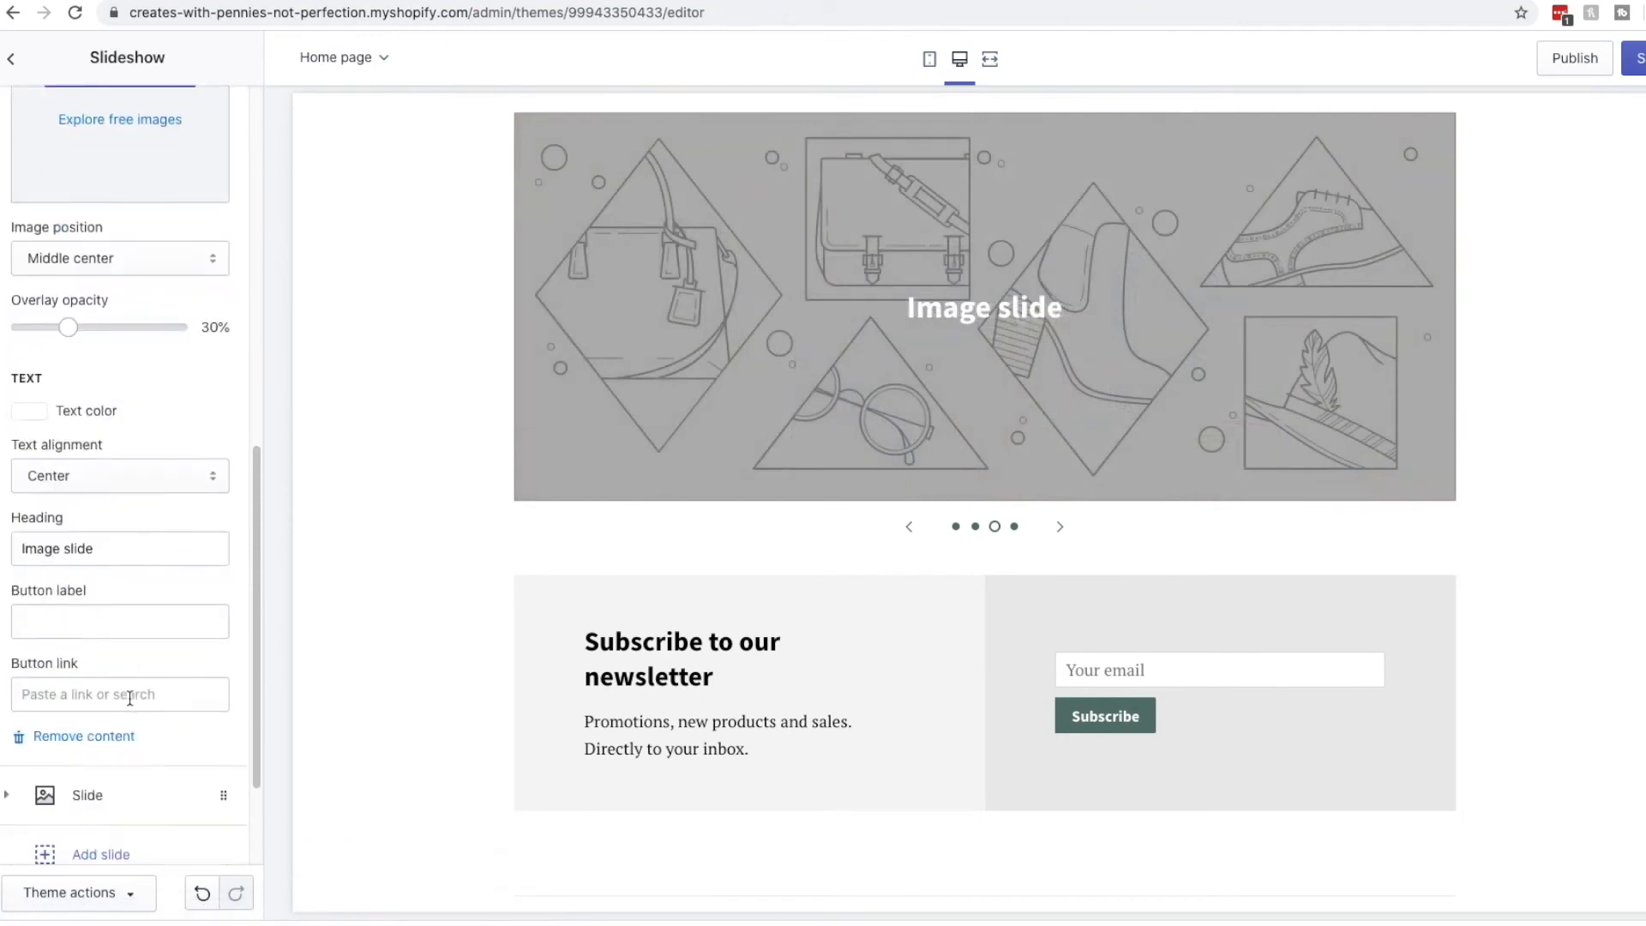
click(107, 576)
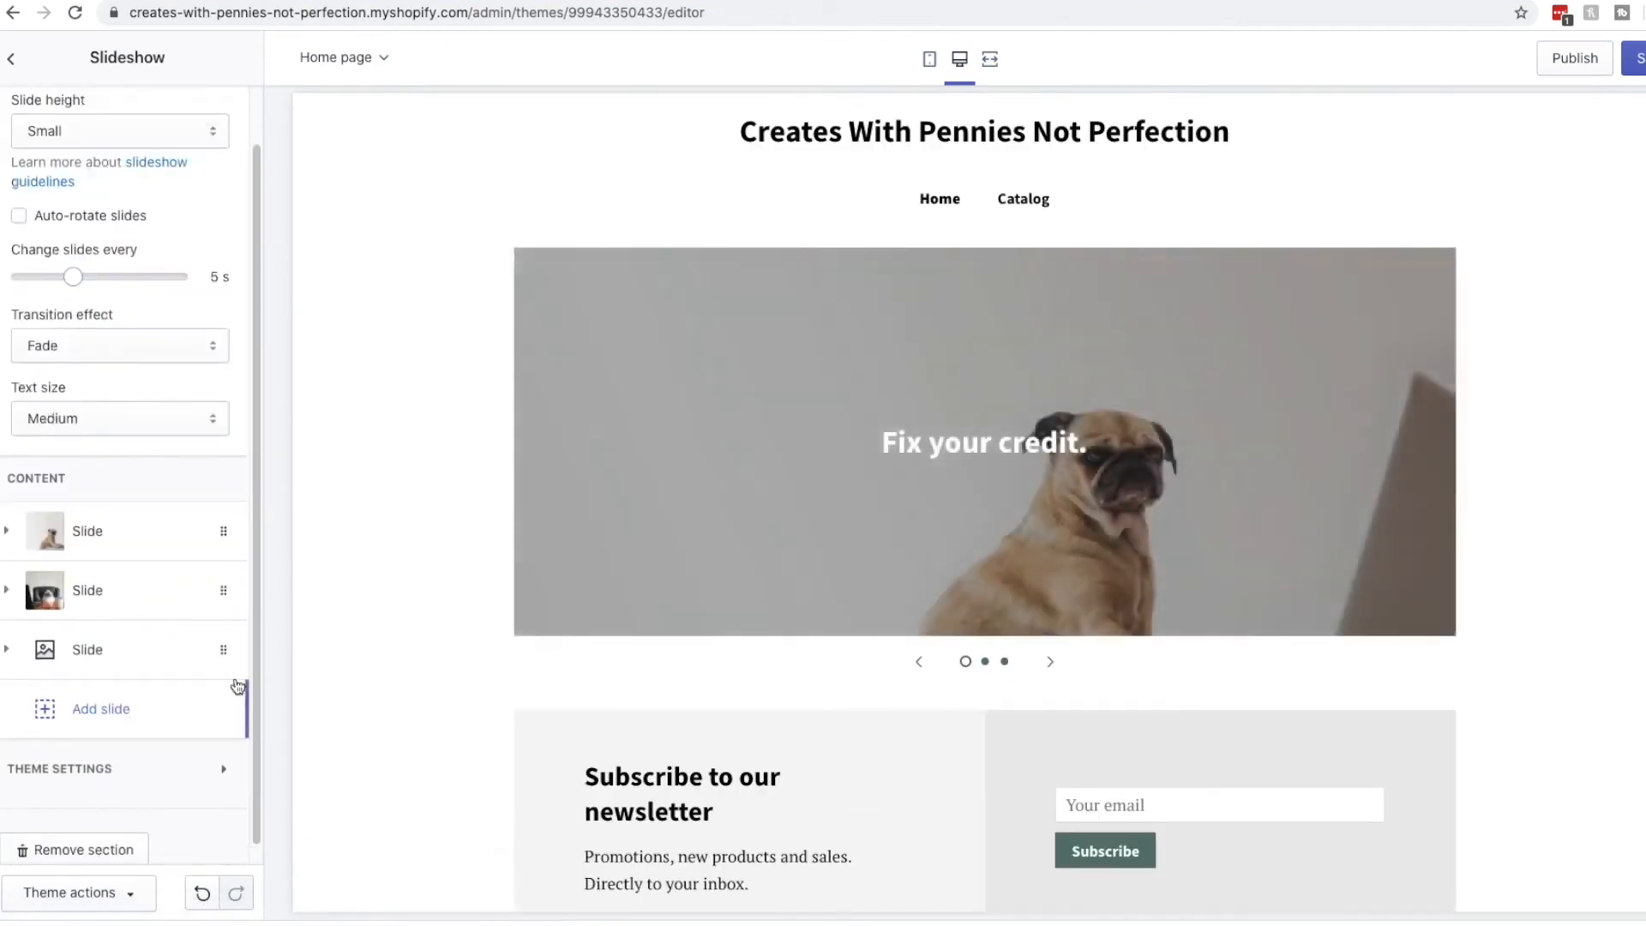
click(227, 647)
scroll(92, 739, down, 8)
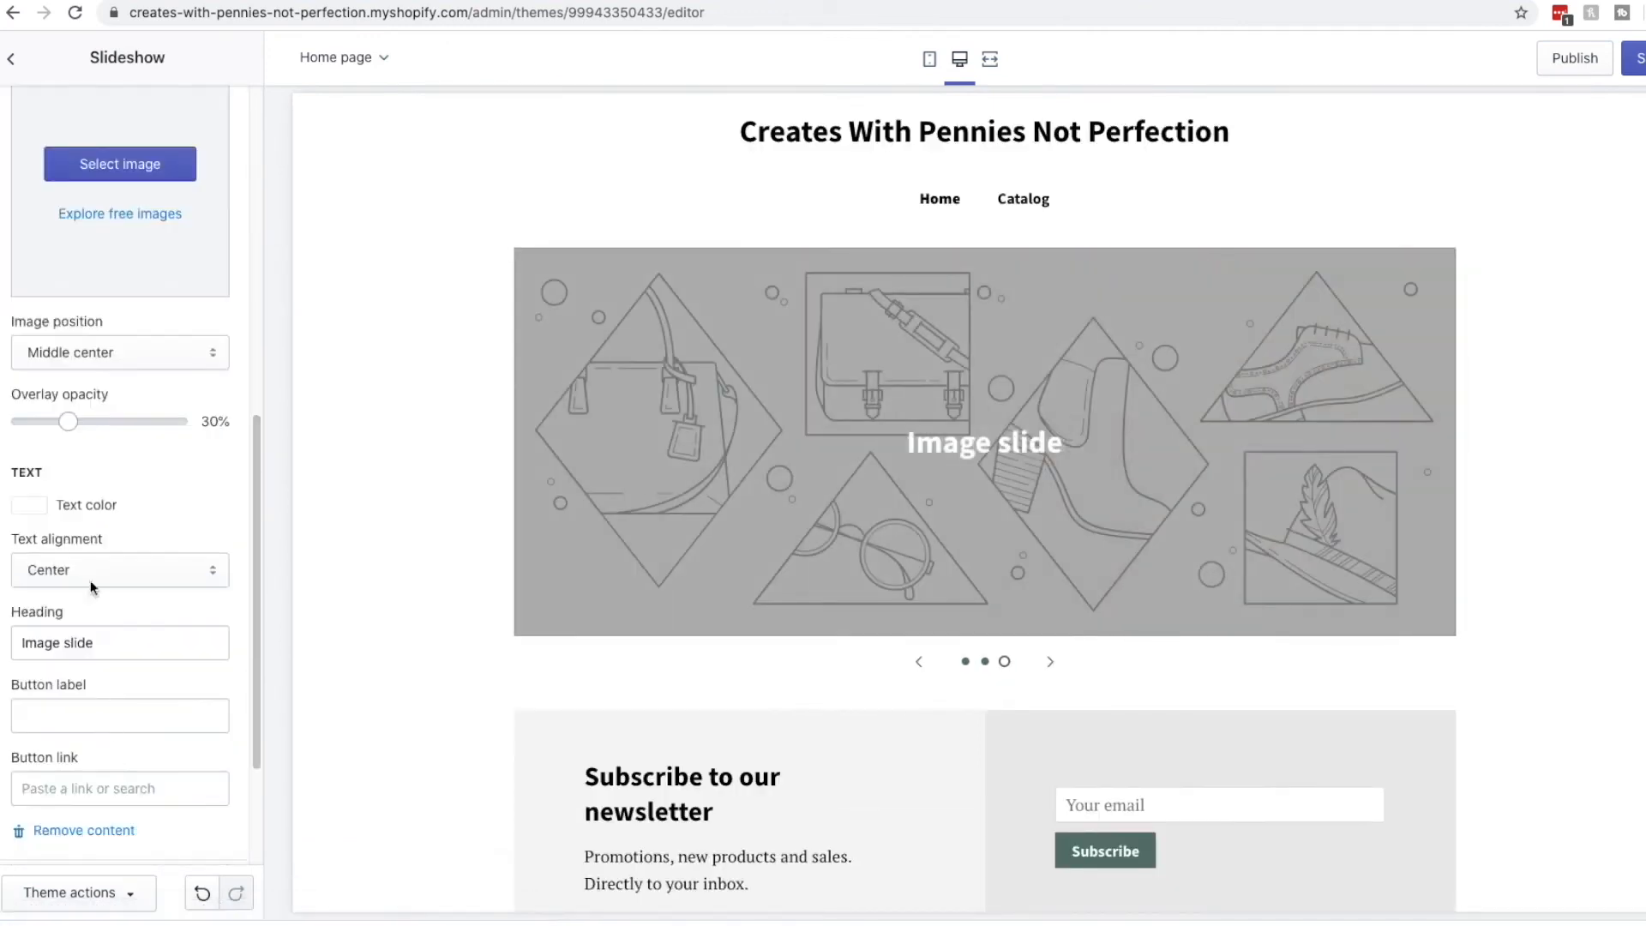
click(83, 631)
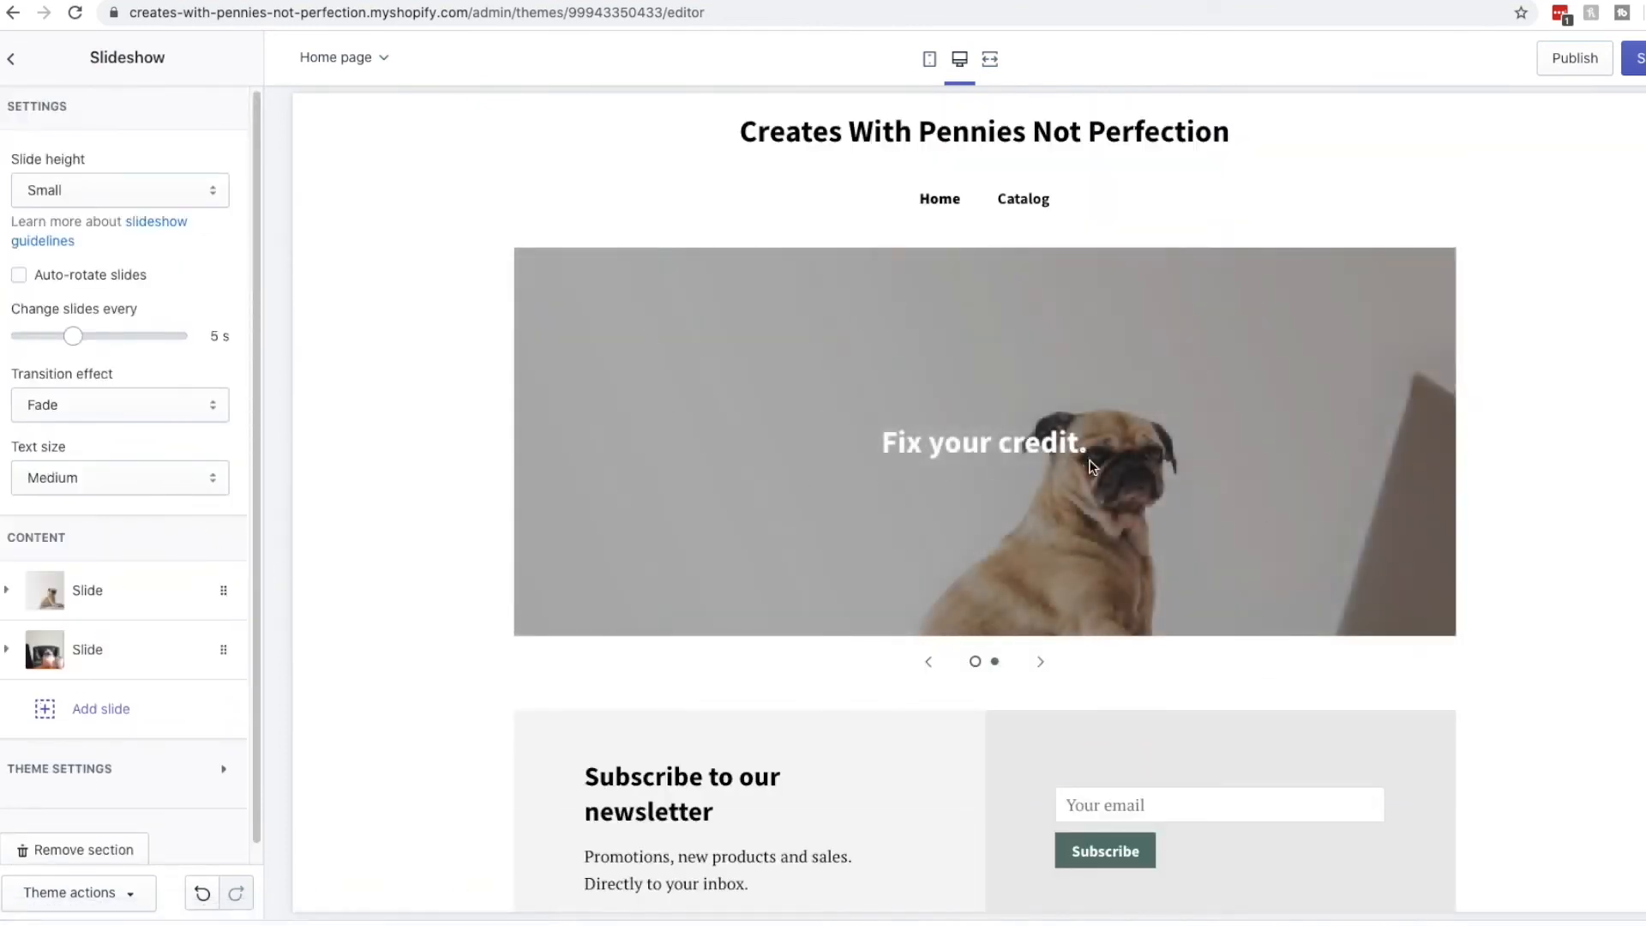
Page through the two slides in the preview and check the newsletter and footer areas below them.
click(1040, 667)
click(1040, 670)
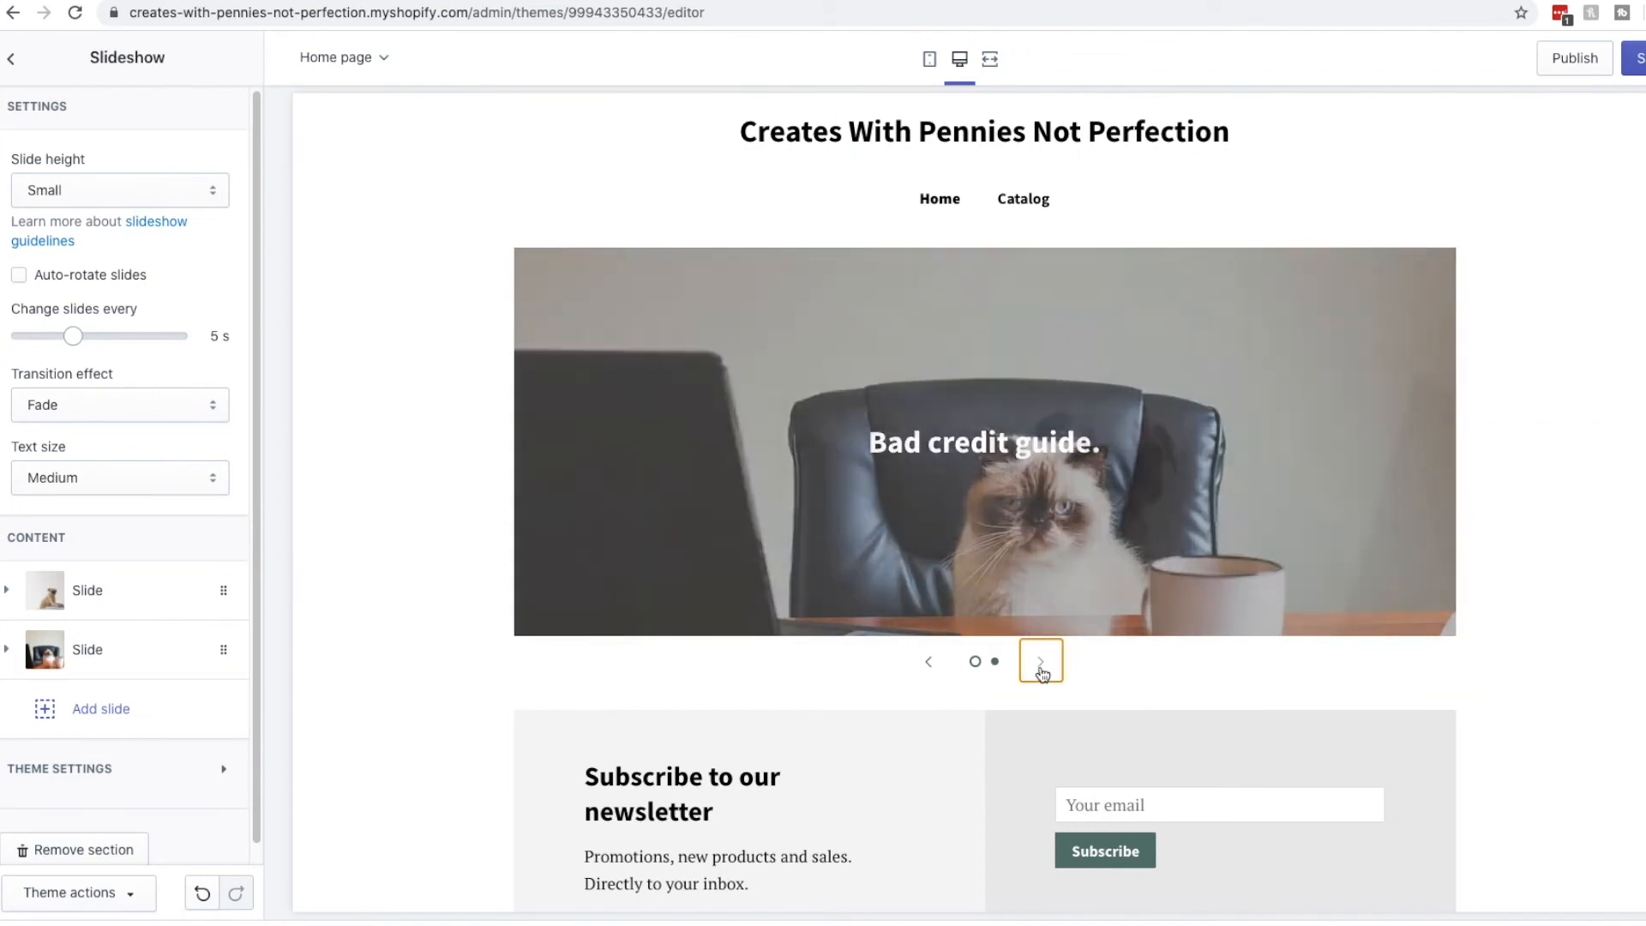
click(1040, 671)
scroll(999, 667, down, 5)
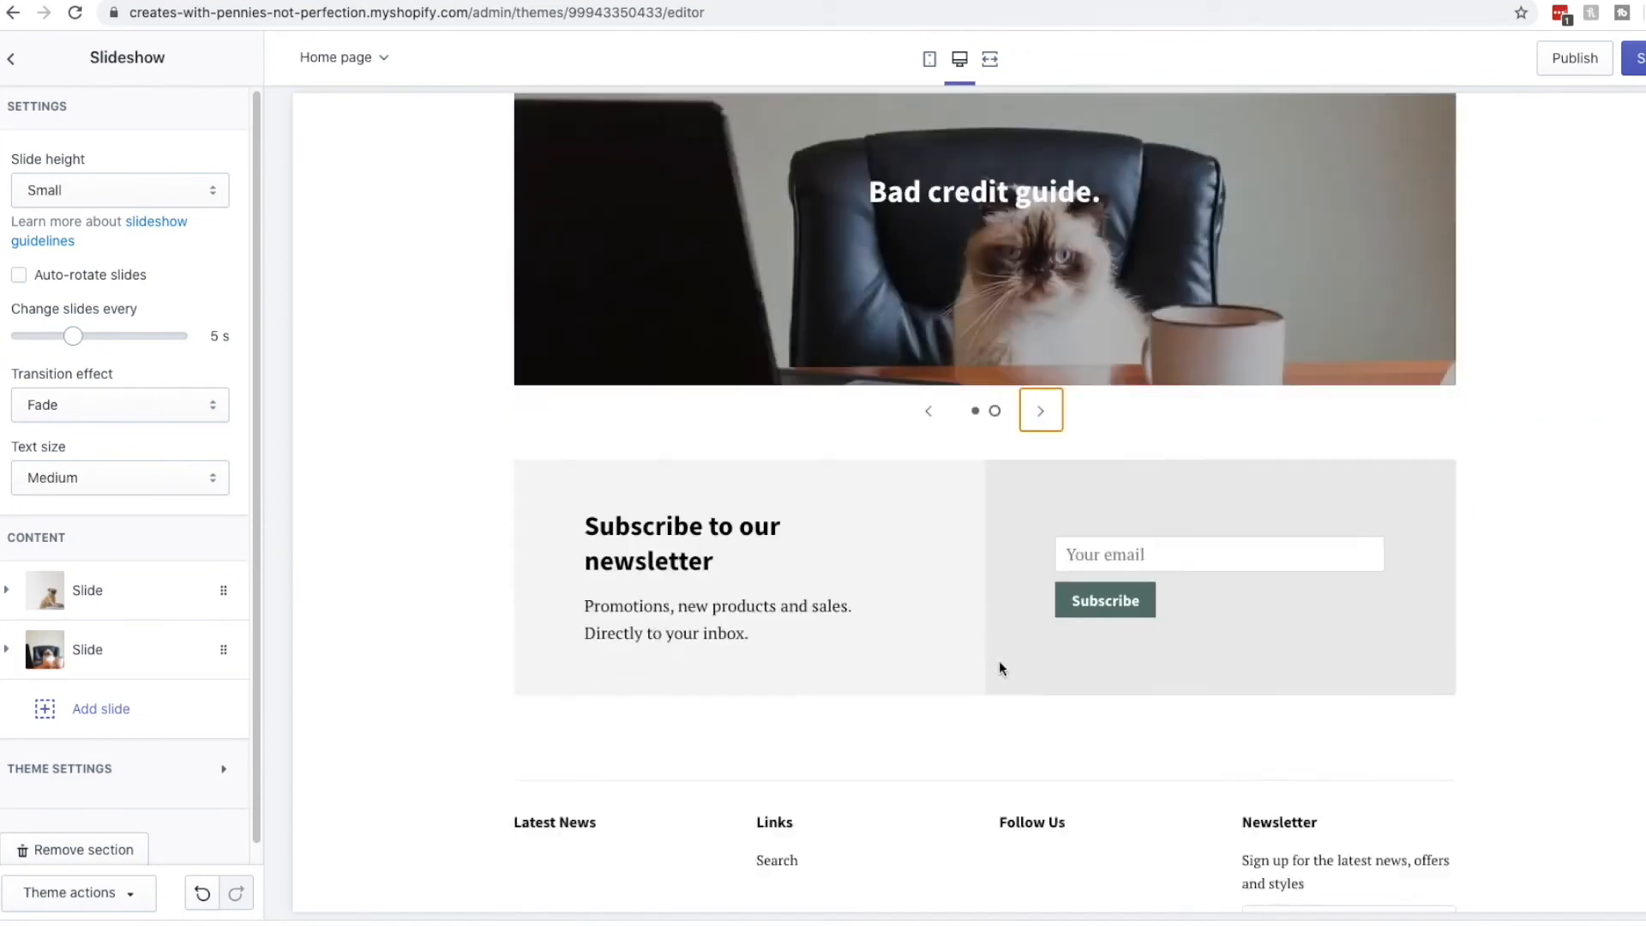
scroll(67, 647, down, 1)
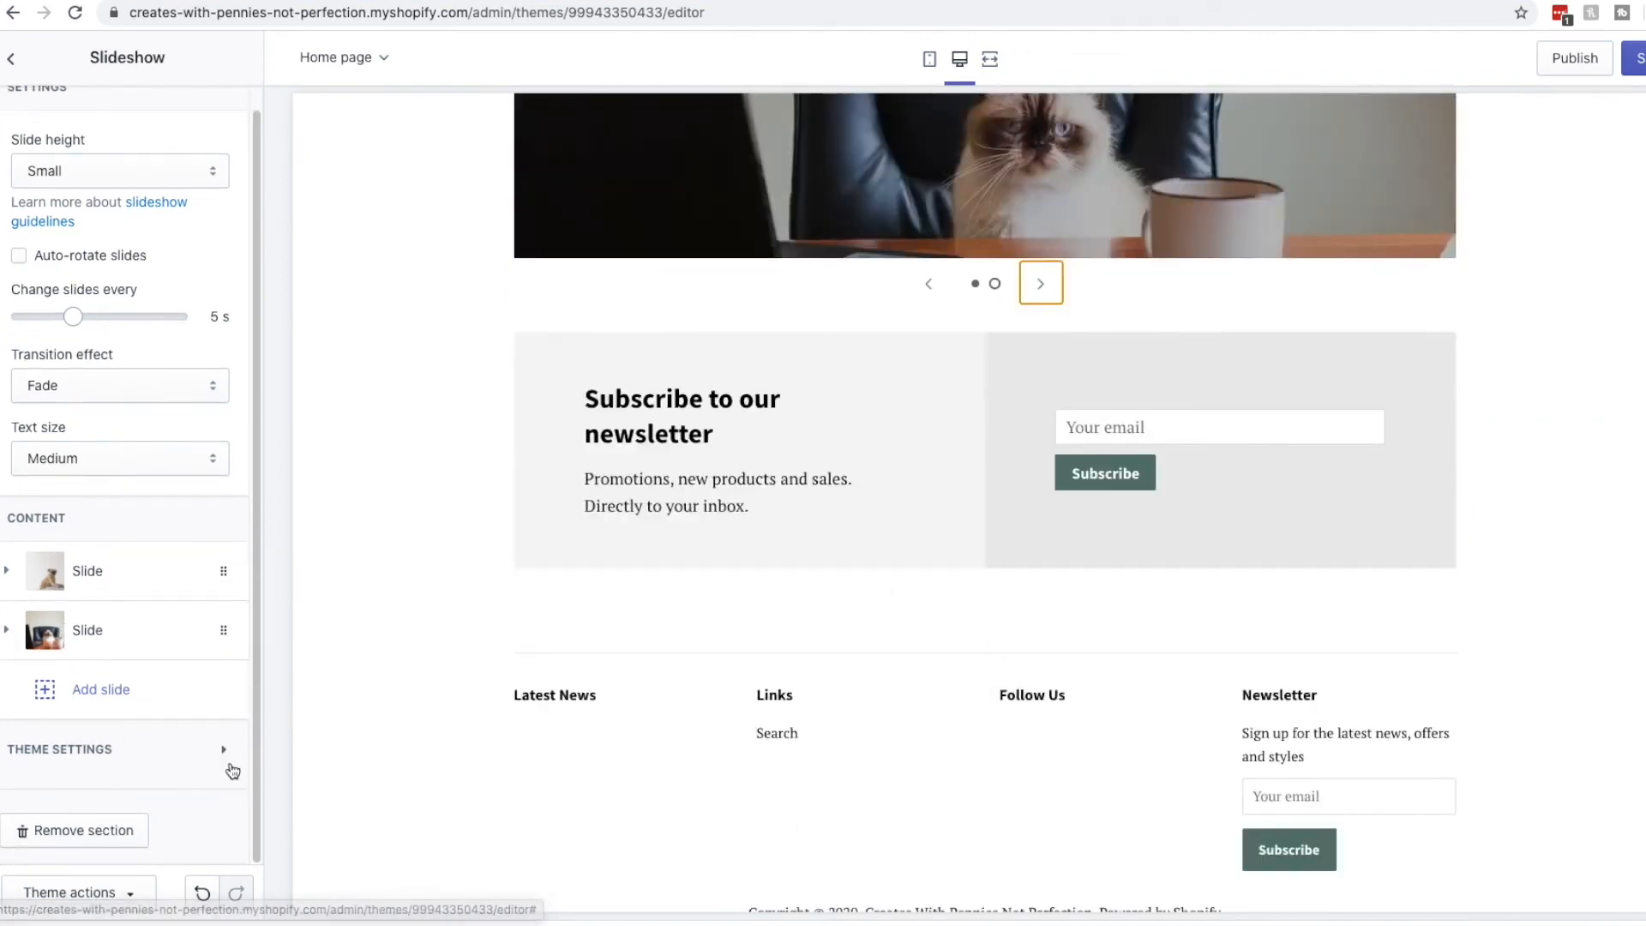
Look over the slideshow's theme settings, return to the section list and check the upper part of the home page.
click(225, 753)
scroll(214, 718, down, 2)
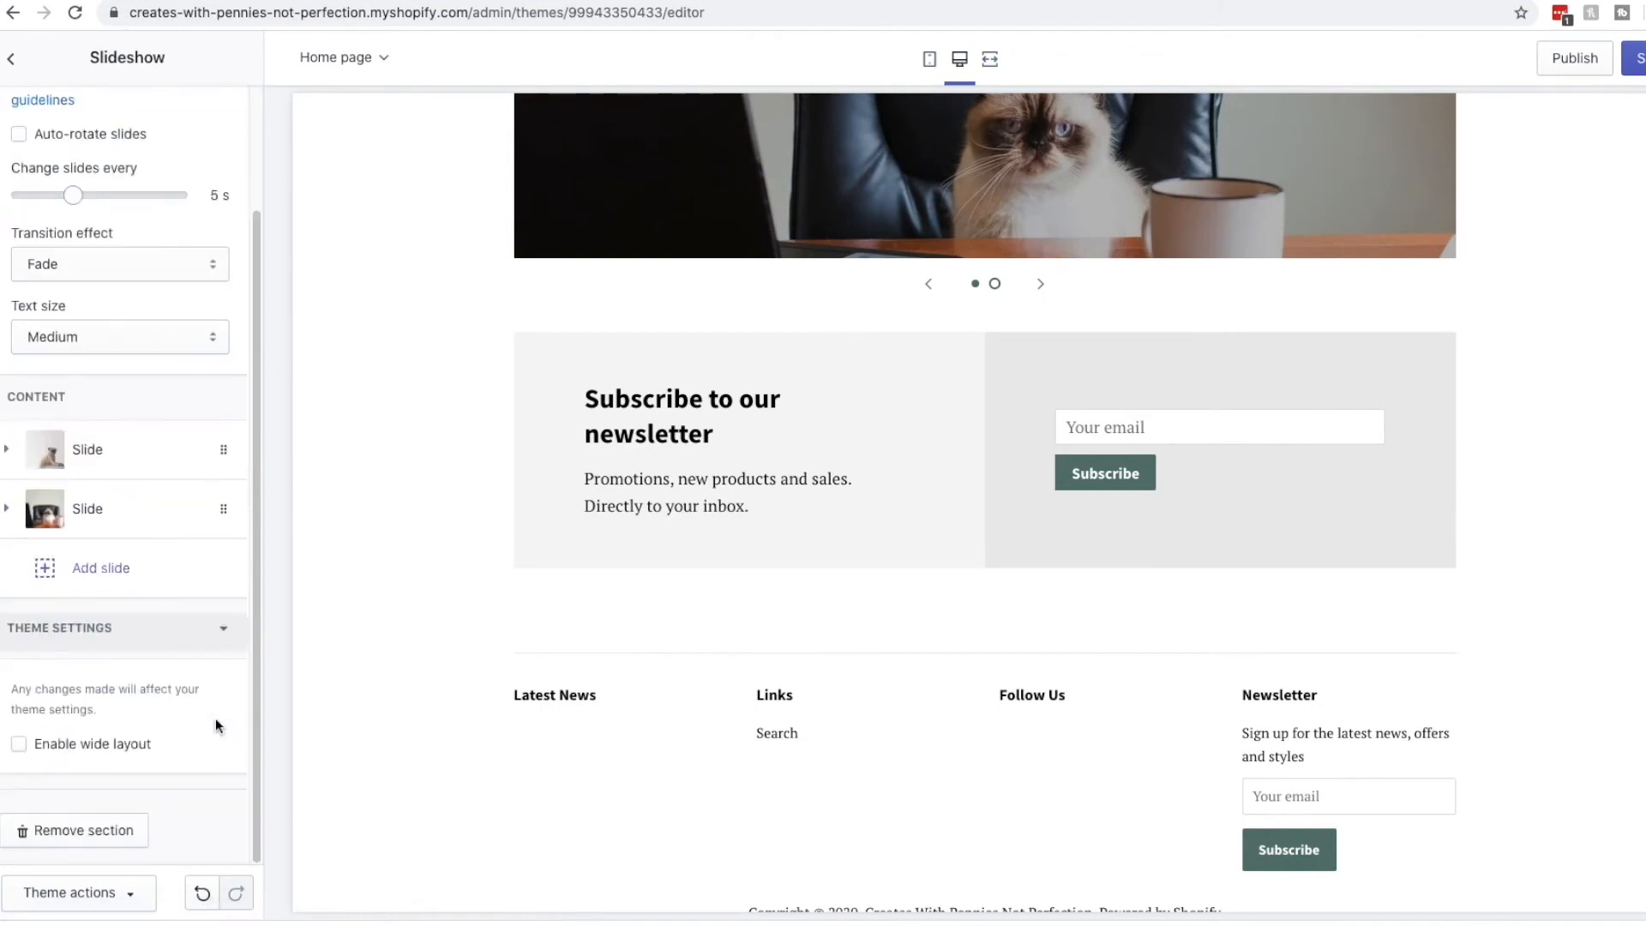
scroll(214, 718, up, 2)
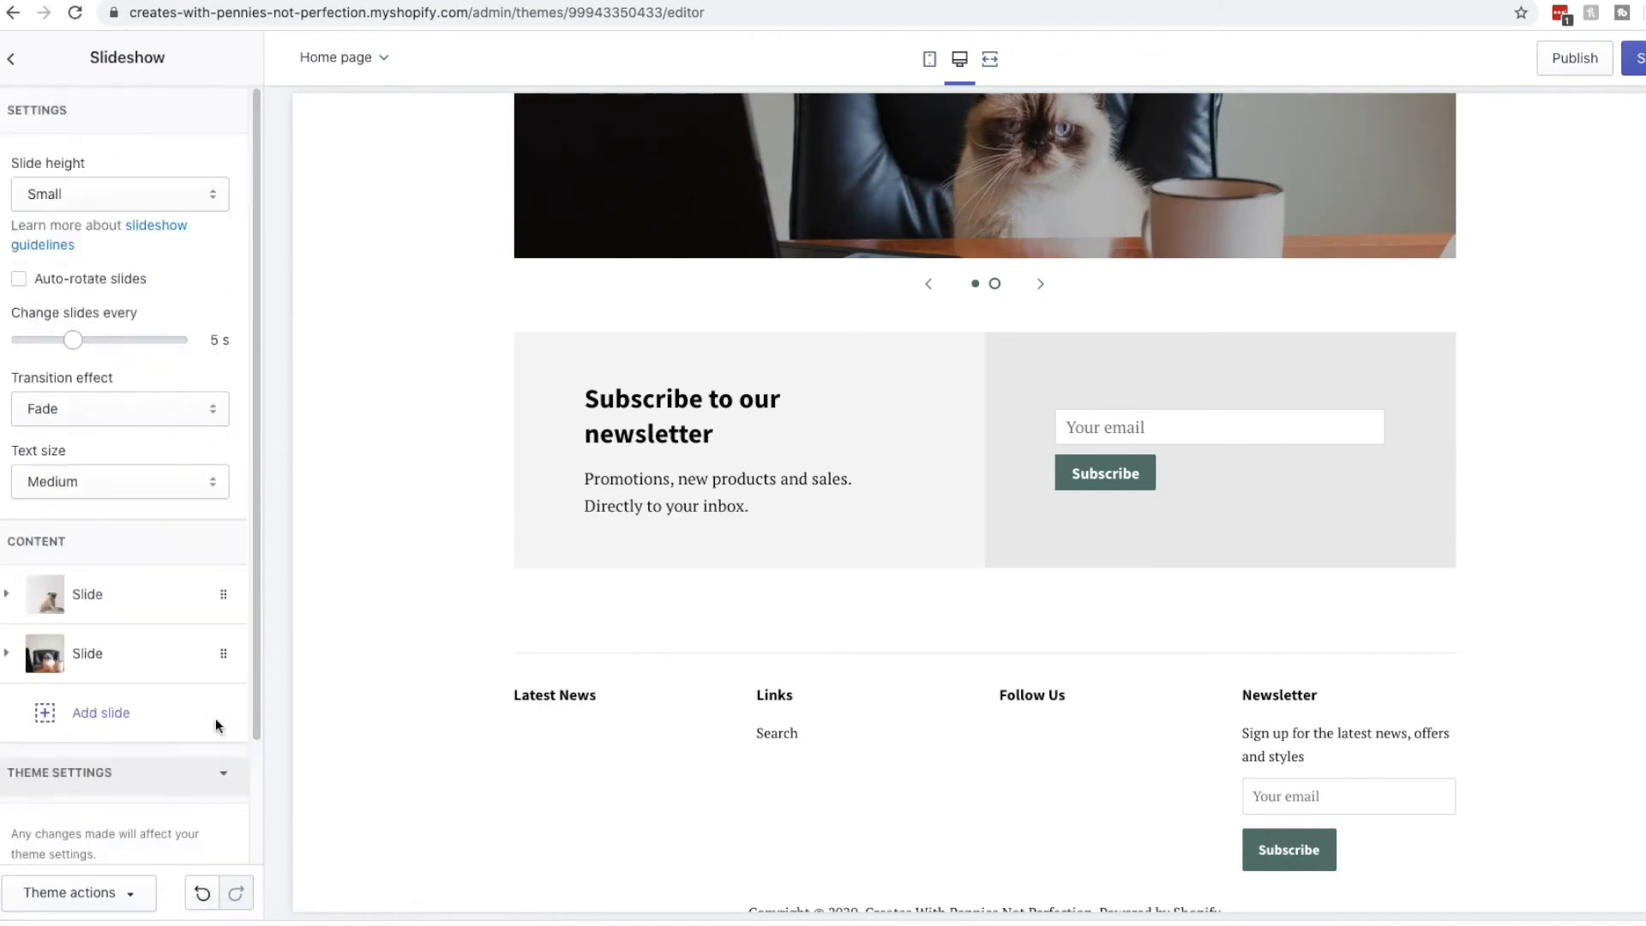
click(12, 60)
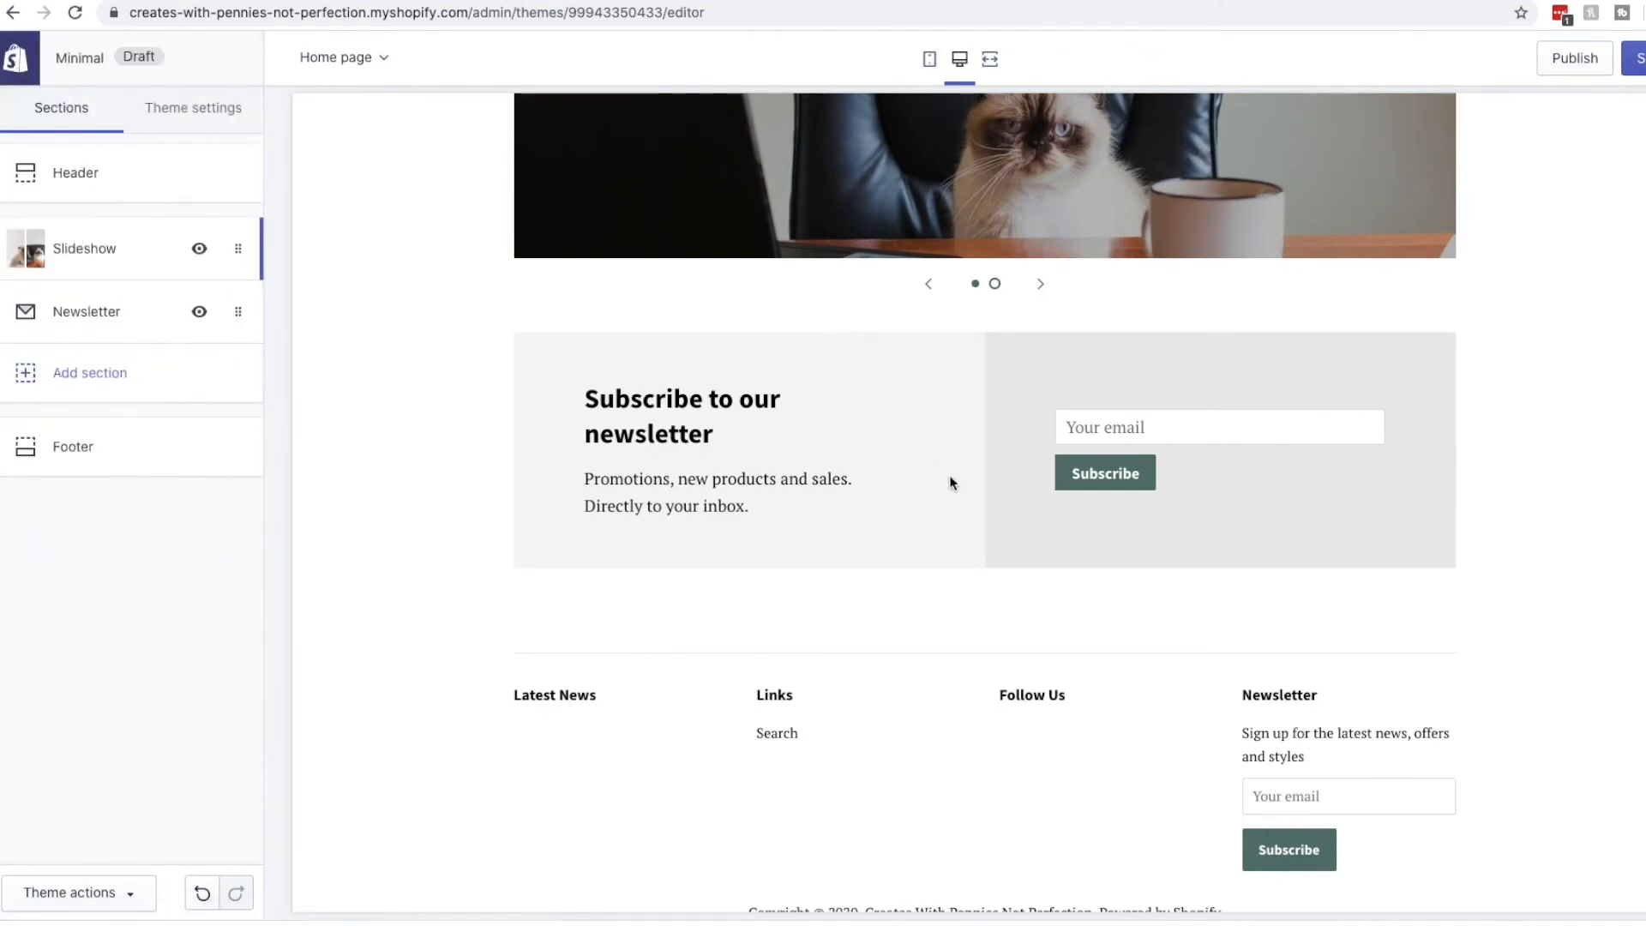
scroll(950, 482, up, 5)
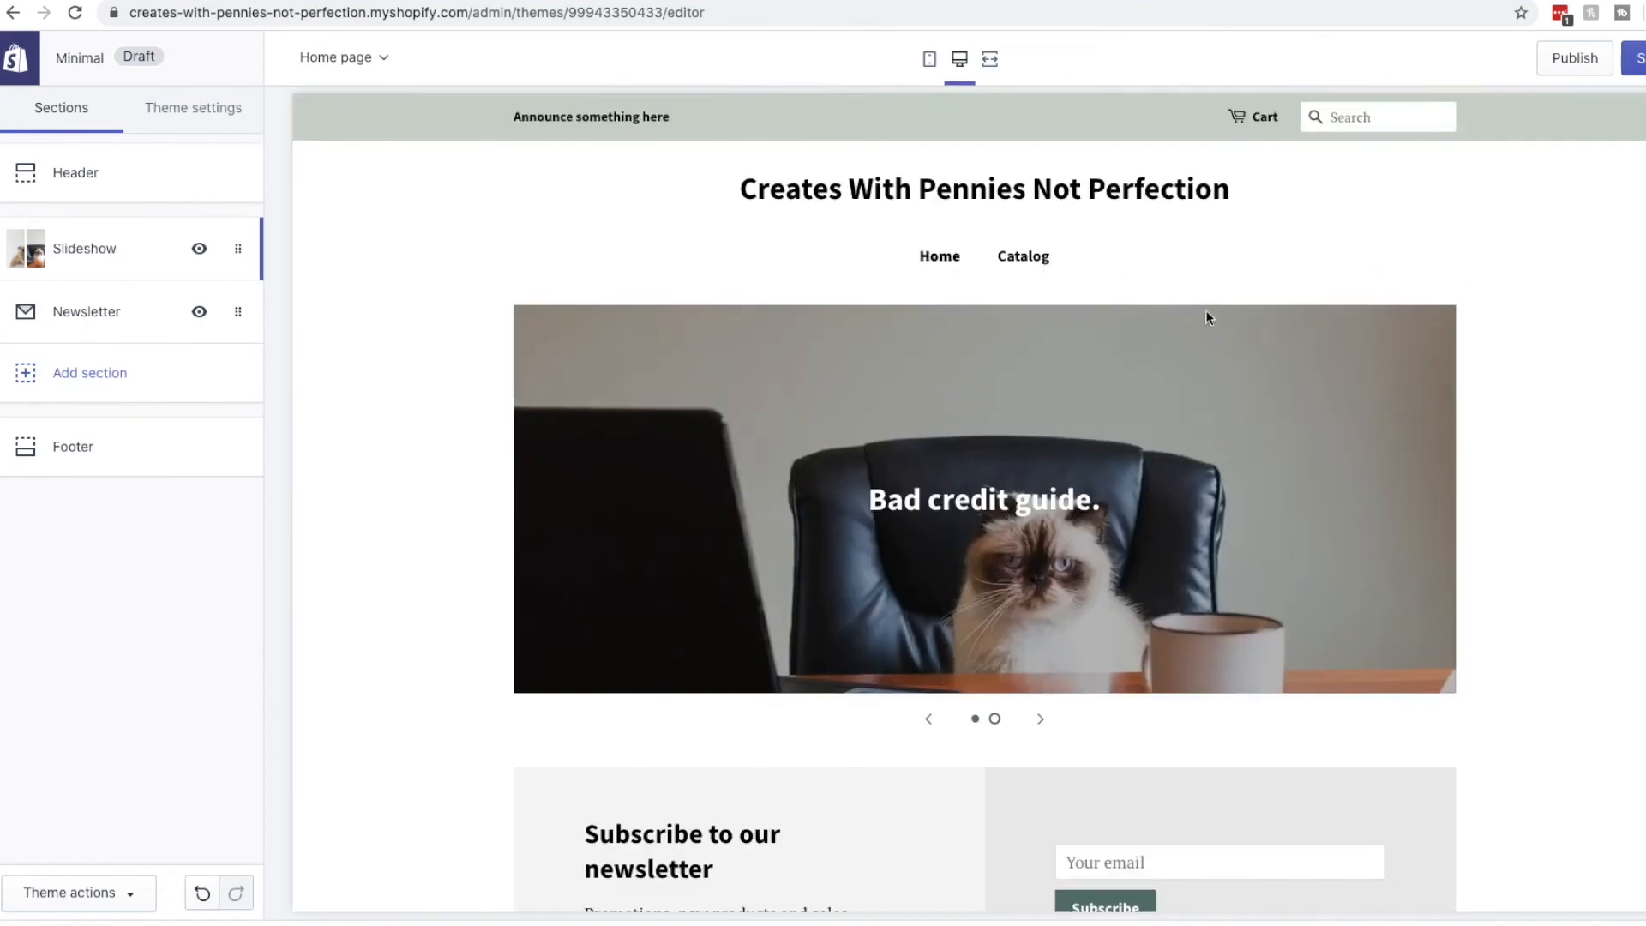
Add a Featured product section to the home page and choose Credit Report Ebook as its product.
click(118, 374)
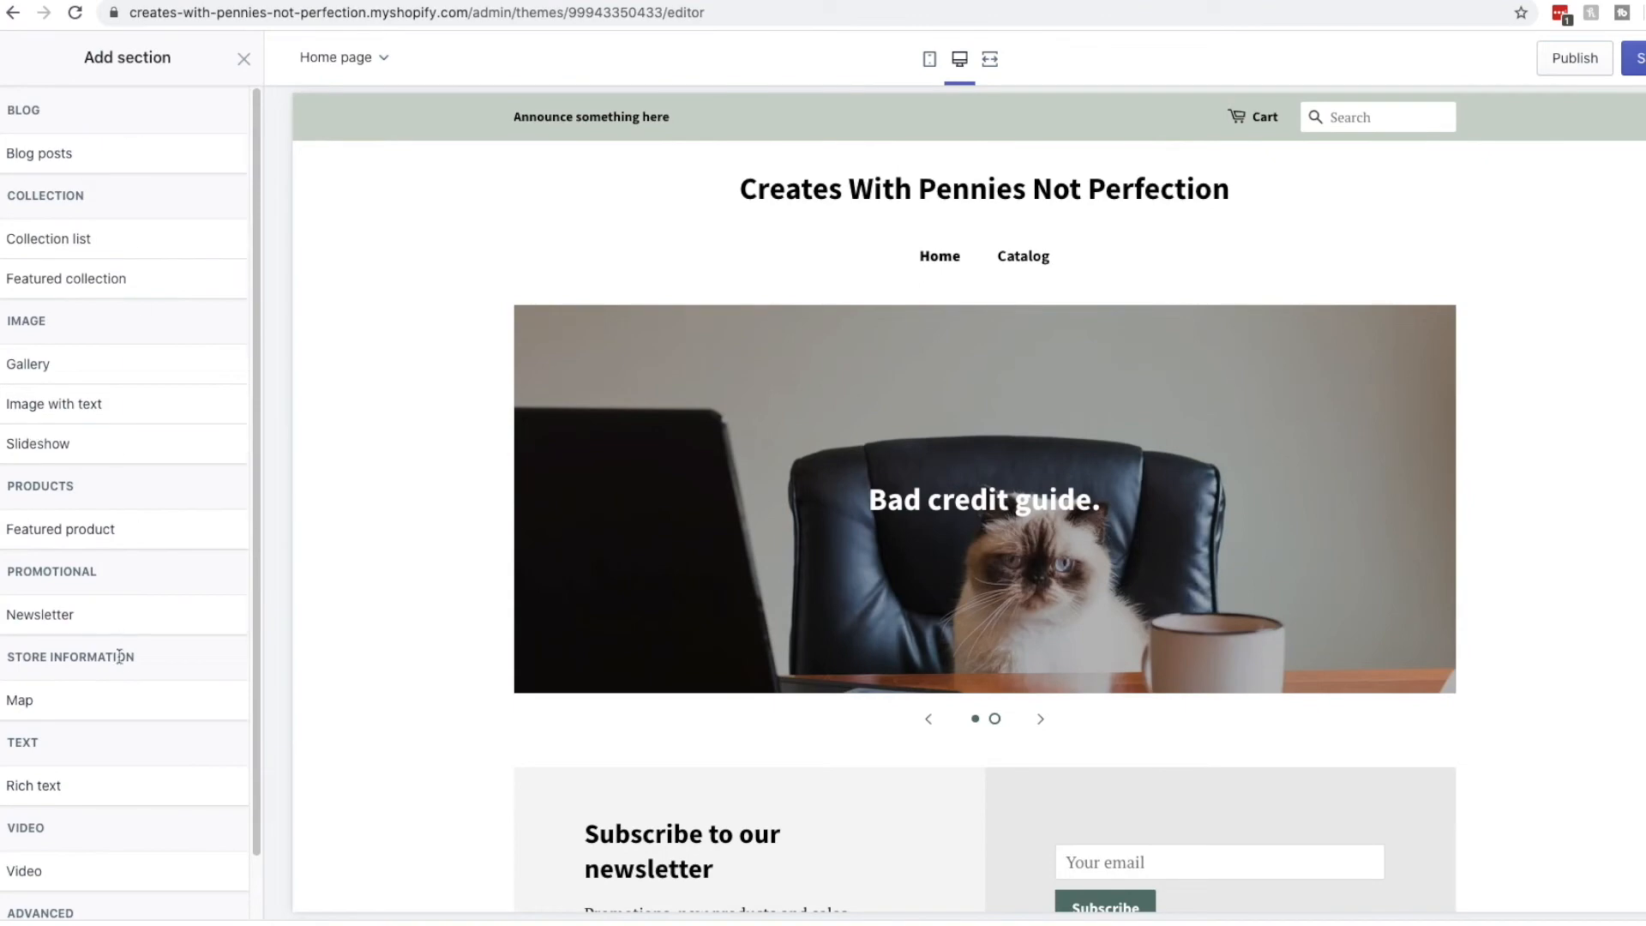
click(130, 533)
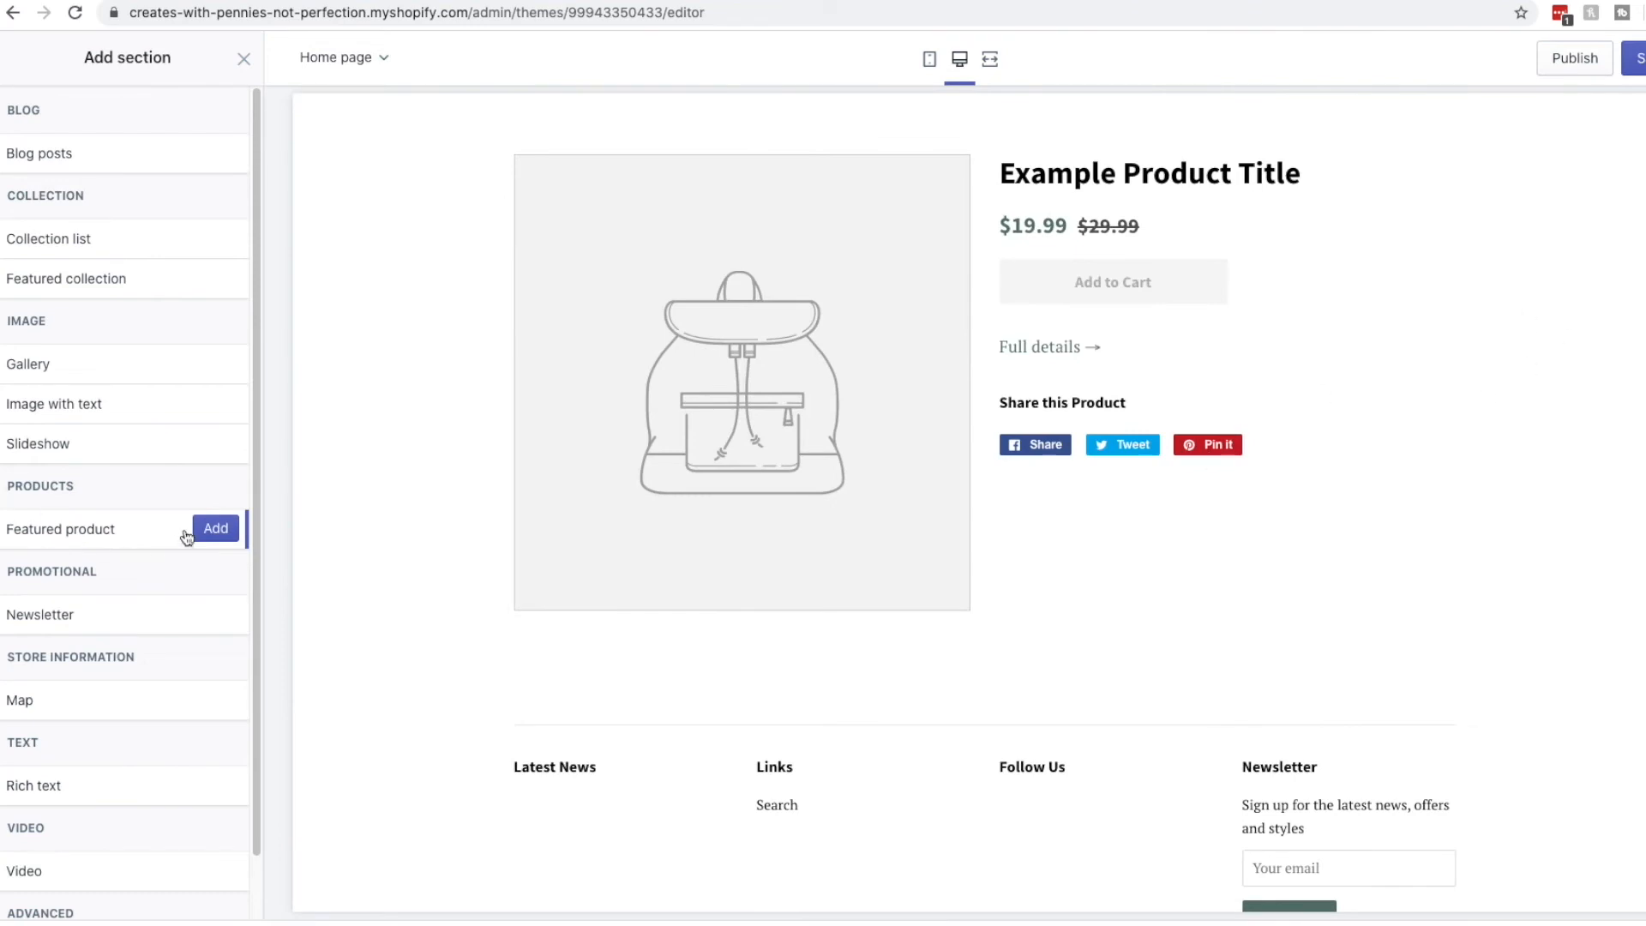
click(214, 527)
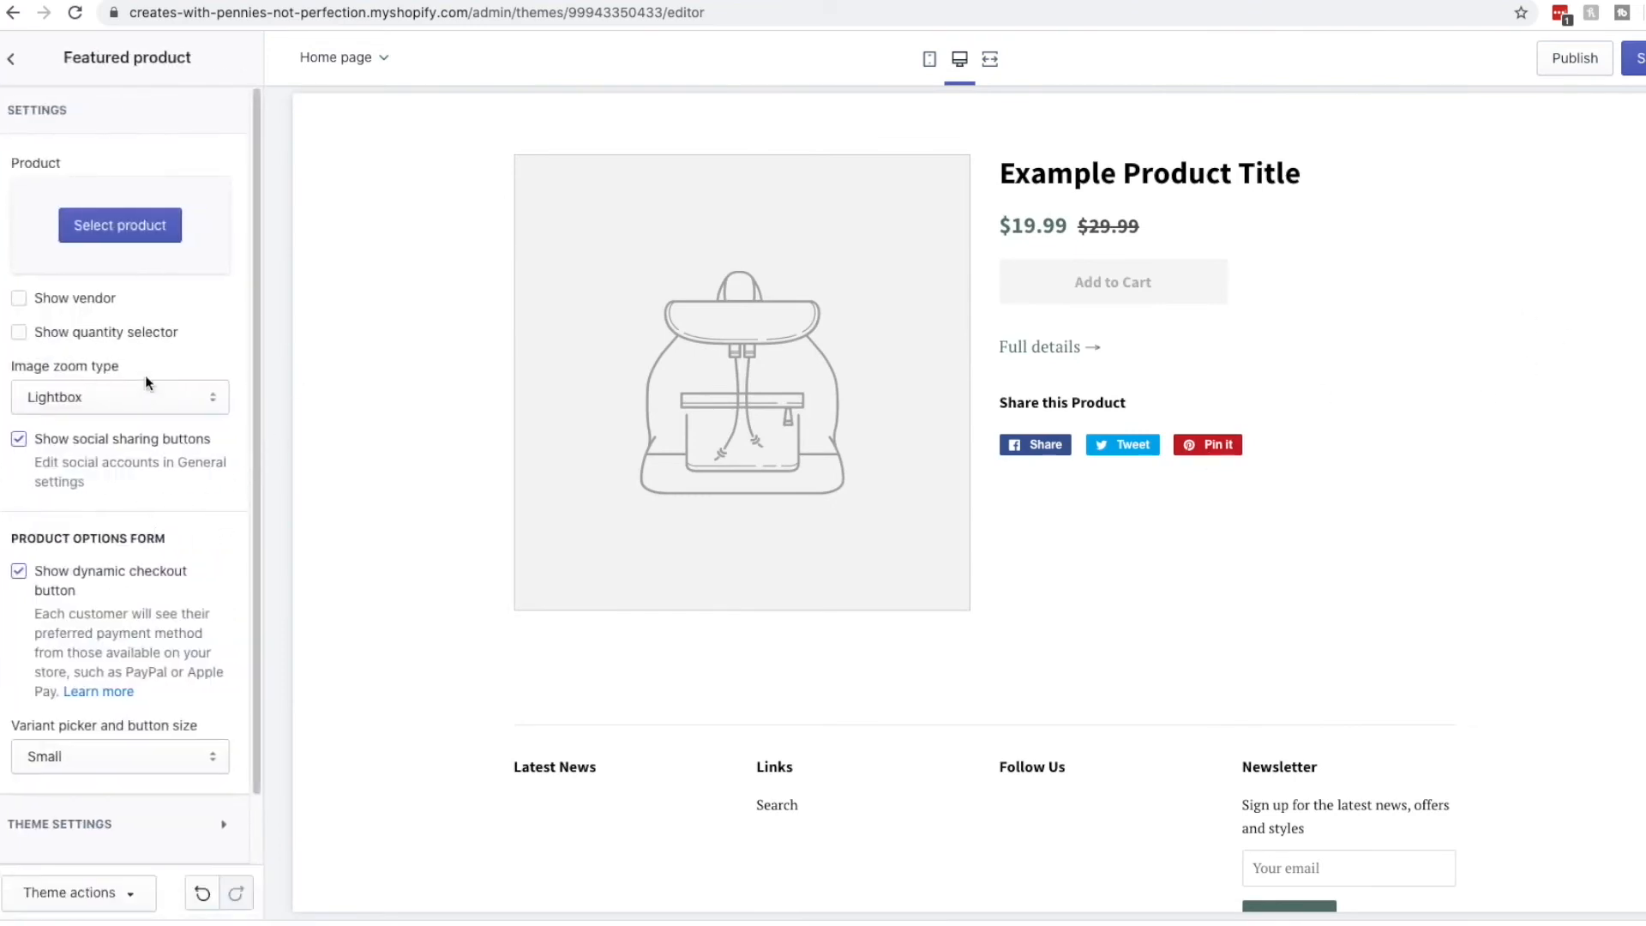
click(141, 224)
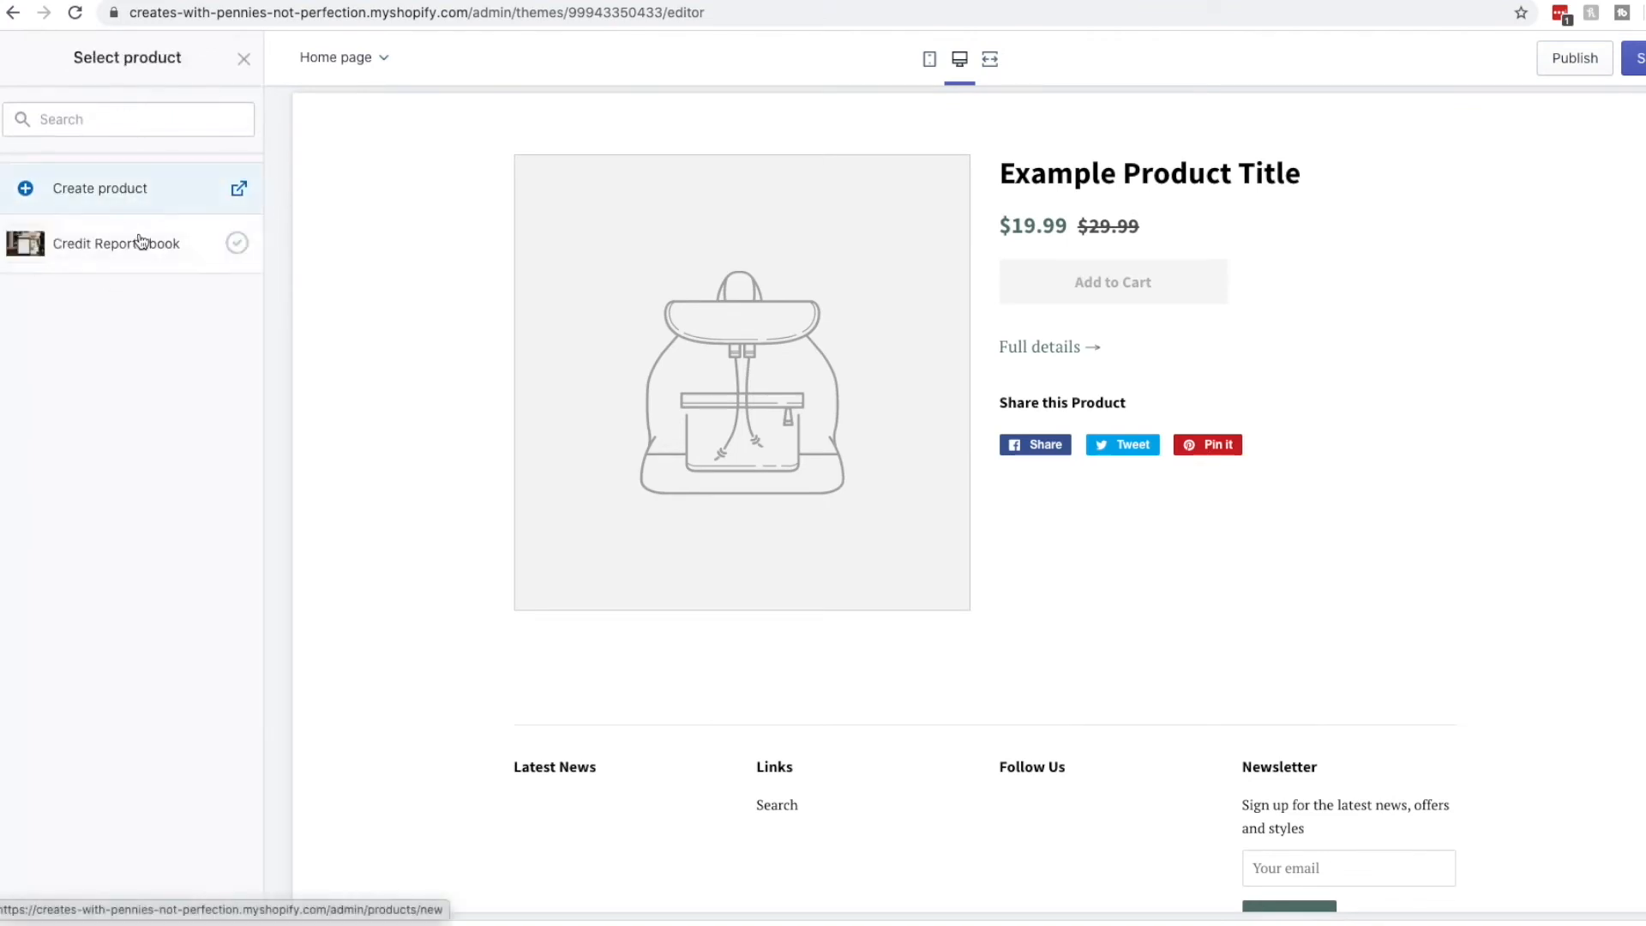
click(135, 243)
click(218, 891)
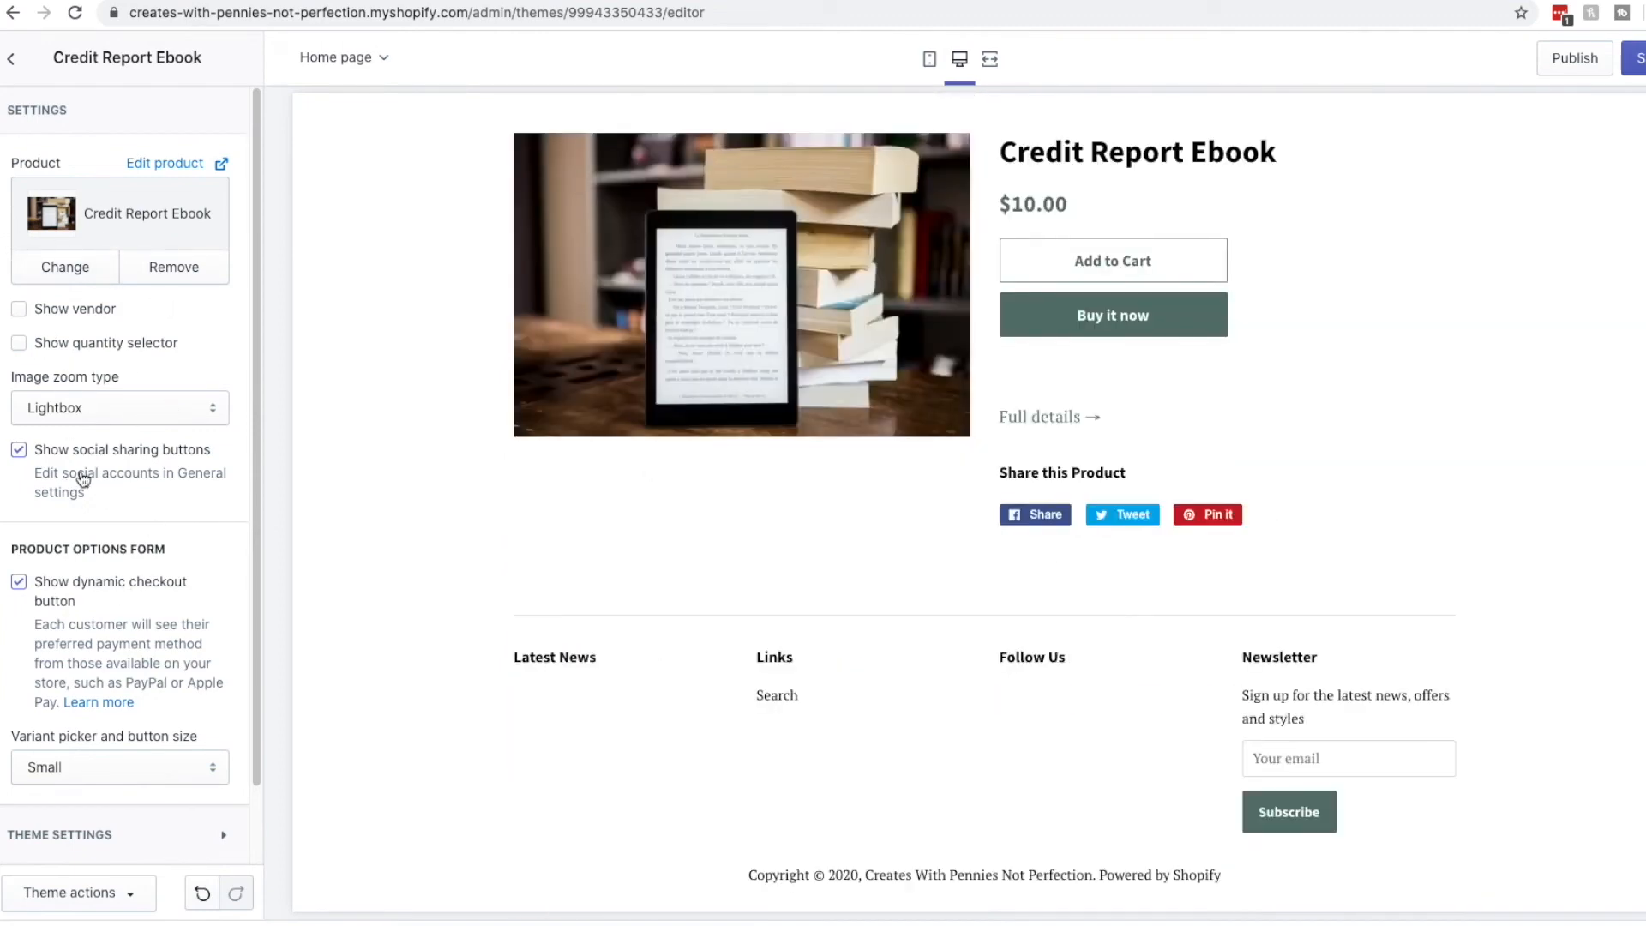
Review the ebook section's settings, move the section directly above the Newsletter and check the page in the preview.
scroll(81, 514, down, 2)
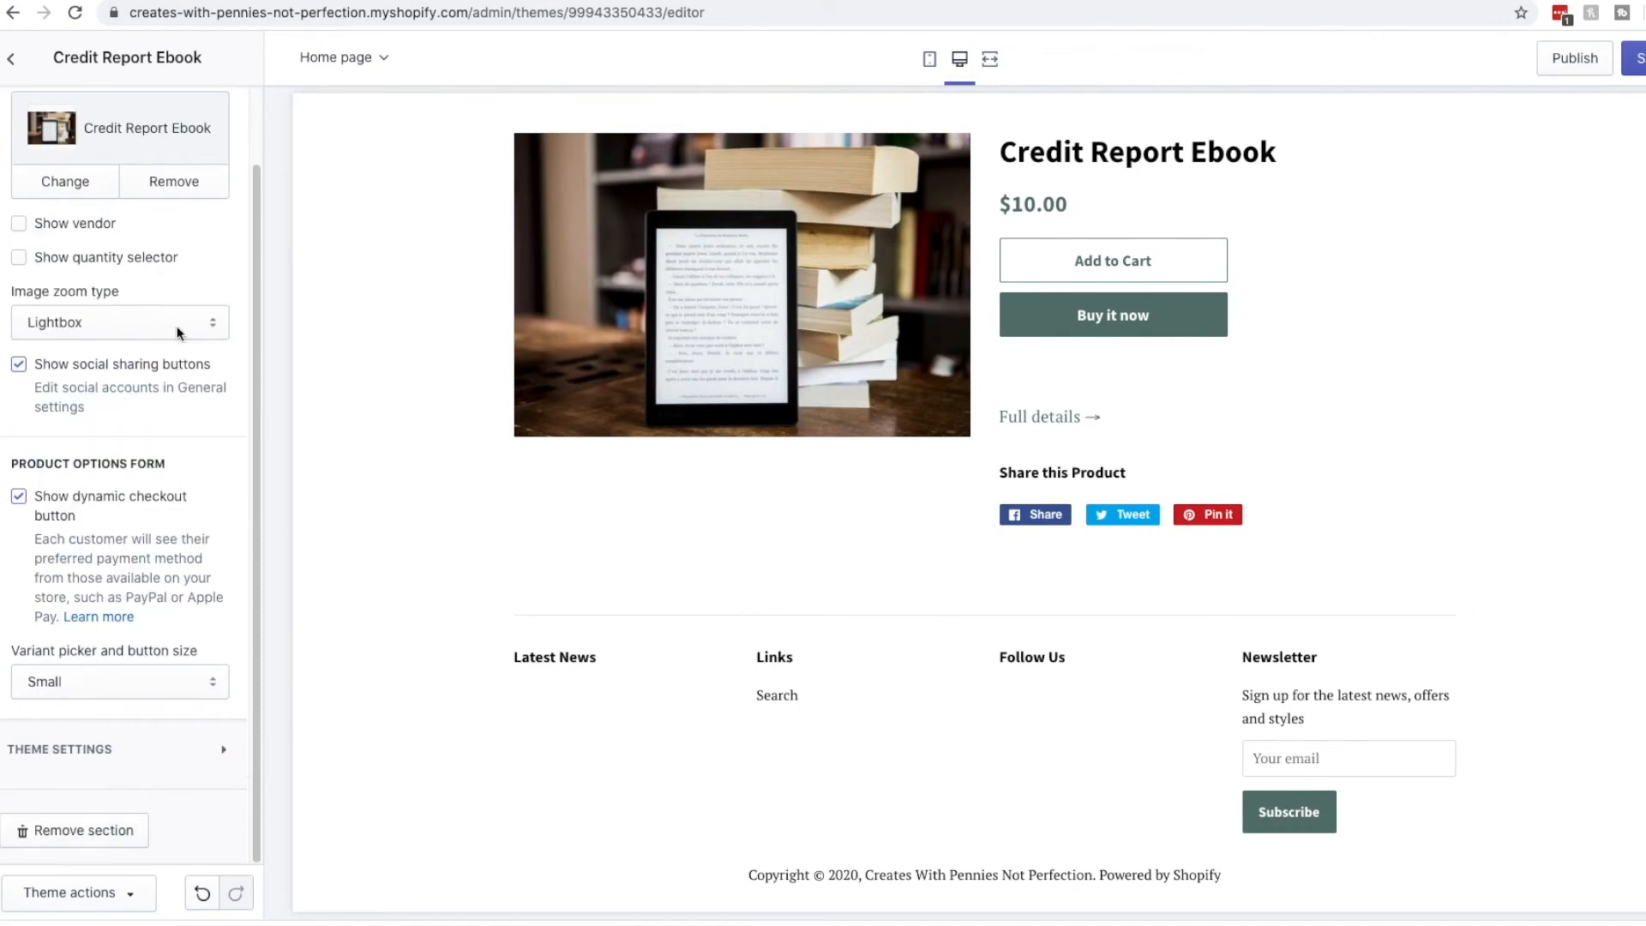
scroll(160, 271, up, 2)
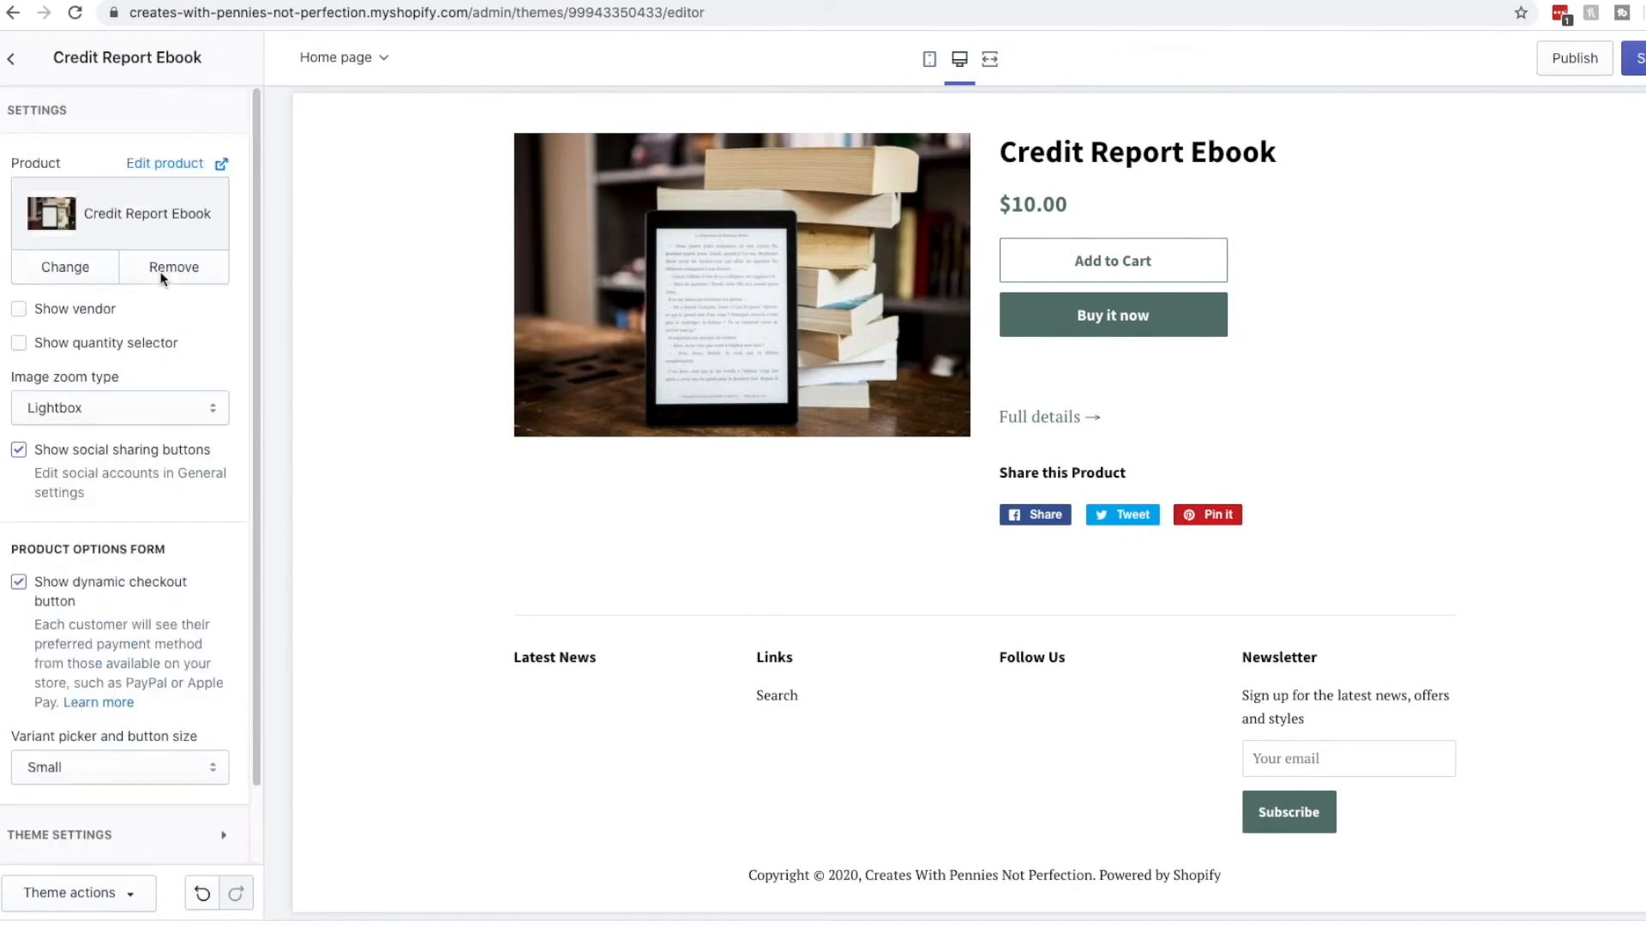
click(15, 60)
drag(239, 373, 235, 312)
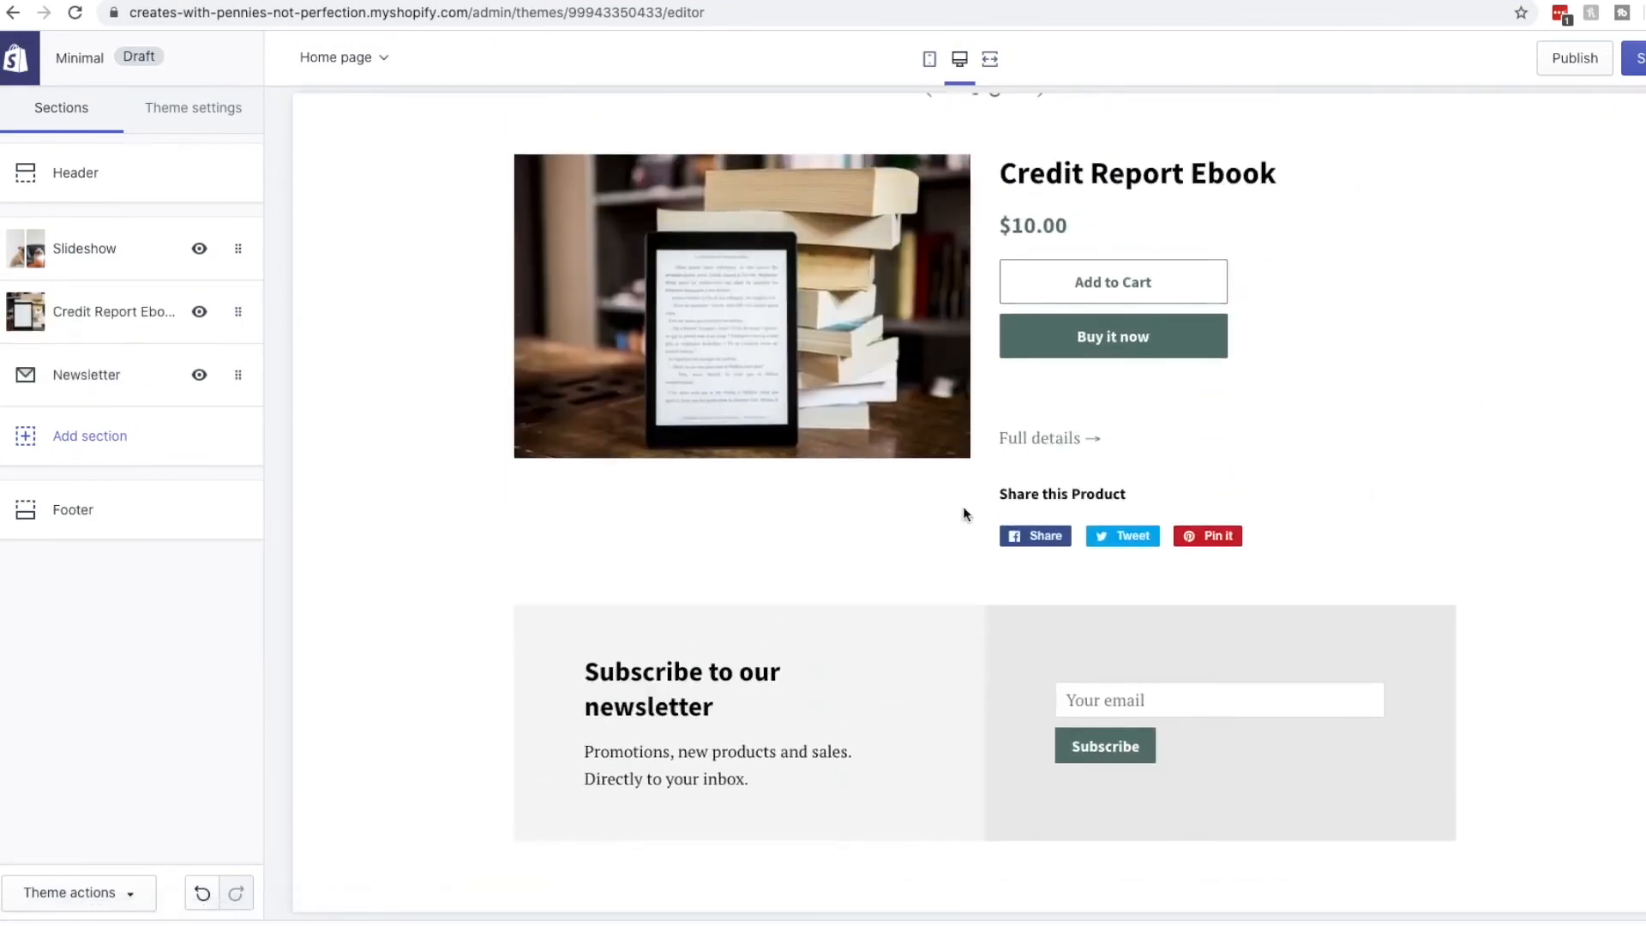
scroll(1112, 631, up, 1)
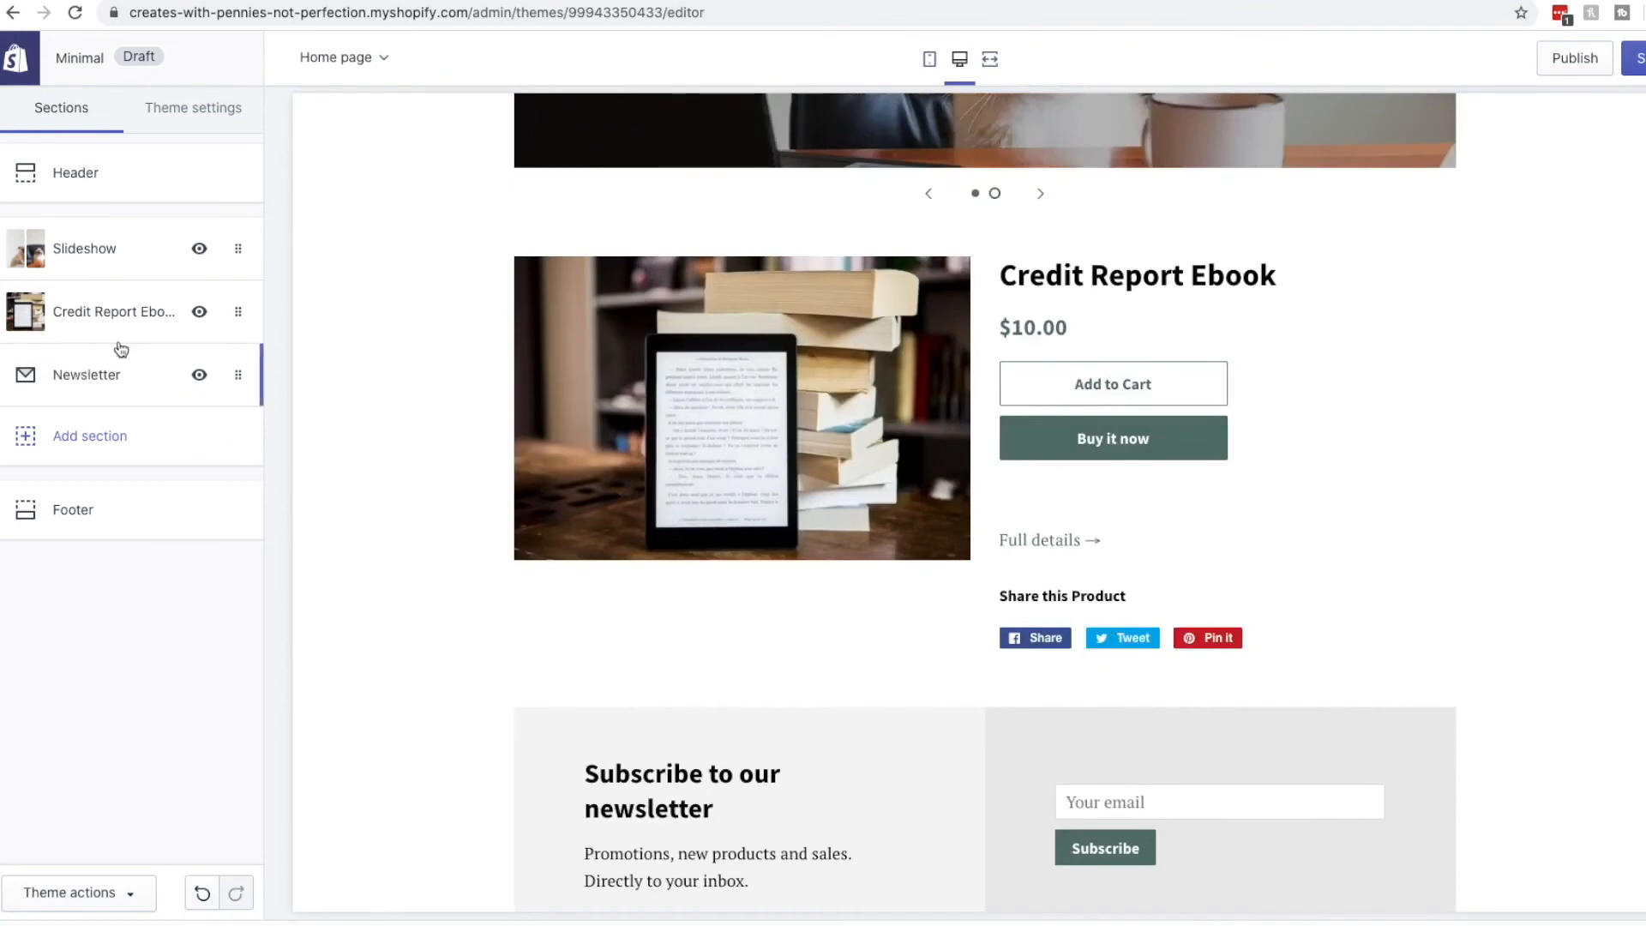
scroll(999, 445, up, 5)
scroll(1088, 404, down, 5)
Move the Credit Report Ebook section above the Slideshow and check the new layout down to the footer.
mouse_move(238, 312)
mouse_down()
mouse_move(235, 412)
mouse_move(239, 312)
mouse_up()
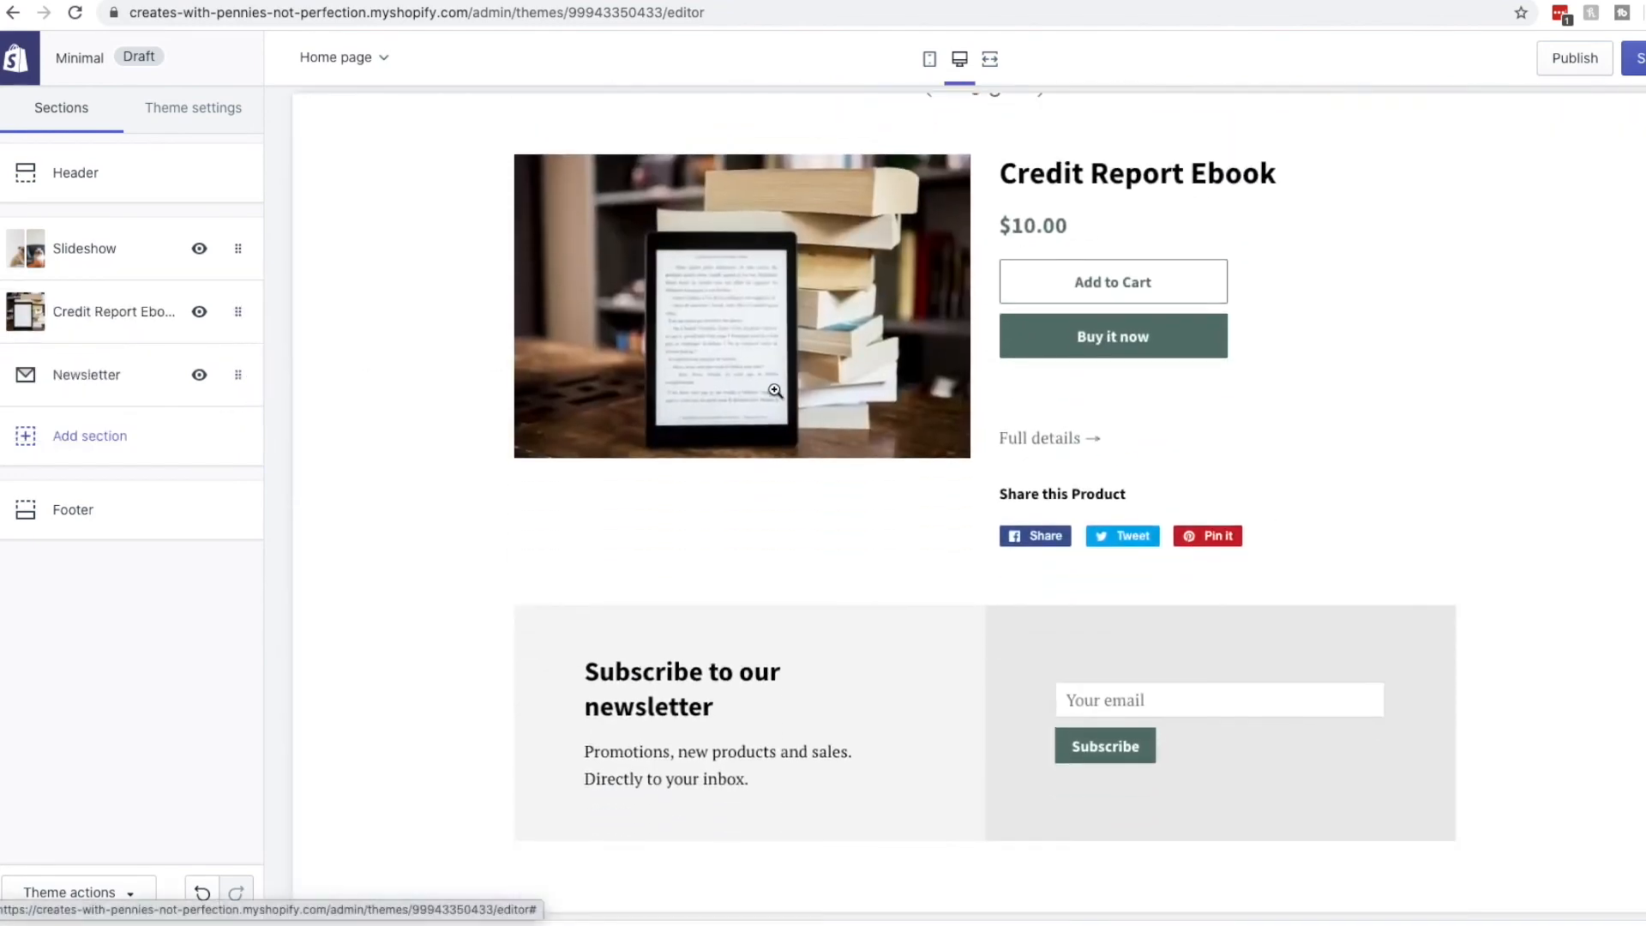
scroll(779, 404, down, 6)
scroll(1093, 428, up, 6)
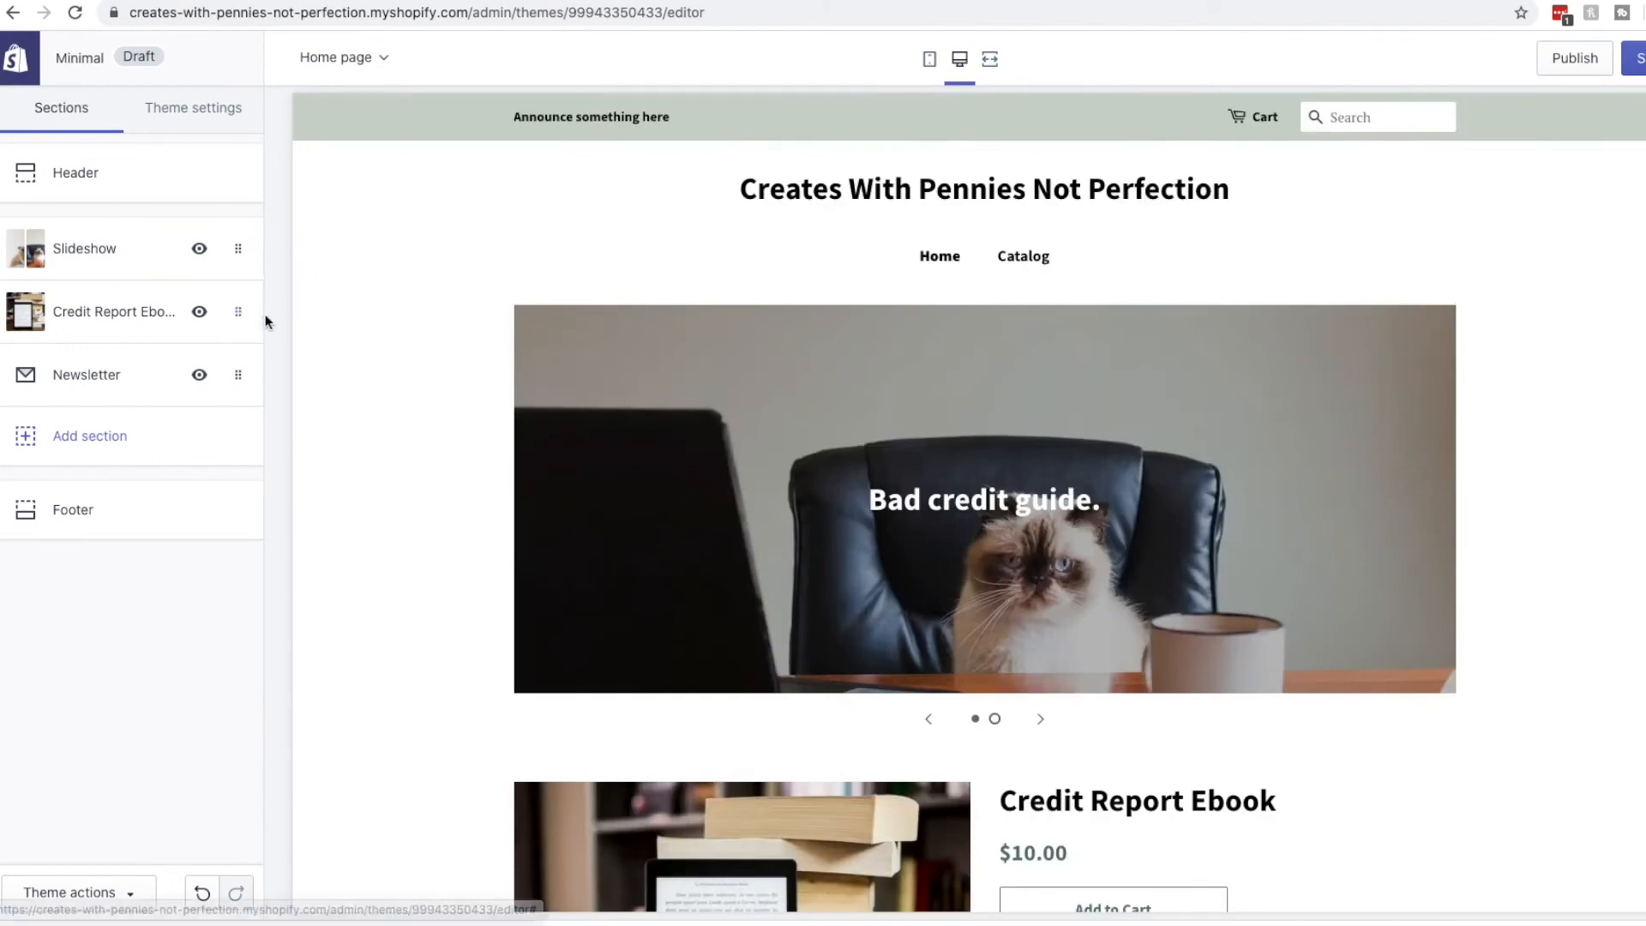
drag(239, 311, 232, 235)
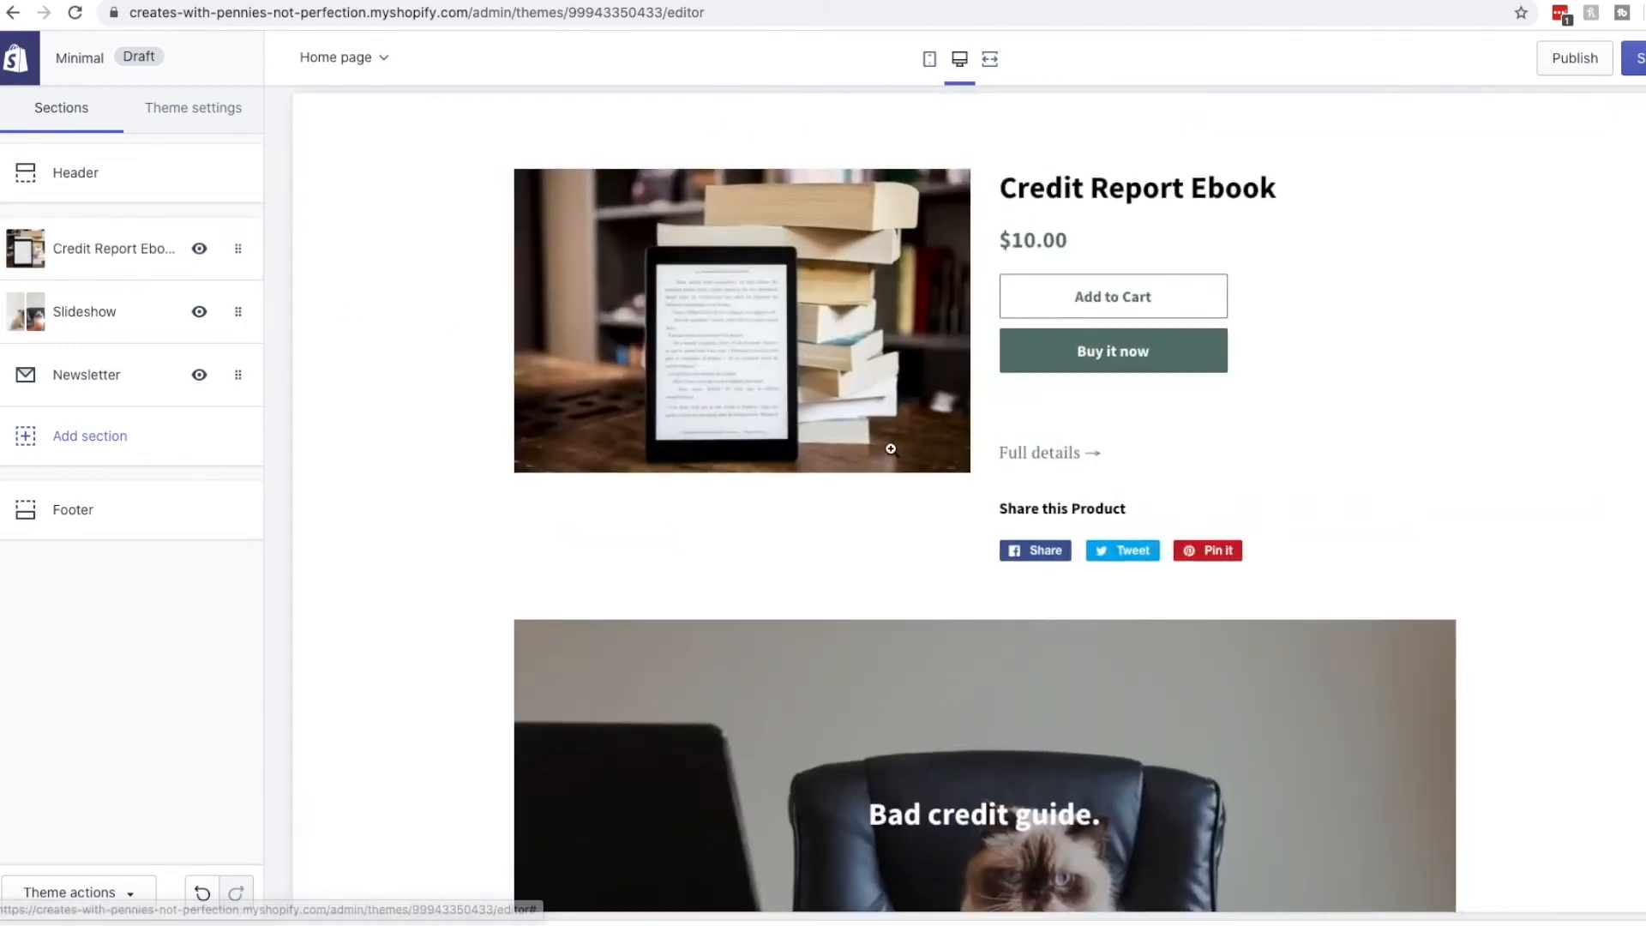
scroll(1094, 546, down, 15)
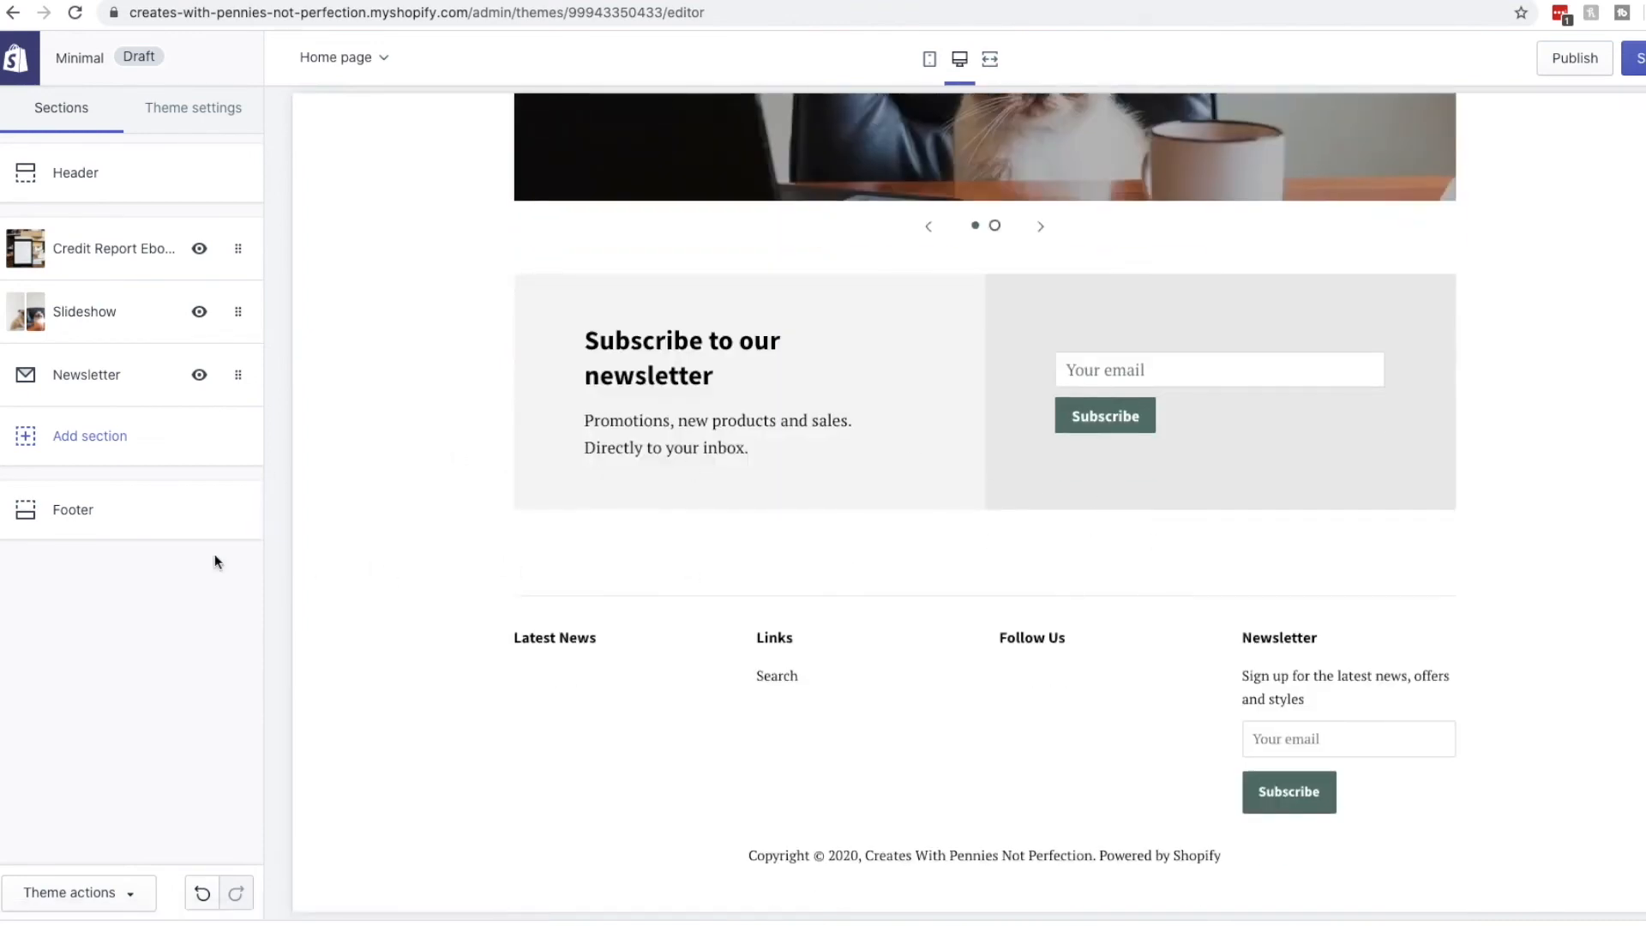
Unlink the News blog from the footer's blog block and remove that block from the footer content.
click(74, 511)
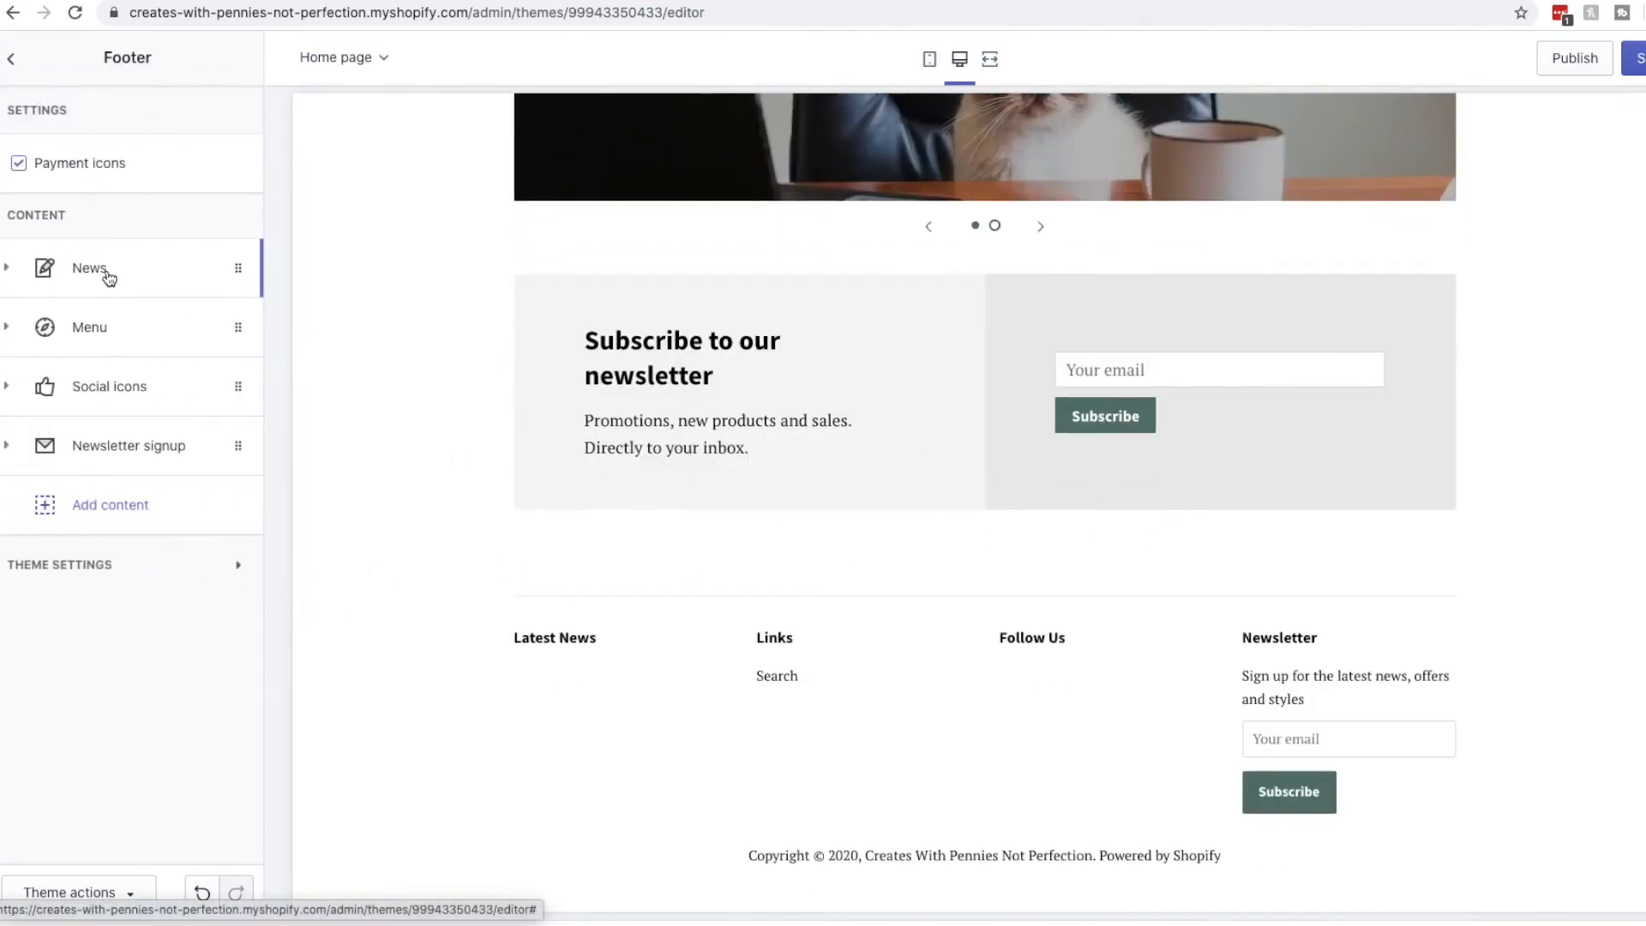
click(7, 271)
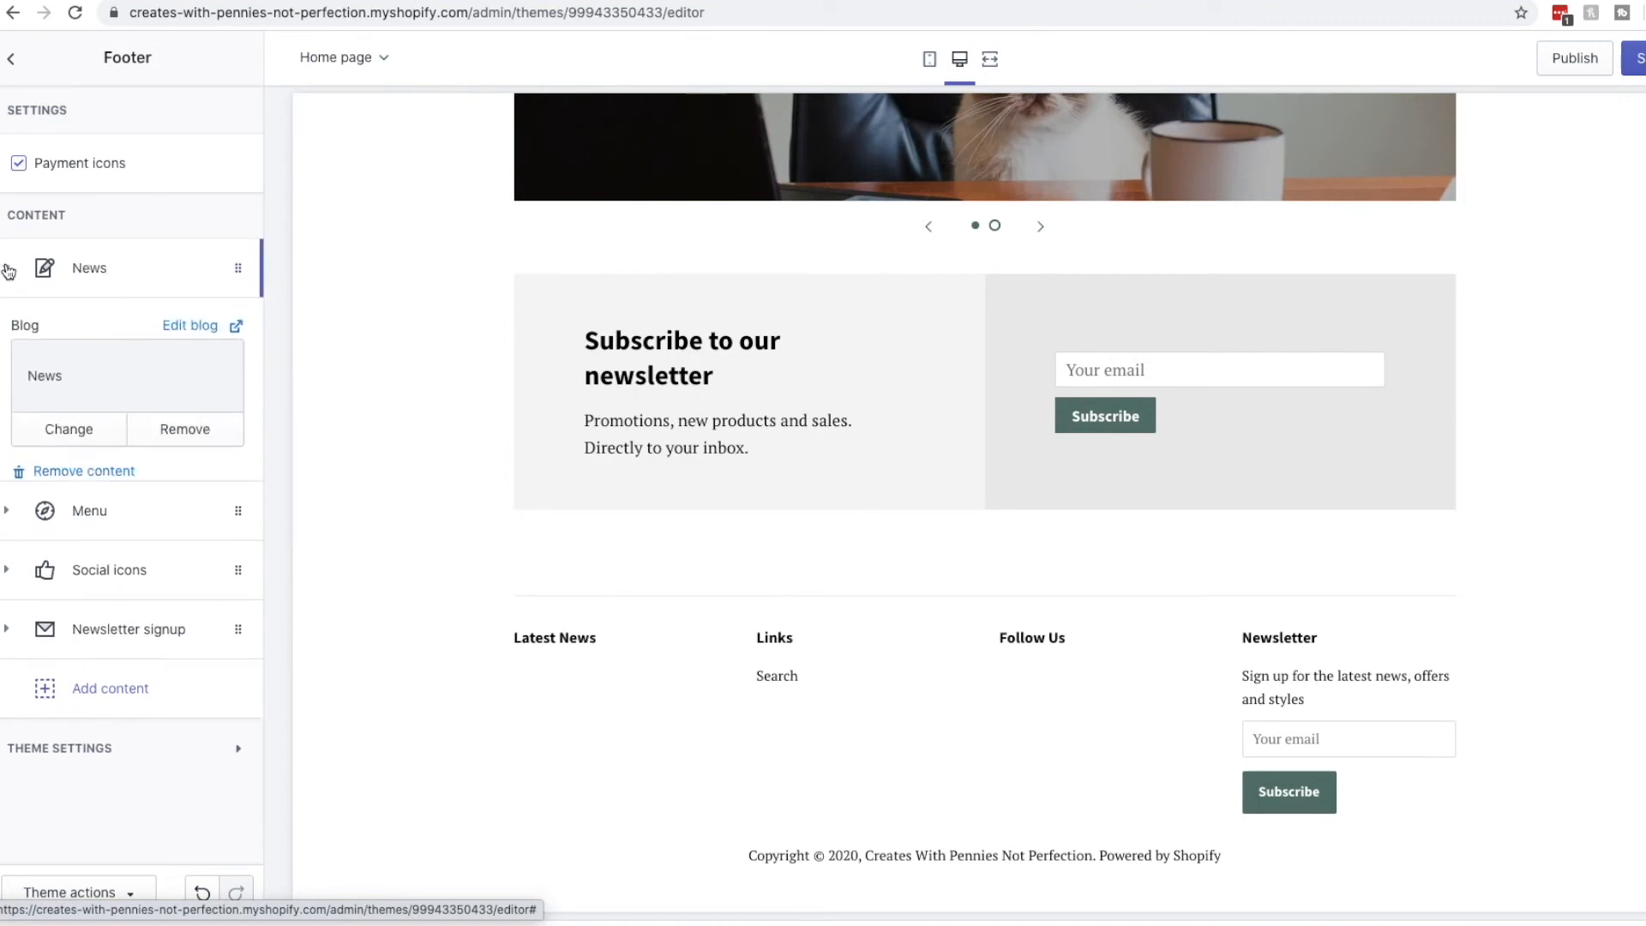
click(186, 437)
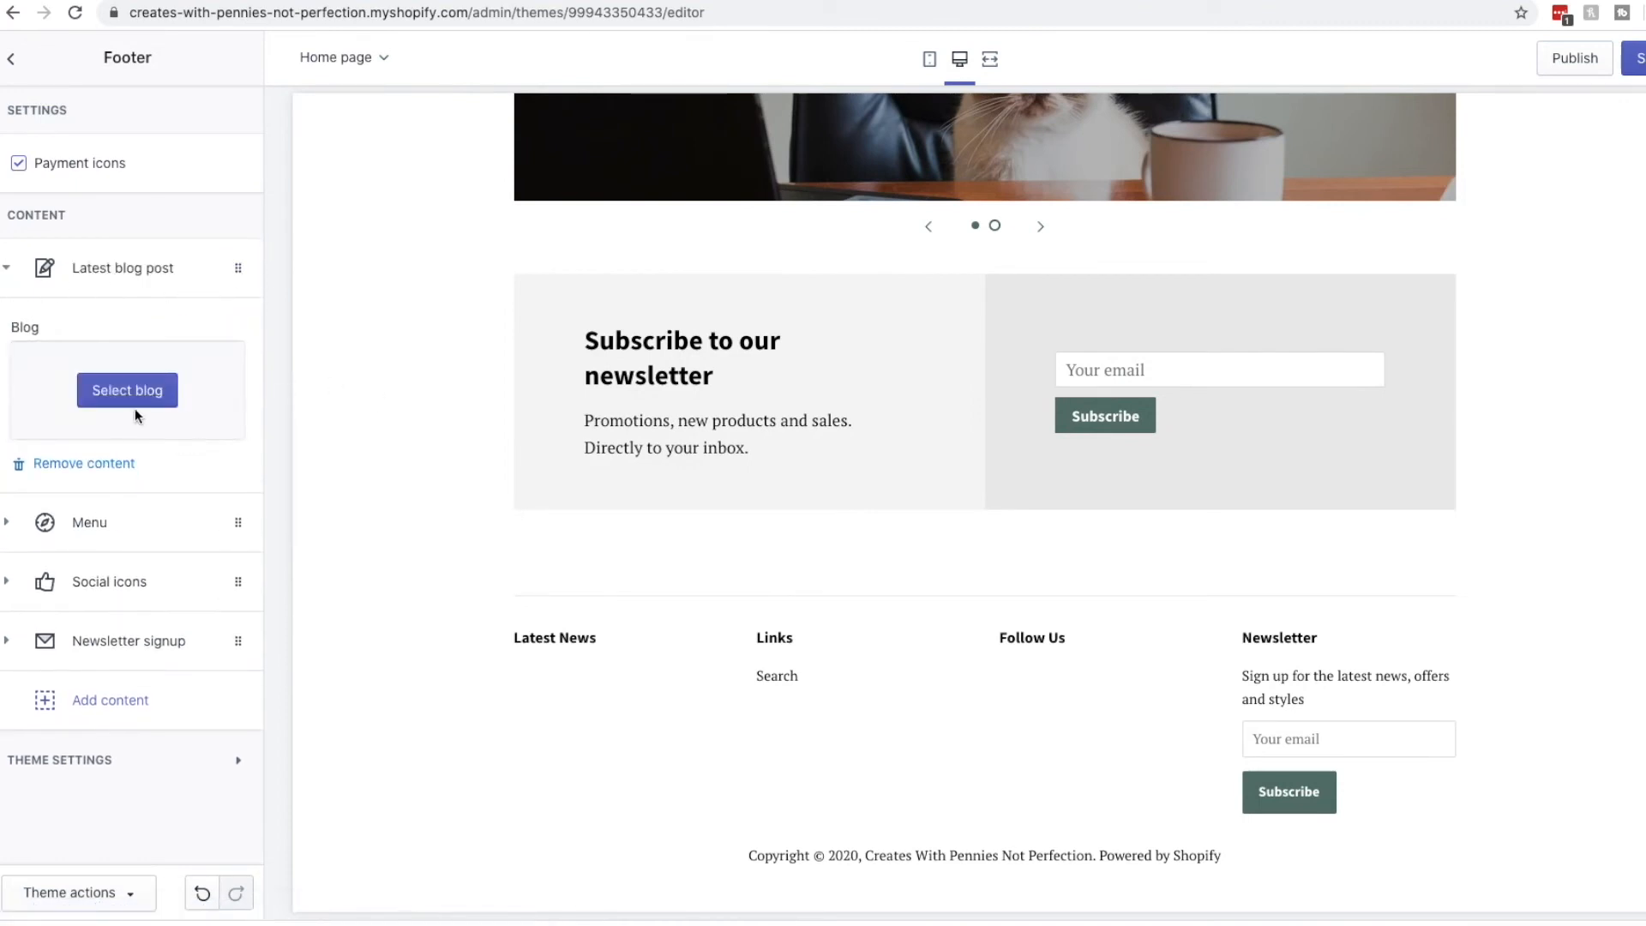
click(112, 466)
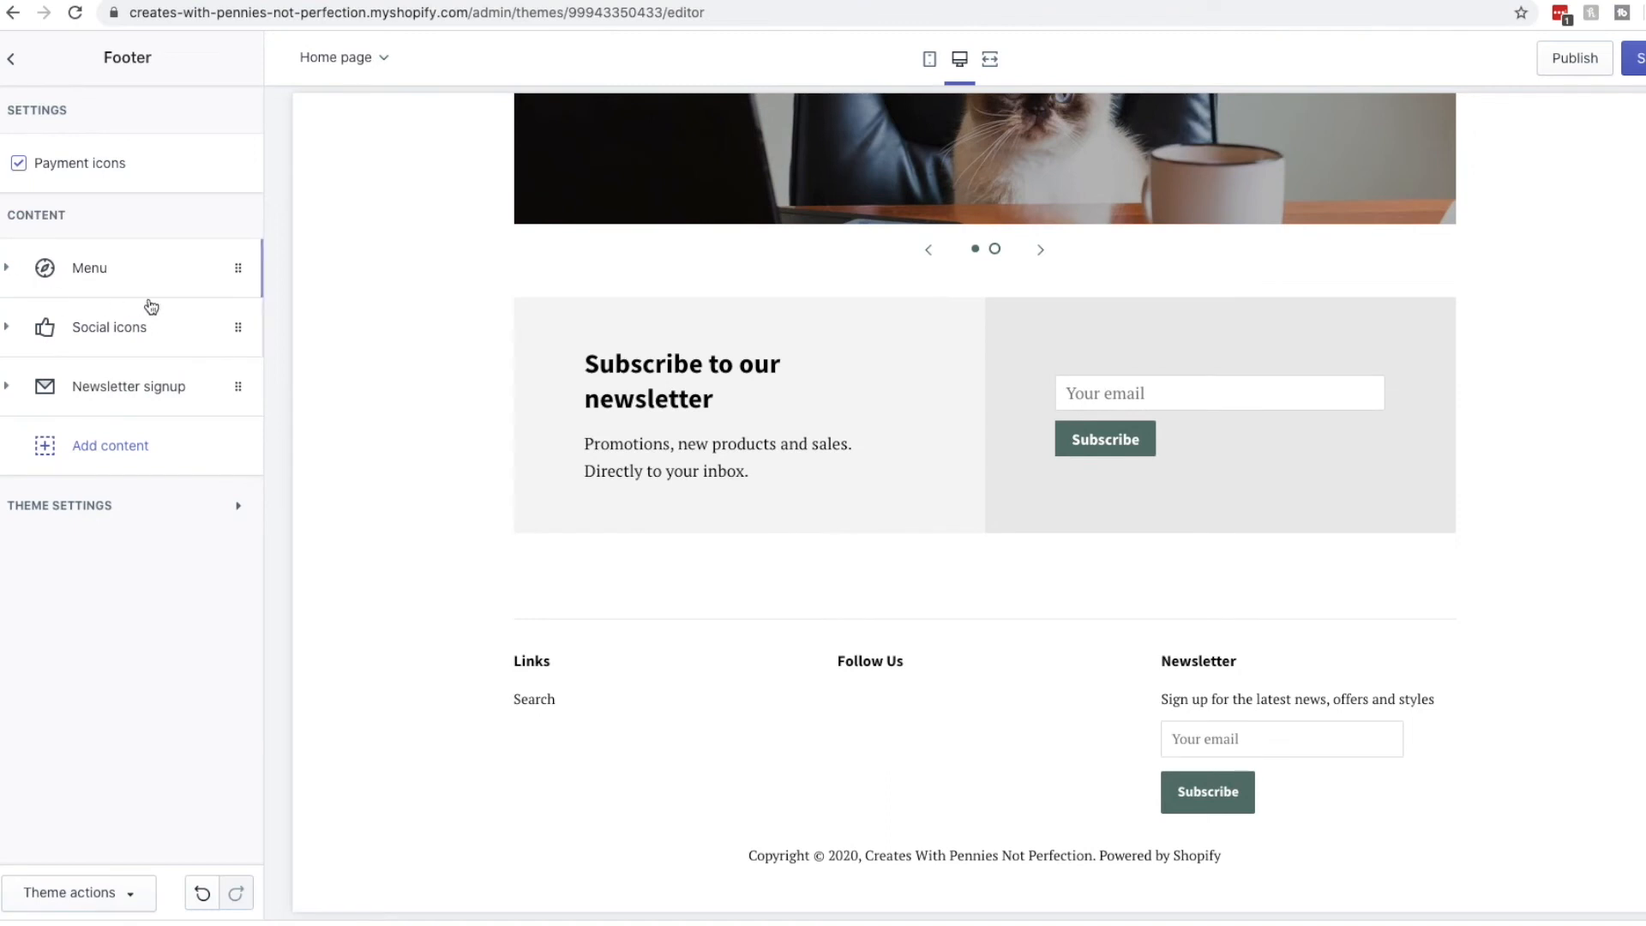
Expand the footer's Social icons block and look through the social account link fields in its theme settings.
click(227, 326)
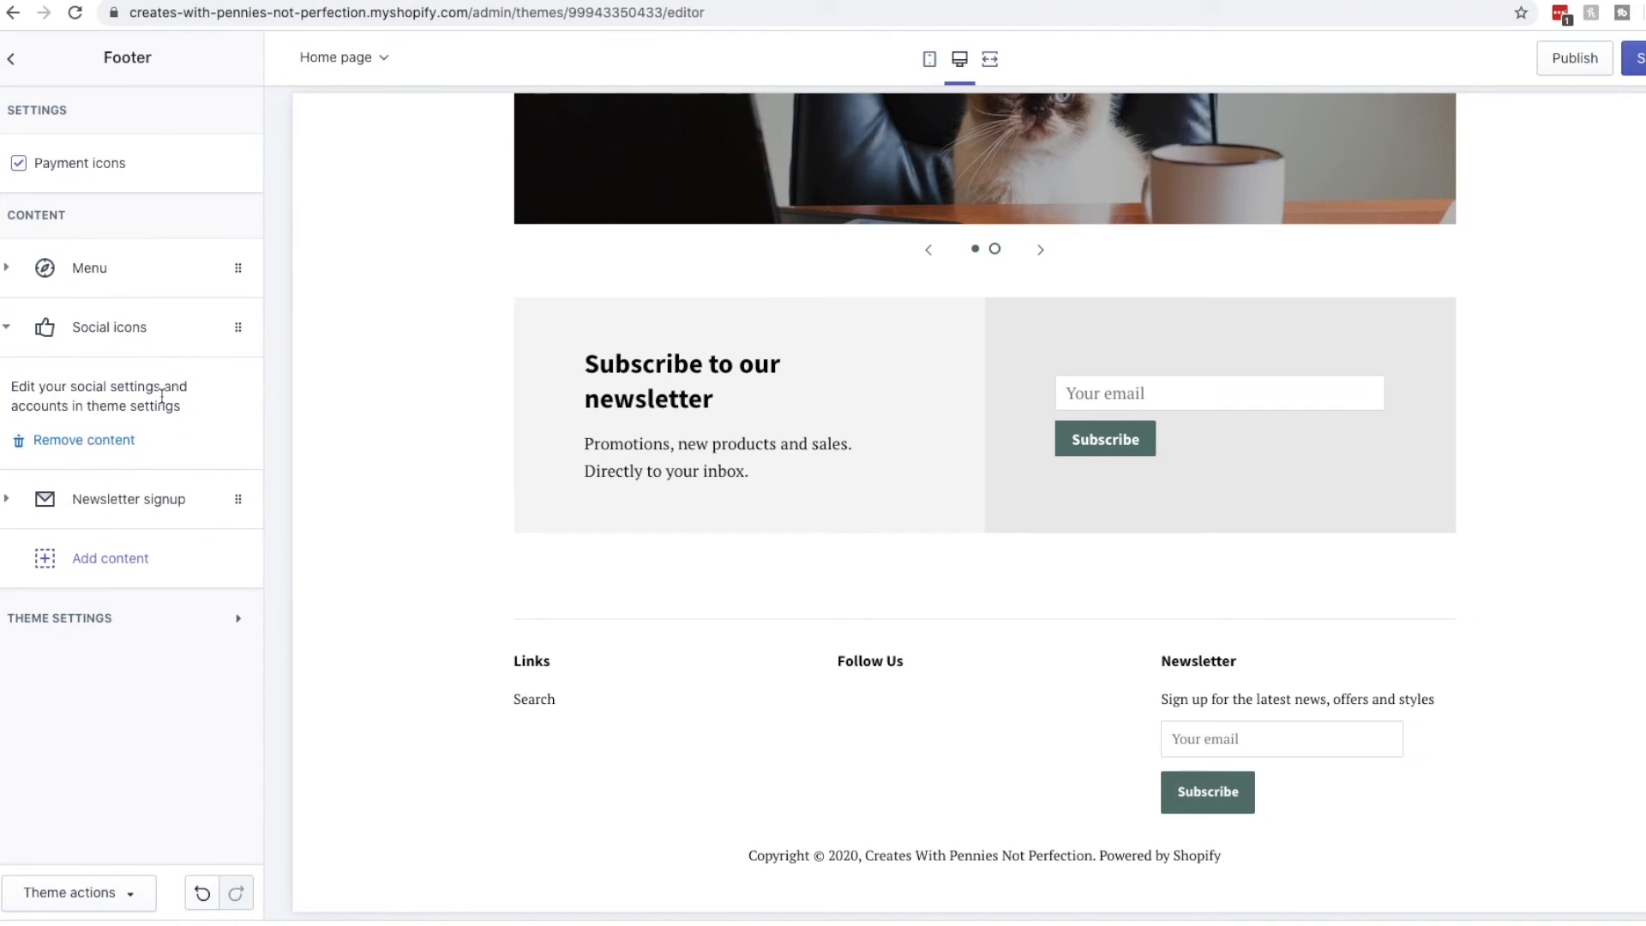
click(213, 617)
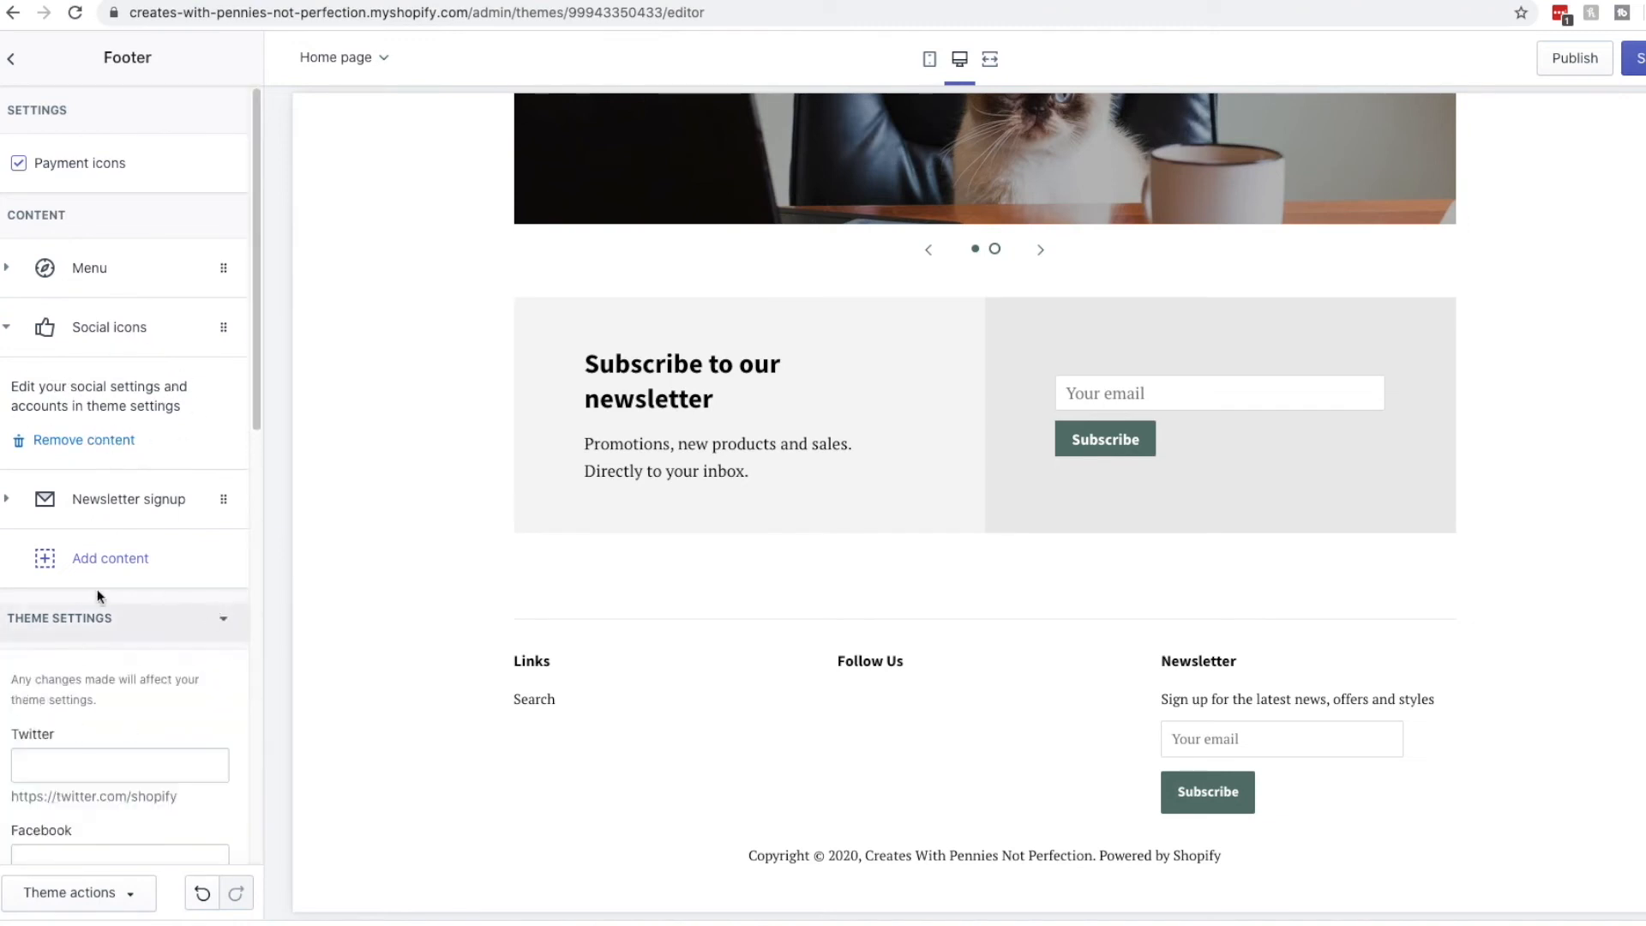
scroll(126, 647, down, 2)
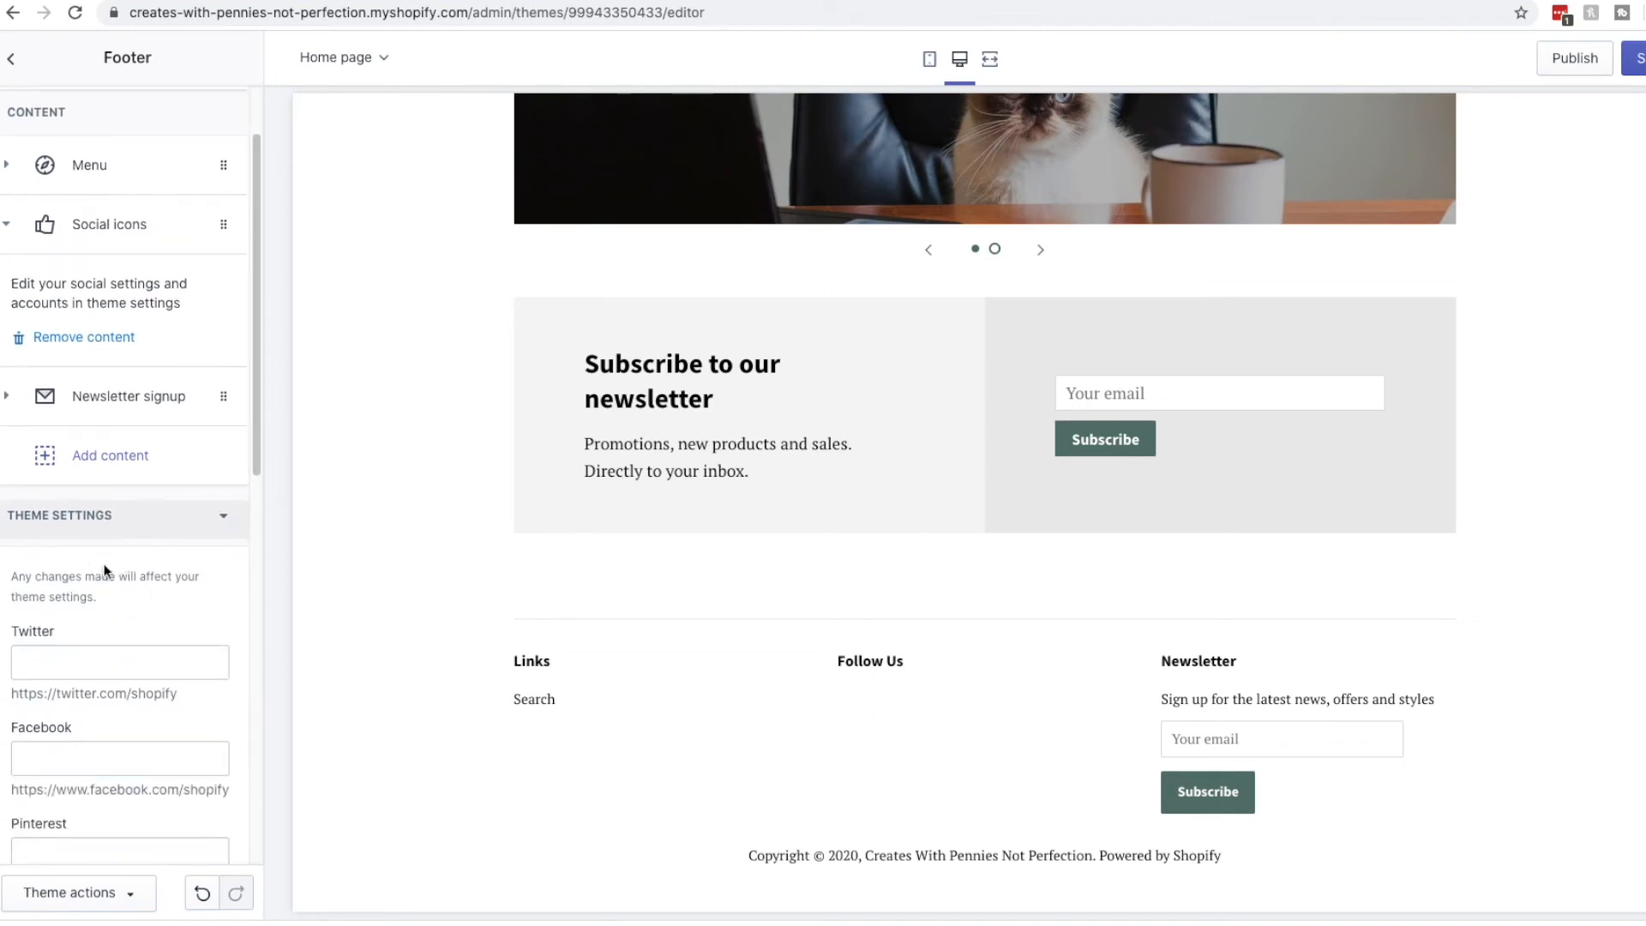
click(114, 665)
scroll(114, 688, down, 5)
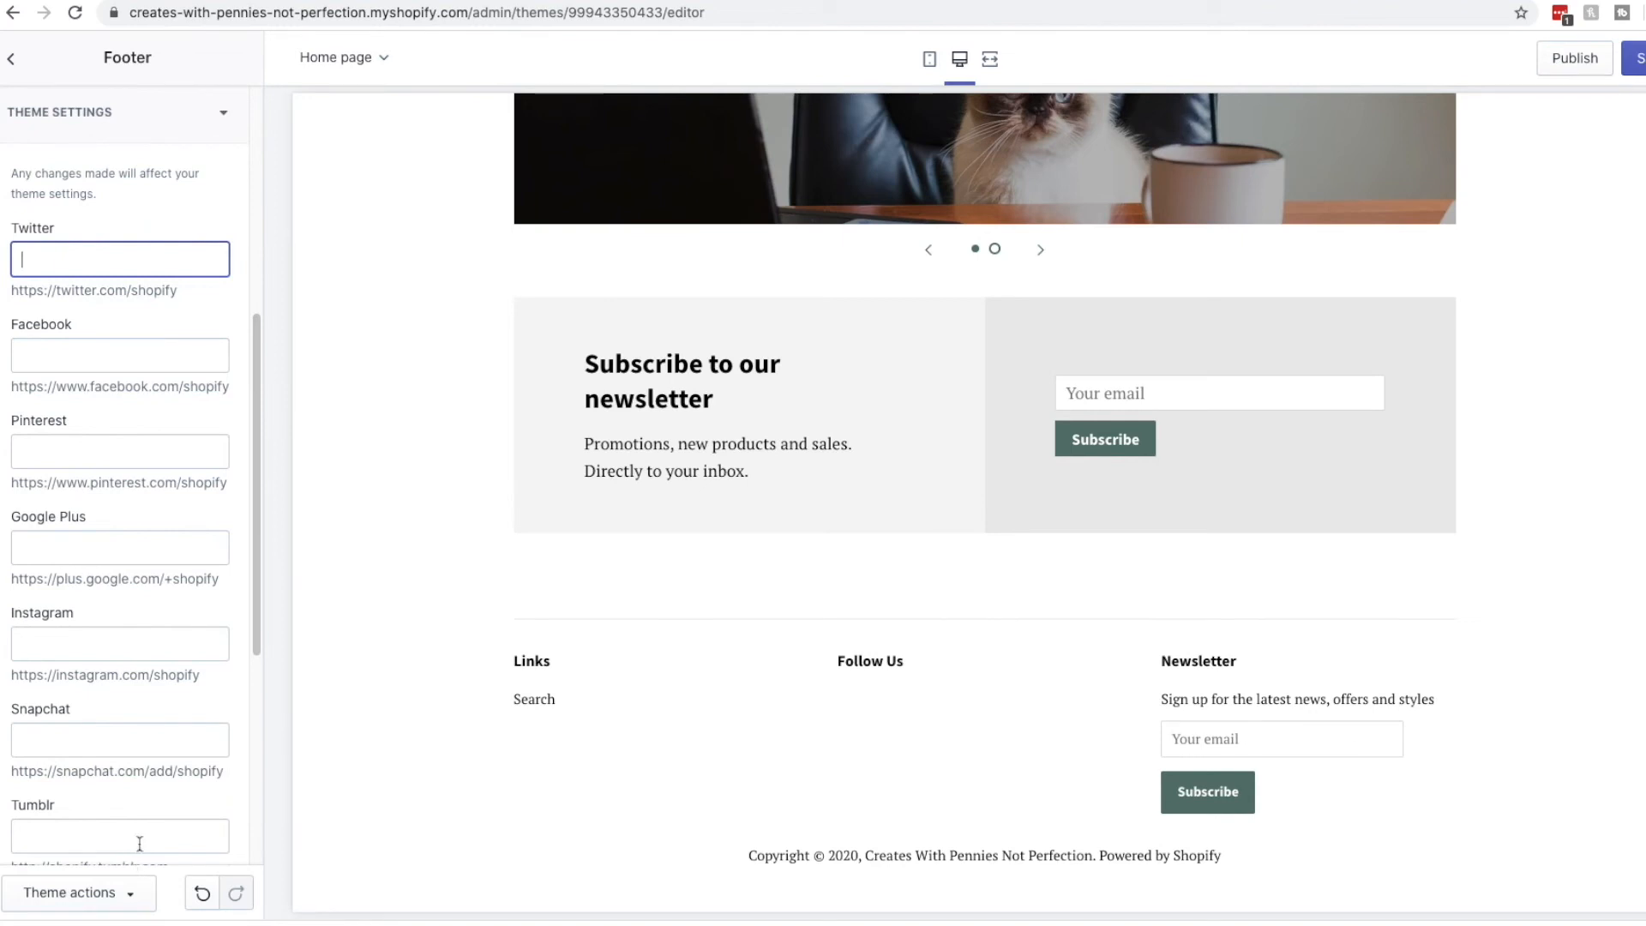
click(93, 366)
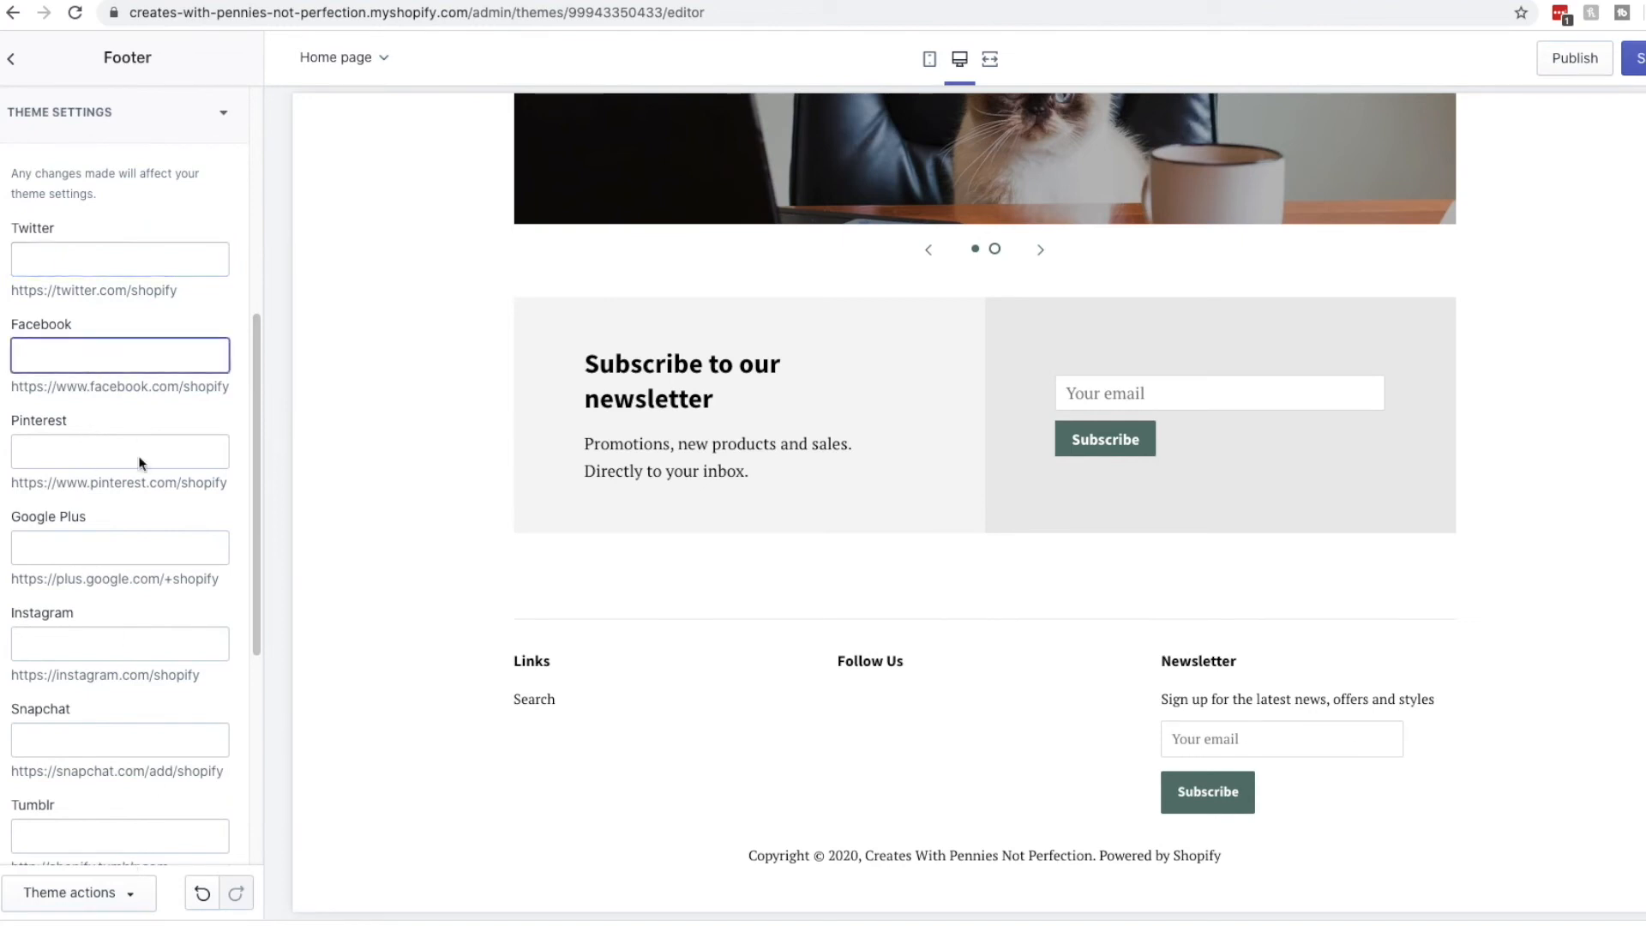
drag(216, 481, 4, 491)
drag(226, 485, 15, 489)
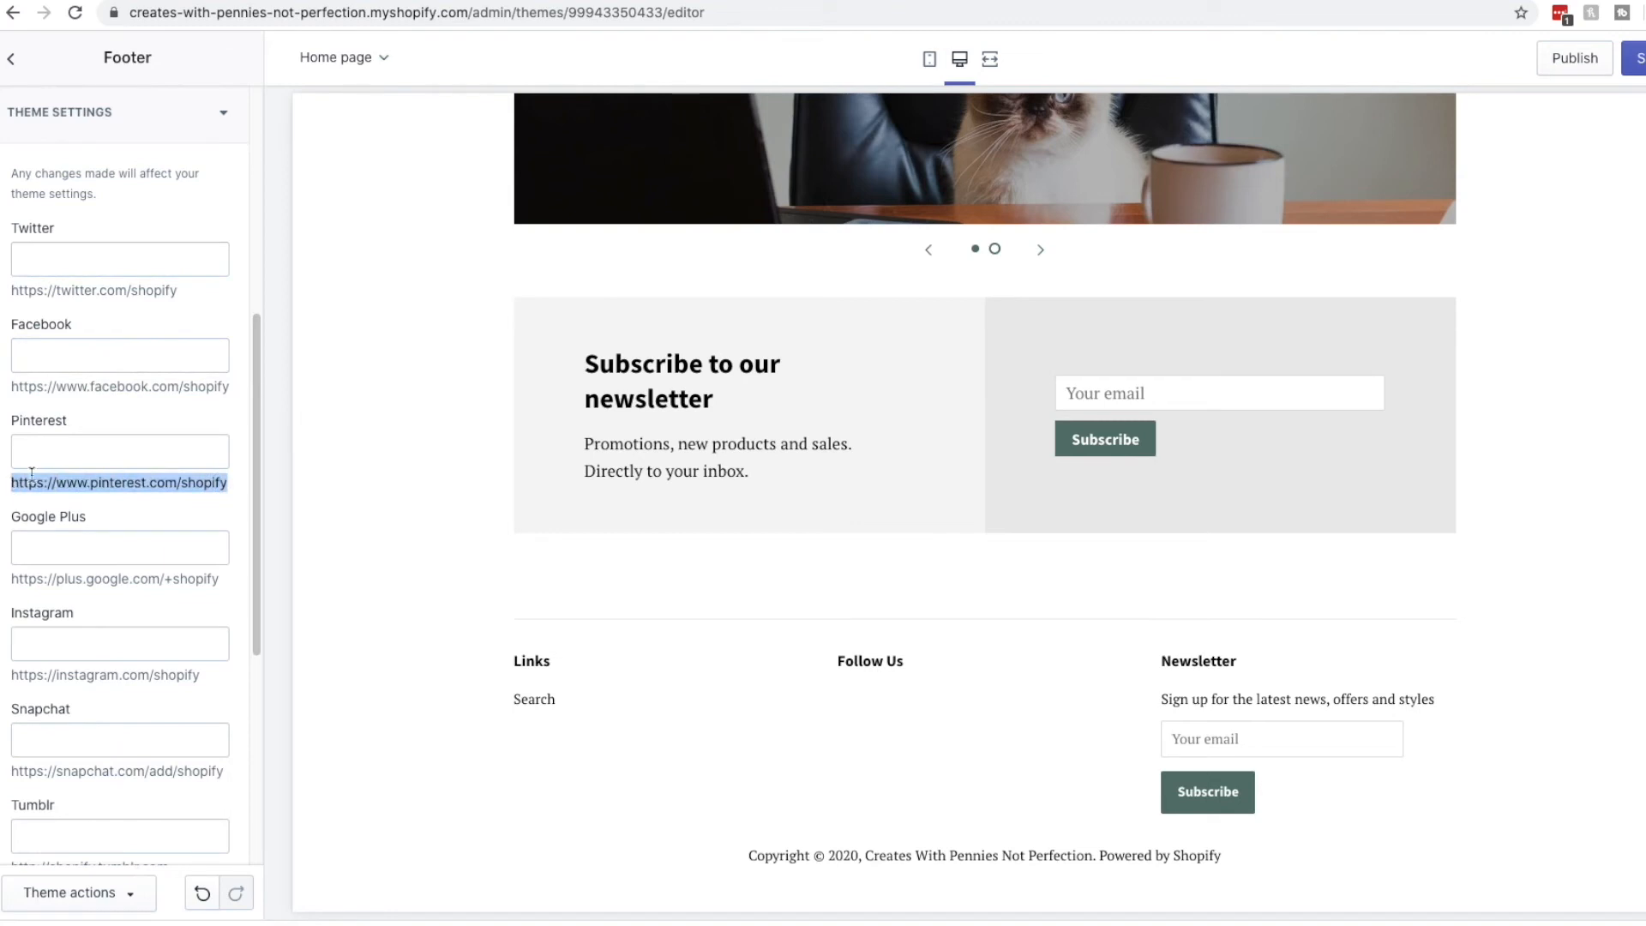
click(57, 452)
text(https://www.pinterest.com/shopify)
double_click(189, 452)
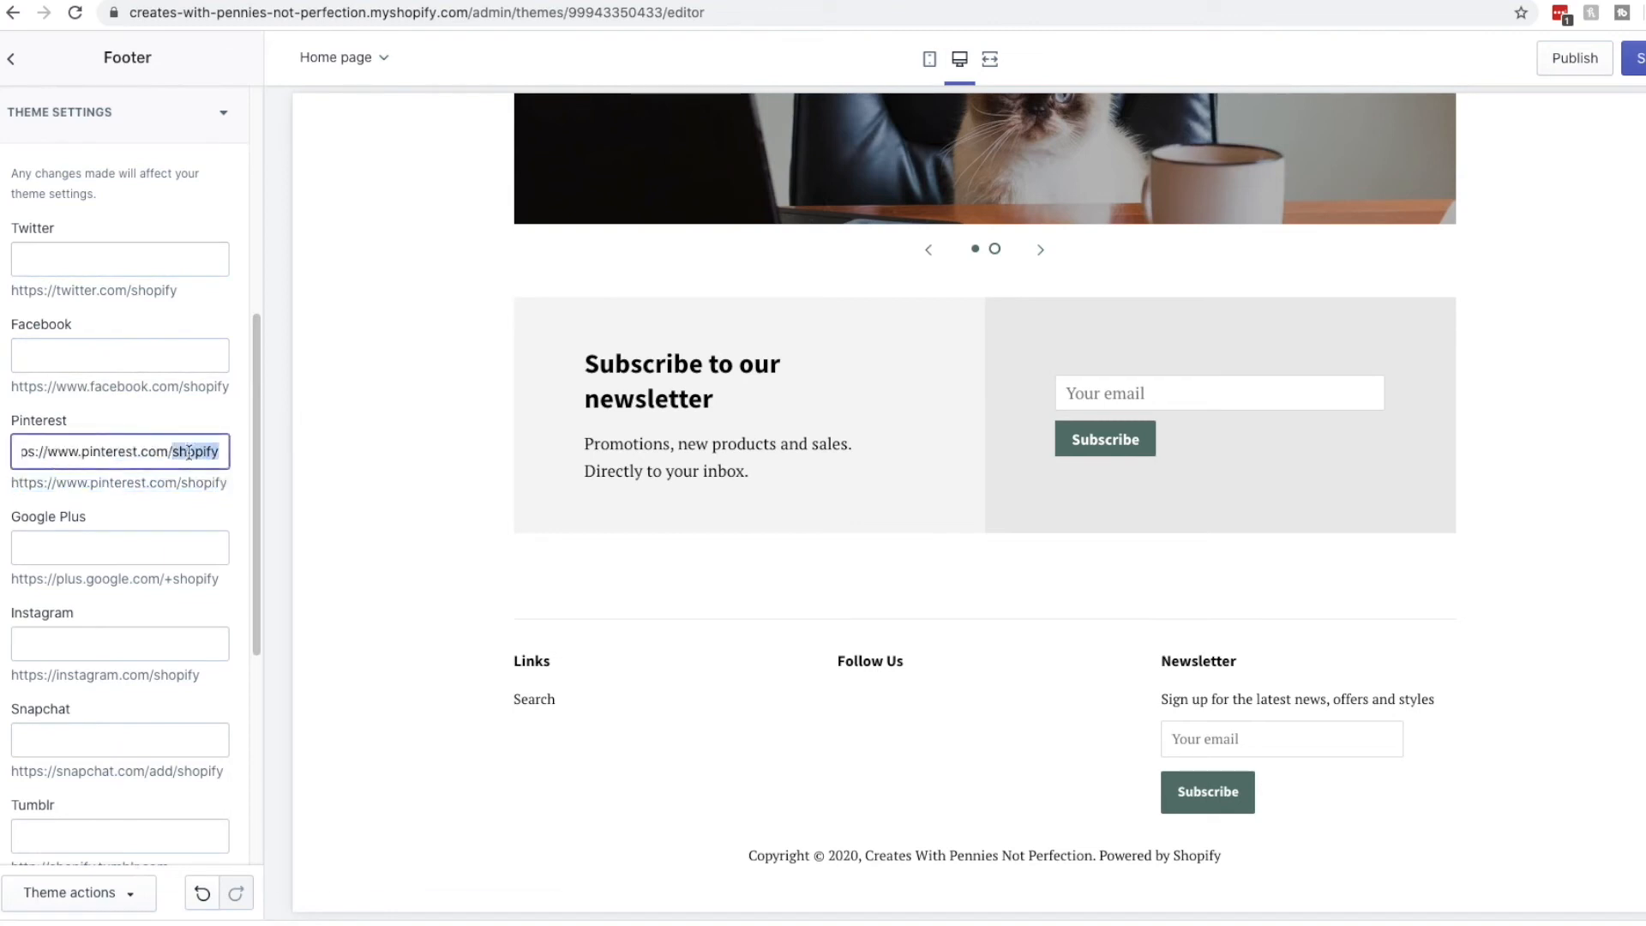
text(penniesnotperfection)
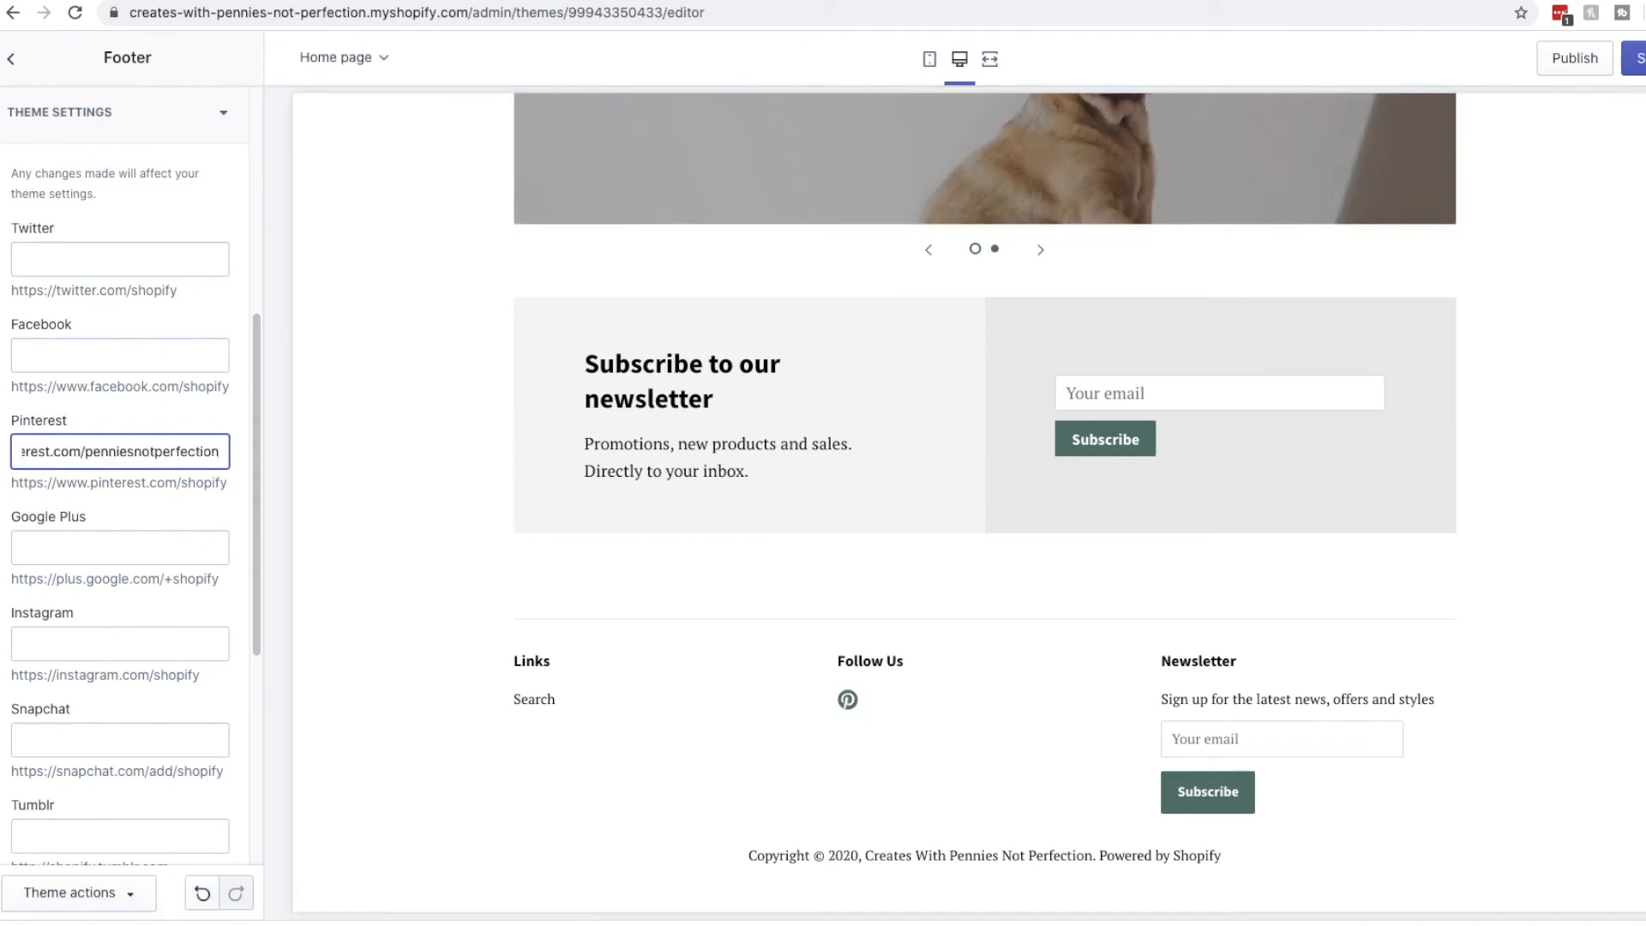
click(477, 538)
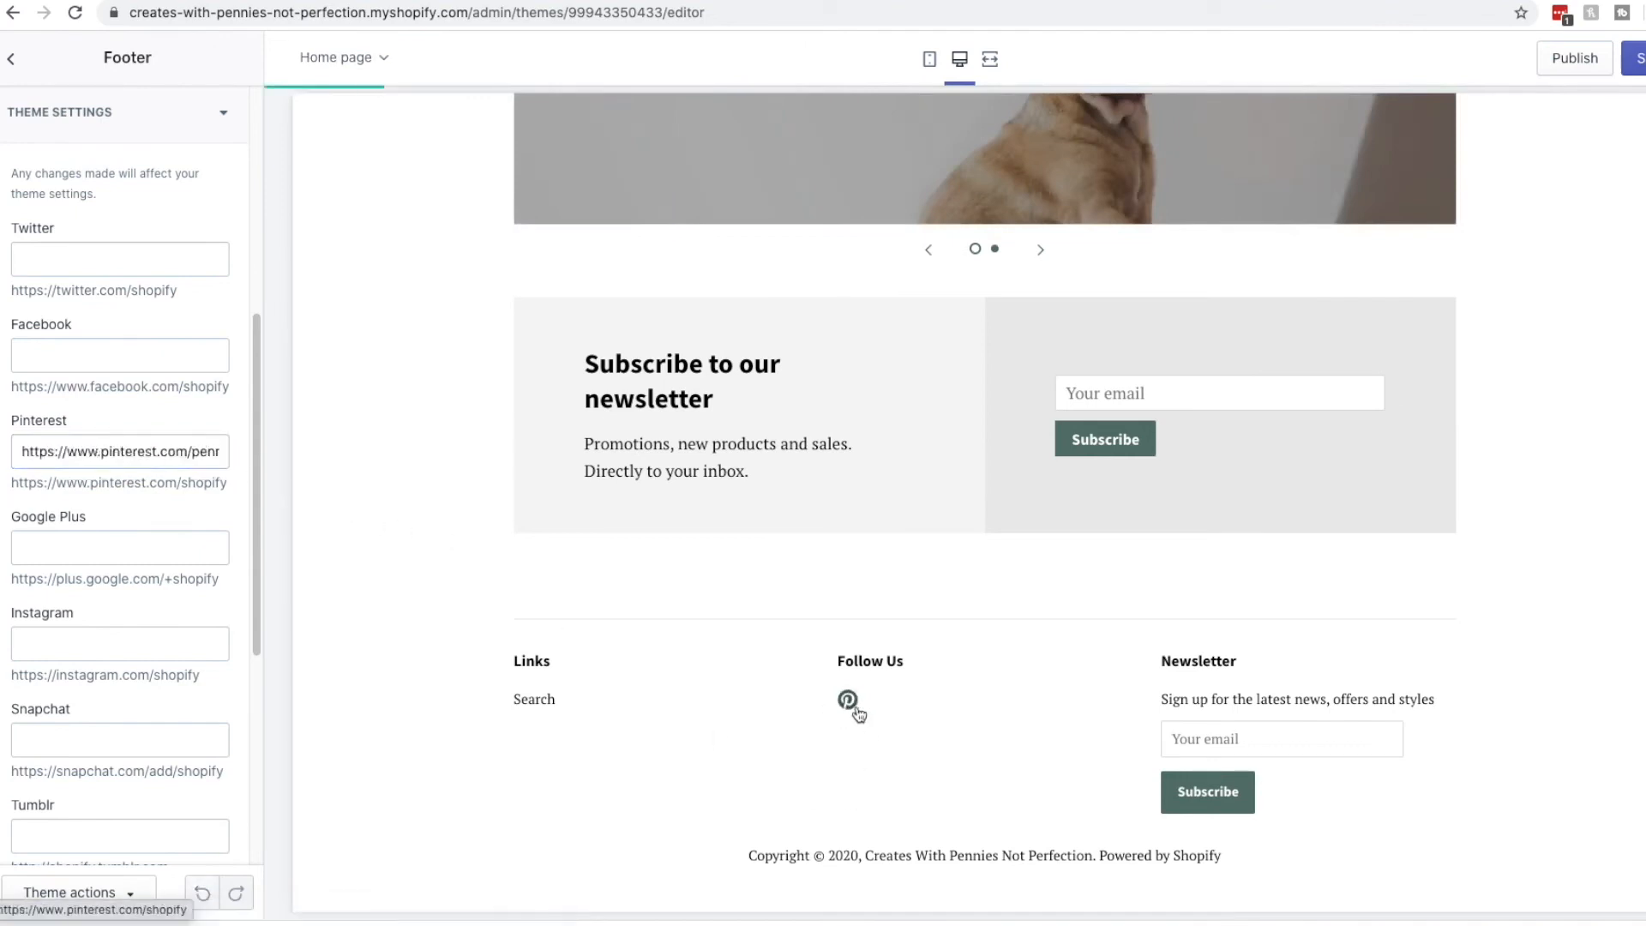
Copy the Pinterest link into the Facebook, Twitter and Instagram fields as well, and collapse the footer's theme settings.
triple_click(120, 451)
key(ctrl+c)
click(146, 357)
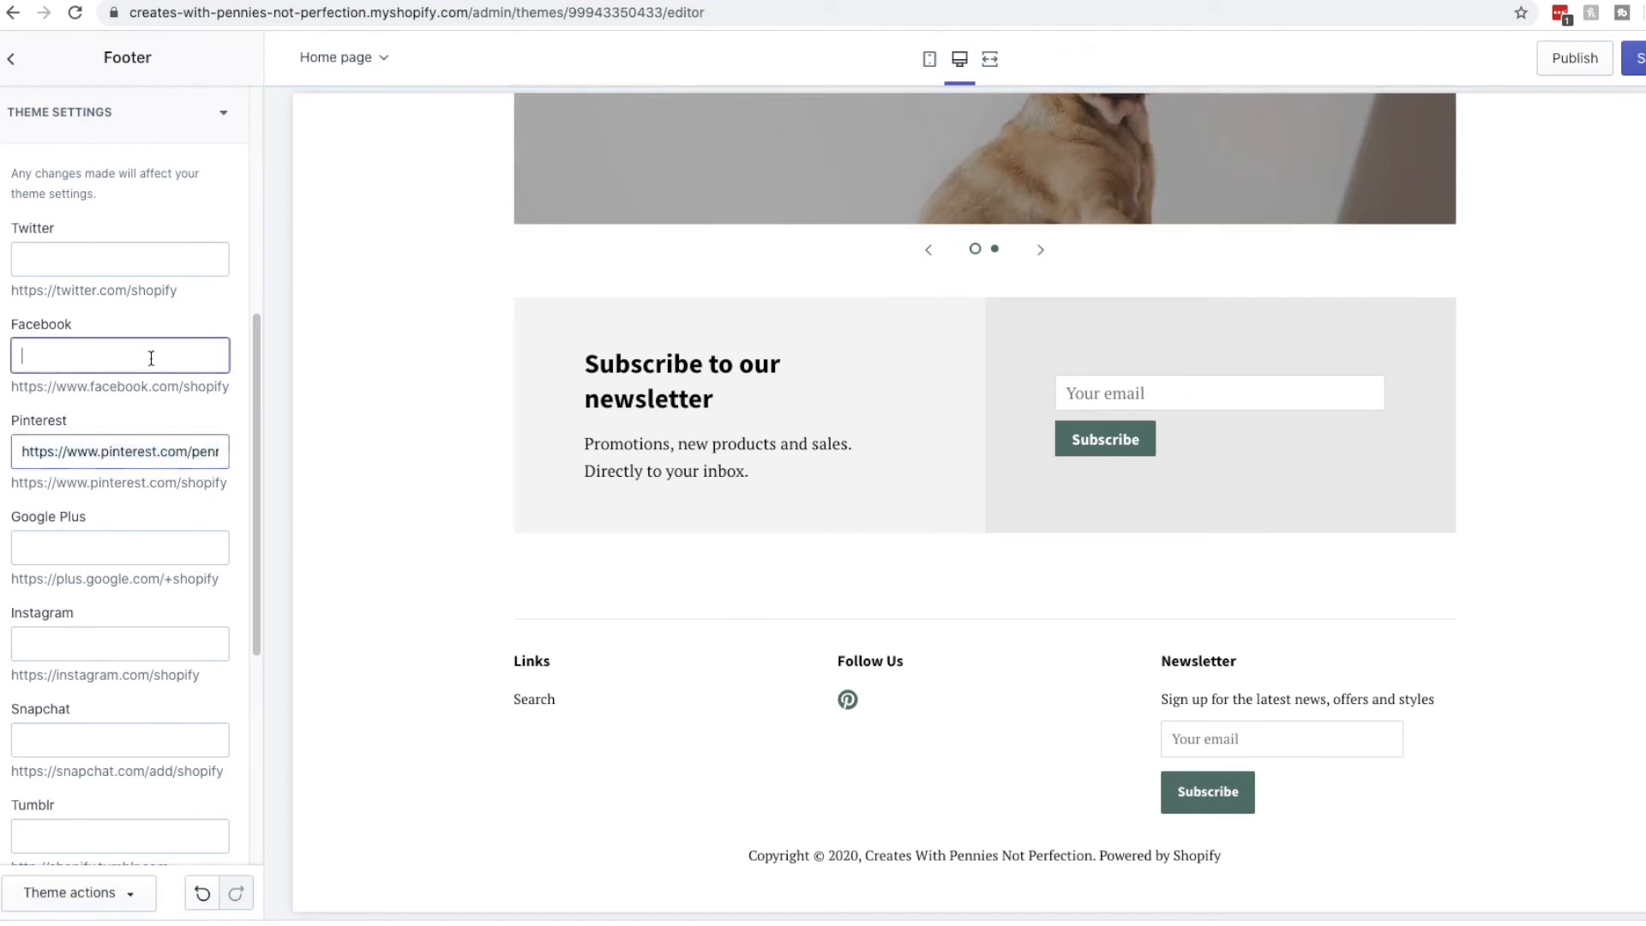
key(ctrl+v)
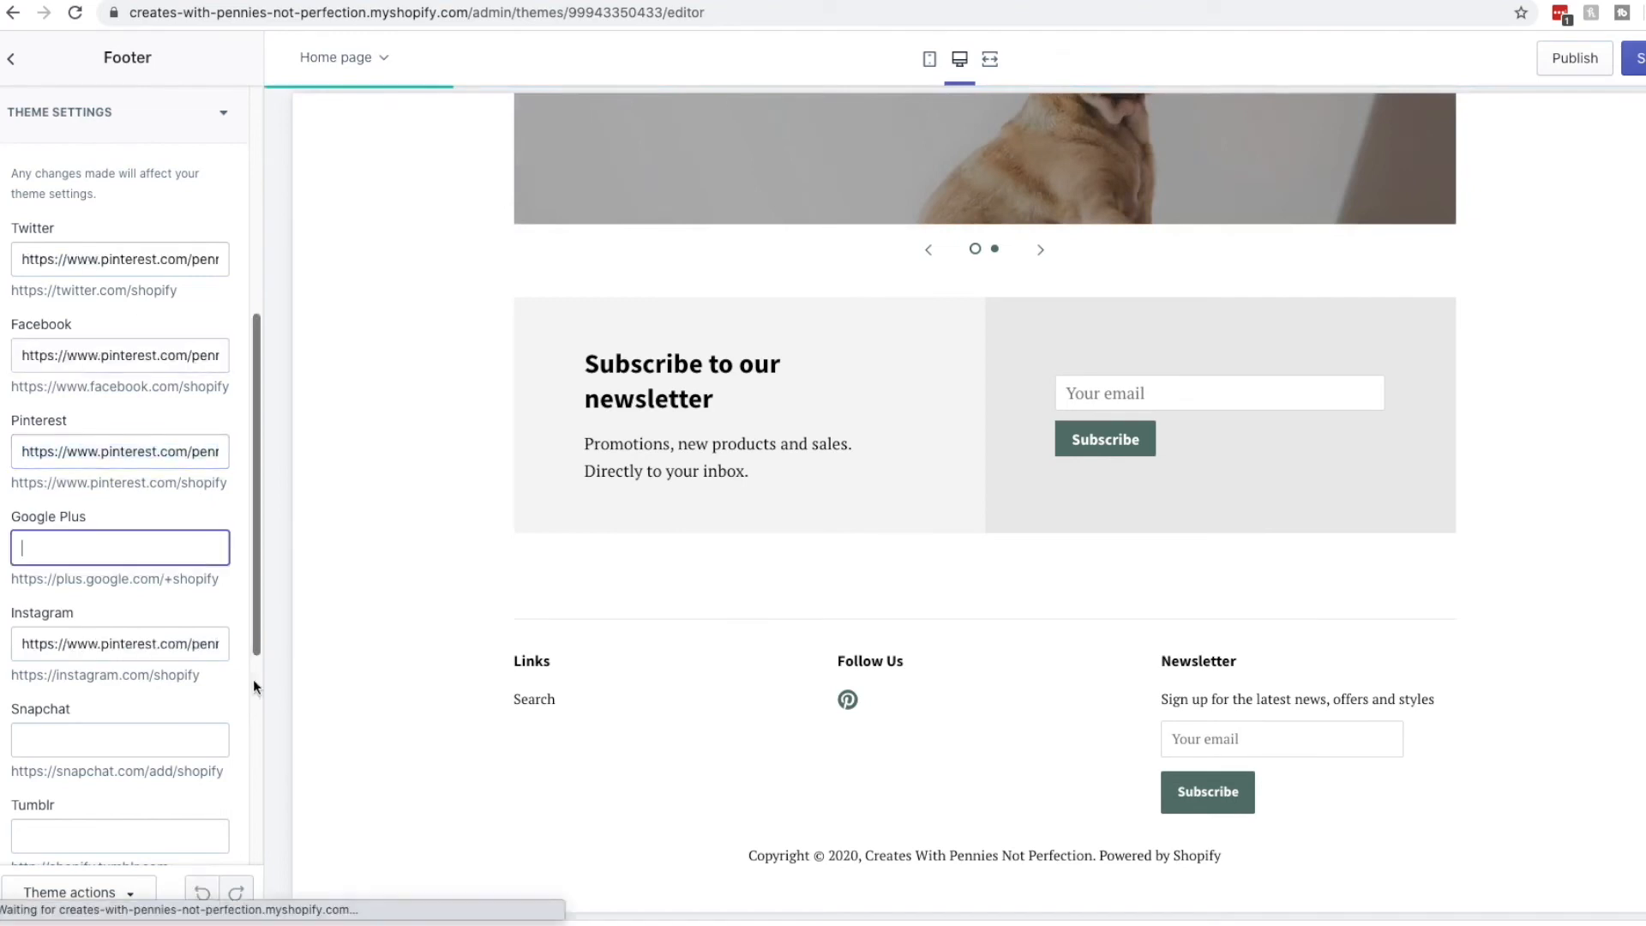
click(237, 638)
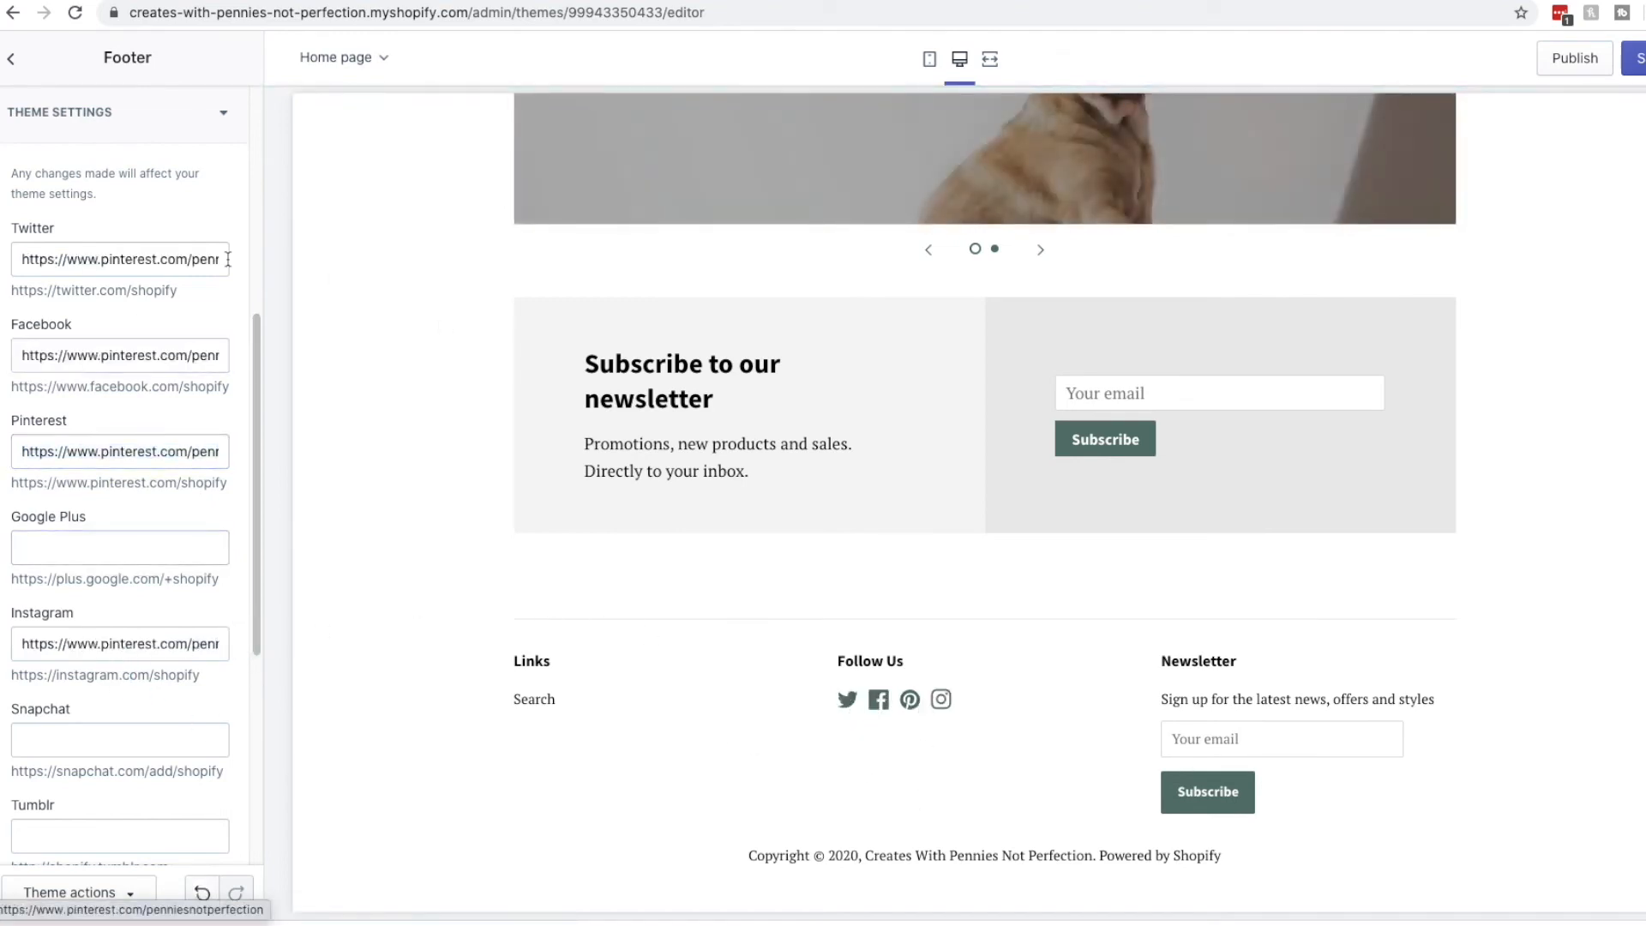
scroll(190, 567, down, 5)
scroll(214, 429, up, 10)
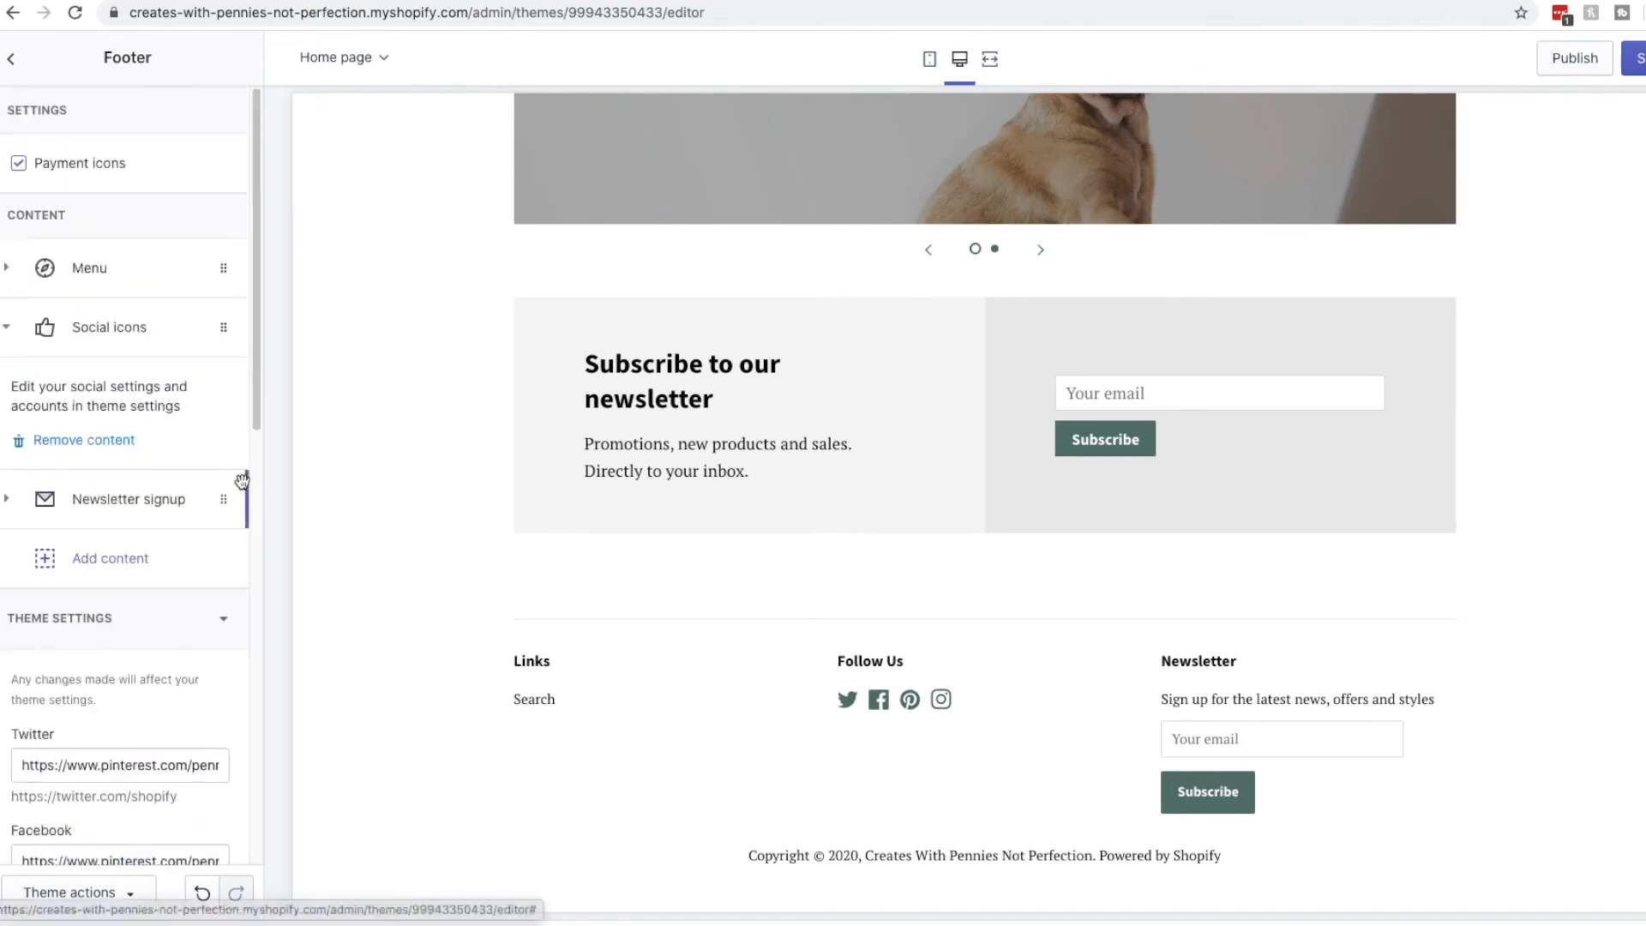
click(225, 625)
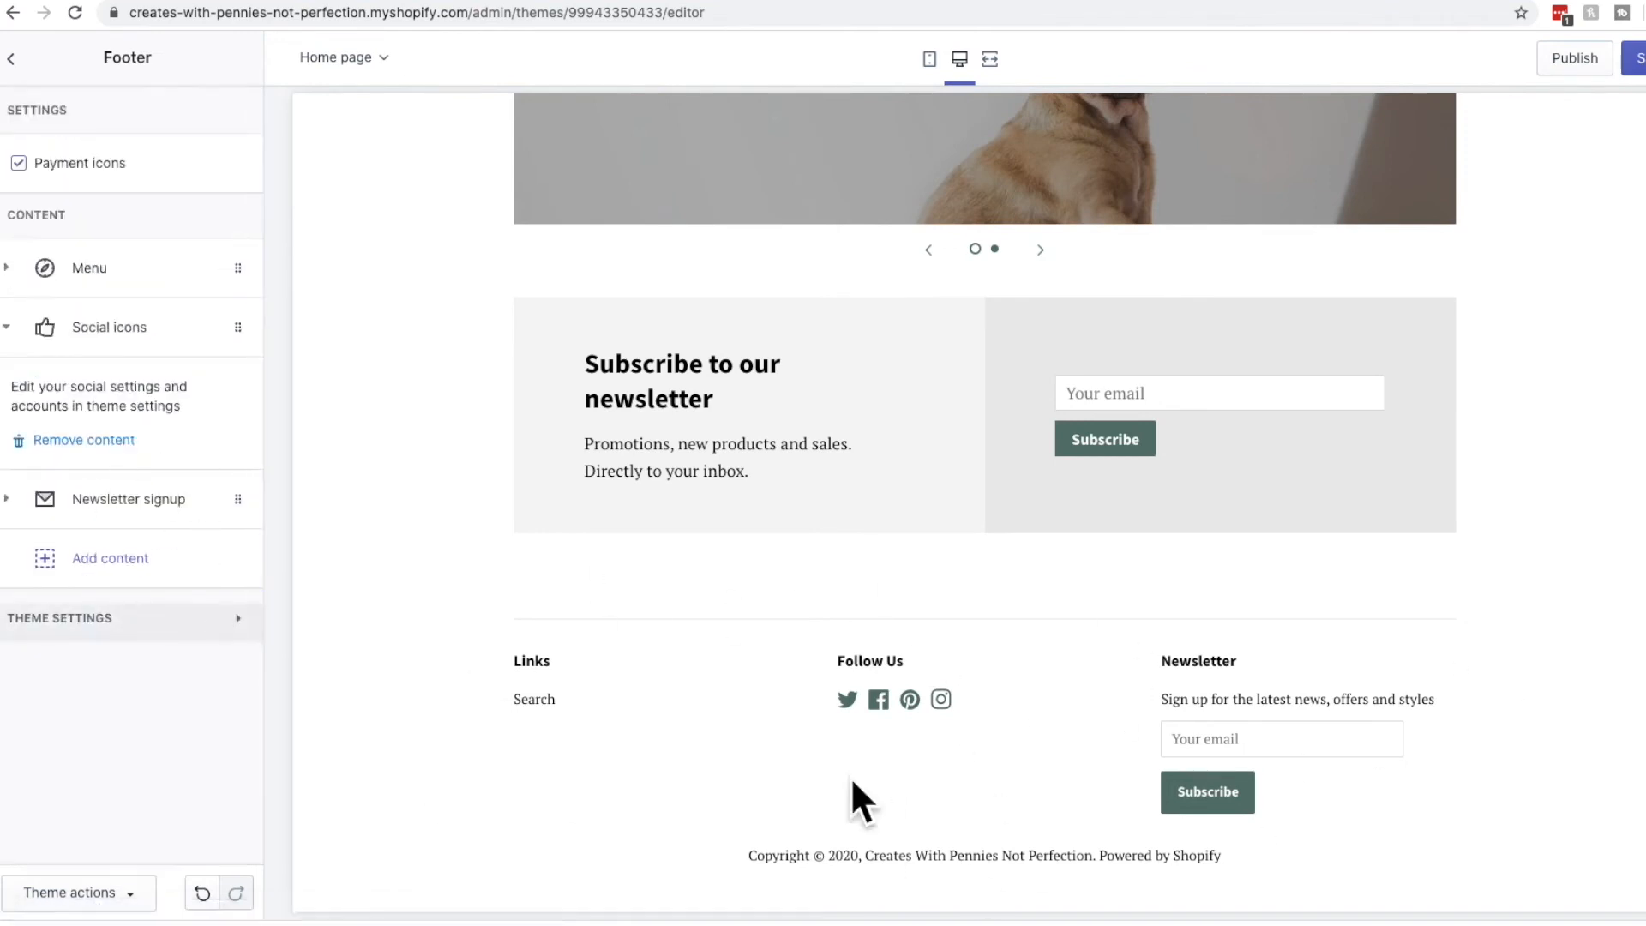
Save the customizations to the home page and publish the Minimal theme as the live theme.
scroll(1069, 746, up, 15)
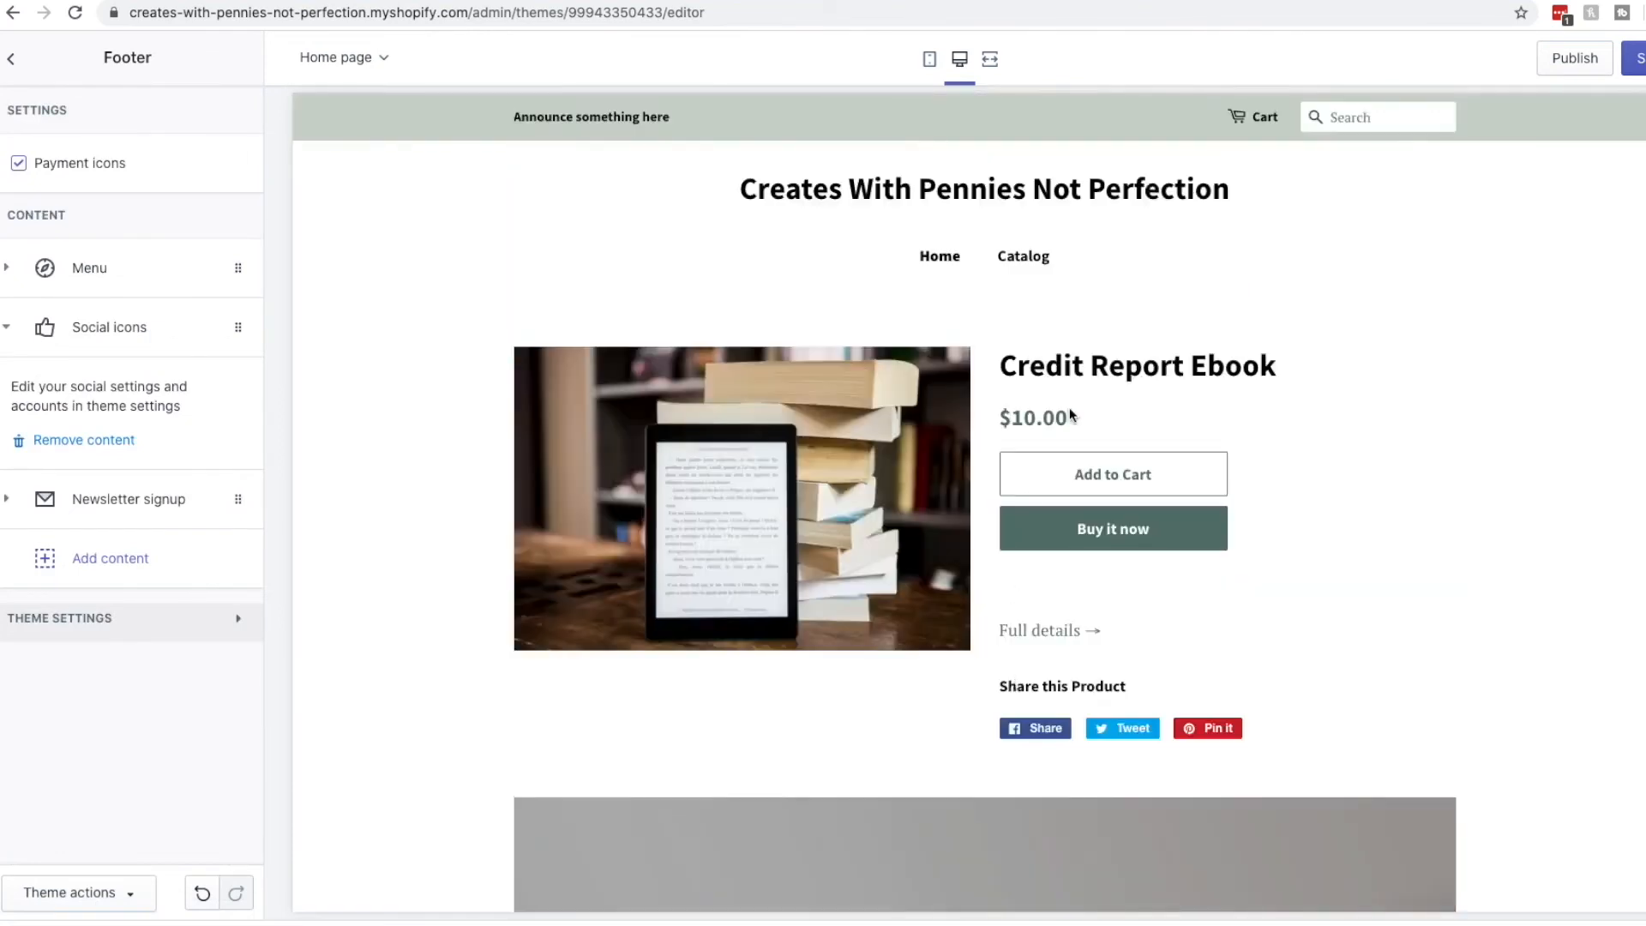
click(1633, 57)
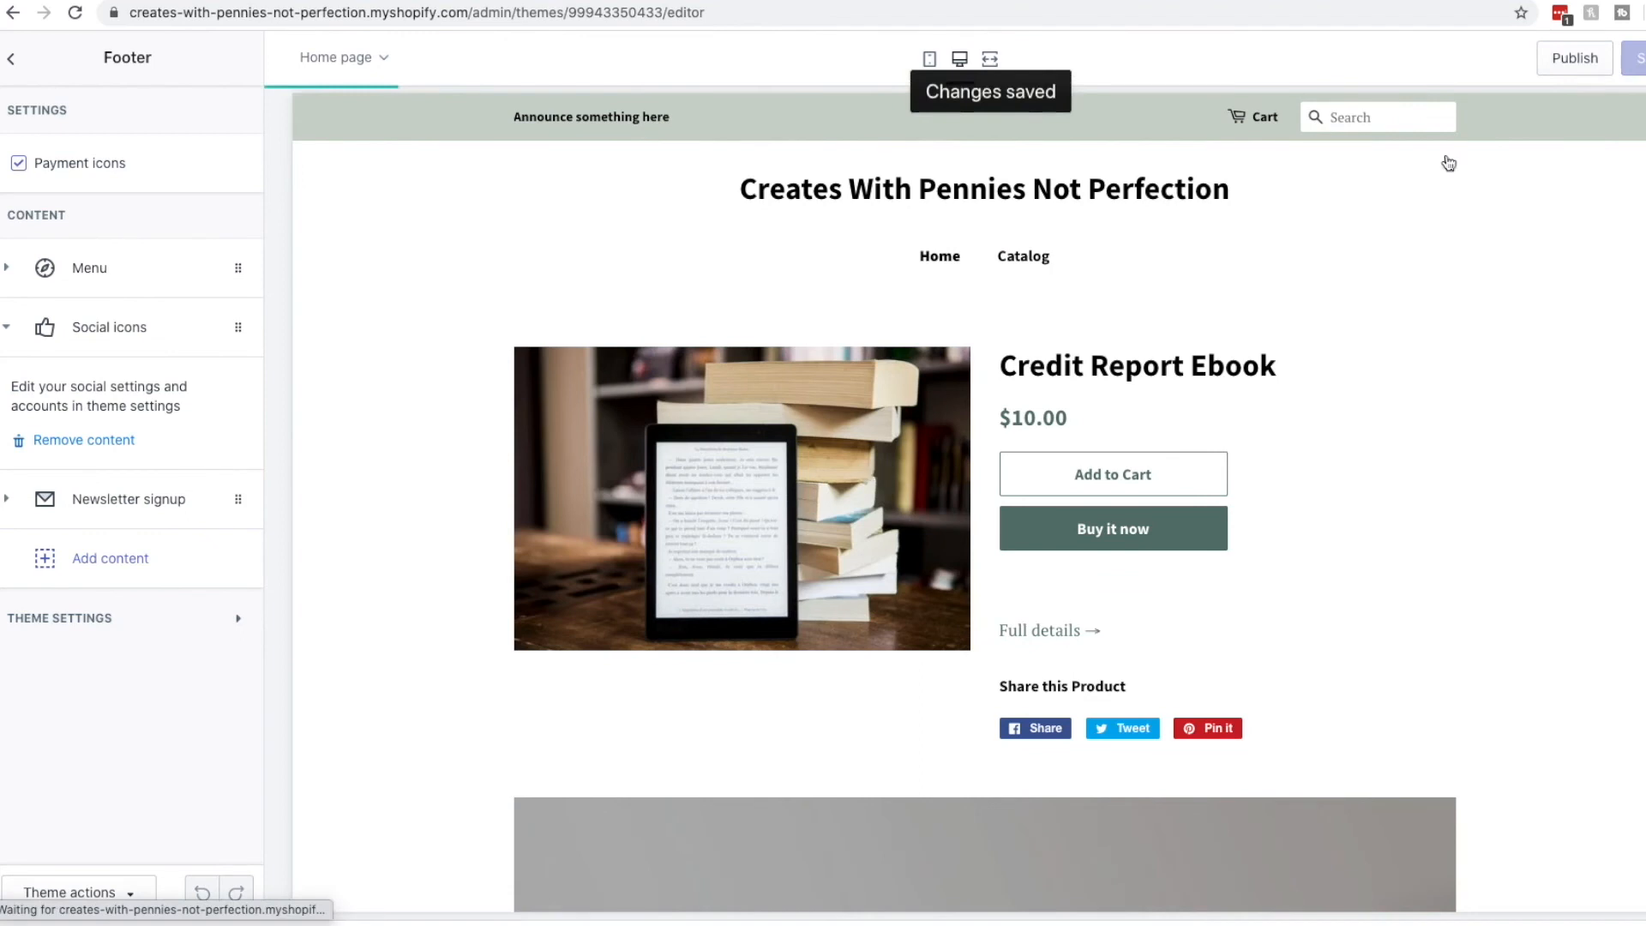
click(1573, 63)
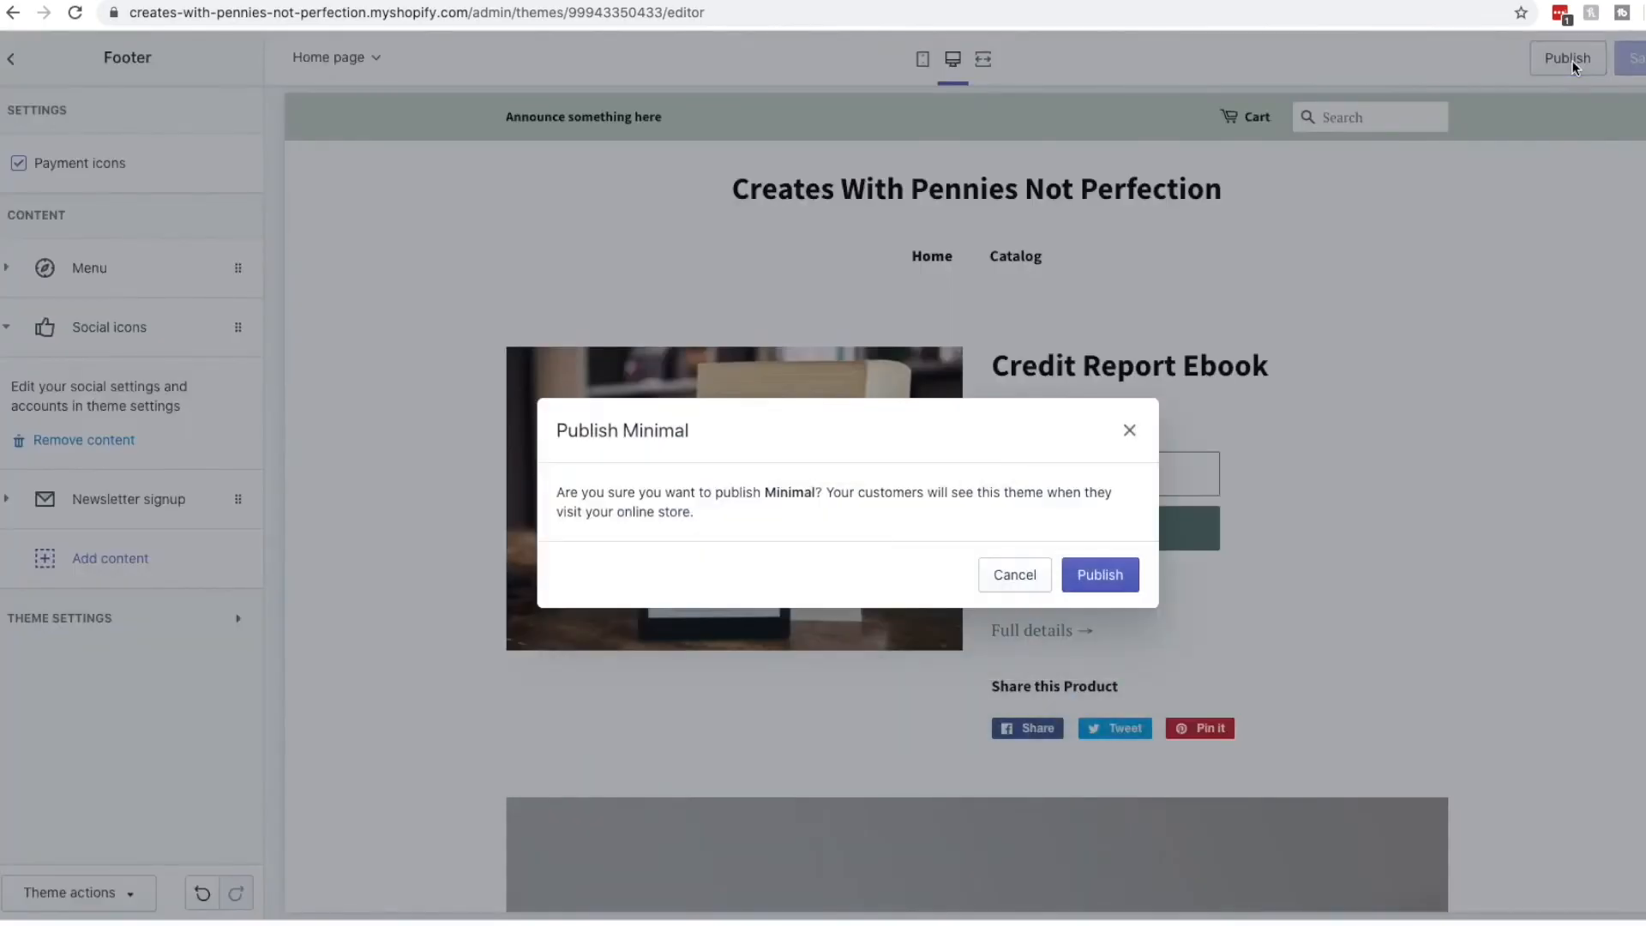
click(1106, 575)
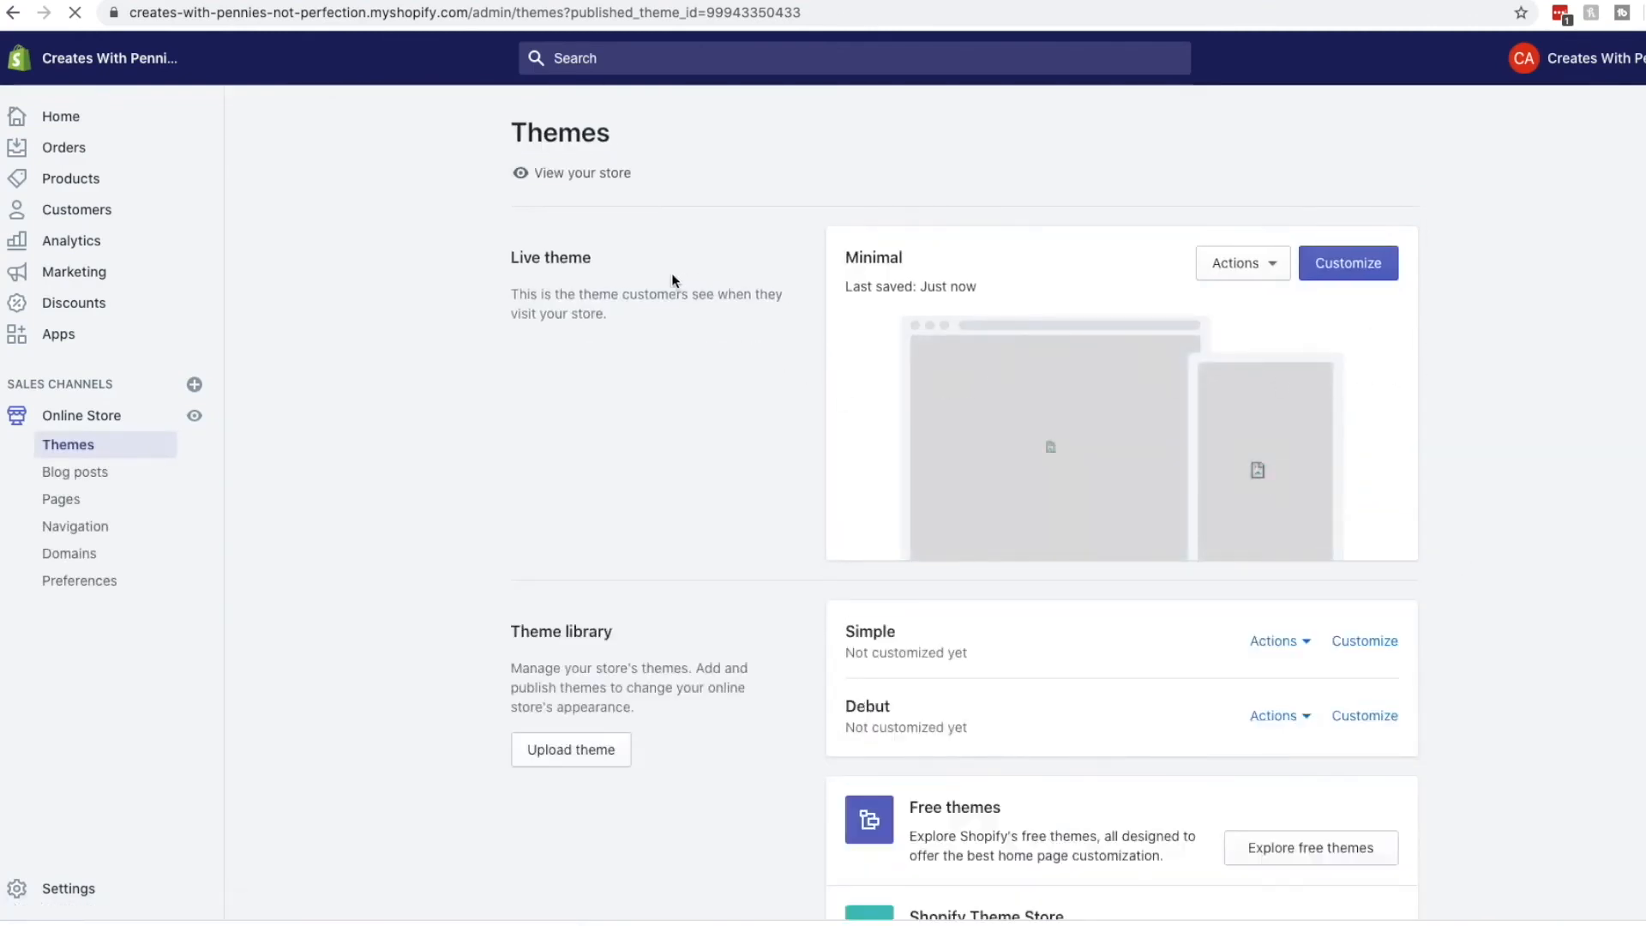
View the published store and check its home page, including the second slide of the slideshow.
click(572, 174)
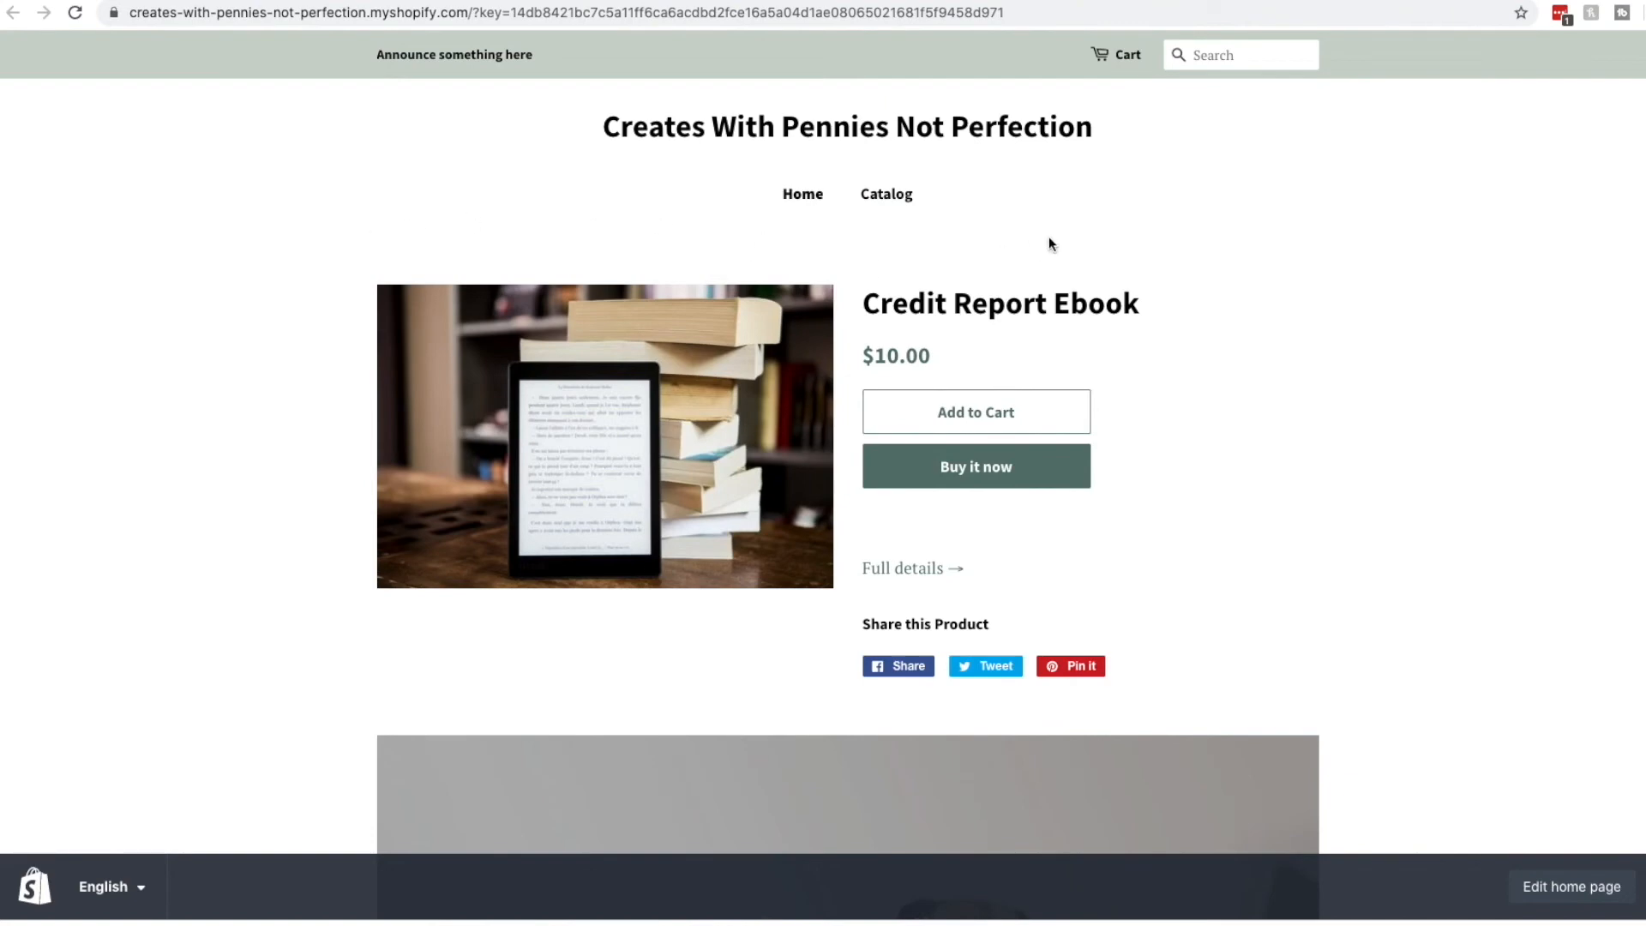
scroll(1078, 237, down, 6)
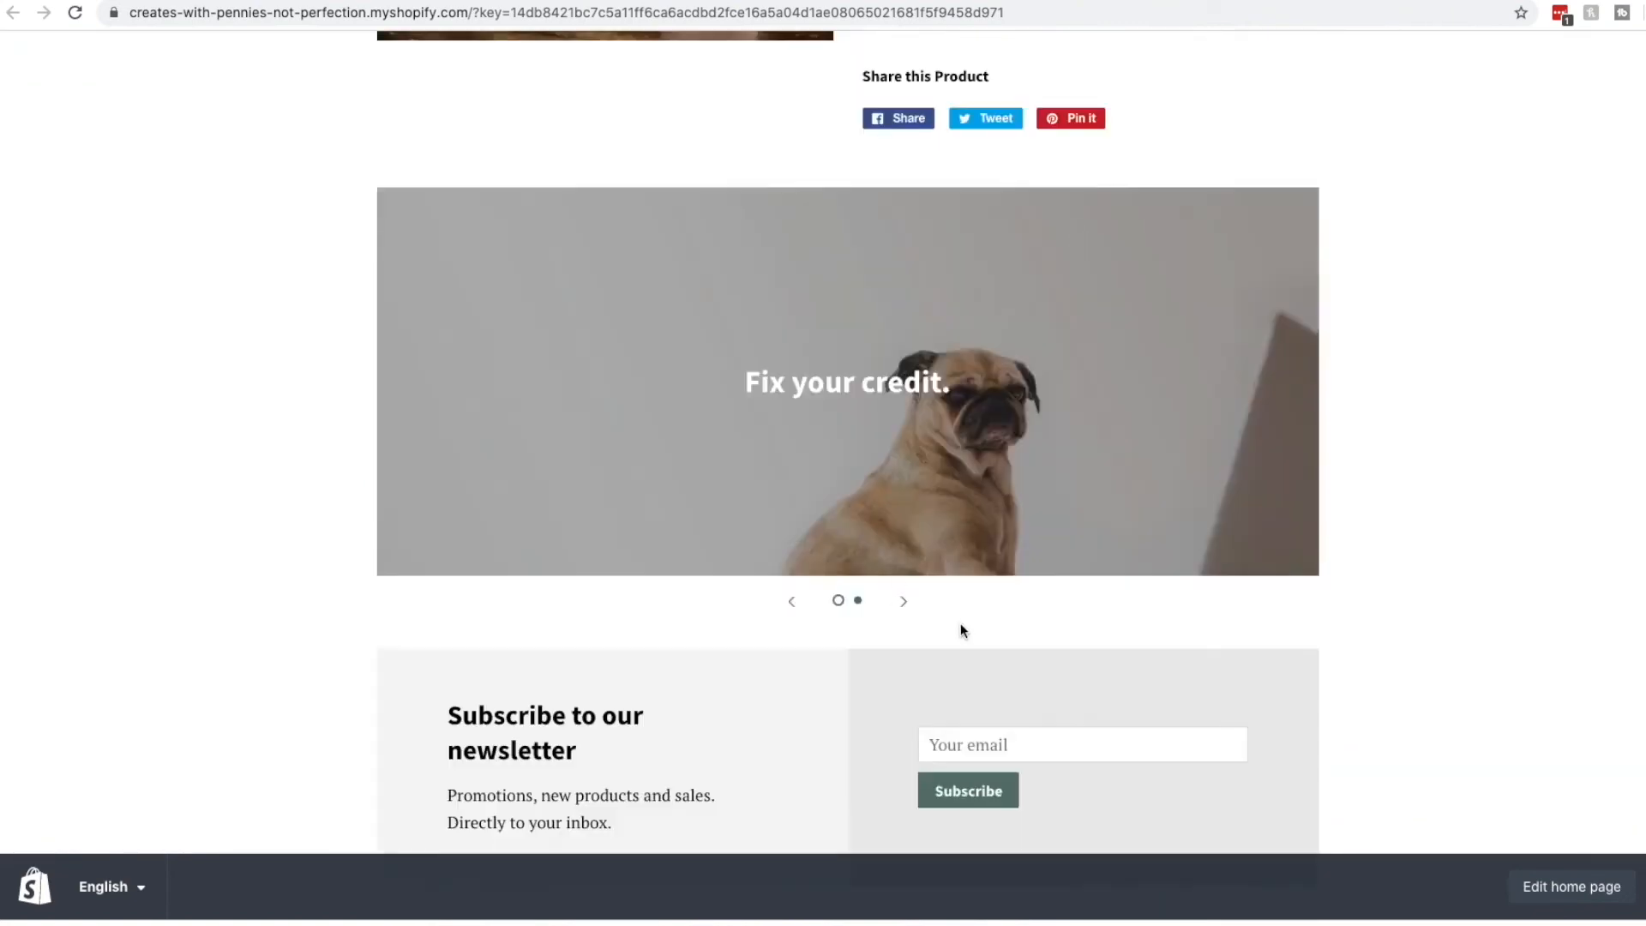
click(904, 600)
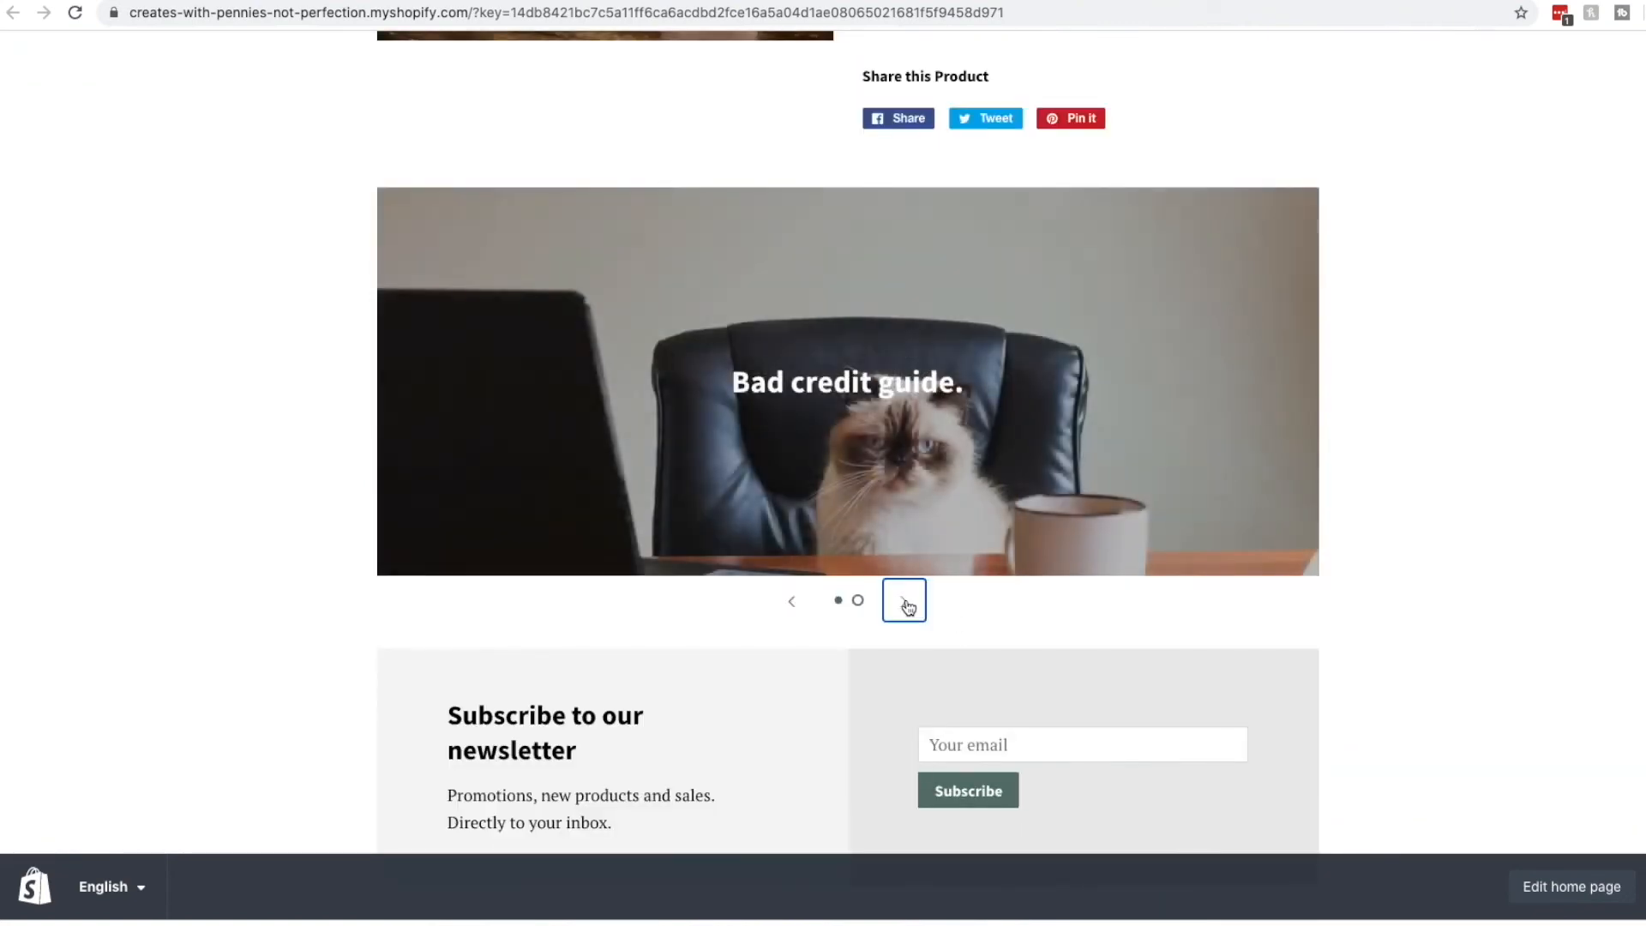
scroll(909, 596, down, 4)
scroll(911, 591, up, 10)
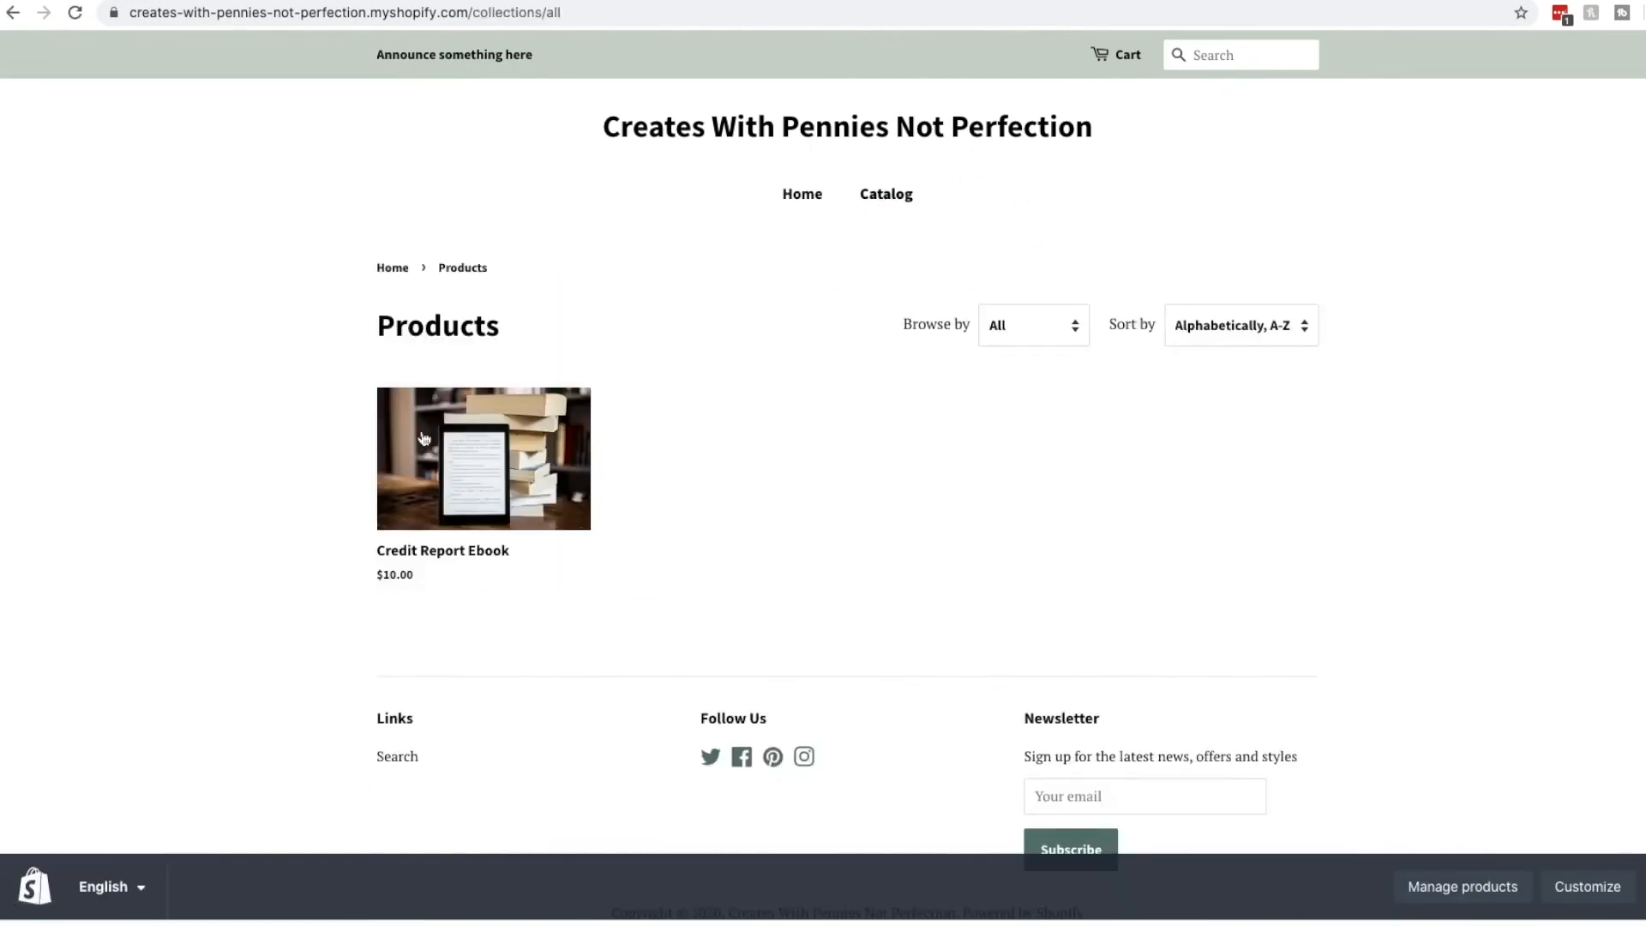
Check the Credit Report Ebook in the storefront, add one copy to the cart and proceed to checkout.
click(434, 581)
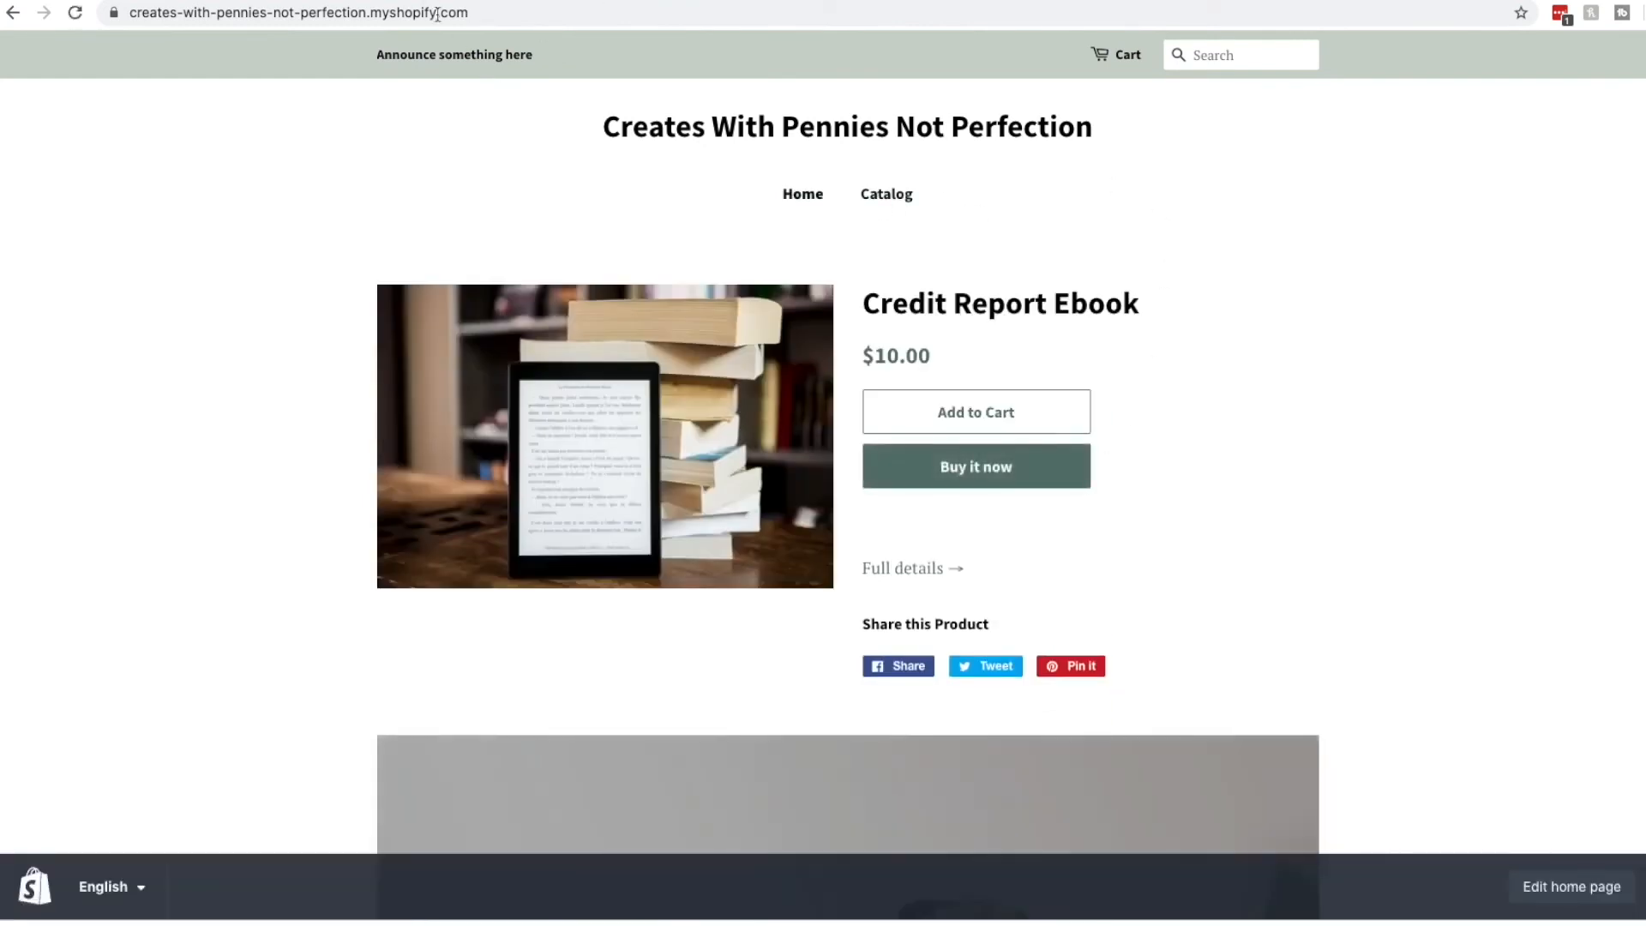
scroll(654, 509, down, 5)
scroll(653, 510, up, 5)
click(943, 415)
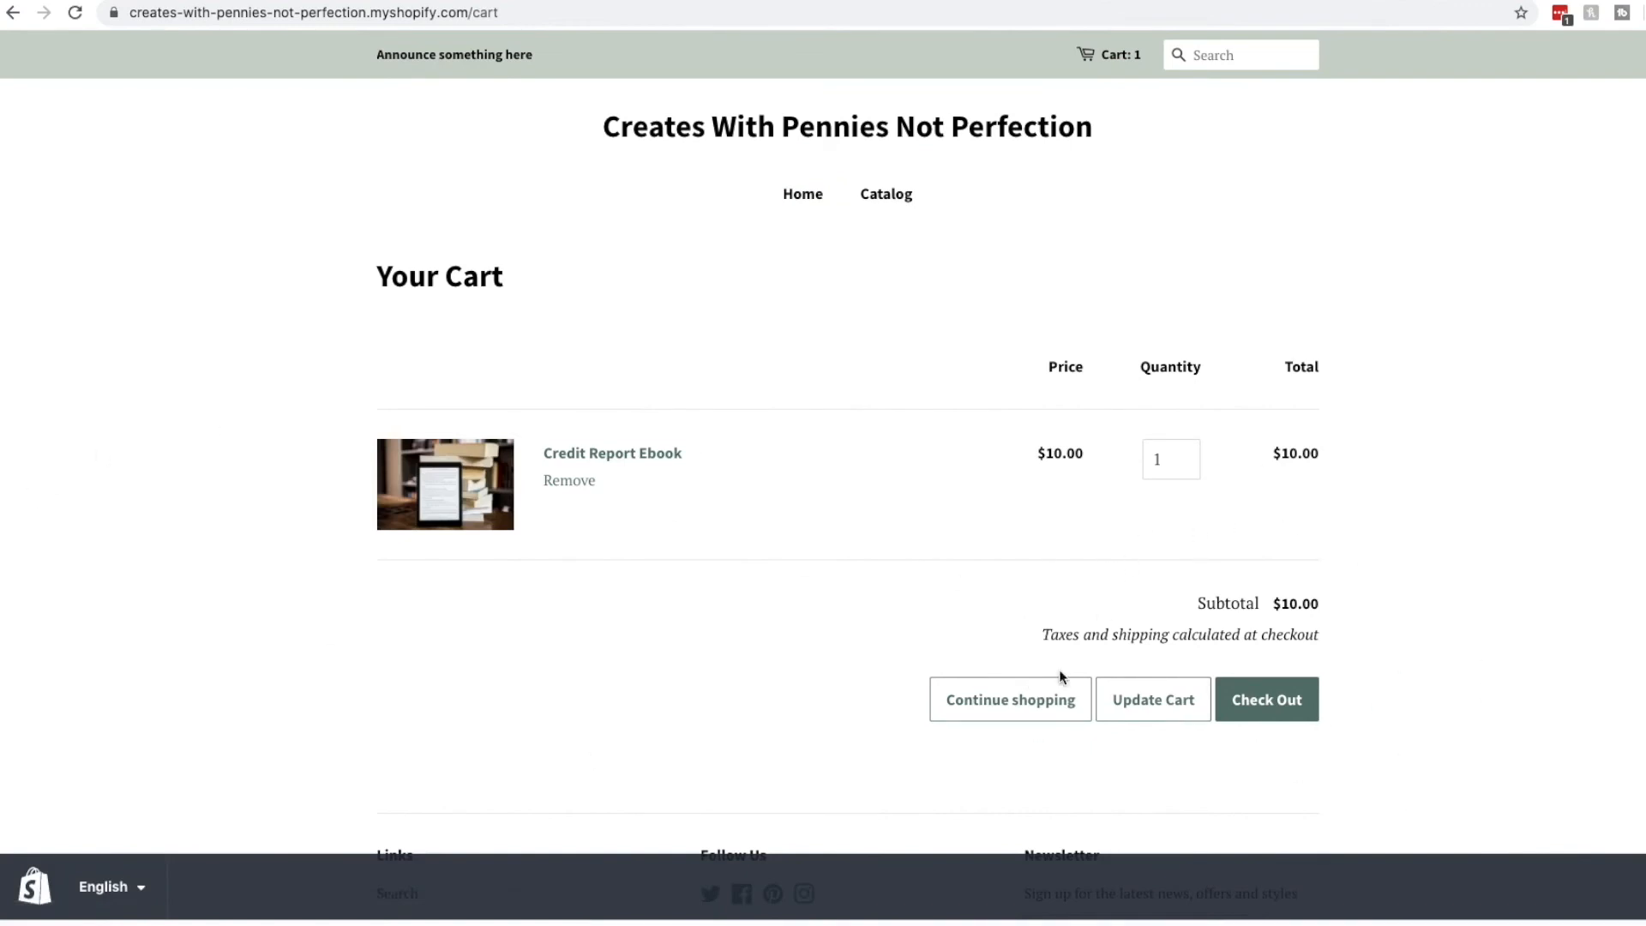
click(1288, 703)
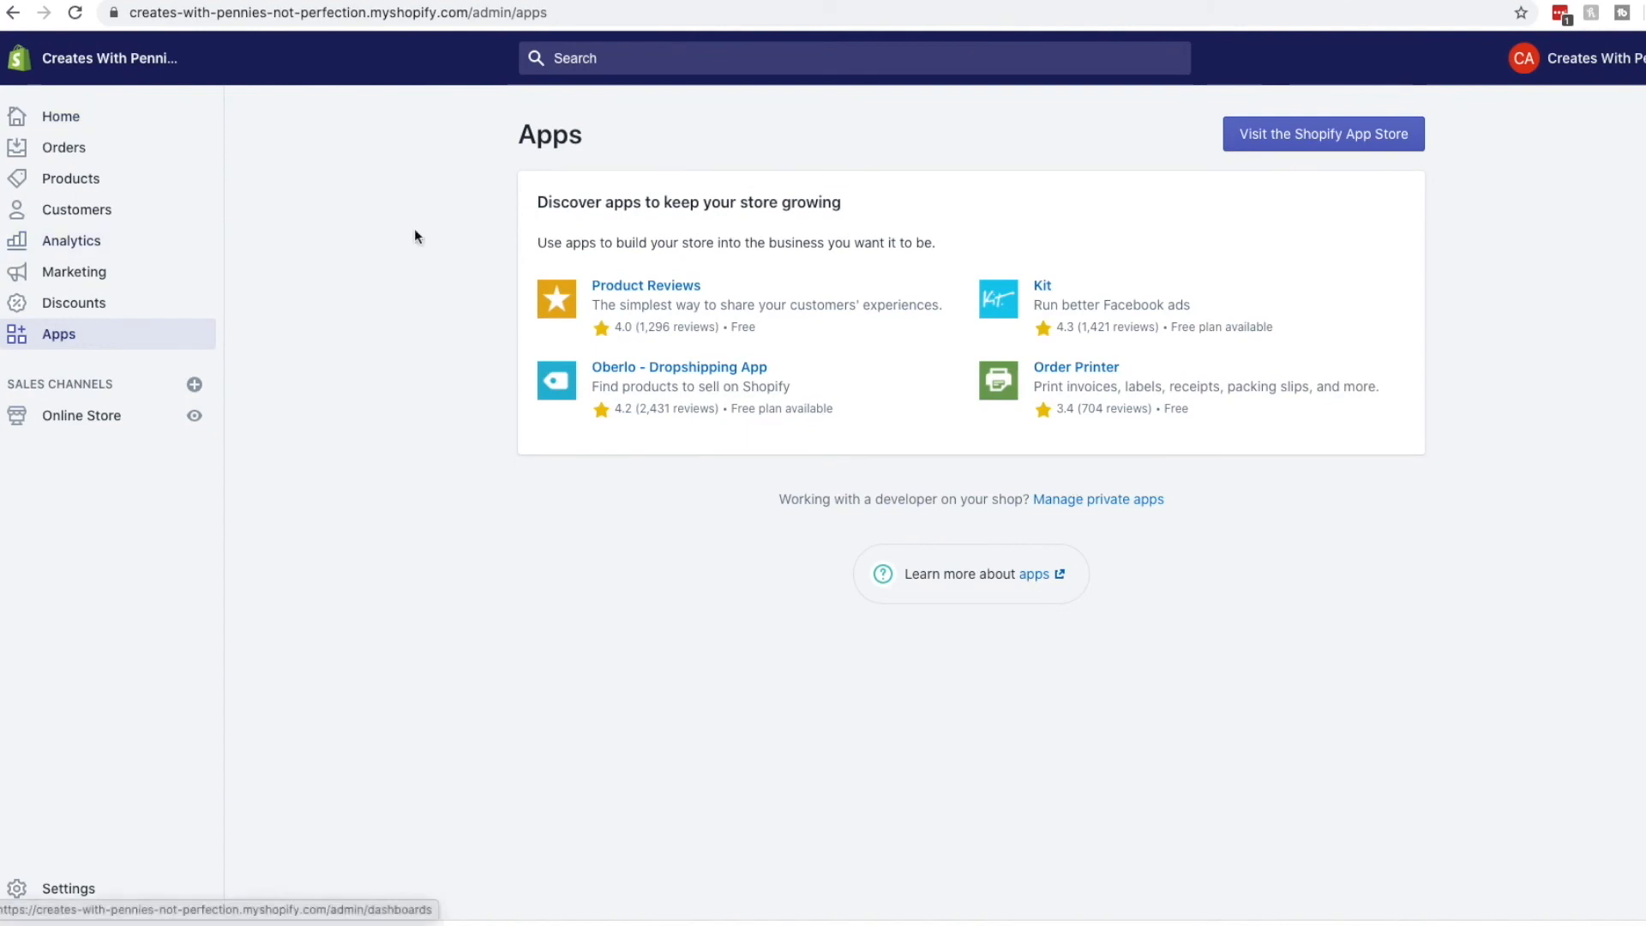
Look over the store's product list and the apps page, including a brief visit to the Shopify App Store.
click(90, 176)
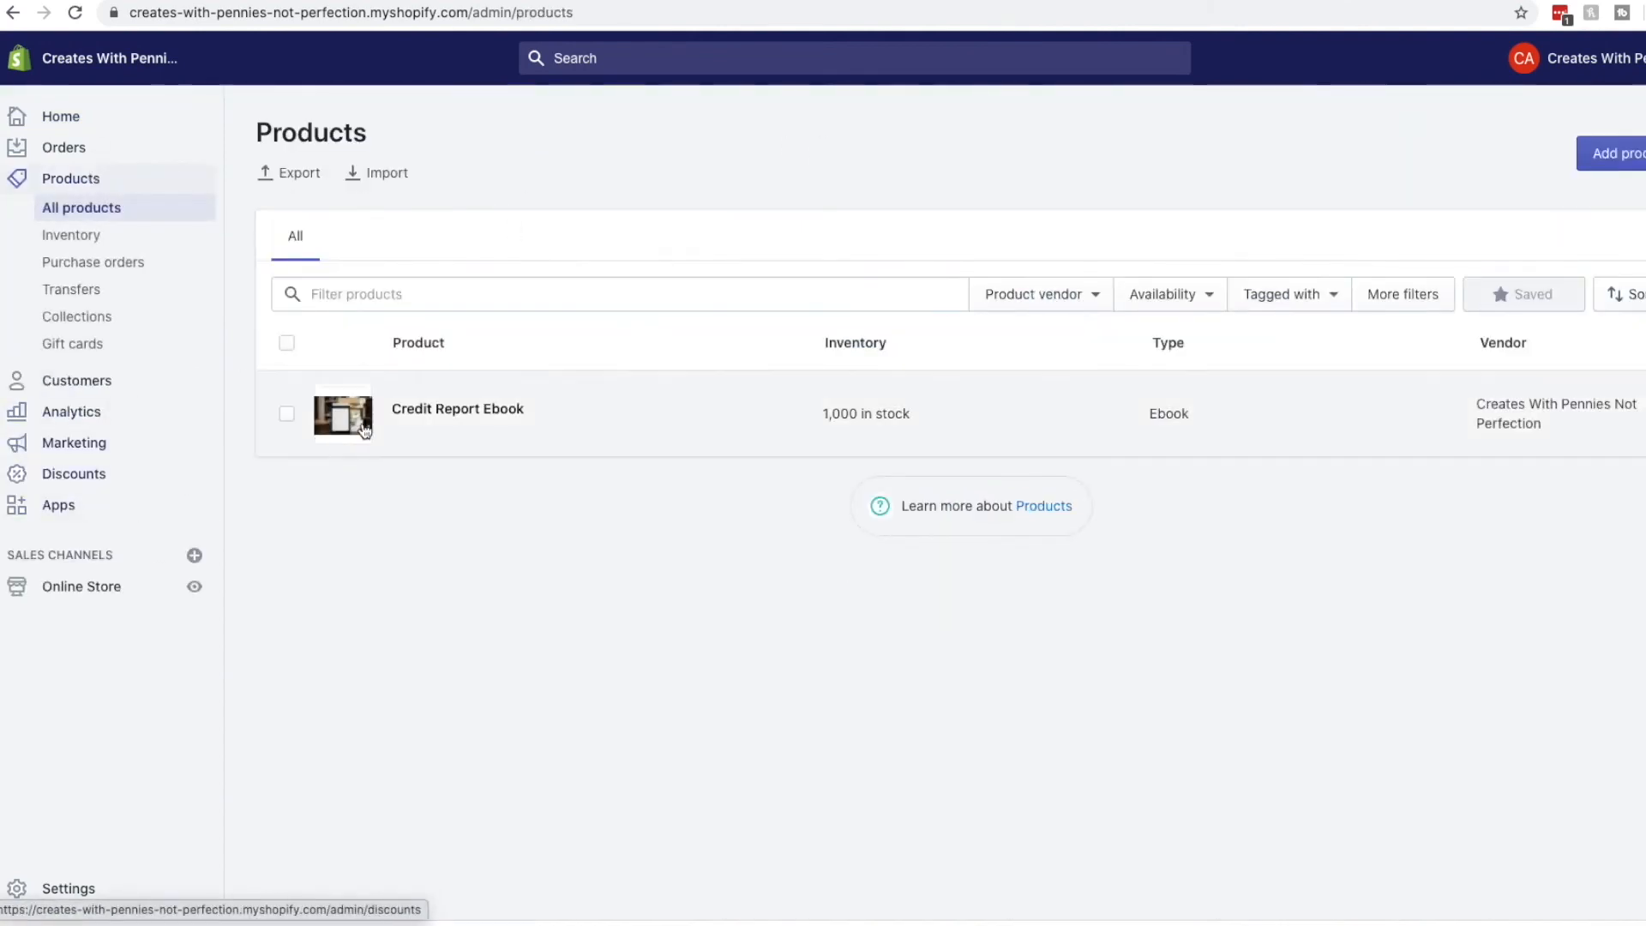
click(105, 503)
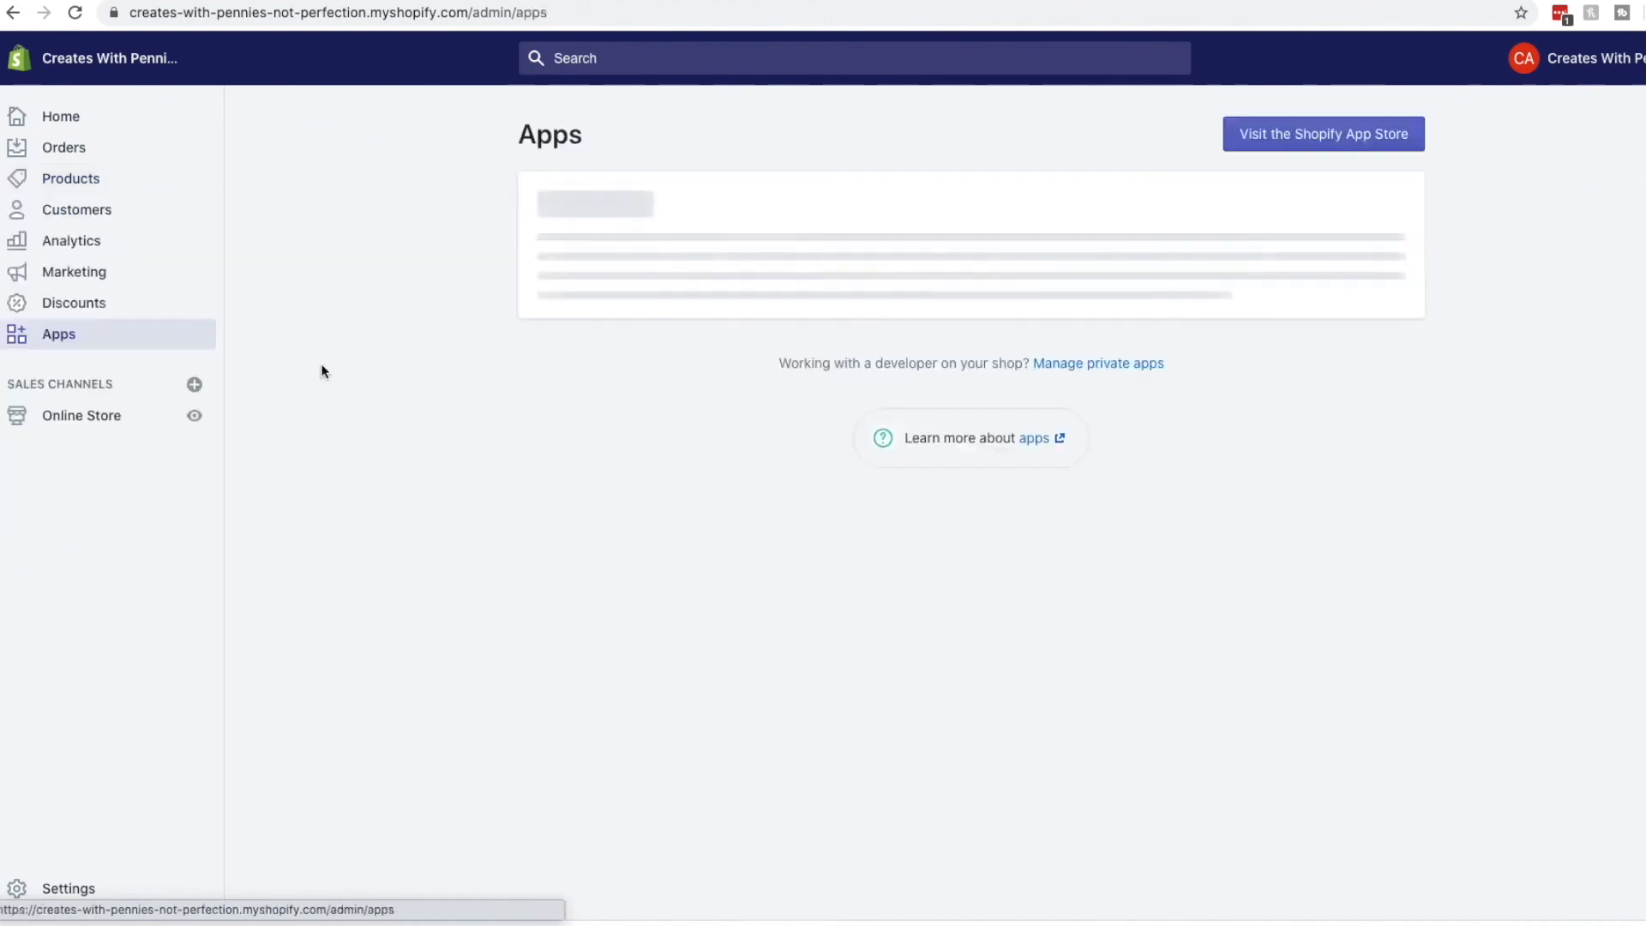
click(1261, 133)
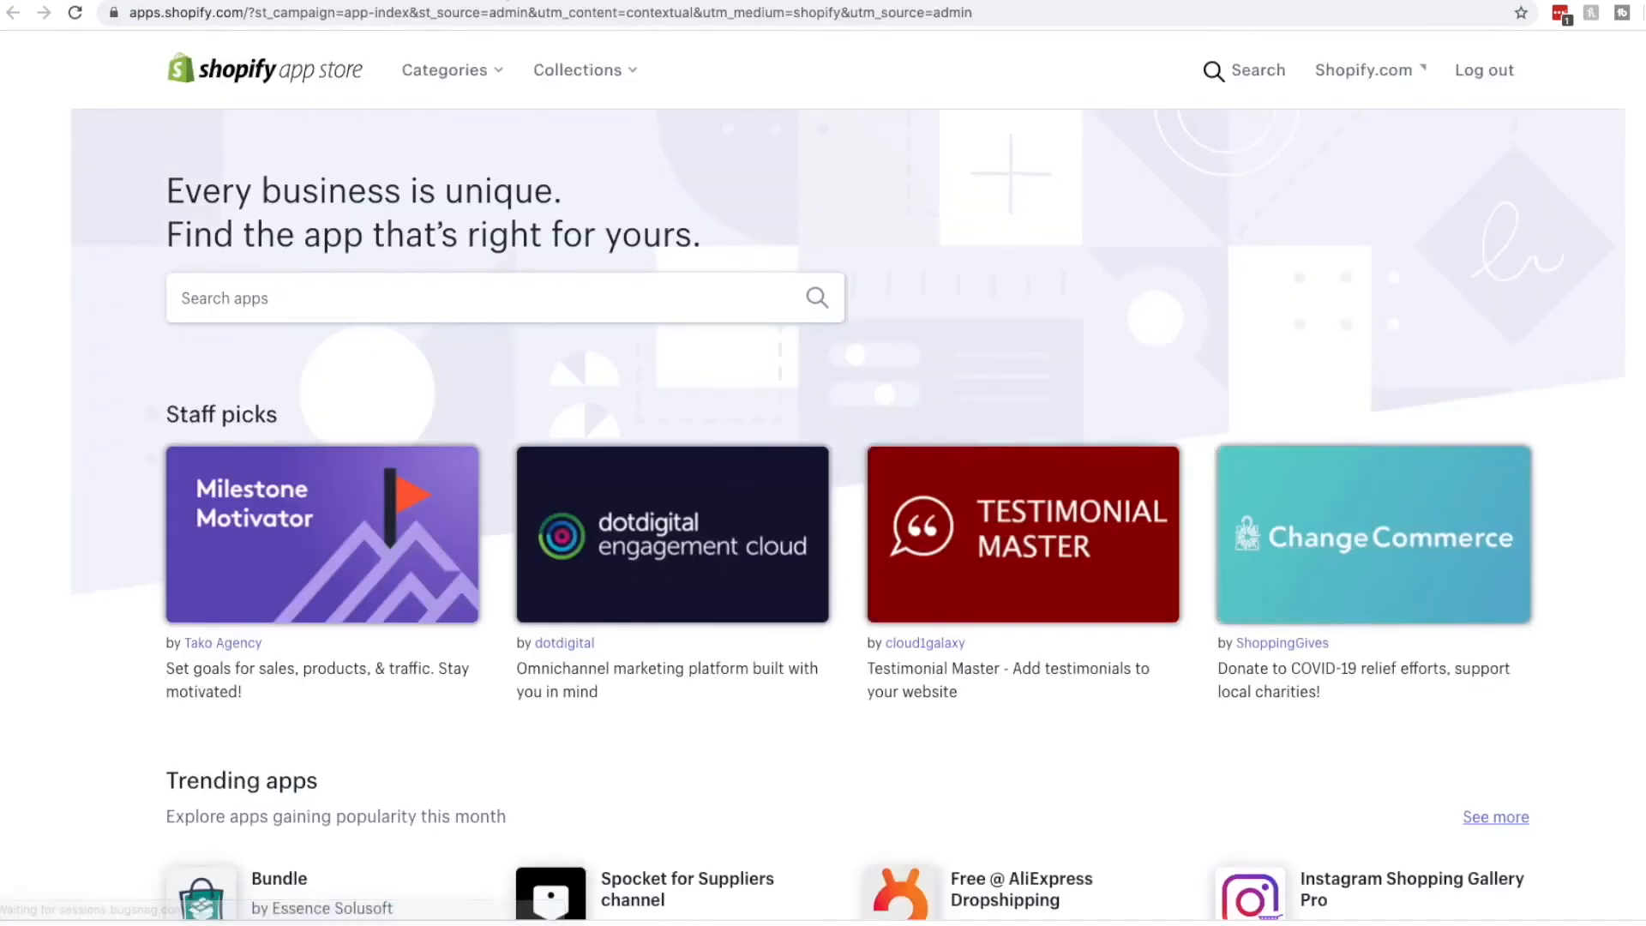
click(506, 0)
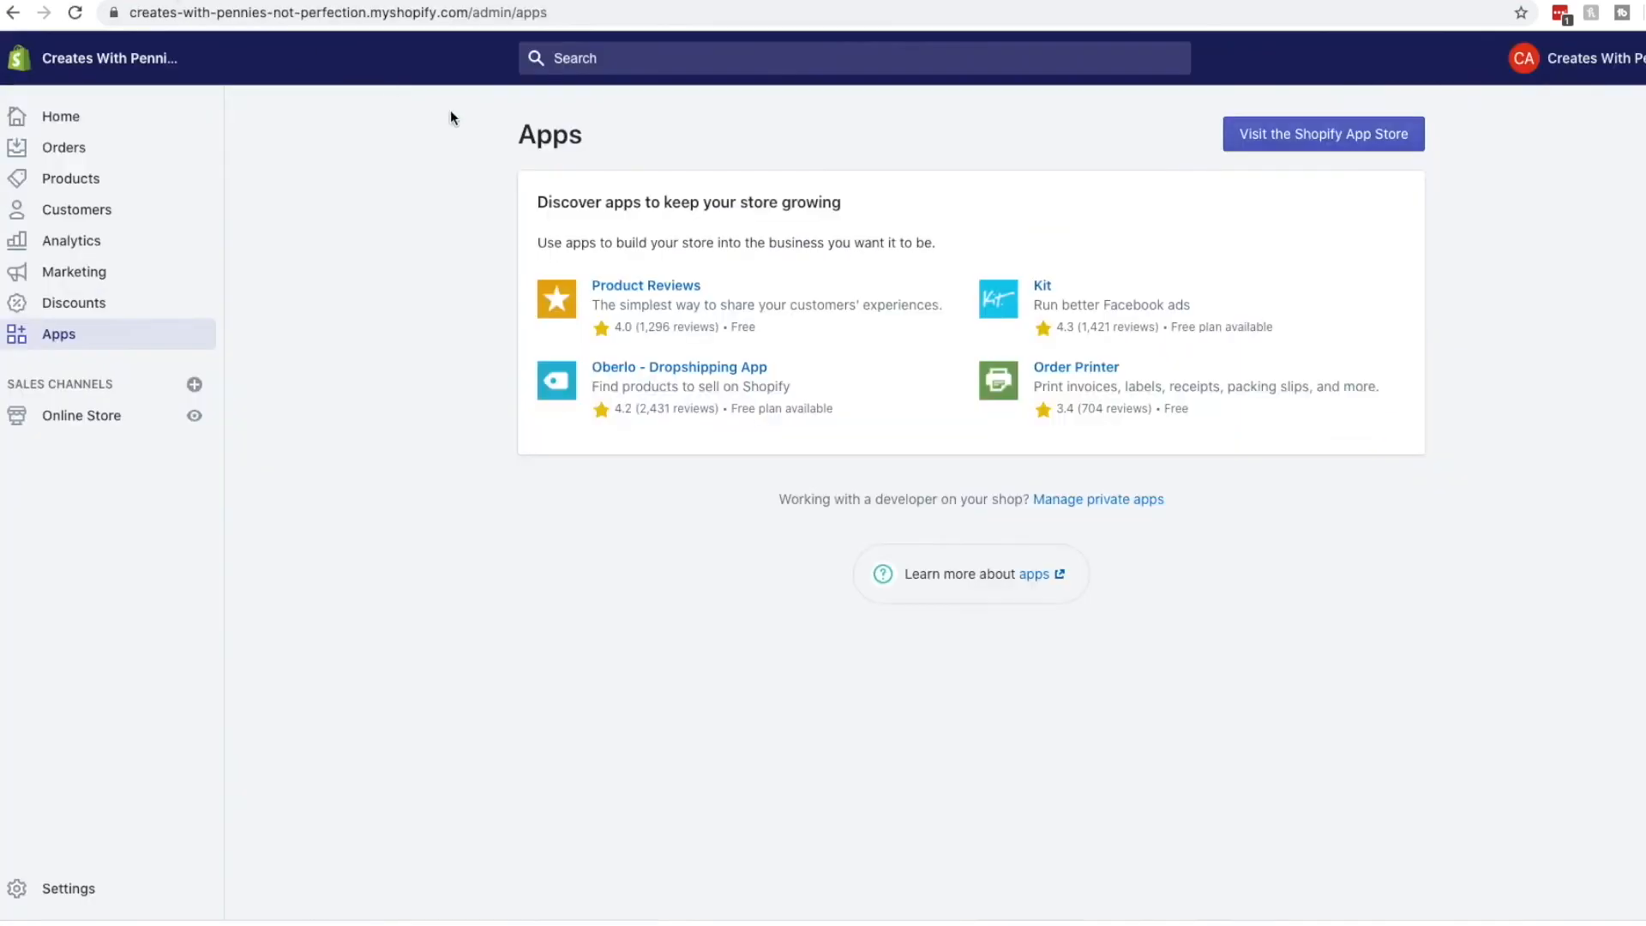
Review the theme and domain setup tips on the admin home page, checking the store's current domain.
click(116, 112)
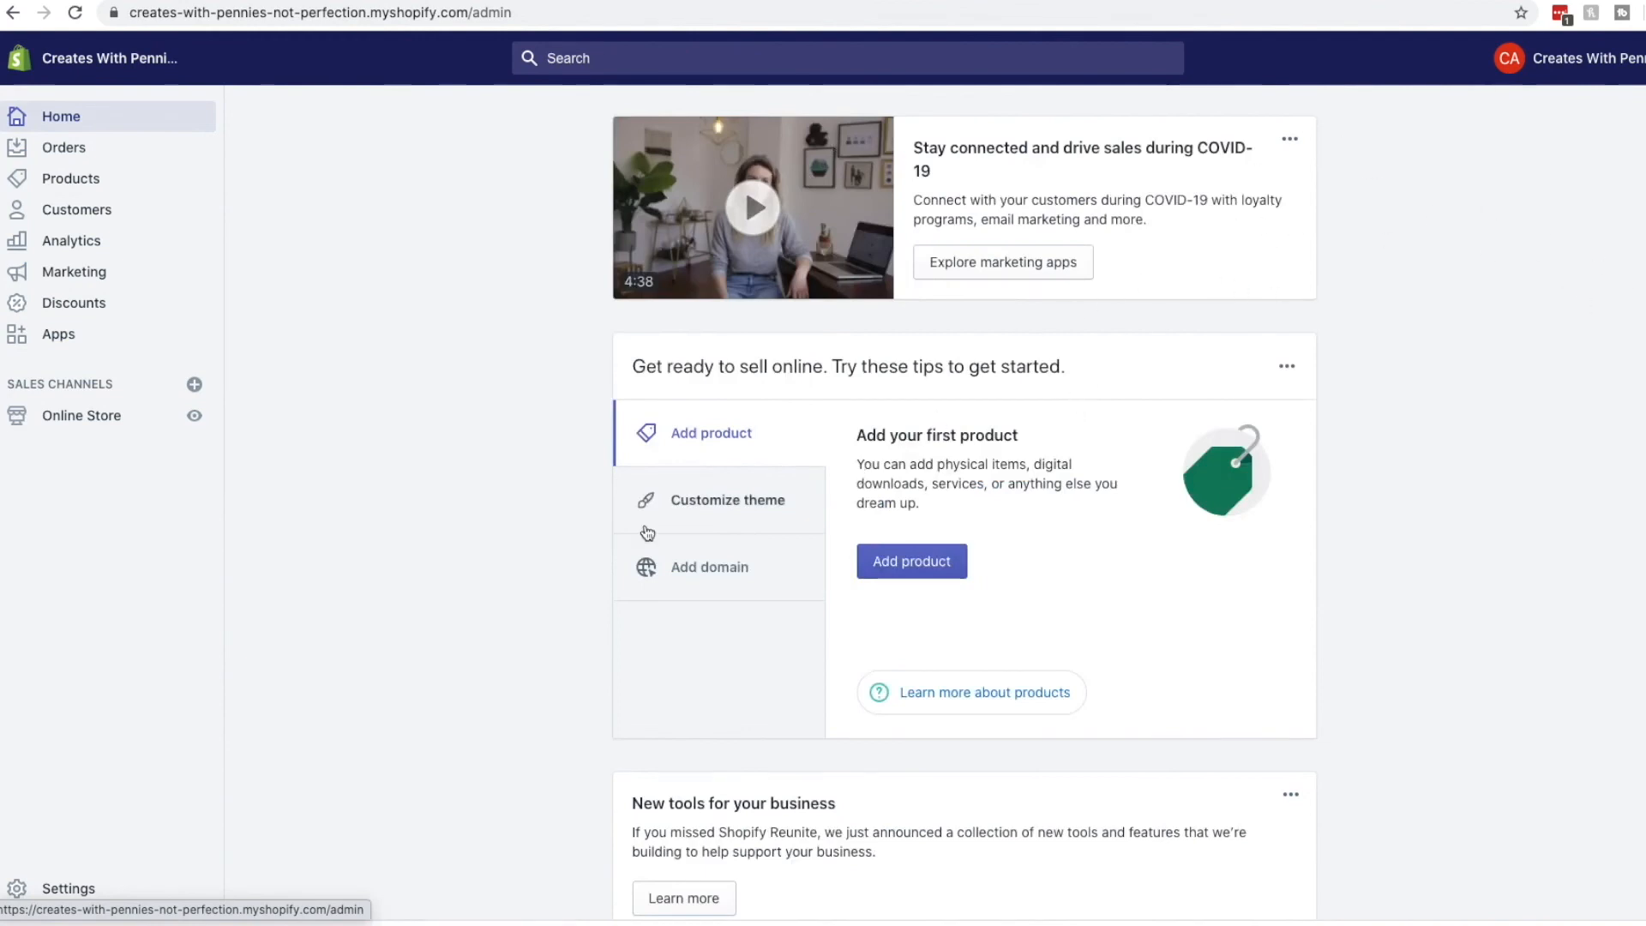
click(753, 503)
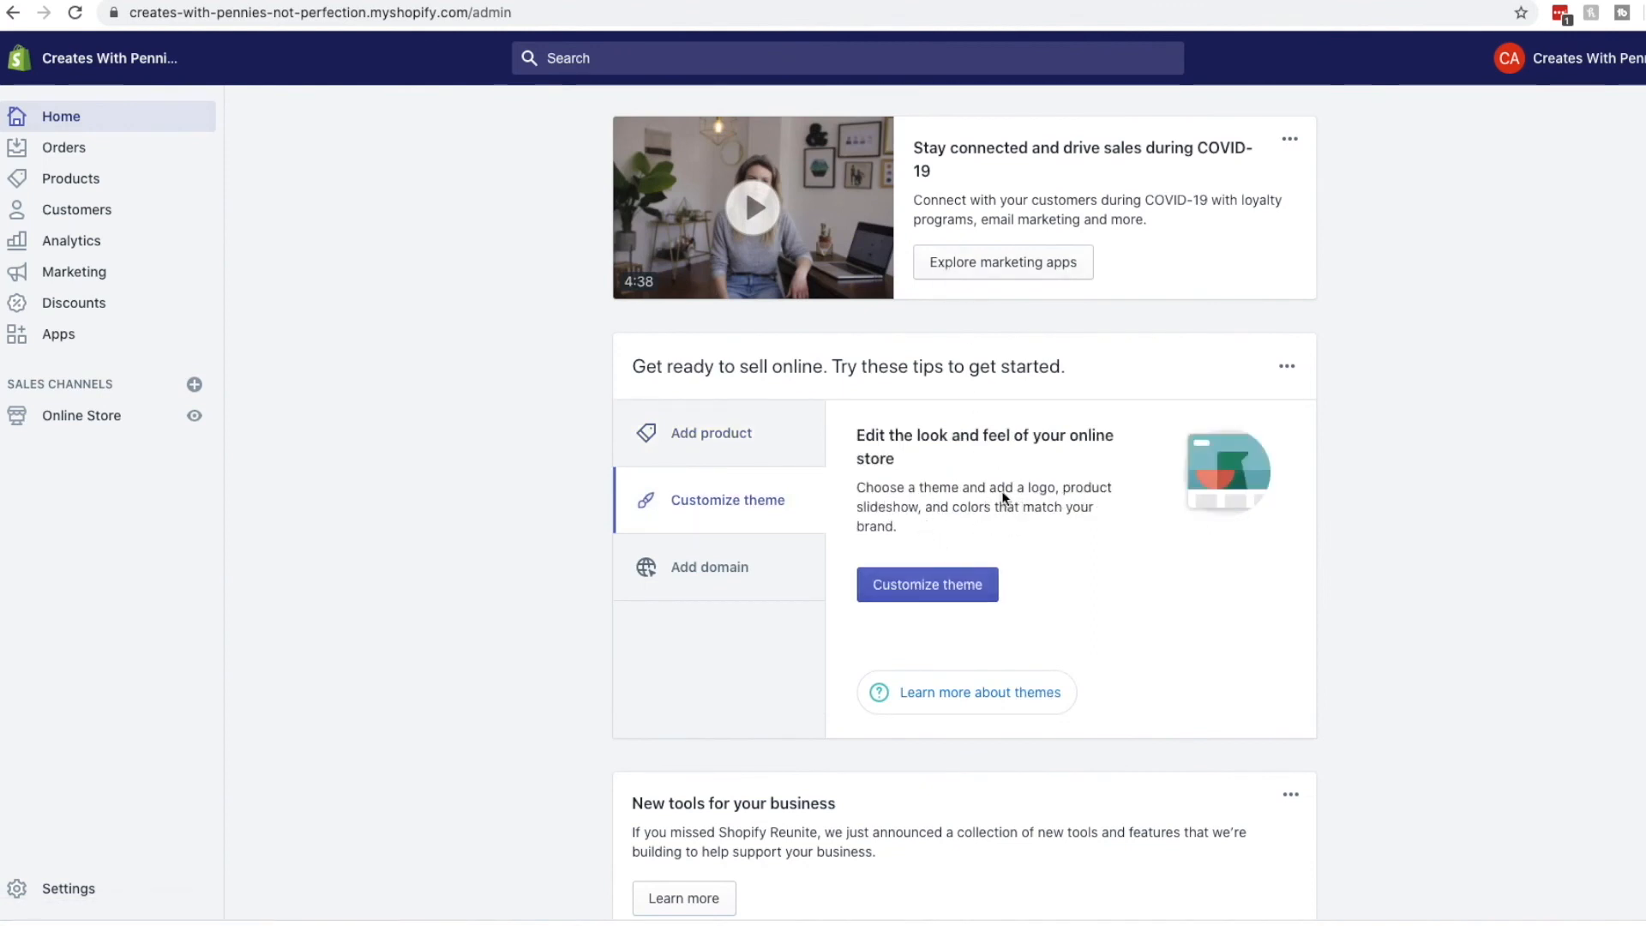
scroll(1036, 535, down, 3)
click(744, 360)
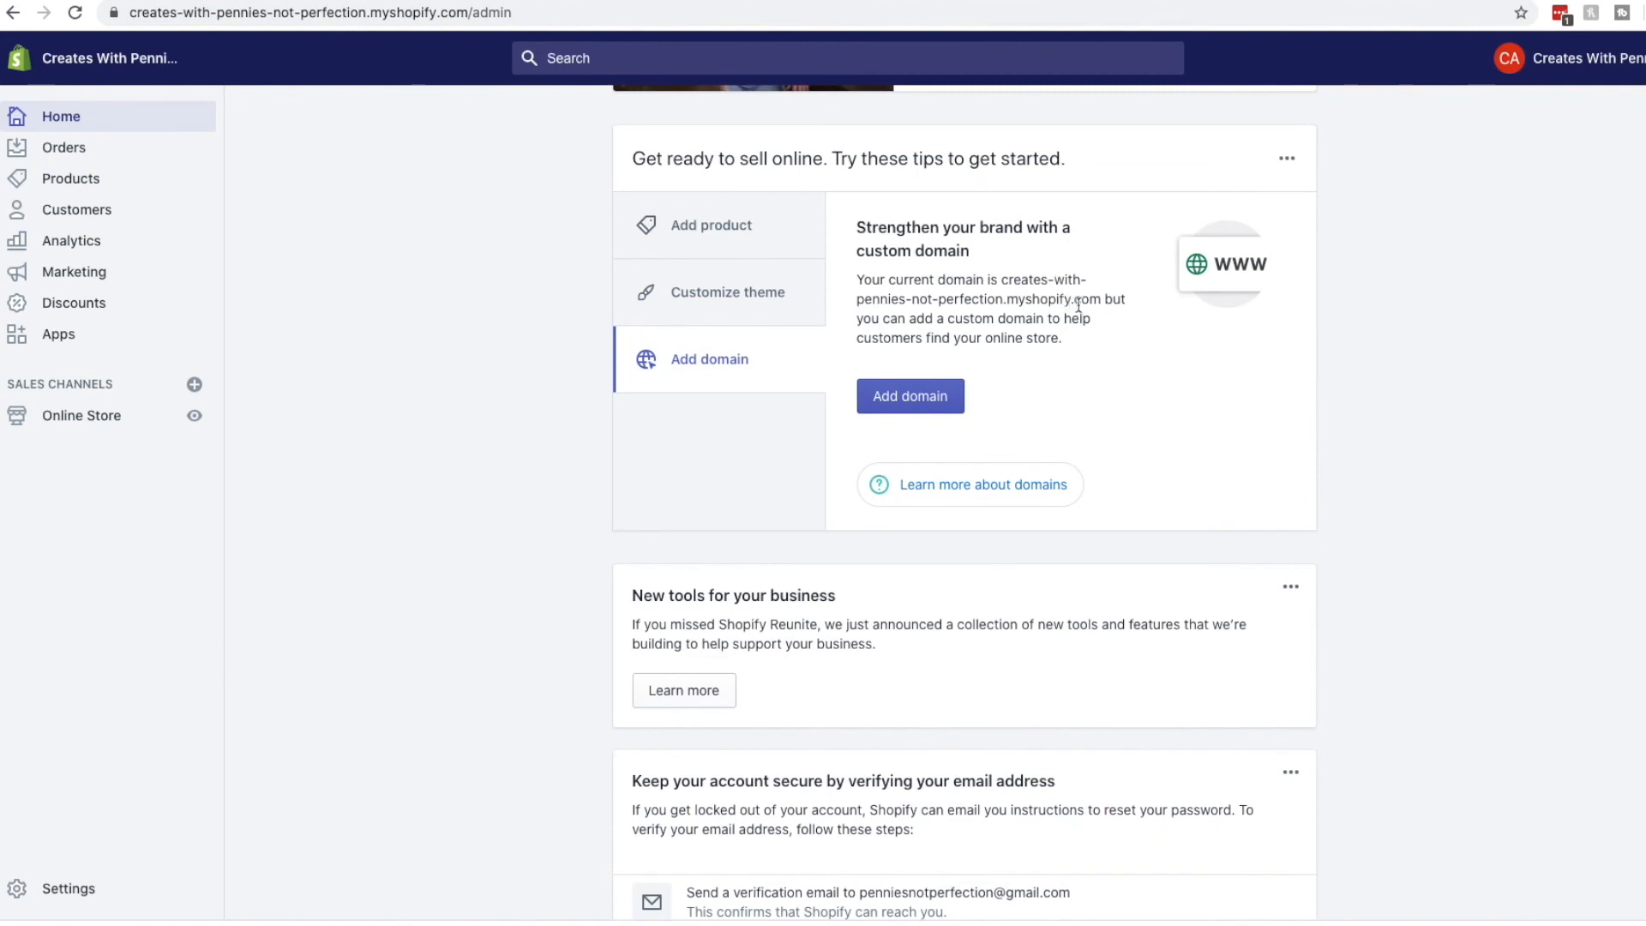
drag(1101, 306, 1000, 286)
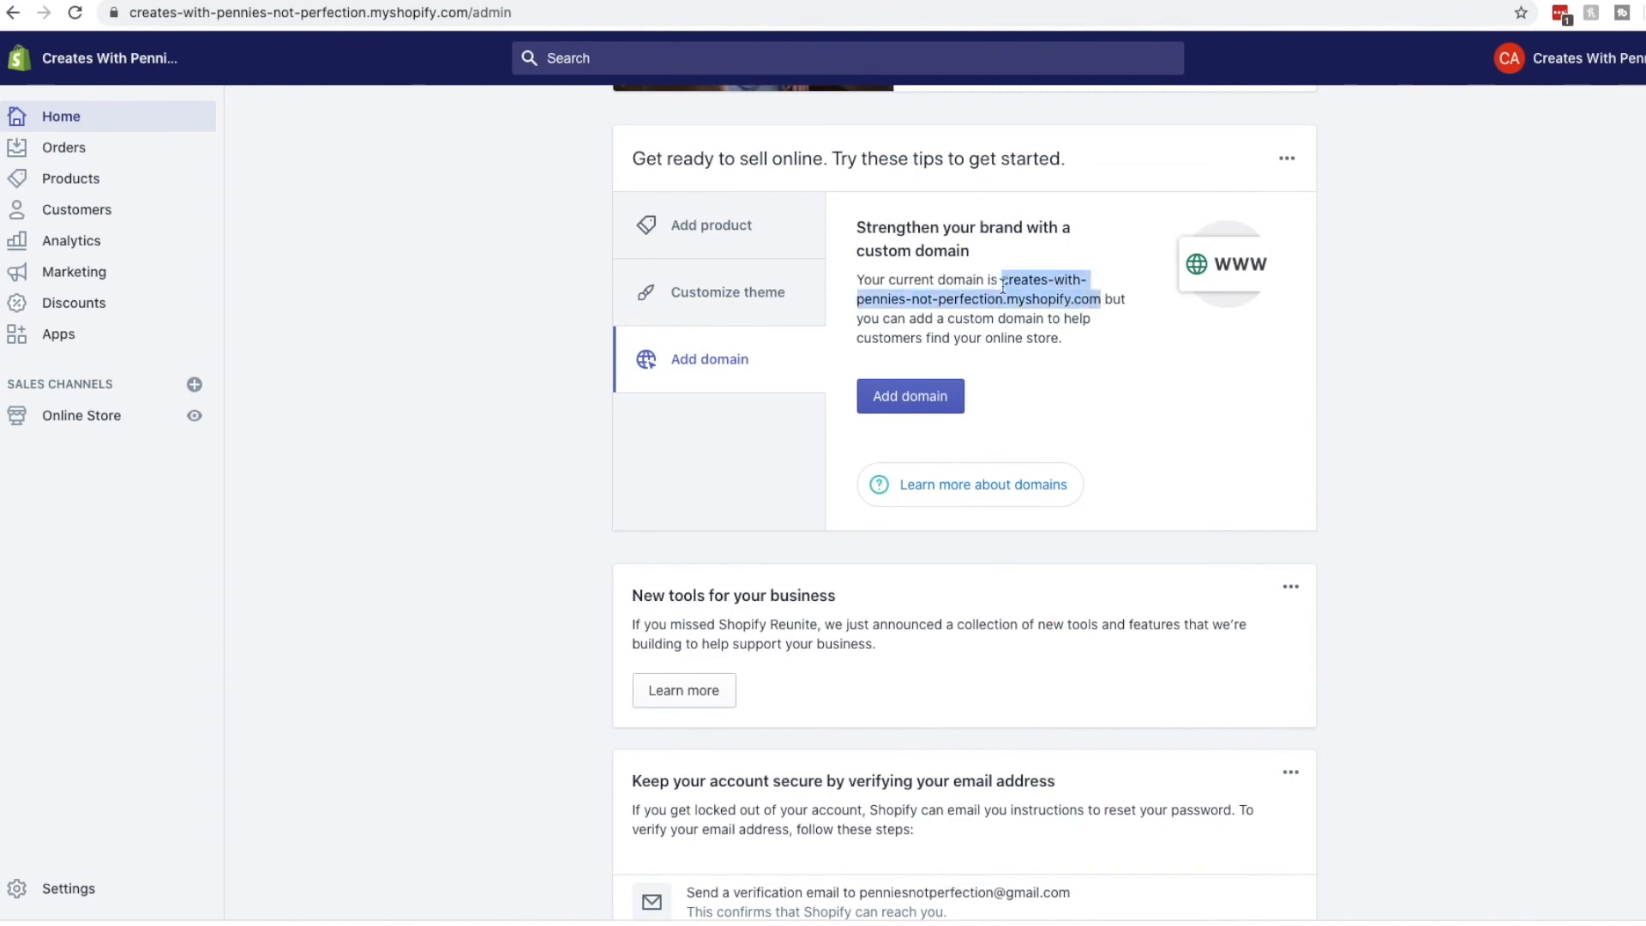
click(1008, 297)
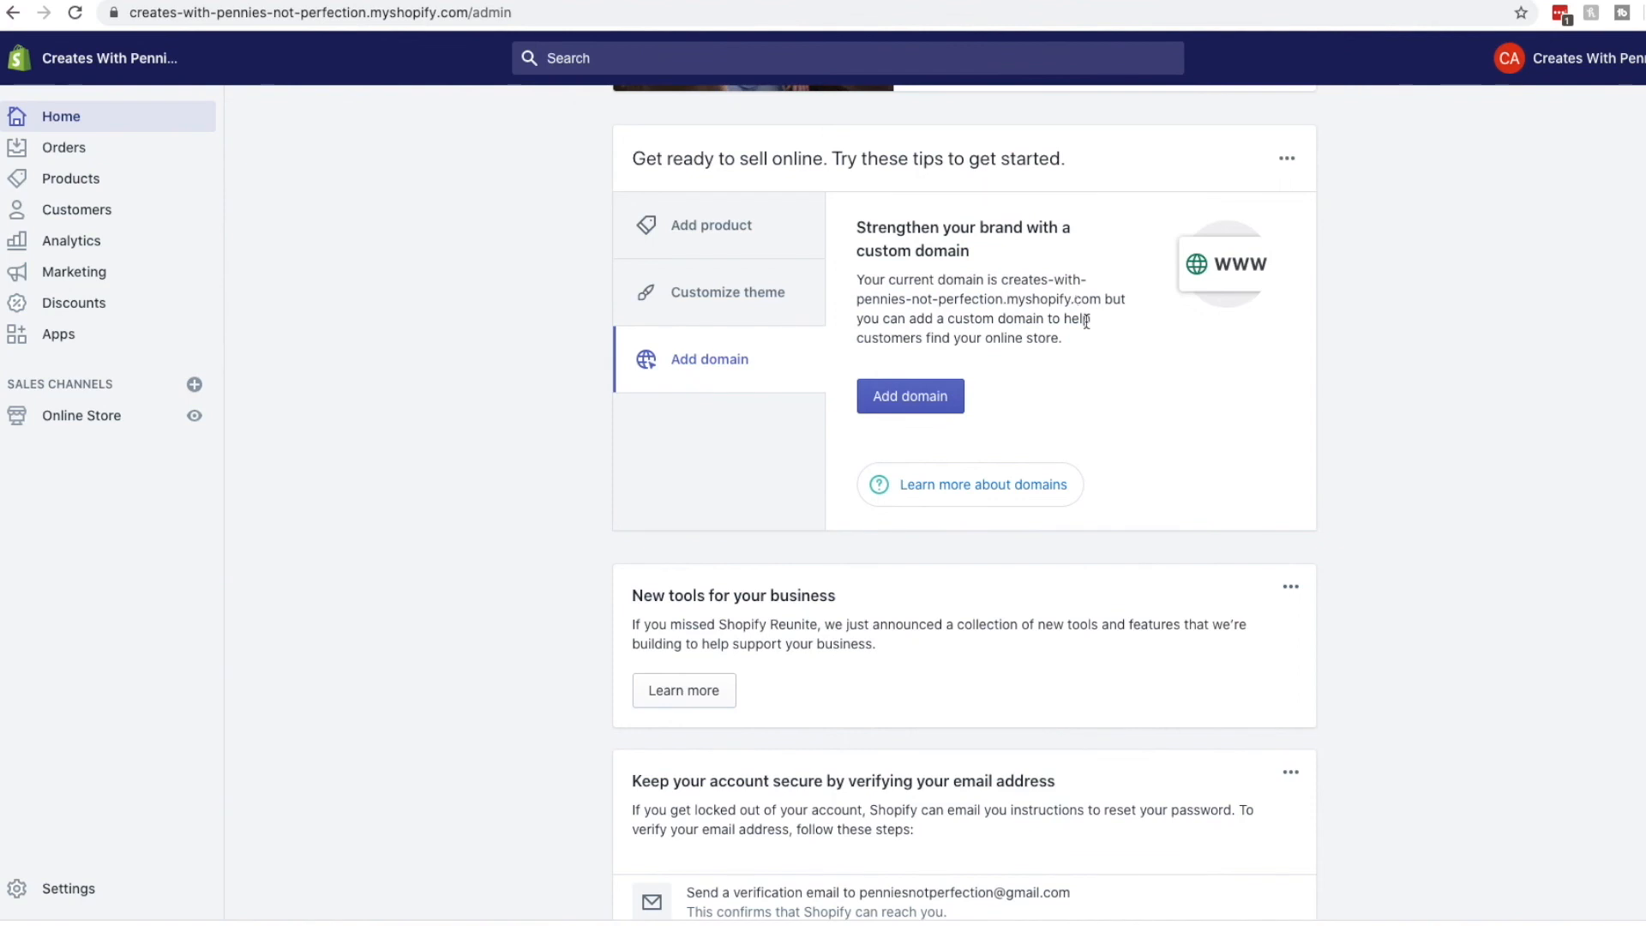
Open the domain settings and examine the forms for buying, connecting and transferring a domain.
click(914, 403)
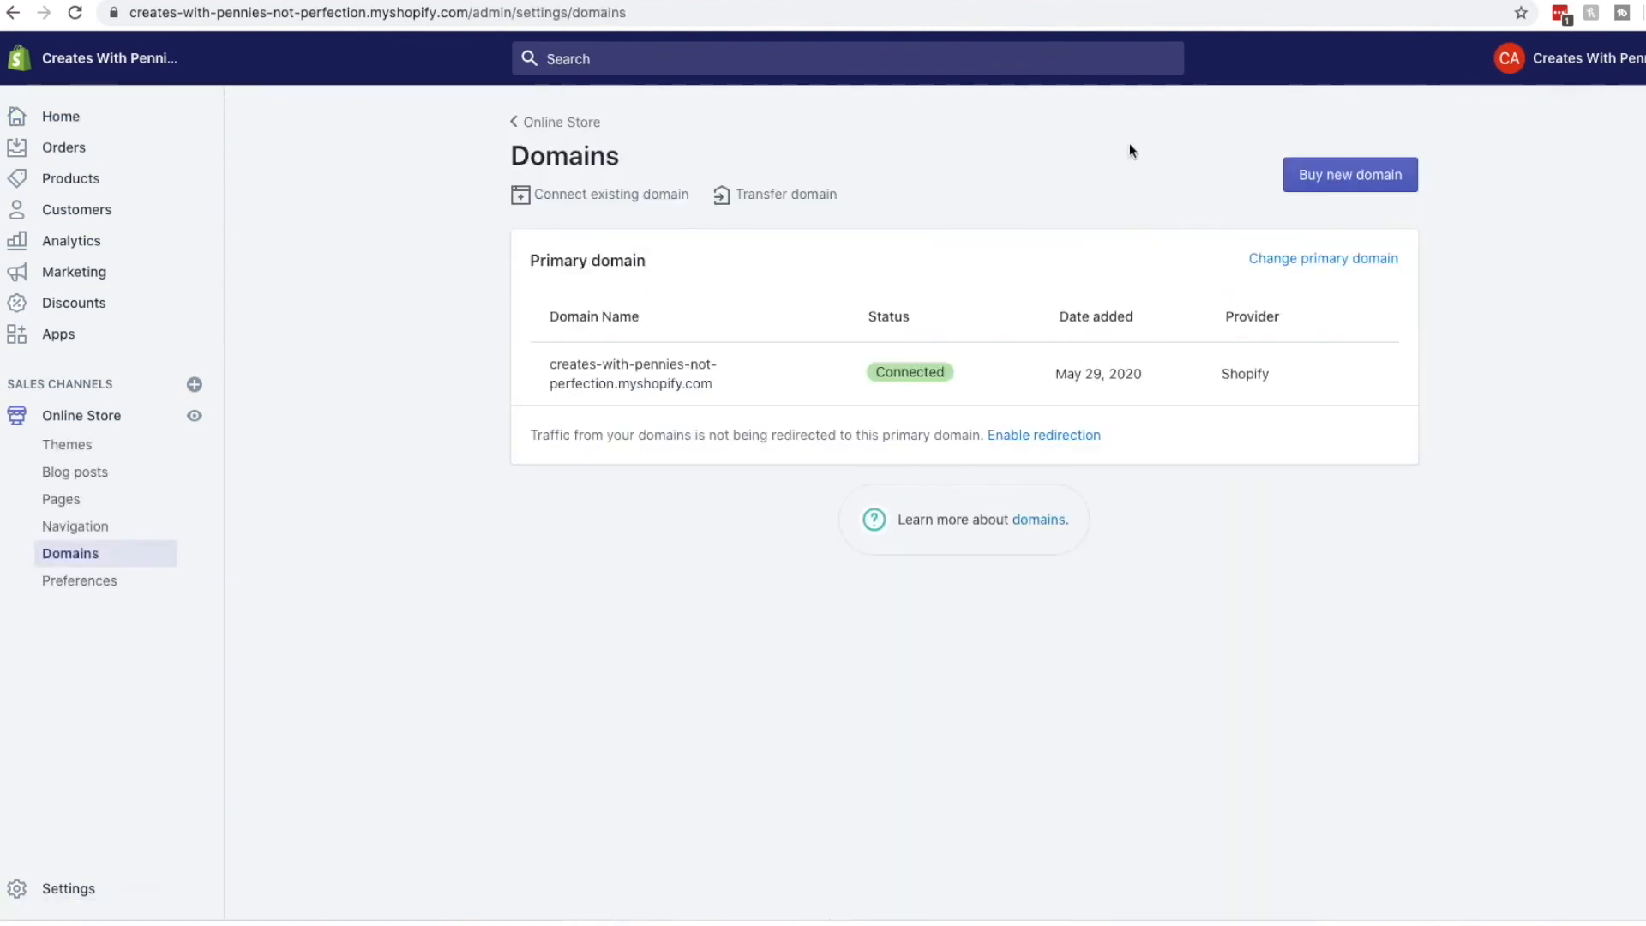
click(1371, 175)
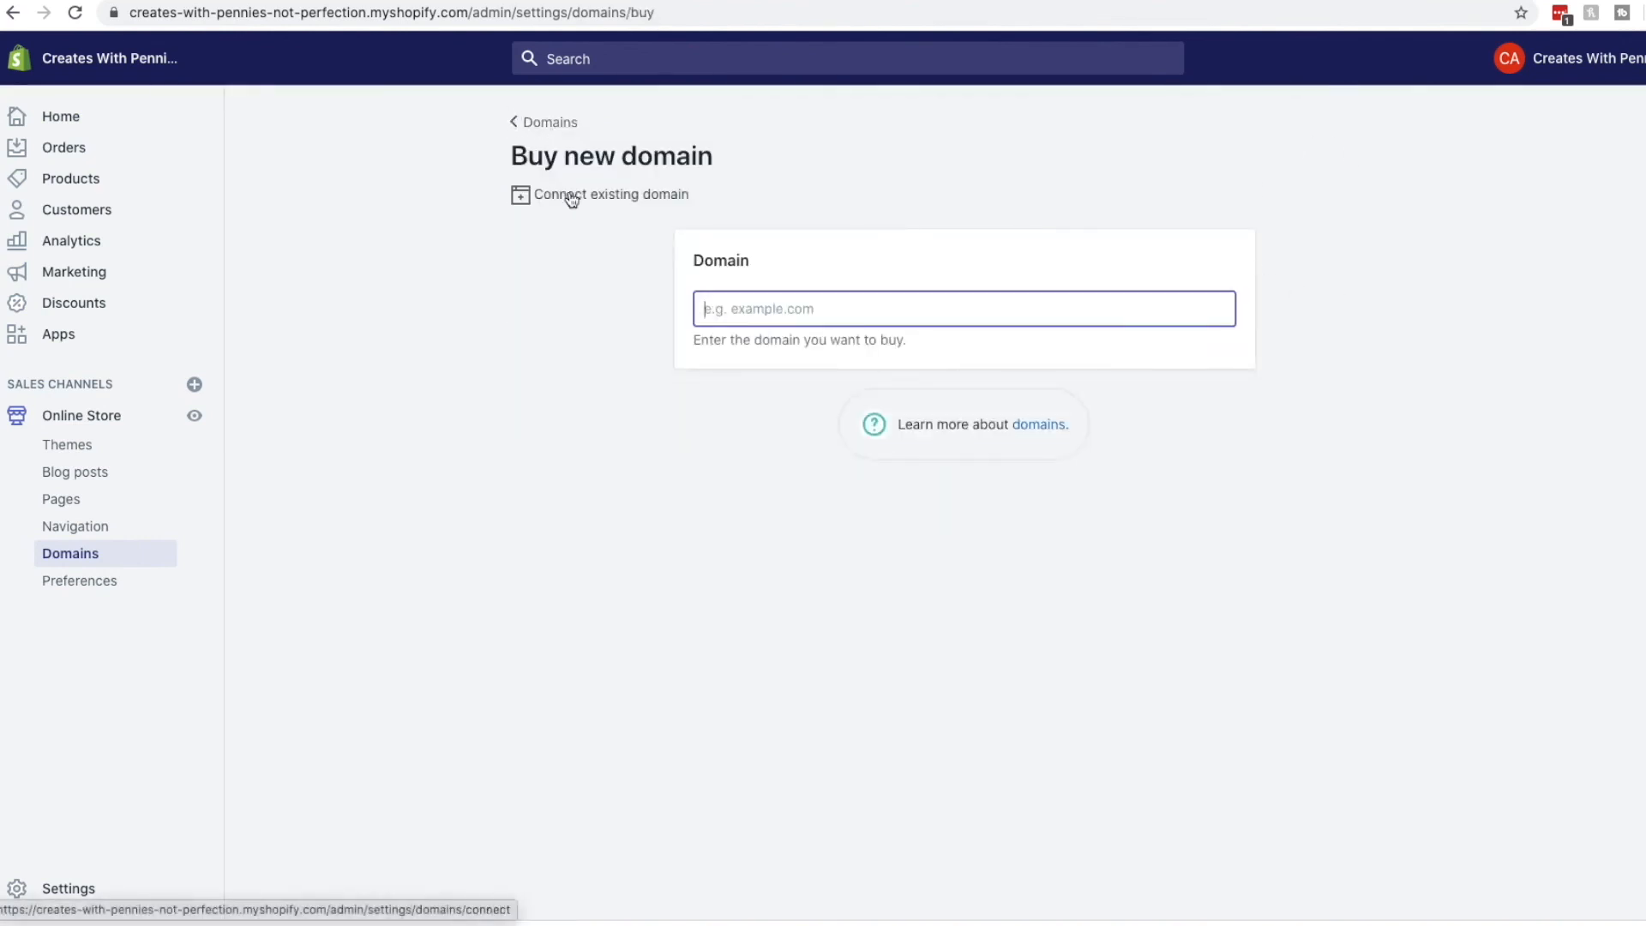
click(570, 199)
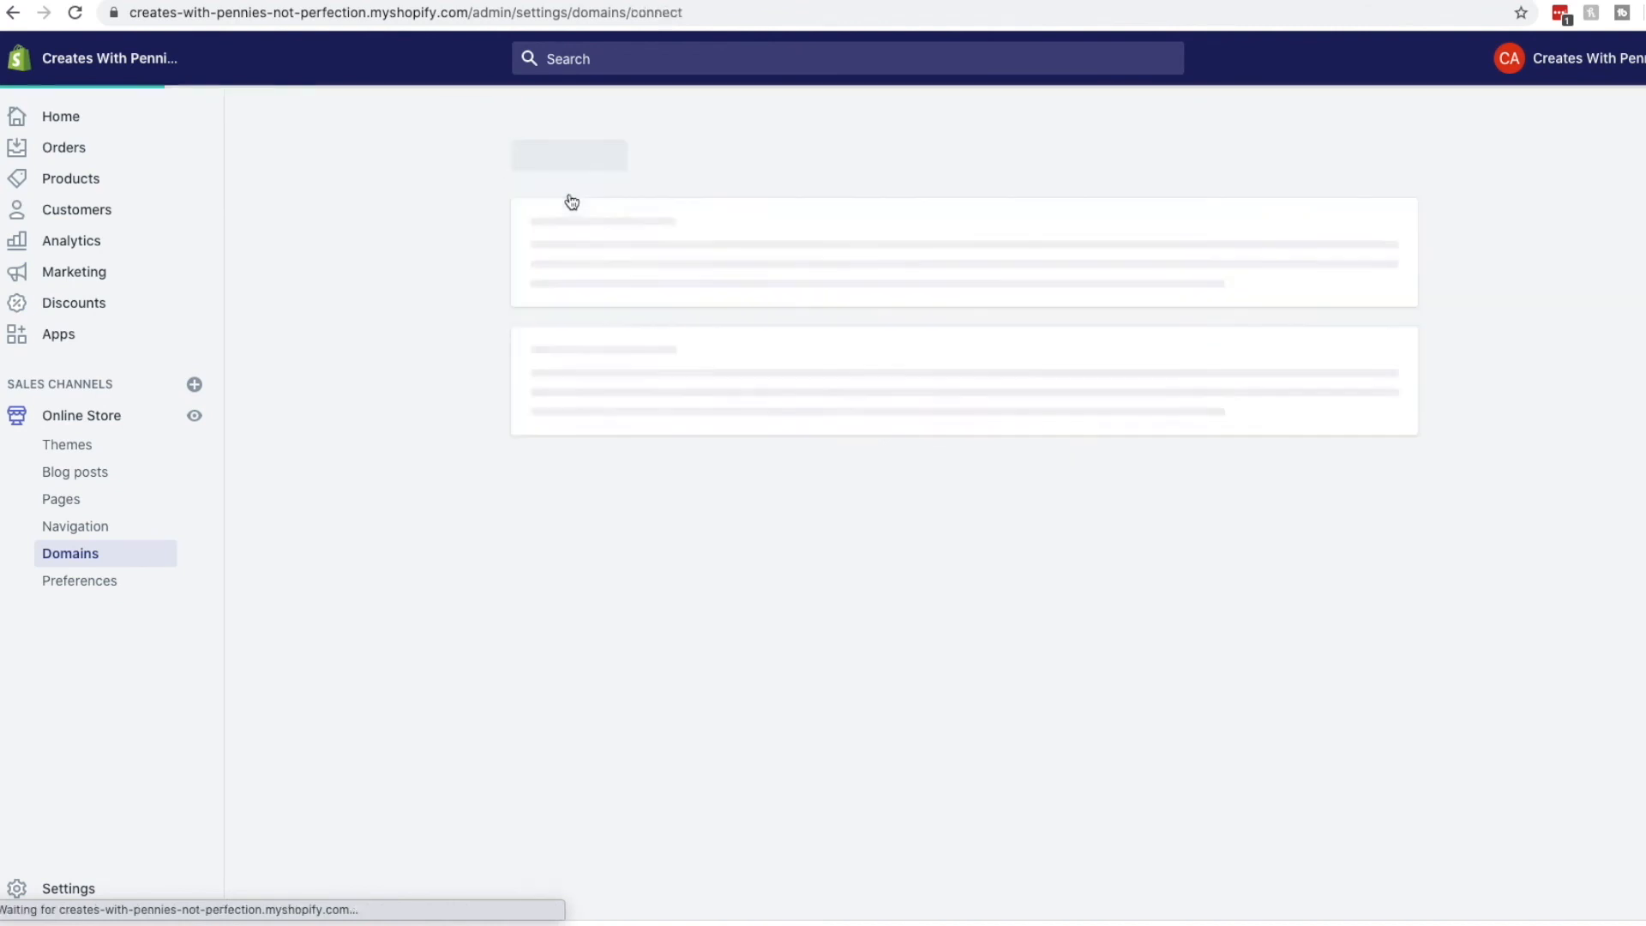
click(1149, 308)
click(787, 229)
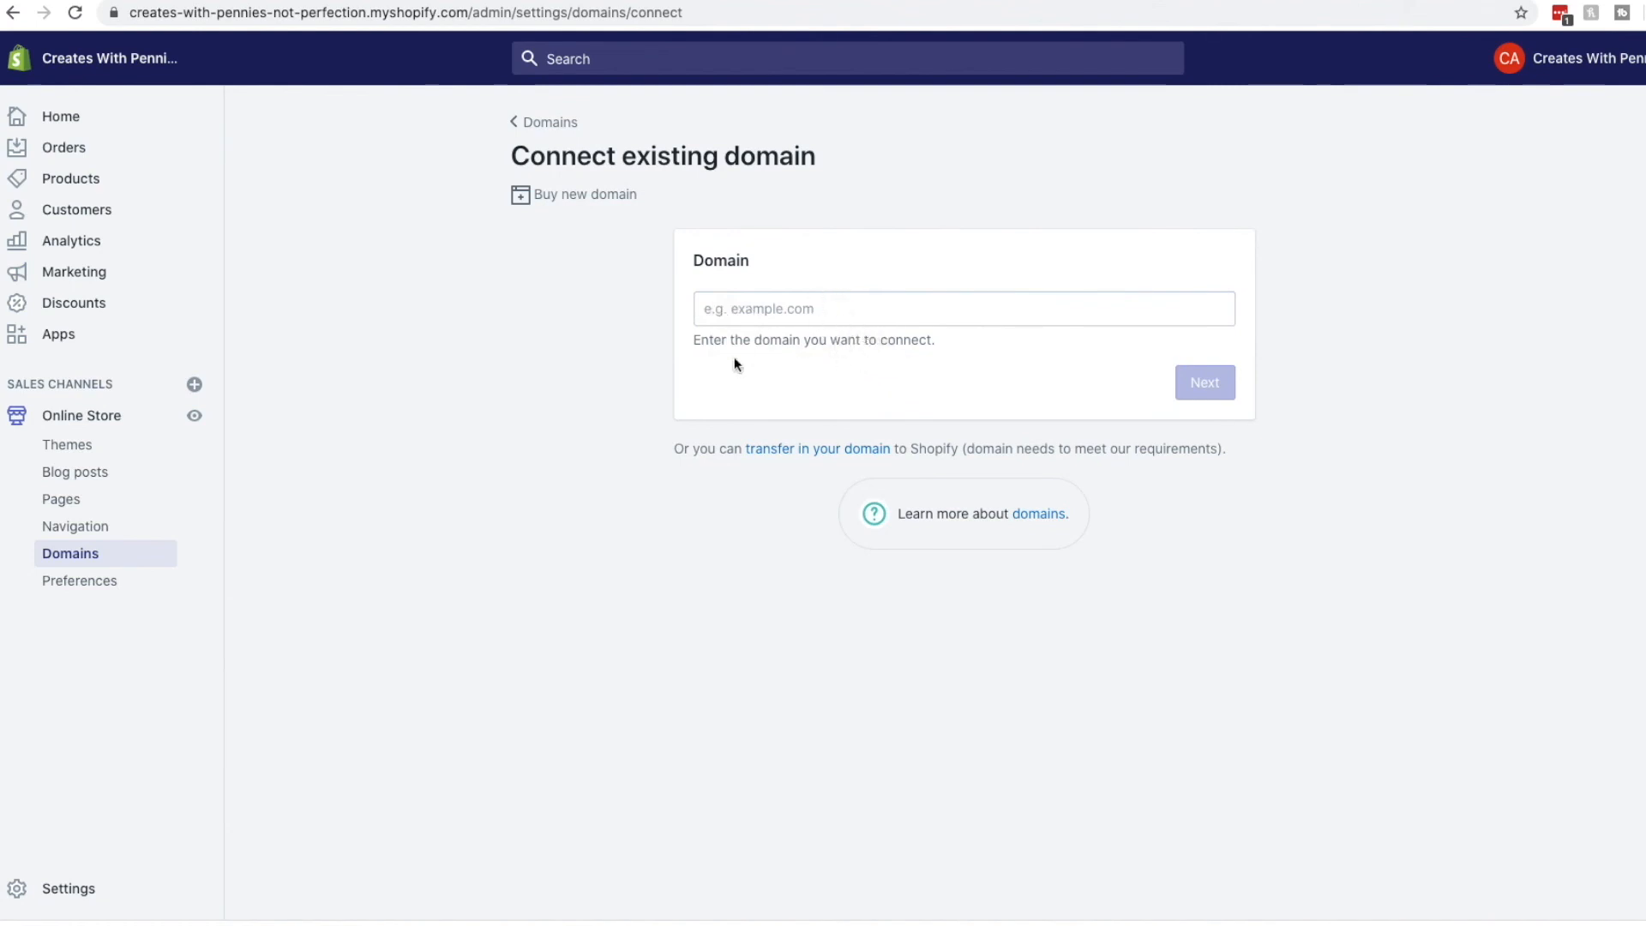
click(823, 452)
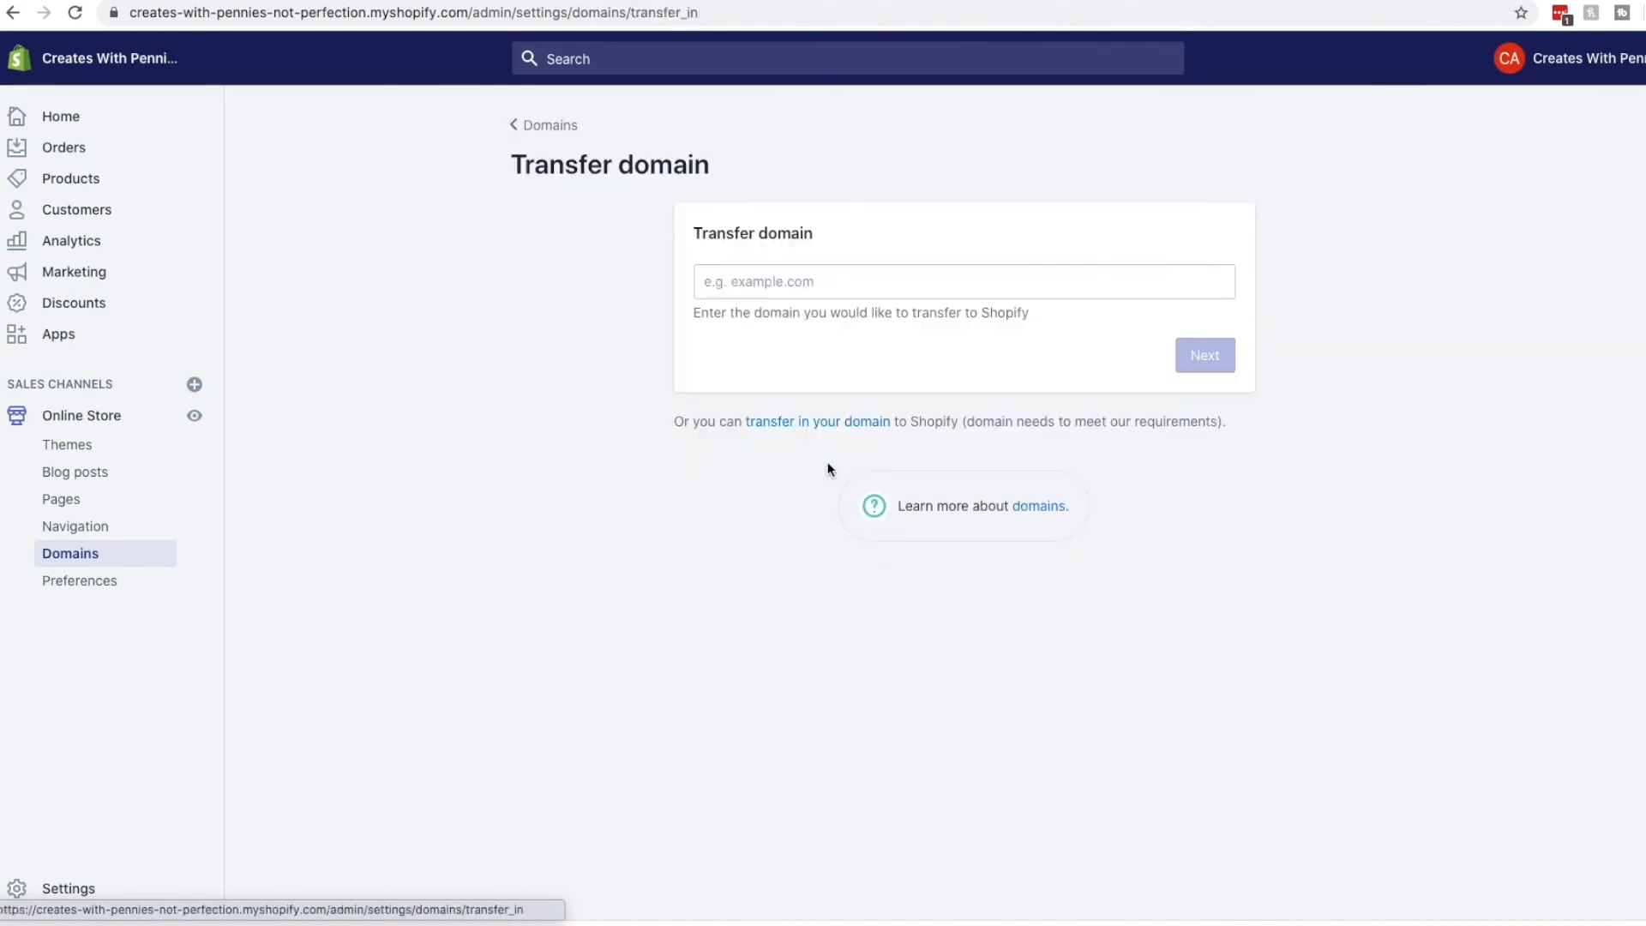
Open the Shopify help article on domains and skim through it.
click(1052, 507)
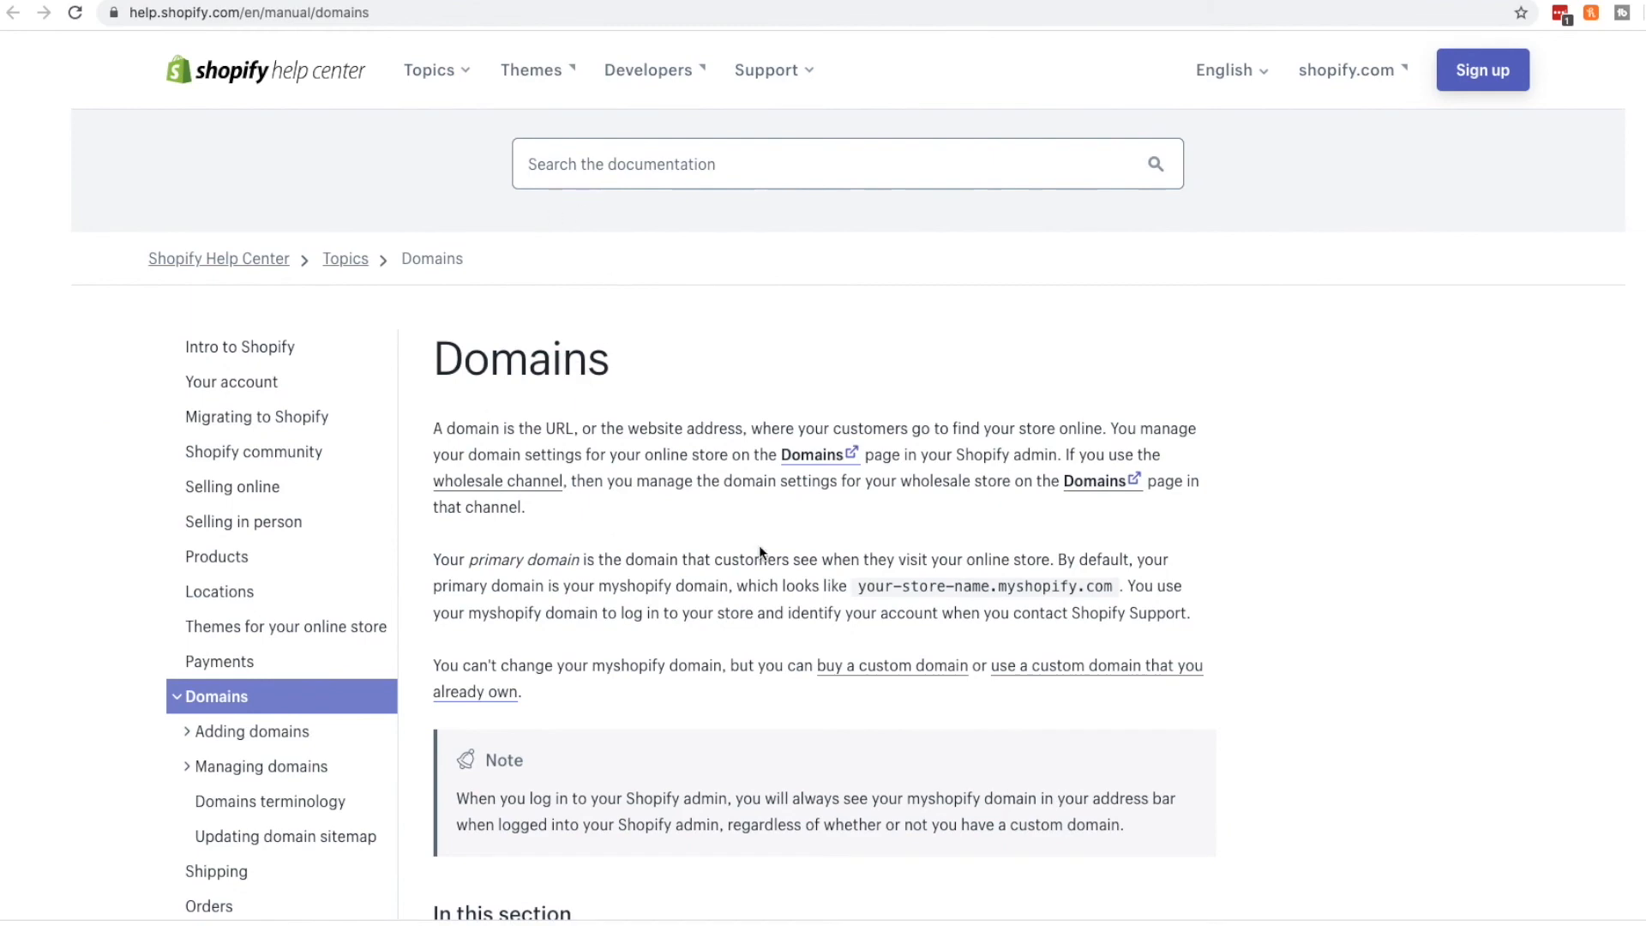
scroll(1507, 411, down, 10)
scroll(1468, 343, up, 10)
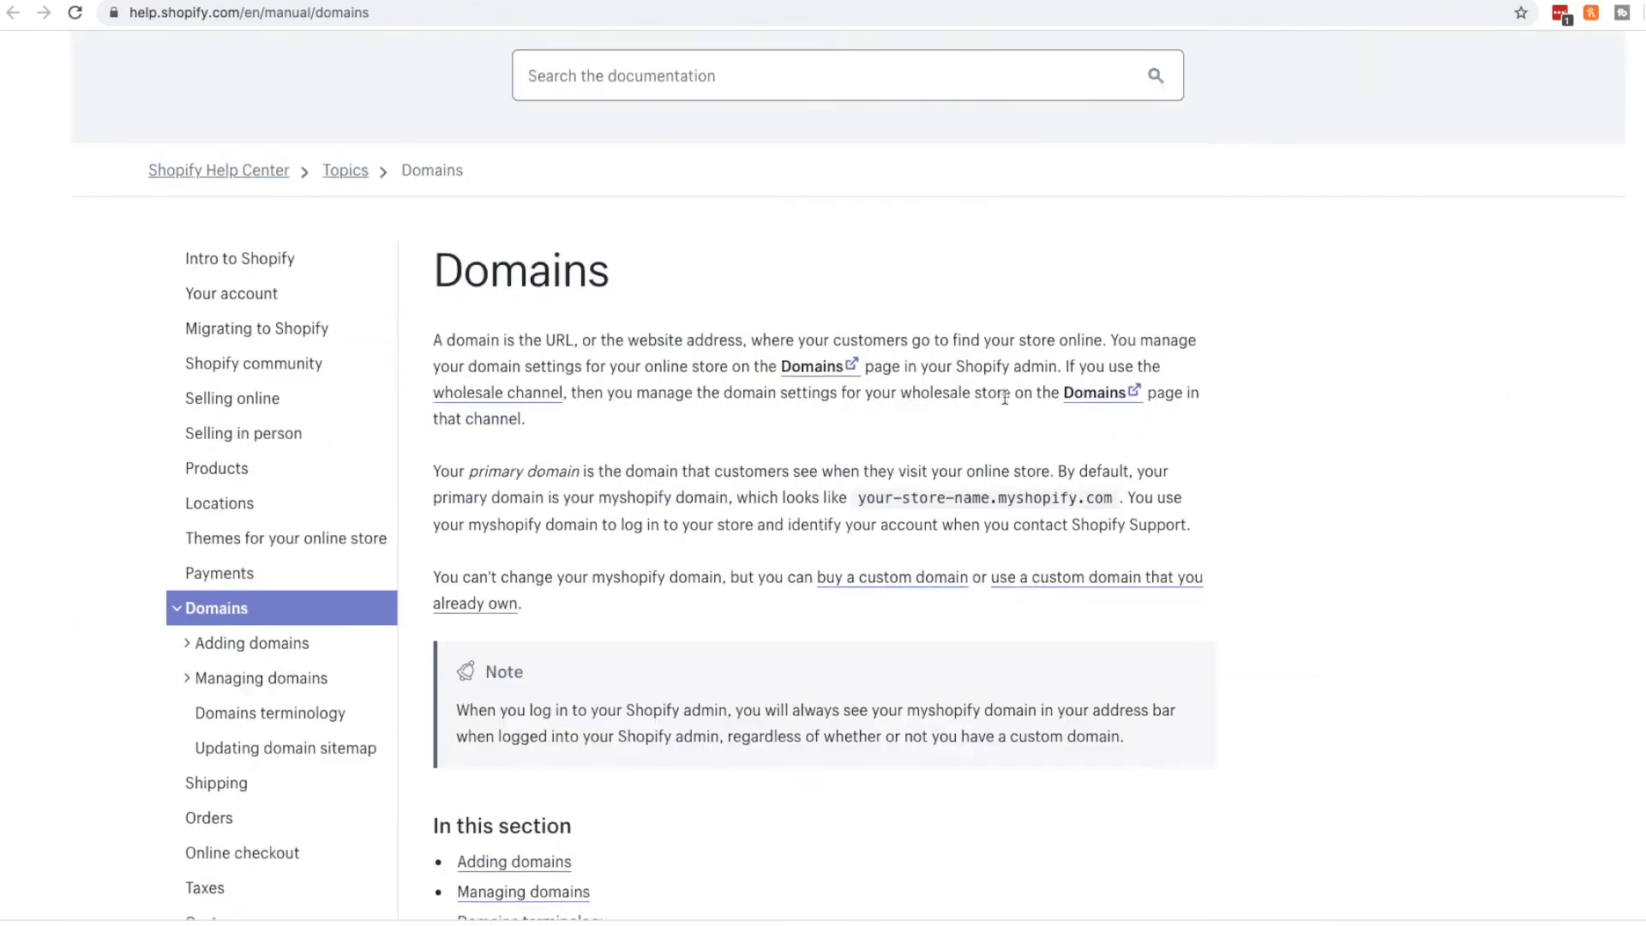
scroll(1004, 397, down, 2)
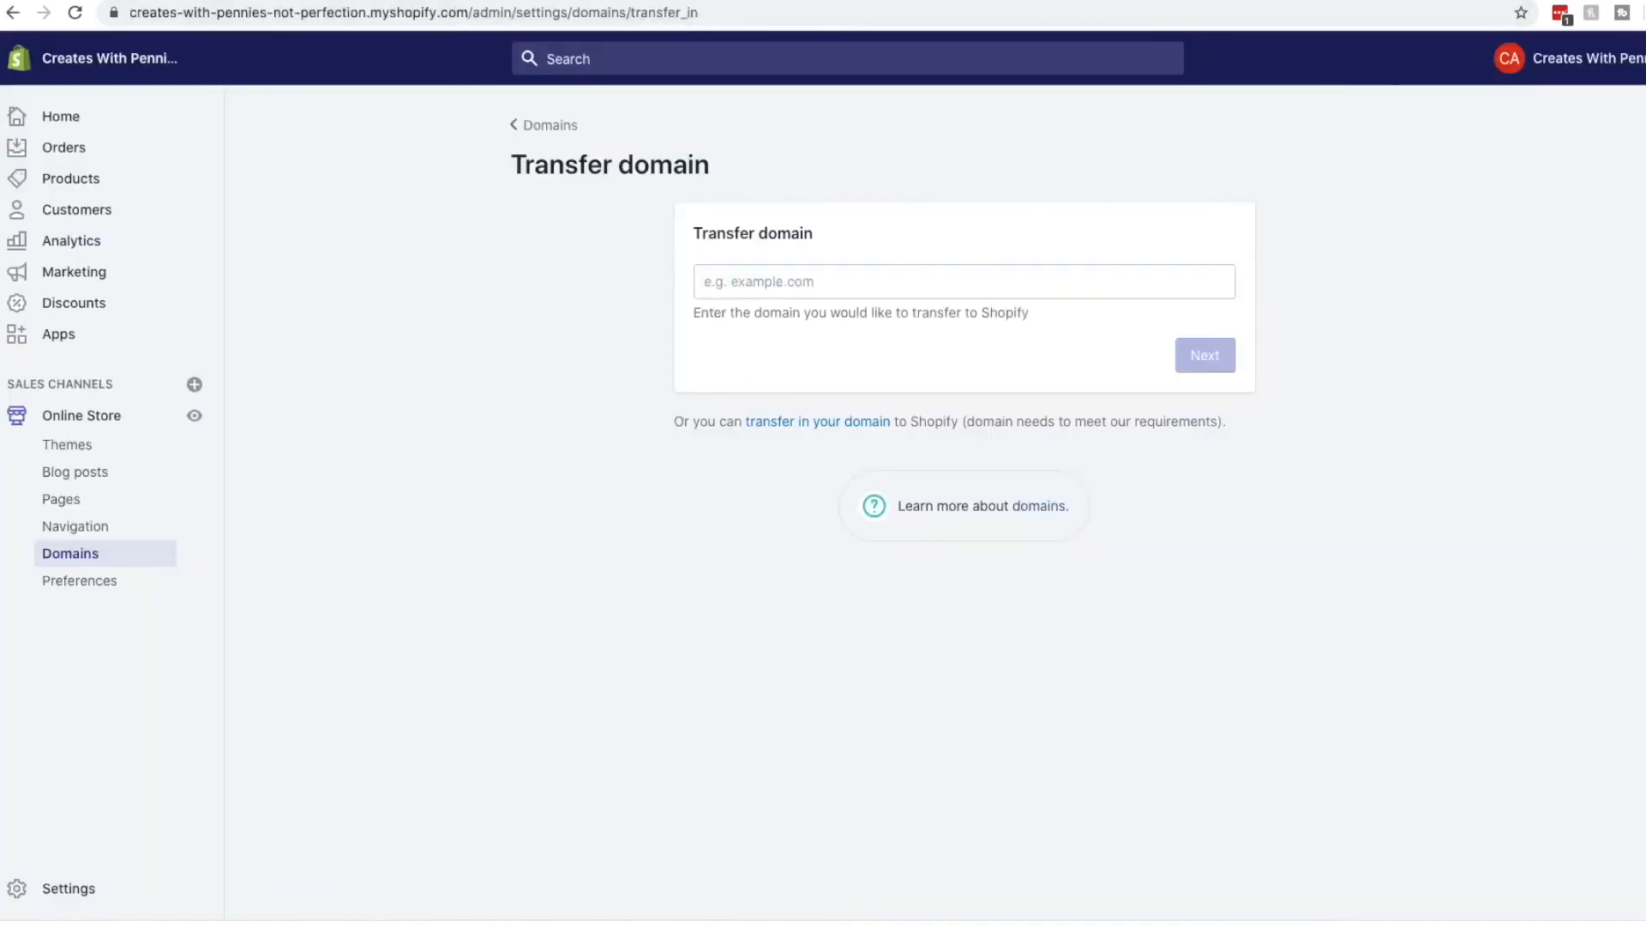
Revisit the form for buying a new domain and check the primary domain's name in the domain settings.
click(555, 125)
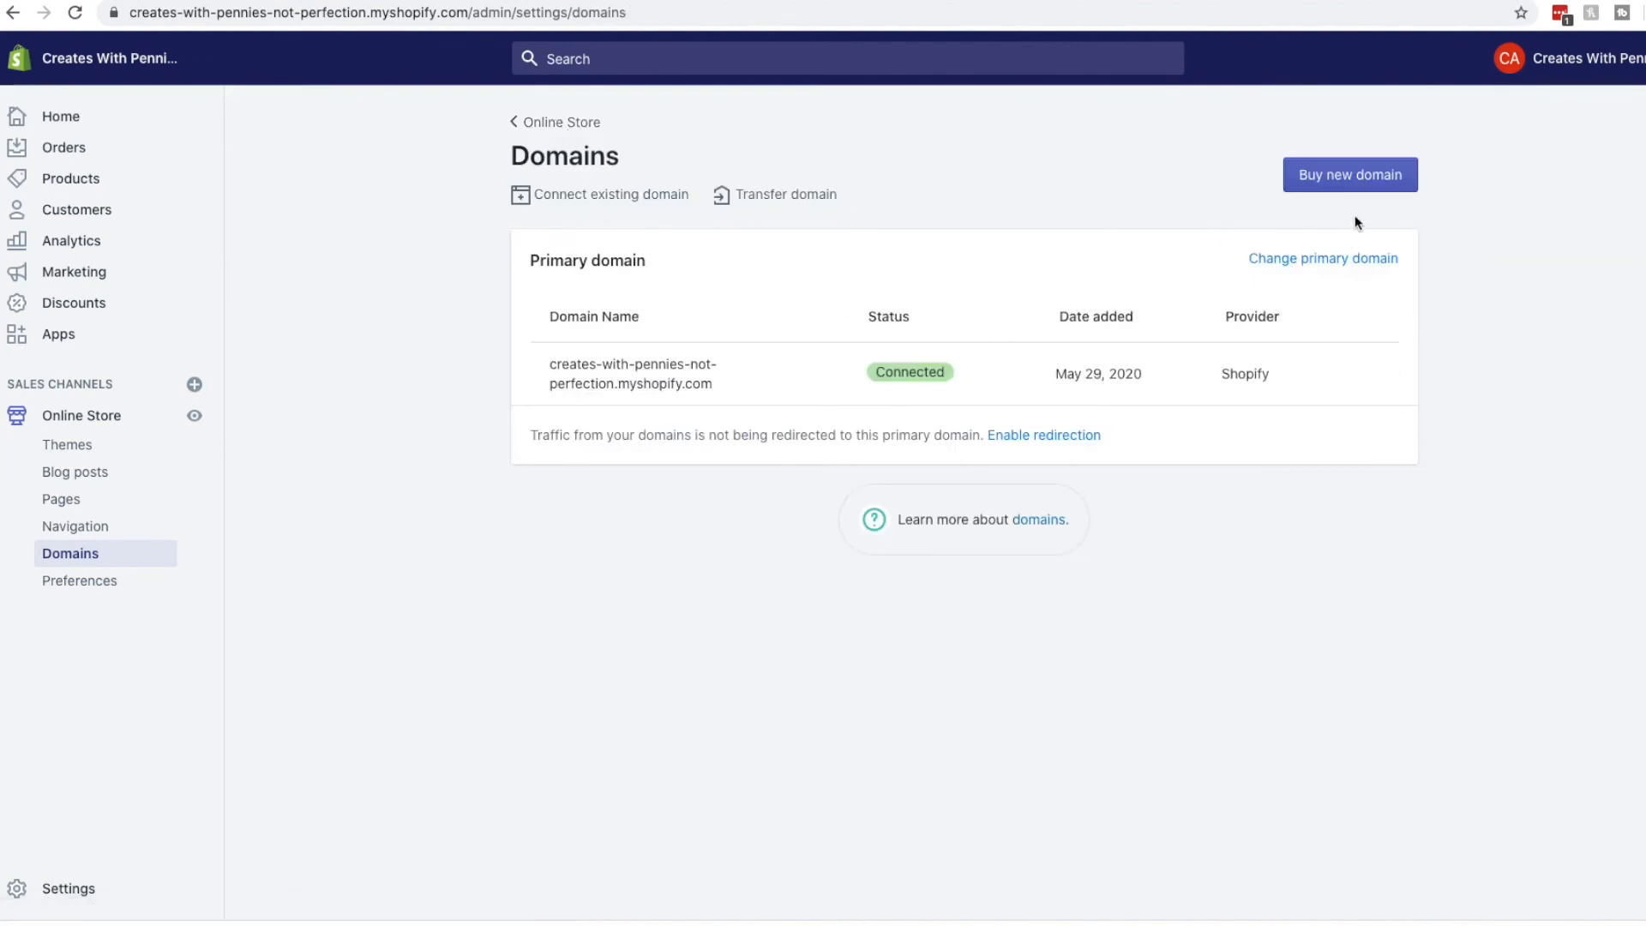
click(1363, 185)
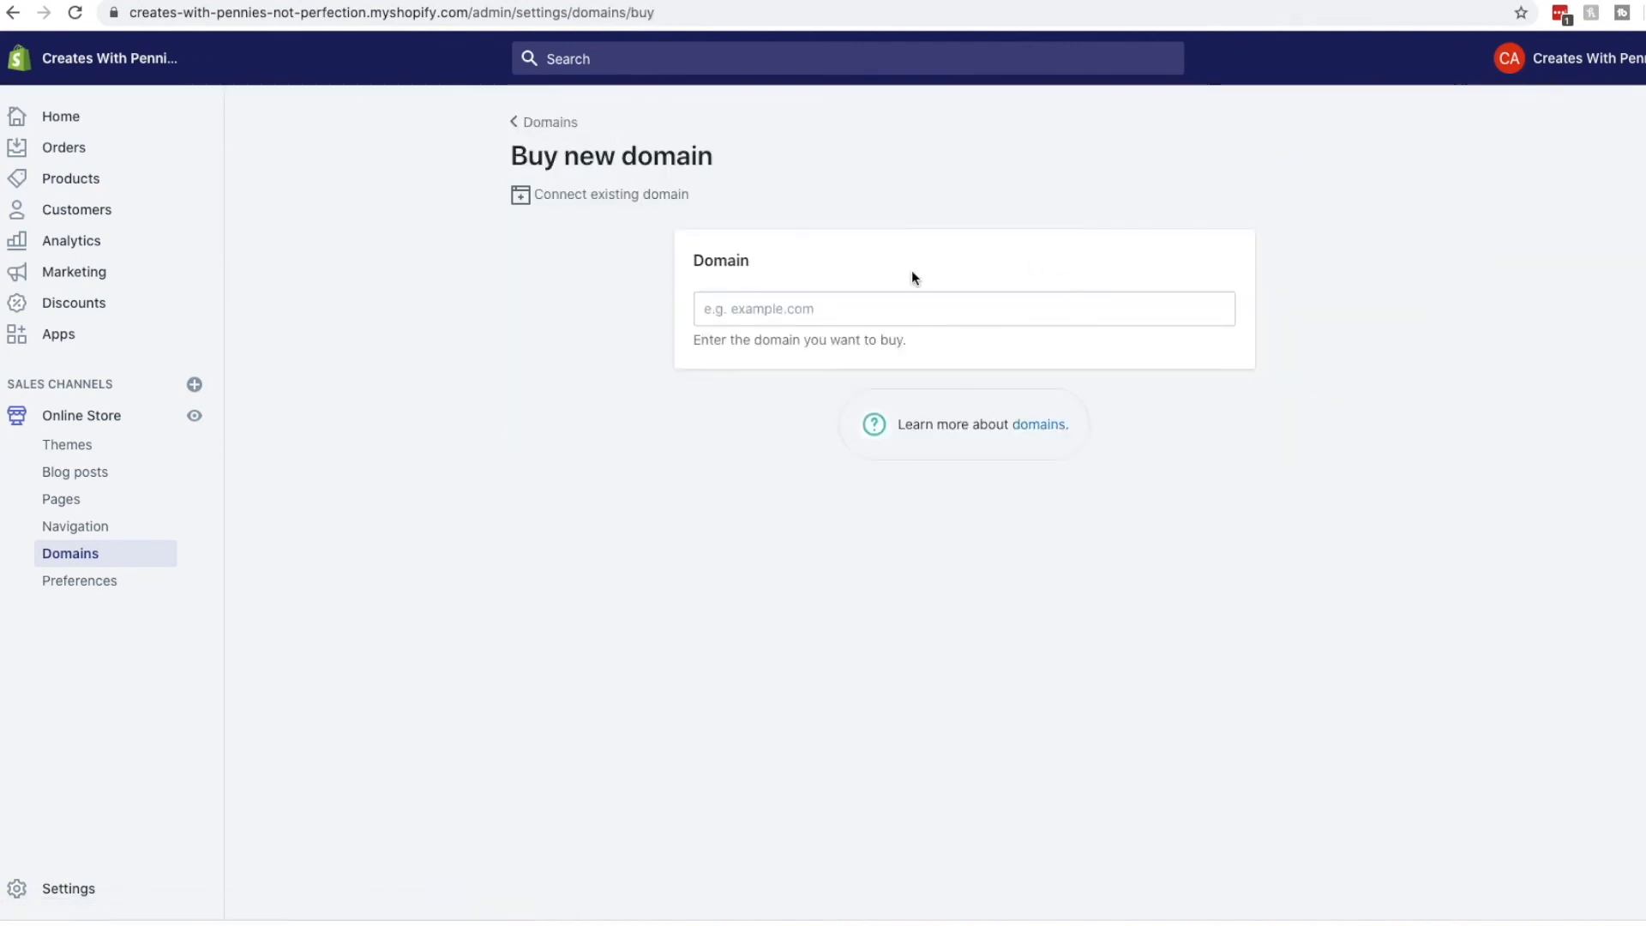
click(1190, 309)
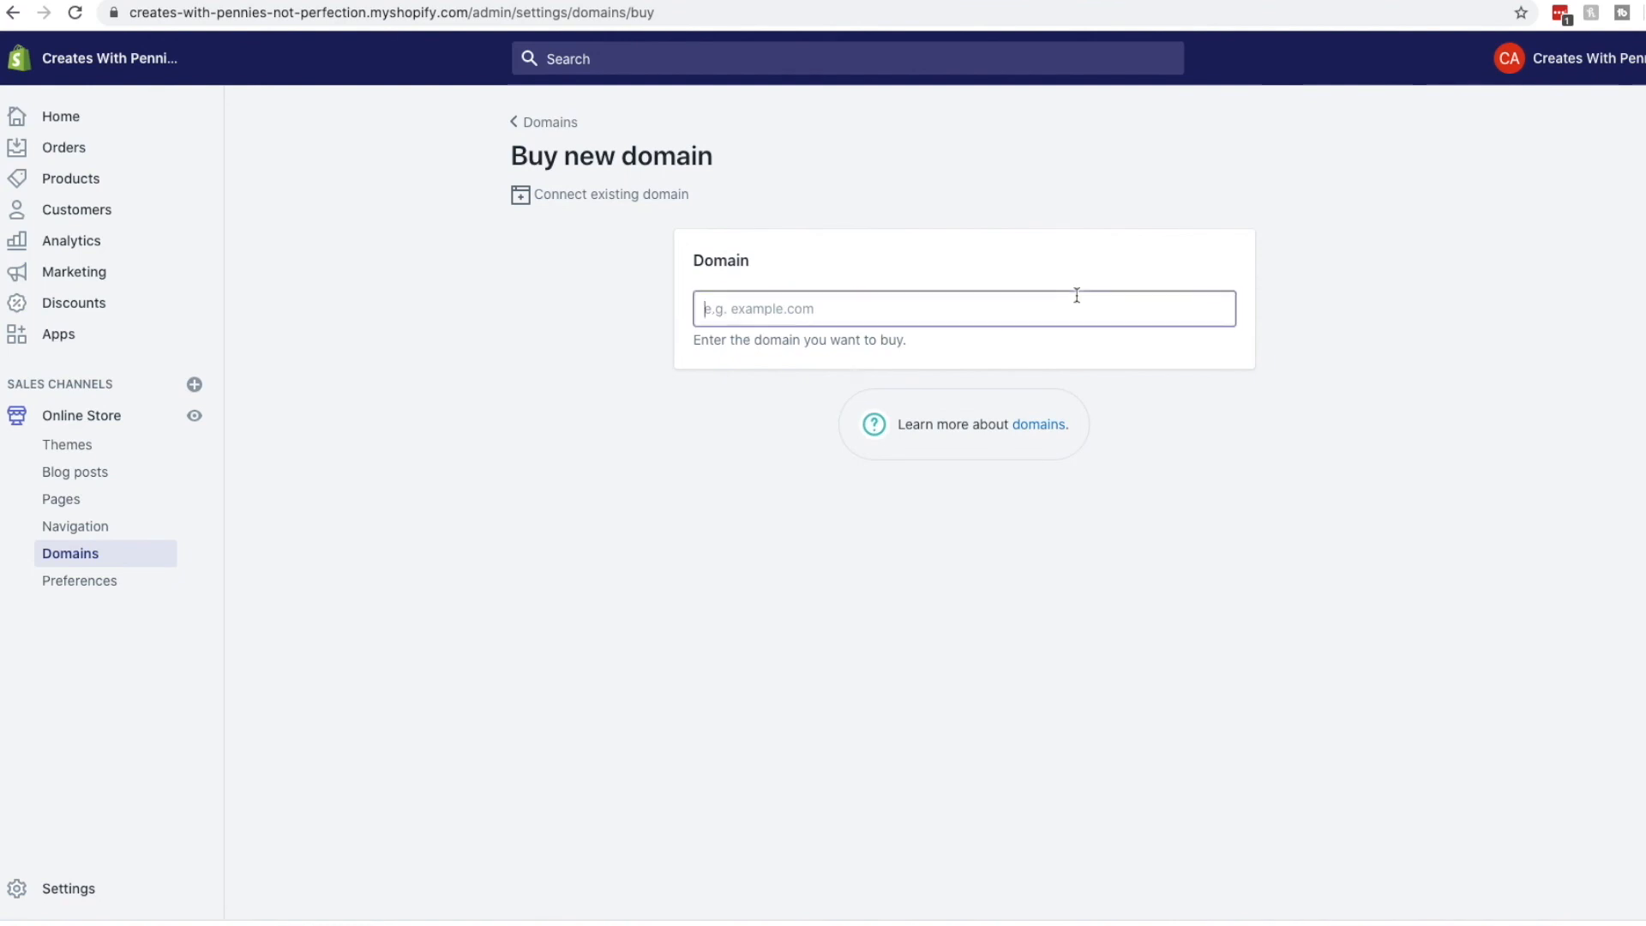
click(539, 128)
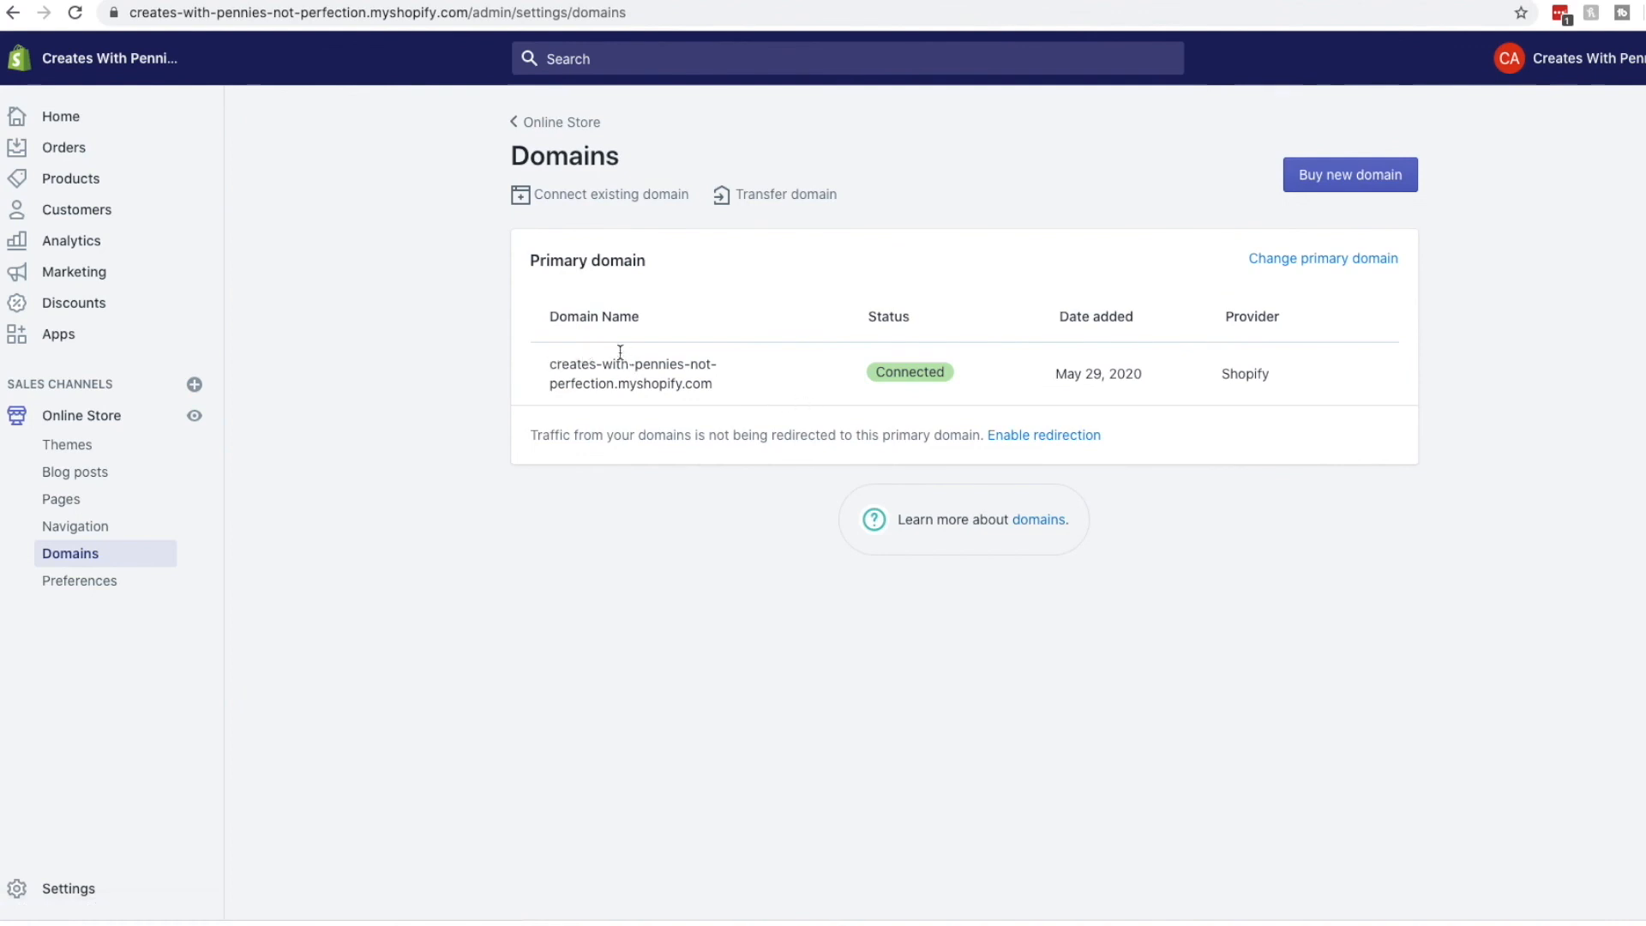
drag(550, 360, 710, 383)
click(1031, 400)
Look over the themes page and the remaining setup cards on the admin home page.
click(548, 122)
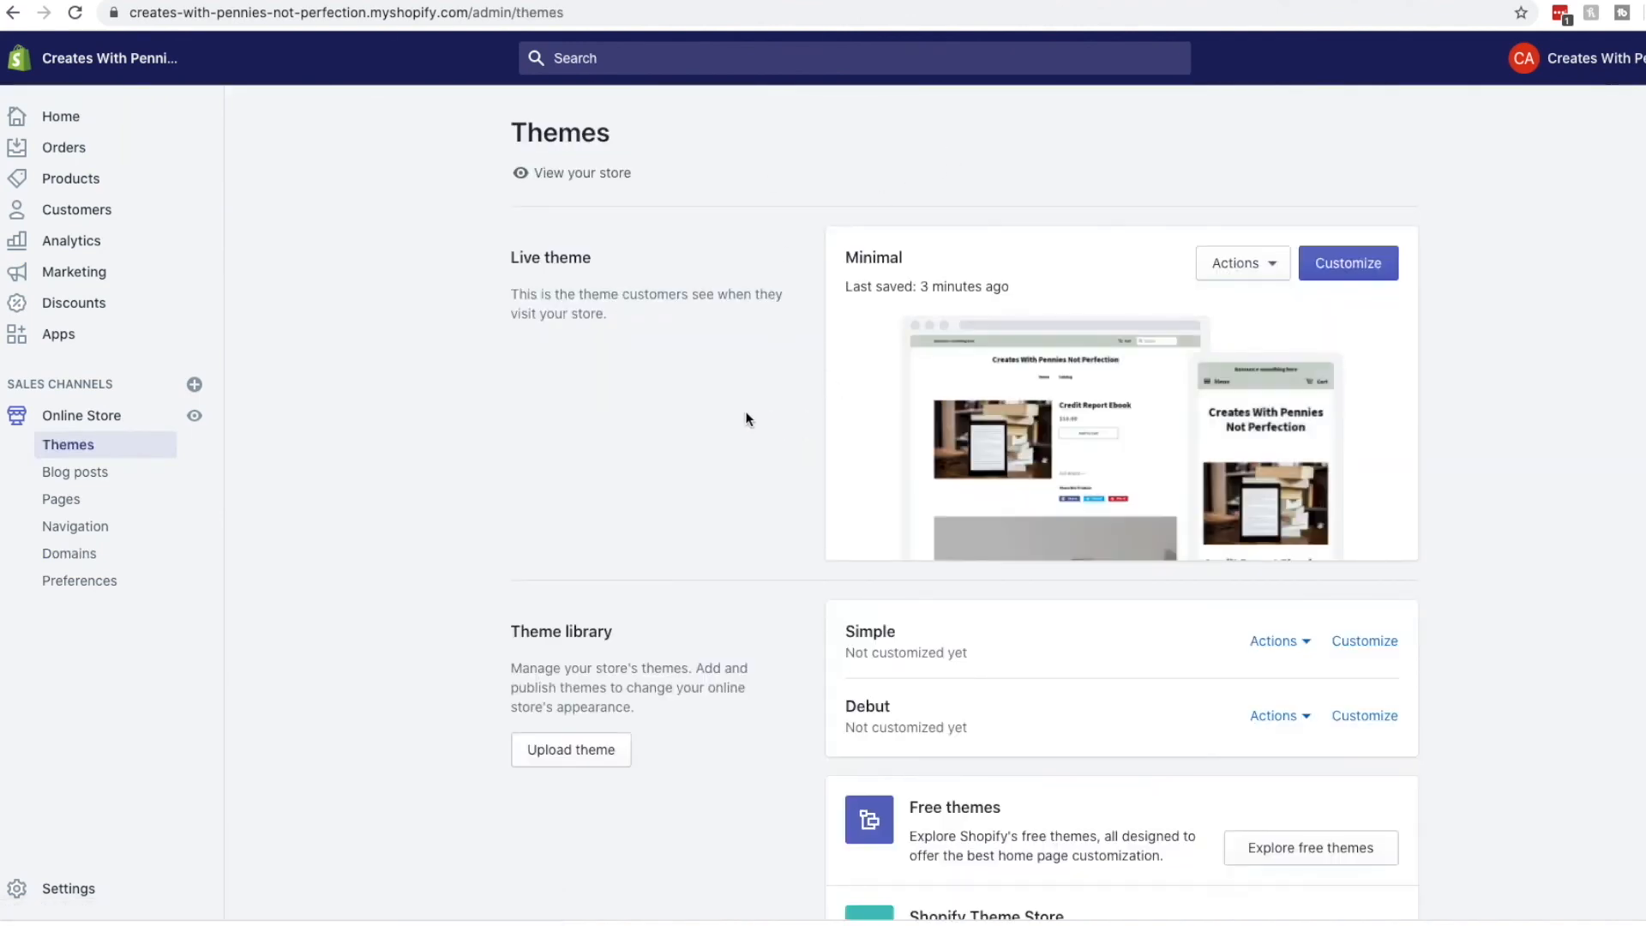
scroll(740, 408, down, 2)
scroll(485, 360, up, 2)
click(95, 120)
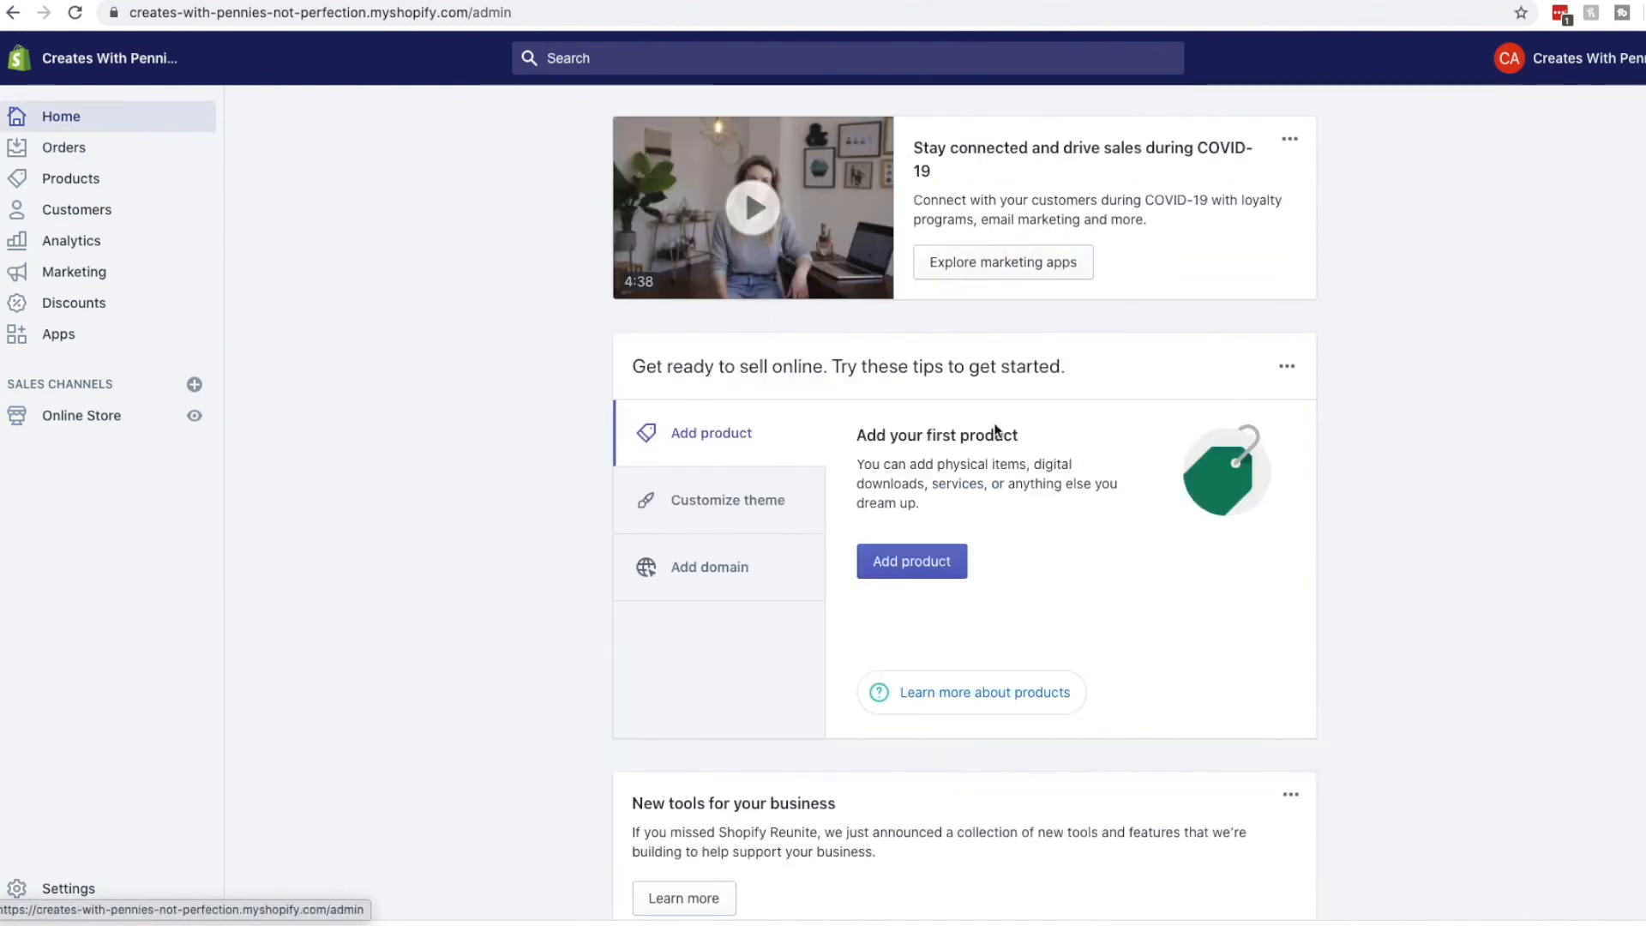
scroll(735, 463, down, 5)
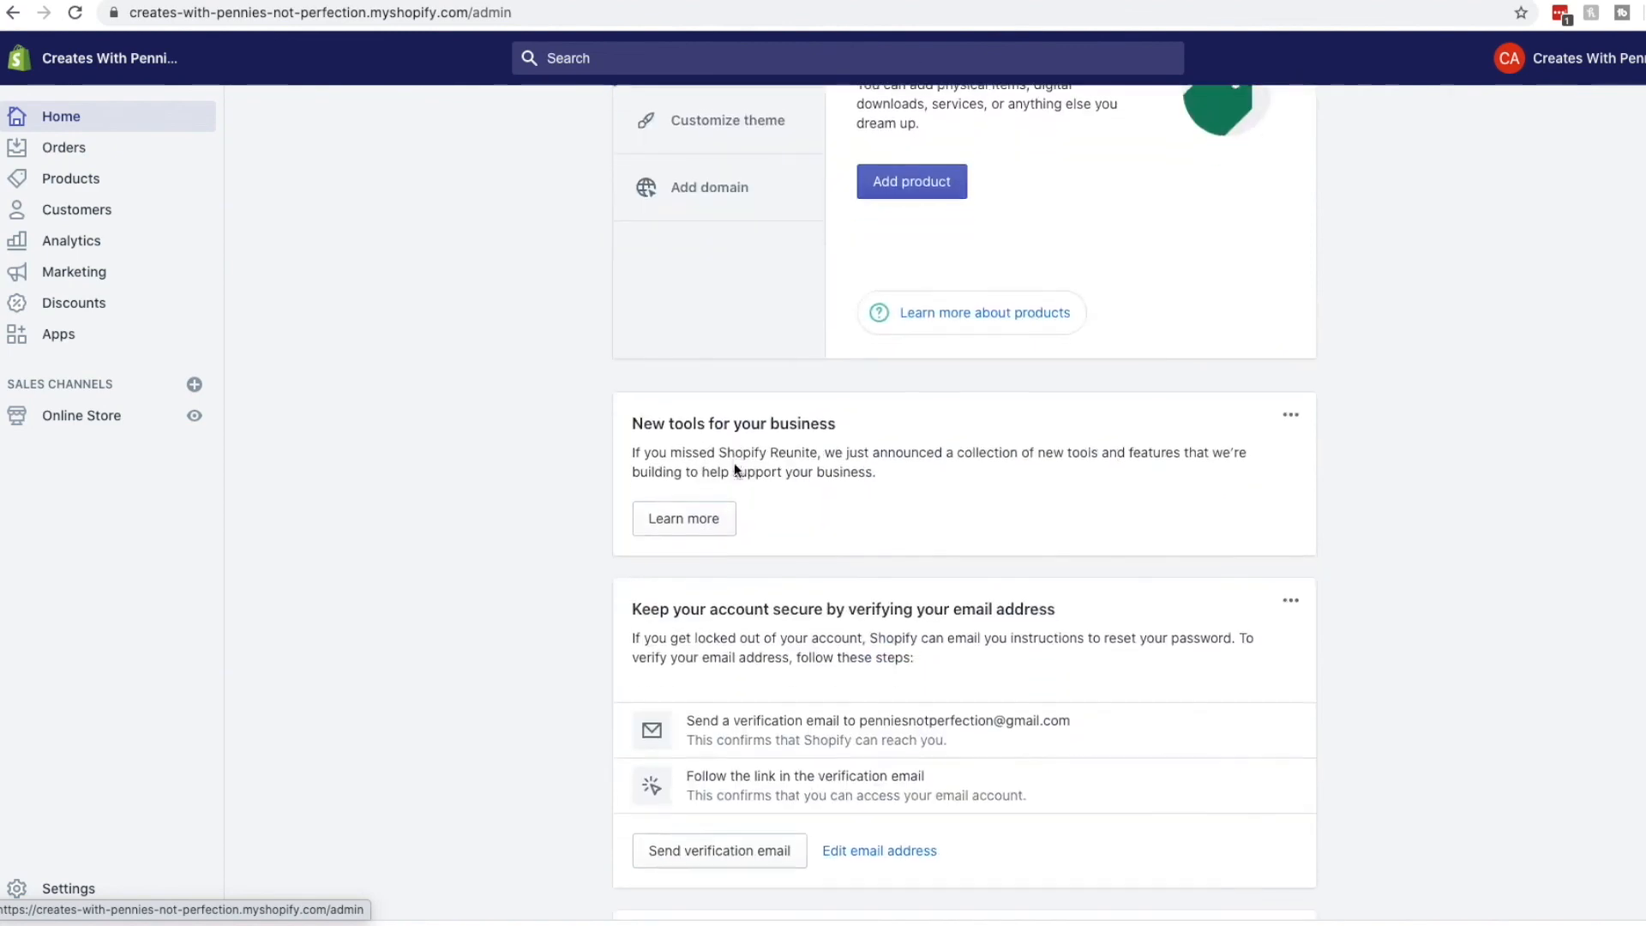
Examine the home page's setup cards on email verification, the store password, payment providers and search engine readiness.
scroll(763, 485, down, 1)
scroll(764, 485, down, 4)
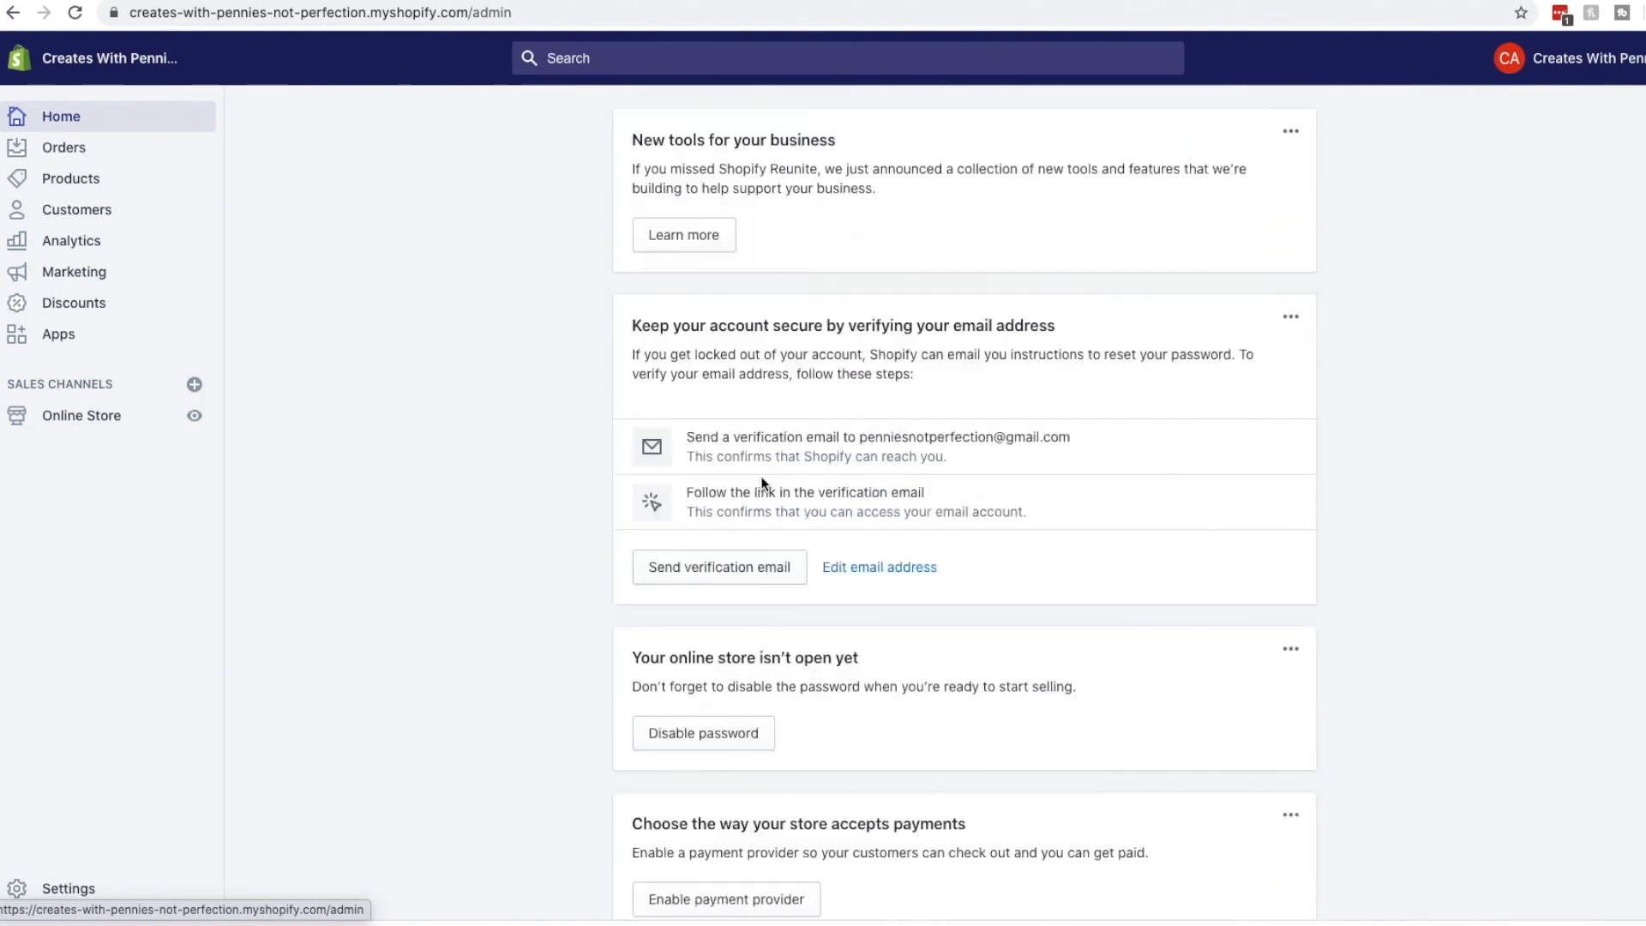
scroll(756, 461, down, 2)
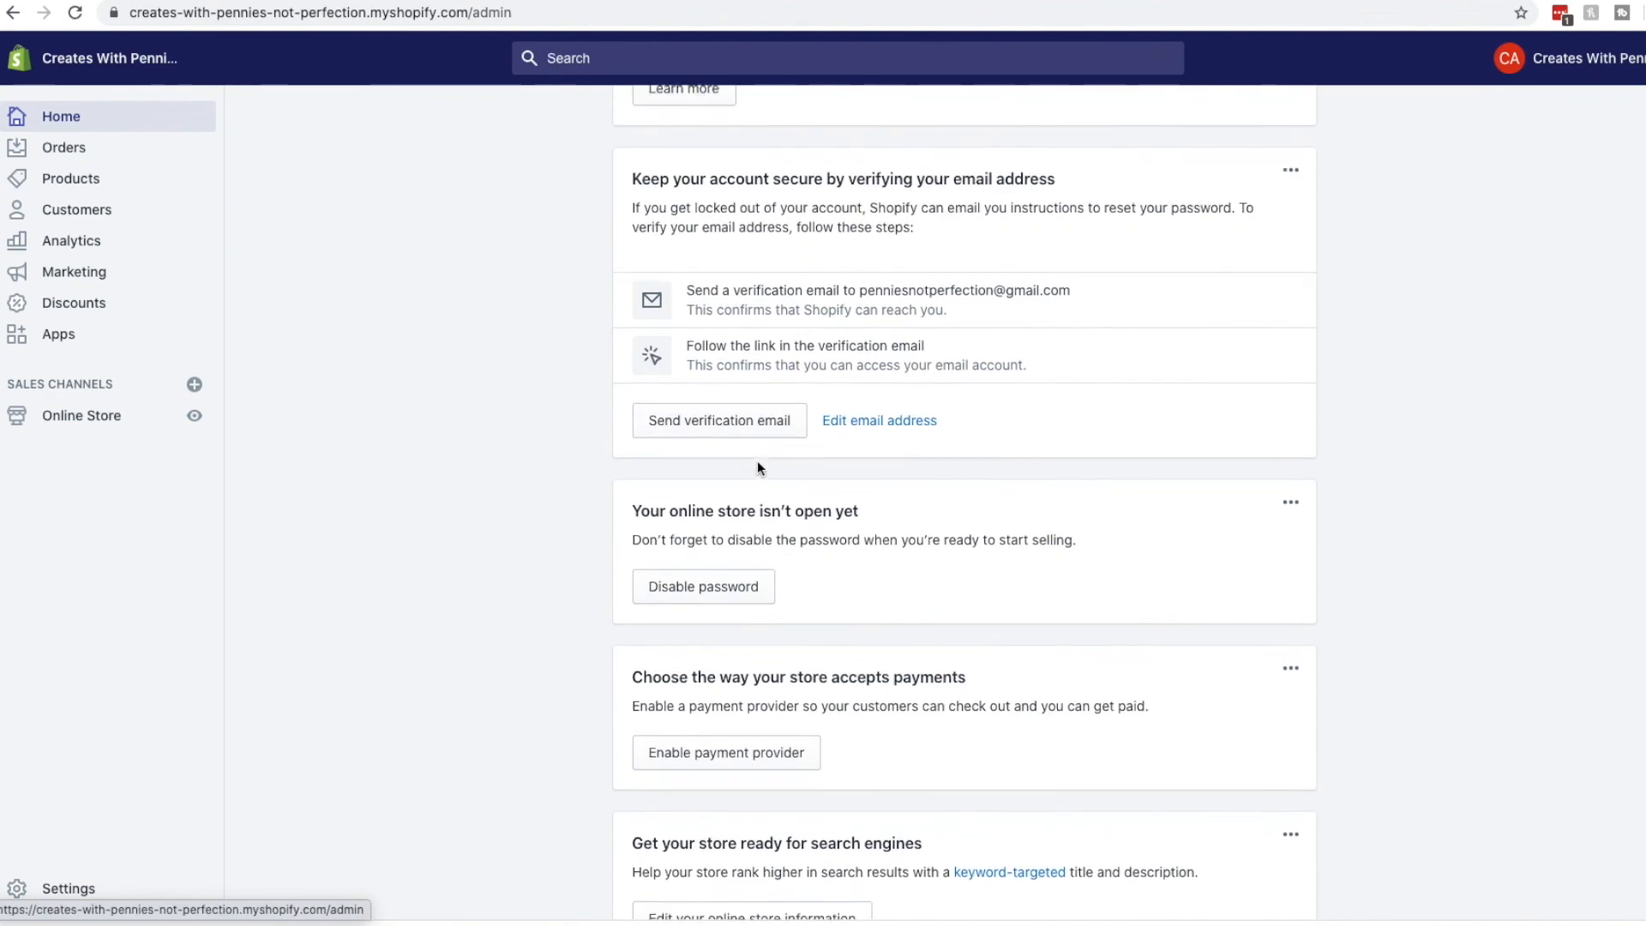
scroll(758, 460, up, 10)
scroll(758, 460, down, 3)
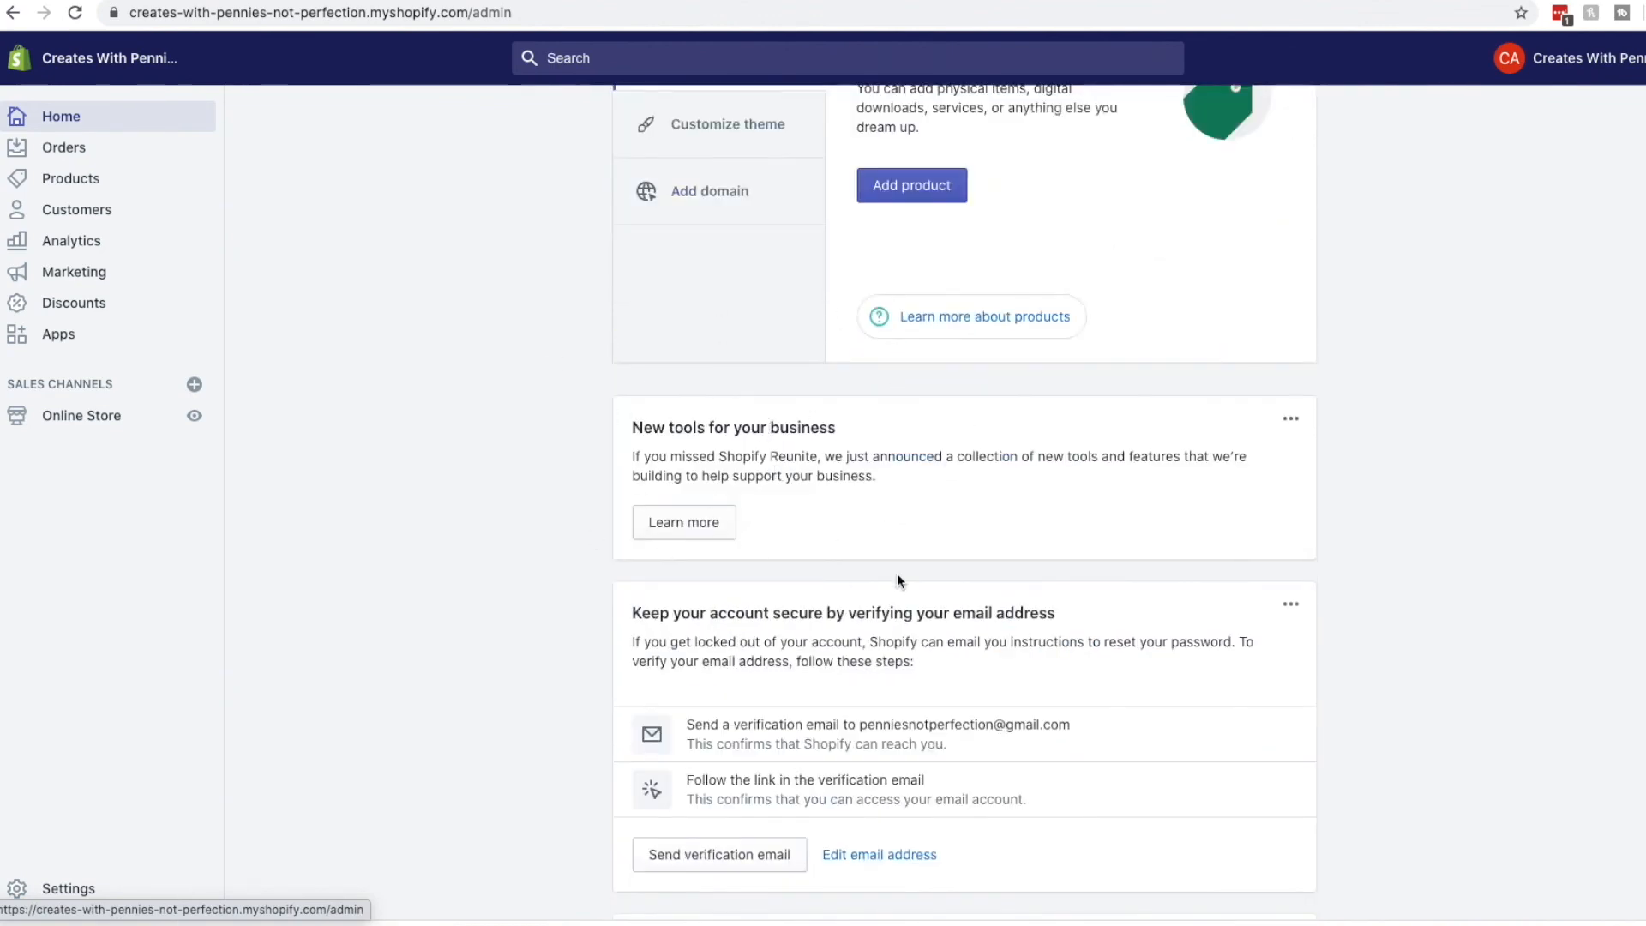
scroll(900, 575, down, 1)
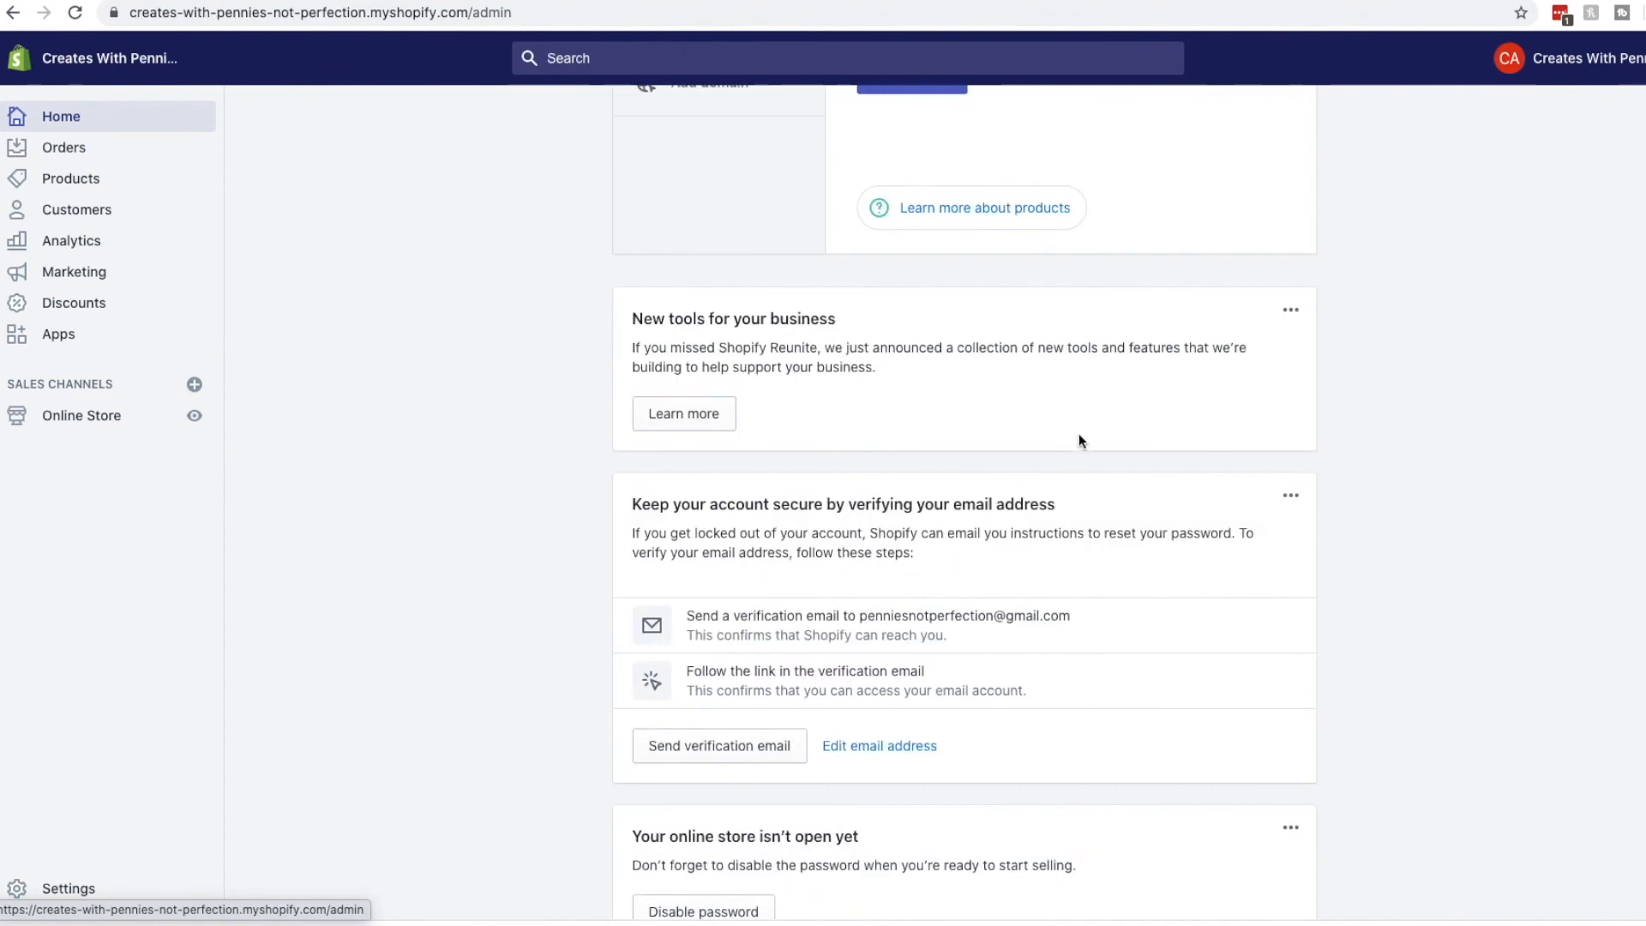
scroll(1054, 525, down, 1)
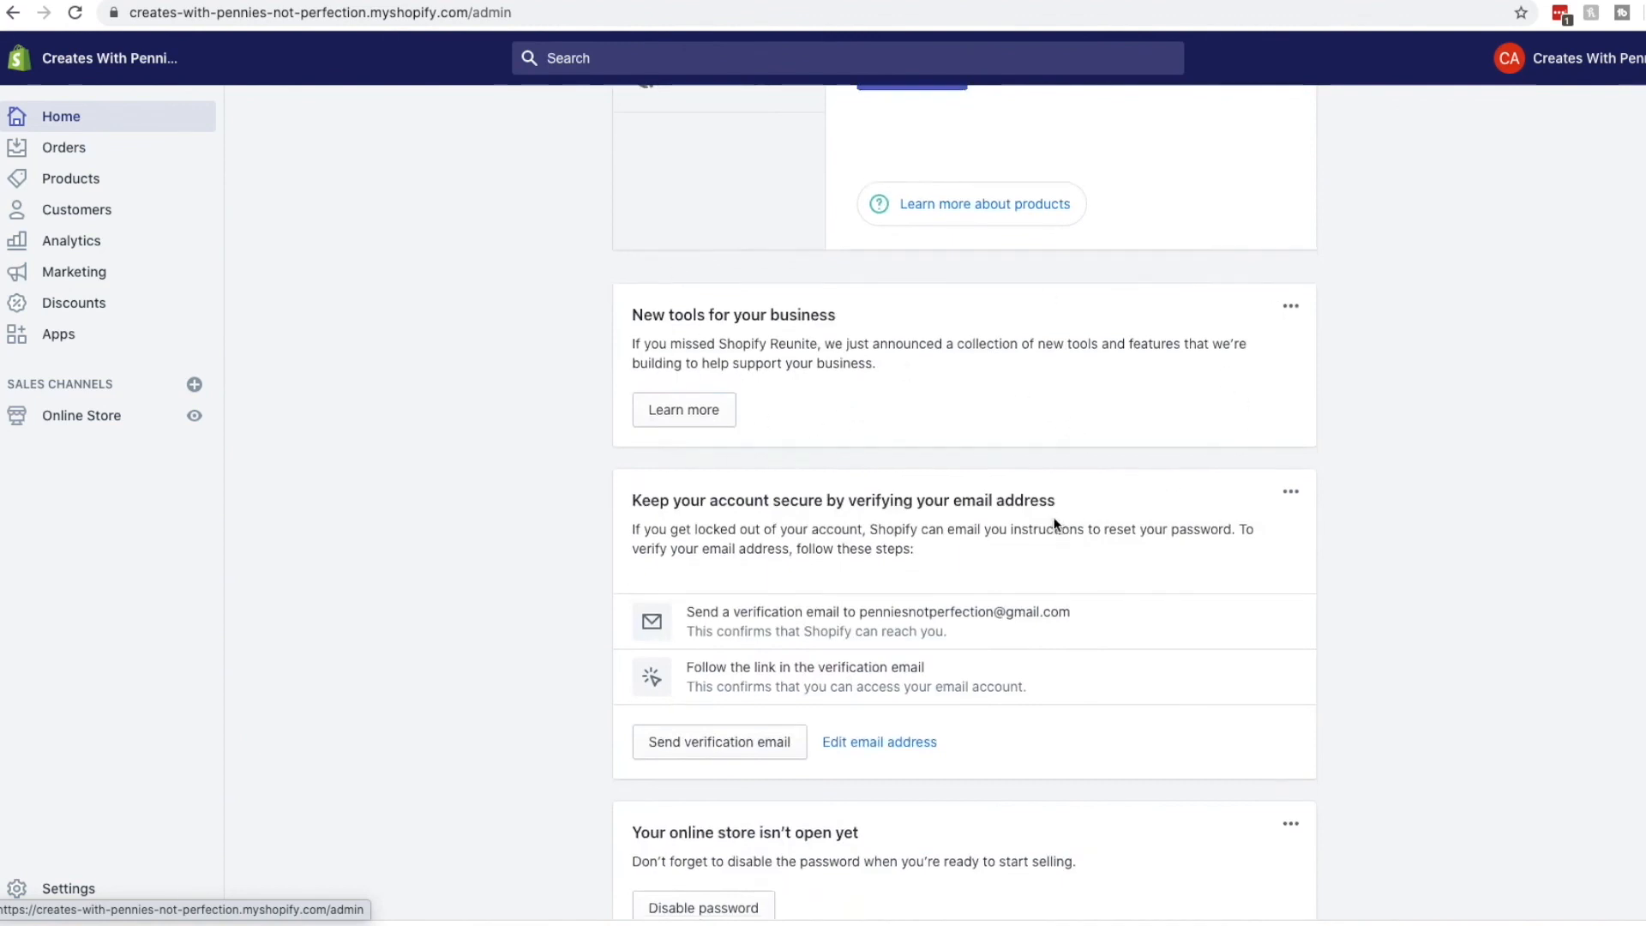
scroll(1179, 473, down, 2)
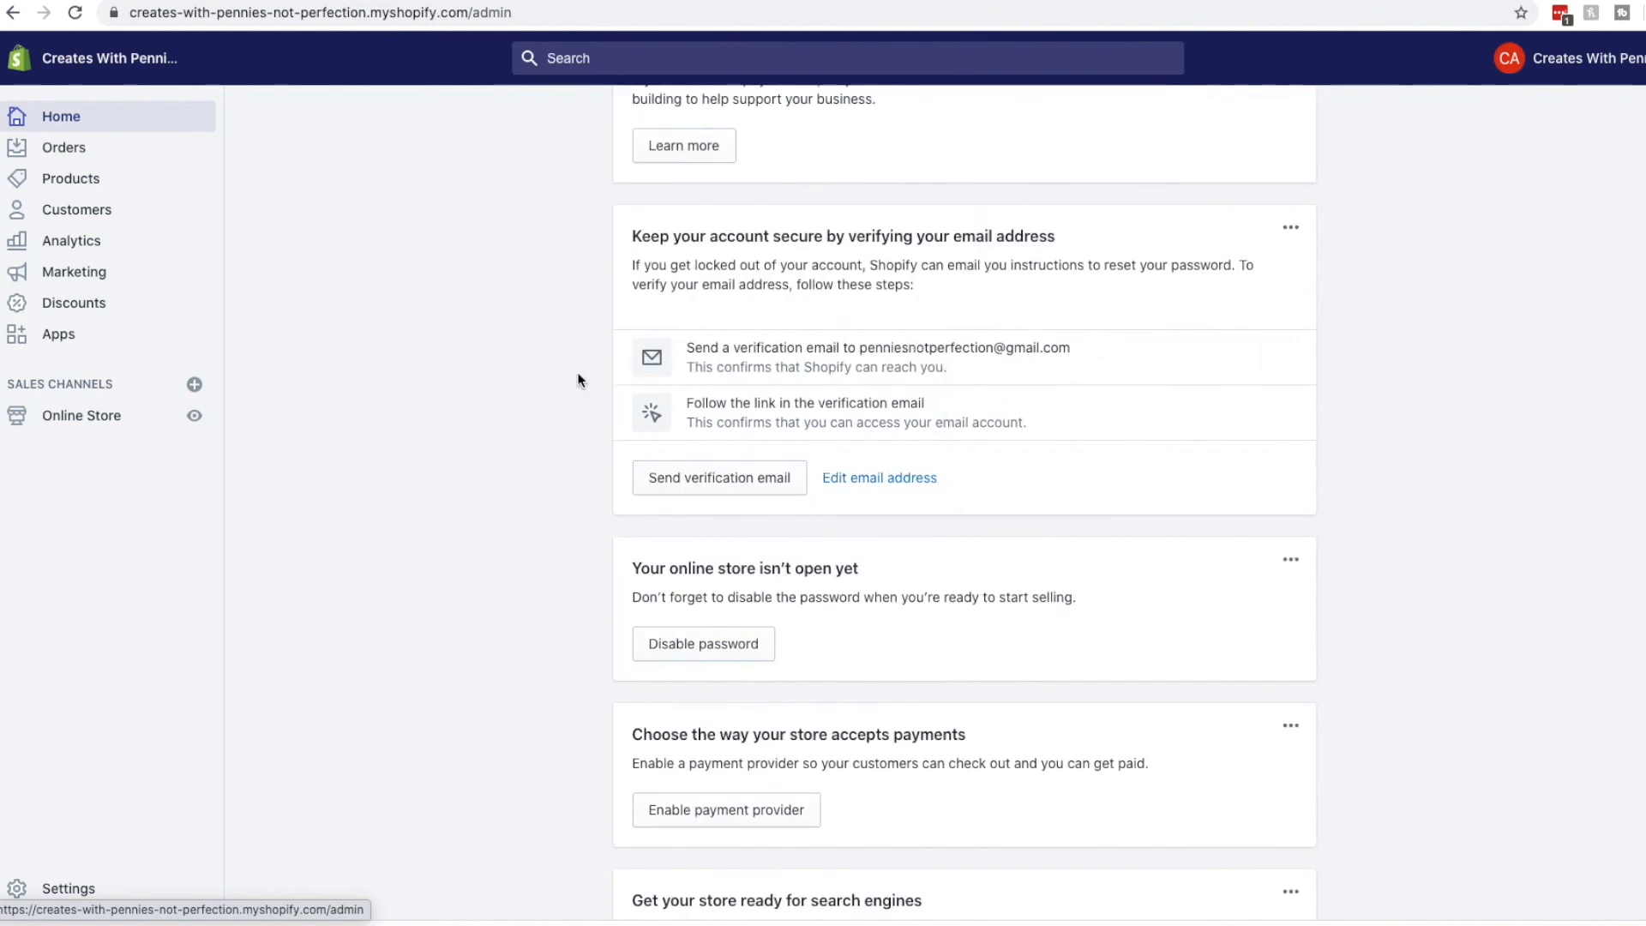
scroll(705, 462, down, 3)
scroll(737, 450, down, 1)
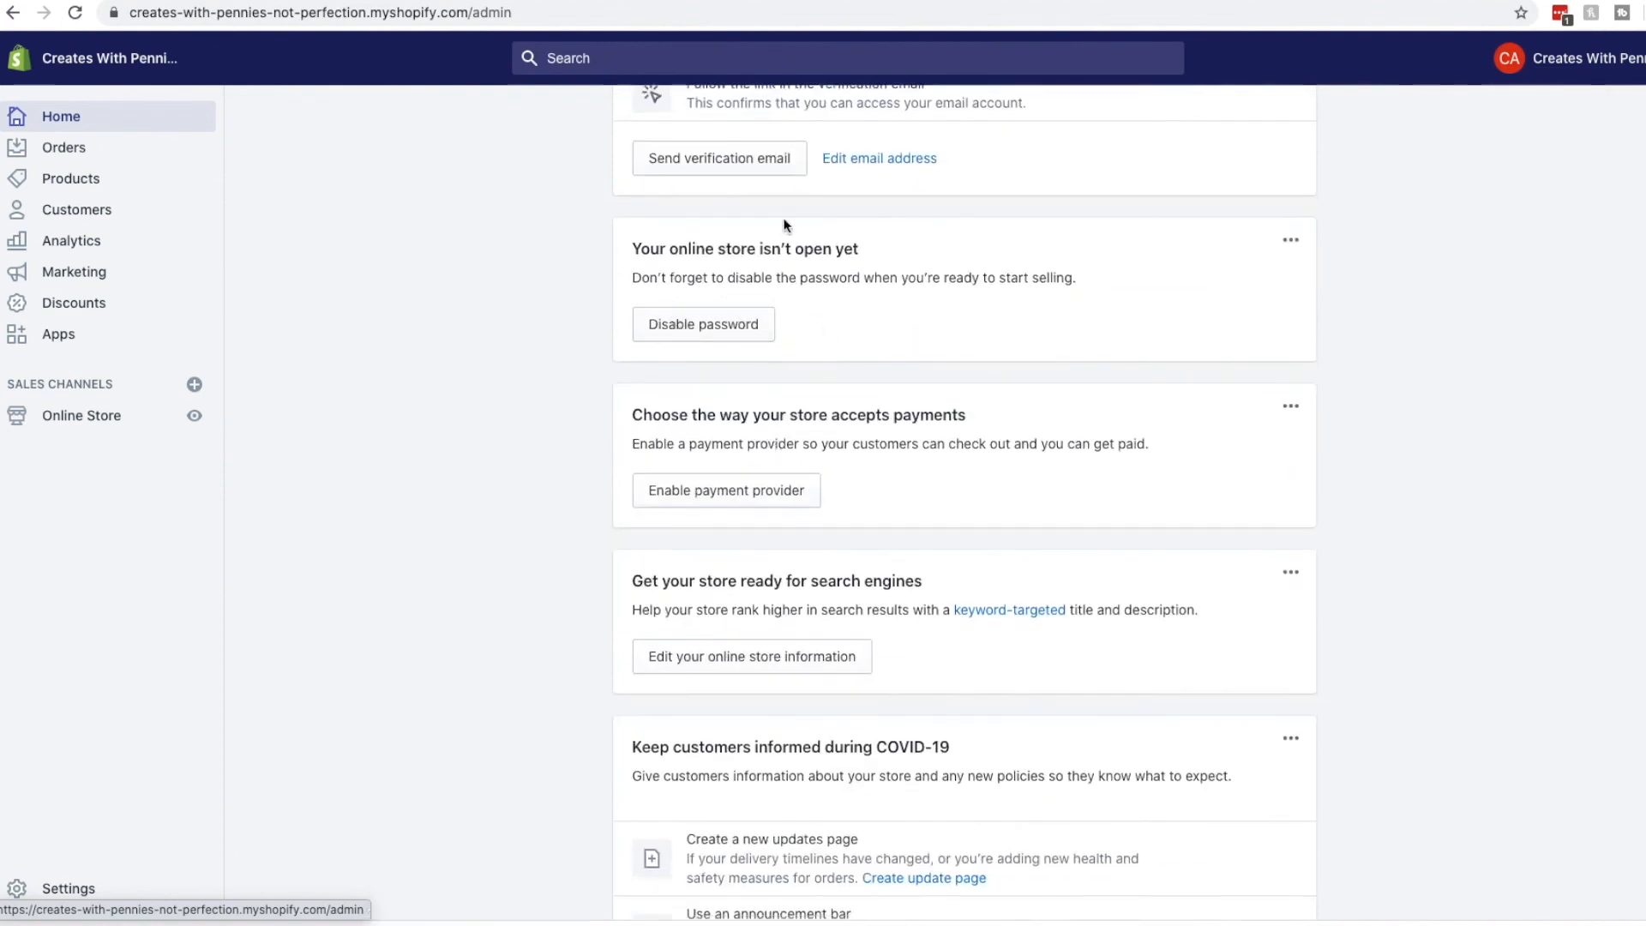
Open the store password settings from the card about the unopened online store and look through the whole Preferences page.
drag(634, 249, 897, 244)
click(850, 273)
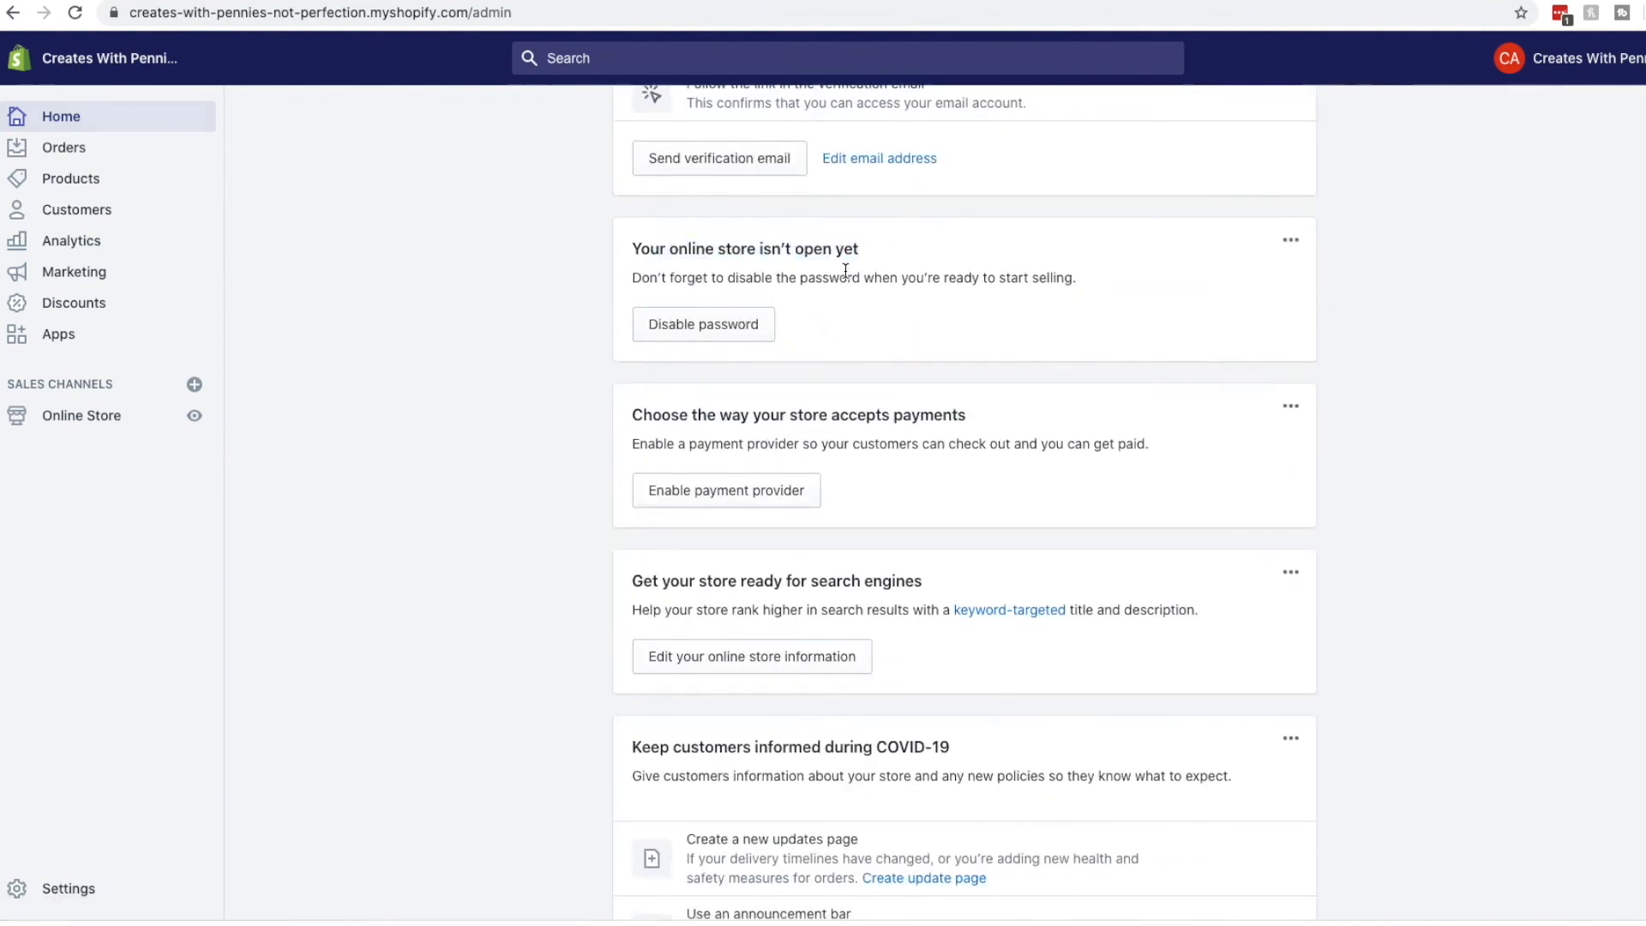
click(732, 326)
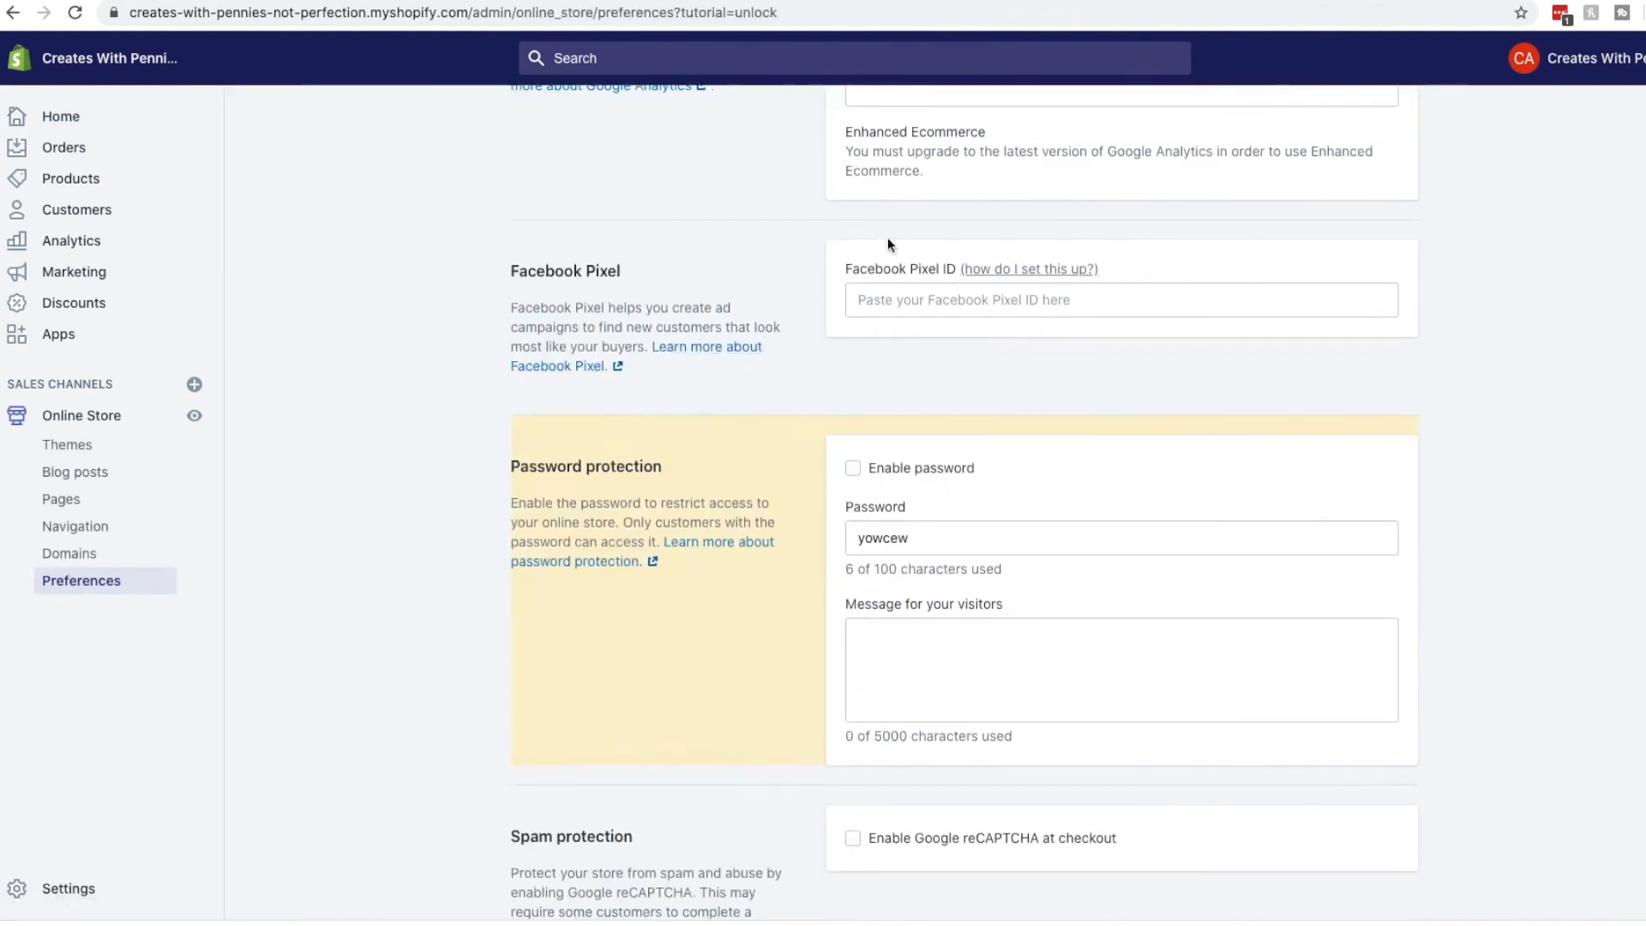
scroll(692, 401, up, 10)
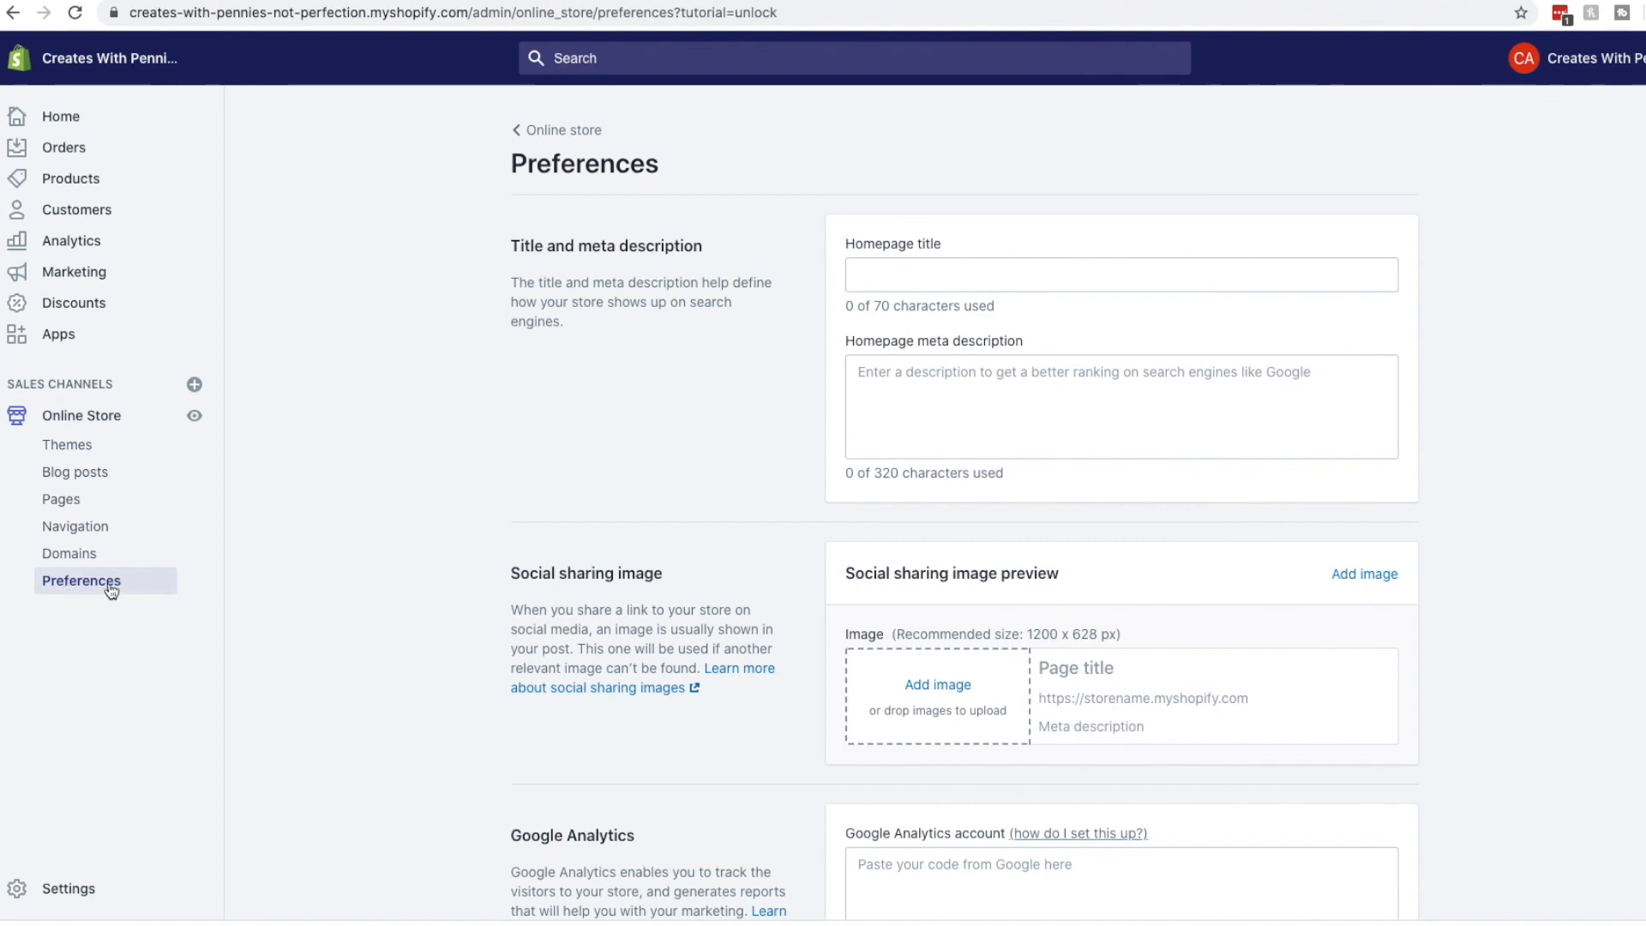
scroll(605, 535, down, 10)
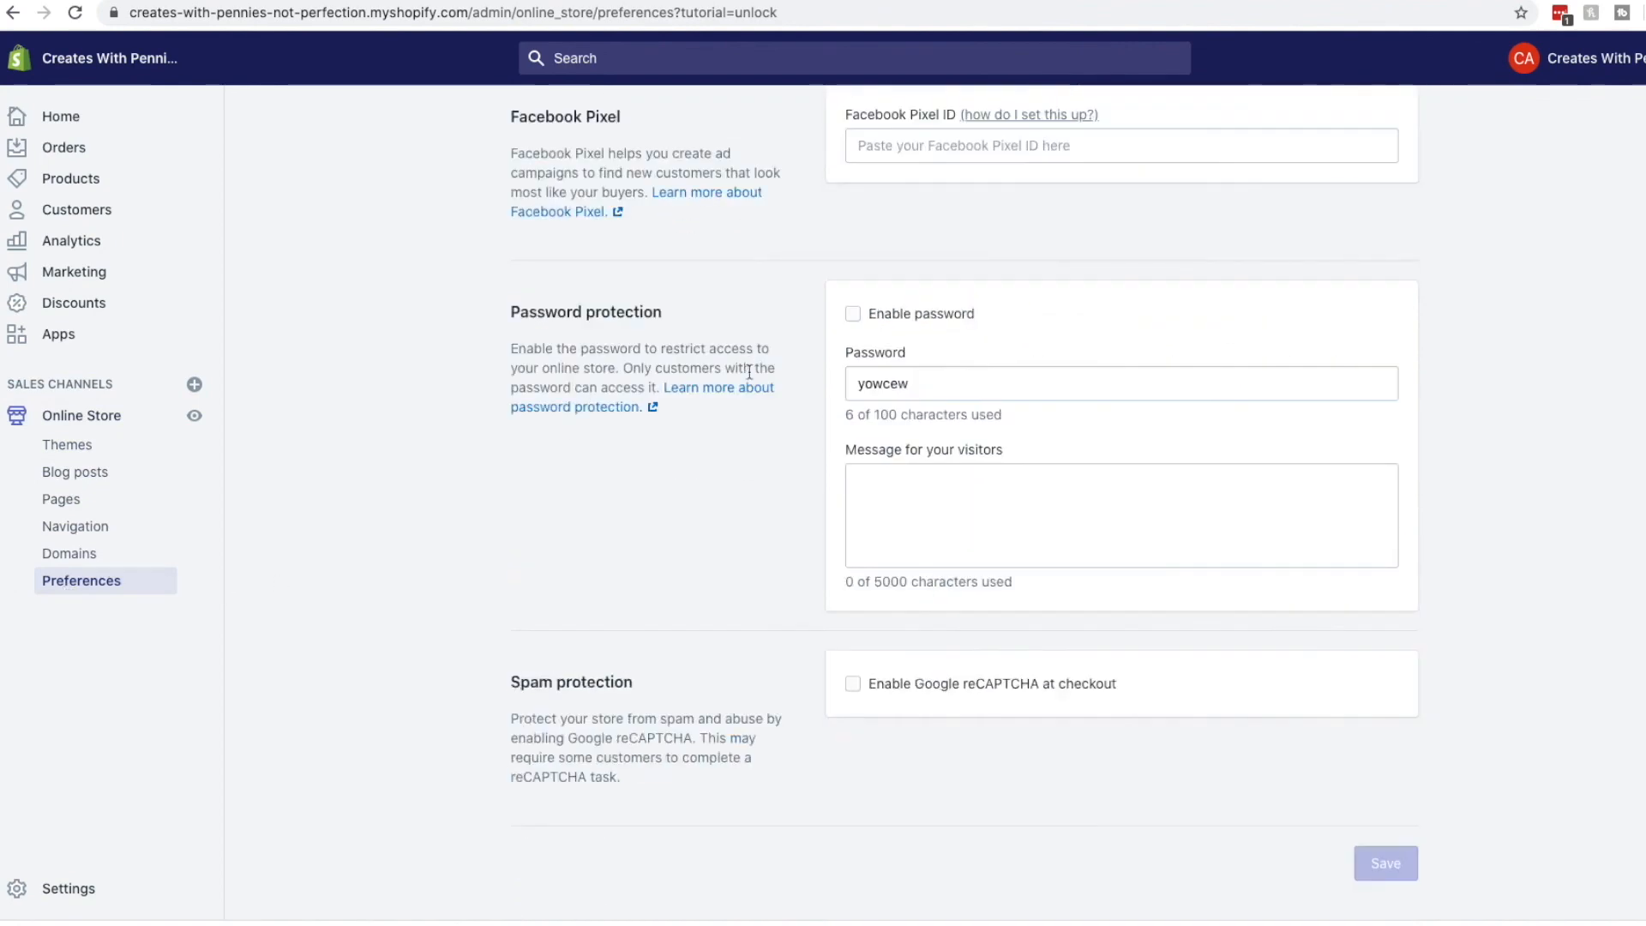
scroll(751, 389, up, 4)
scroll(751, 390, up, 8)
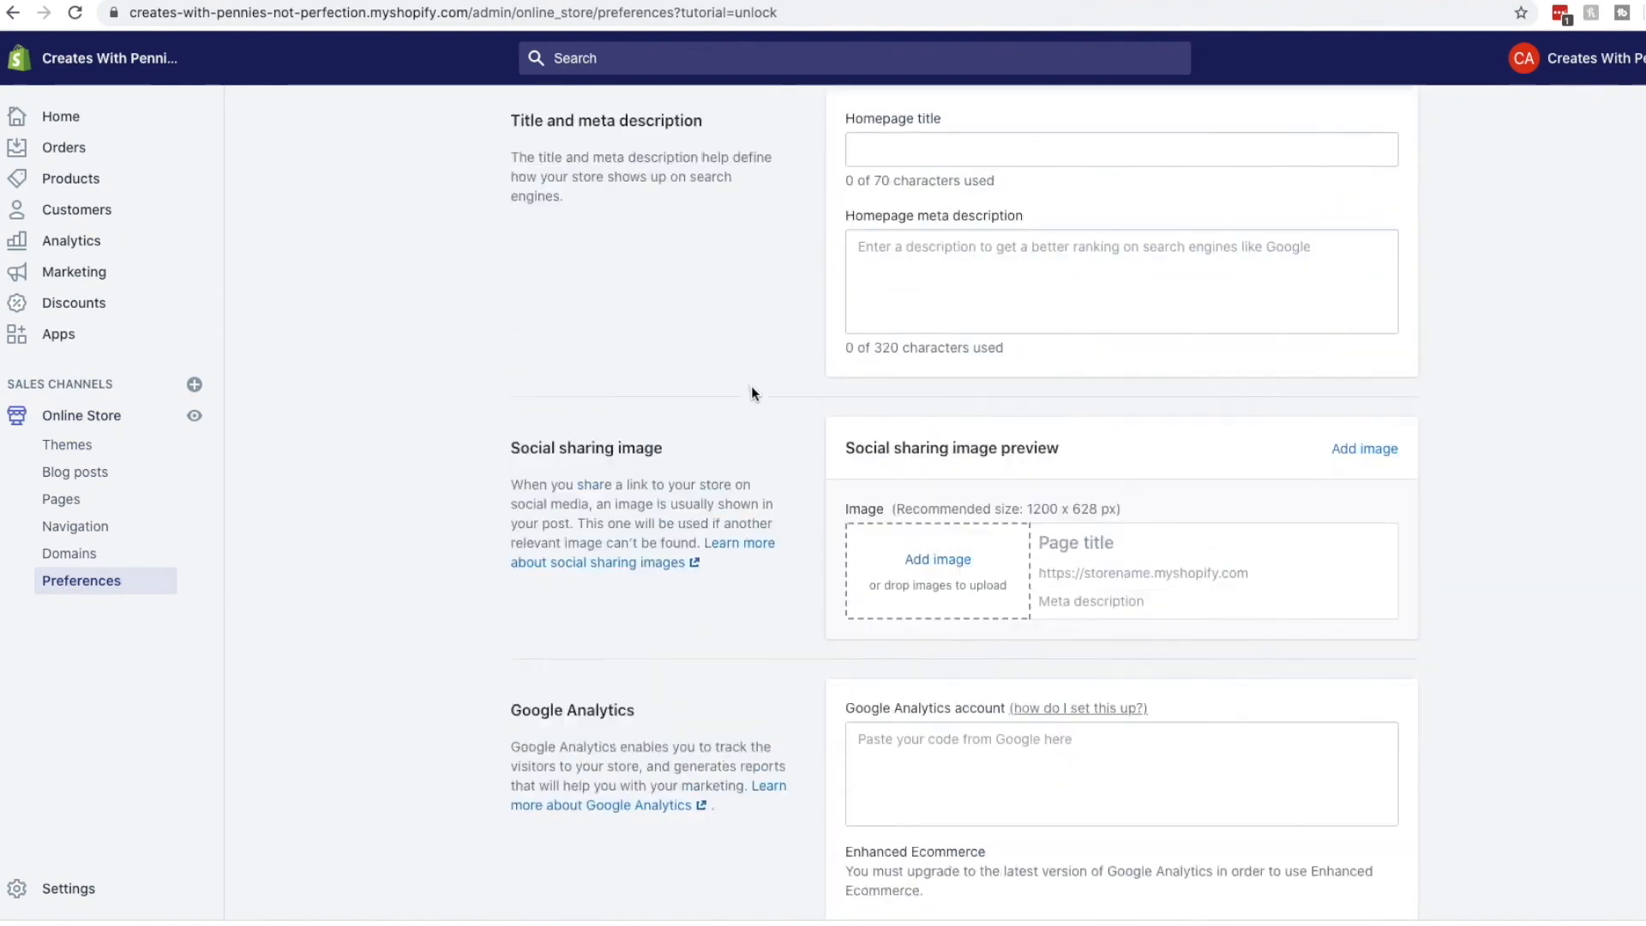
scroll(751, 388, down, 10)
scroll(749, 387, up, 10)
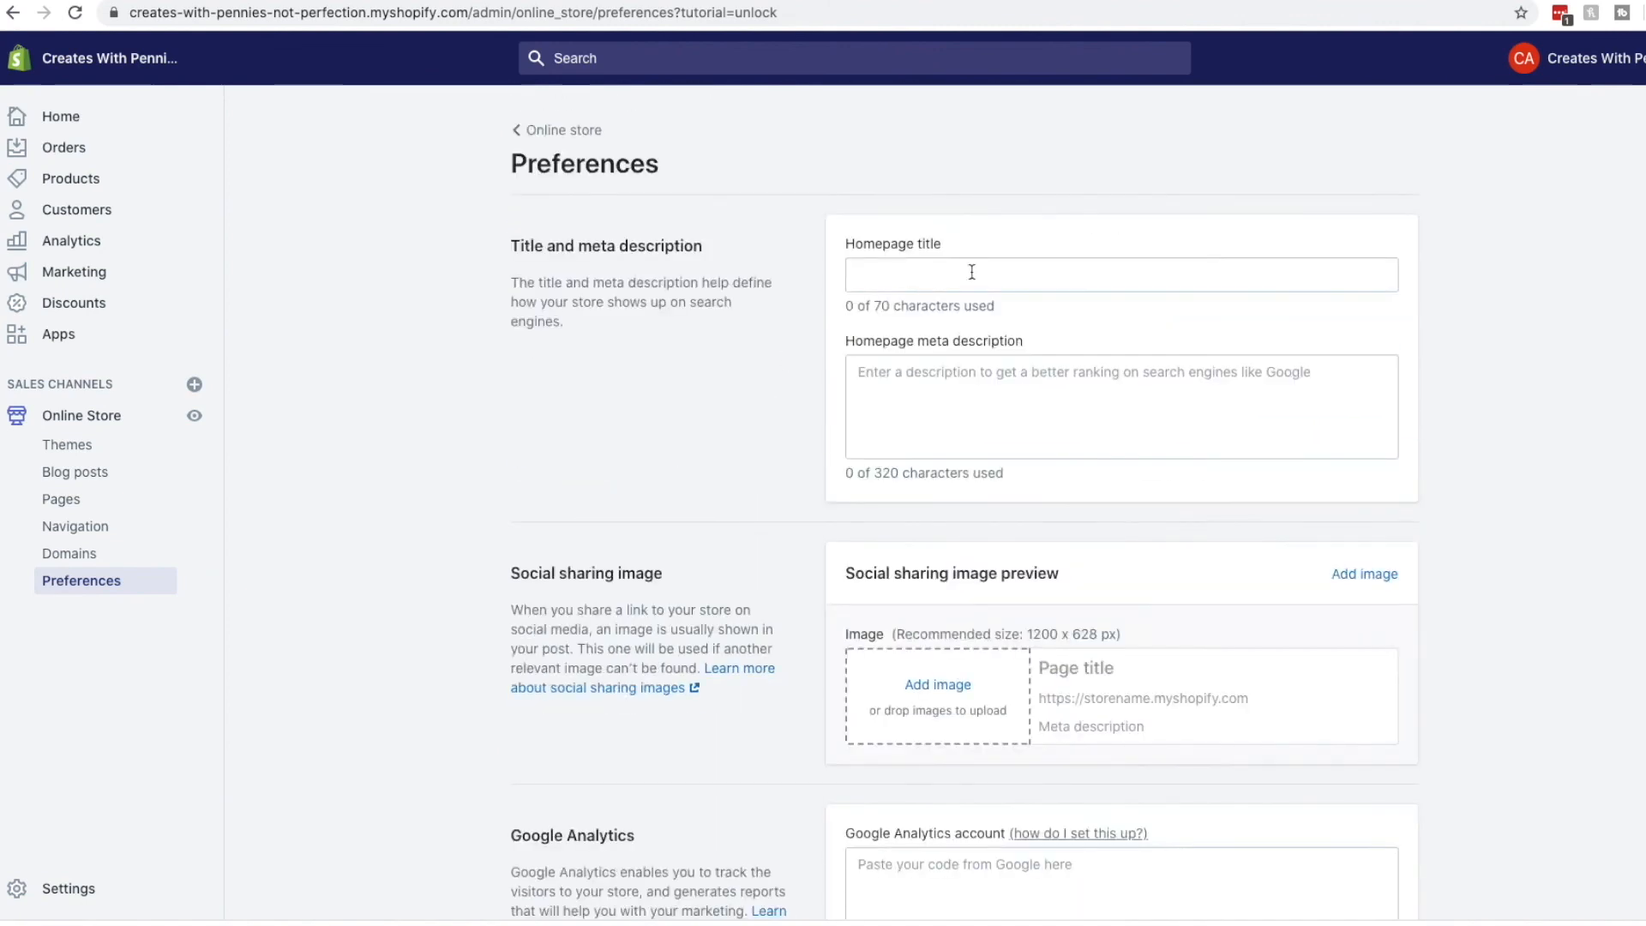
Set the homepage title to "Credit Repair Ebooks".
click(1233, 279)
text(C)
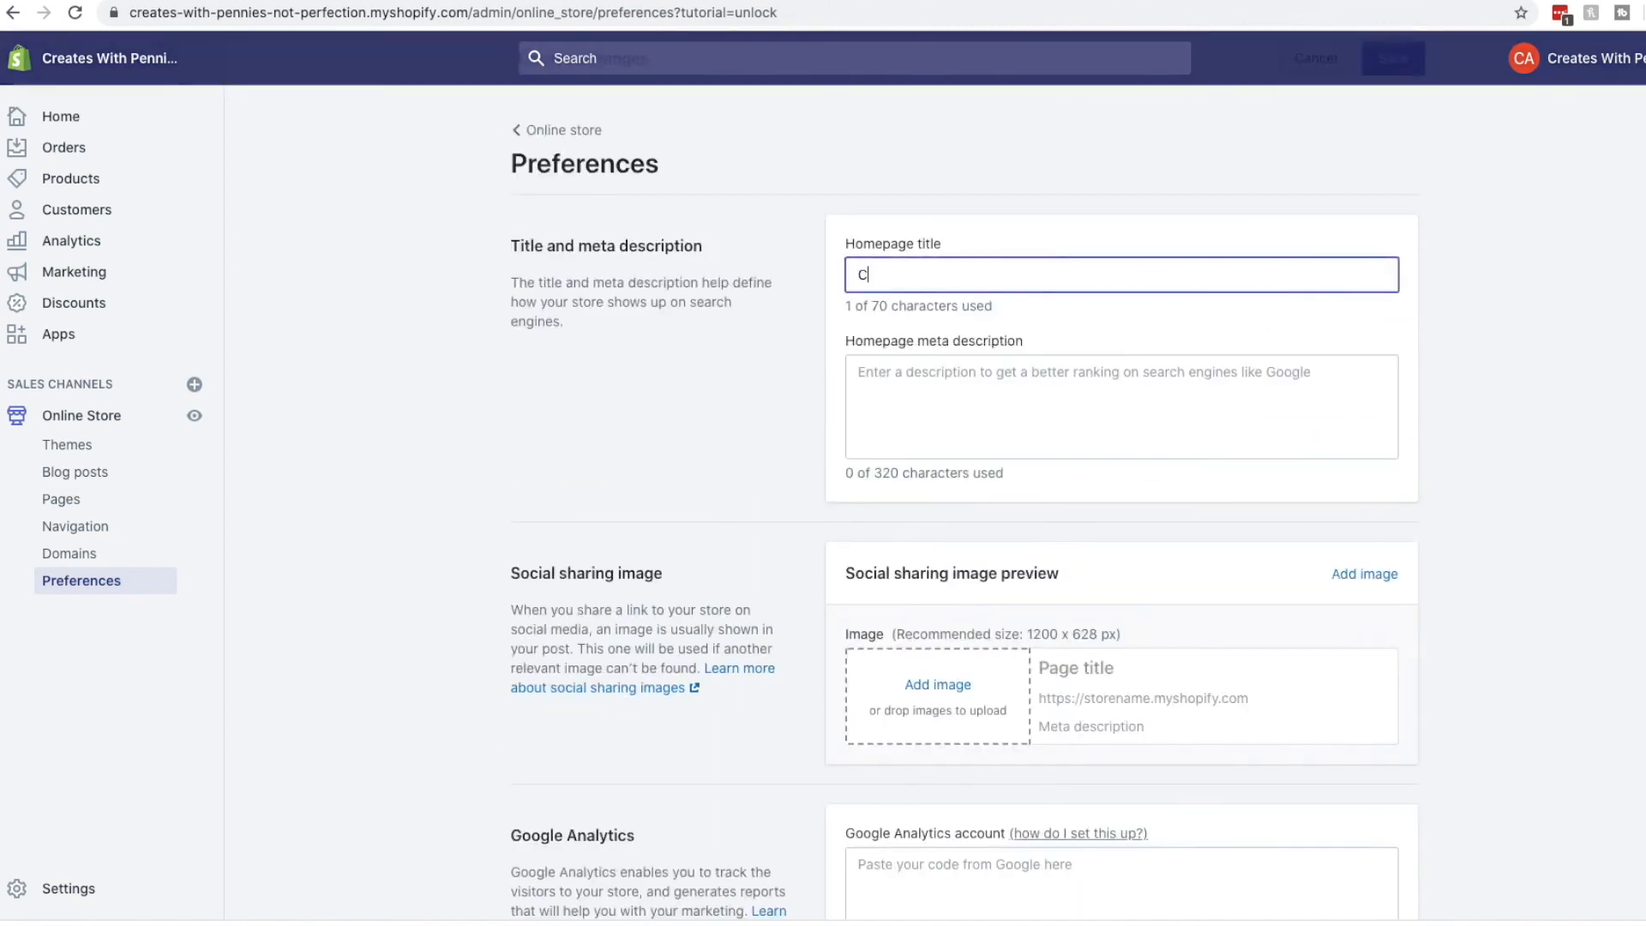
text(redit Re)
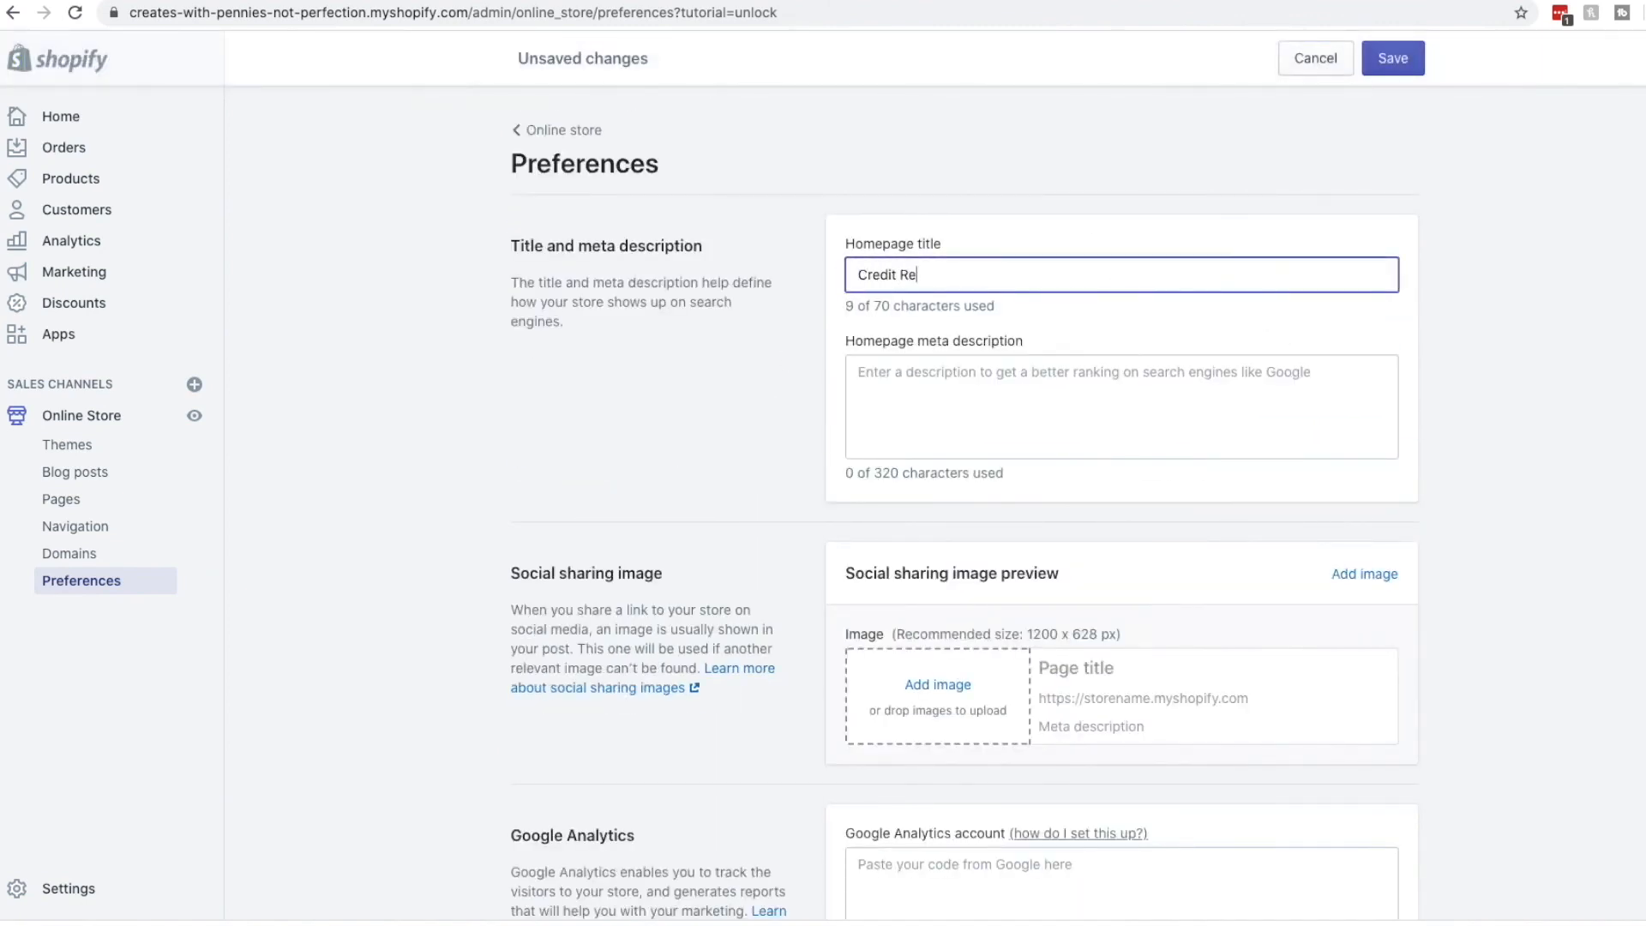
text(pair Ebooks)
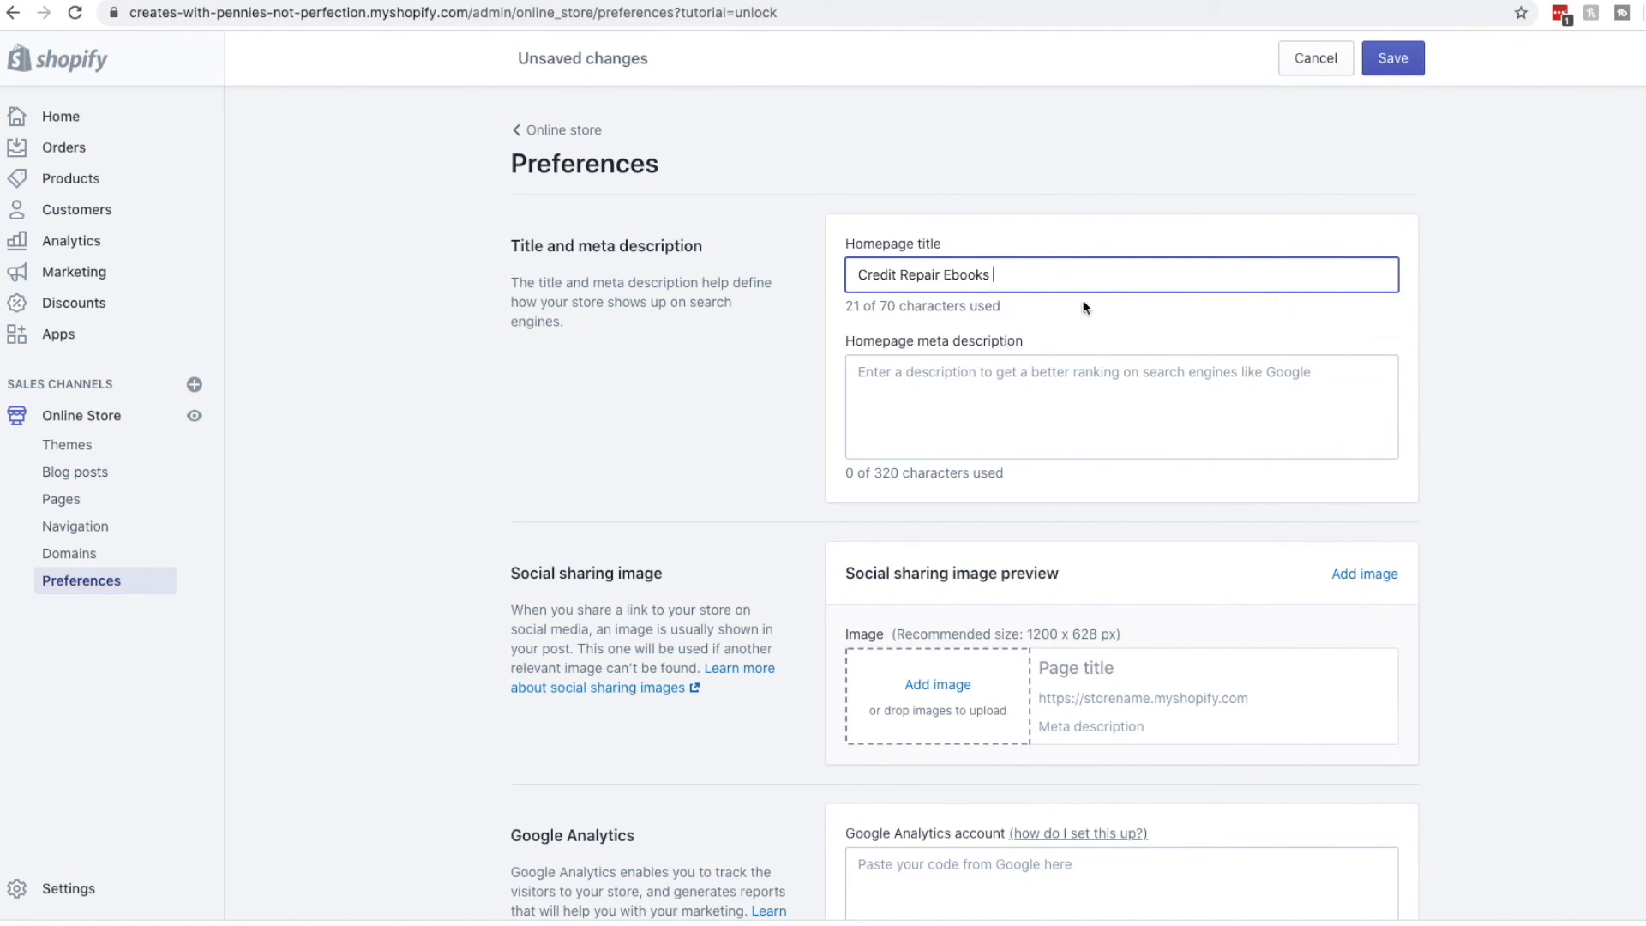
drag(1099, 290, 867, 276)
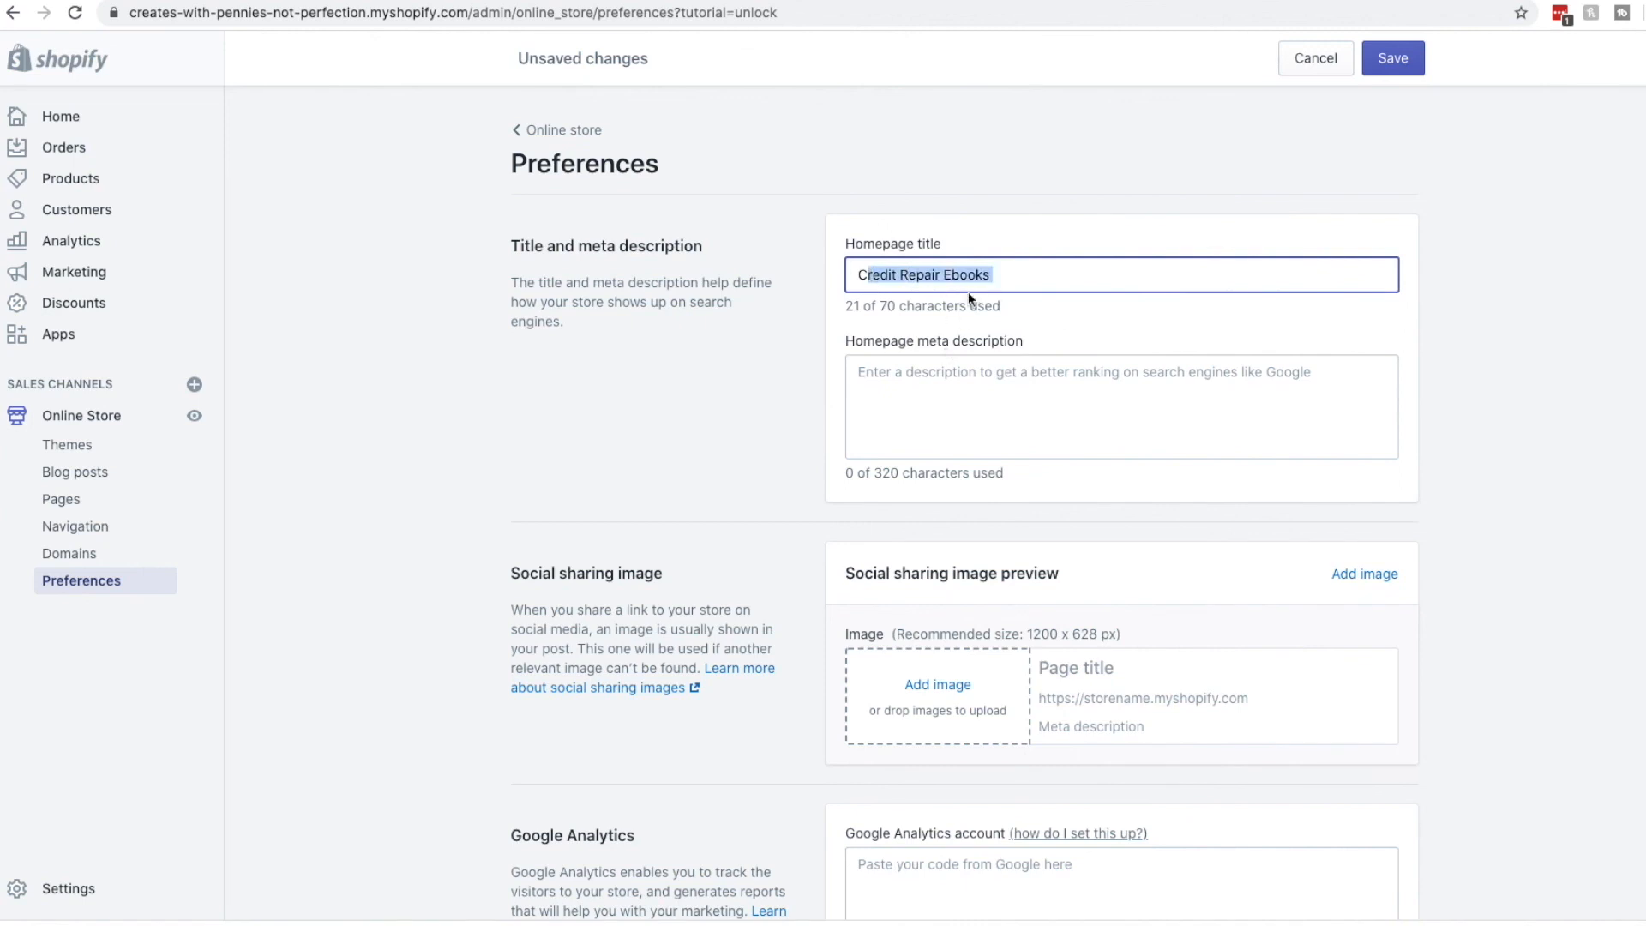
click(1008, 266)
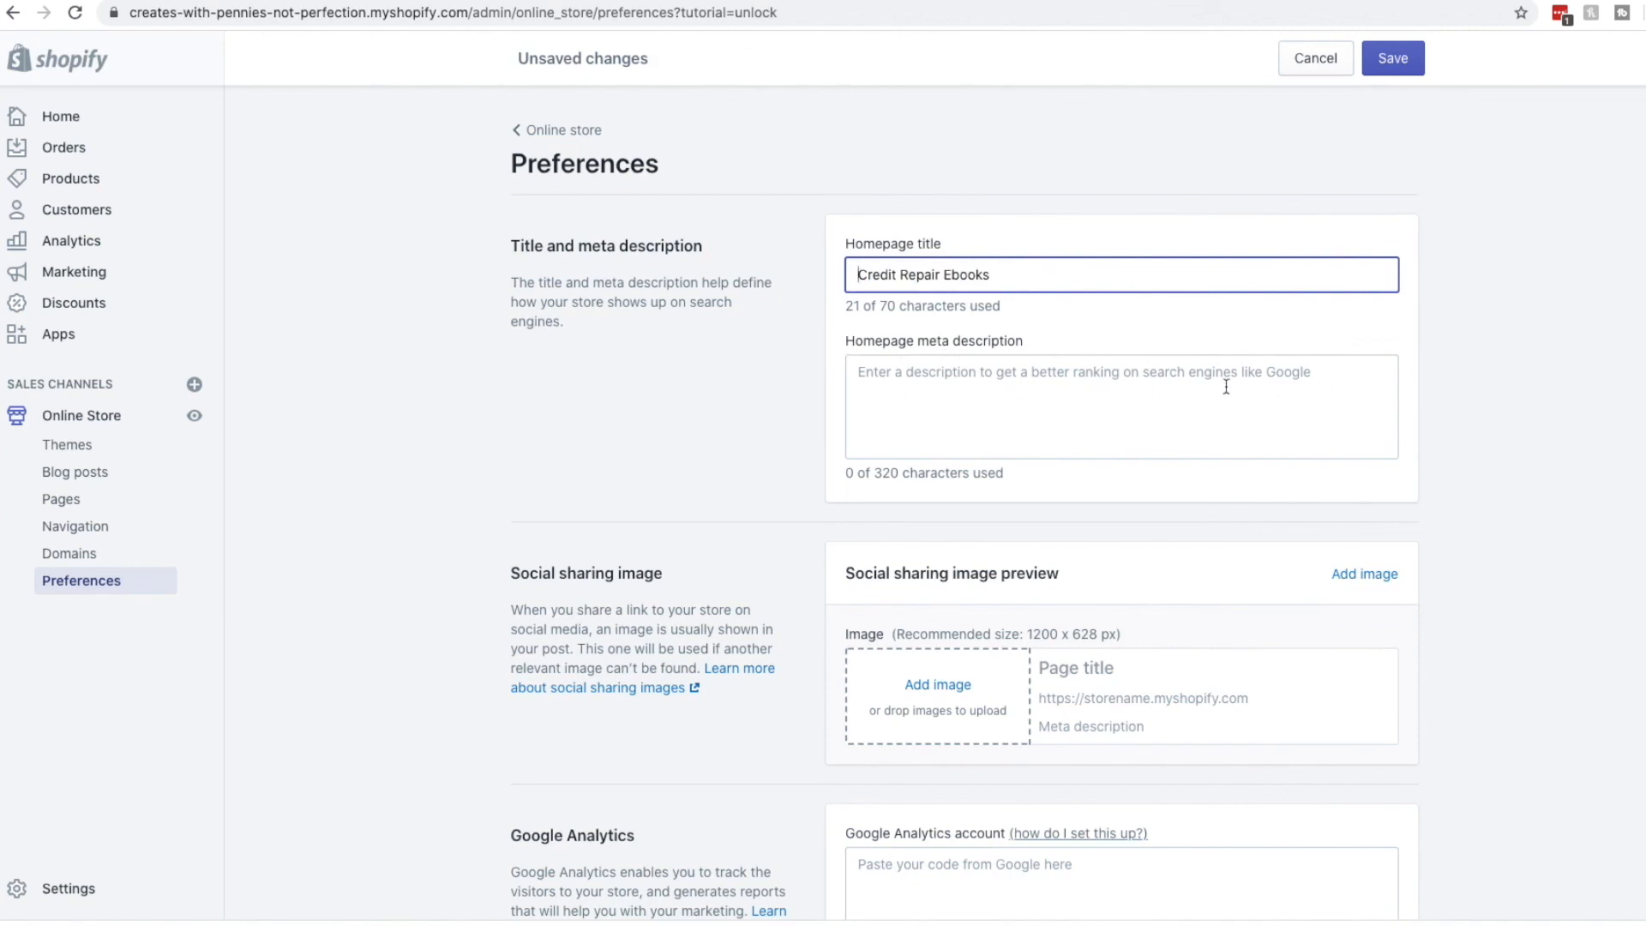
Switch to the Google results for credit repair ebooks, read the descriptions under the listings, and return to the store preferences.
click(1480, 0)
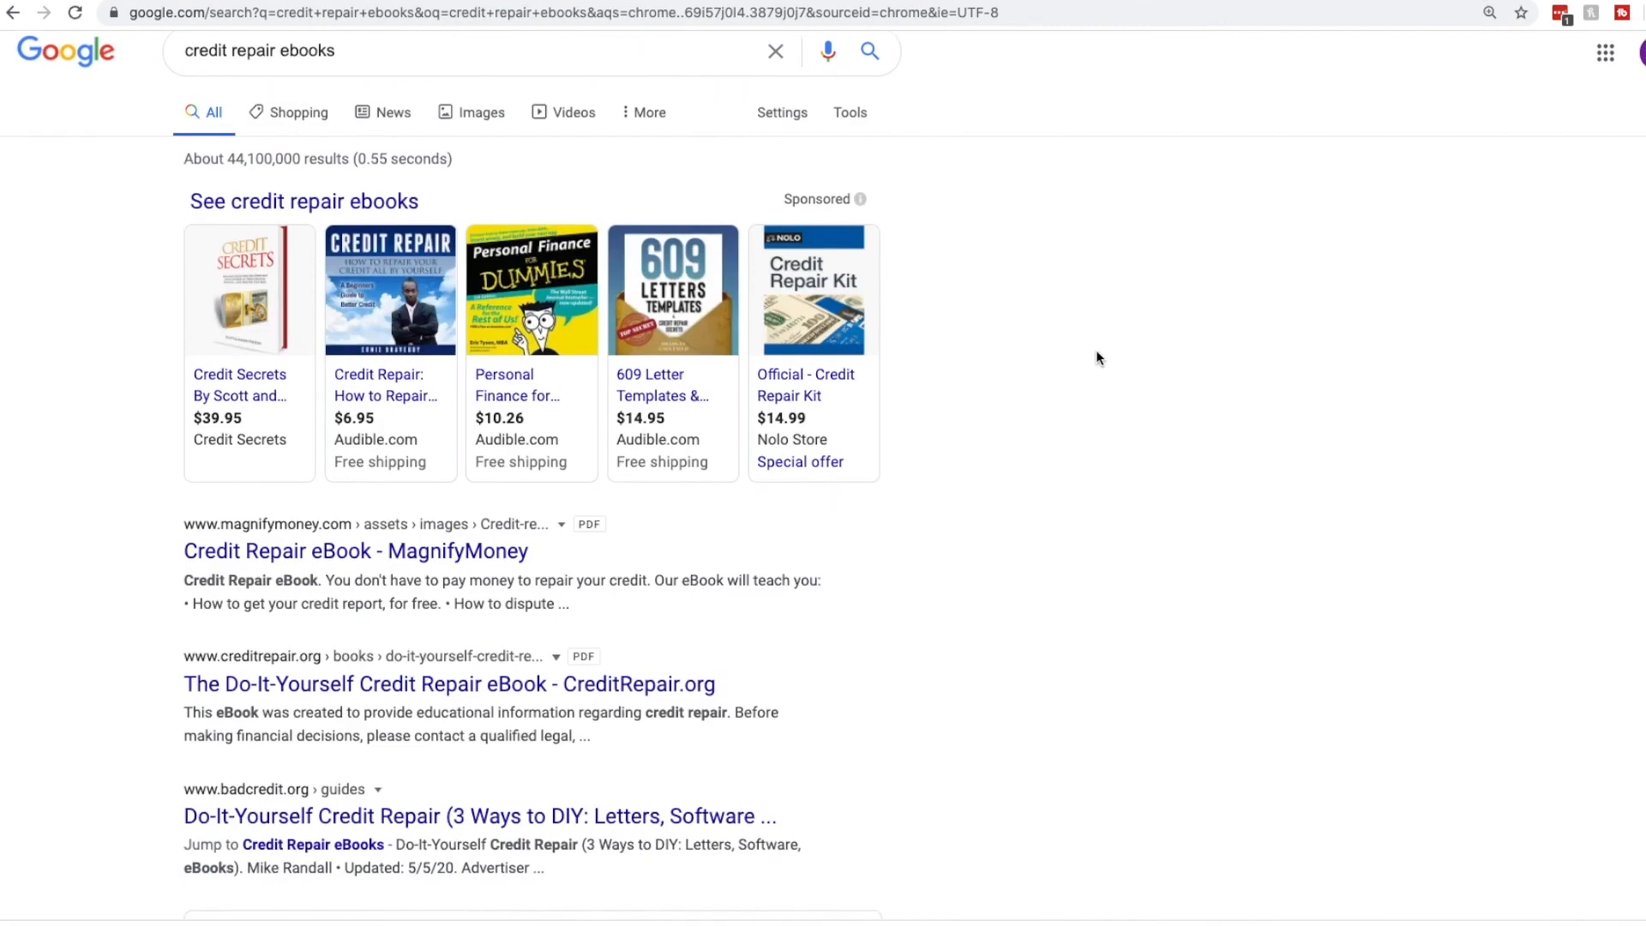
scroll(1096, 350, down, 1)
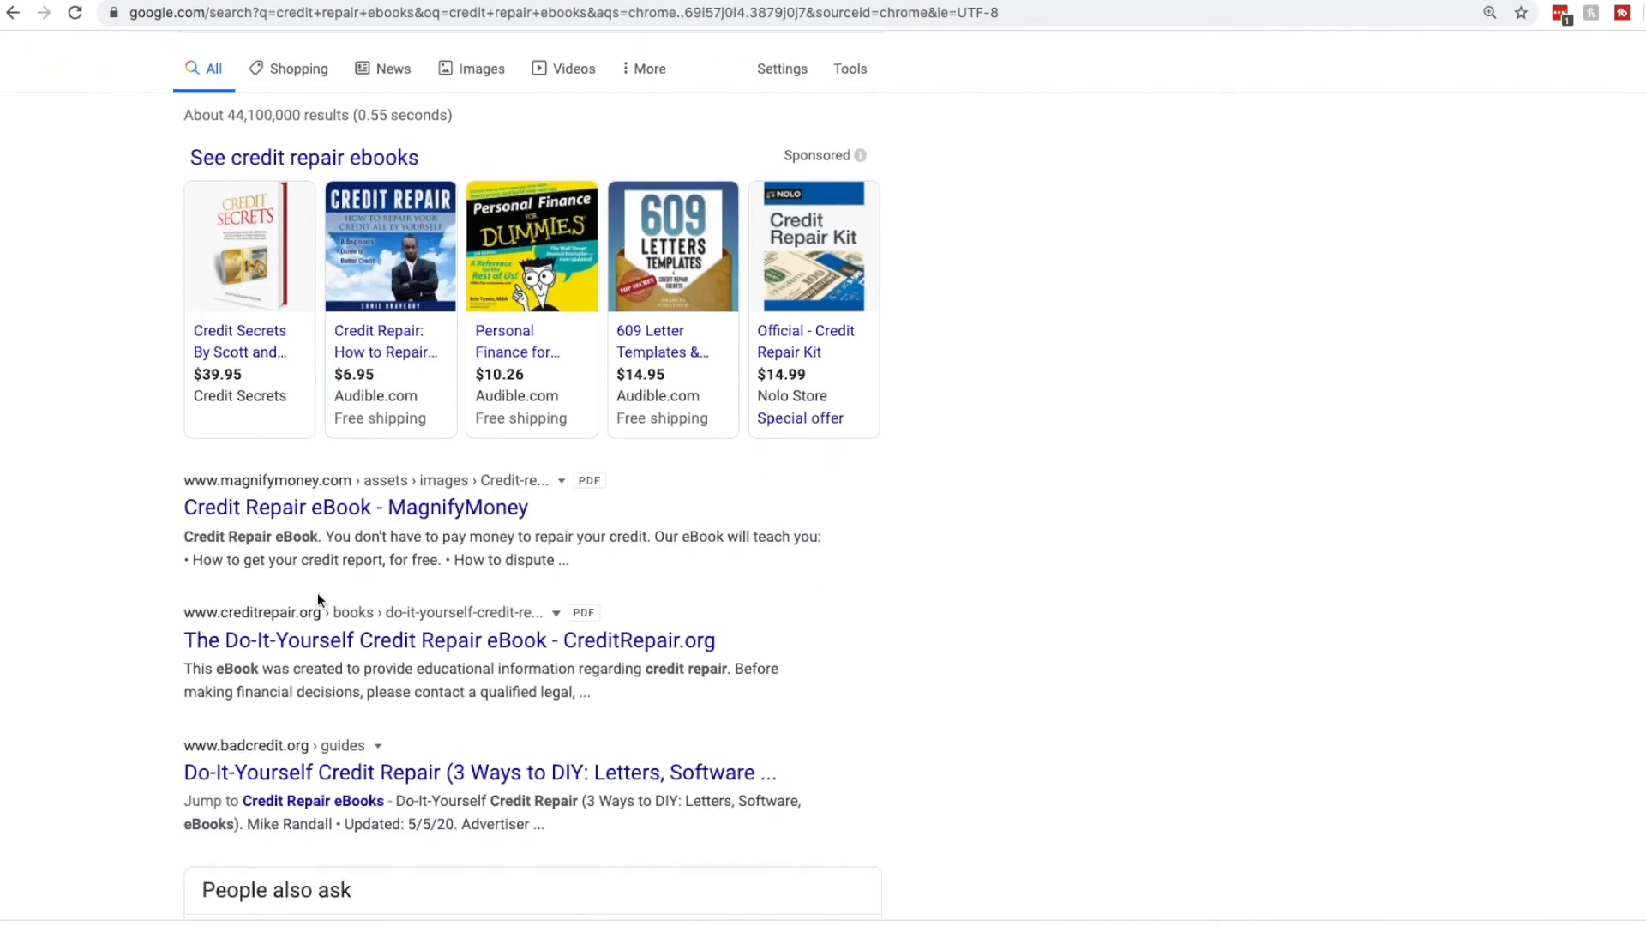
click(360, 507)
drag(183, 533, 636, 590)
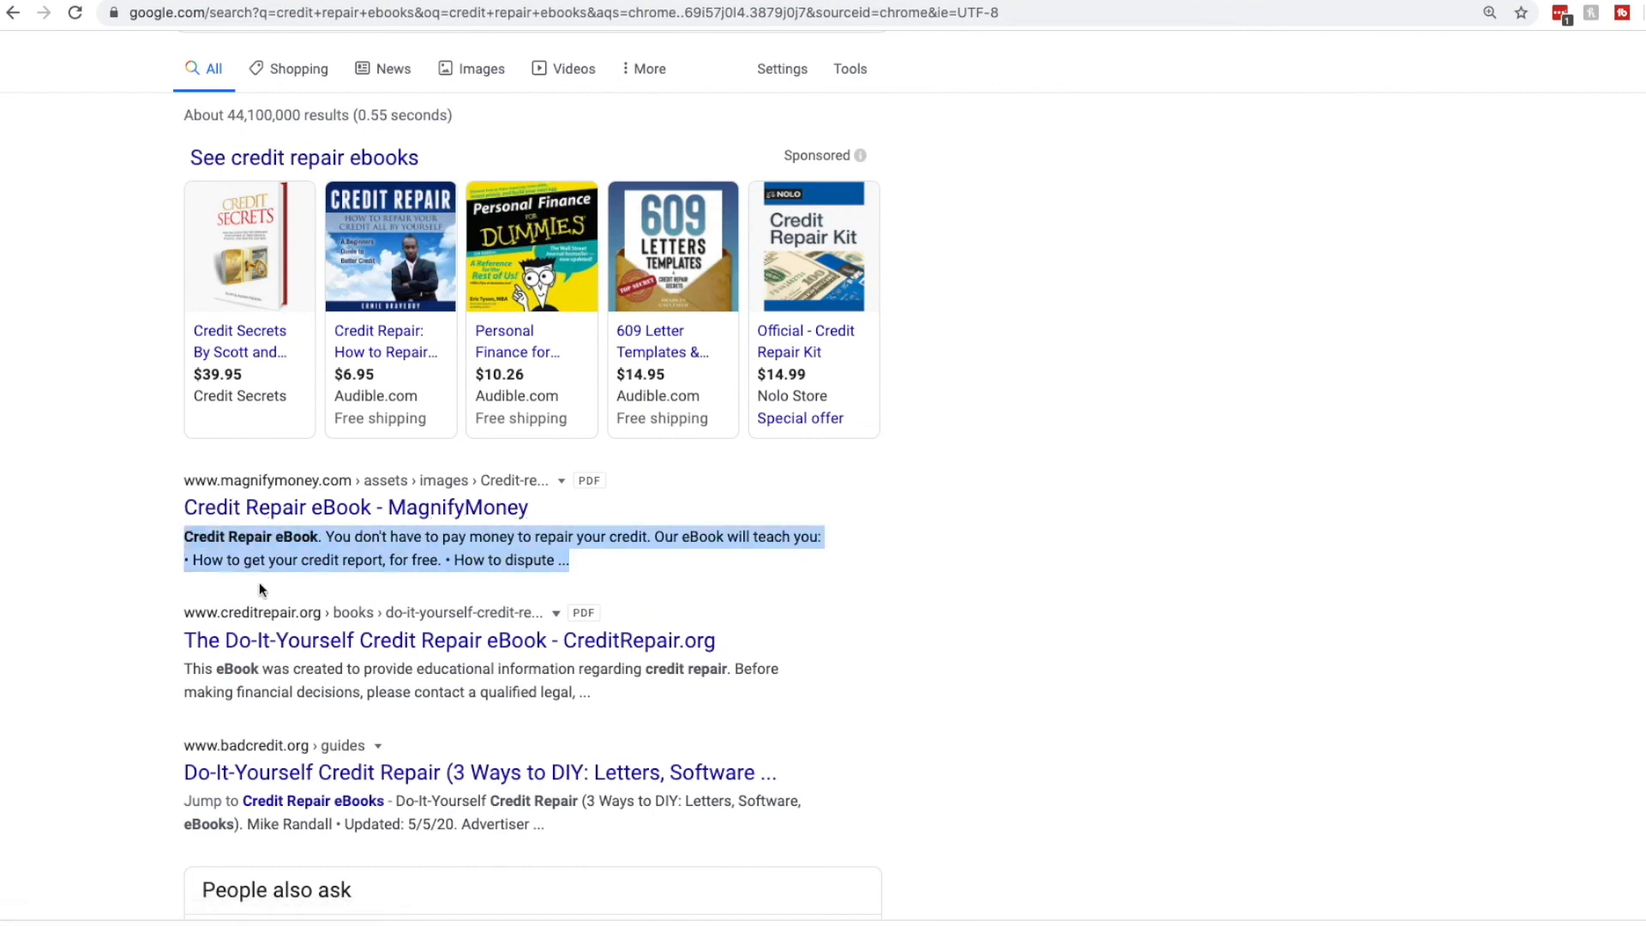
drag(206, 673, 679, 706)
click(679, 706)
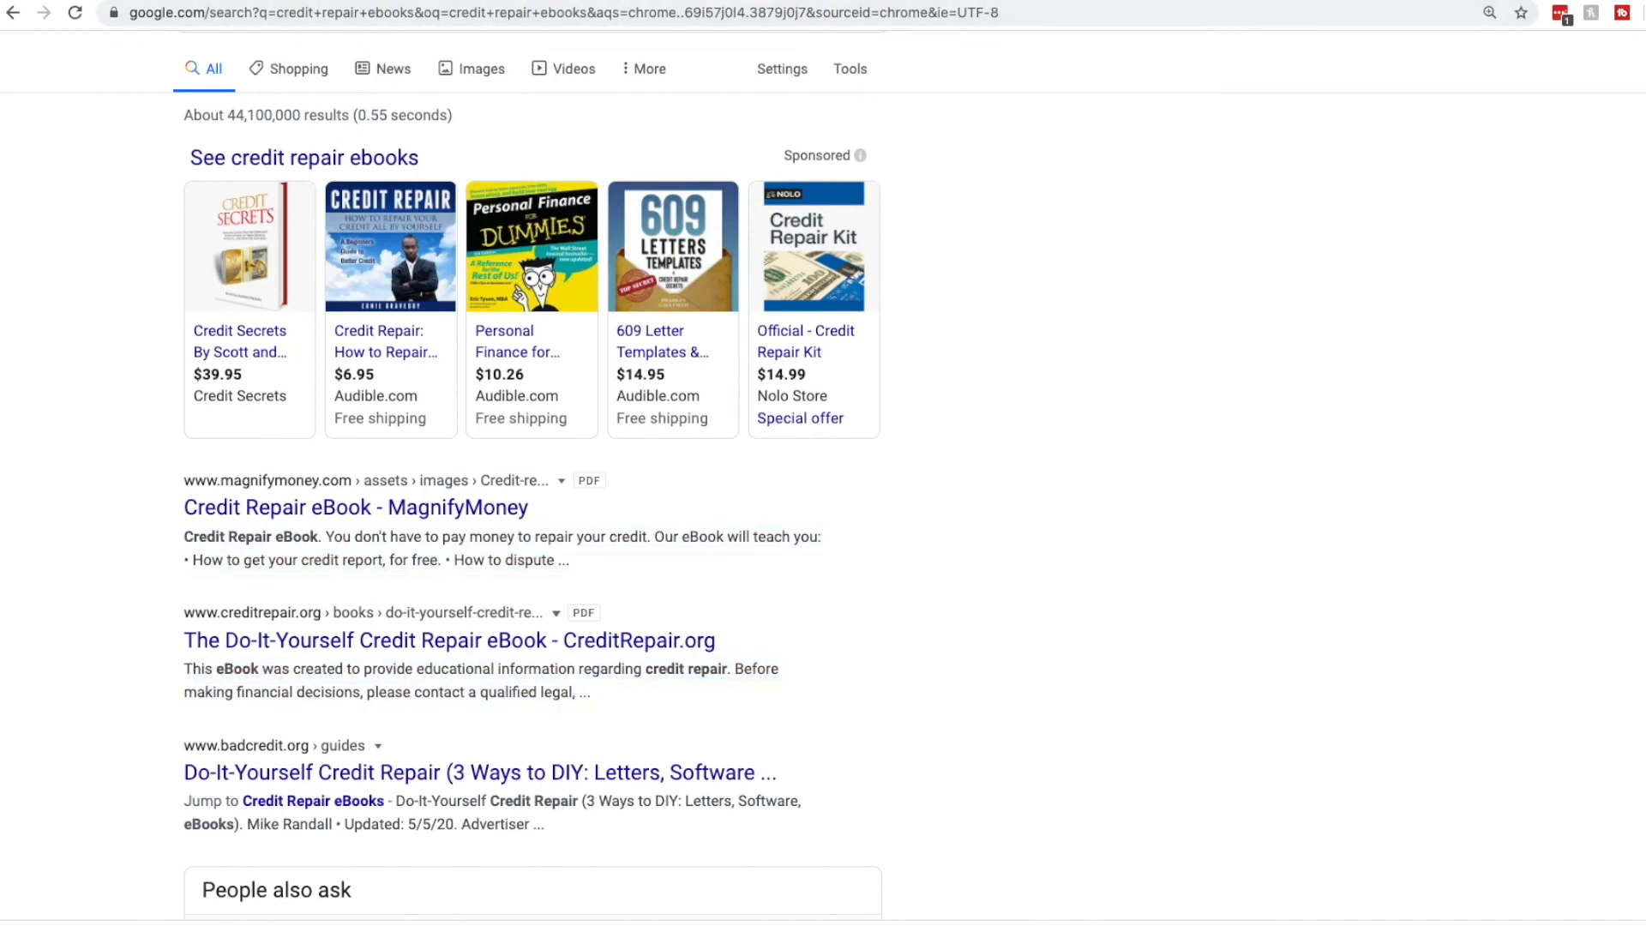
click(810, 0)
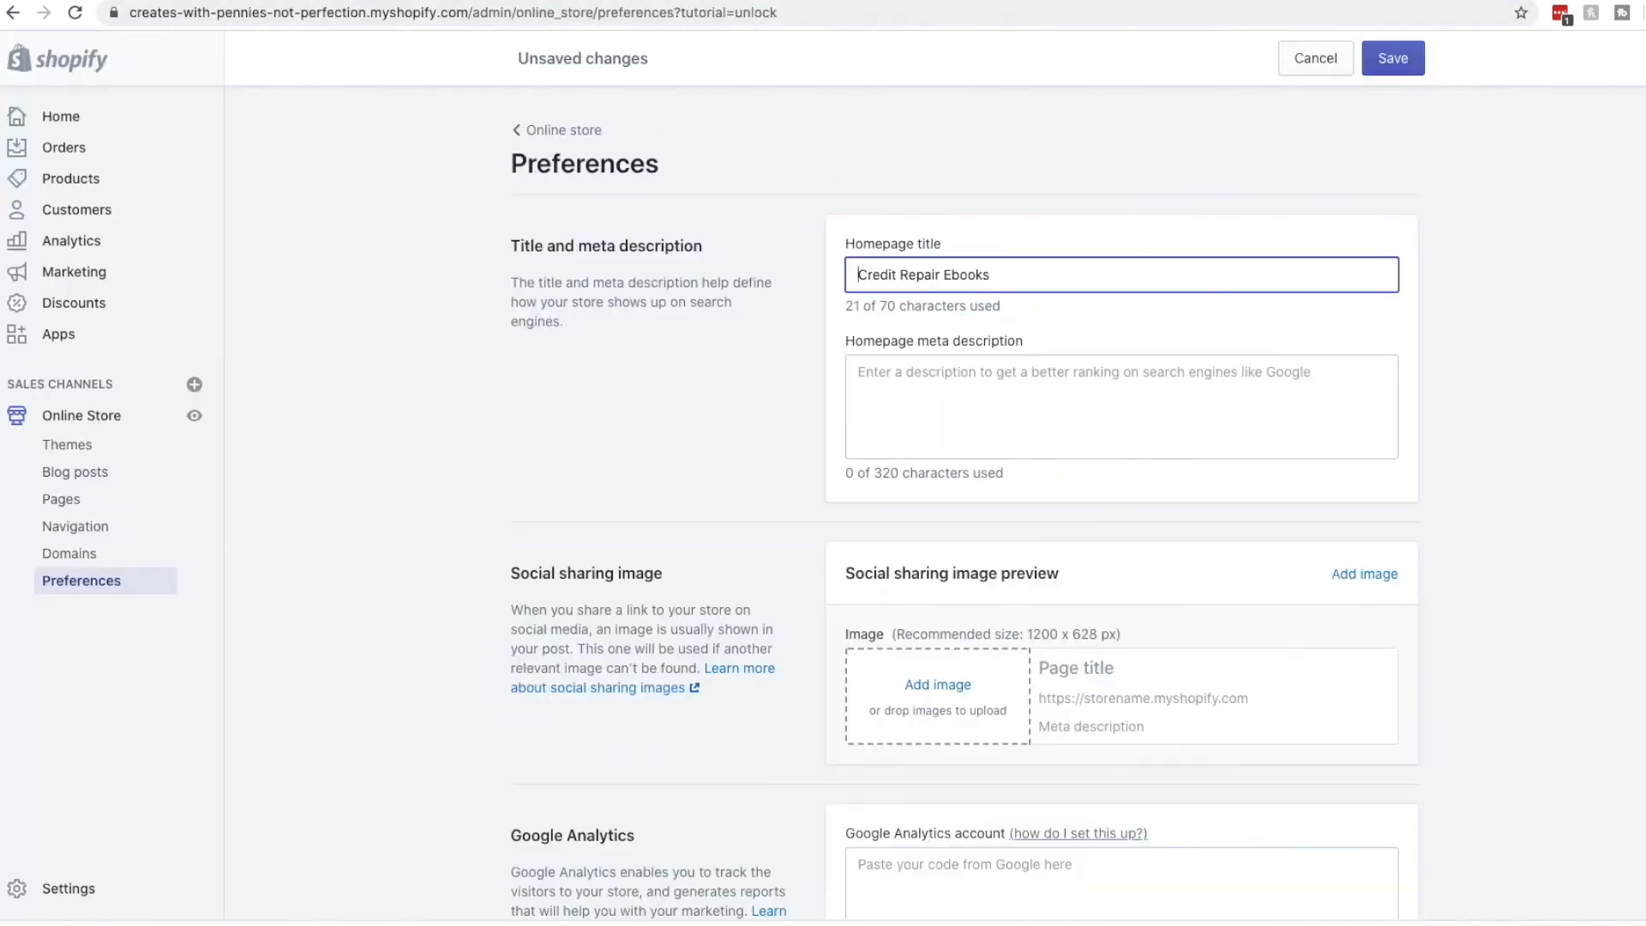
Examine the homepage meta description, social sharing image, Google Analytics and Facebook Pixel settings.
click(934, 375)
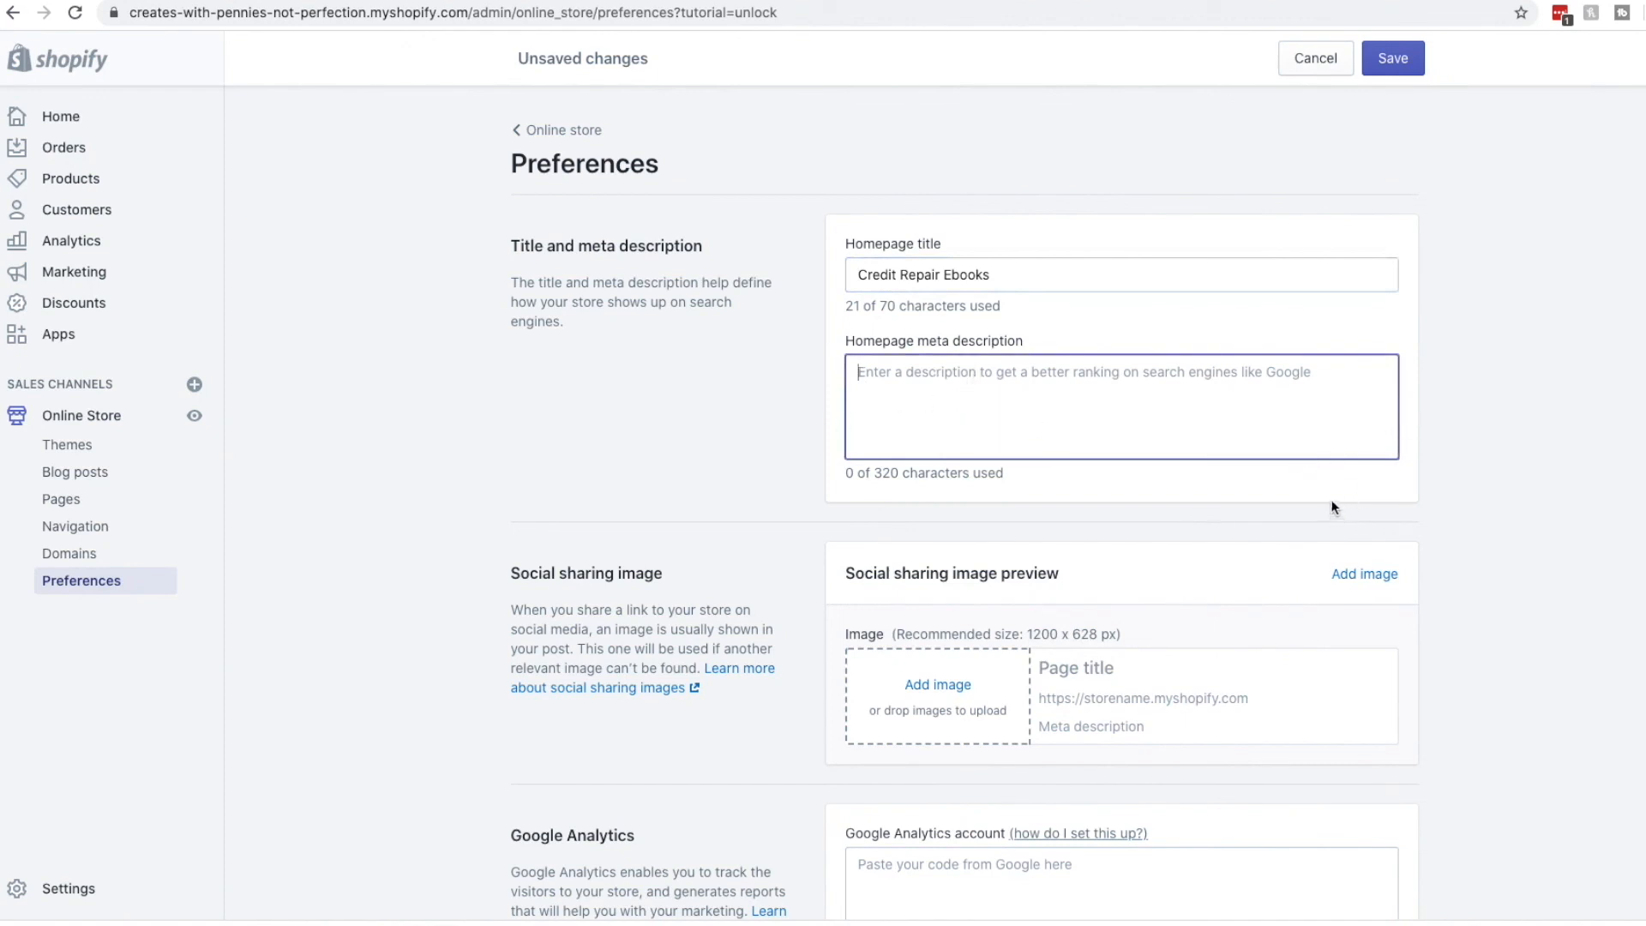
scroll(1184, 258, down, 5)
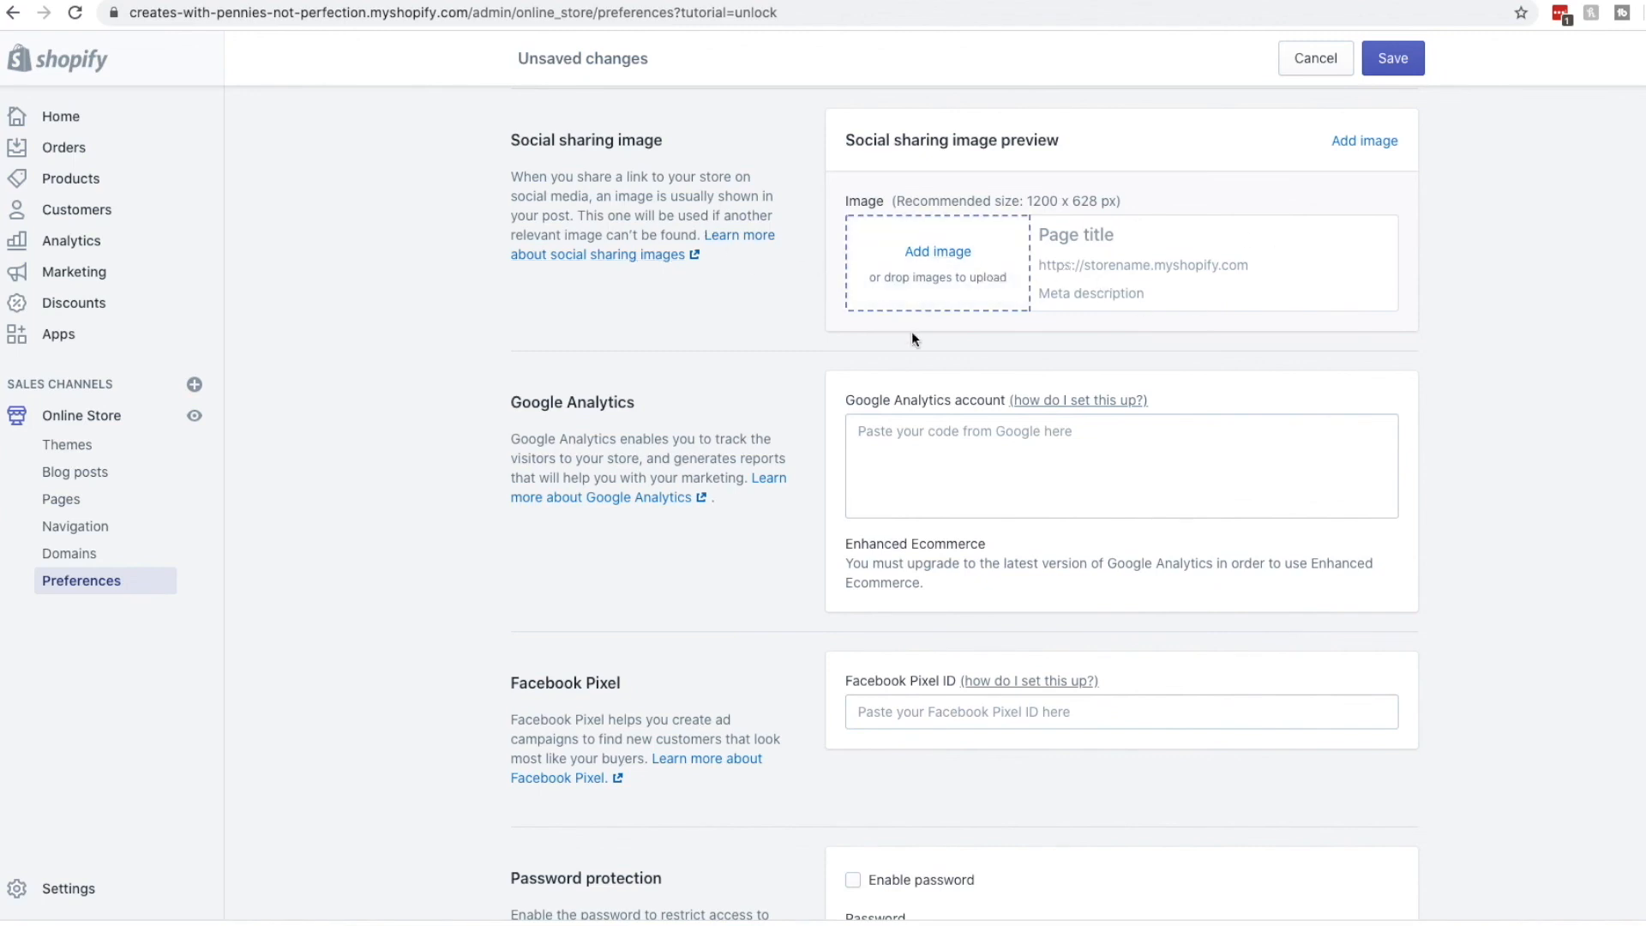
scroll(913, 335, down, 2)
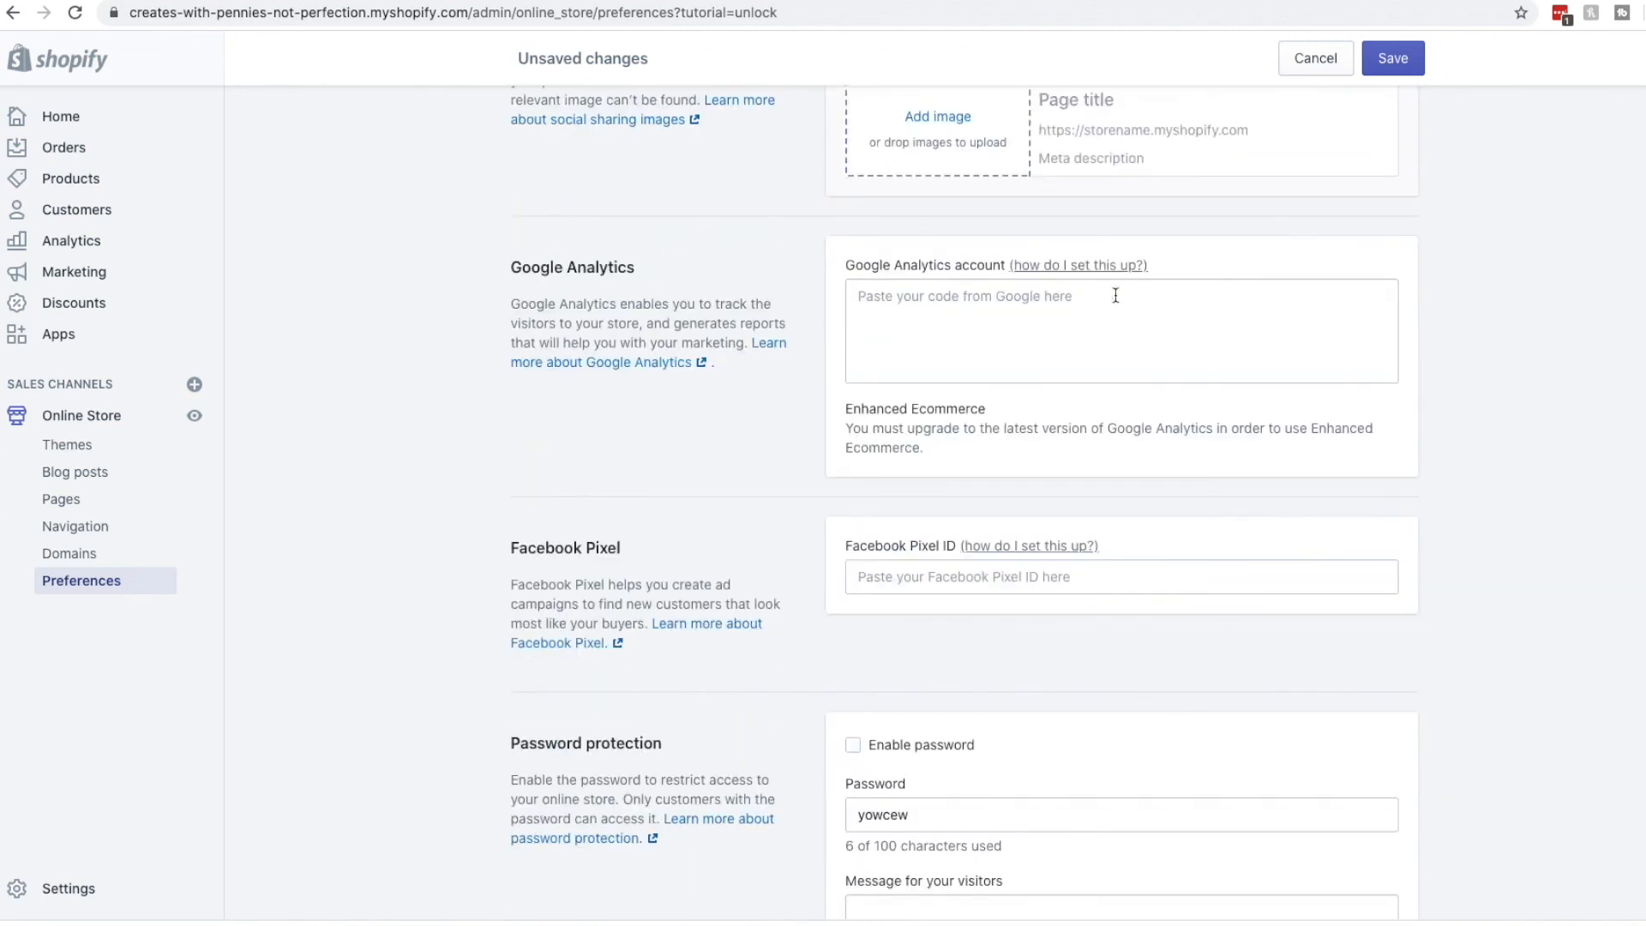
click(958, 310)
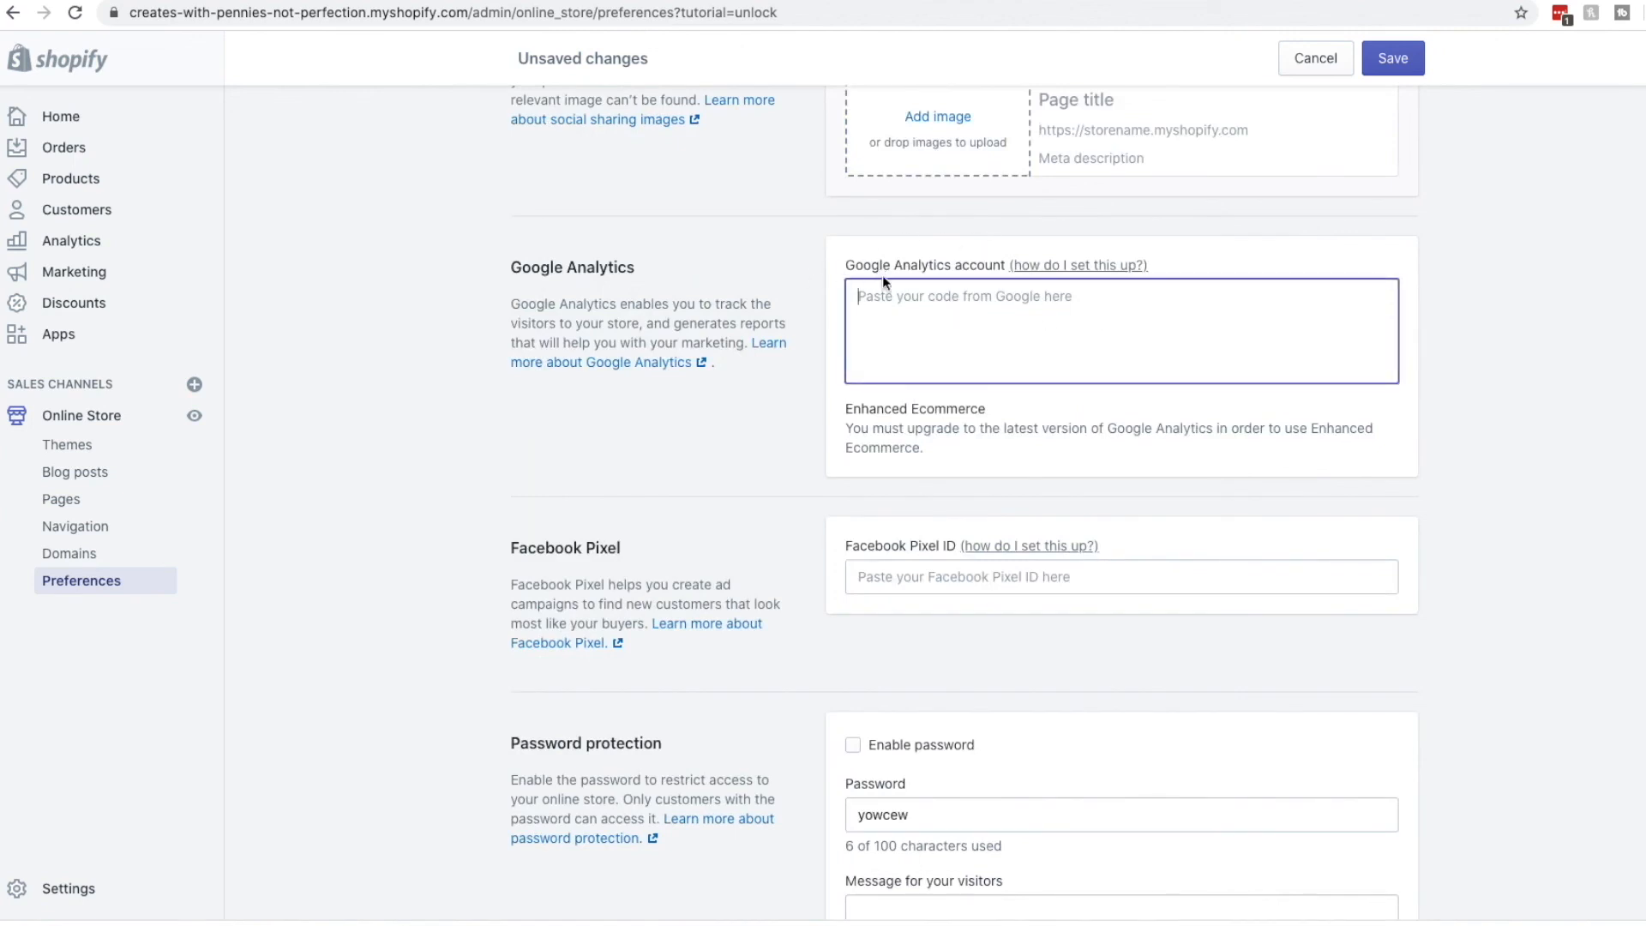
scroll(948, 411, down, 1)
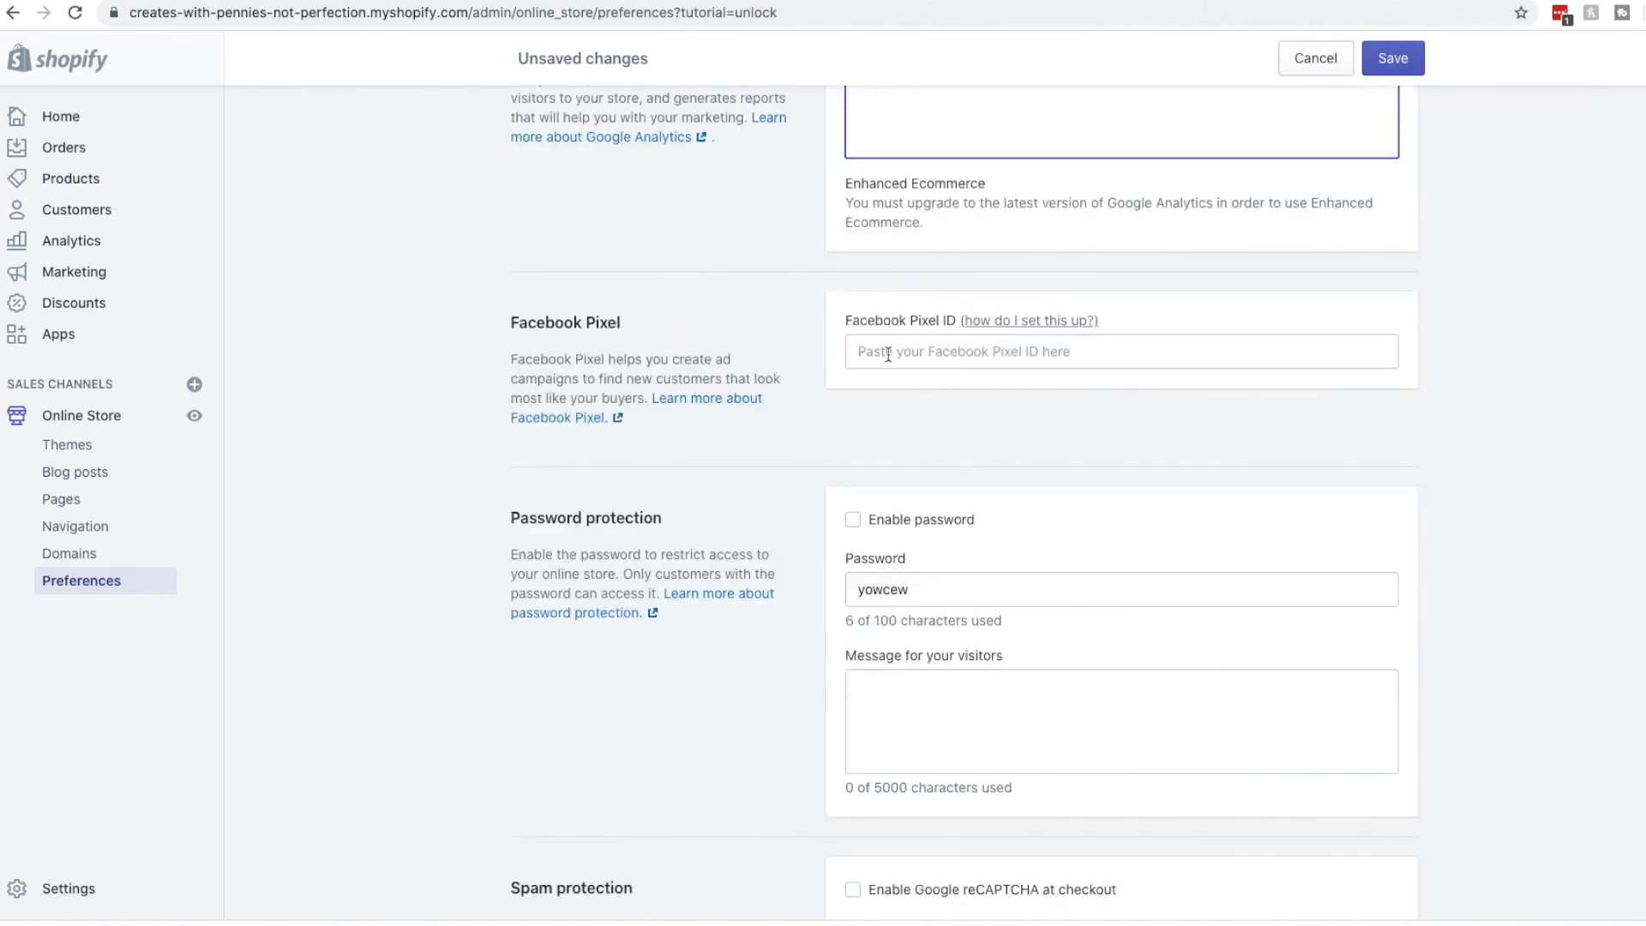
click(917, 343)
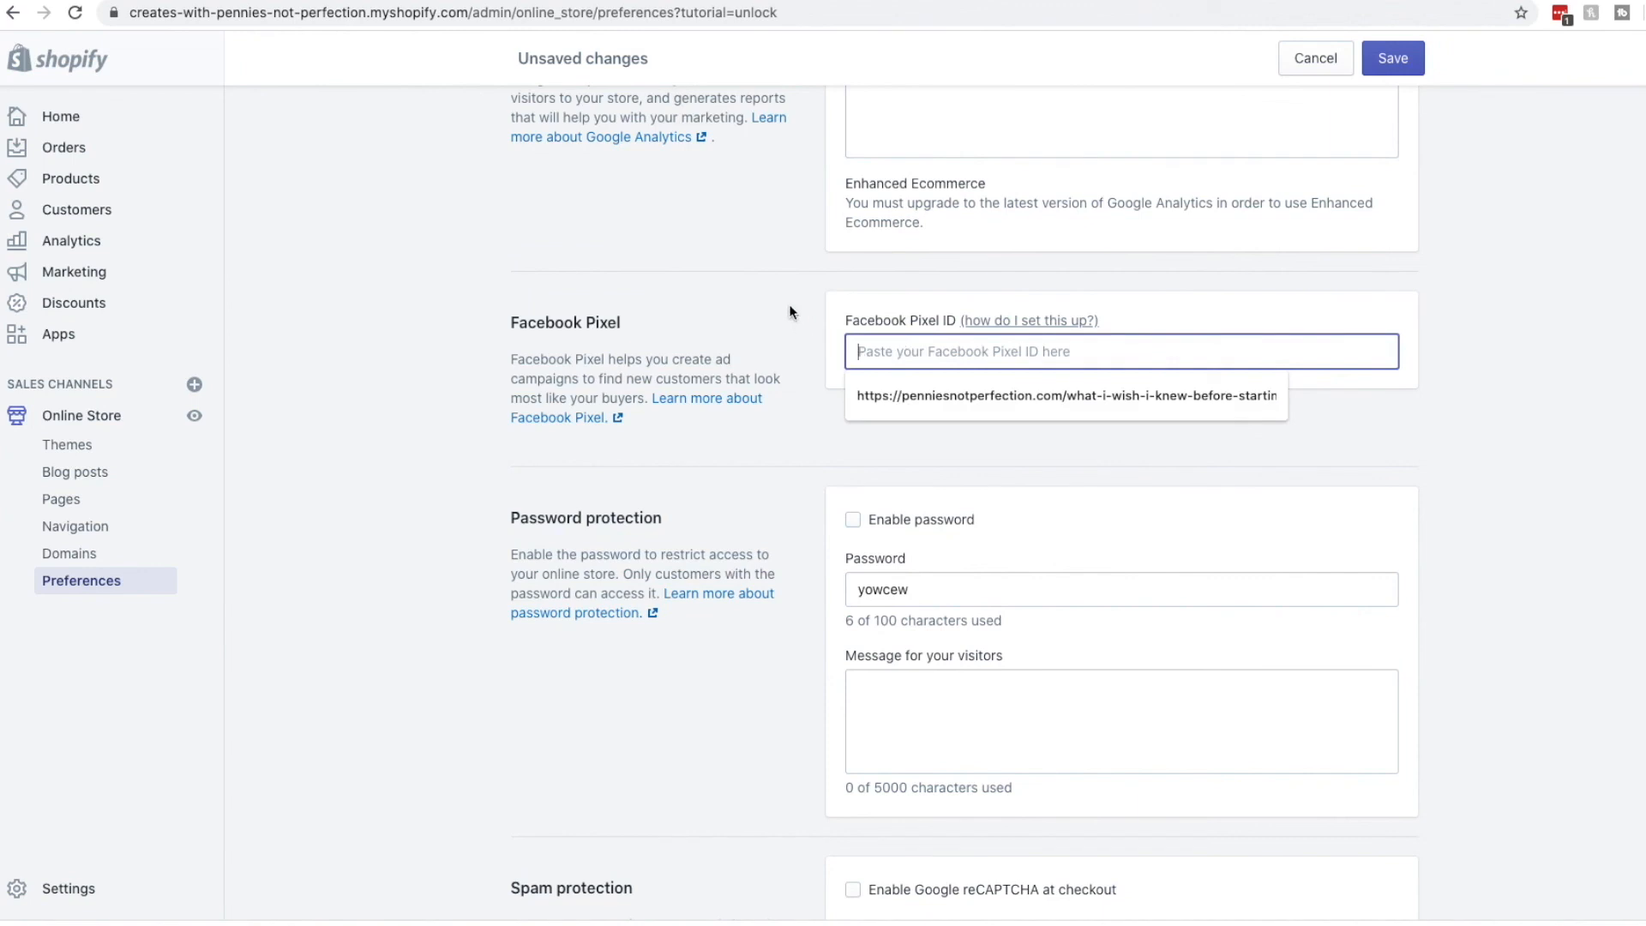
click(1018, 415)
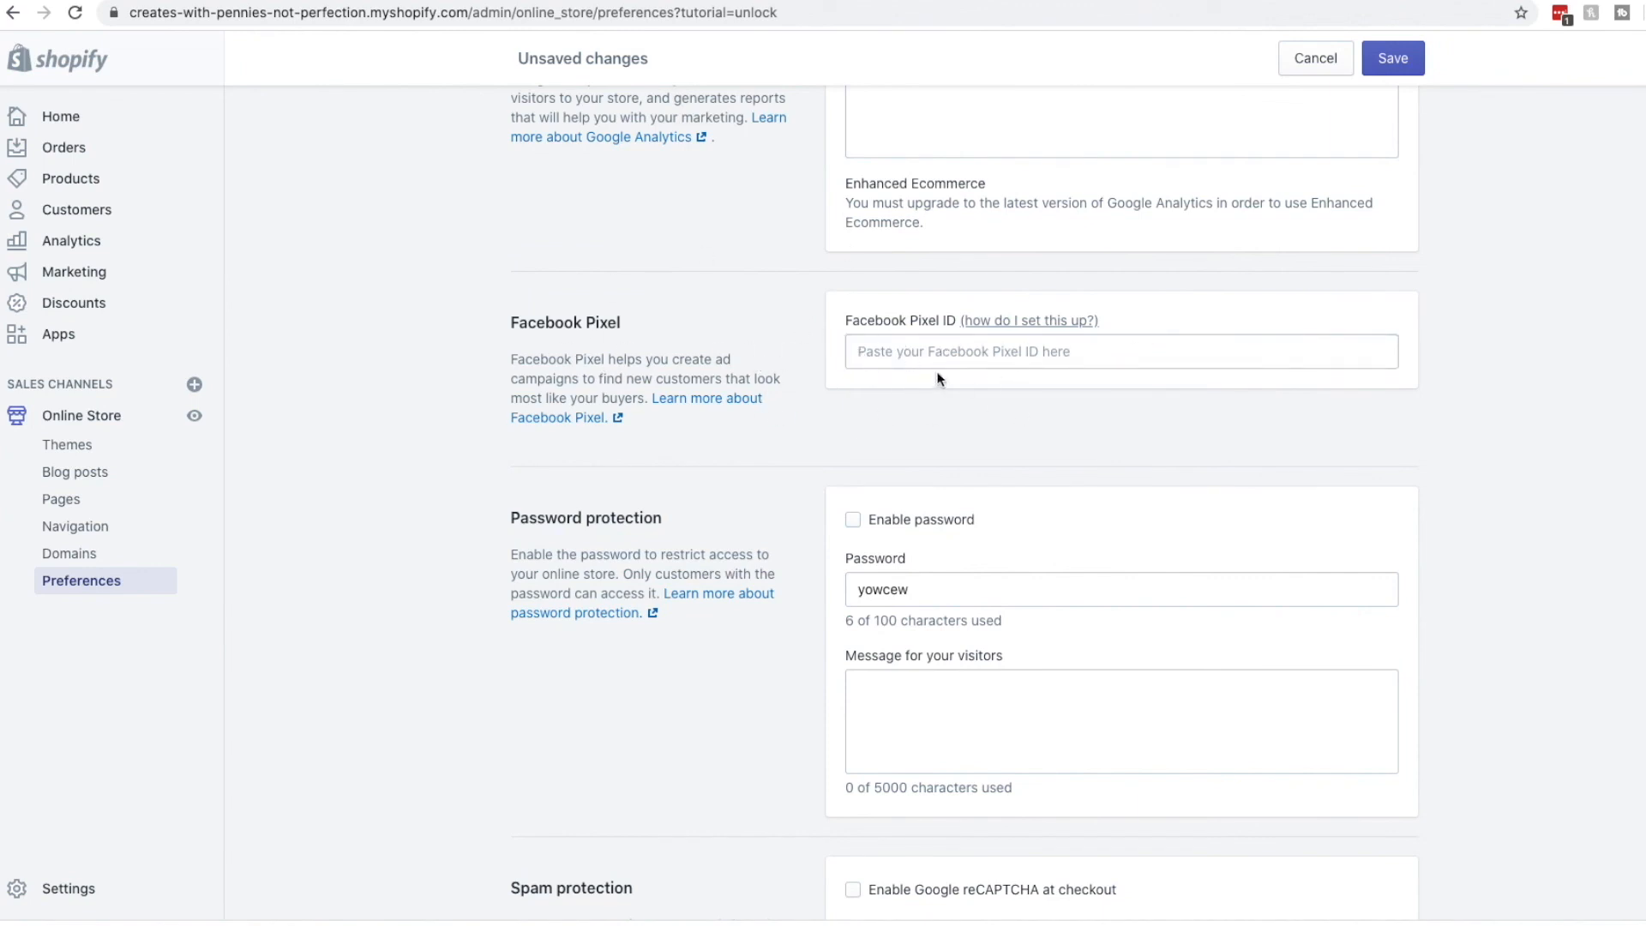
Clear the storefront password in the password protection settings and leave the password requirement switched off.
scroll(942, 409, down, 3)
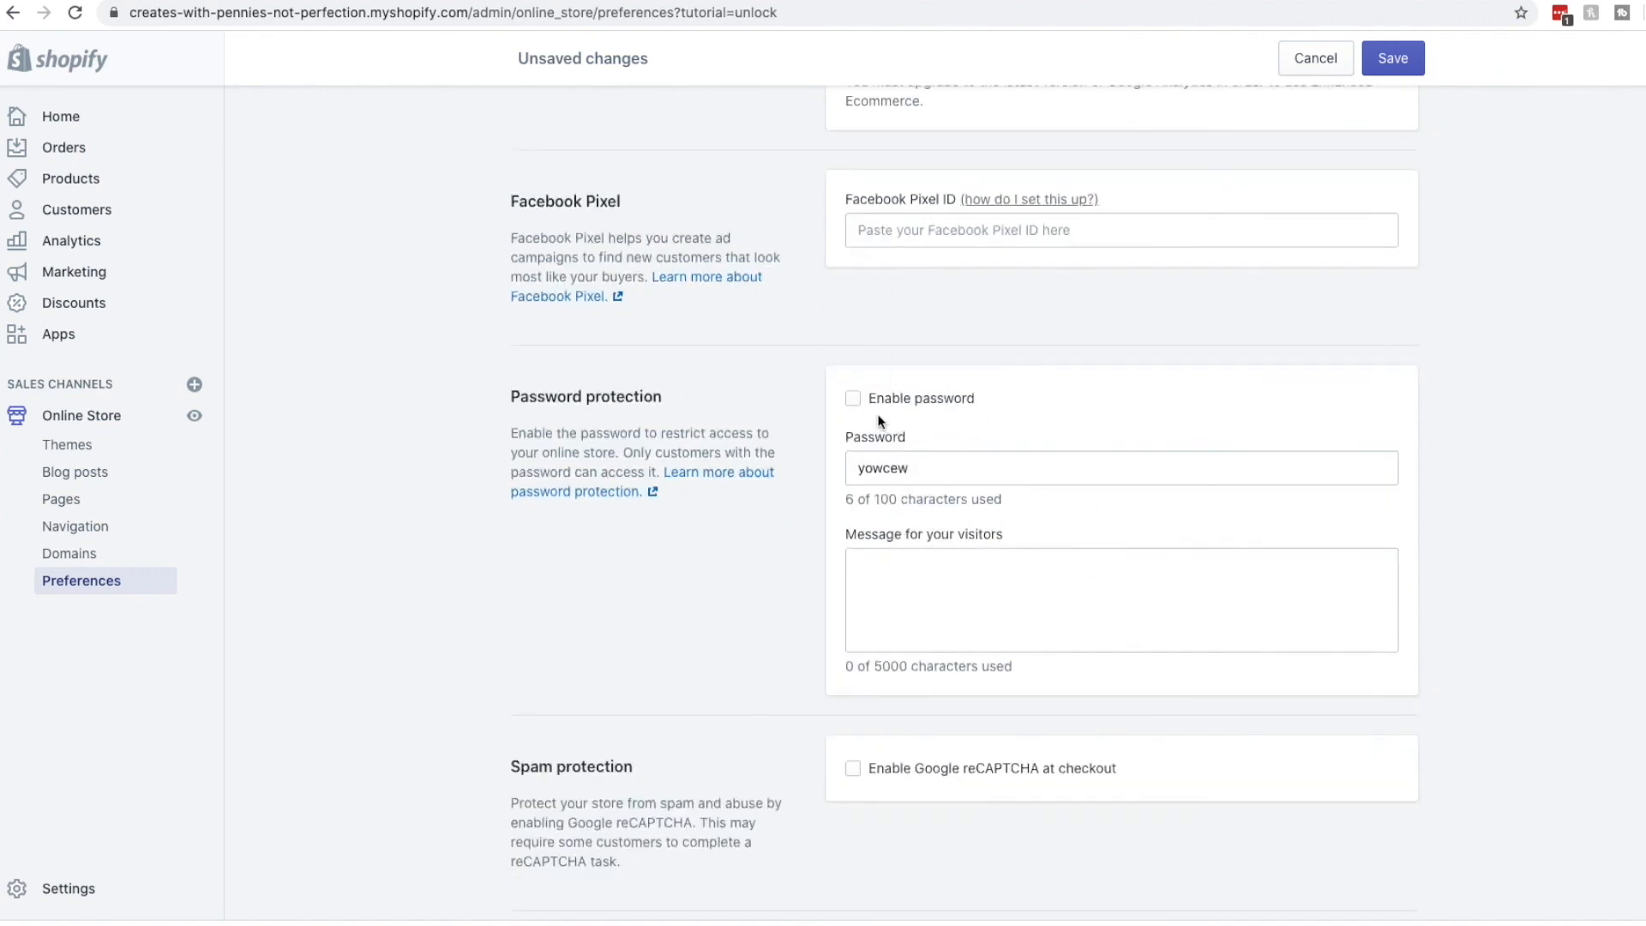
click(854, 400)
click(854, 399)
drag(973, 470, 777, 467)
key(BackSpace)
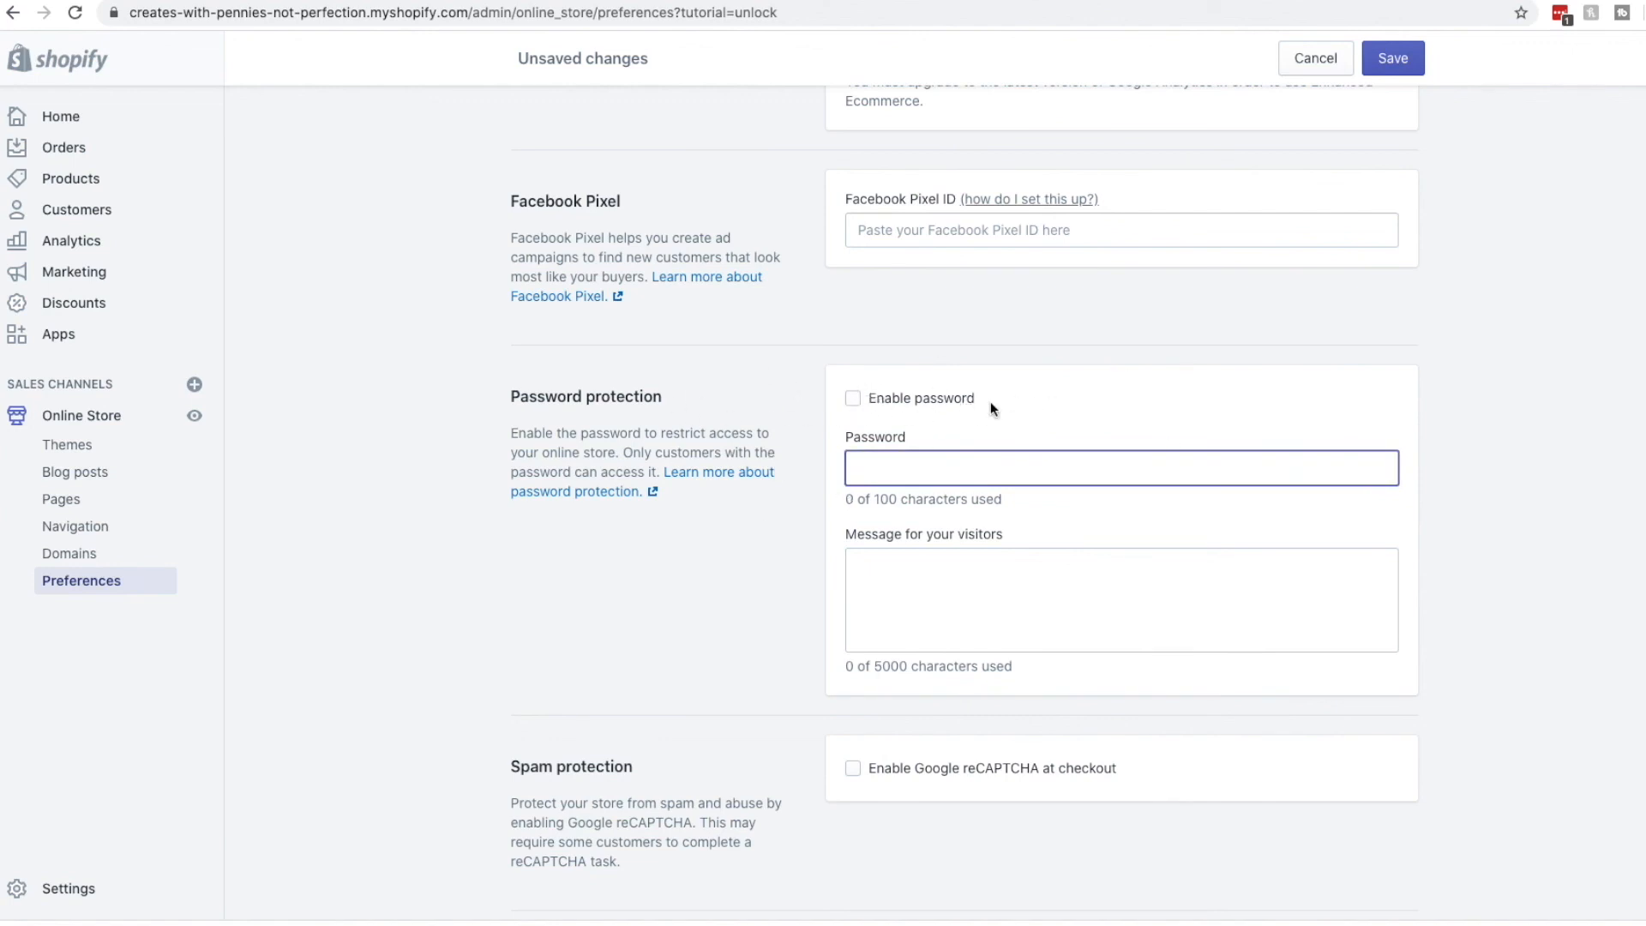
Try switching Google reCAPTCHA at checkout on and off in the spam protection settings, and return to the homepage title section.
scroll(992, 453, down, 2)
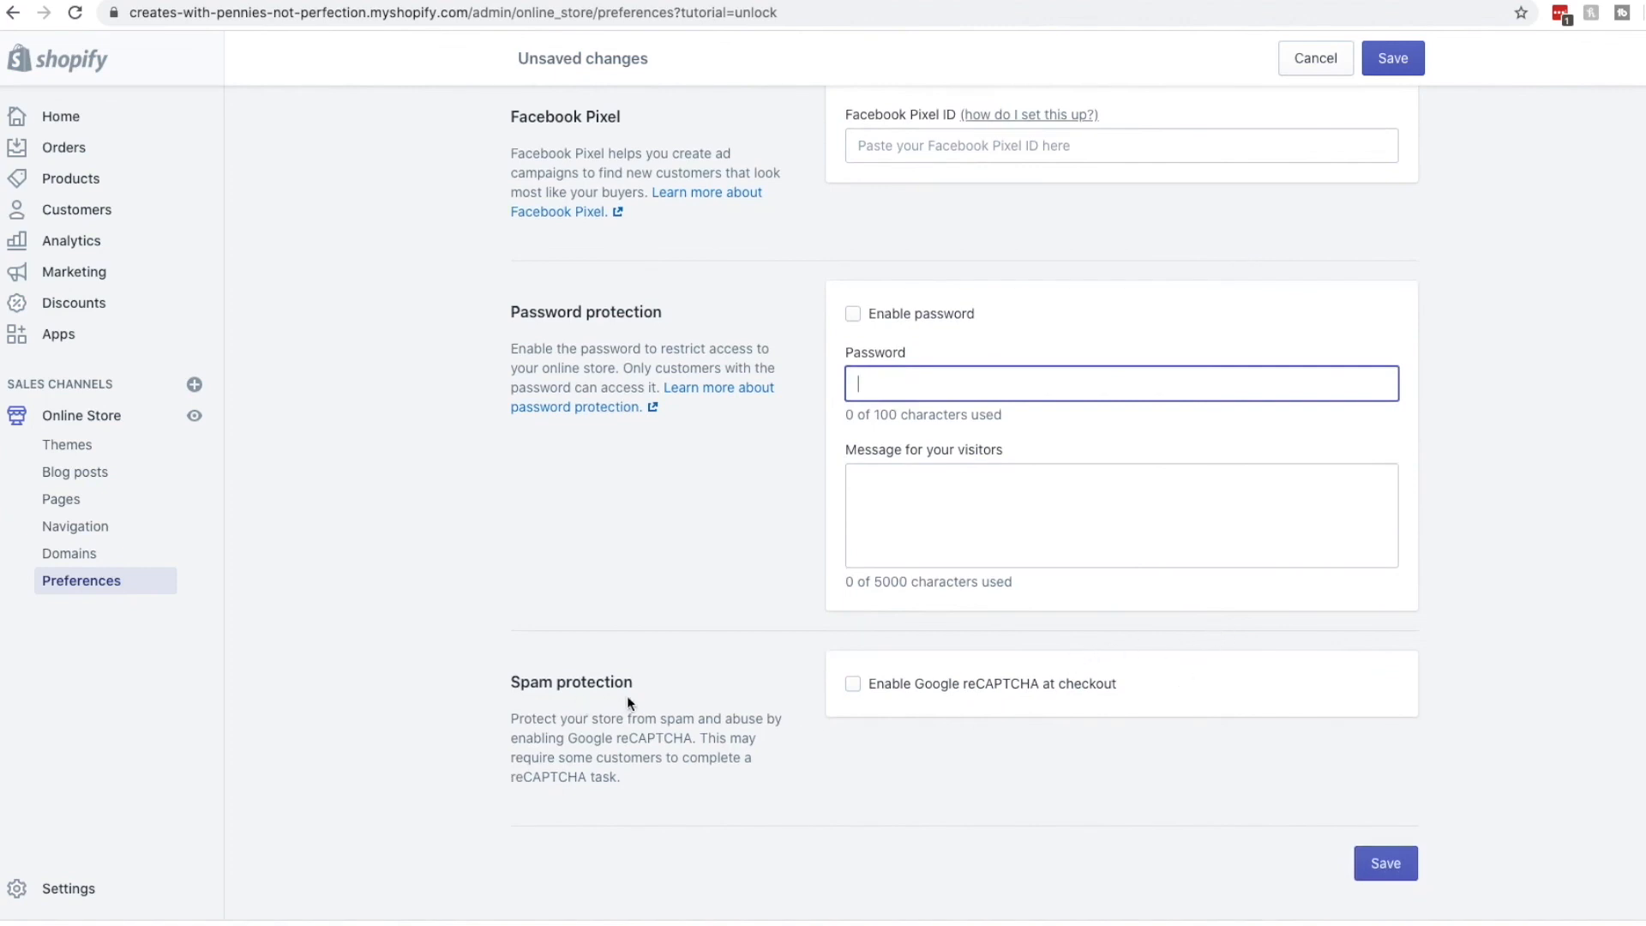
click(899, 686)
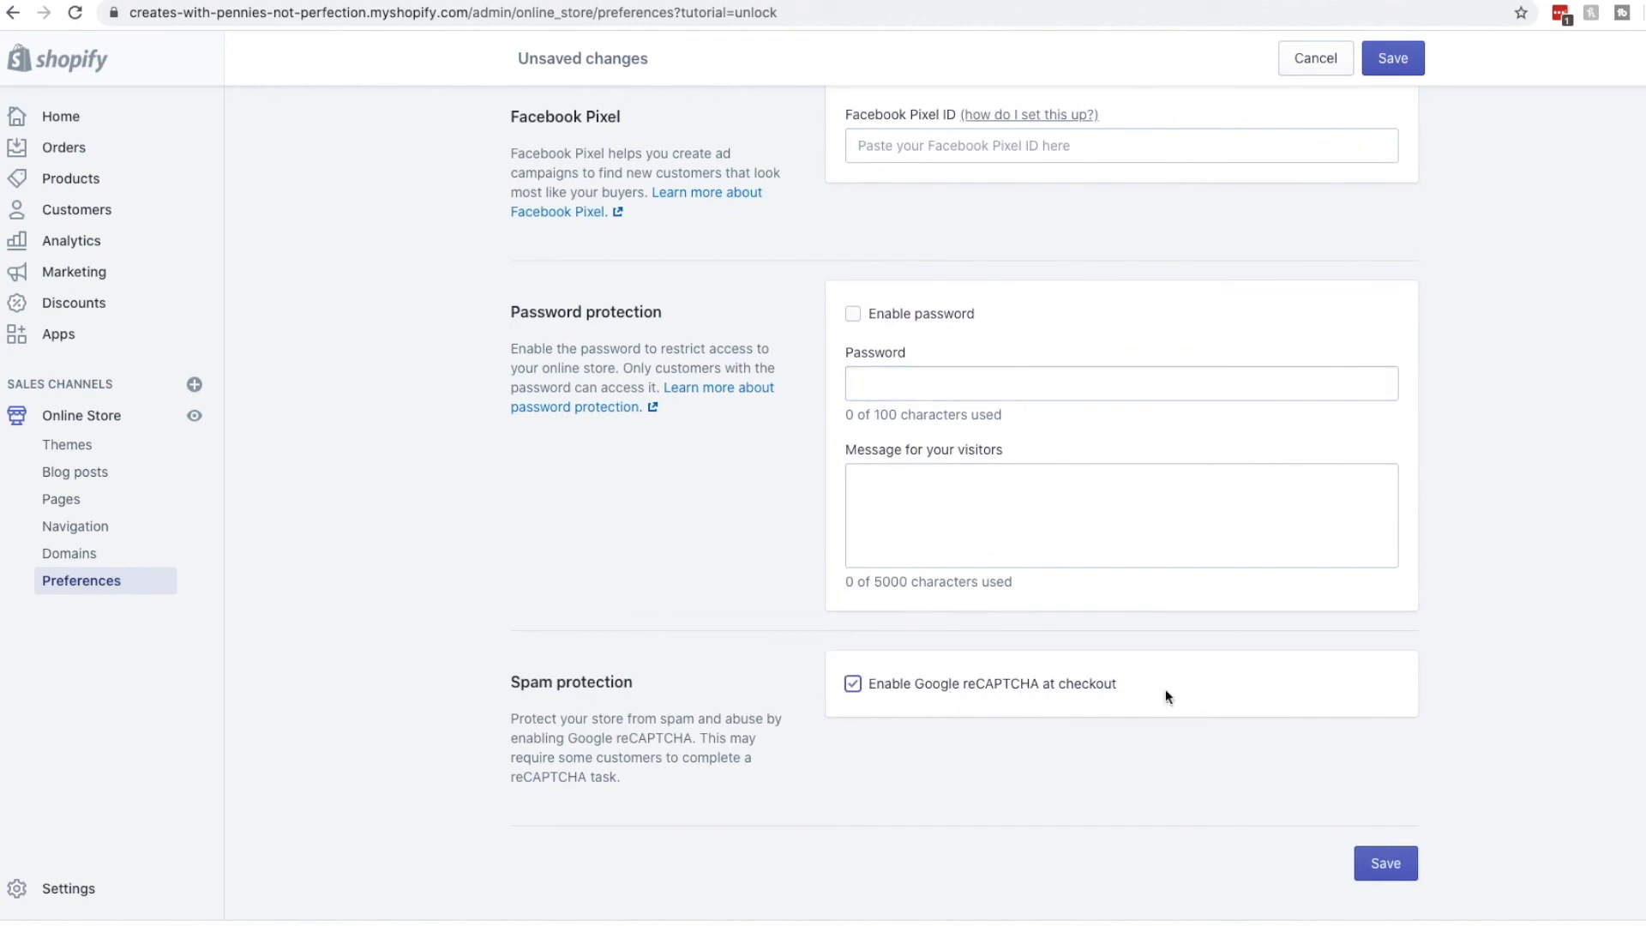
click(896, 686)
click(901, 691)
click(901, 691)
scroll(901, 691, up, 10)
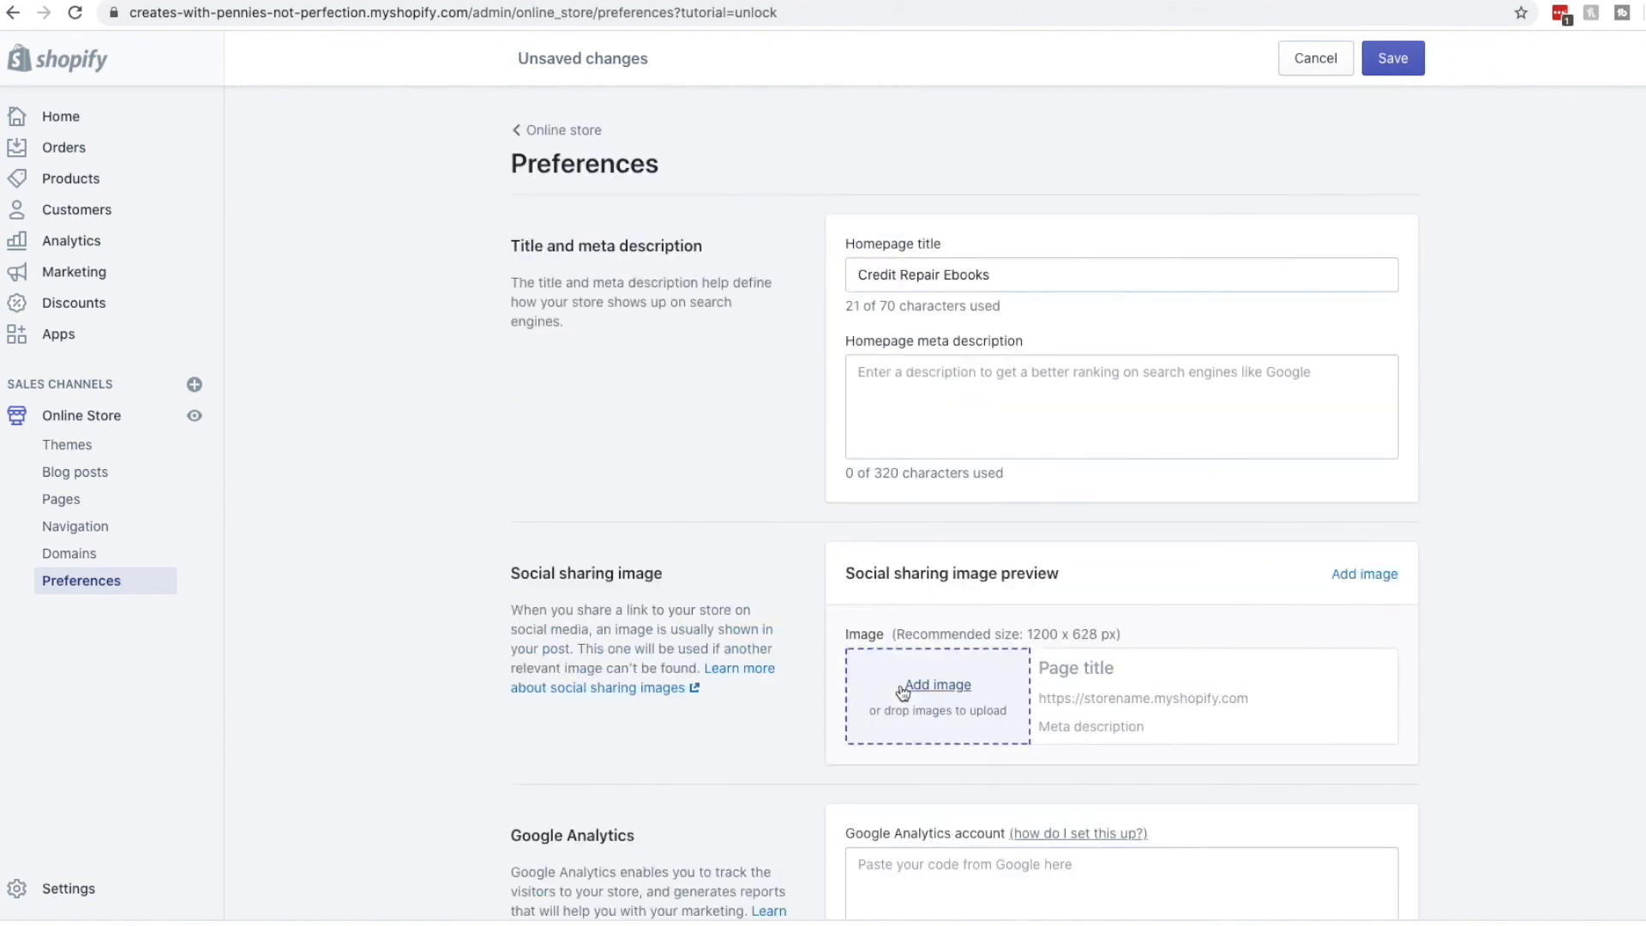
Save the online store preferences, look over the saved settings, and return to the store's themes overview.
click(1397, 60)
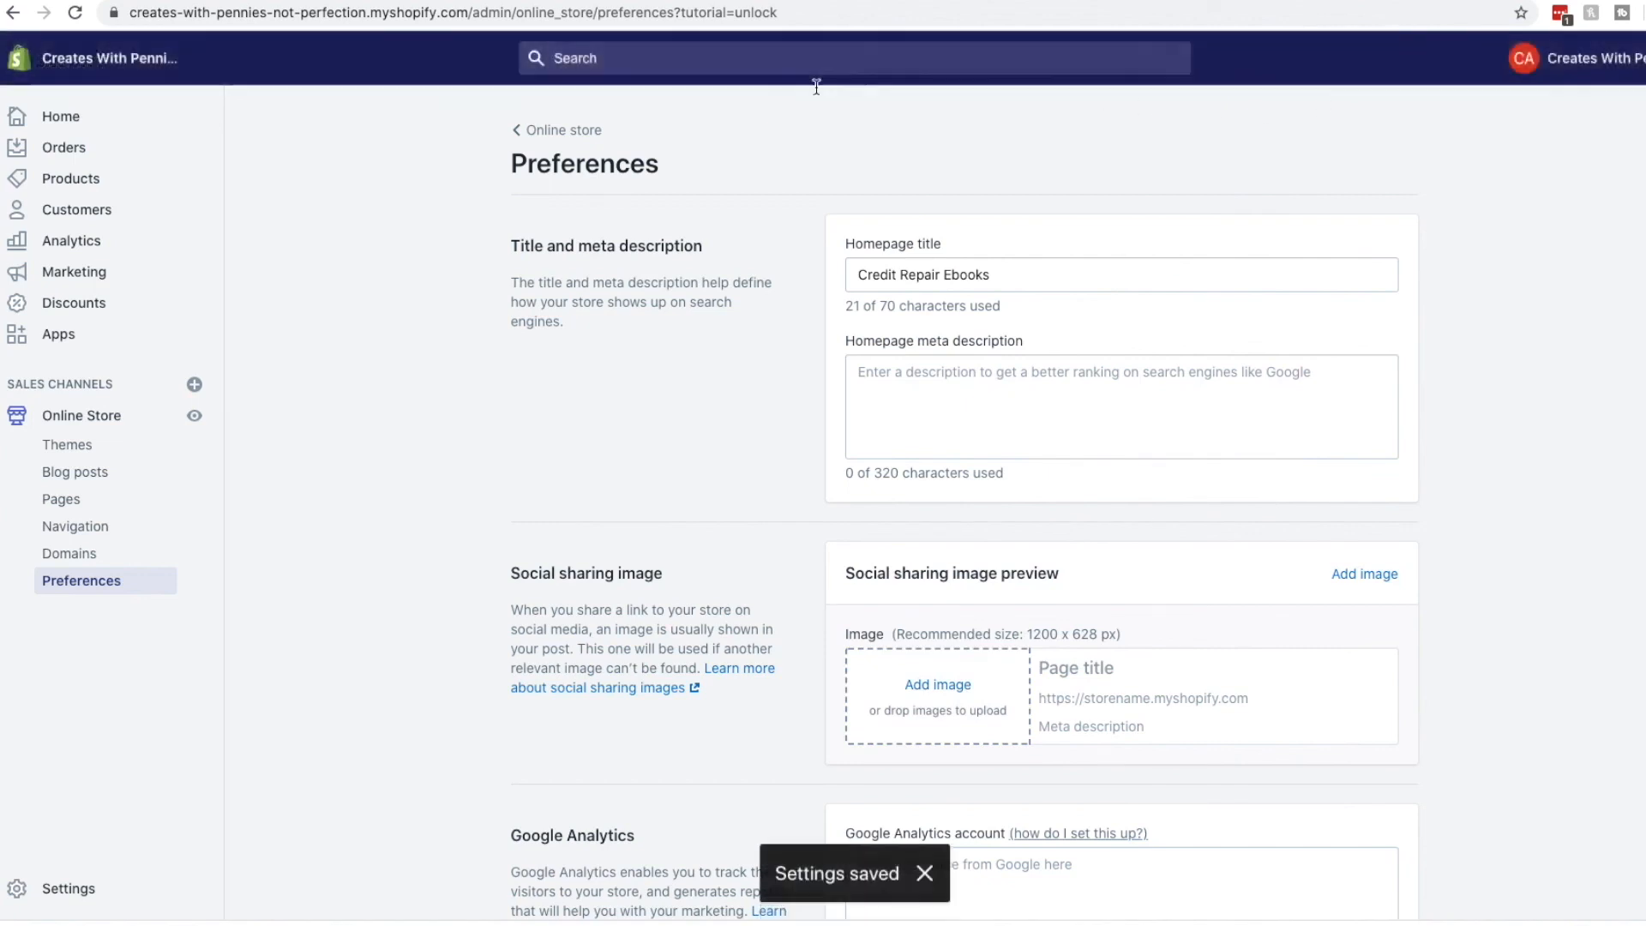
scroll(923, 528, down, 15)
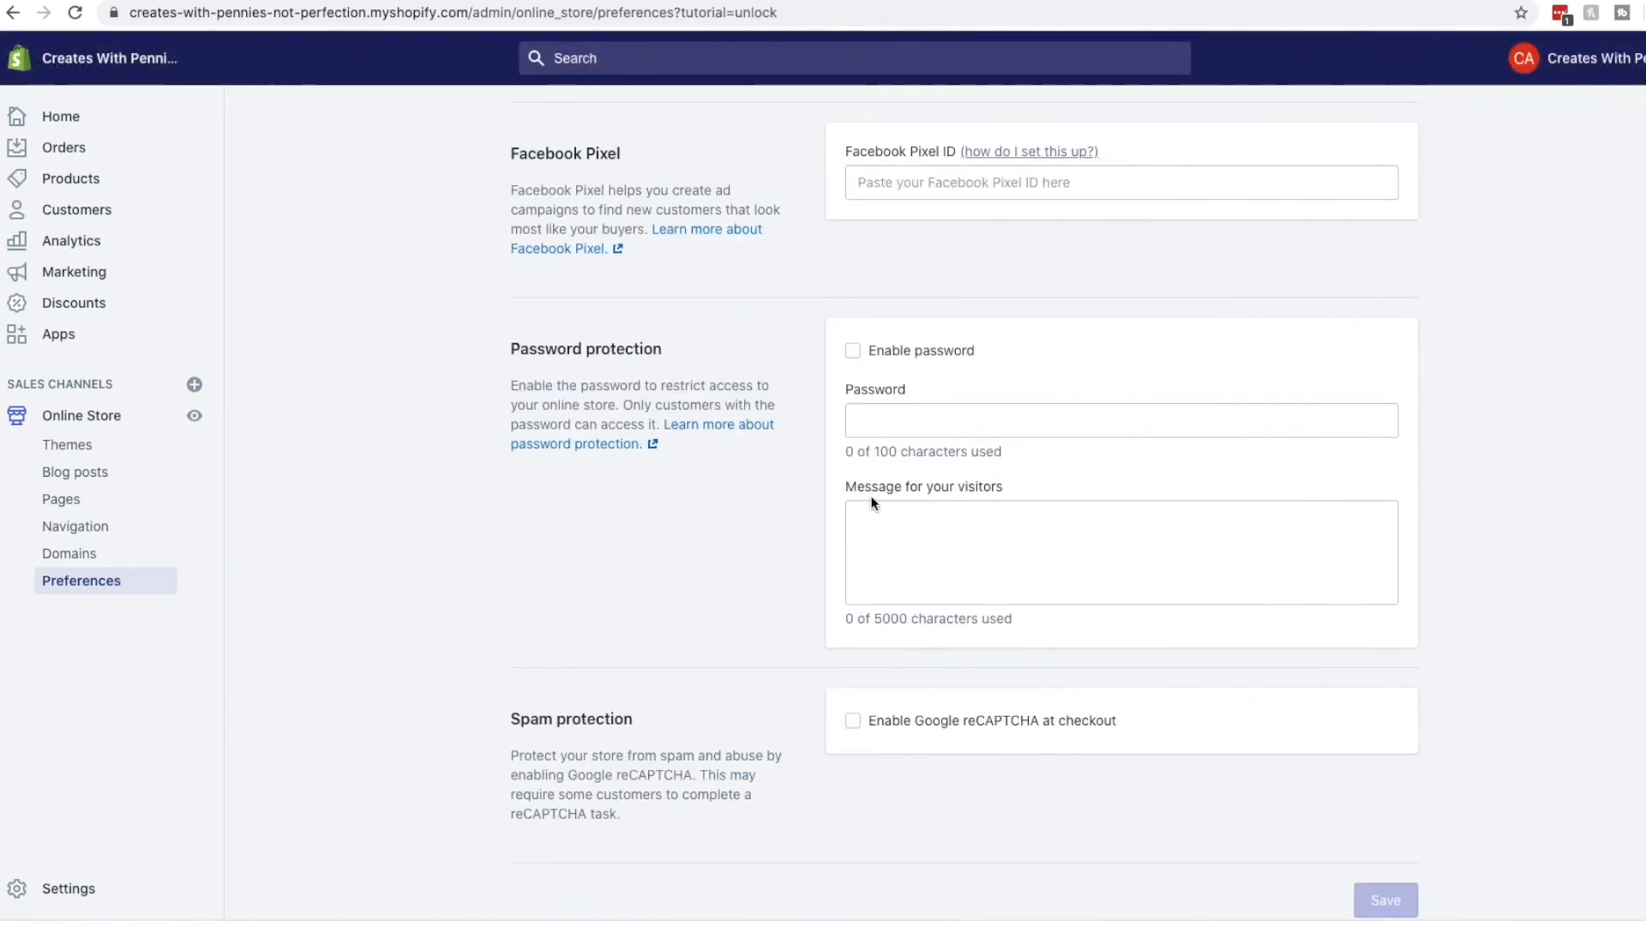
scroll(867, 507, up, 15)
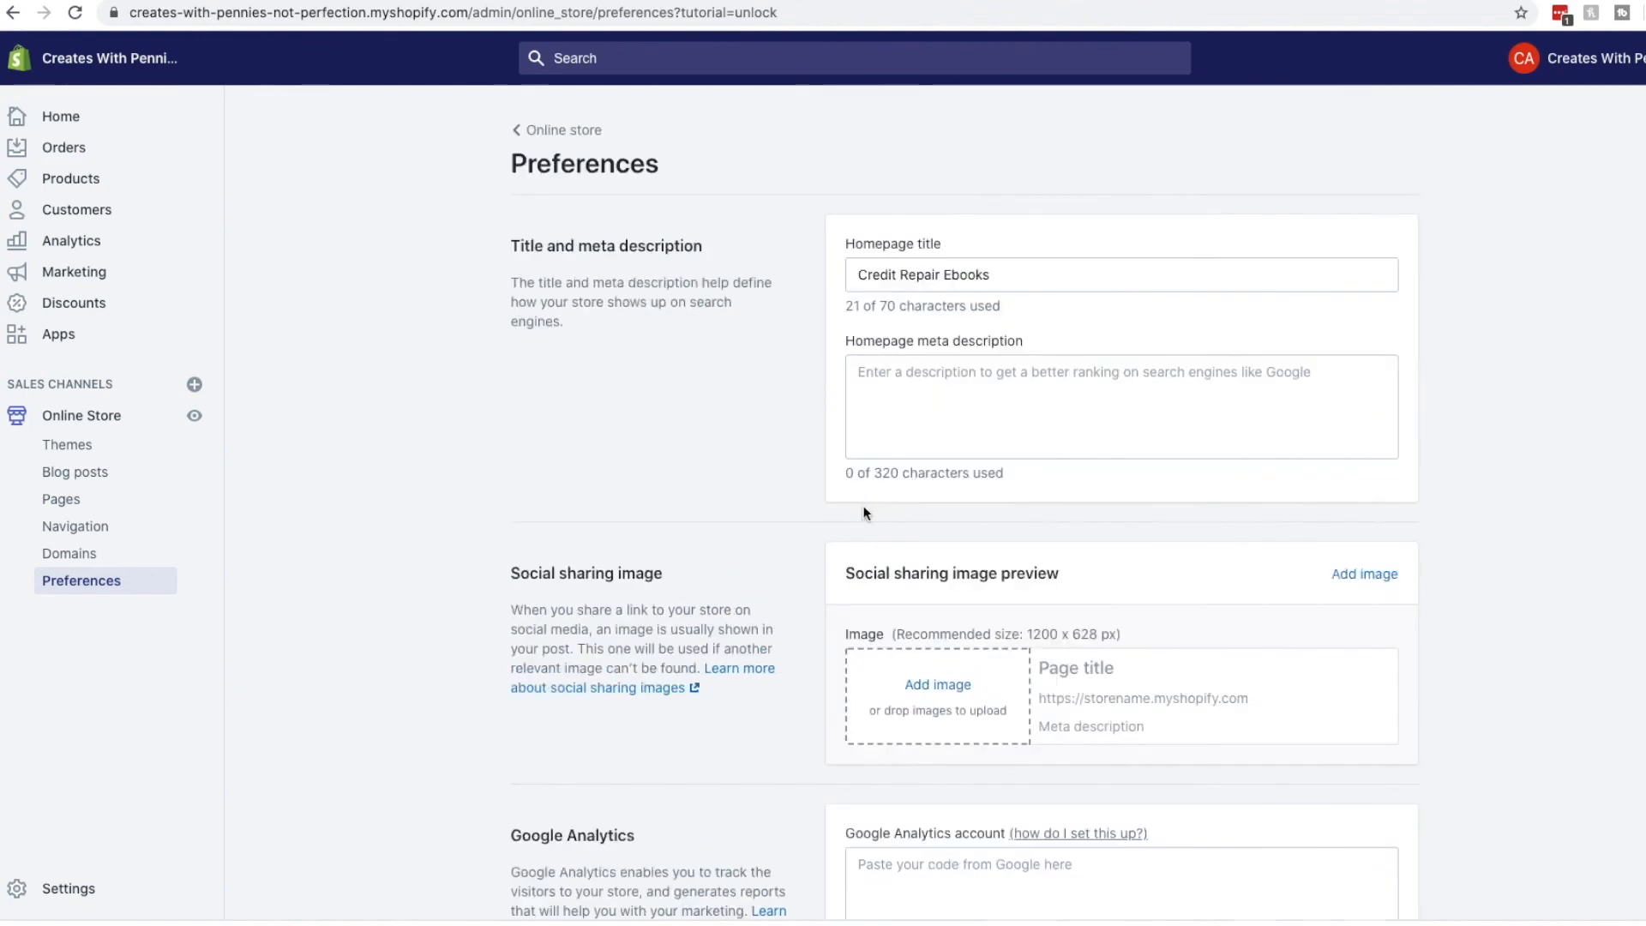
click(564, 130)
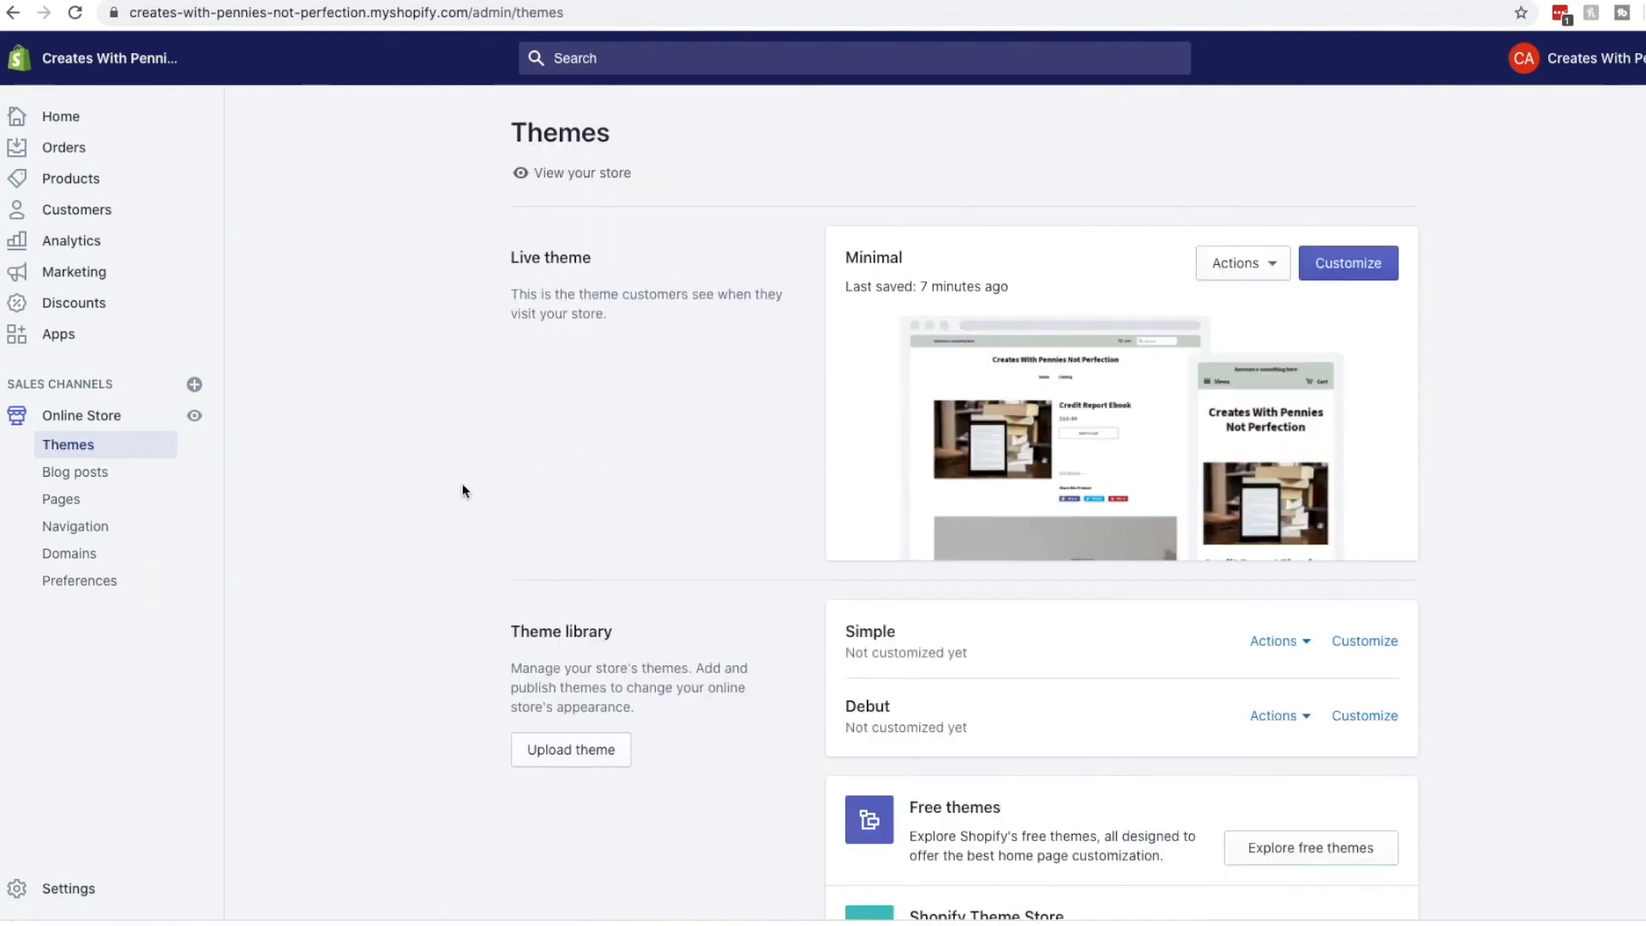
click(115, 420)
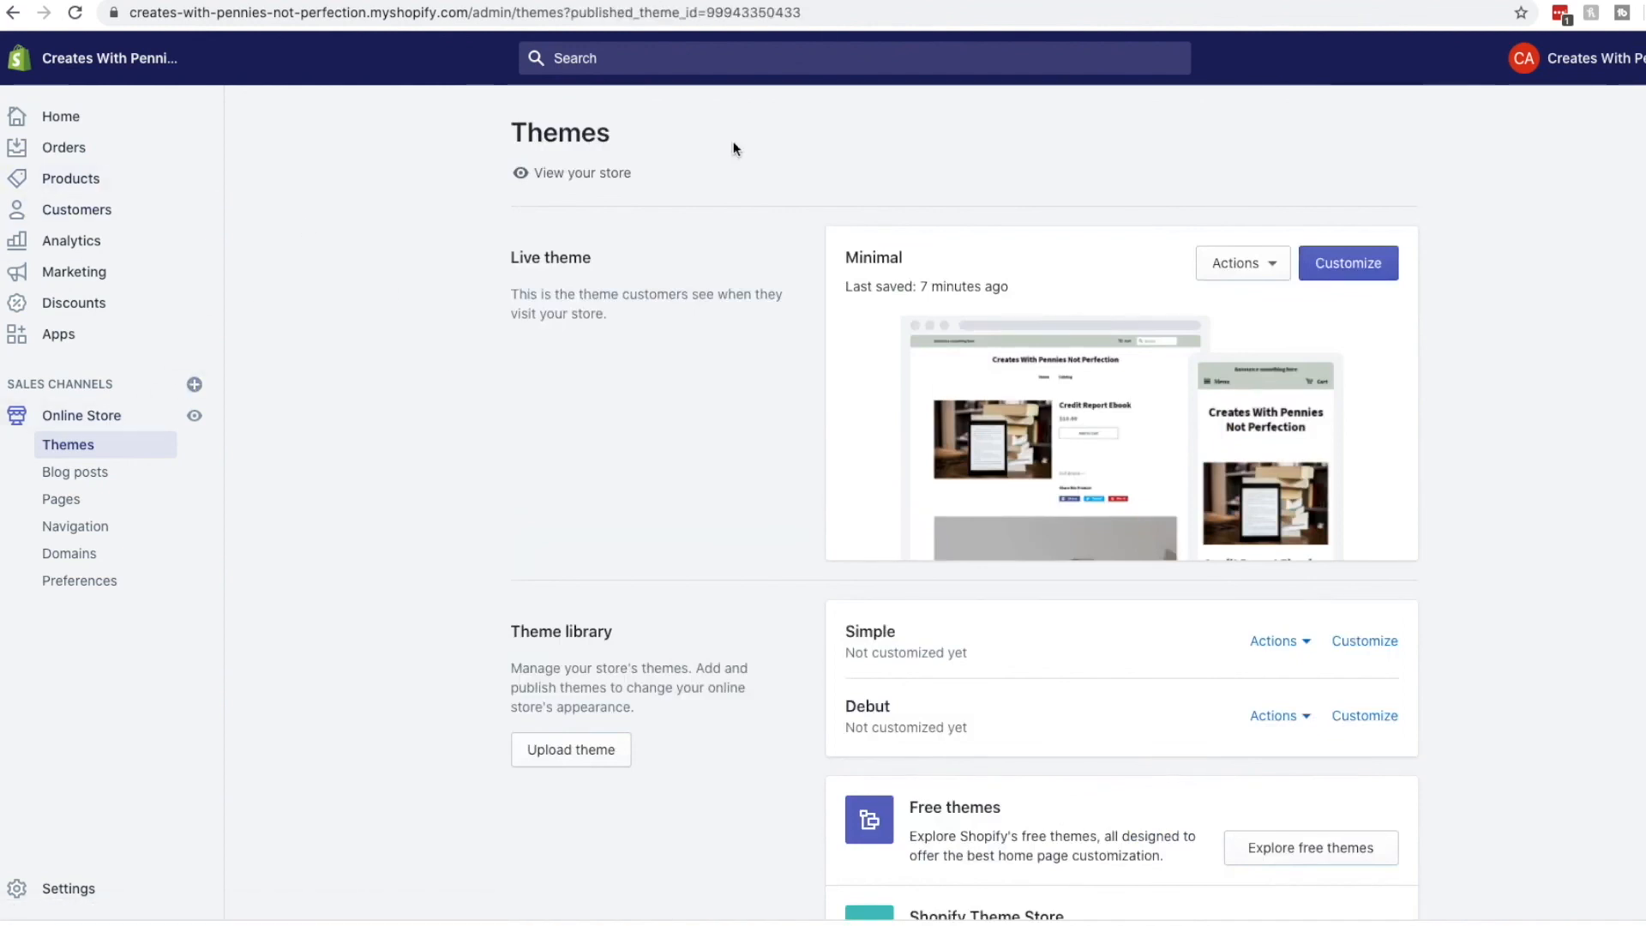
Preview the Credit Report Ebook's product page in the online store, and return to the admin home page.
click(71, 177)
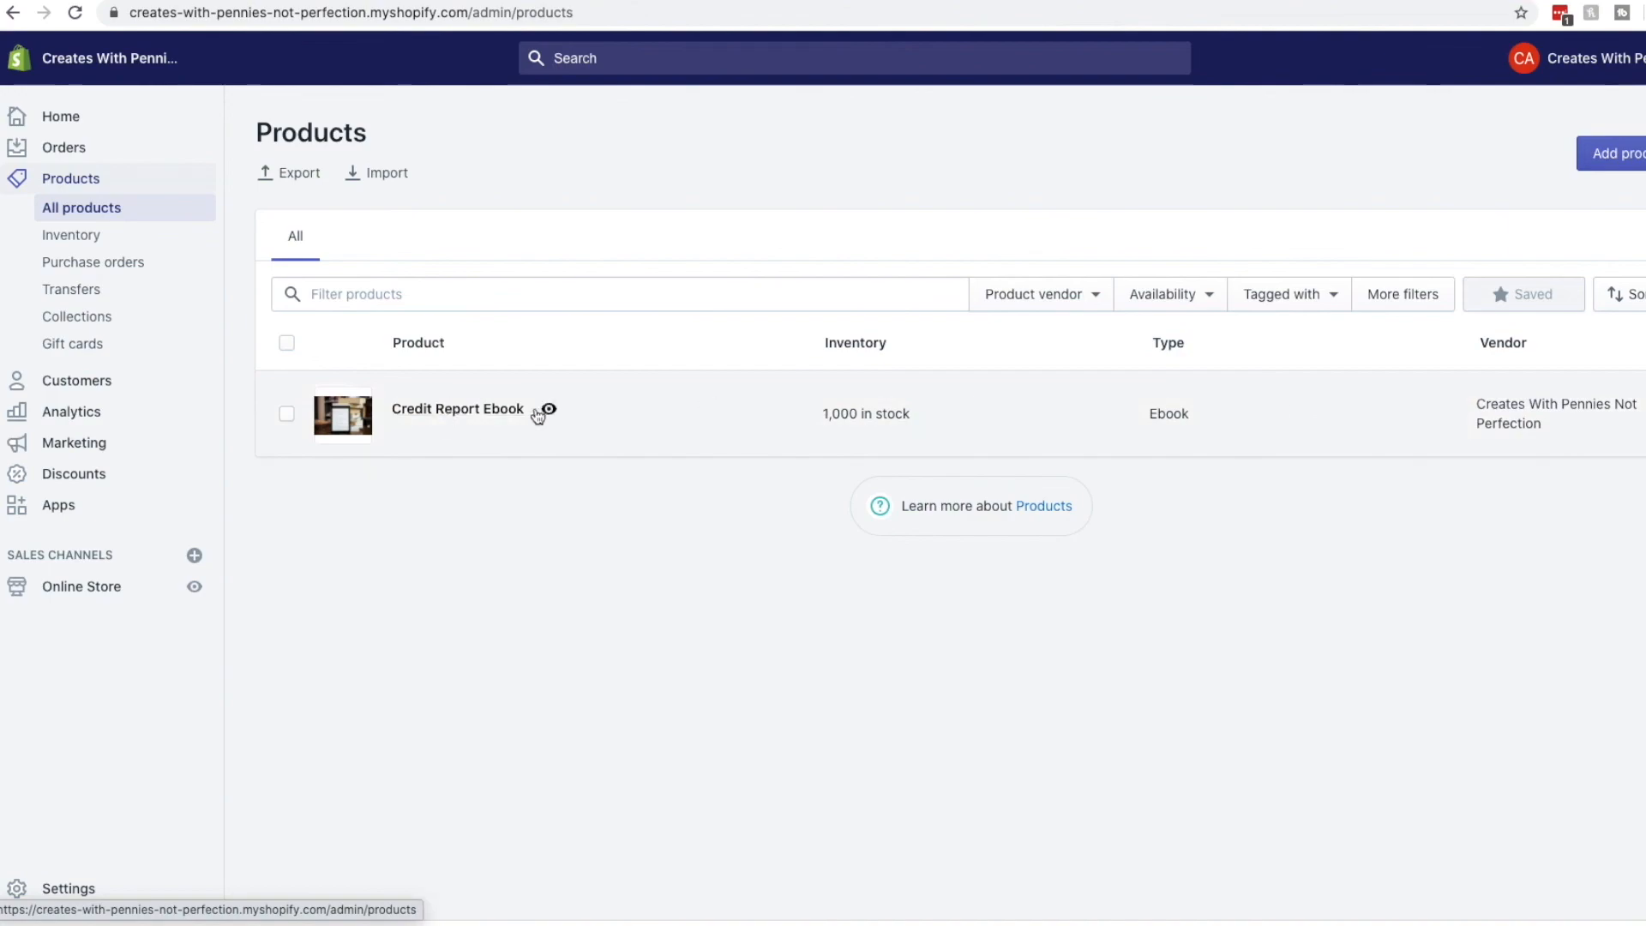
click(549, 411)
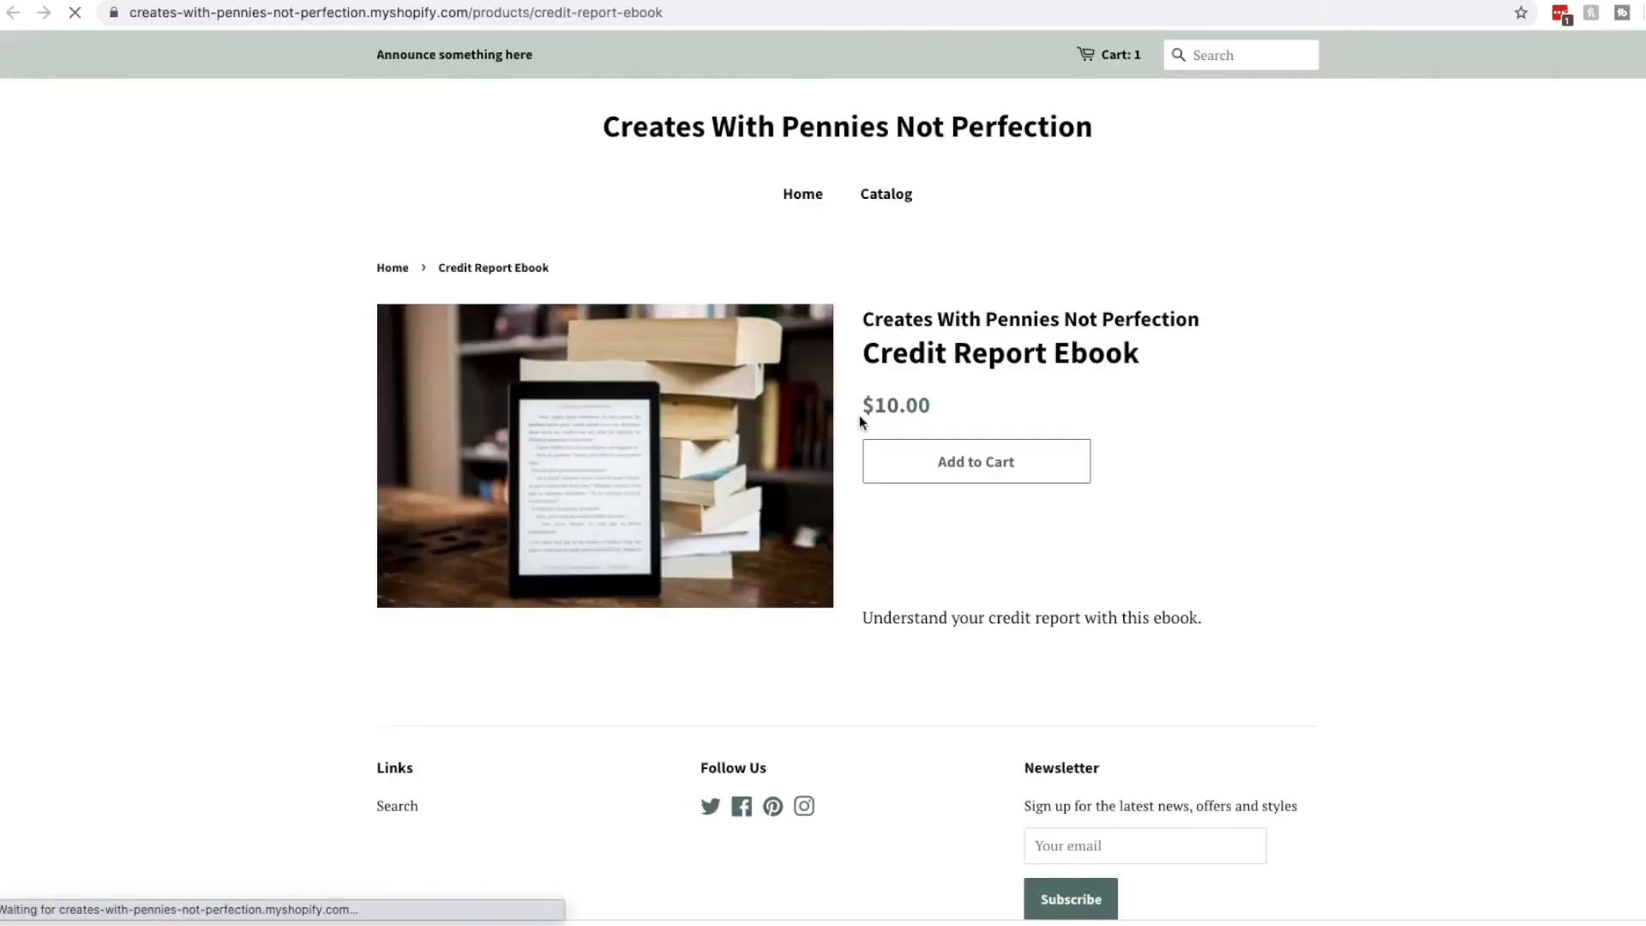
scroll(1369, 272, down, 2)
scroll(1369, 272, up, 2)
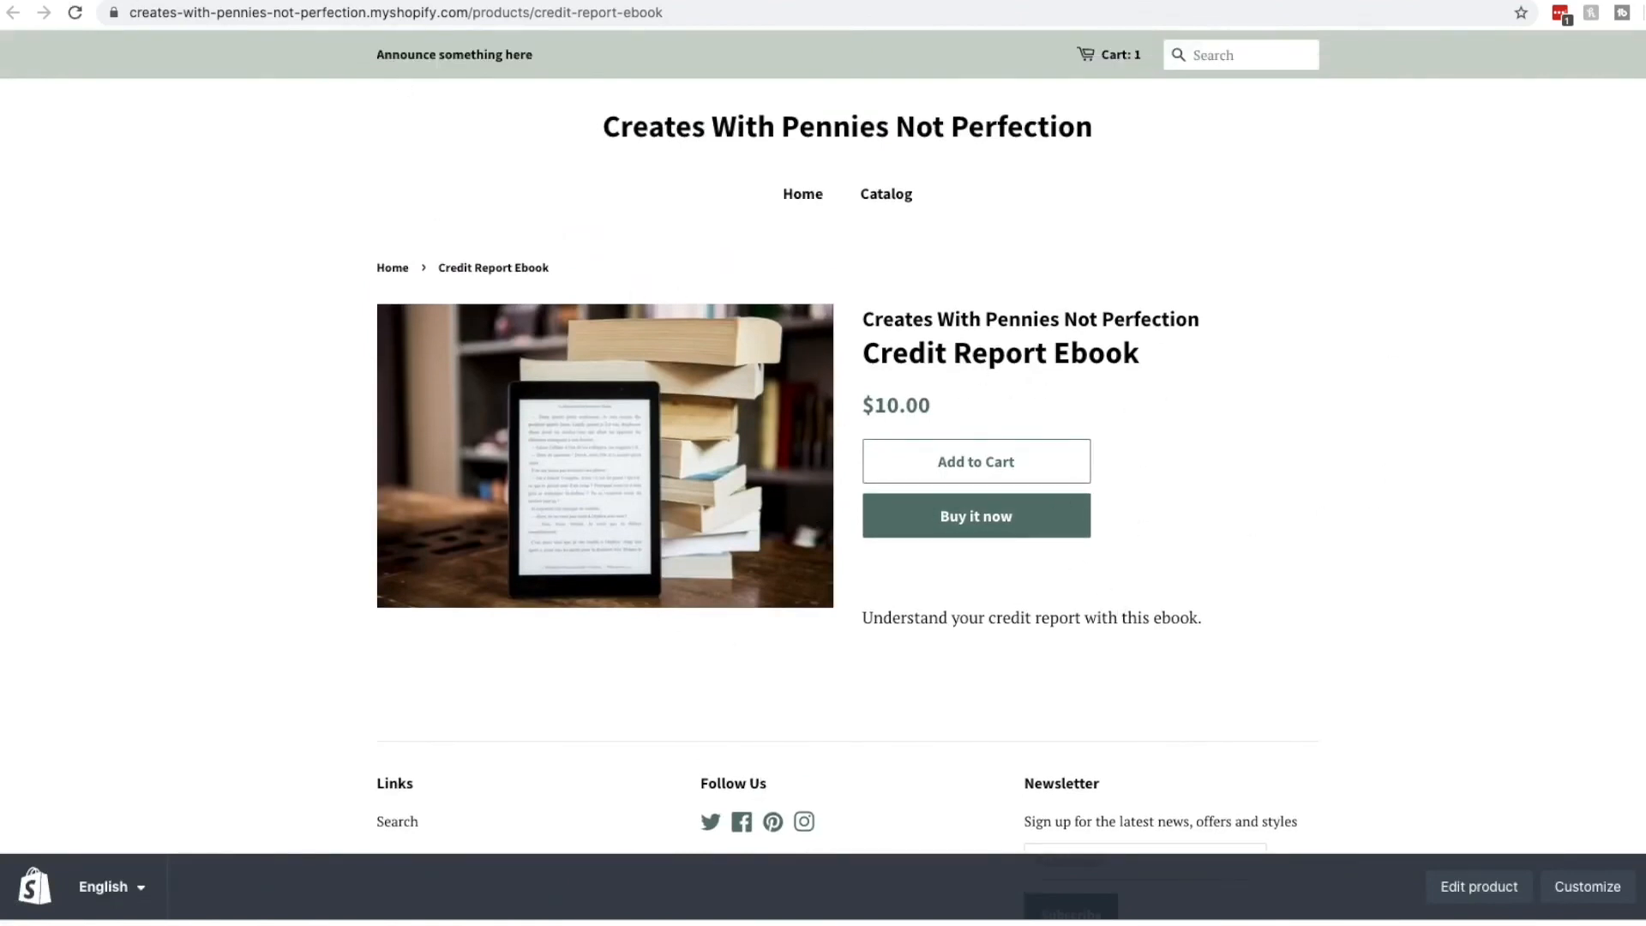
click(152, 1)
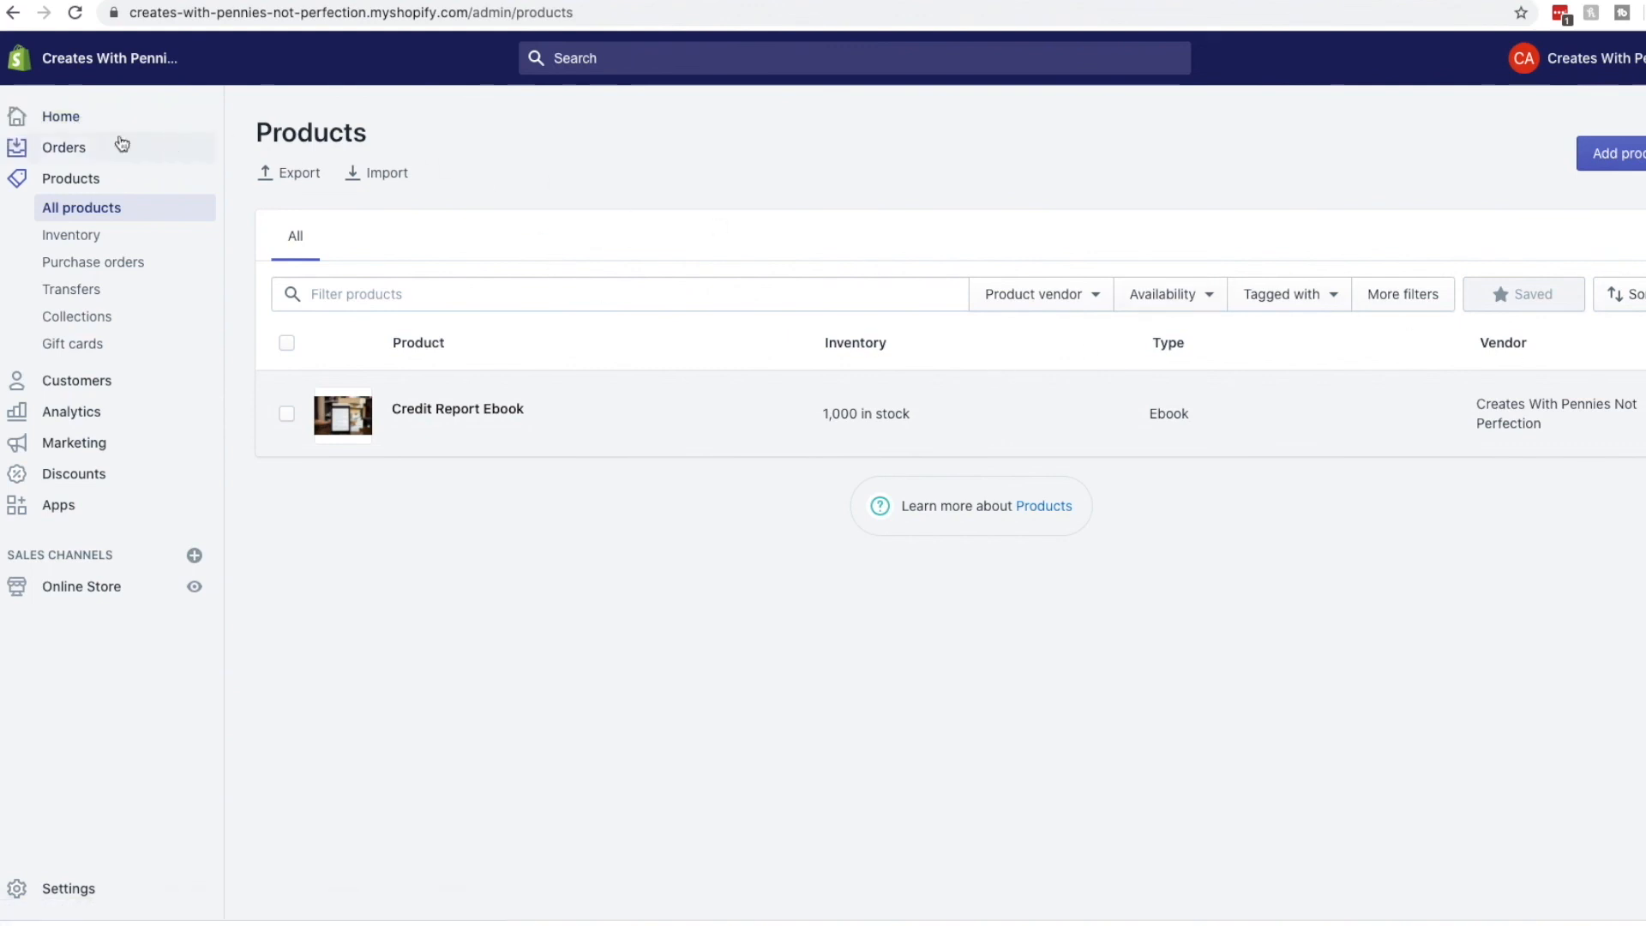
click(75, 115)
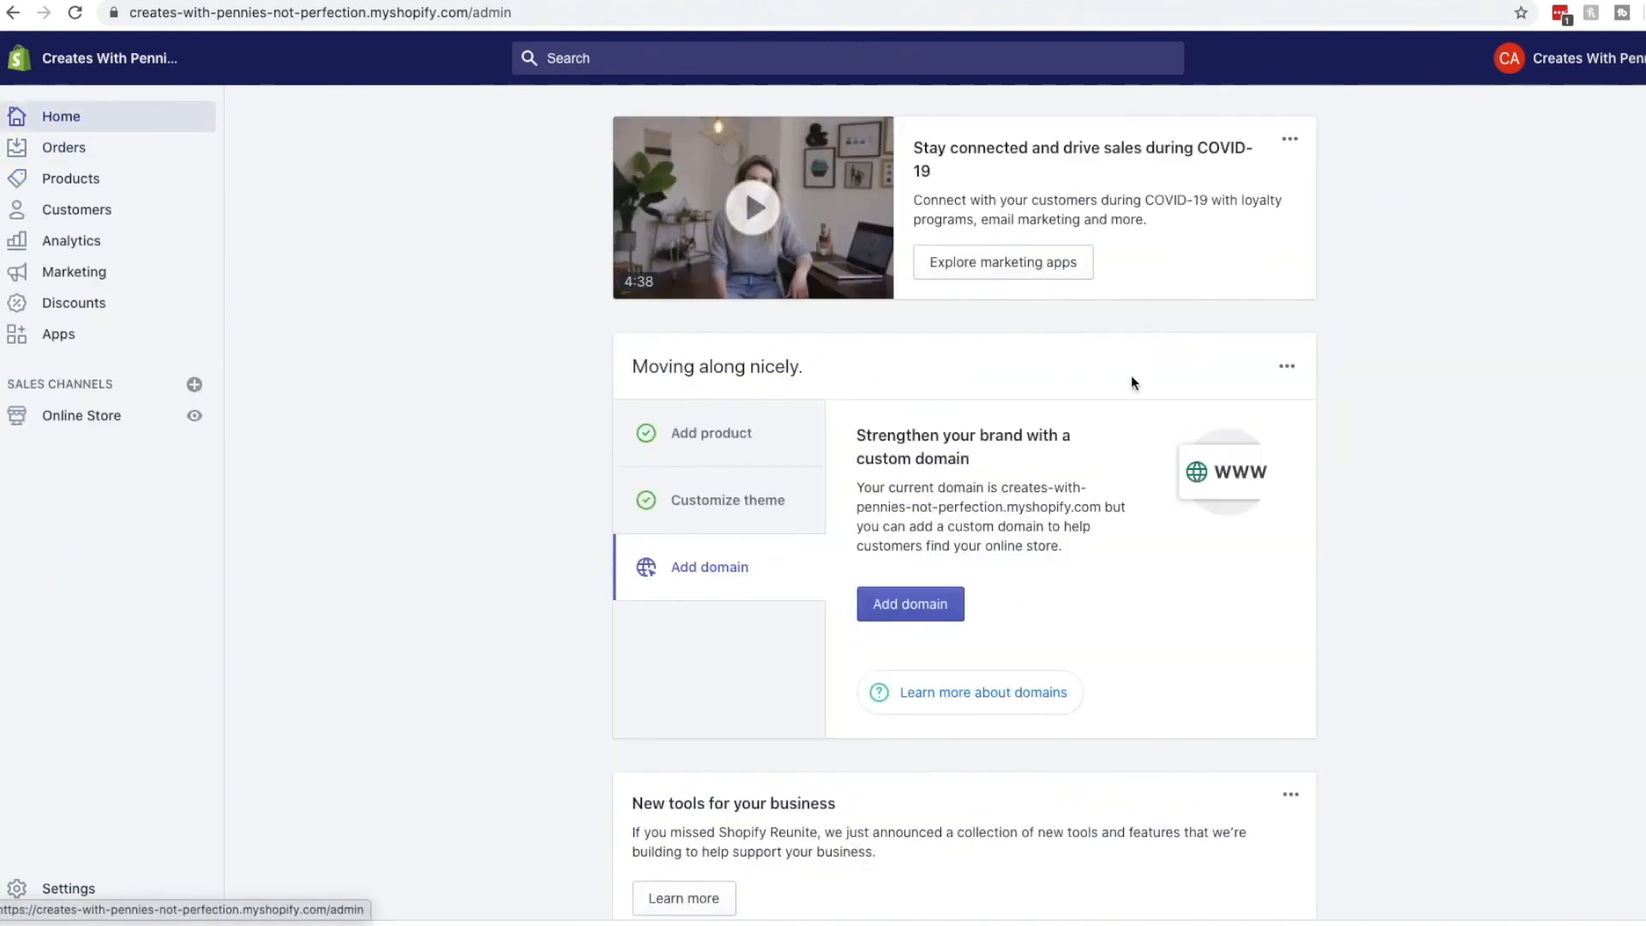